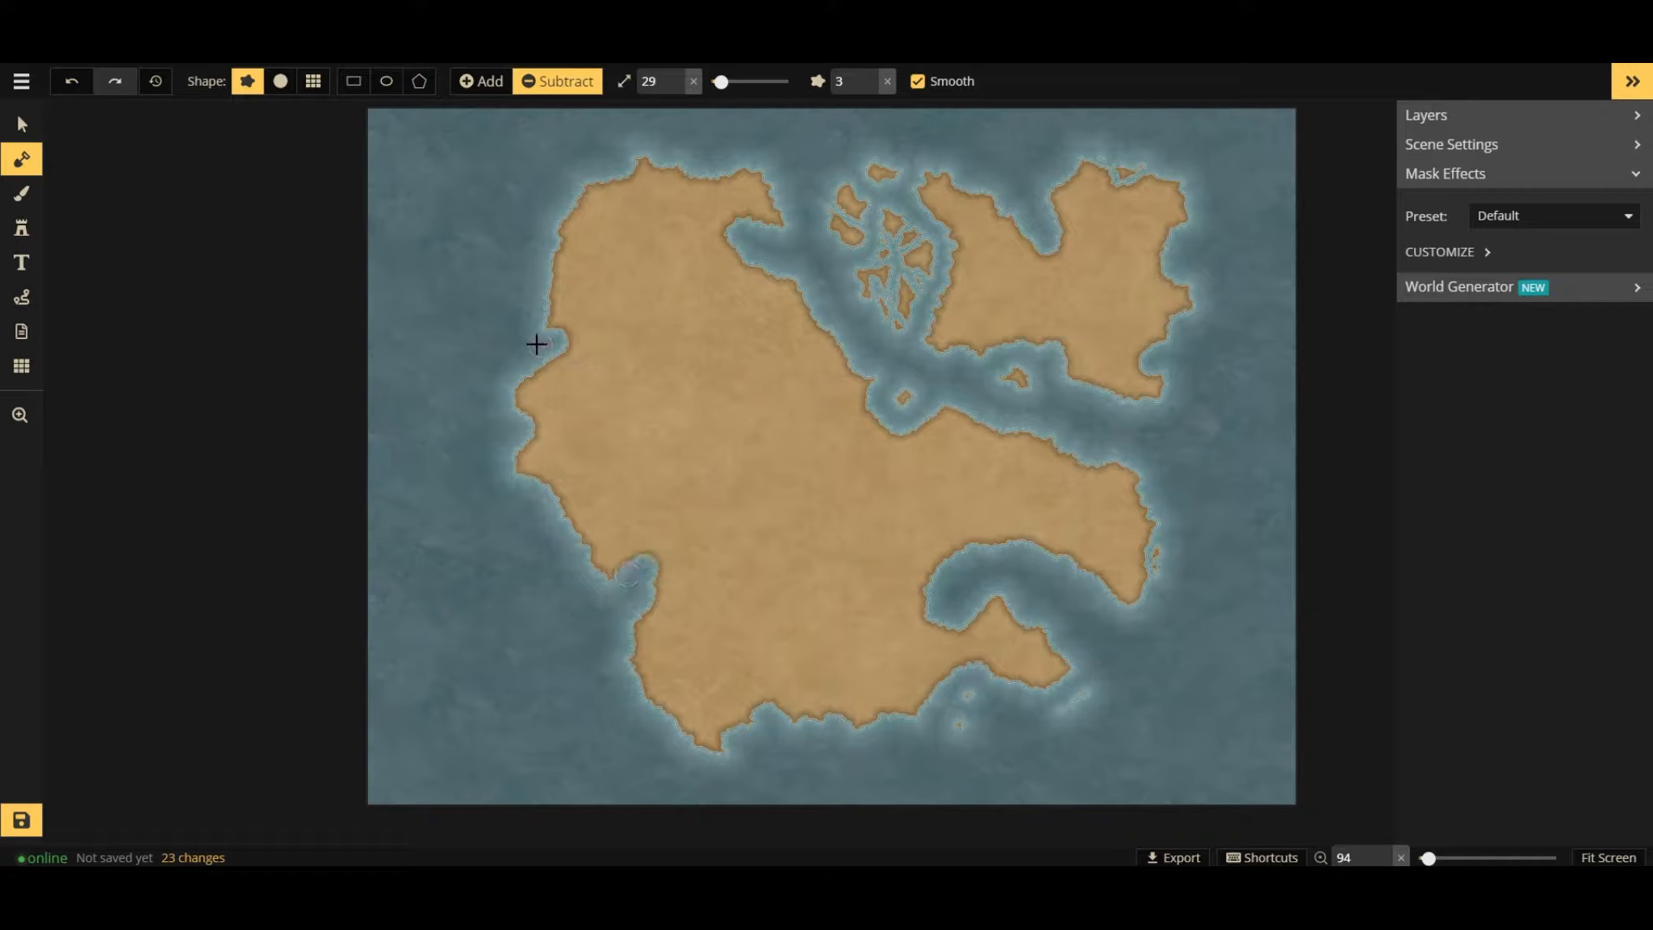
Subtract a hooked inlet from the large continent's northwestern coast with the mask brush.
mouse_move(539, 364)
left_mouse_down()
mouse_move(590, 336)
mouse_move(617, 343)
left_mouse_up()
mouse_move(500, 317)
left_mouse_down()
mouse_move(568, 350)
mouse_move(651, 313)
left_mouse_up()
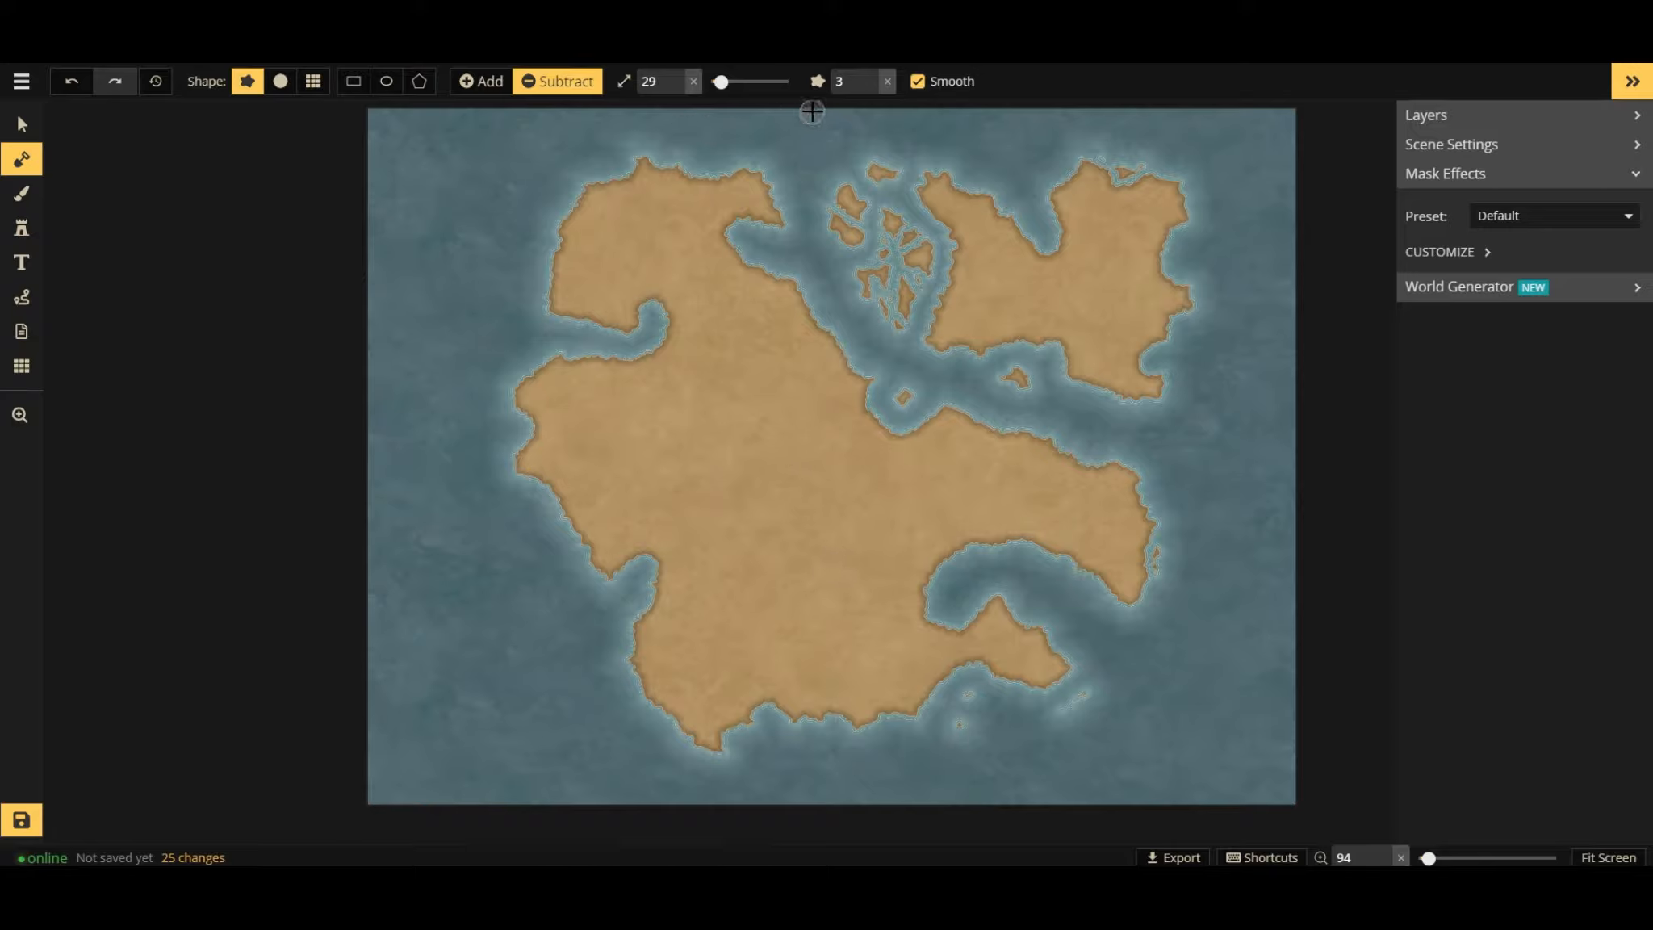
Carve two inland lakes into the large continent at brush roughness 5 and erase the leftover specks off its southeastern tip.
left_click(869, 79)
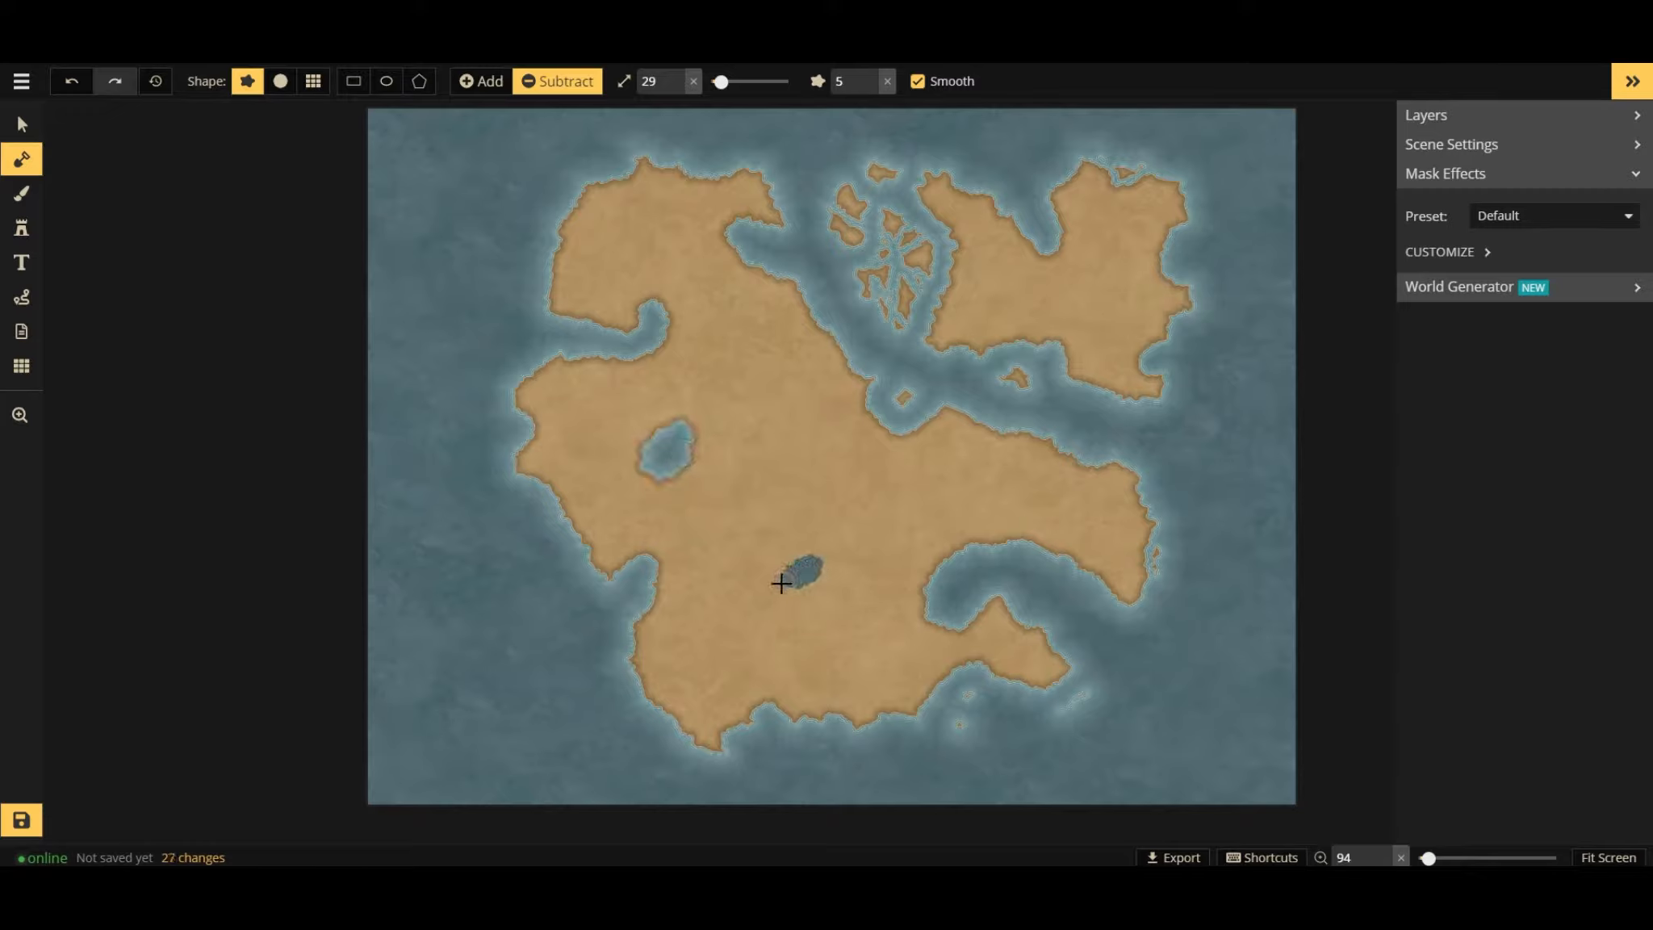
left_click_drag(797, 565, 794, 536)
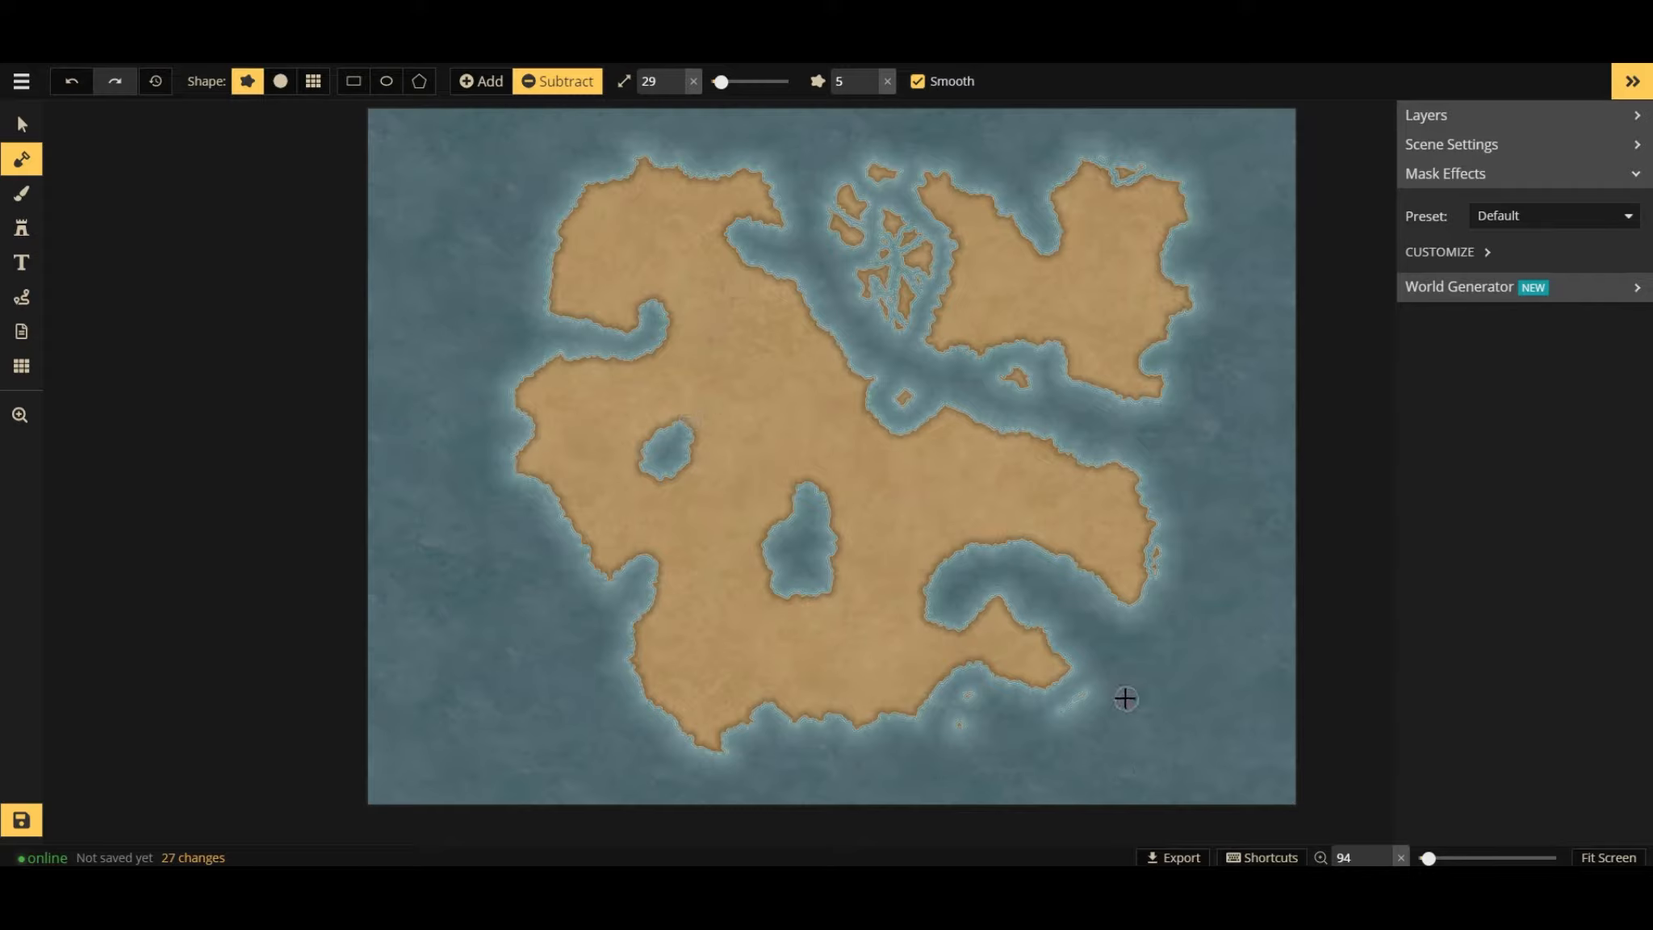
left_click_drag(1077, 692, 1061, 715)
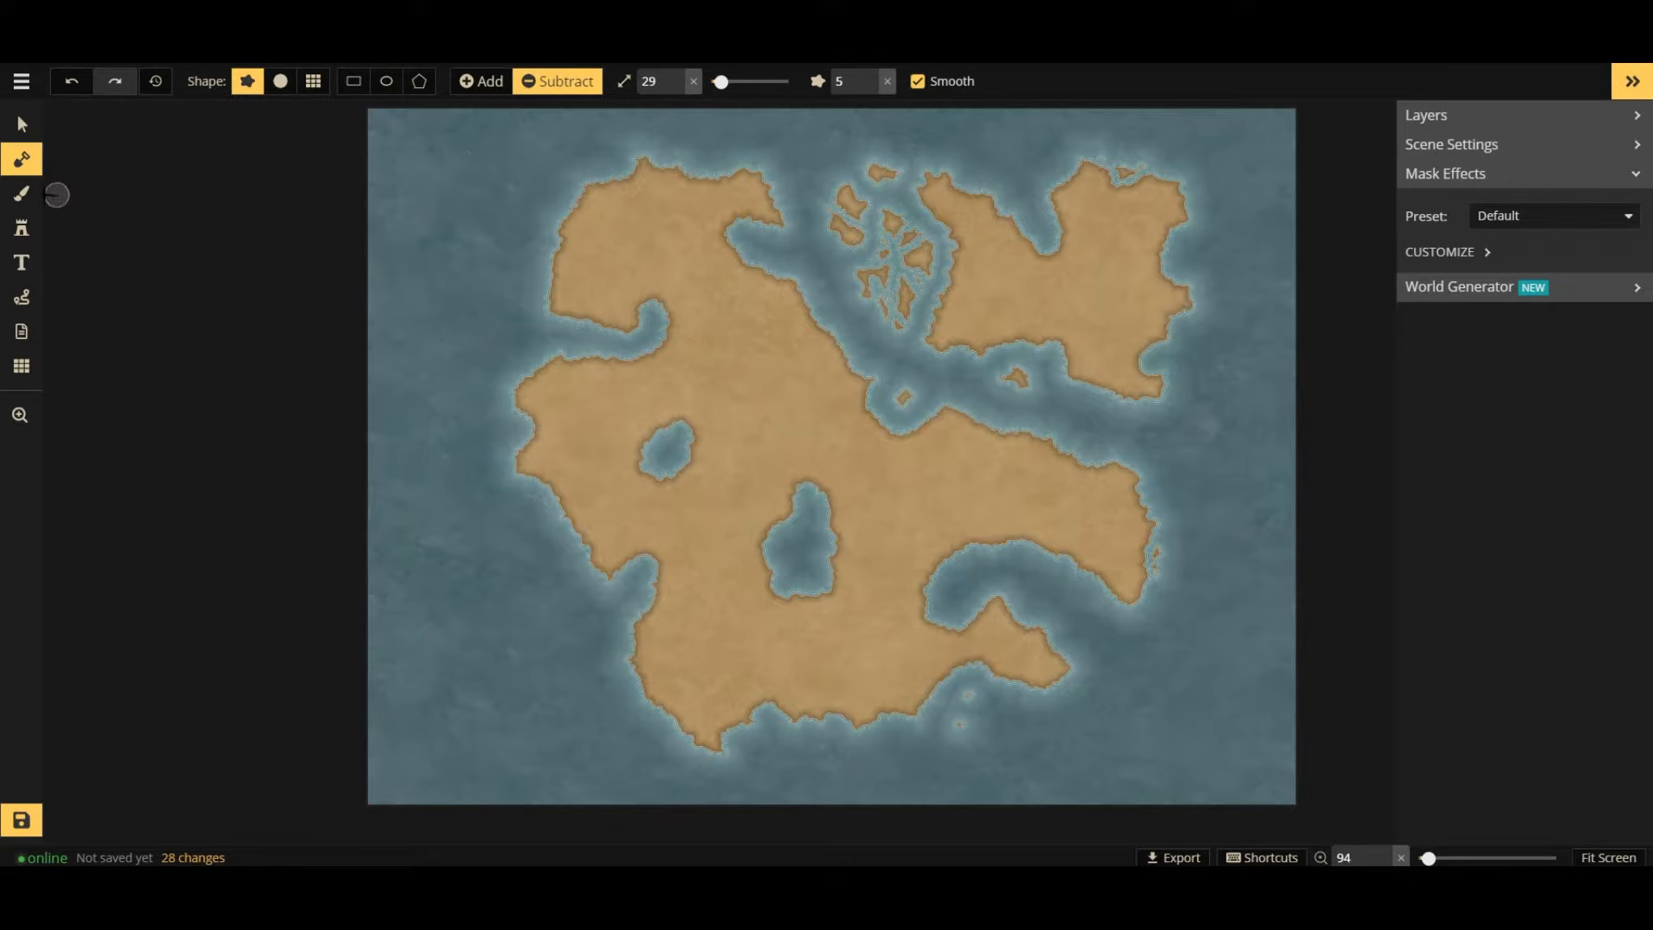
Paint the northern islands and the upper part of the northeastern landmass with the Land 2 texture on the foreground.
left_click(23, 203)
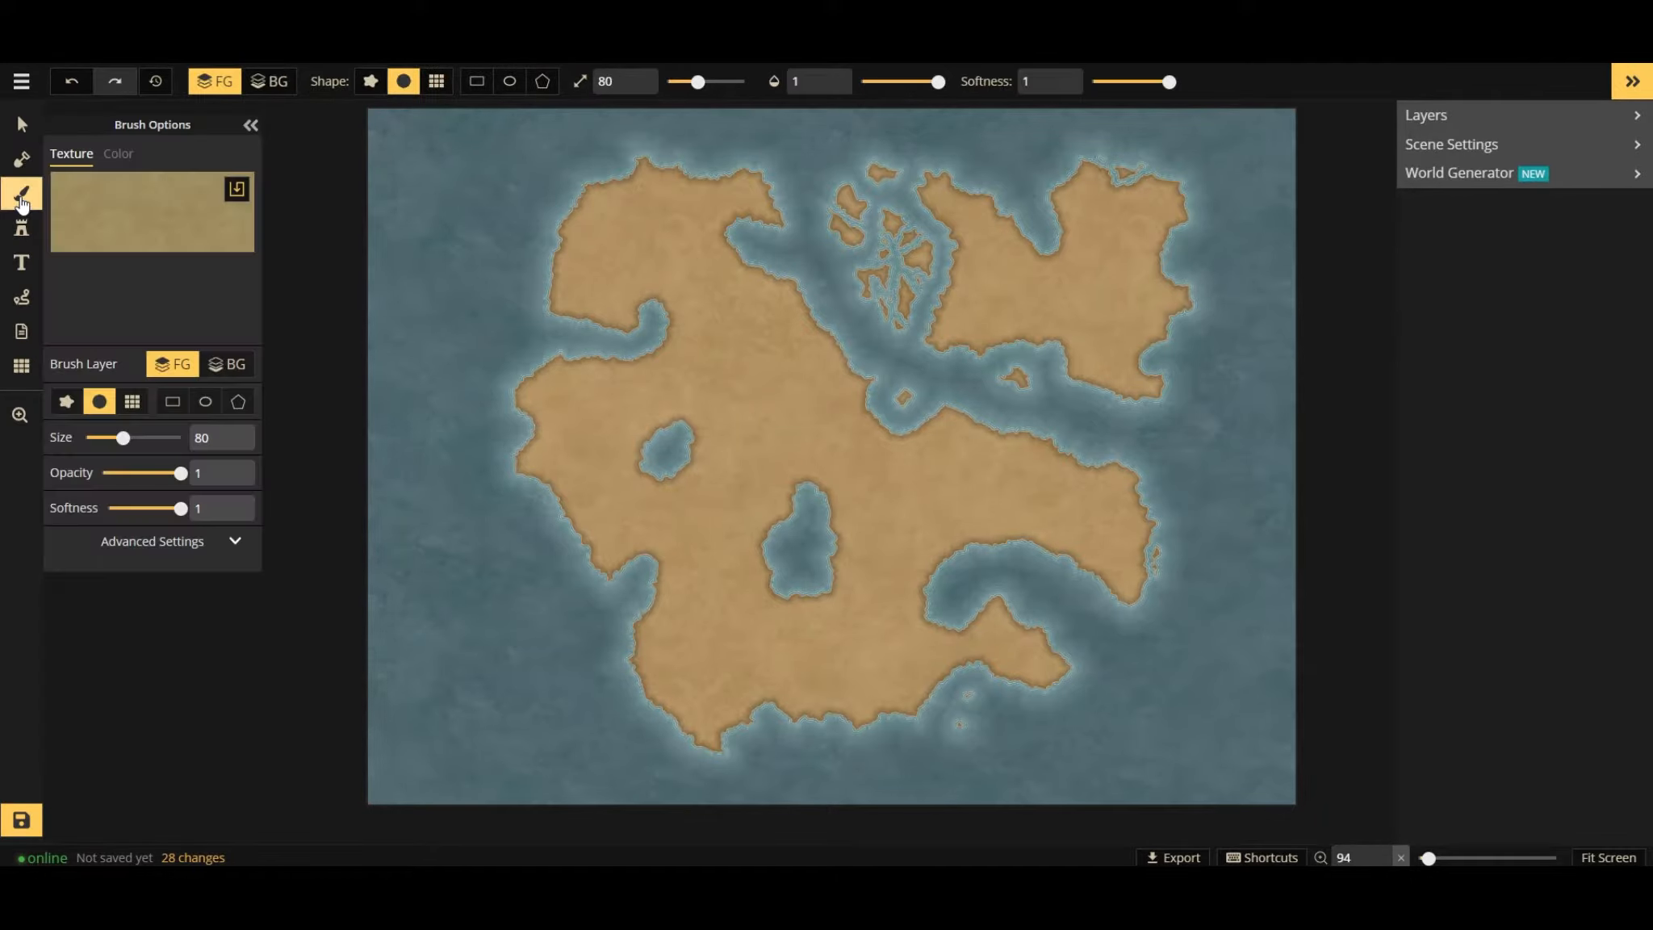
left_click(176, 234)
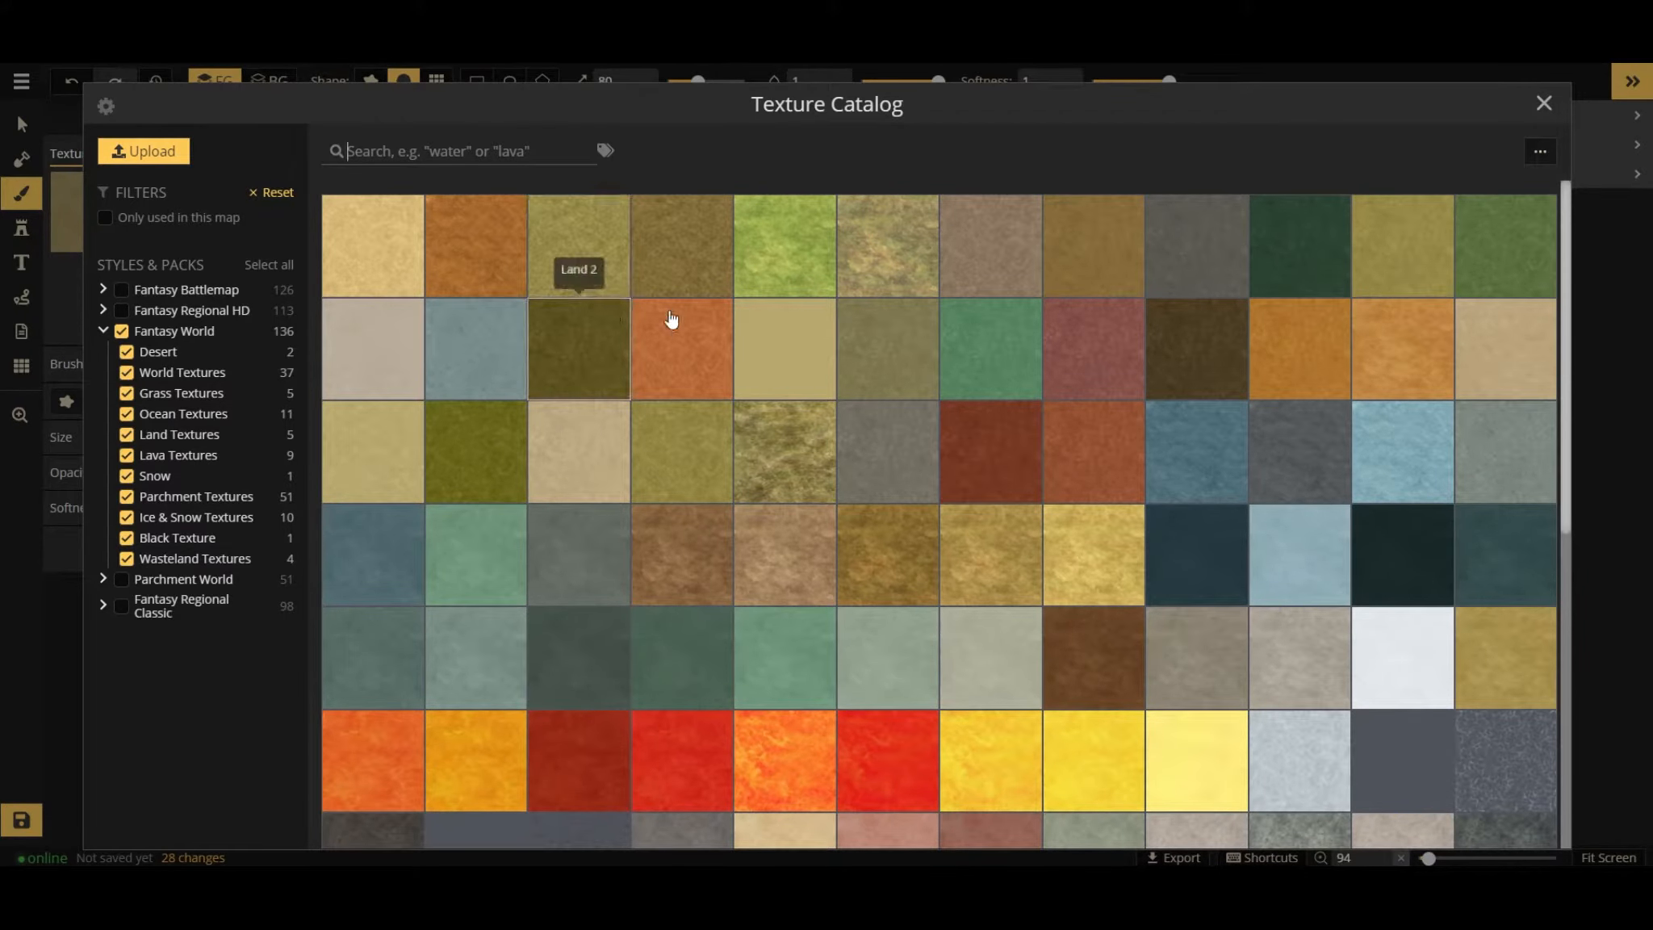
left_click(1541, 101)
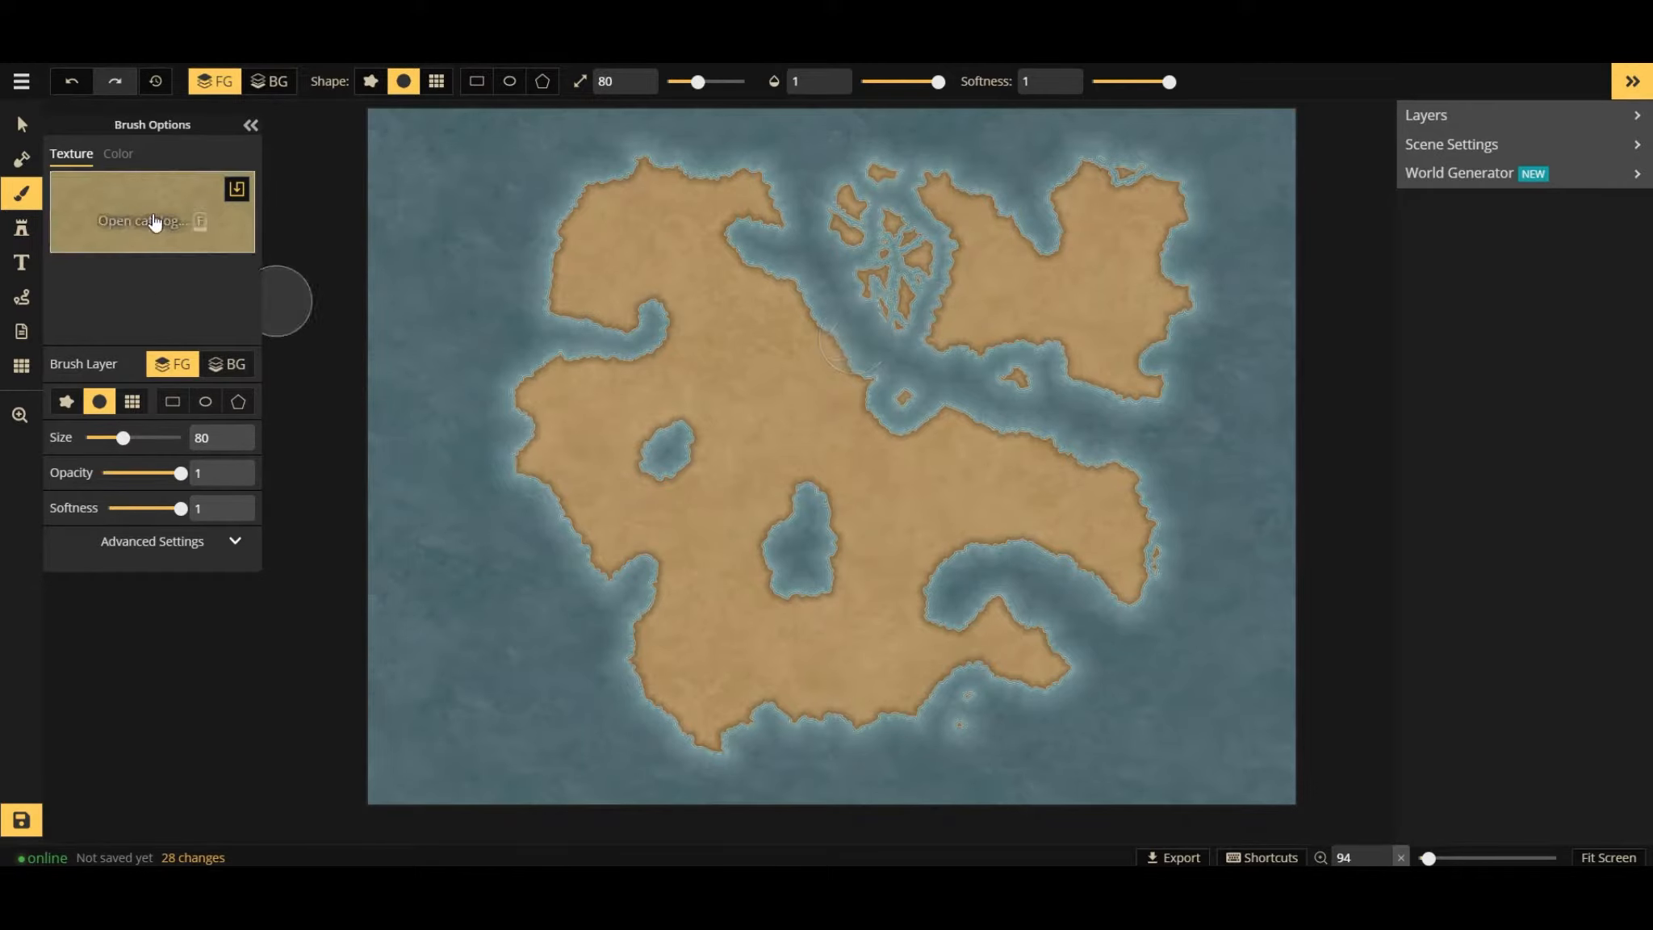
left_click(181, 195)
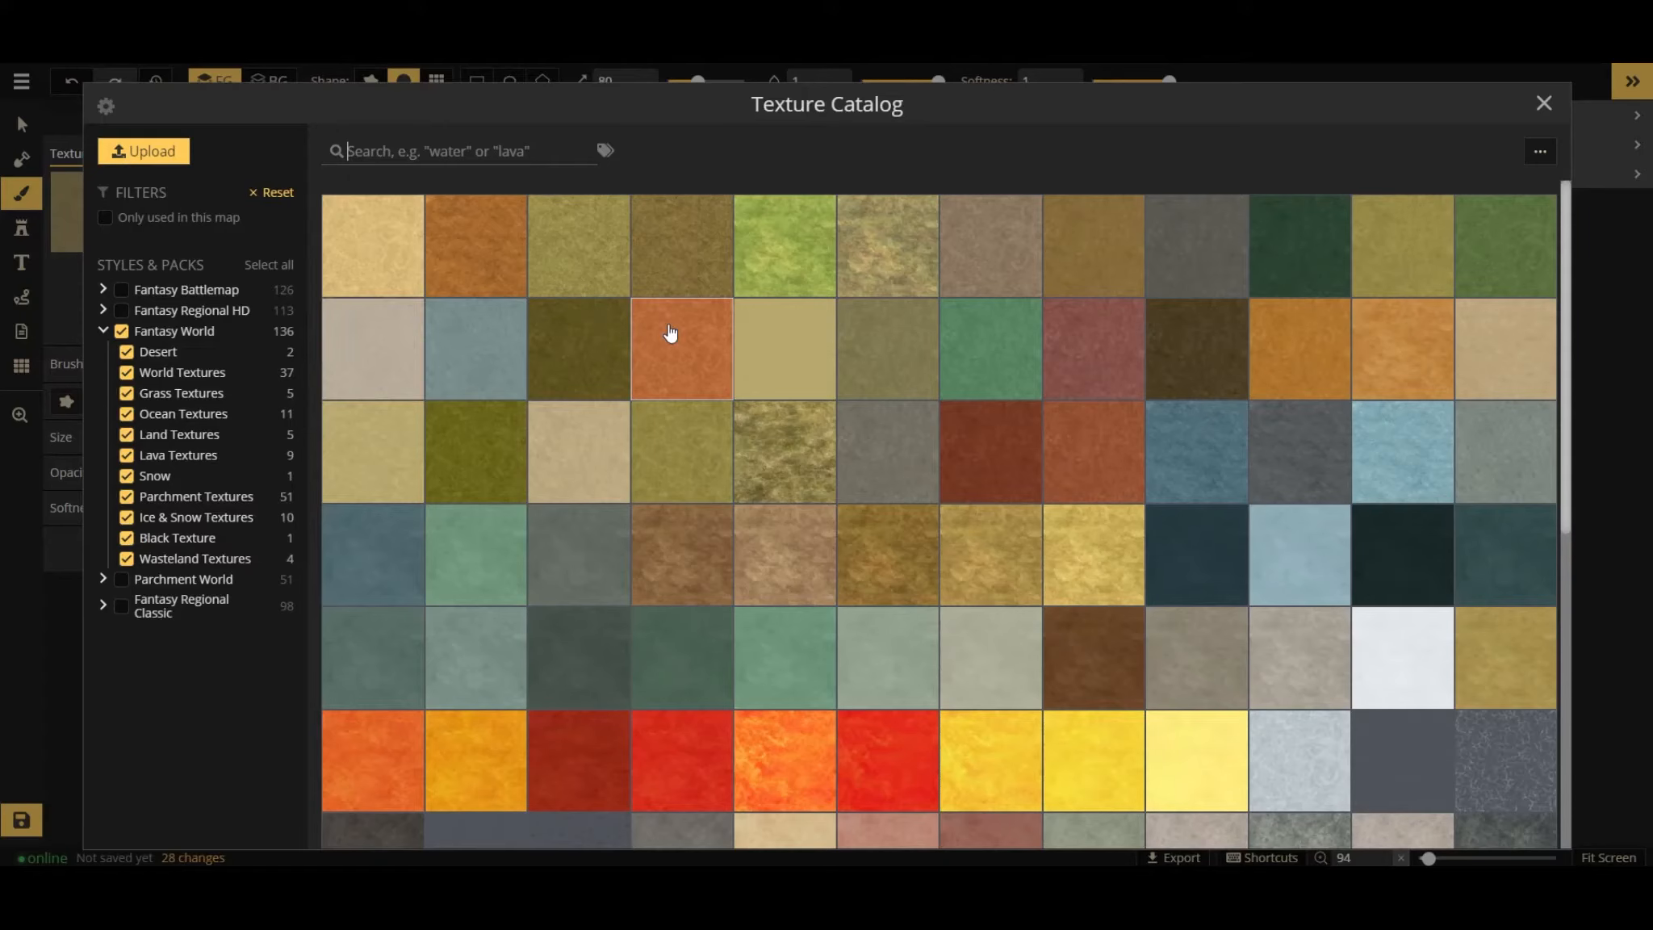
left_click(589, 349)
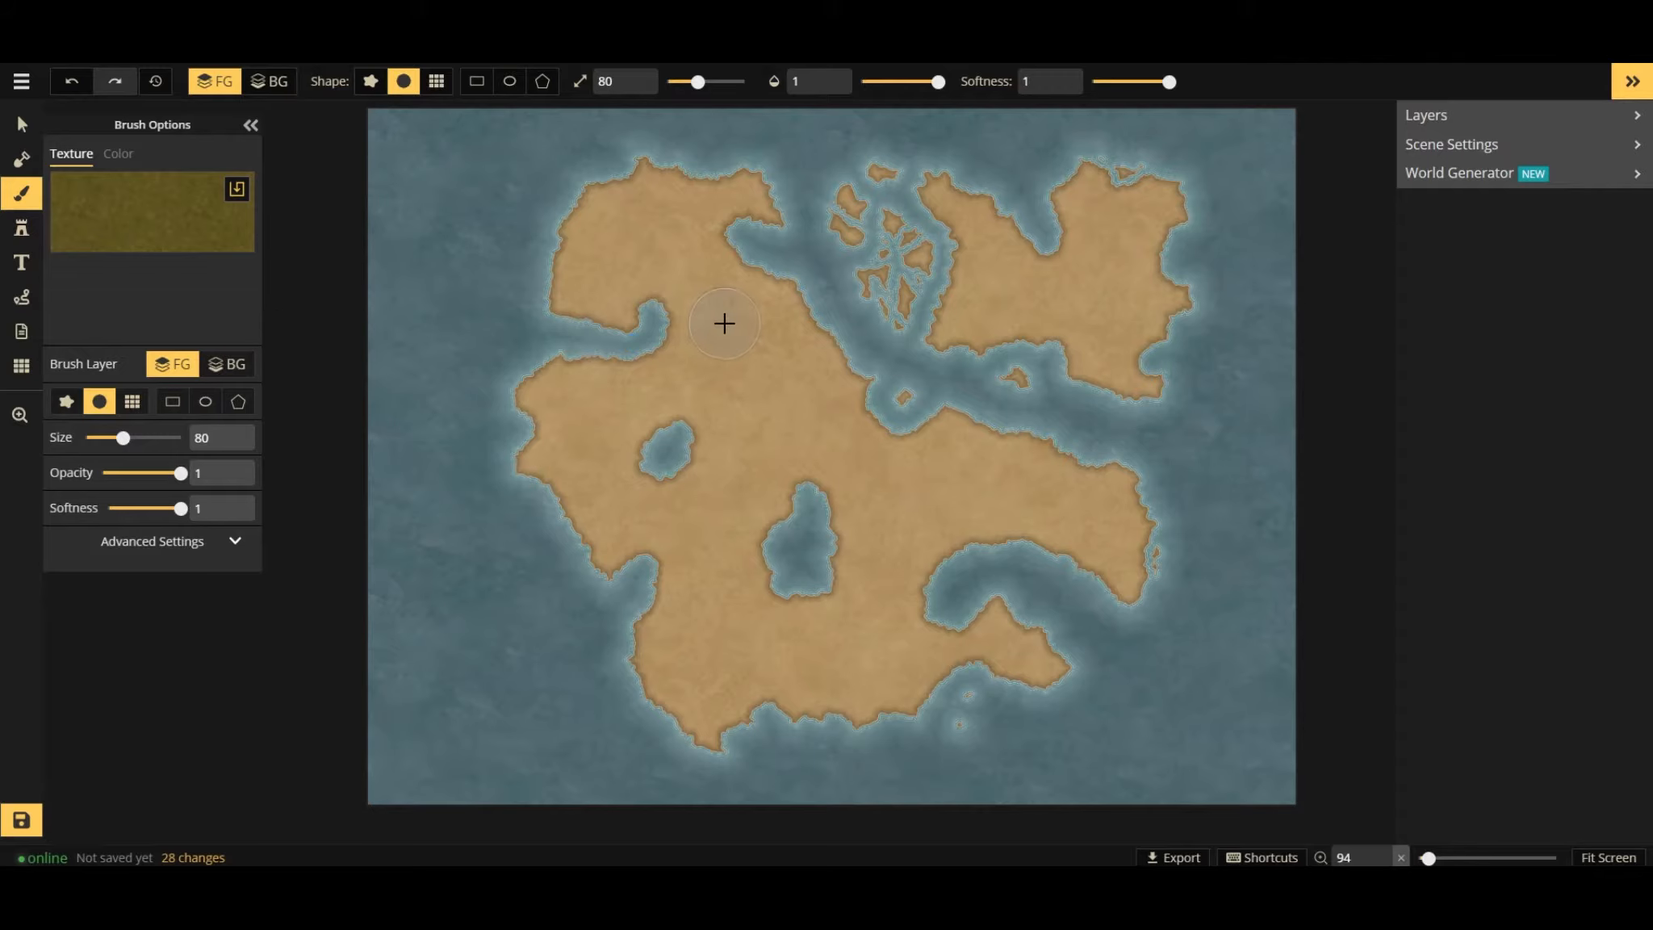
mouse_move(866, 184)
left_mouse_down()
mouse_move(845, 229)
mouse_move(875, 270)
mouse_move(892, 234)
mouse_move(914, 279)
mouse_move(893, 310)
mouse_move(916, 260)
left_mouse_up()
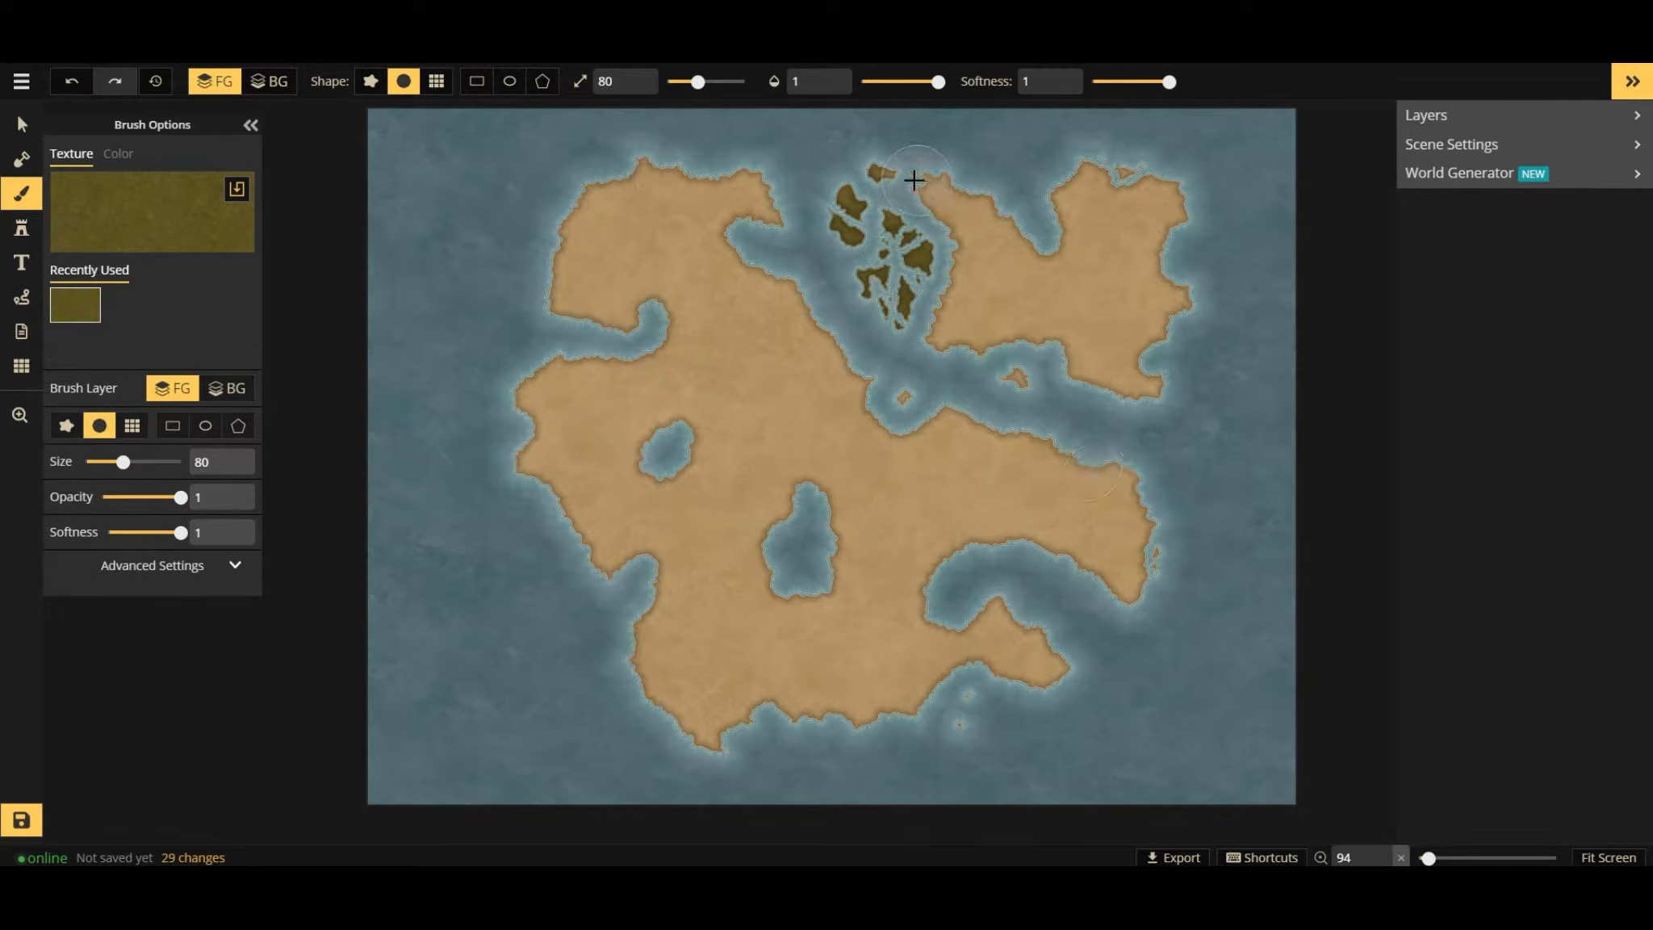
left_click_drag(911, 174, 936, 194)
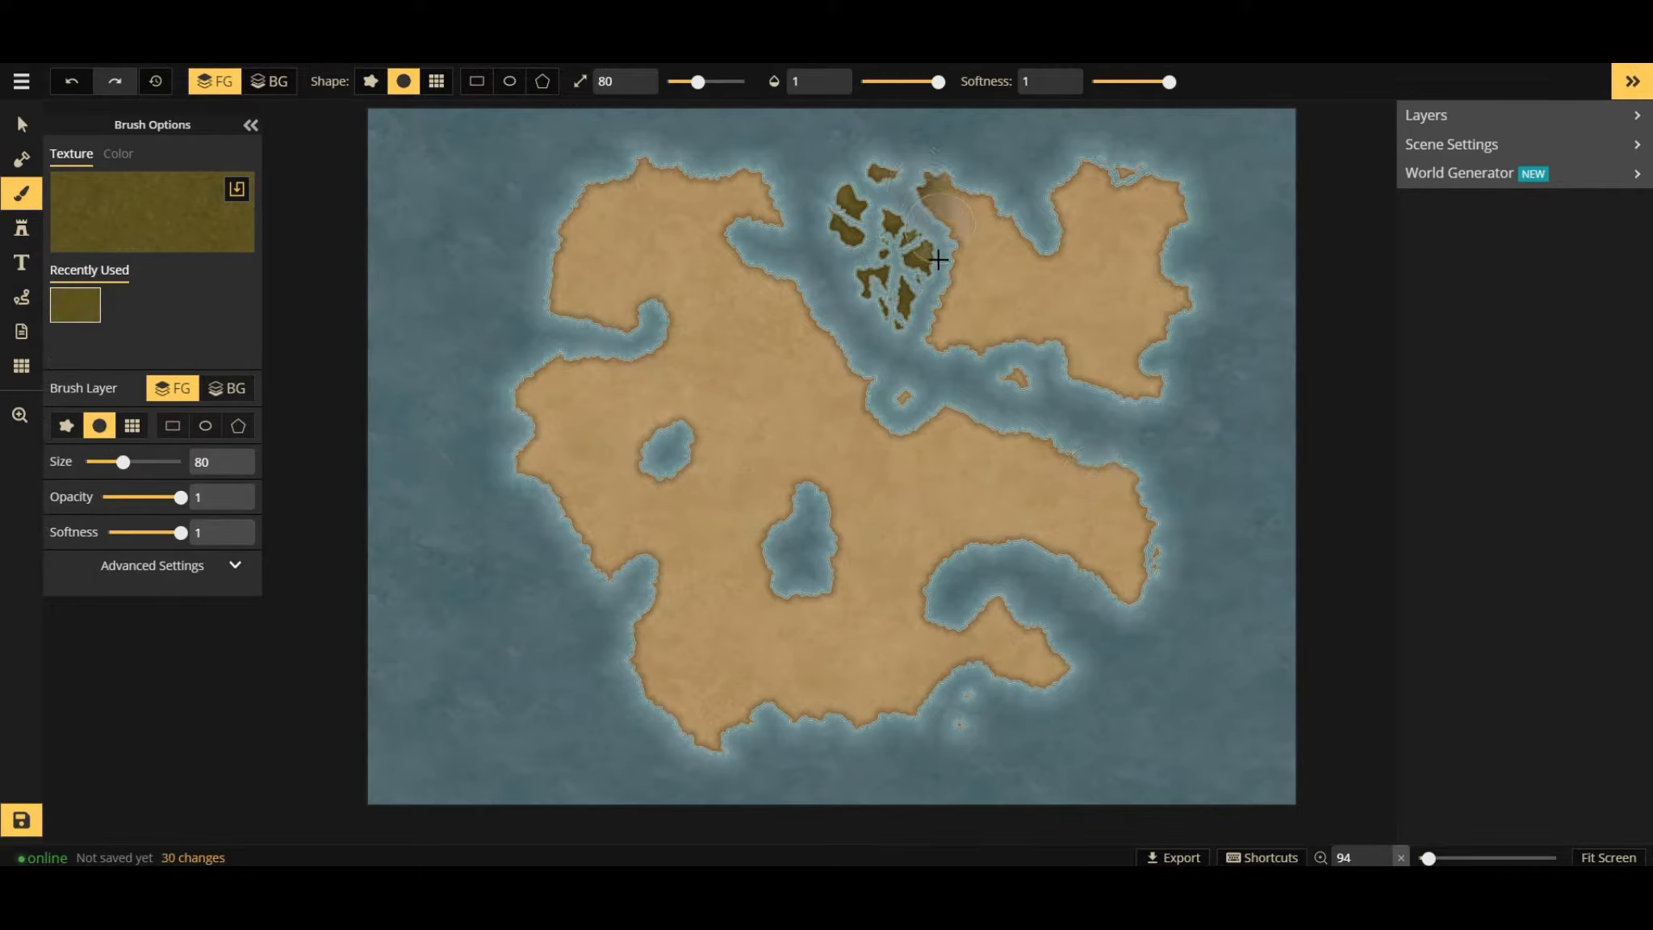
mouse_move(938, 259)
left_mouse_down()
mouse_move(957, 179)
mouse_move(983, 225)
mouse_move(1176, 184)
mouse_move(954, 237)
mouse_move(1189, 209)
mouse_move(1102, 157)
mouse_move(974, 175)
mouse_move(944, 258)
left_mouse_up()
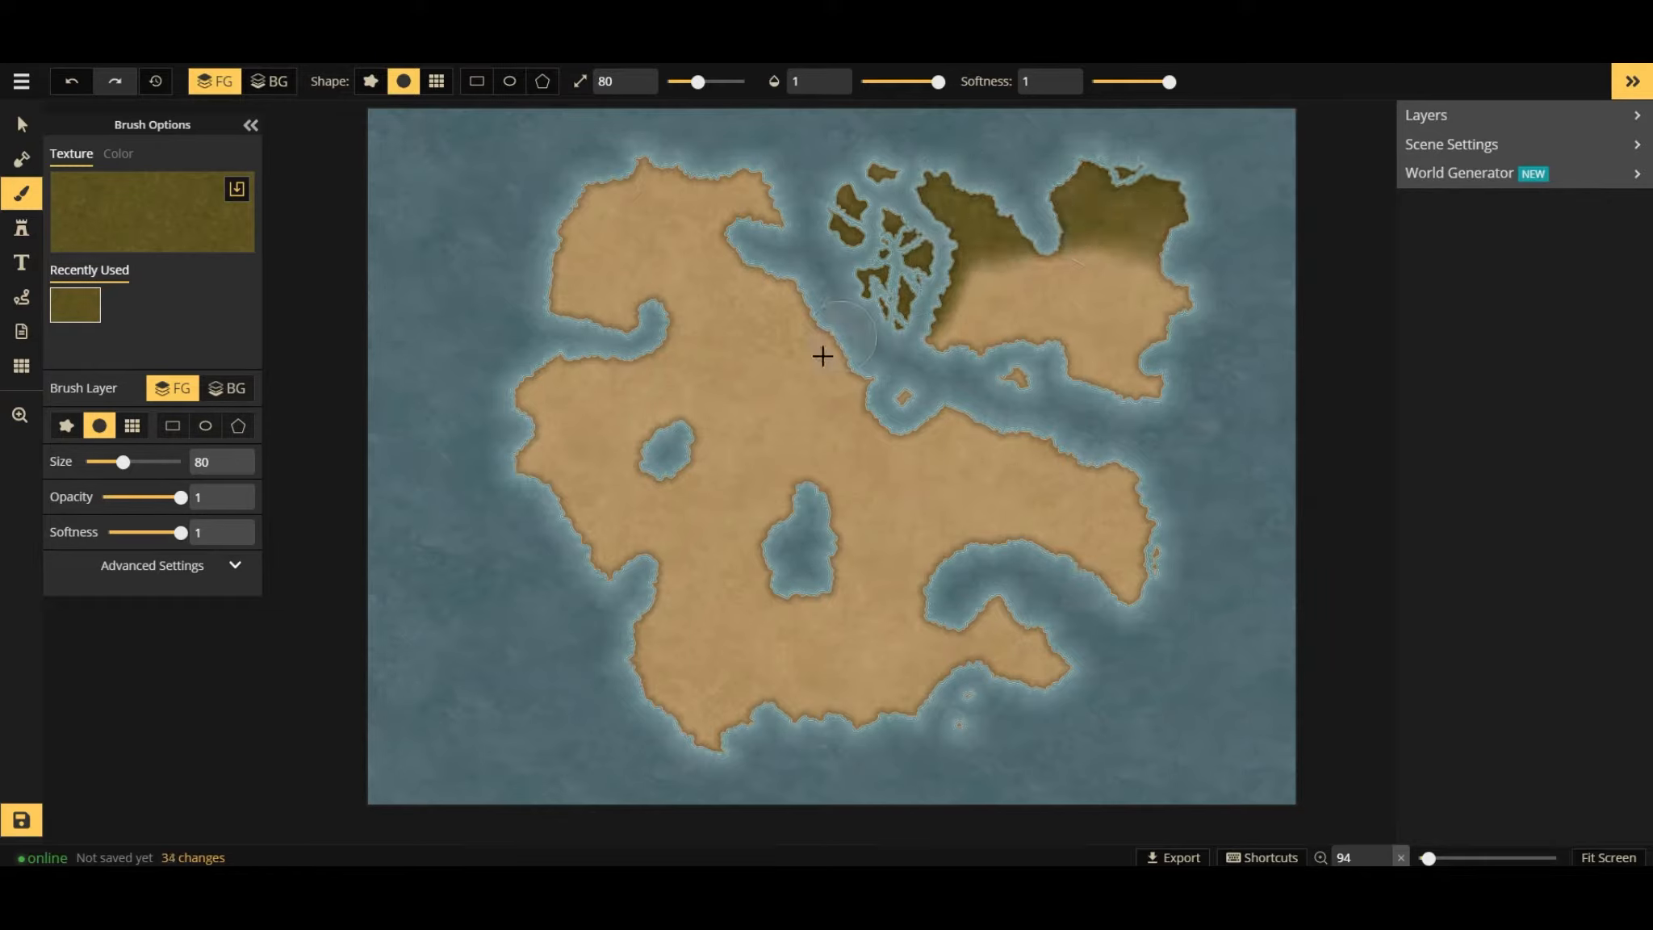
mouse_move(822, 355)
left_mouse_down()
mouse_move(1170, 228)
mouse_move(896, 431)
left_mouse_up()
left_click_drag(987, 282, 1001, 266)
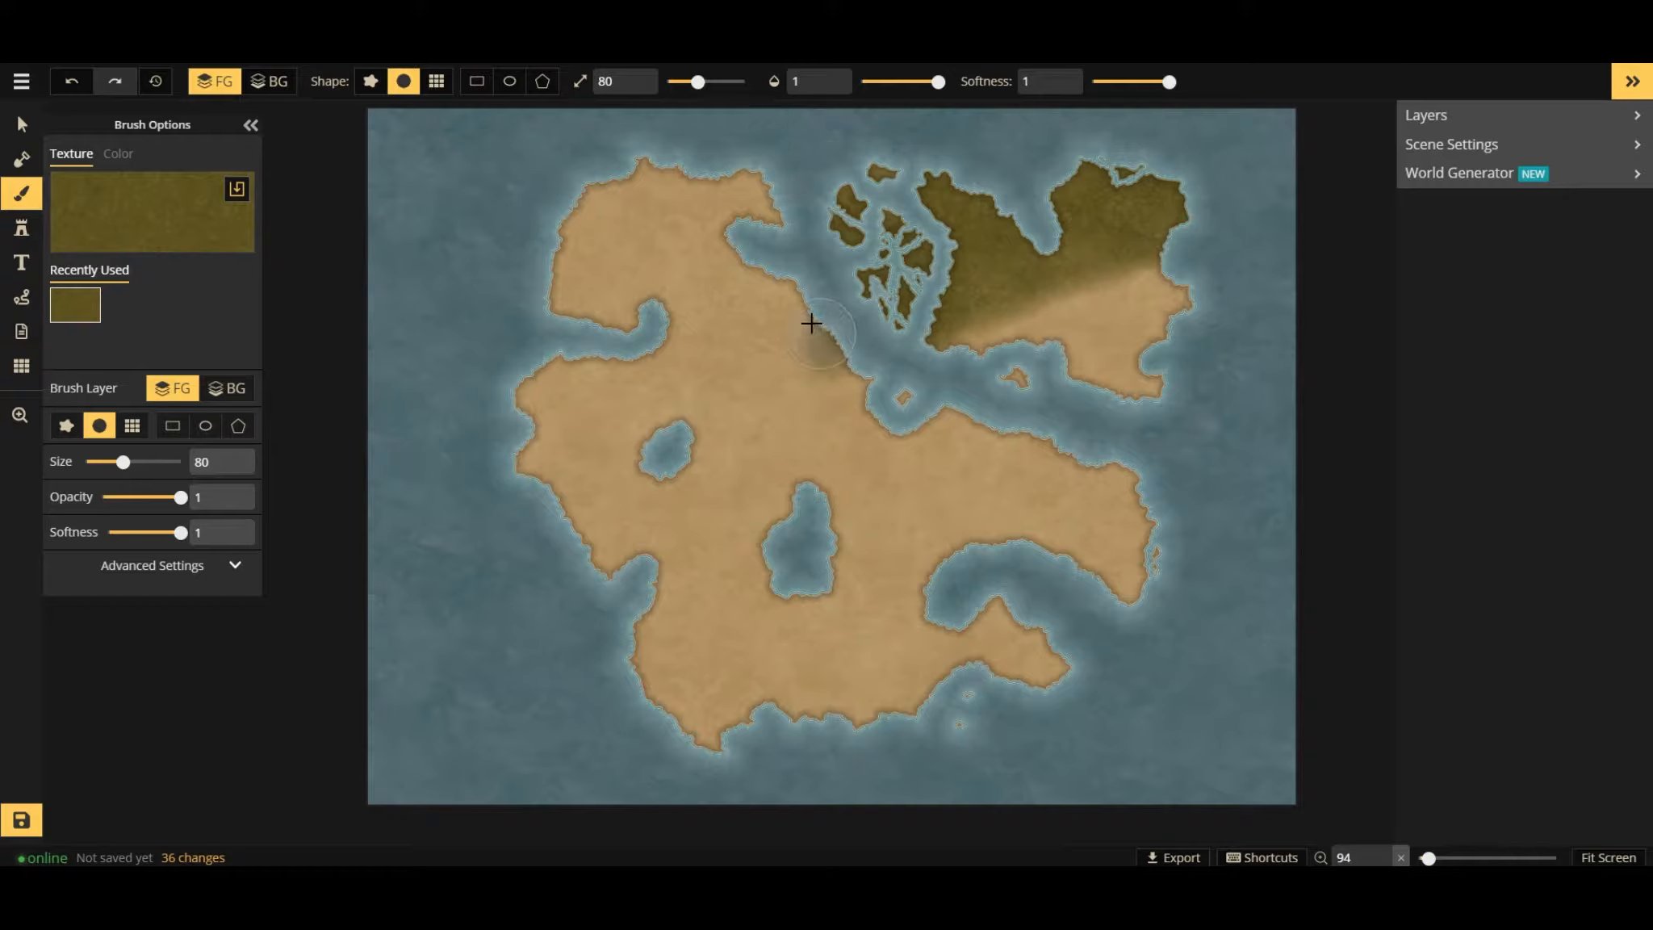
Paint the southern part of the northeastern landmass and the small island beneath it with the Grass 3 texture.
left_click(175, 230)
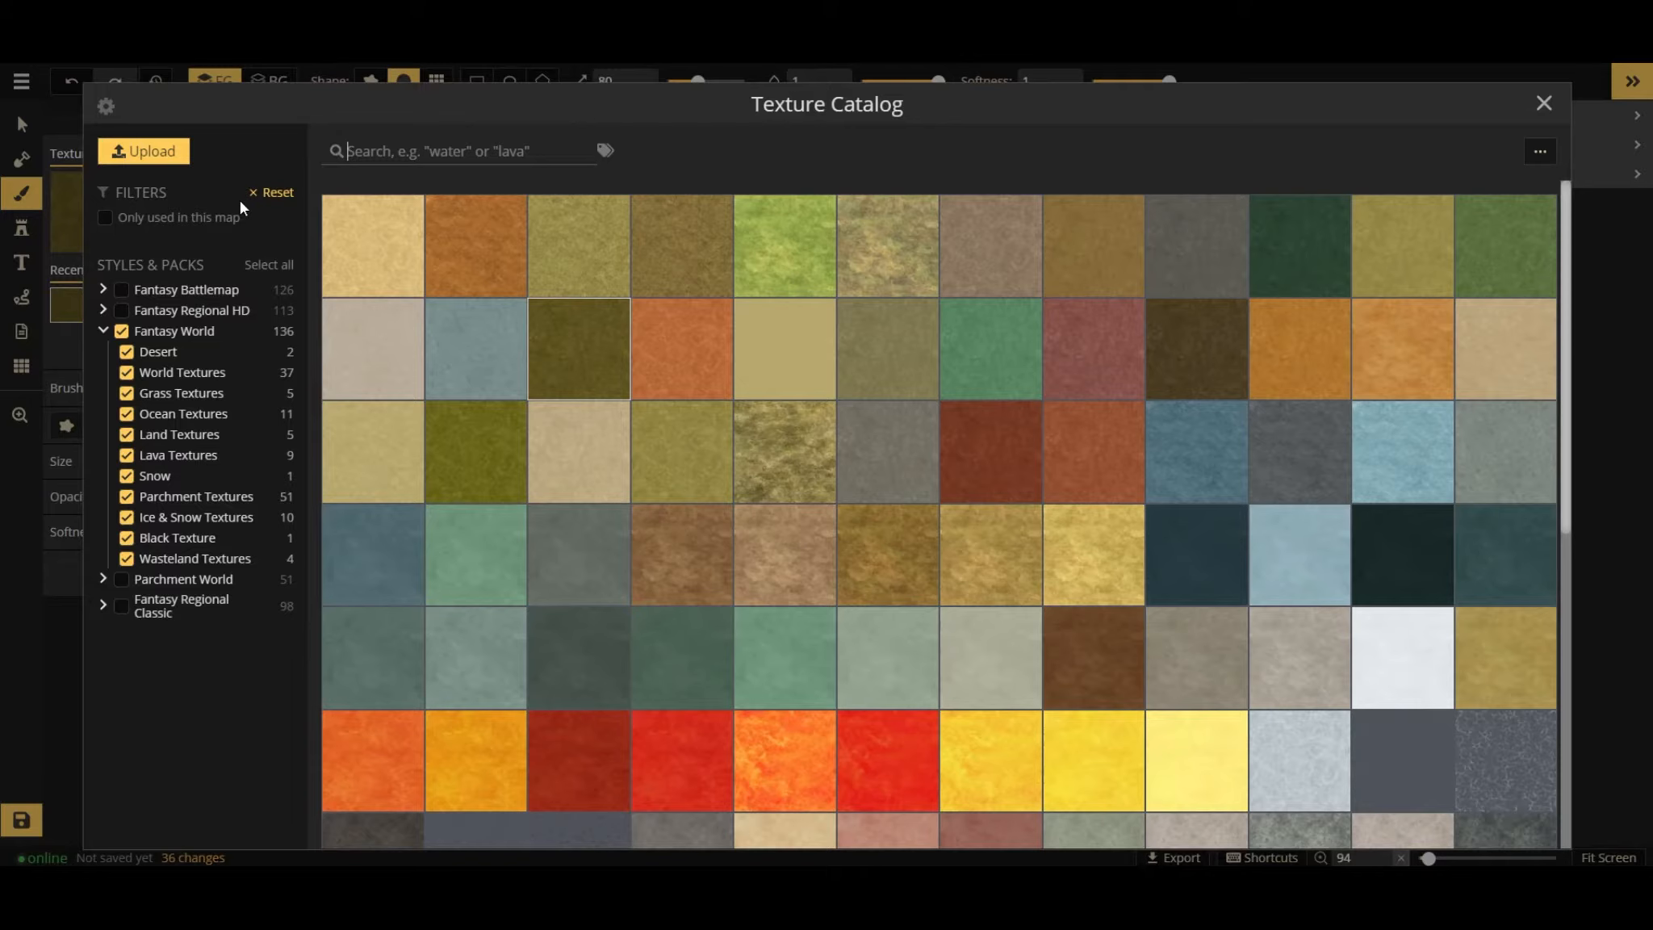
left_click(599, 266)
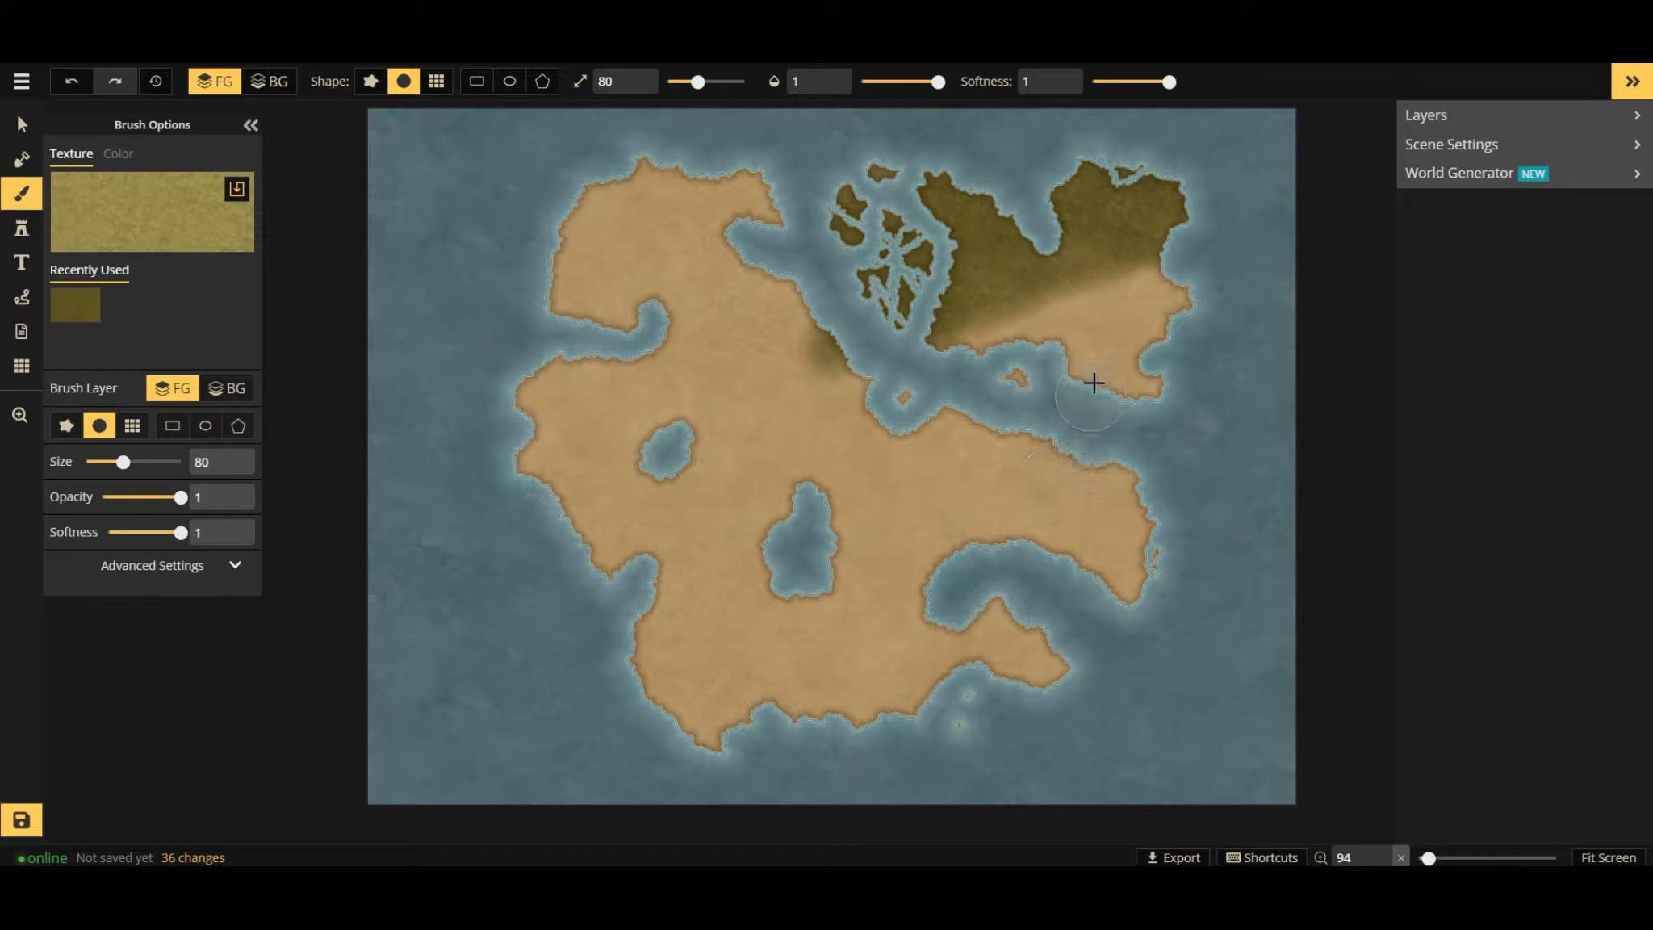
mouse_move(1110, 322)
left_mouse_down()
mouse_move(1167, 292)
mouse_move(989, 379)
mouse_move(1137, 307)
mouse_move(950, 341)
mouse_move(1212, 295)
left_mouse_up()
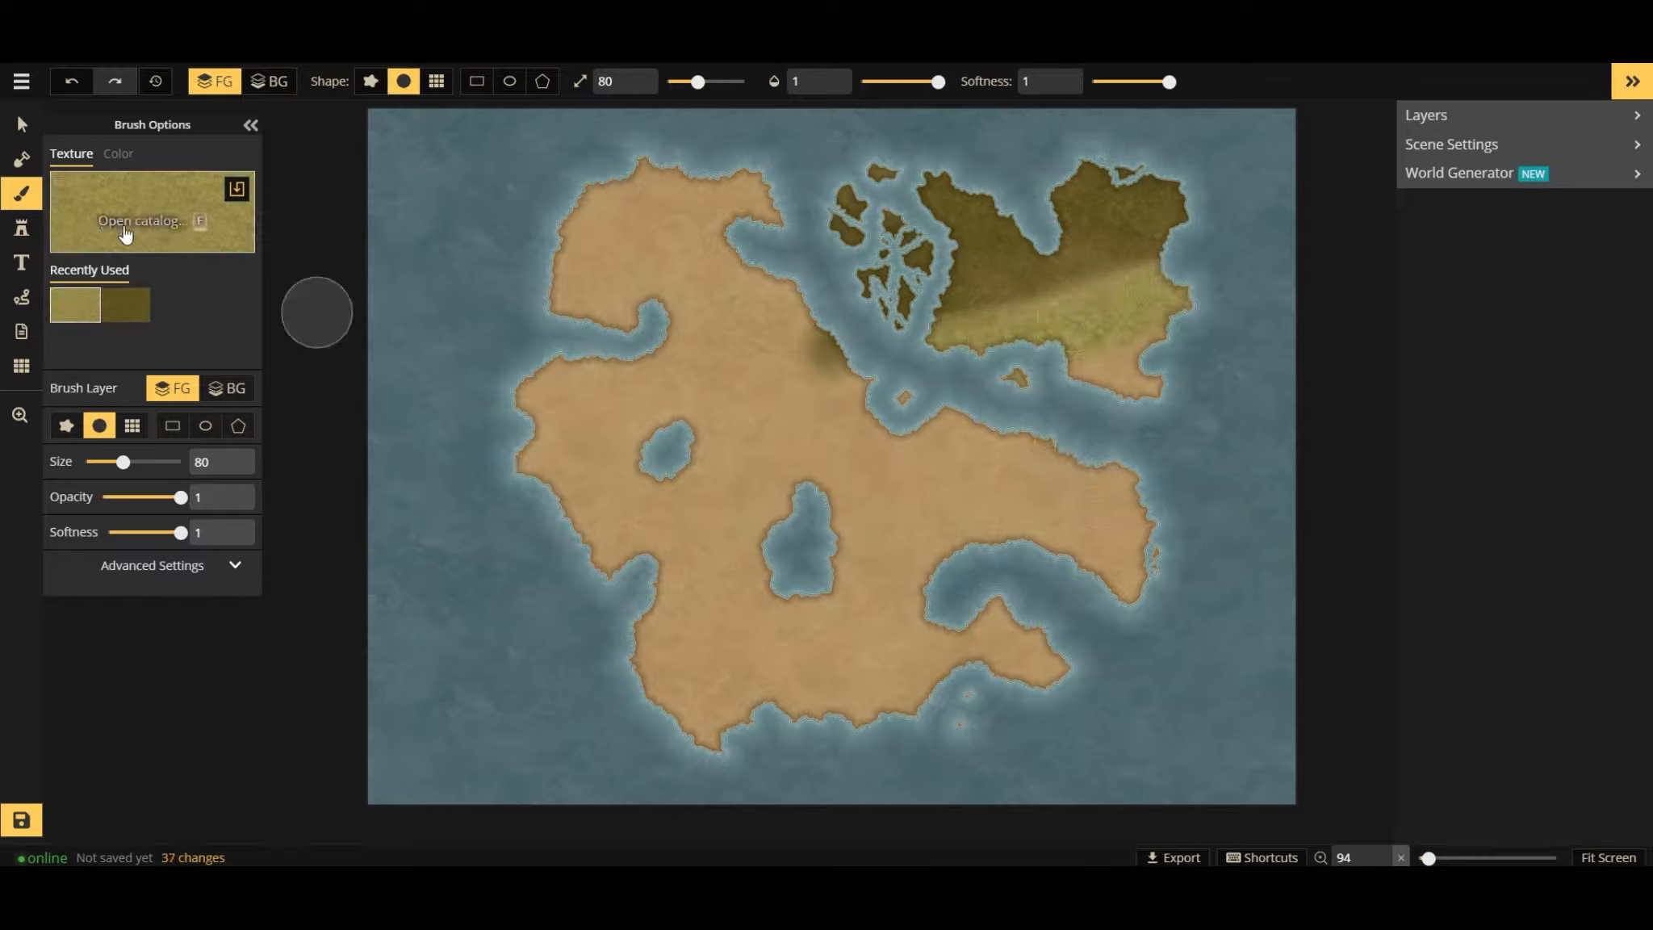
Repaint the southern part of the northeastern landmass with the muted gray-olive land texture.
left_click(158, 213)
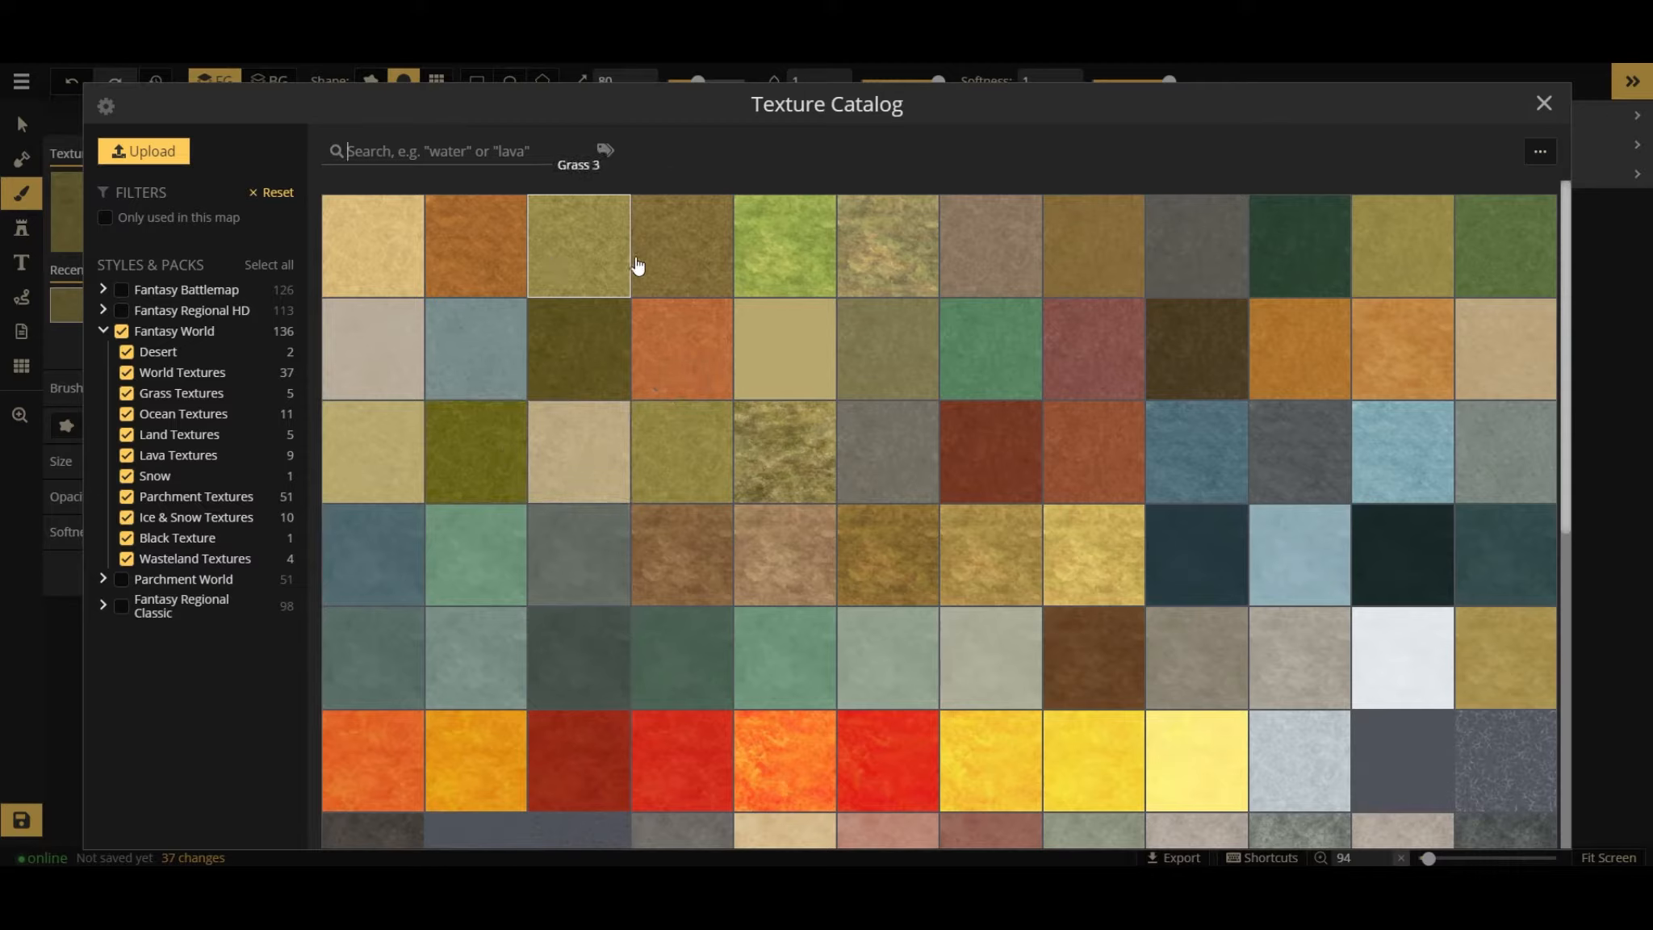
left_click(912, 353)
mouse_move(1091, 321)
left_mouse_down()
mouse_move(1166, 291)
mouse_move(932, 340)
mouse_move(1178, 292)
mouse_move(1130, 334)
mouse_move(1122, 375)
mouse_move(1082, 381)
mouse_move(1130, 406)
mouse_move(1093, 367)
mouse_move(1141, 387)
left_mouse_up()
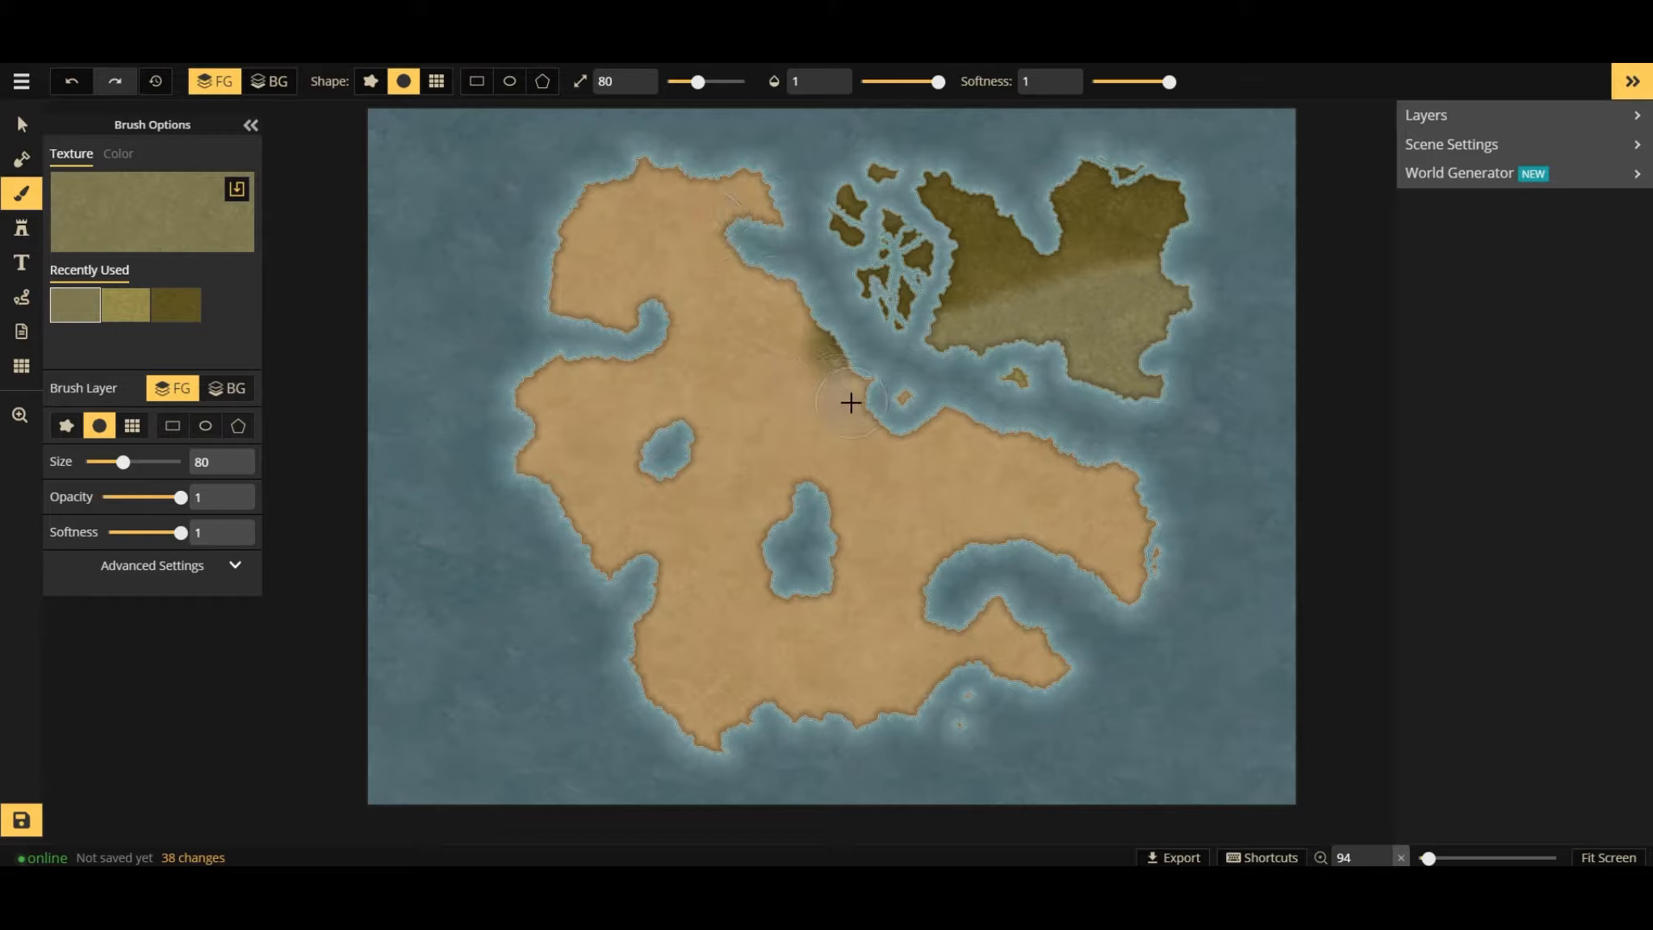
Cover the large continent's central band, from the northern neck to the eastern peninsula, with the same gray-olive texture.
mouse_move(851, 402)
left_mouse_down()
mouse_move(757, 289)
mouse_move(813, 341)
mouse_move(737, 291)
mouse_move(749, 302)
mouse_move(672, 340)
left_mouse_up()
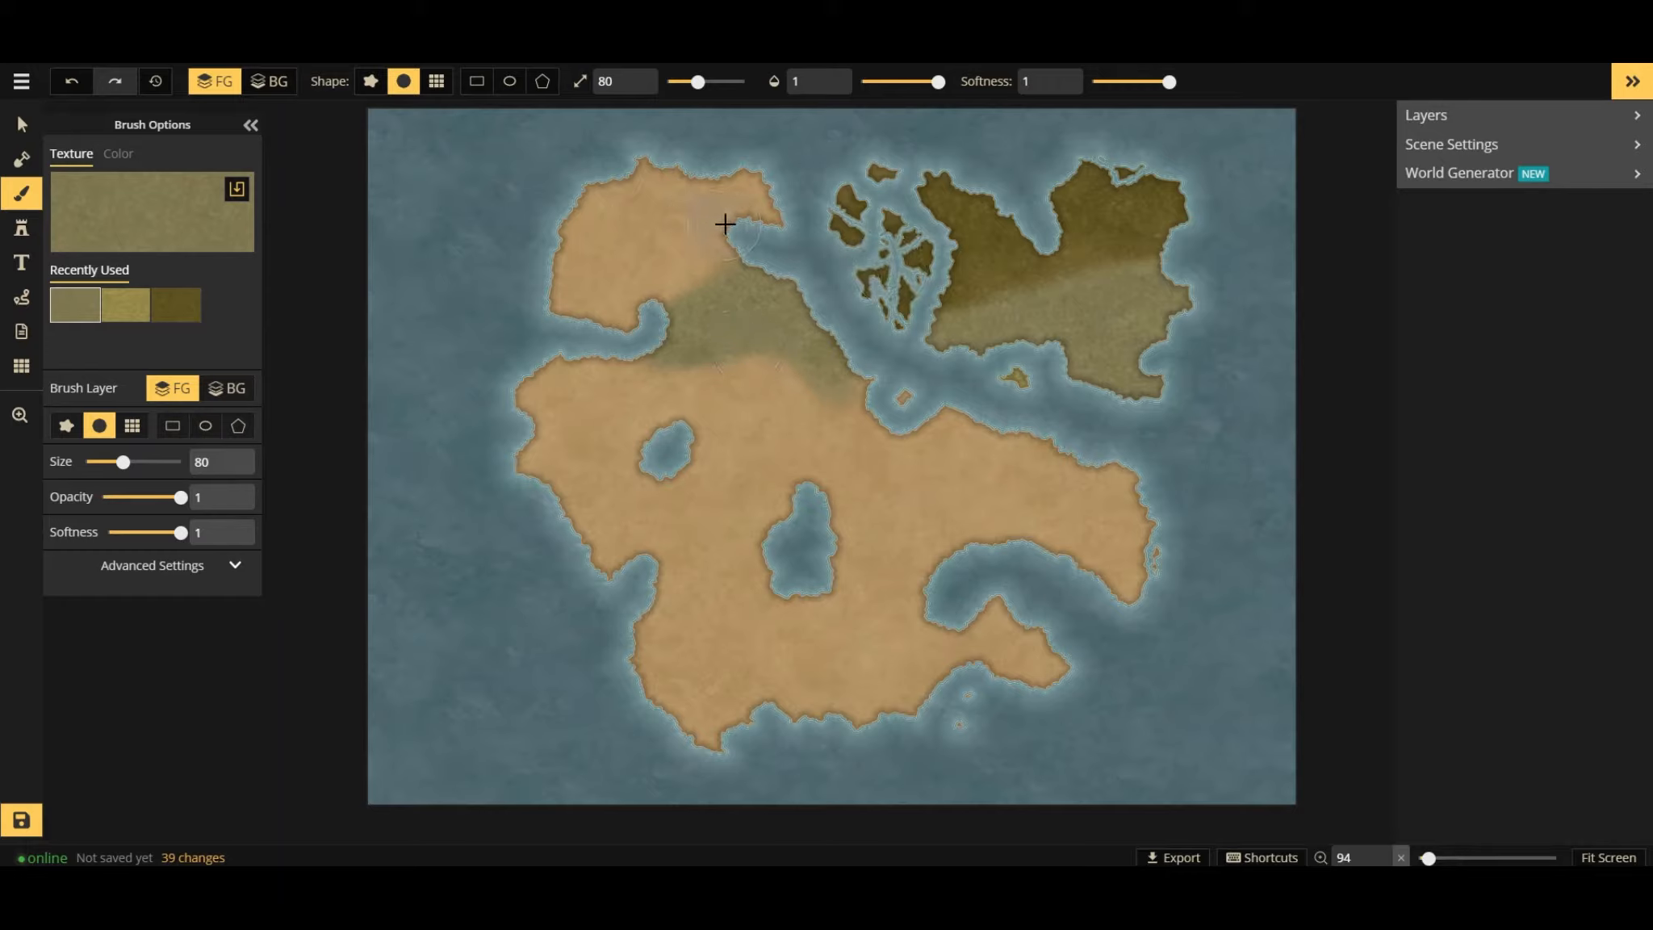
mouse_move(700, 379)
left_mouse_down()
mouse_move(762, 353)
mouse_move(617, 357)
mouse_move(599, 388)
mouse_move(635, 350)
mouse_move(600, 363)
mouse_move(575, 422)
mouse_move(579, 475)
mouse_move(557, 487)
mouse_move(605, 379)
mouse_move(508, 373)
mouse_move(645, 452)
mouse_move(780, 379)
mouse_move(789, 405)
mouse_move(622, 525)
mouse_move(841, 432)
mouse_move(647, 487)
mouse_move(708, 543)
mouse_move(876, 485)
mouse_move(790, 521)
mouse_move(1018, 466)
mouse_move(947, 485)
mouse_move(990, 439)
mouse_move(901, 431)
left_mouse_up()
mouse_move(596, 536)
left_mouse_down()
mouse_move(579, 539)
mouse_move(949, 528)
mouse_move(1100, 543)
mouse_move(1195, 601)
mouse_move(1025, 517)
mouse_move(676, 548)
mouse_move(986, 568)
left_mouse_up()
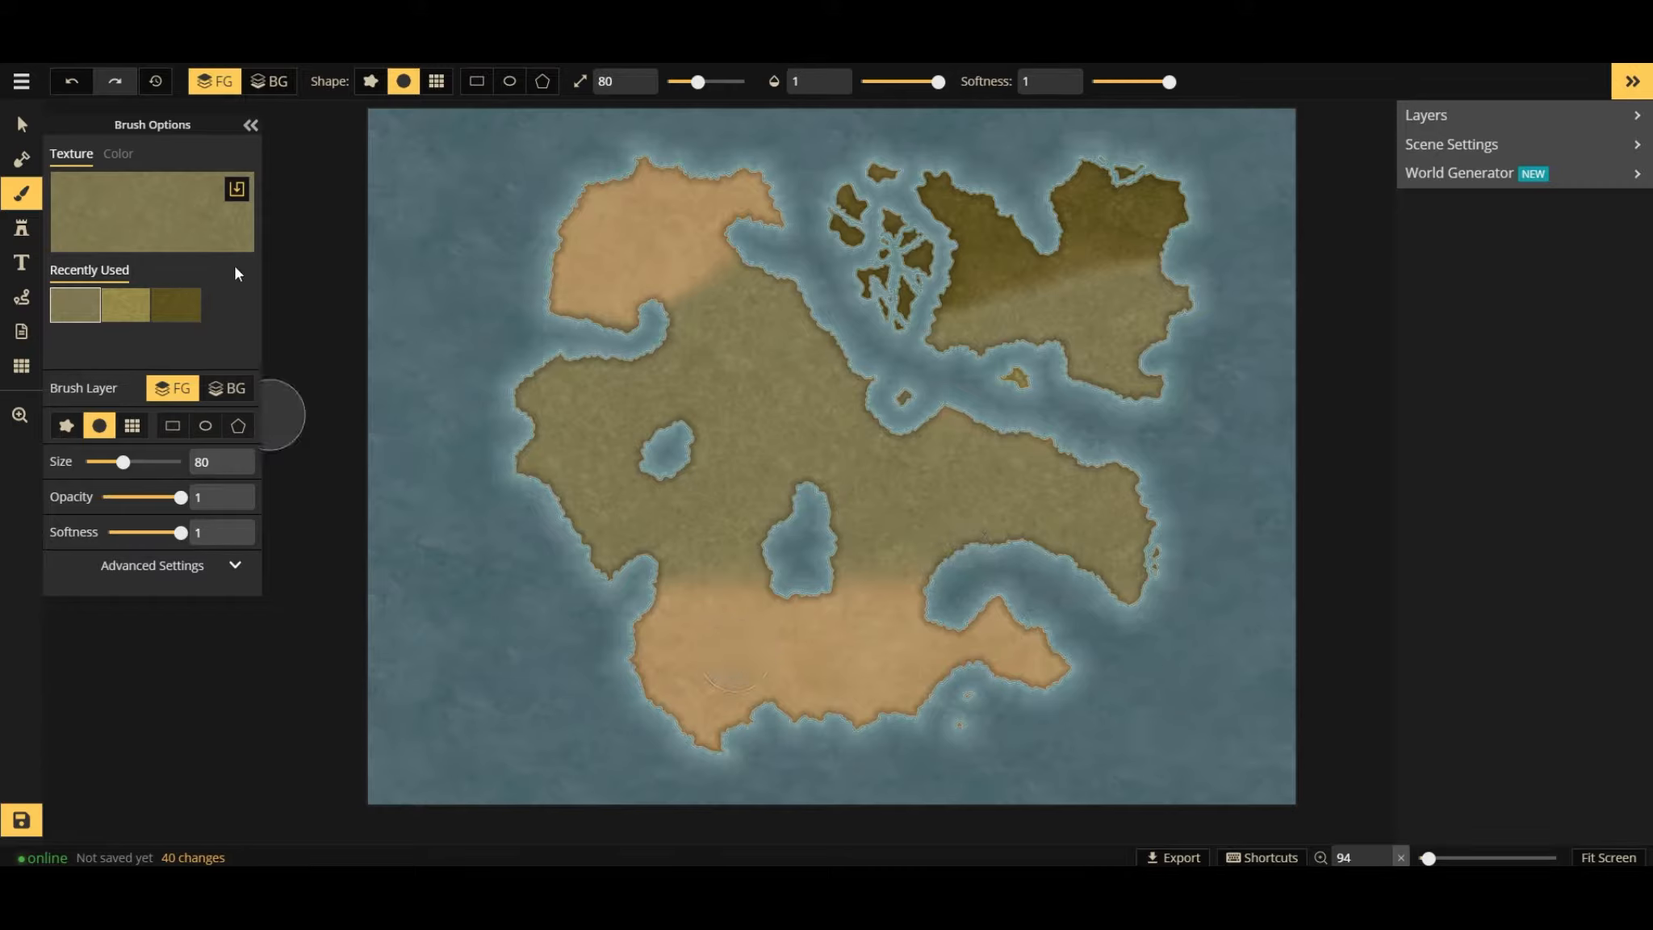
Paint the southern end of the large continent with the speckled white-gray texture, including its southeastern peninsula.
key("f")
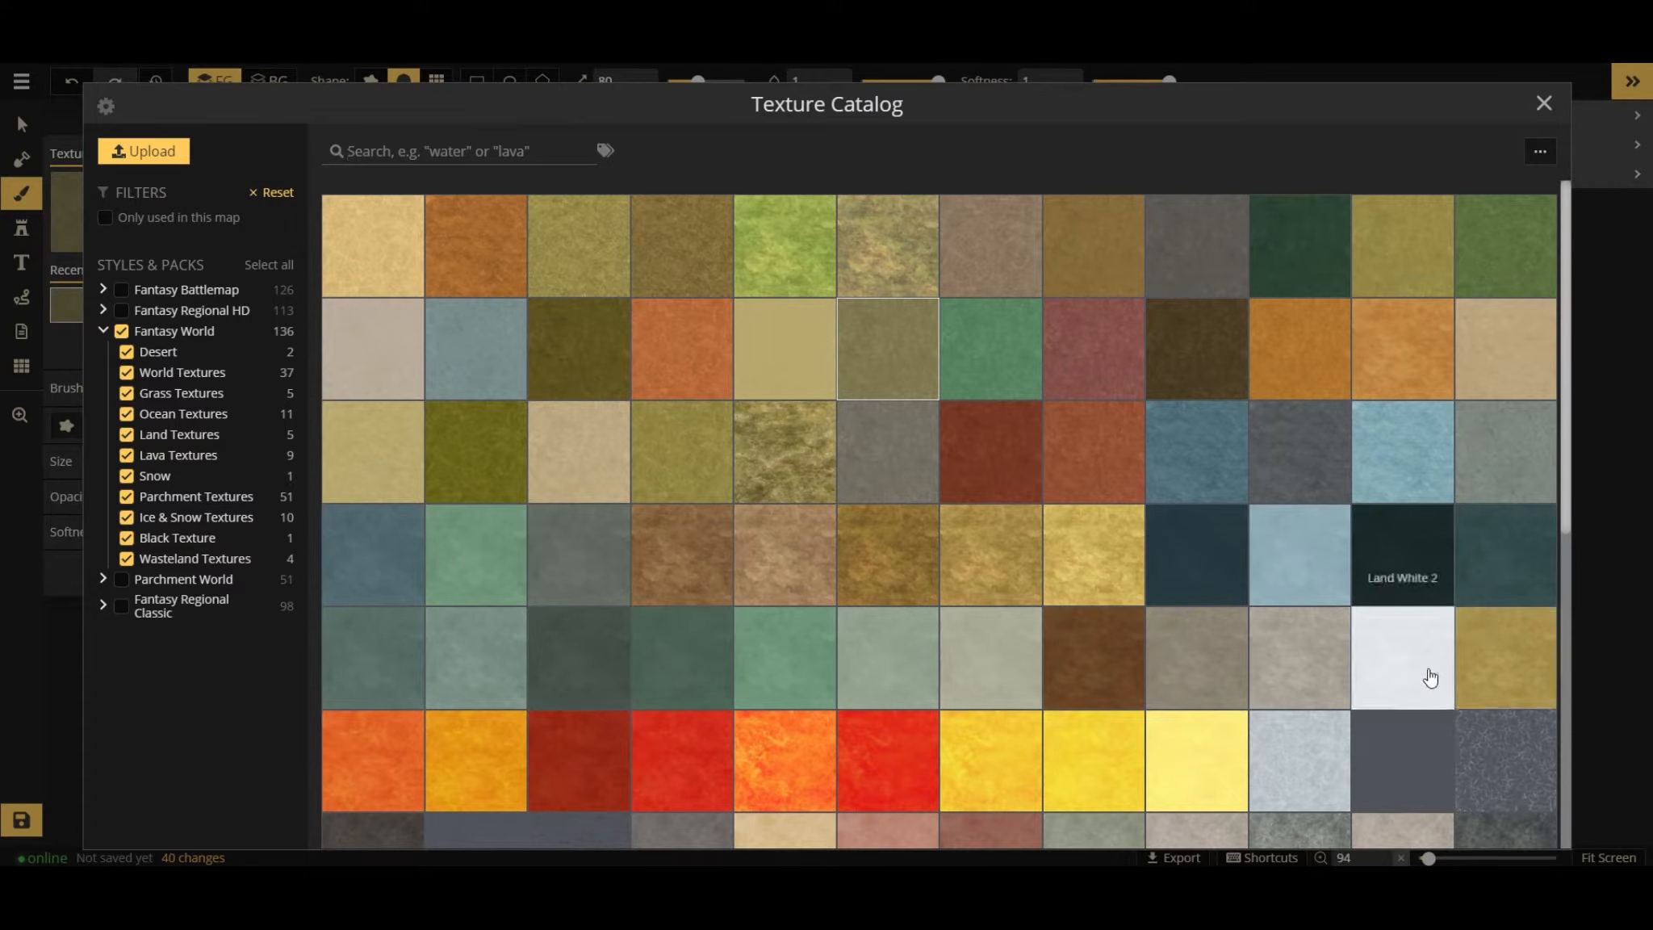
scroll(1321, 707, "down", 4)
scroll(1291, 675, "down", 2)
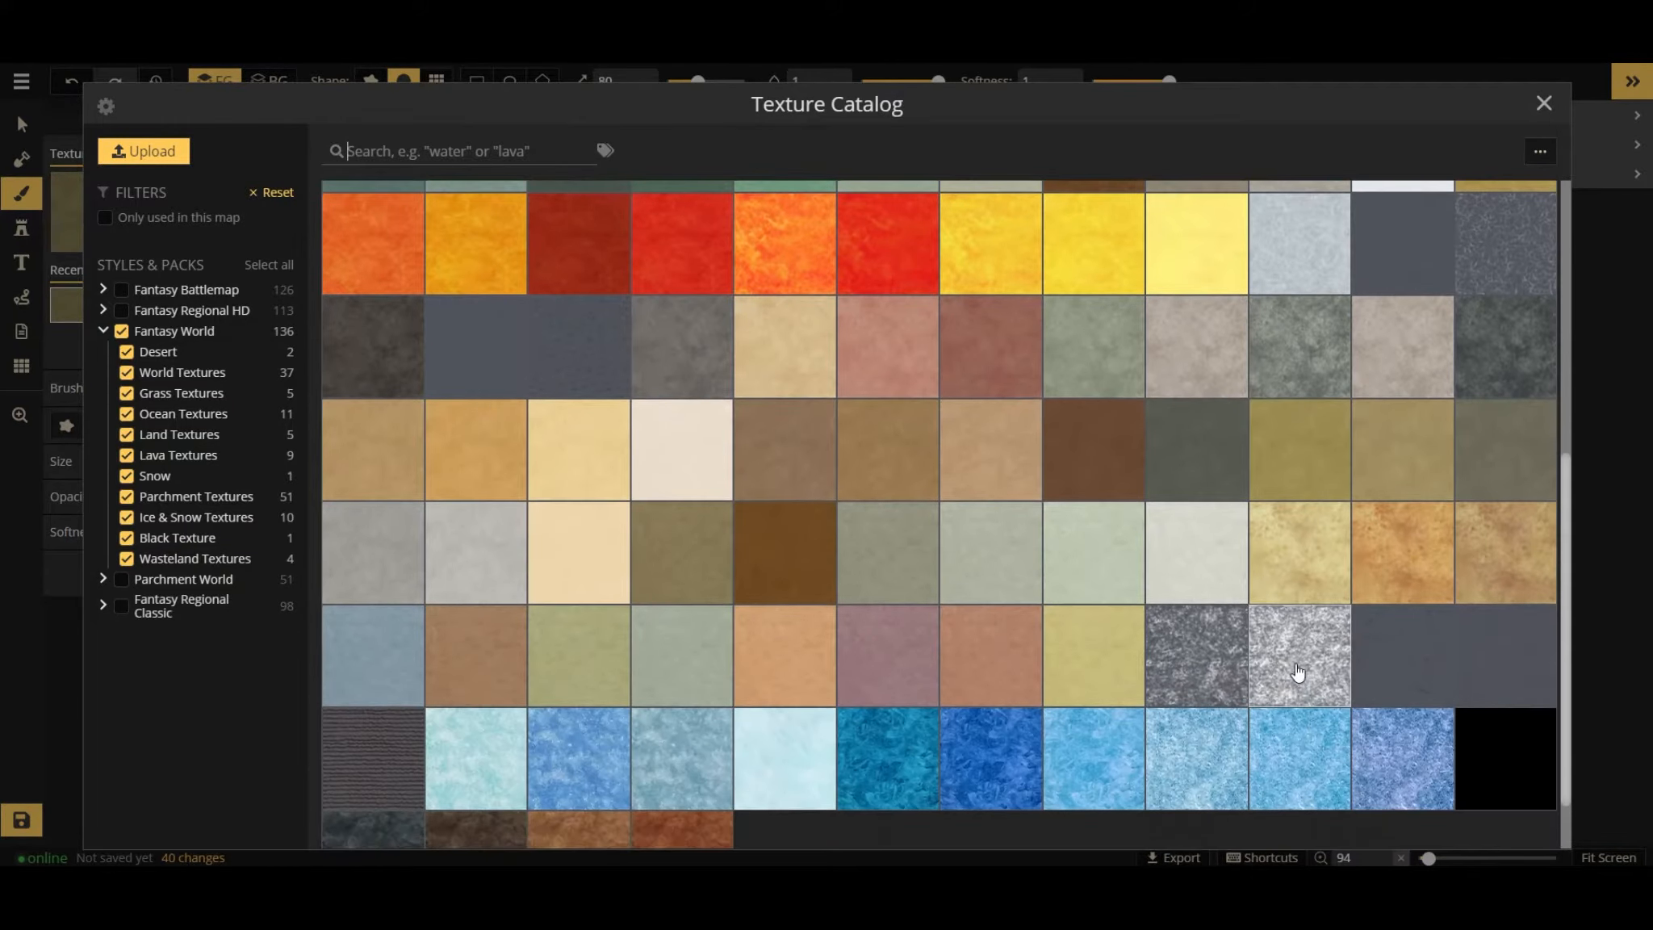
left_click(1297, 673)
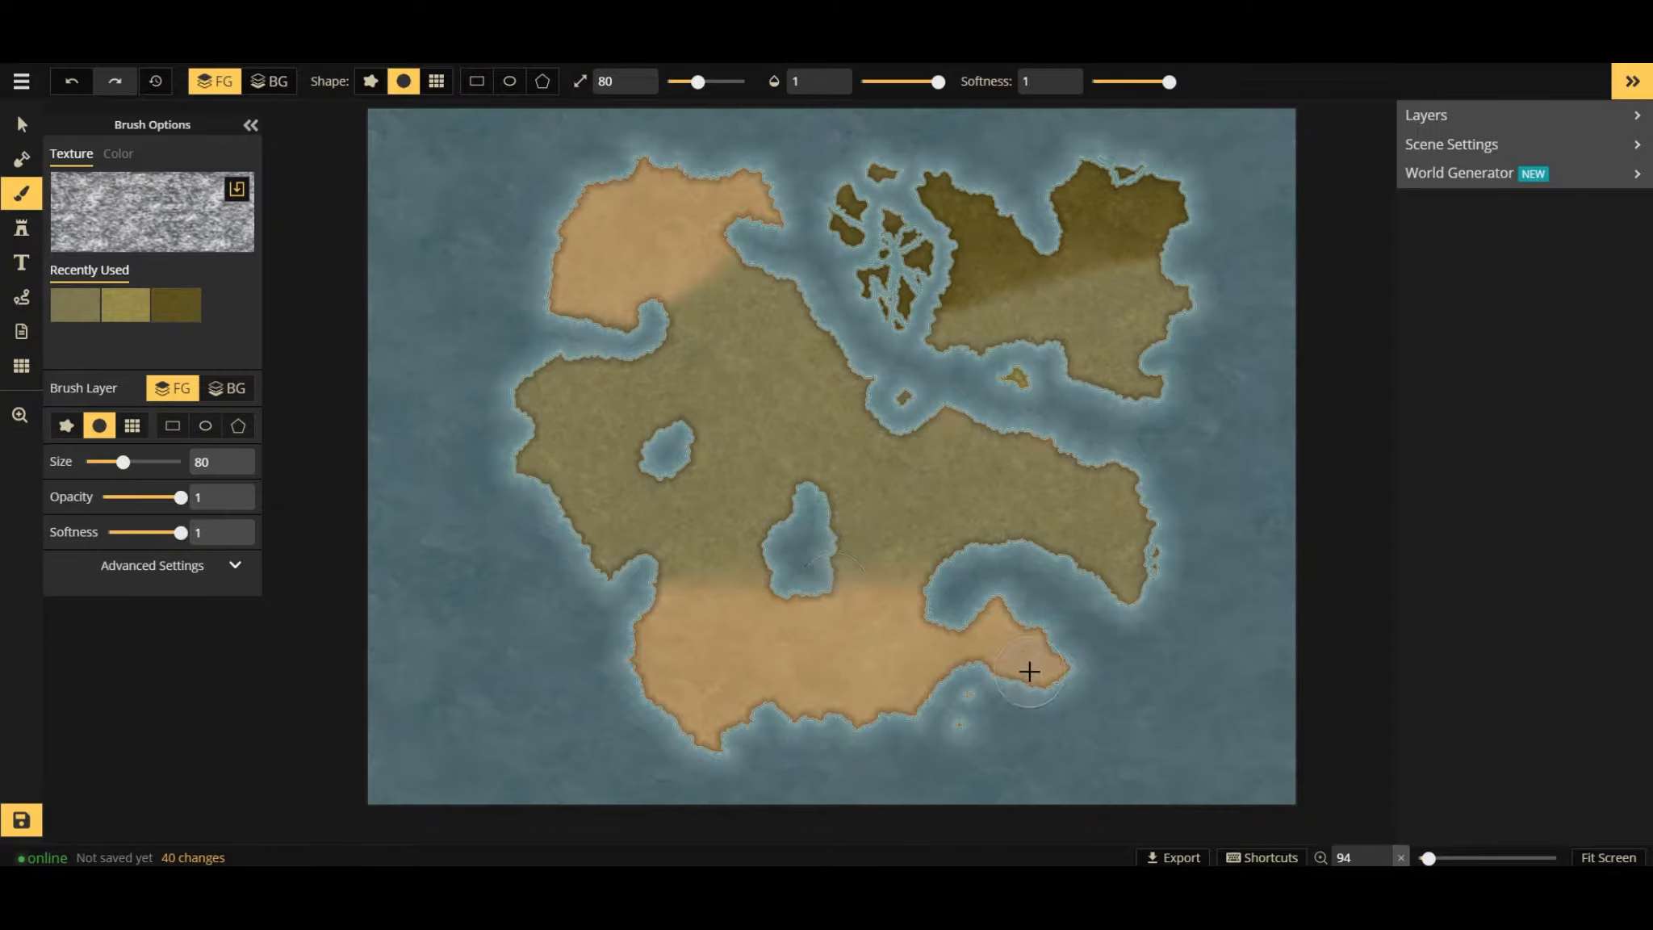
mouse_move(1025, 667)
left_mouse_down()
mouse_move(1054, 652)
mouse_move(1015, 618)
mouse_move(994, 654)
mouse_move(920, 665)
mouse_move(954, 640)
mouse_move(700, 735)
mouse_move(693, 687)
mouse_move(752, 676)
mouse_move(765, 645)
mouse_move(631, 640)
mouse_move(1007, 652)
mouse_move(786, 648)
mouse_move(945, 622)
mouse_move(605, 592)
mouse_move(962, 639)
left_mouse_up()
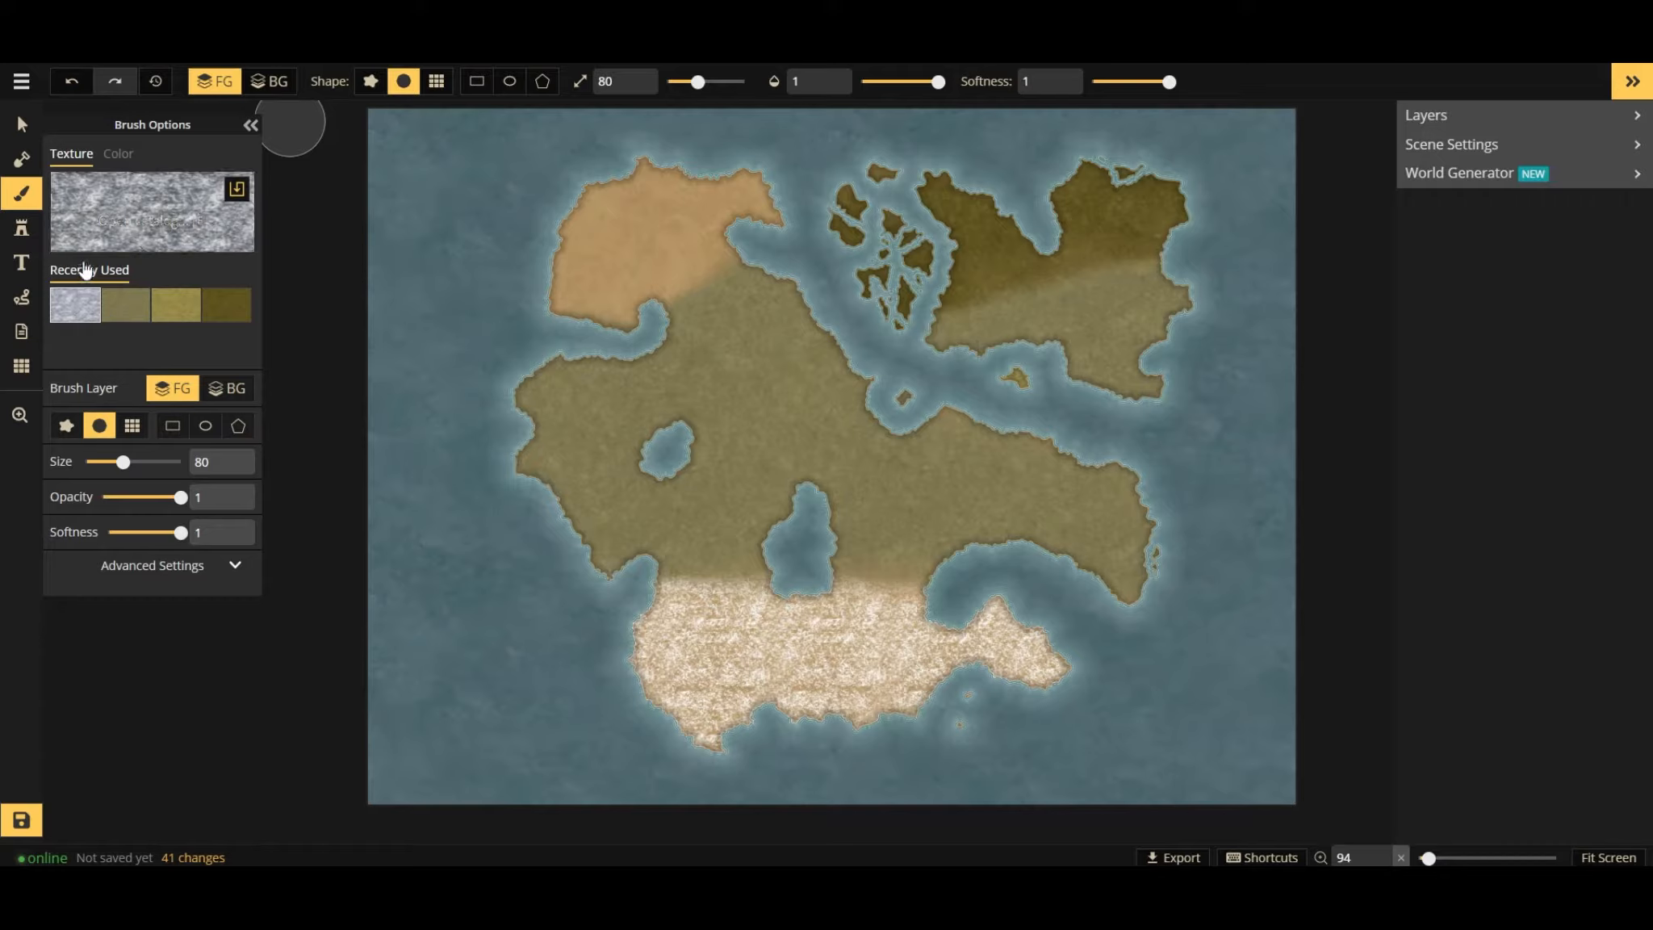
Paint the large continent's northwestern region with the dark olive Land 2 texture.
left_click(129, 193)
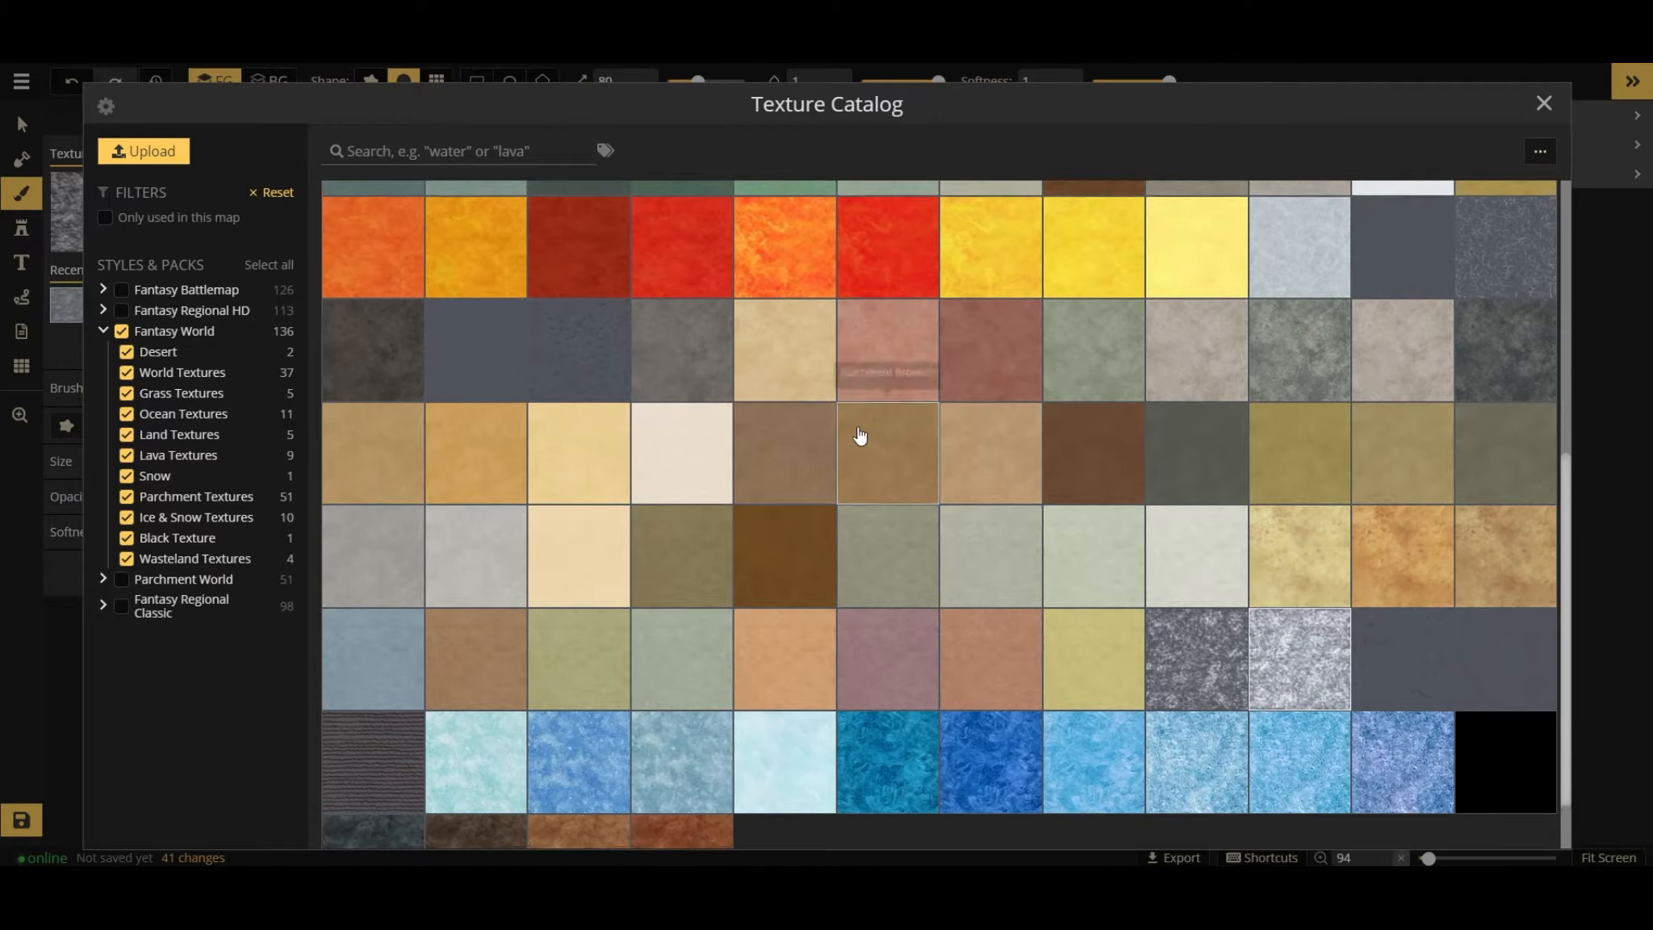
scroll(855, 428, "up", 5)
left_click(546, 361)
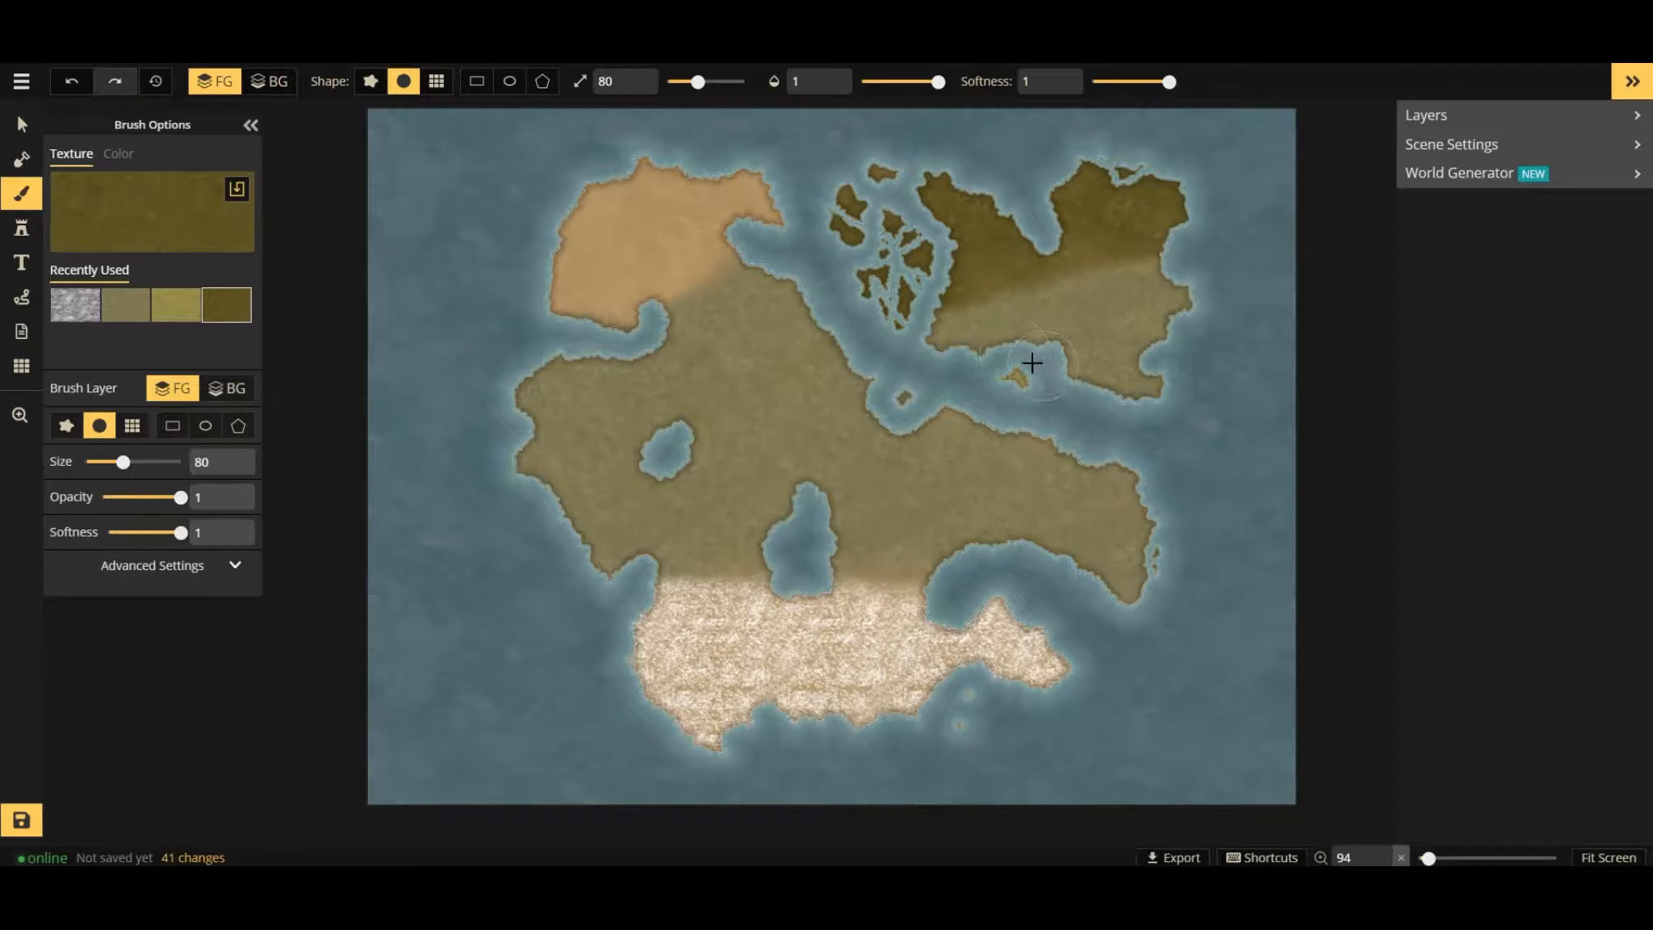
mouse_move(734, 199)
left_mouse_down()
mouse_move(656, 197)
mouse_move(768, 192)
mouse_move(653, 187)
mouse_move(639, 138)
mouse_move(589, 290)
mouse_move(516, 317)
mouse_move(811, 215)
mouse_move(721, 221)
mouse_move(717, 258)
left_mouse_up()
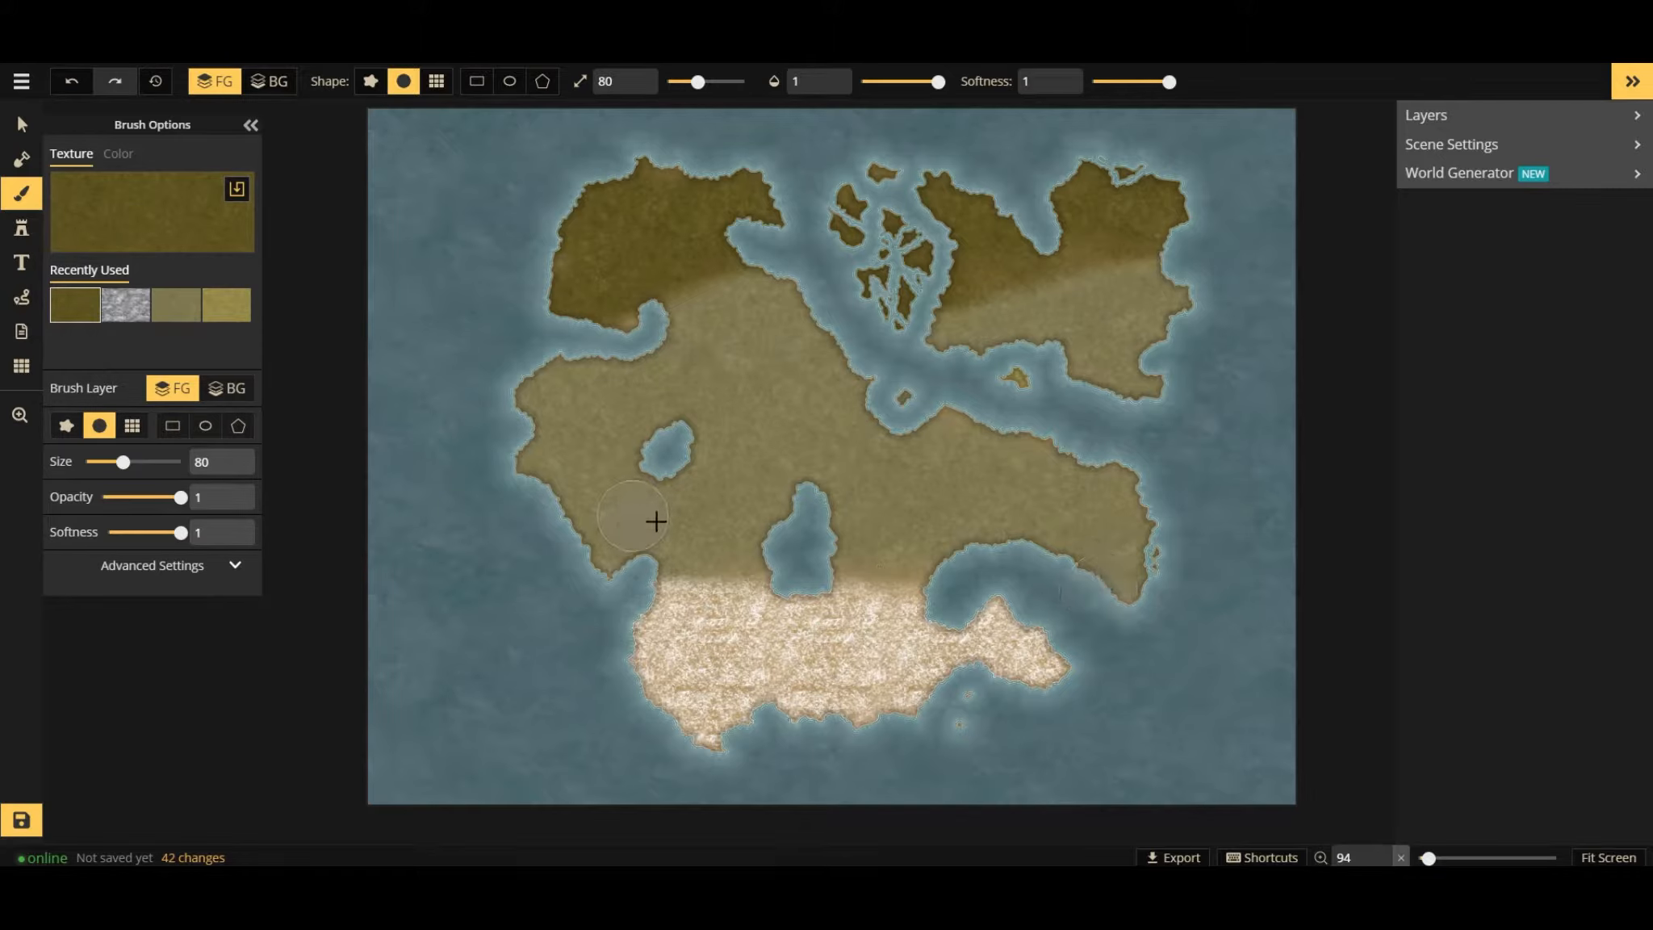
Choose the snowy gray mountain set with nine variants from the Fantasy World stamps.
left_click(23, 232)
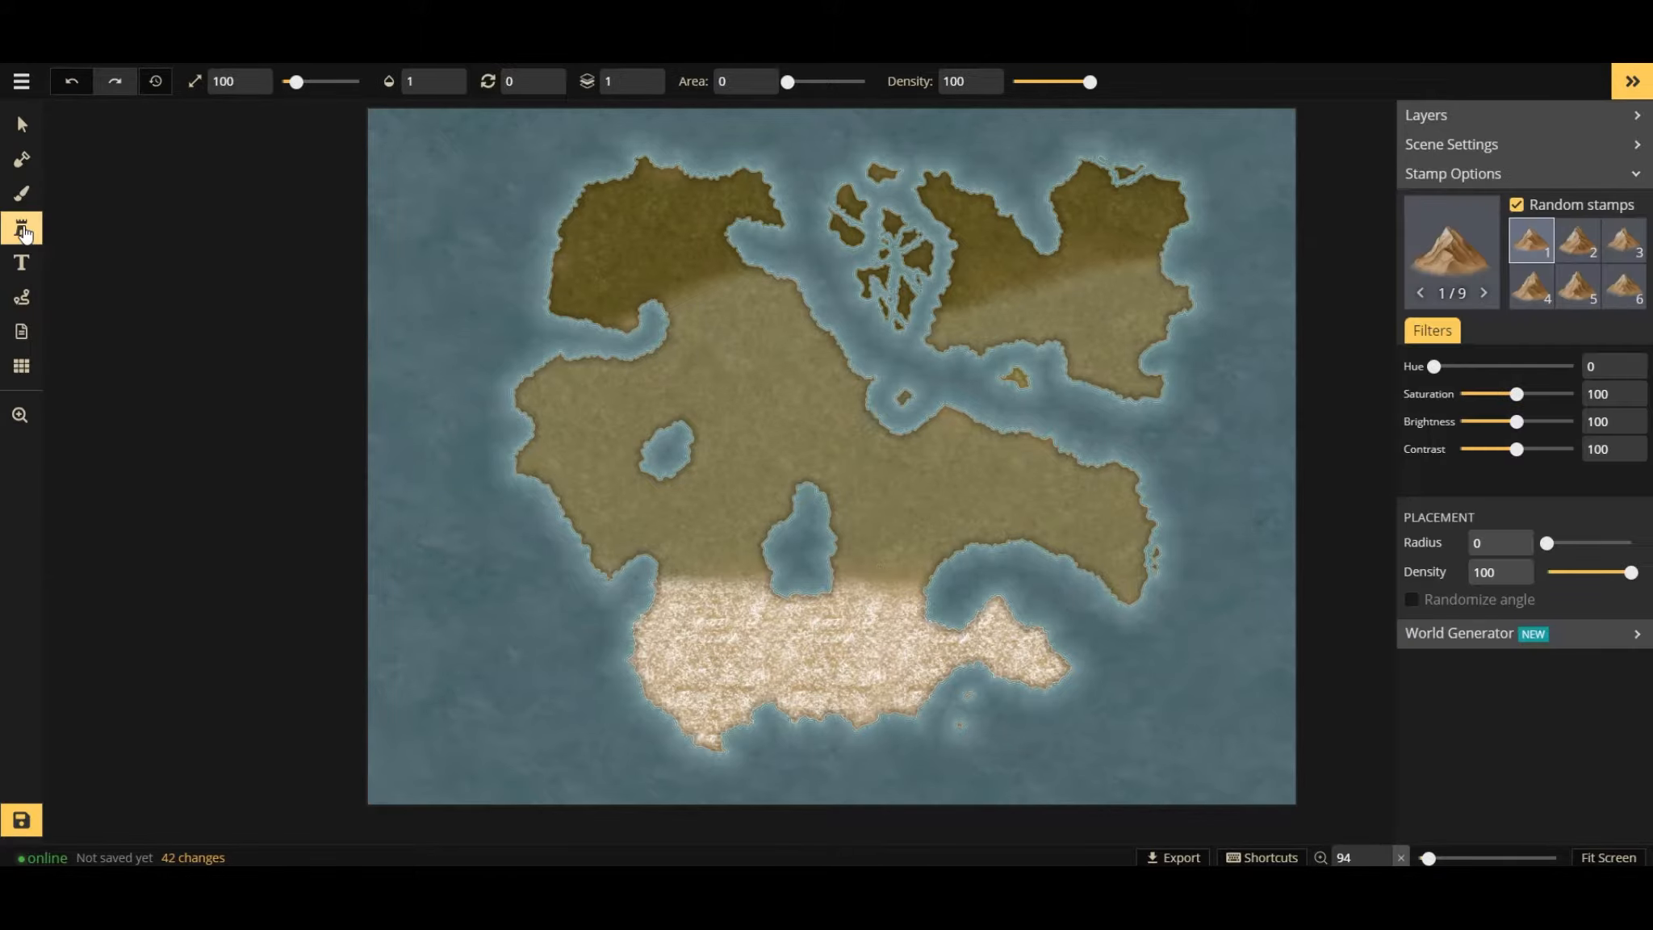
left_click(1484, 256)
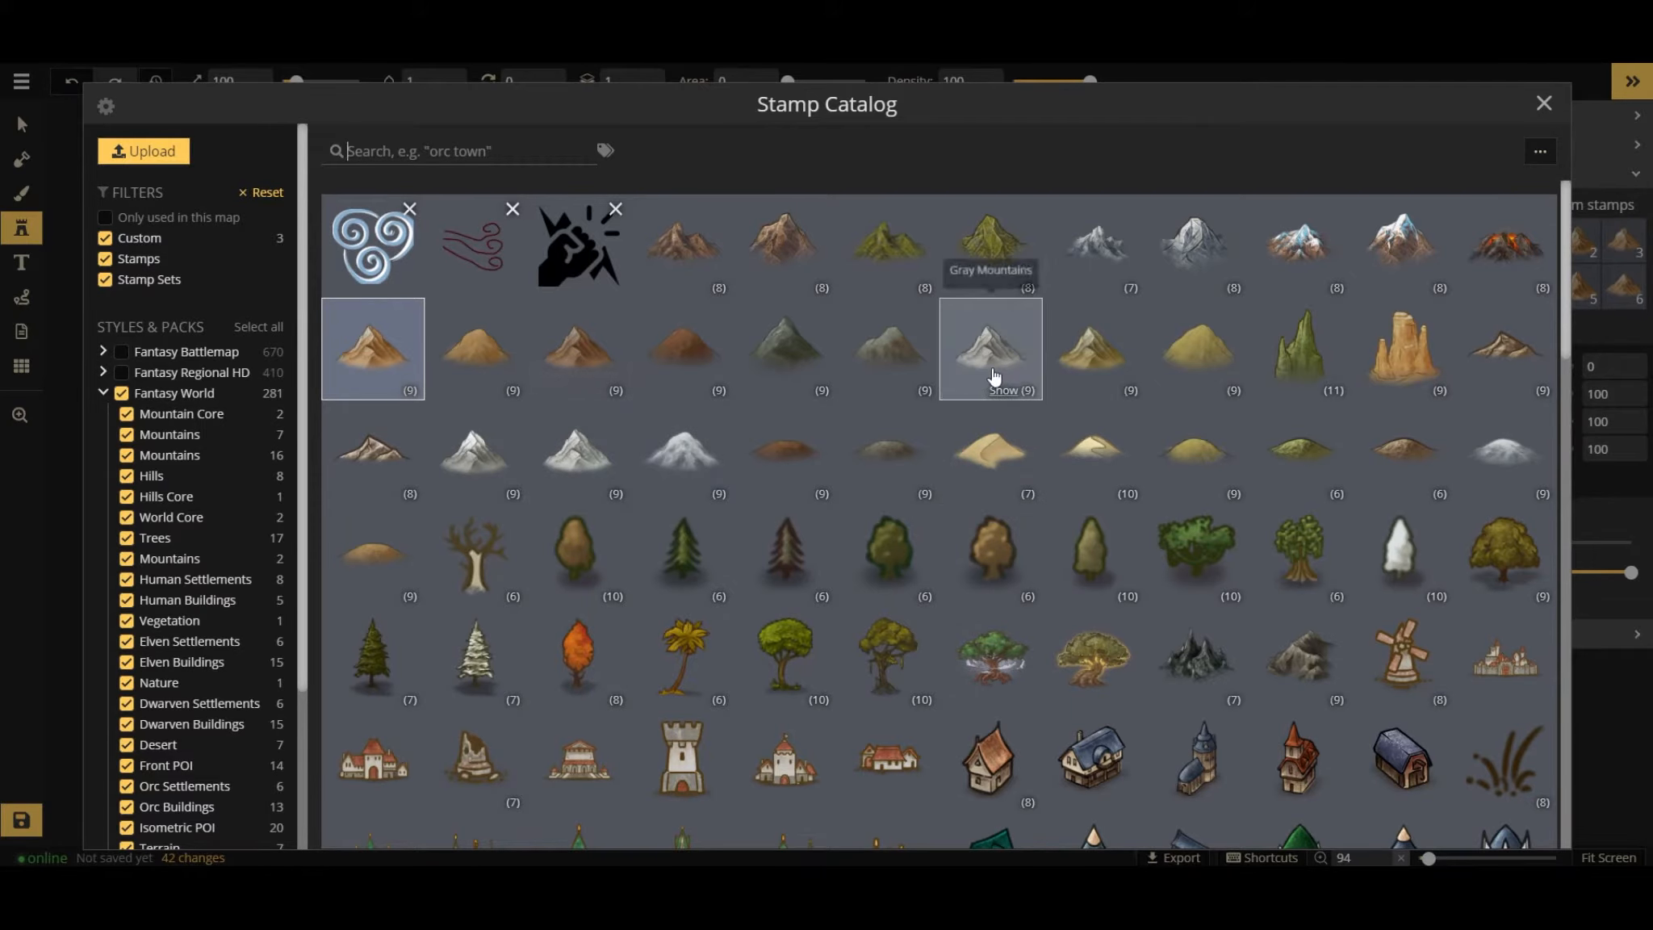
left_click(505, 500)
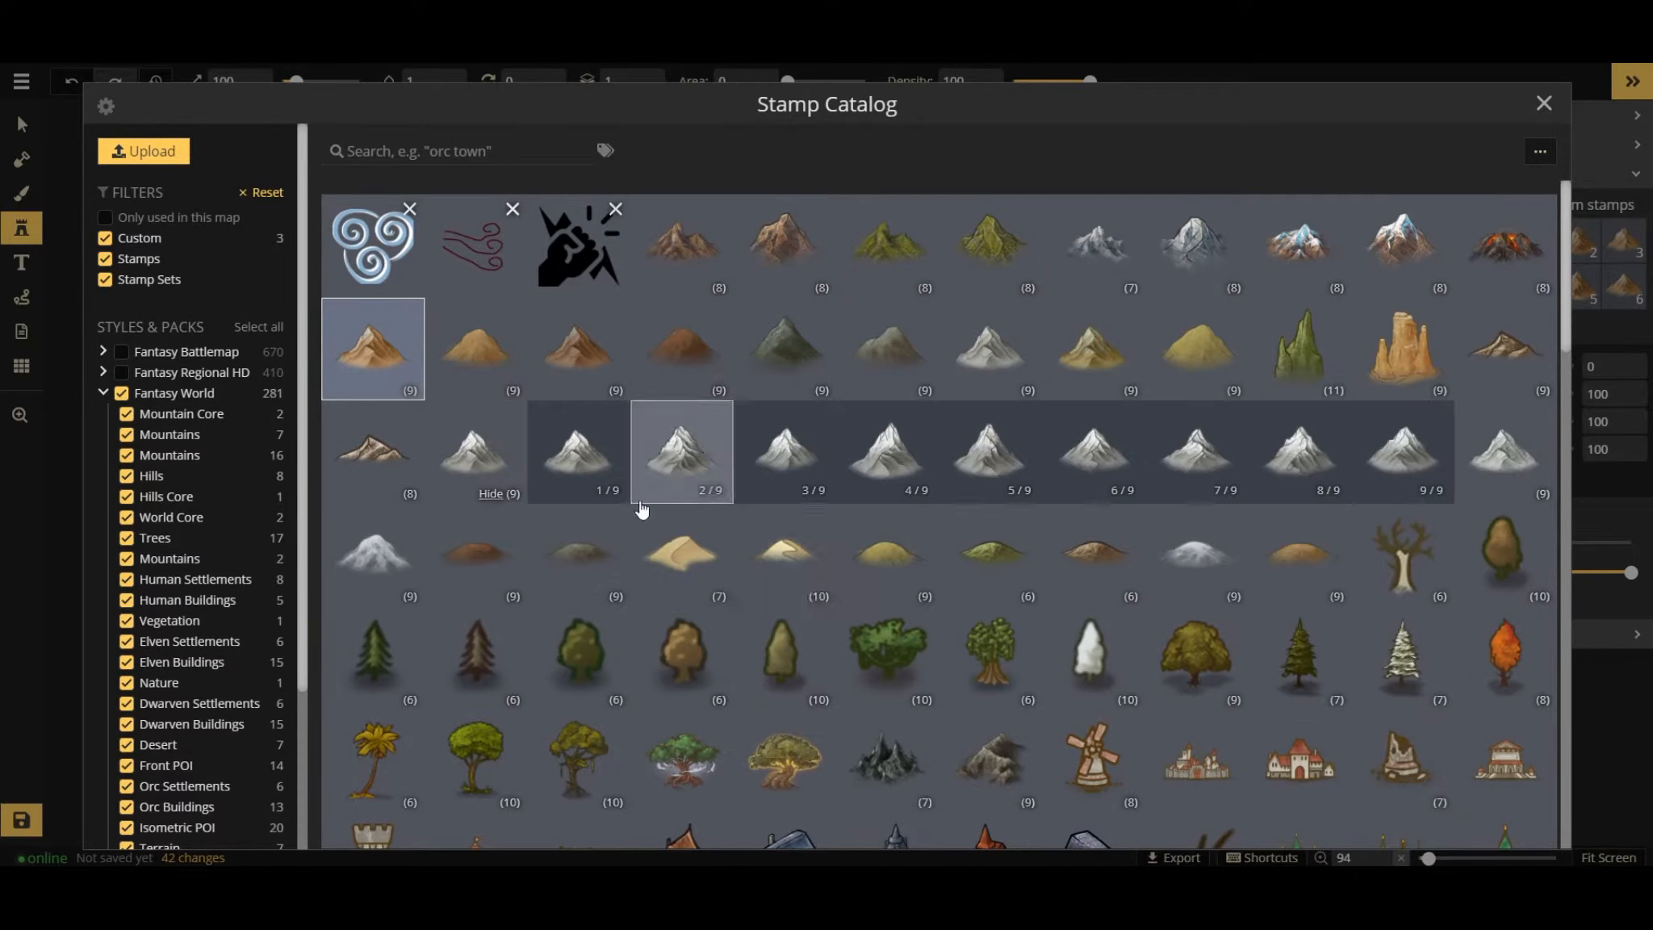
left_click(474, 446)
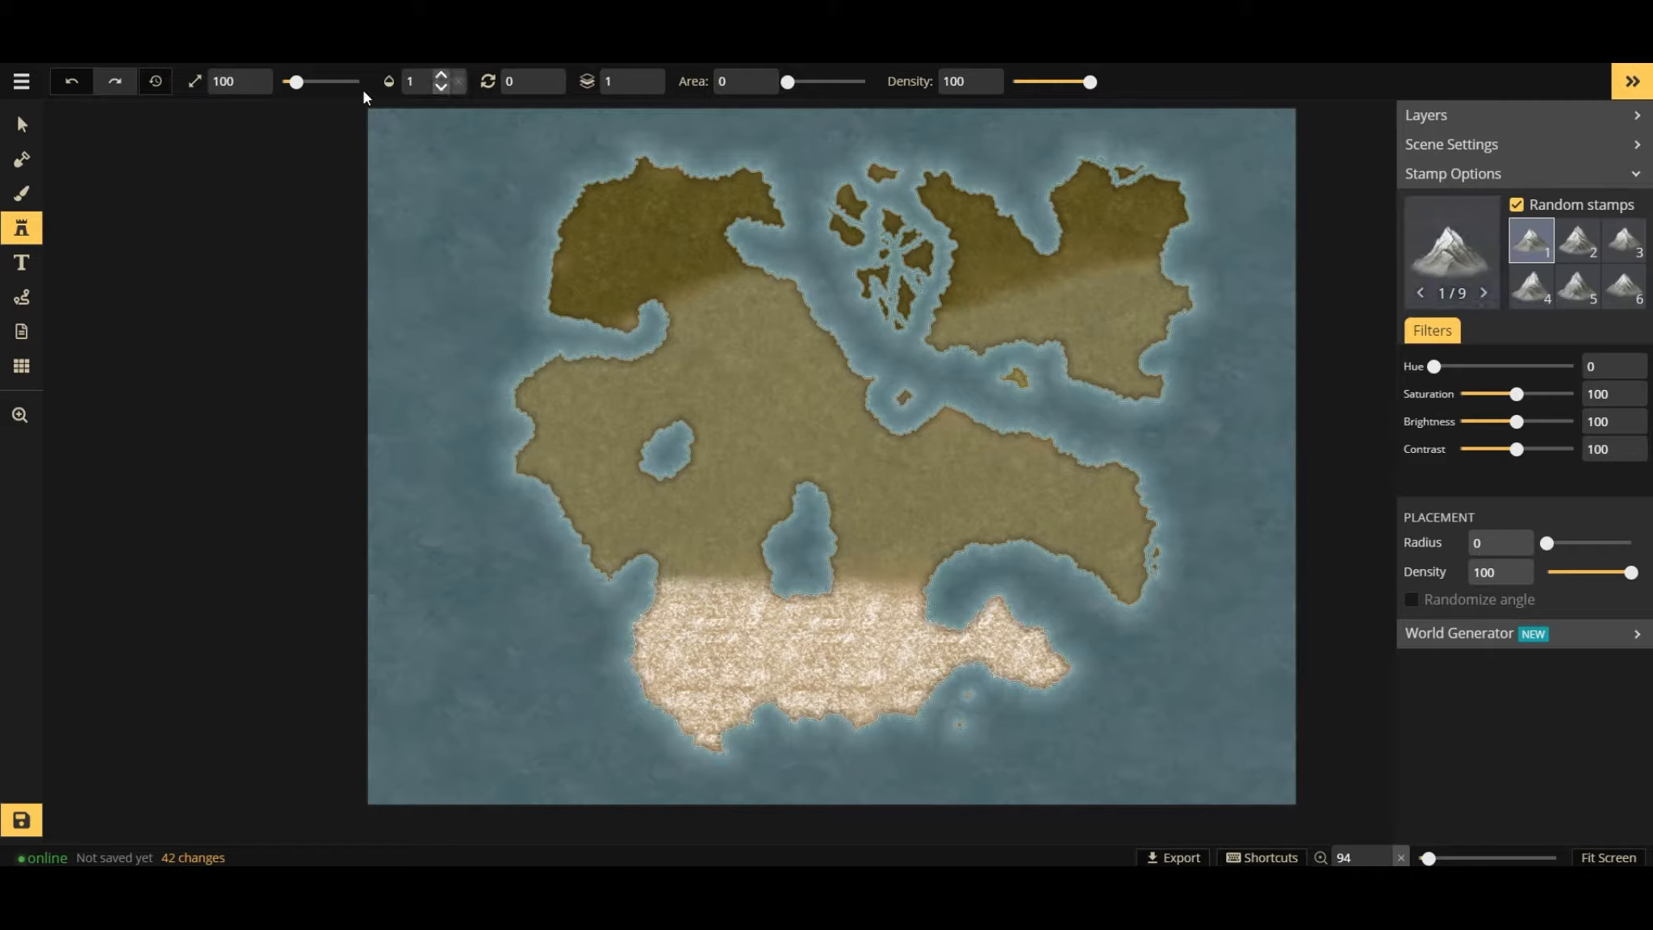
Set the stamp size to 149 and place four snowy mountains at the northwest of the speckled white southern region.
left_click_drag(297, 81, 304, 82)
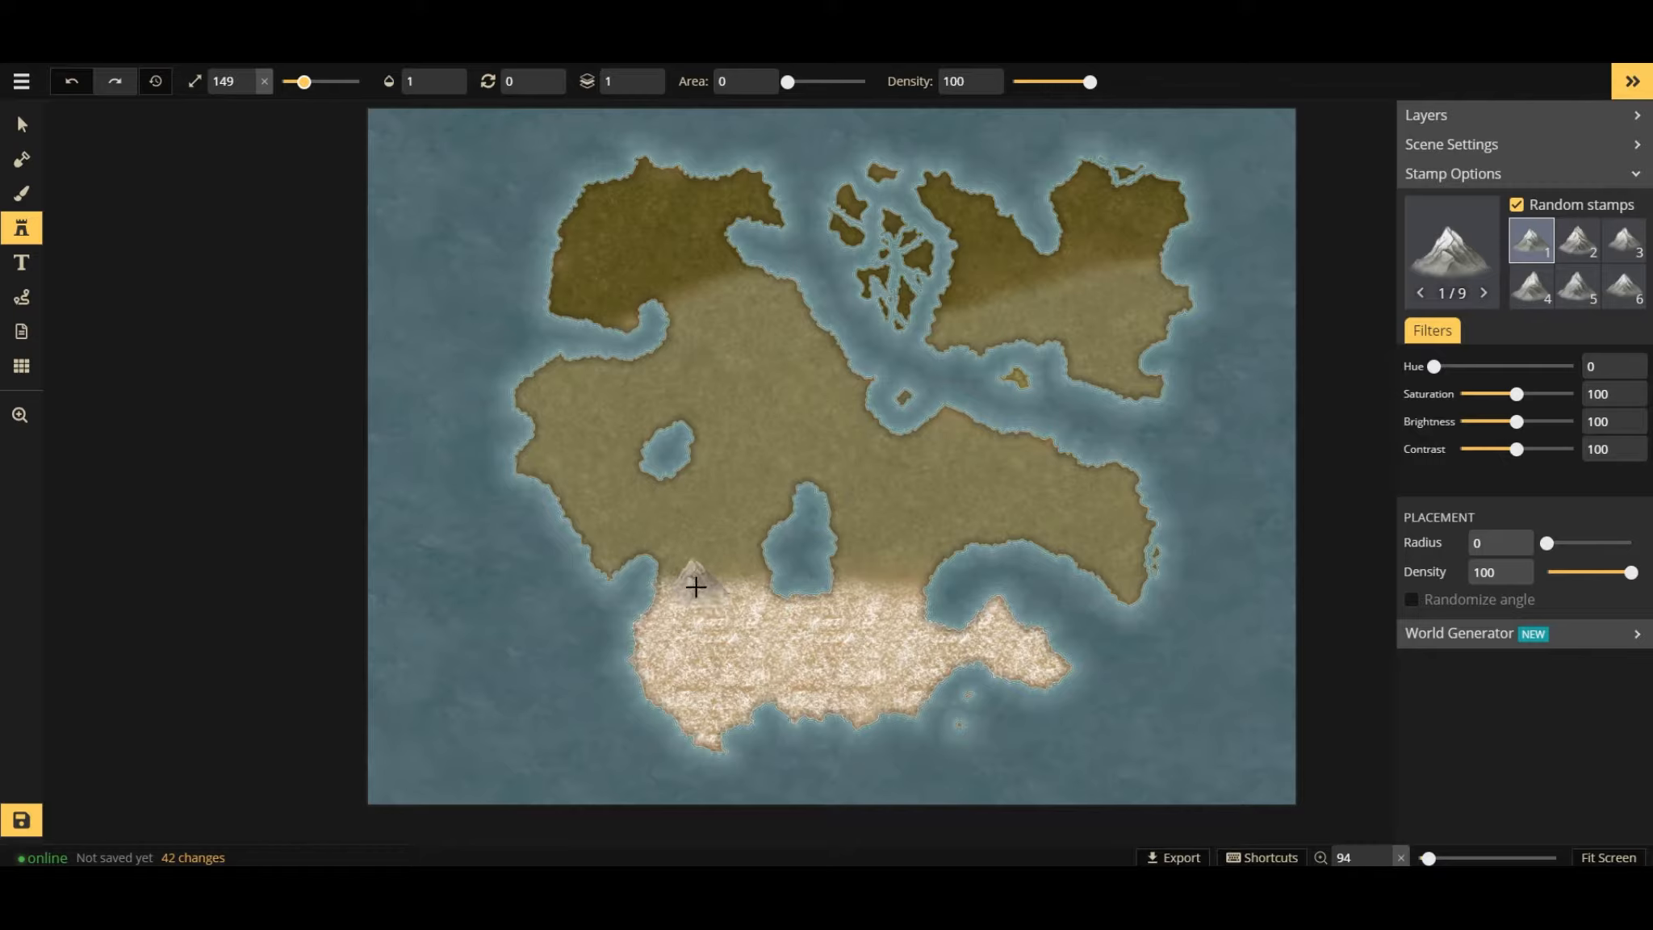
left_click(699, 594)
left_click(732, 597)
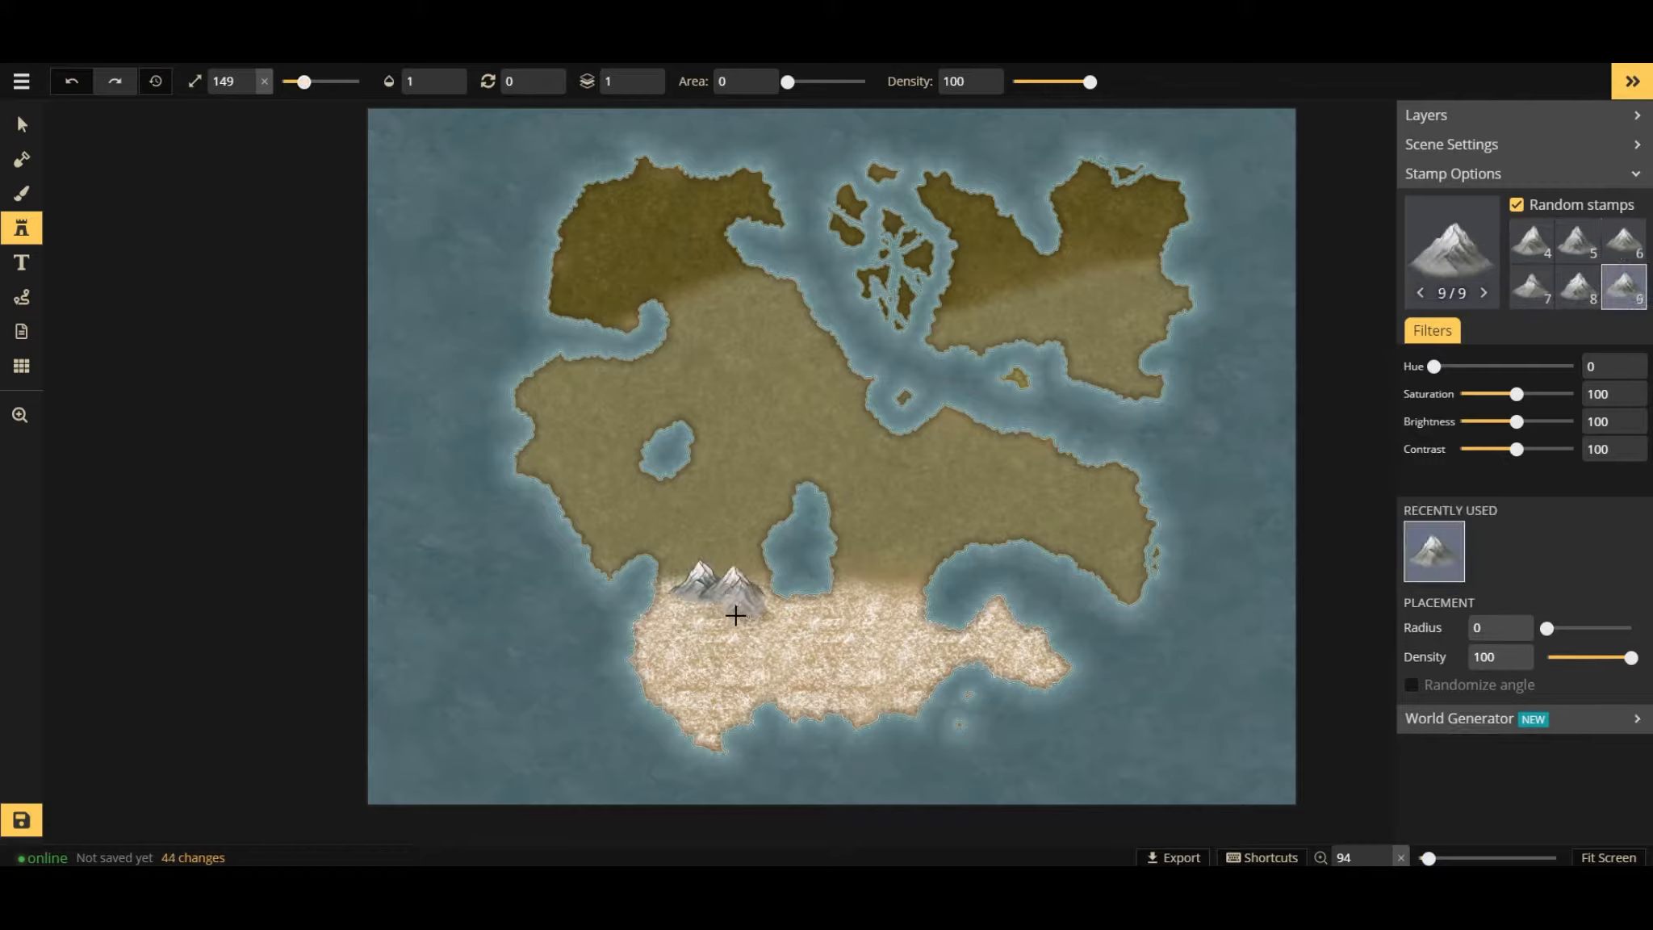
left_click(724, 623)
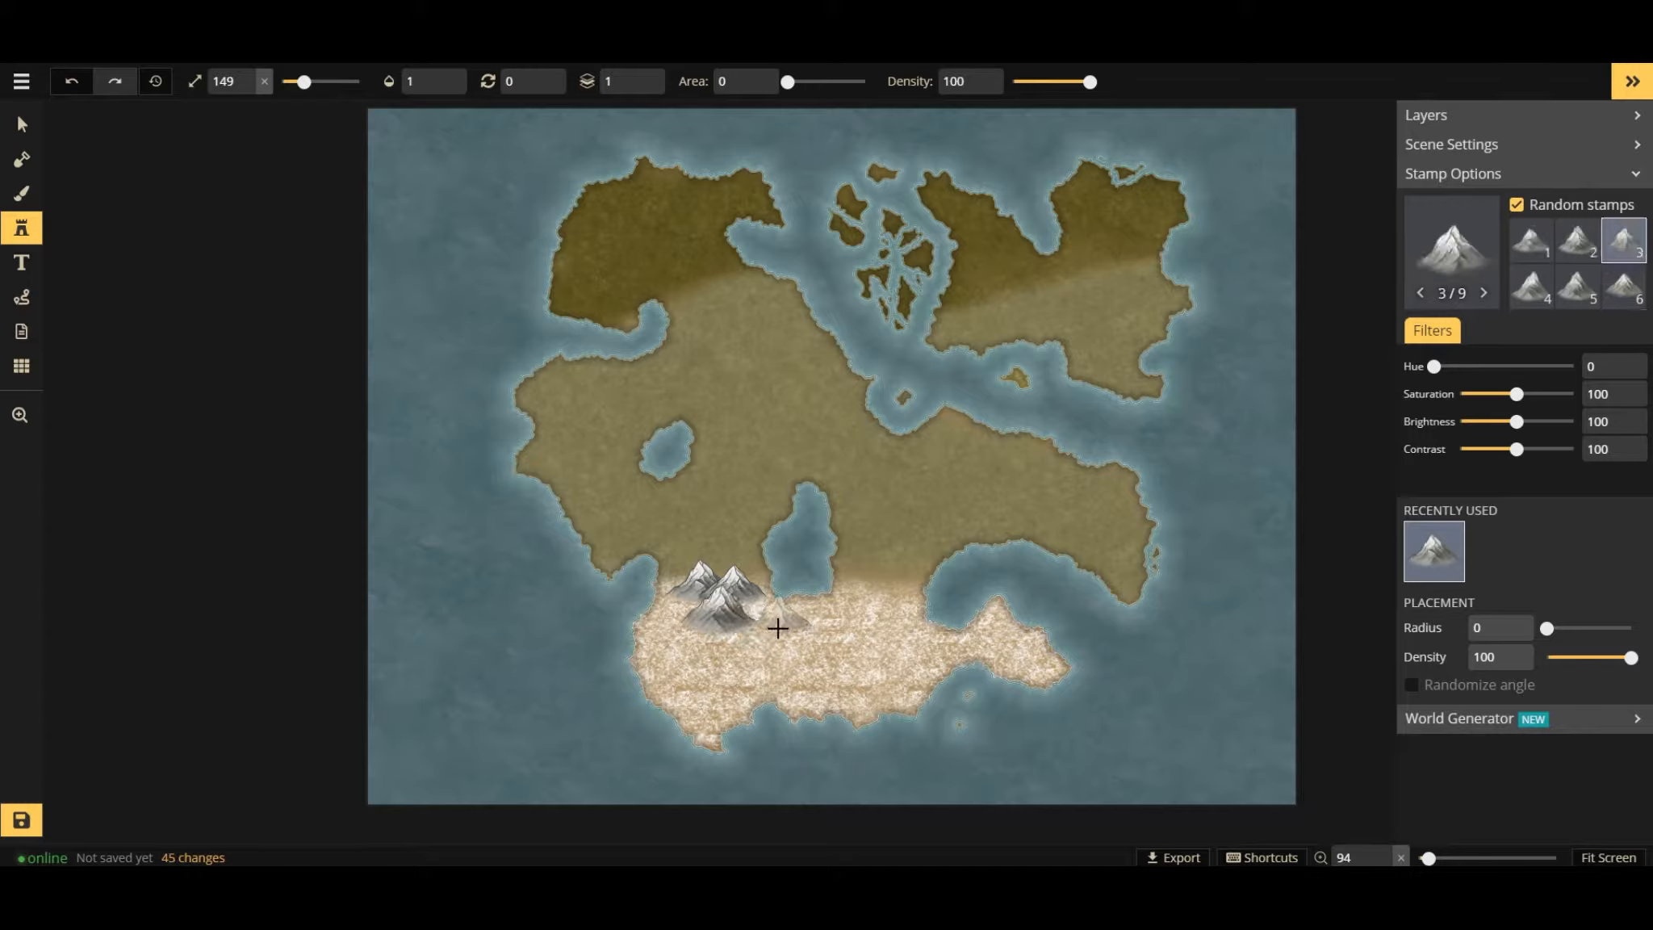
left_click(768, 625)
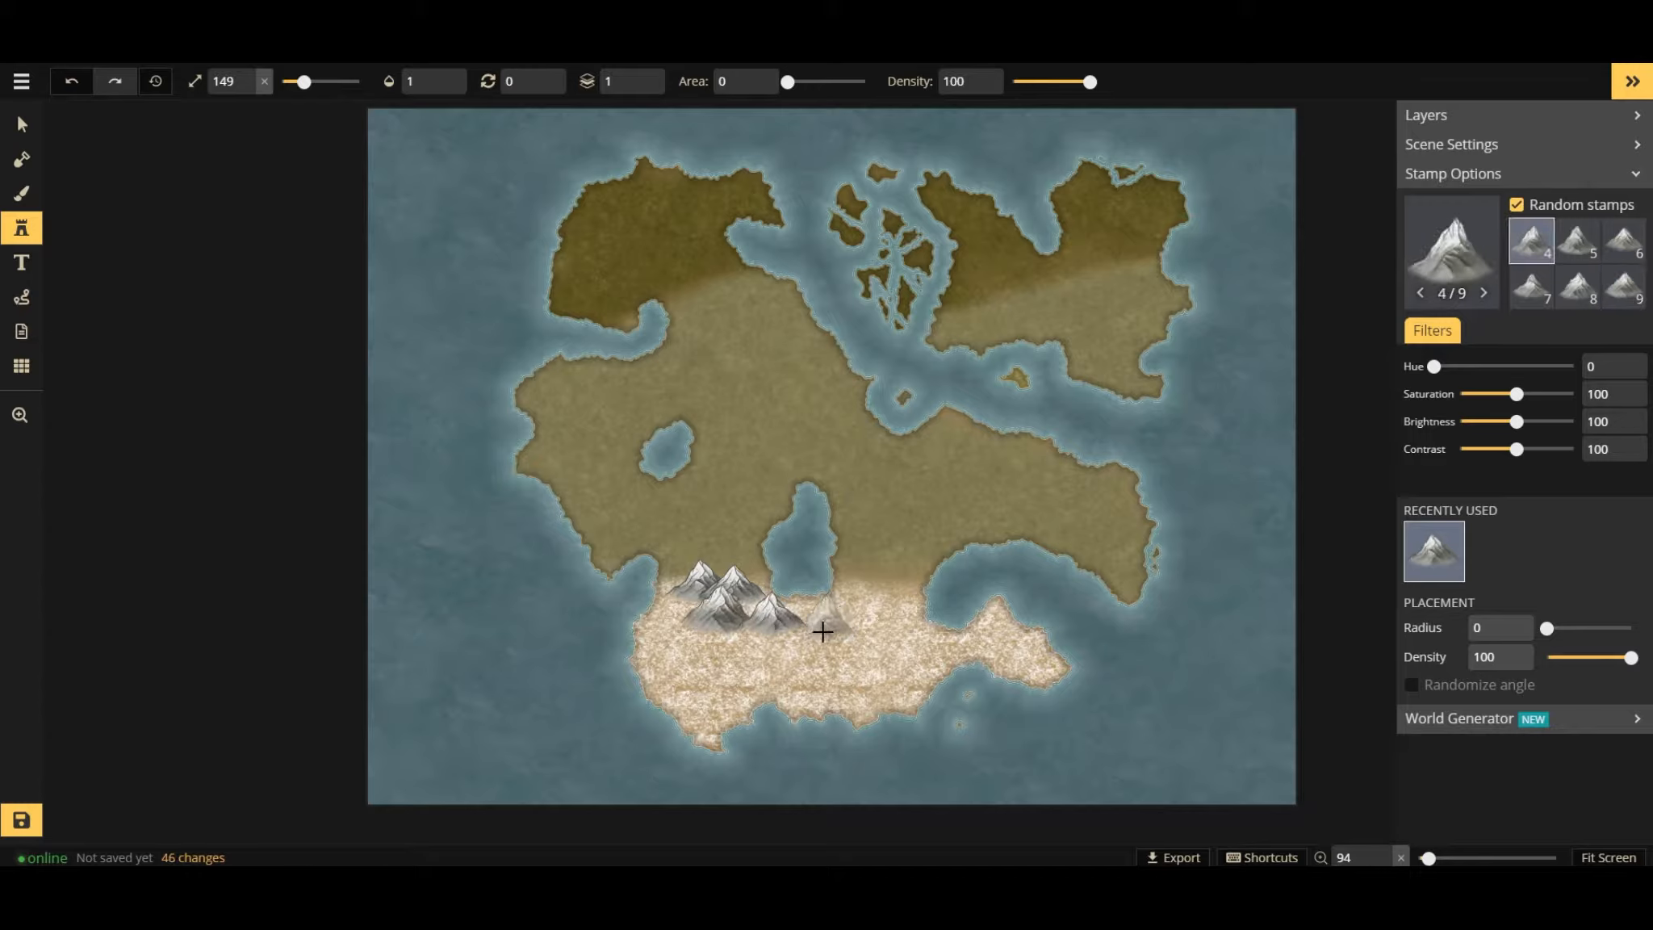
Select the four mountains together and move the cluster slightly south, fully onto the speckled white terrain.
left_click(19, 129)
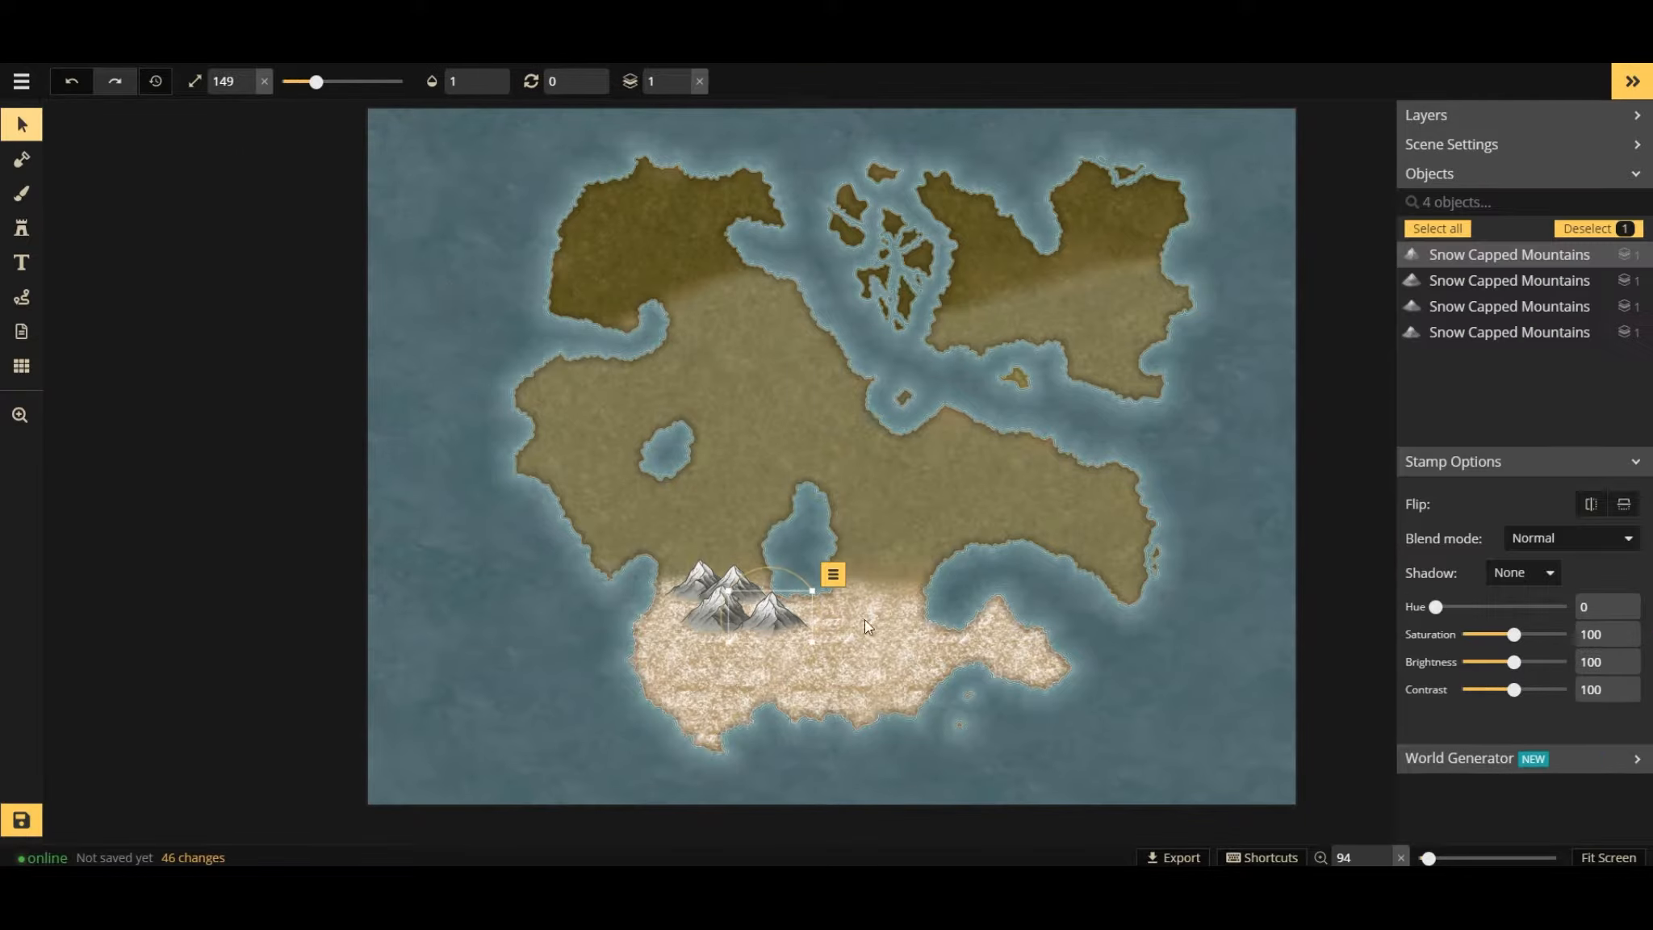
left_click_drag(659, 525, 809, 636)
left_click_drag(732, 593, 724, 620)
left_click(588, 615)
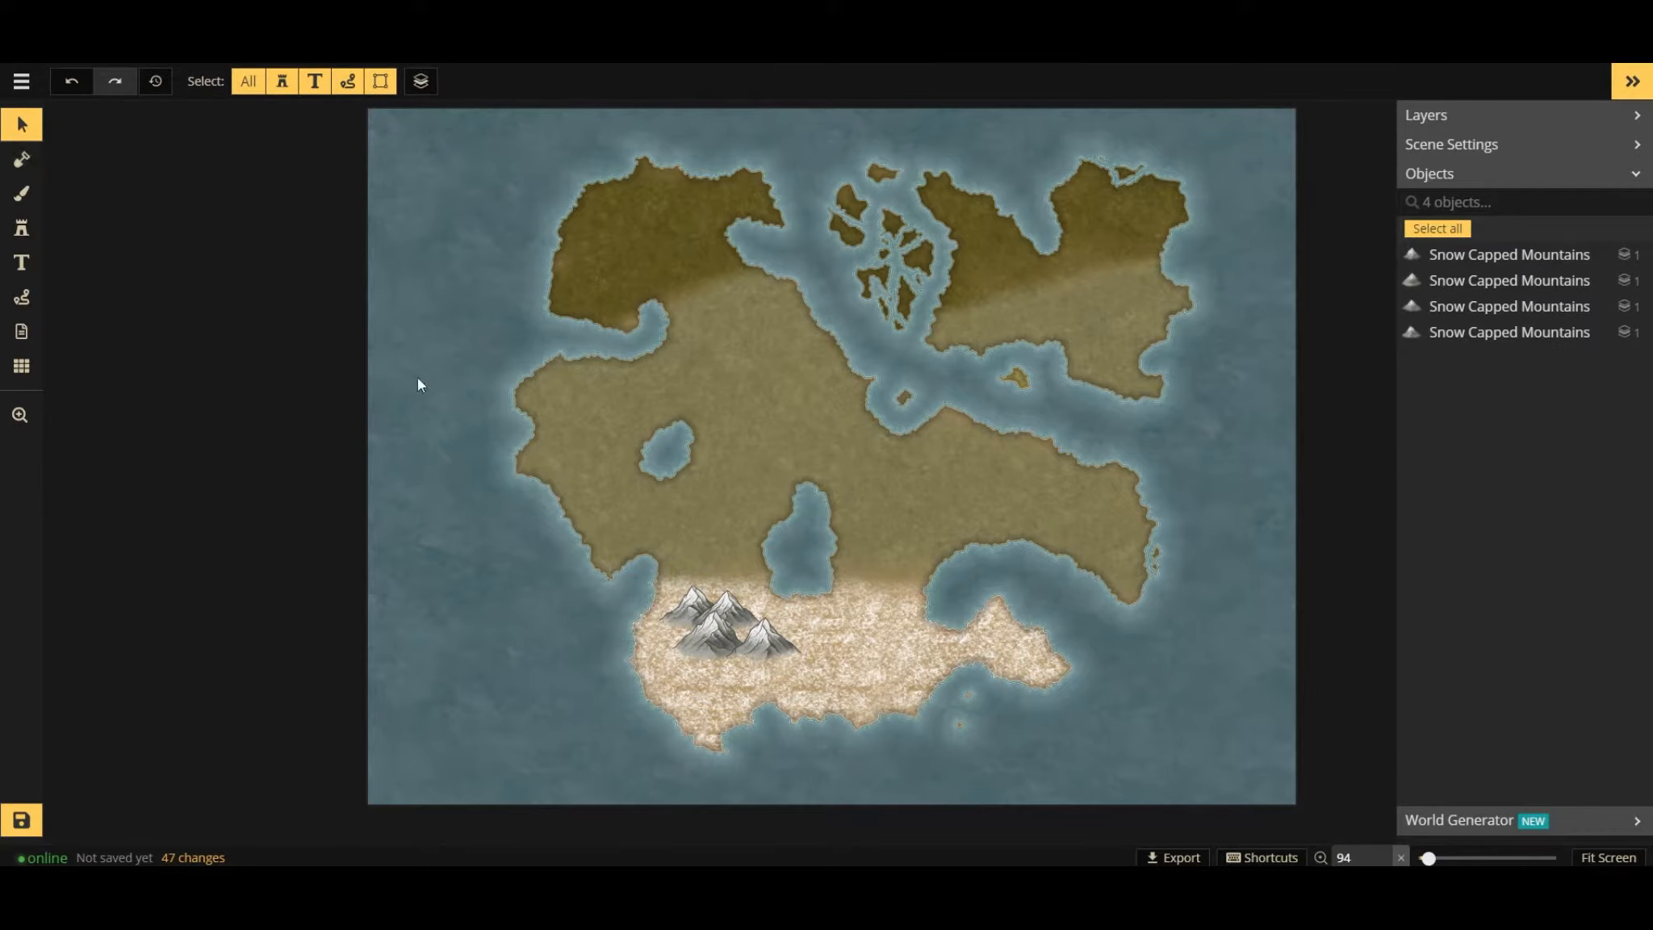
Place three more snowy mountains east of the cluster and one near the southern region's southwest coast, all at size 149.
left_click(22, 227)
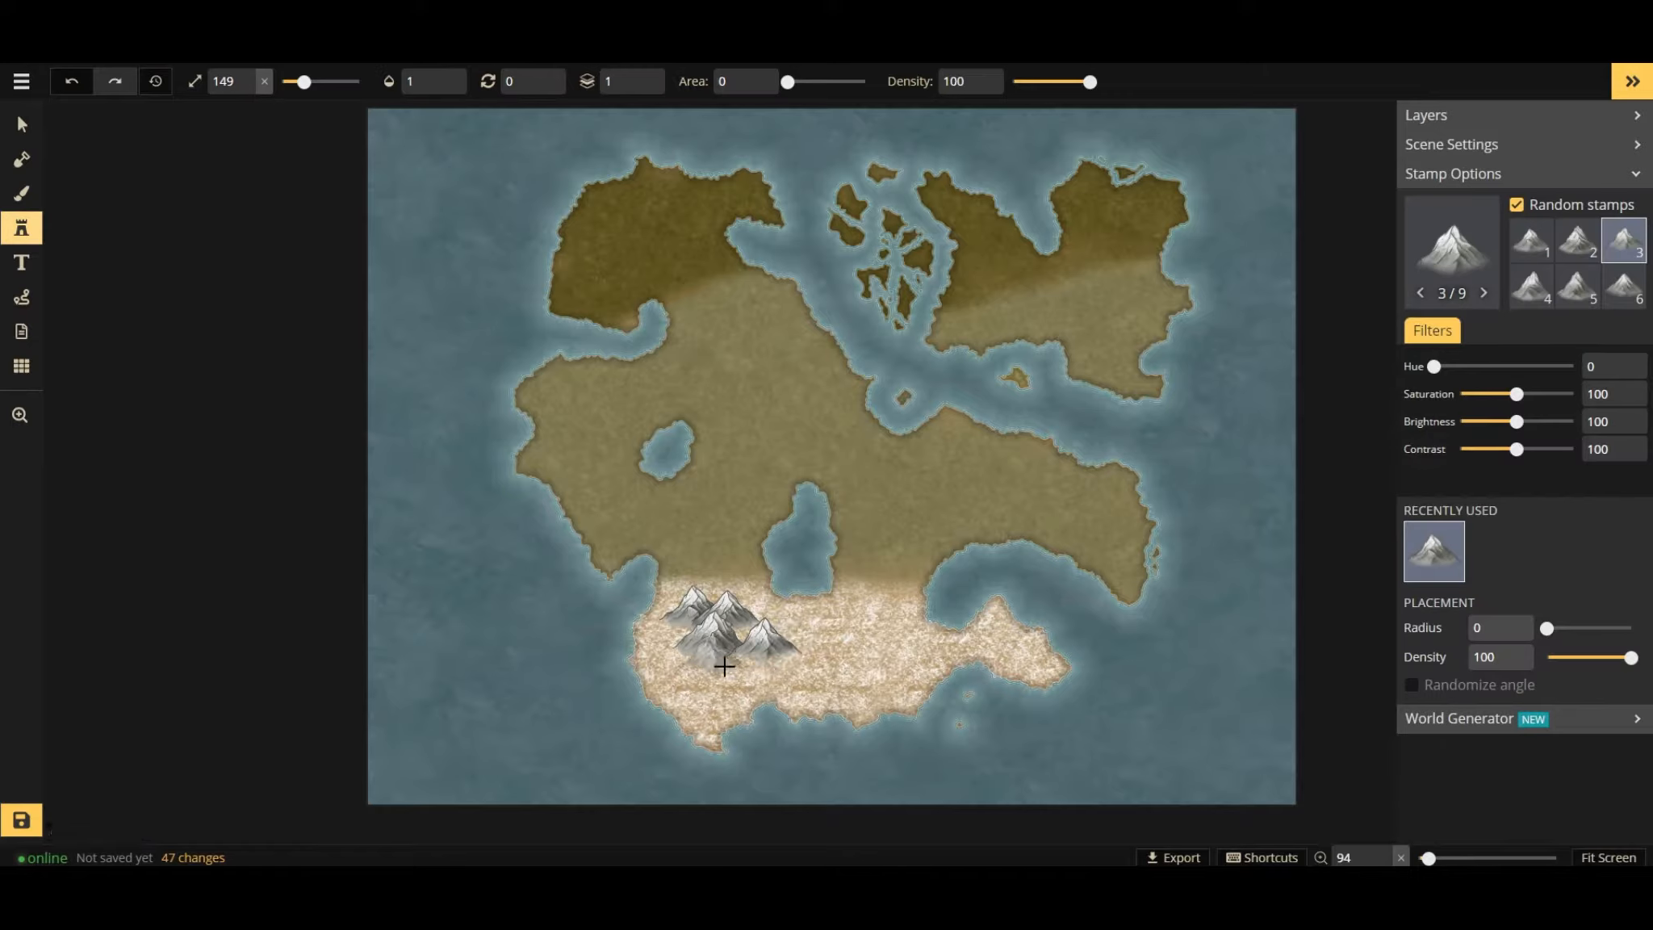
left_click(847, 637)
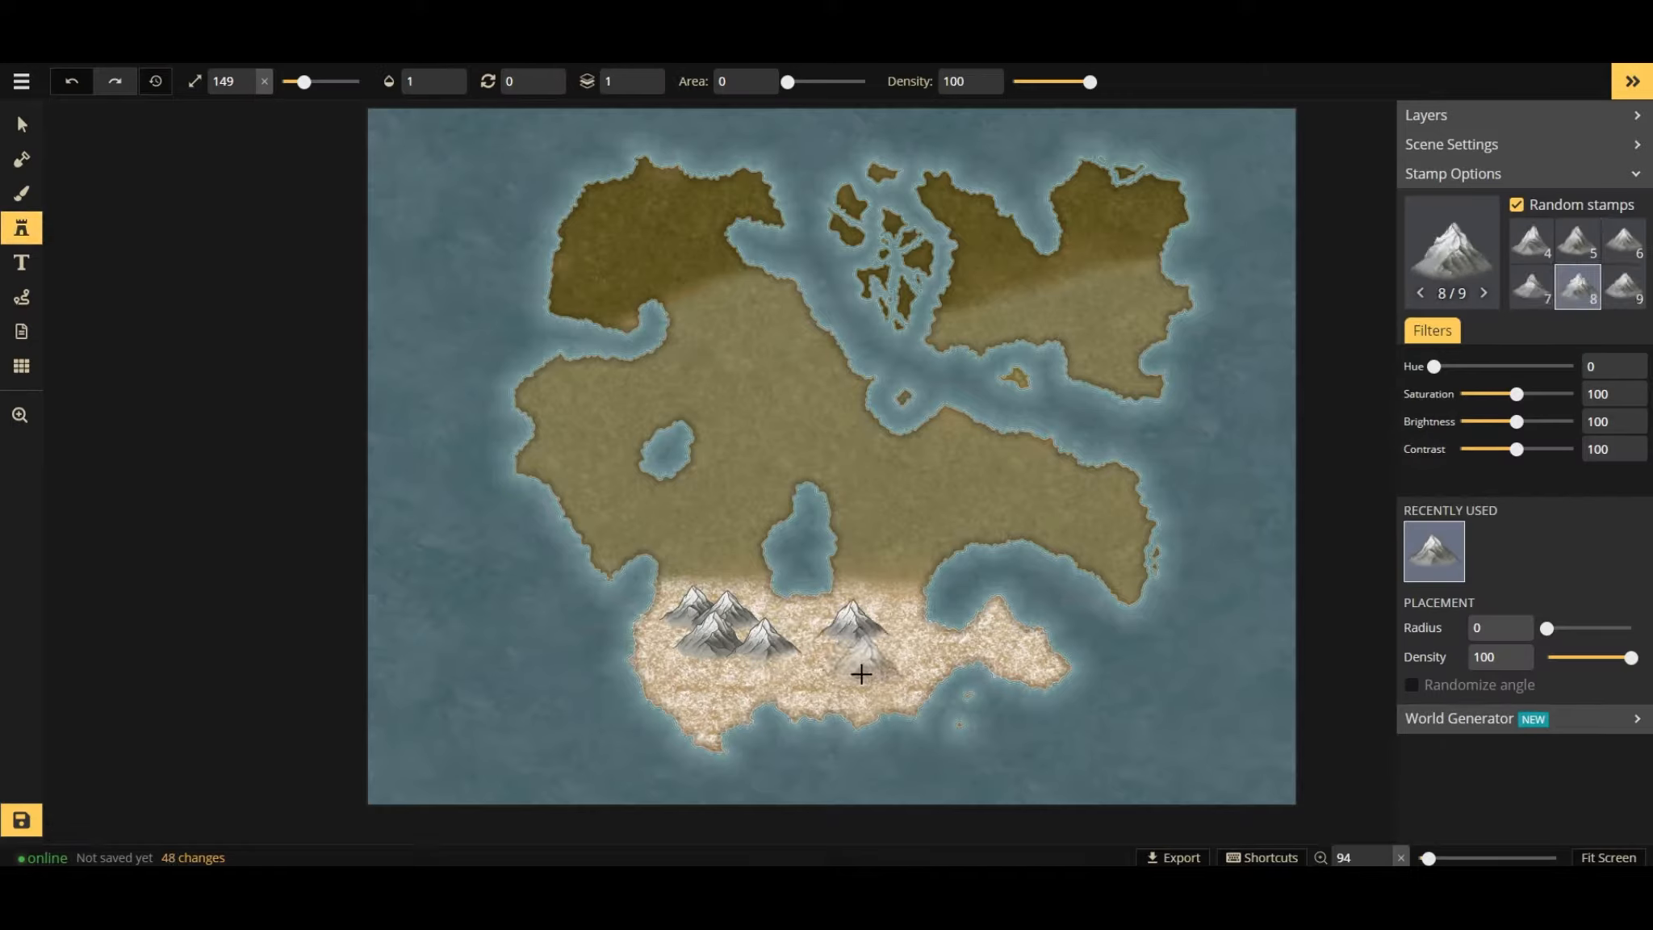
left_click(871, 674)
left_click(930, 649)
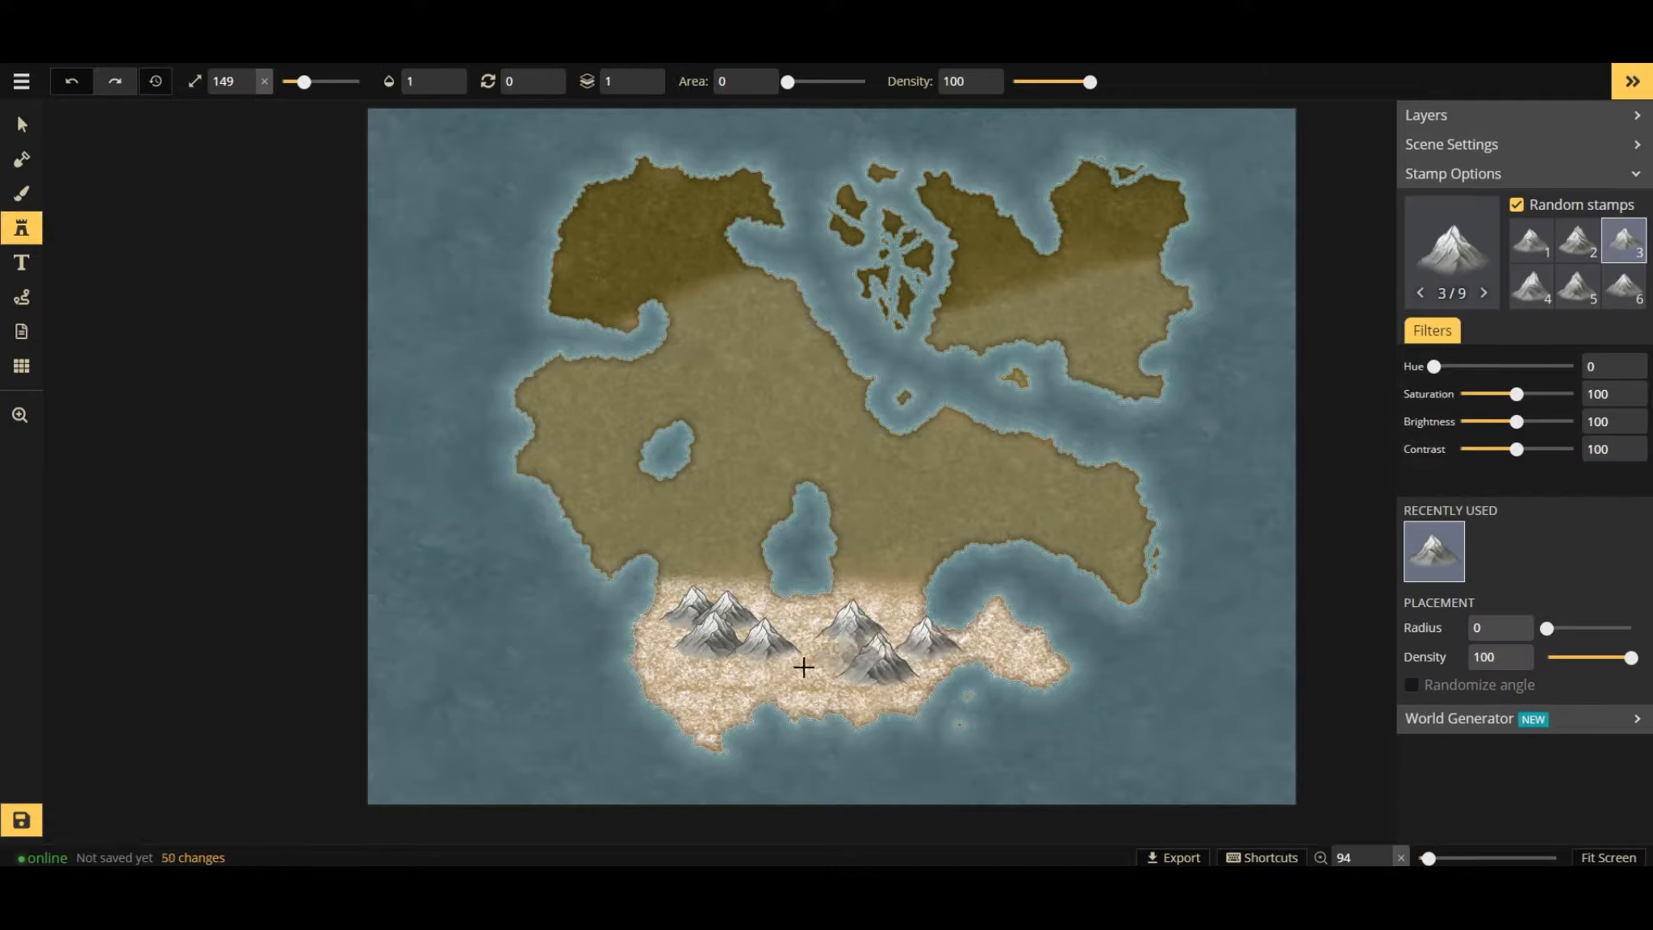
left_click(702, 700)
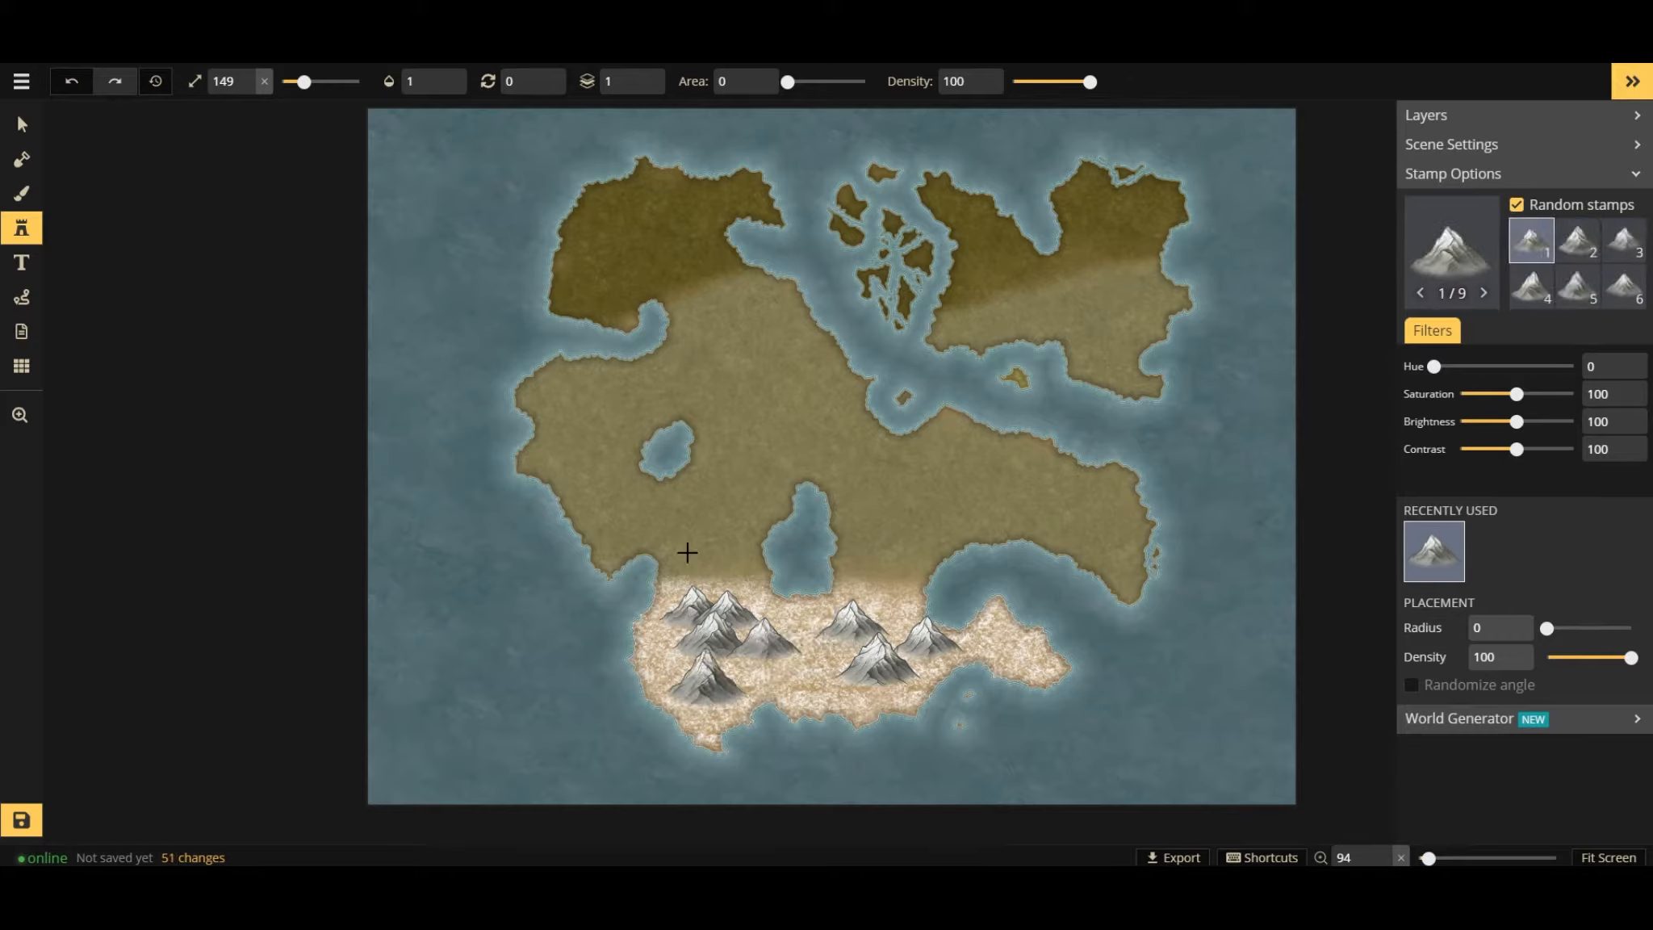
Place a snowy mountain at size 231 in the middle of the southern range and a larger one at size 307 over it.
left_click_drag(320, 82, 323, 81)
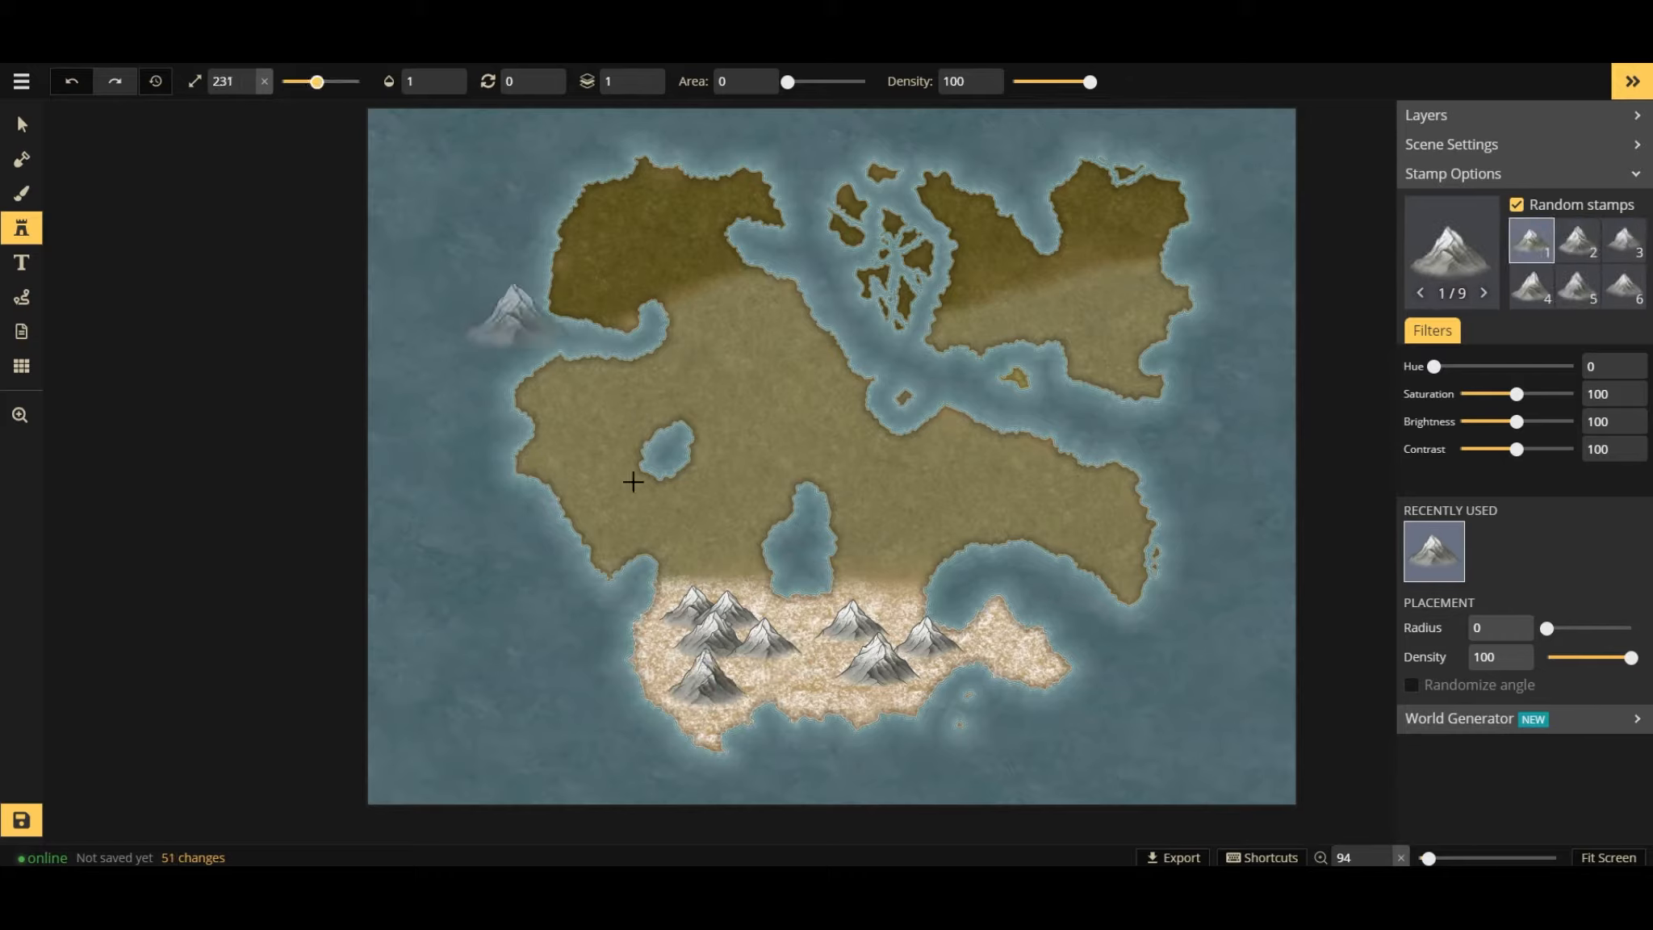
left_click(811, 650)
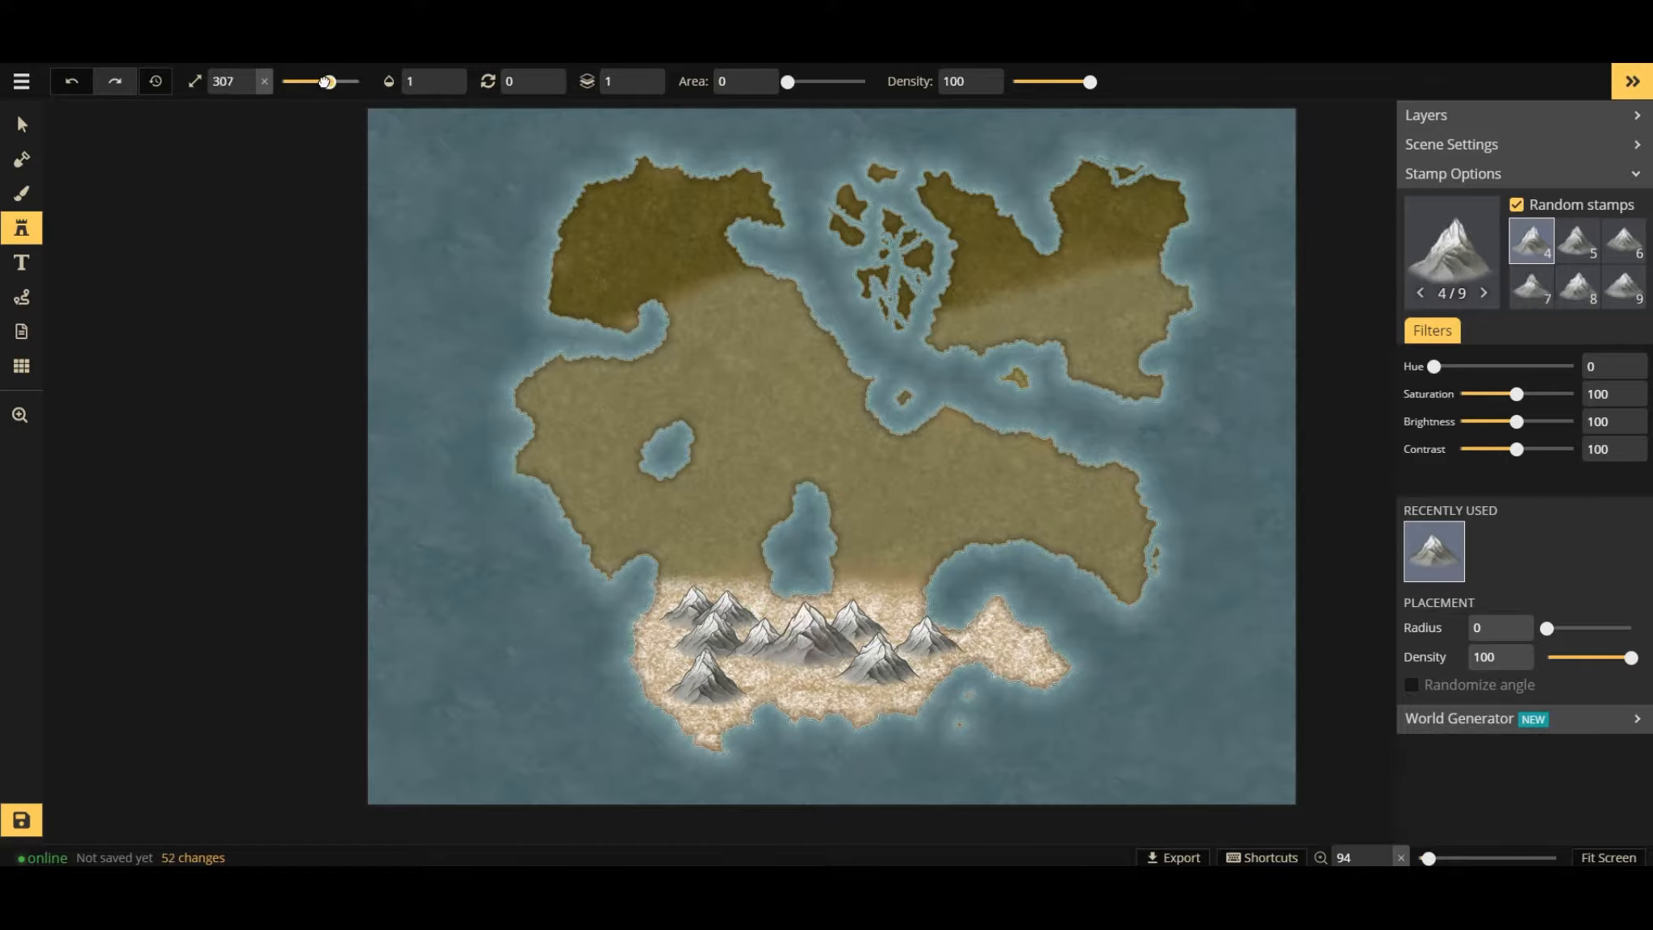
left_click(775, 675)
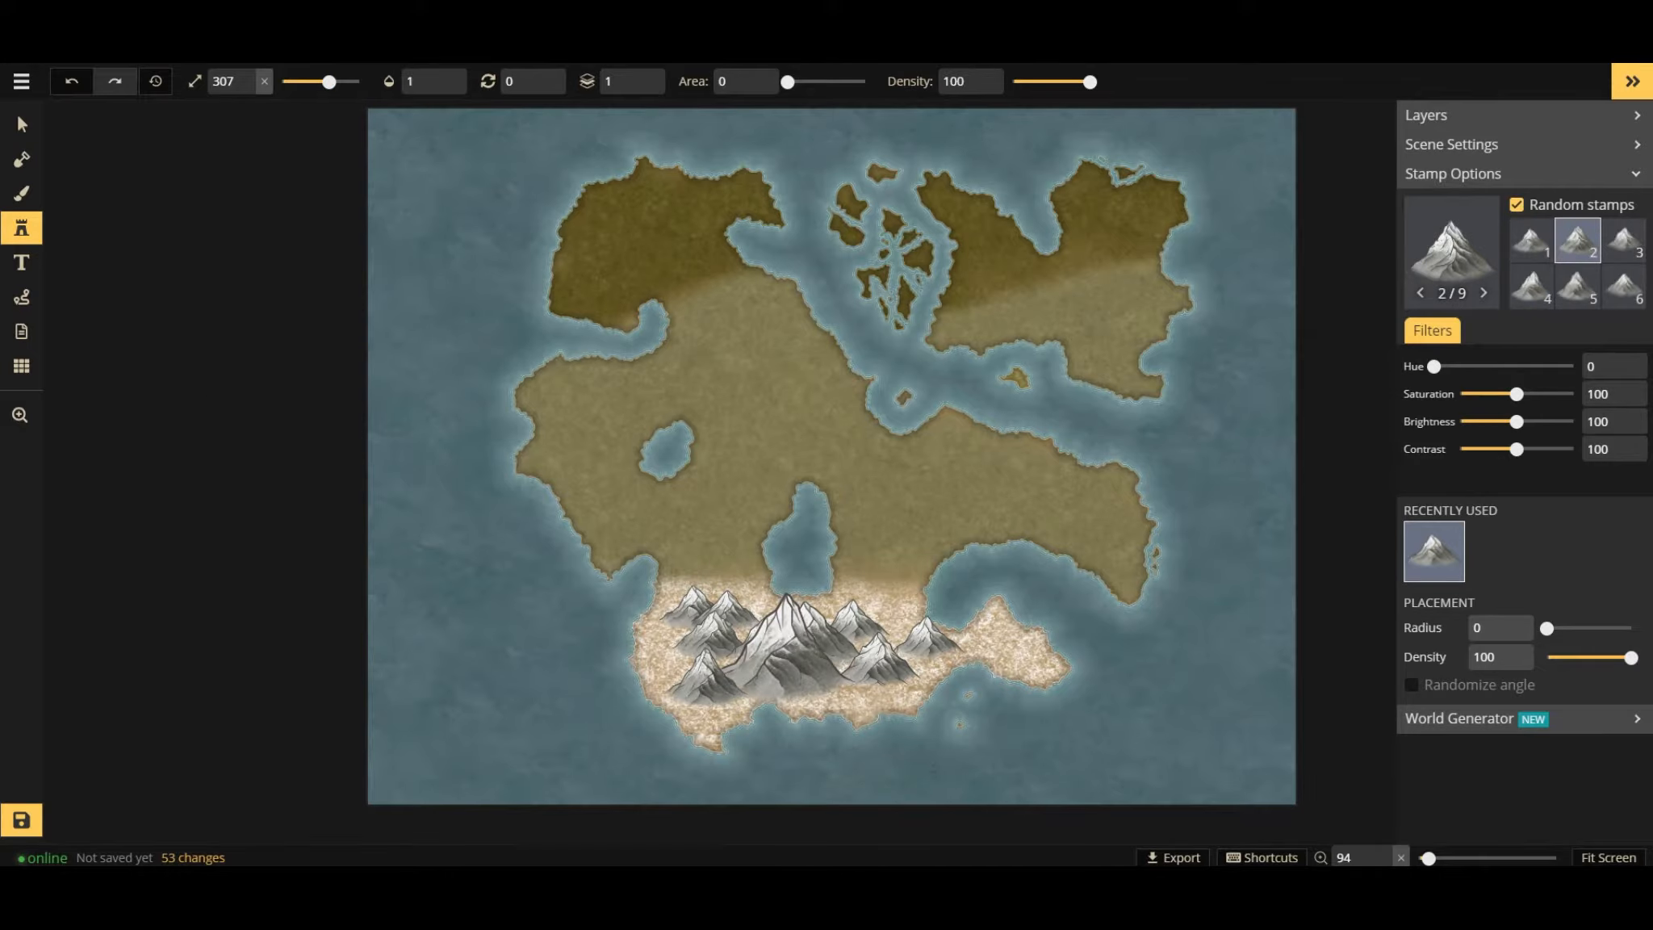
Reposition the largest central mountain and nudge the small peak on its western side northwest so that both fit within the range.
left_click(22, 123)
left_click(796, 656)
left_click_drag(795, 656, 800, 668)
left_click(751, 625)
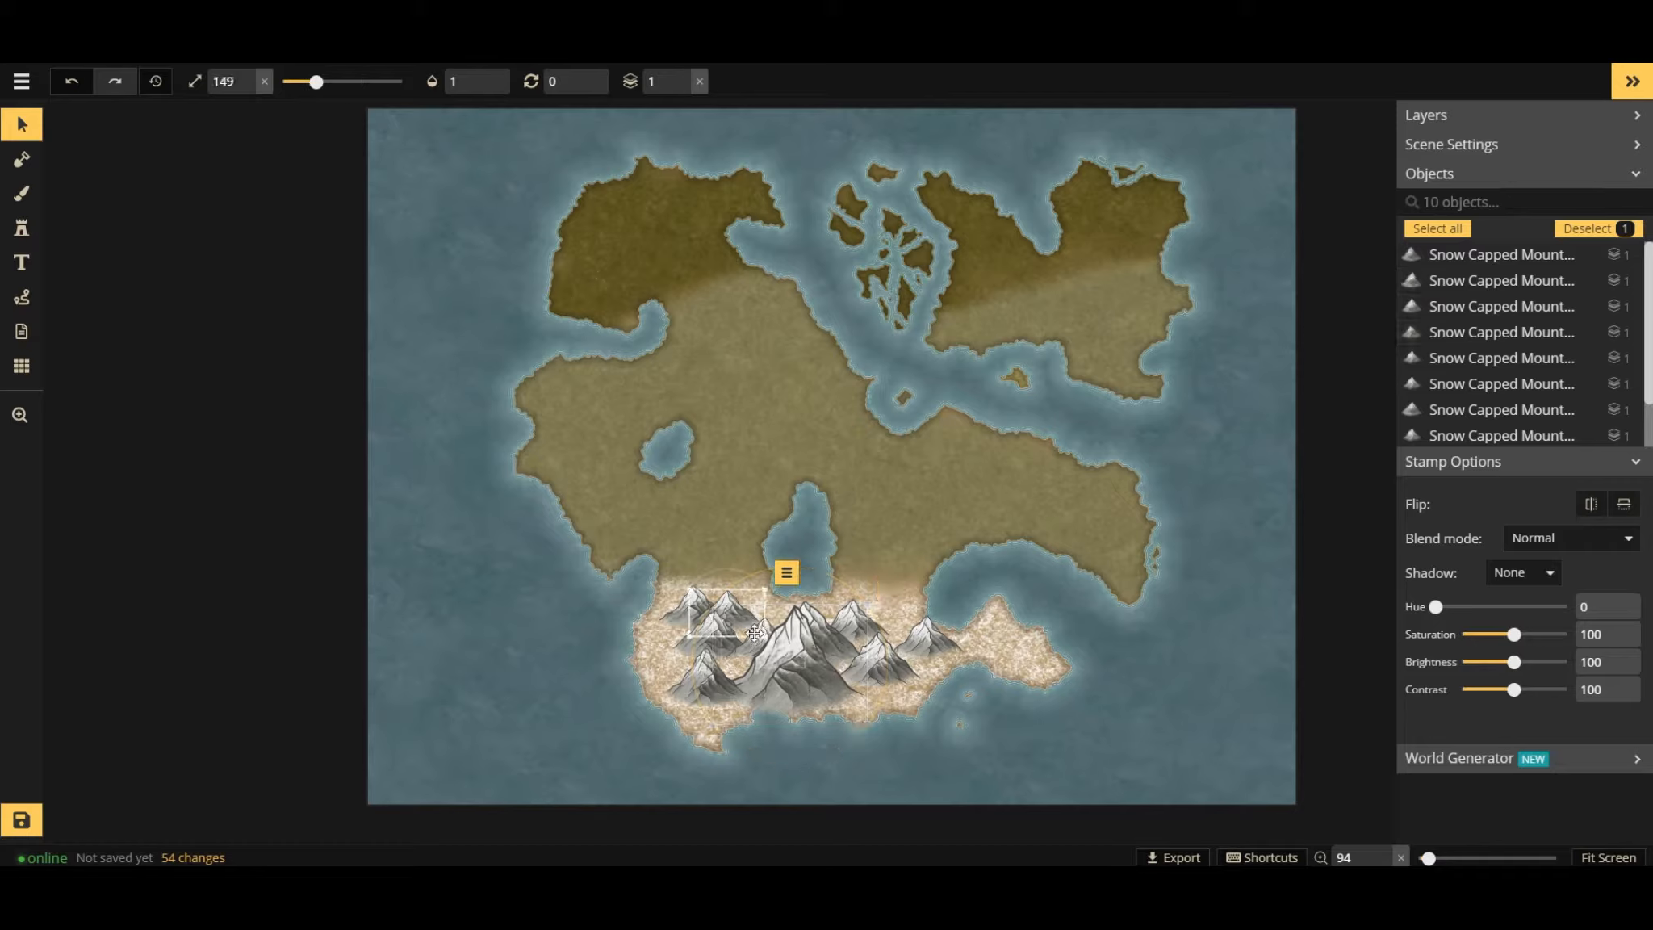
left_click(766, 711)
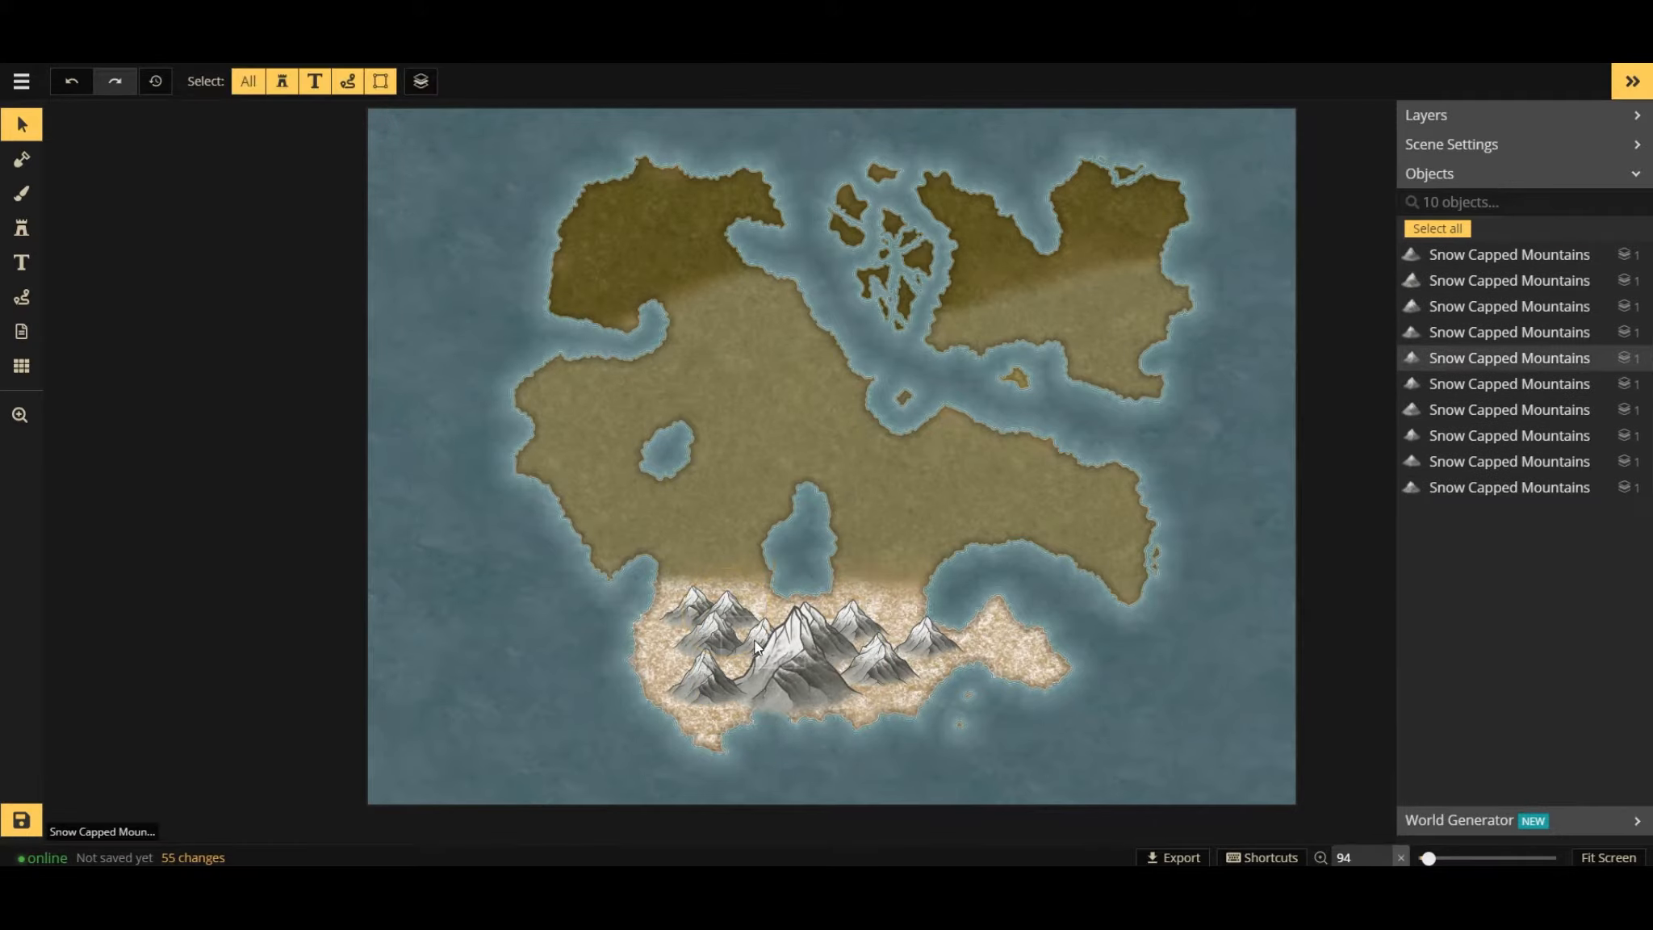
left_click(749, 635)
left_click_drag(749, 636, 739, 629)
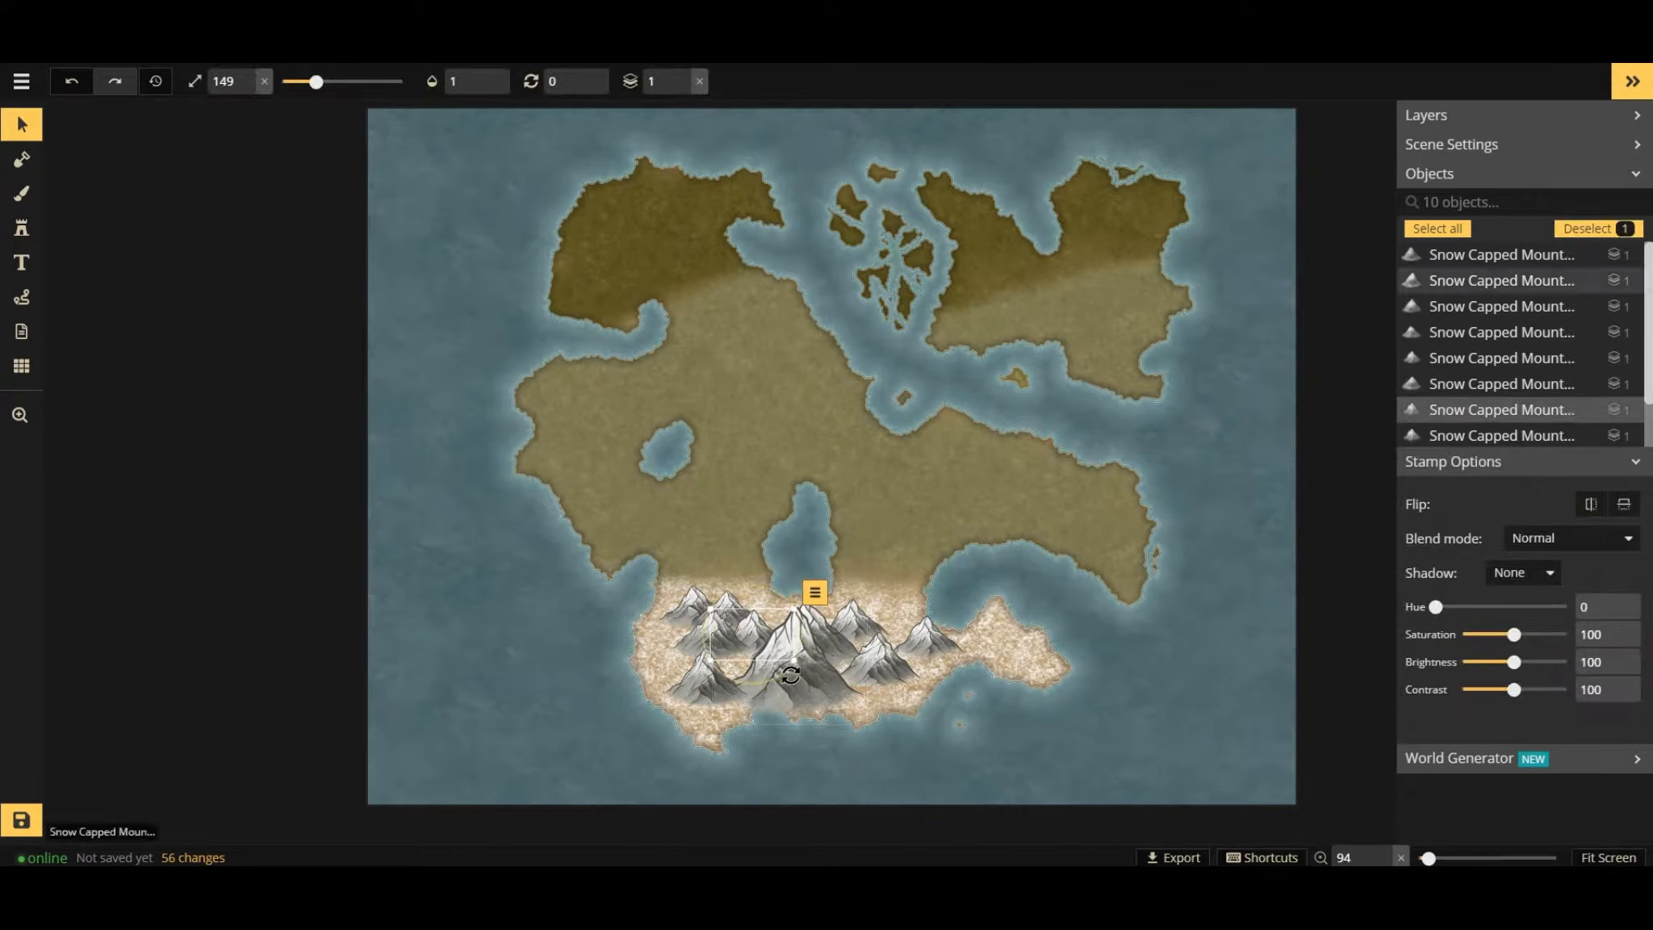
left_click(803, 676)
left_click_drag(803, 676, 787, 659)
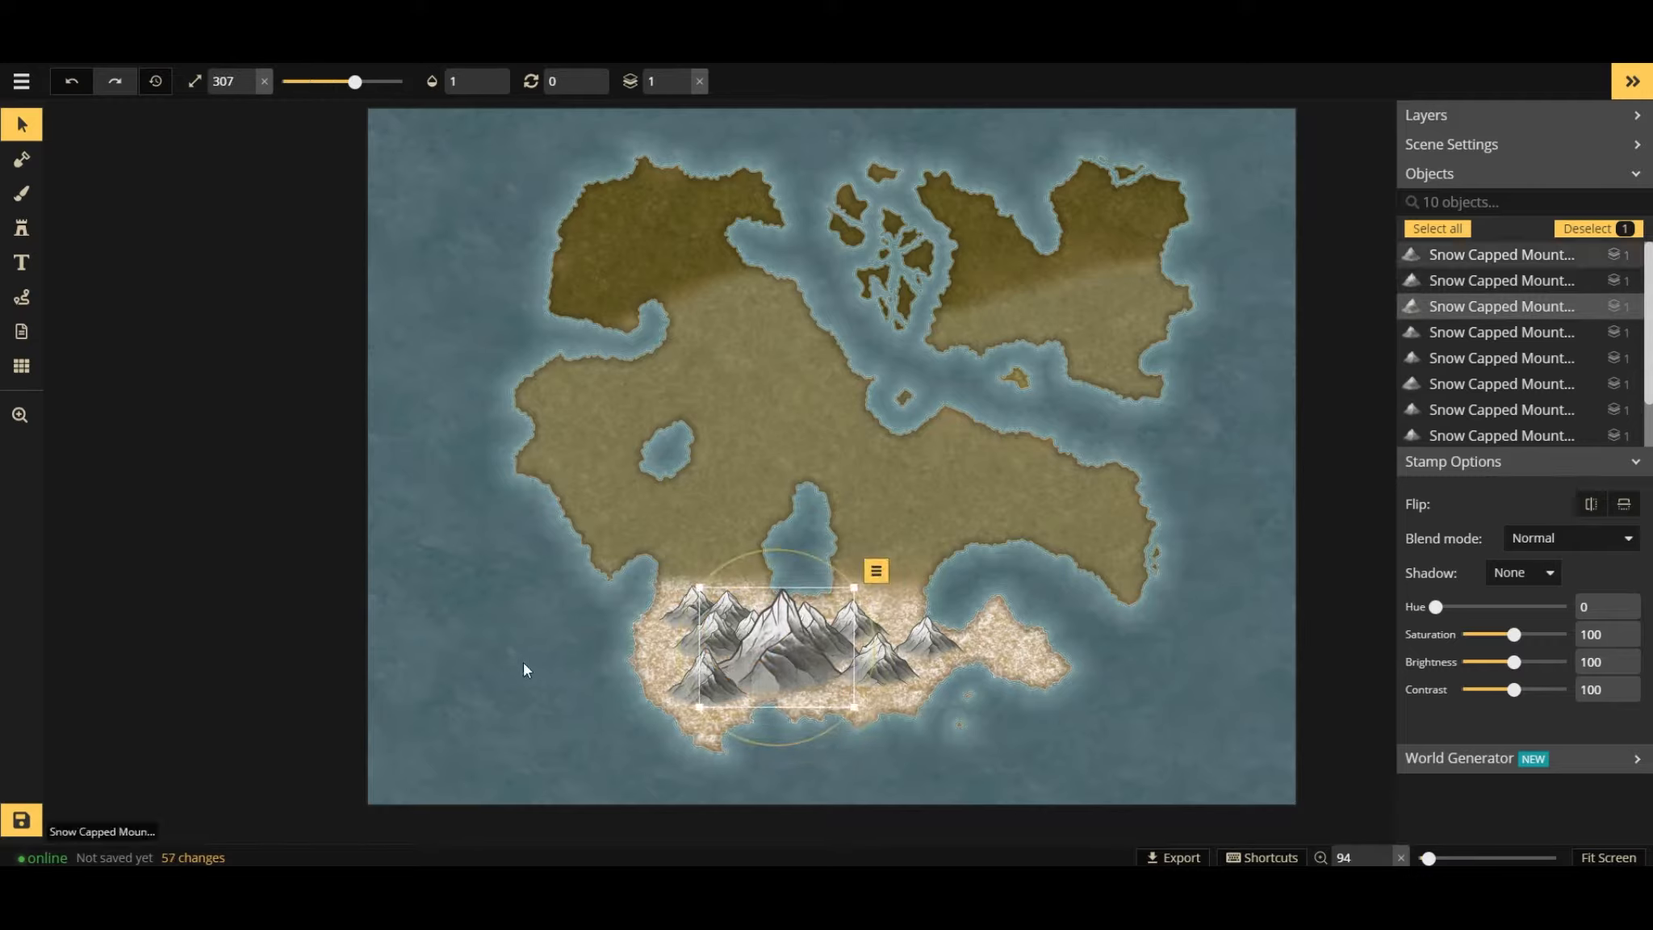
left_click(582, 615)
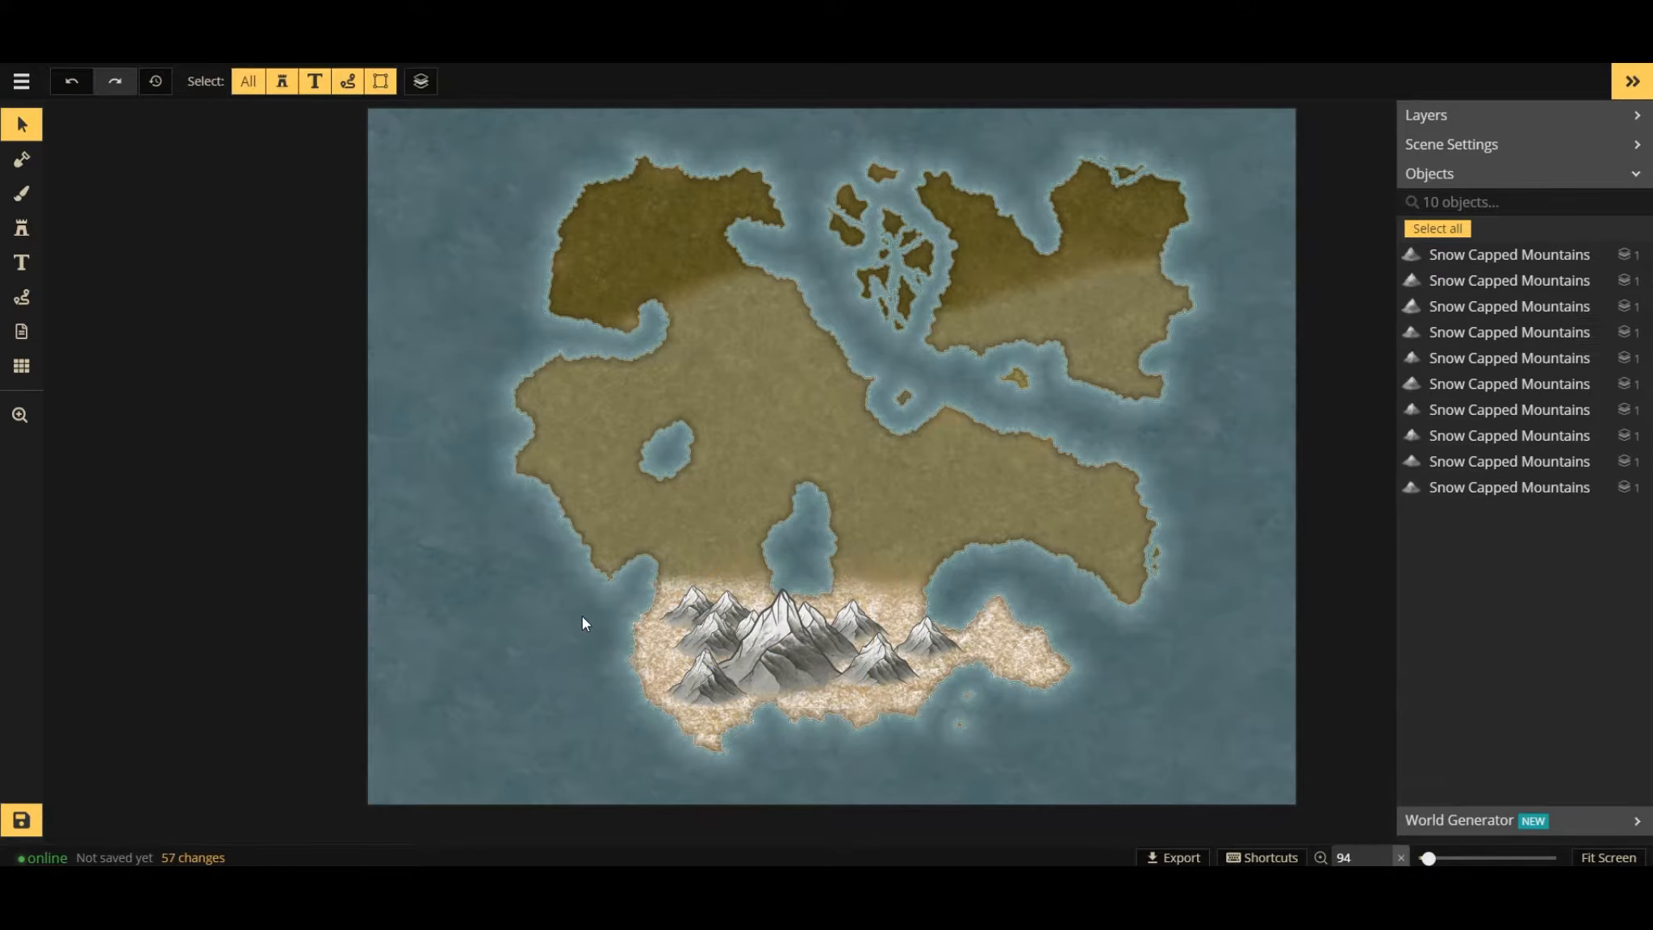
Set the stamp size to 127 and place small snowy mountains around the southern and eastern base of the large central peak.
left_click(25, 228)
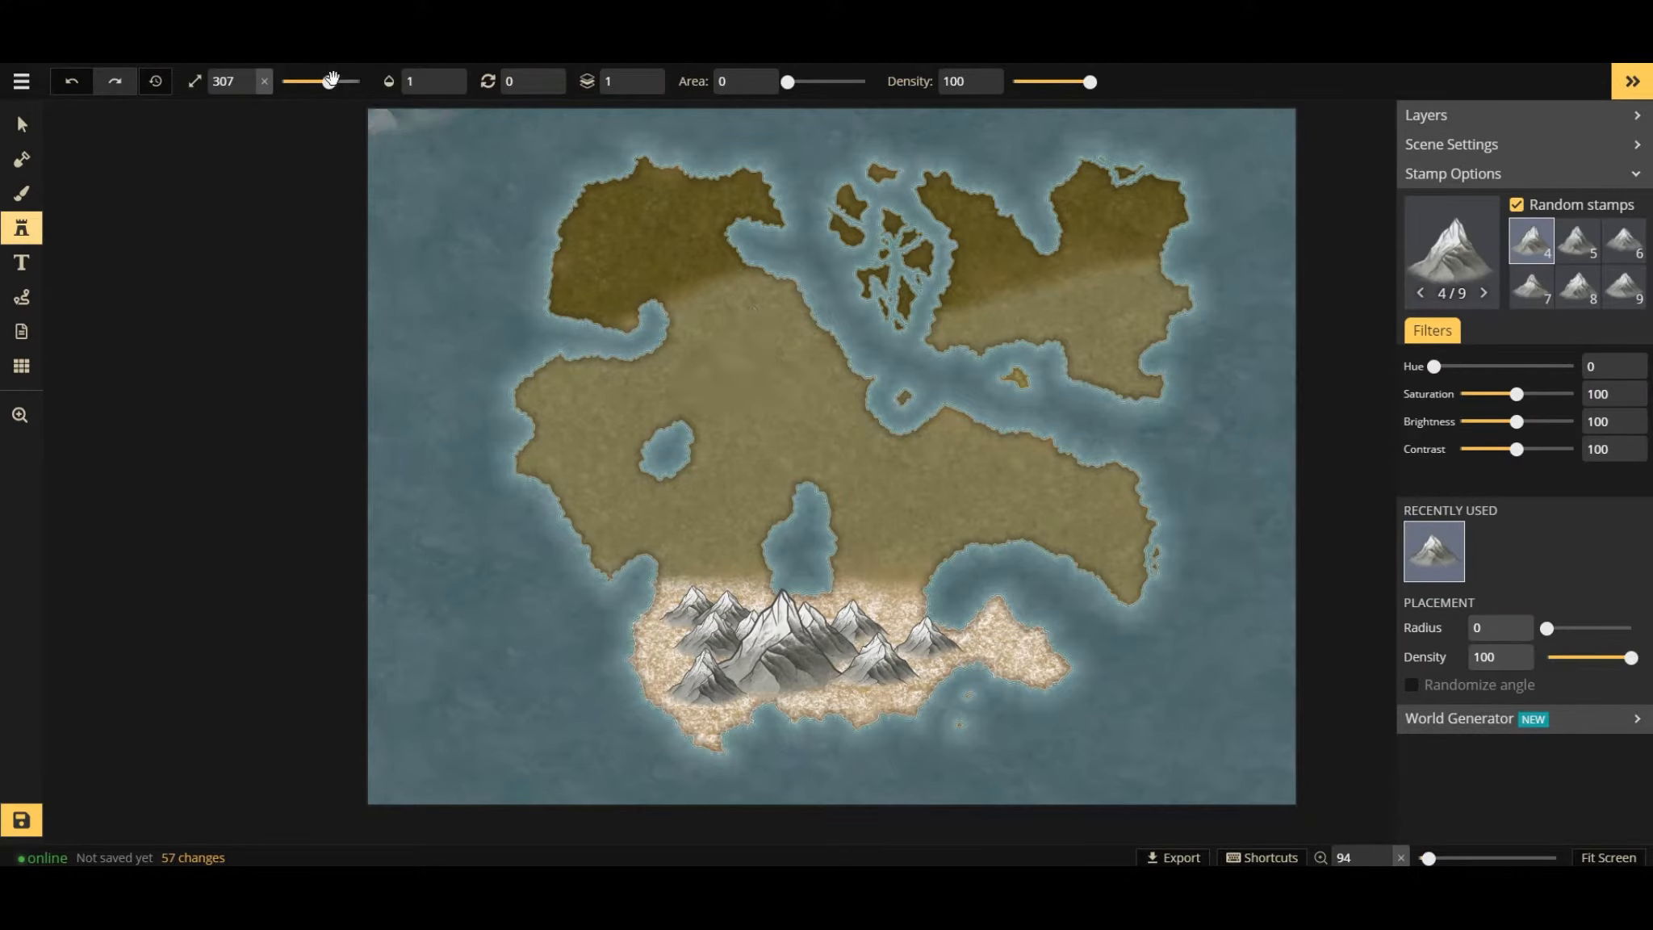
left_click_drag(328, 82, 299, 81)
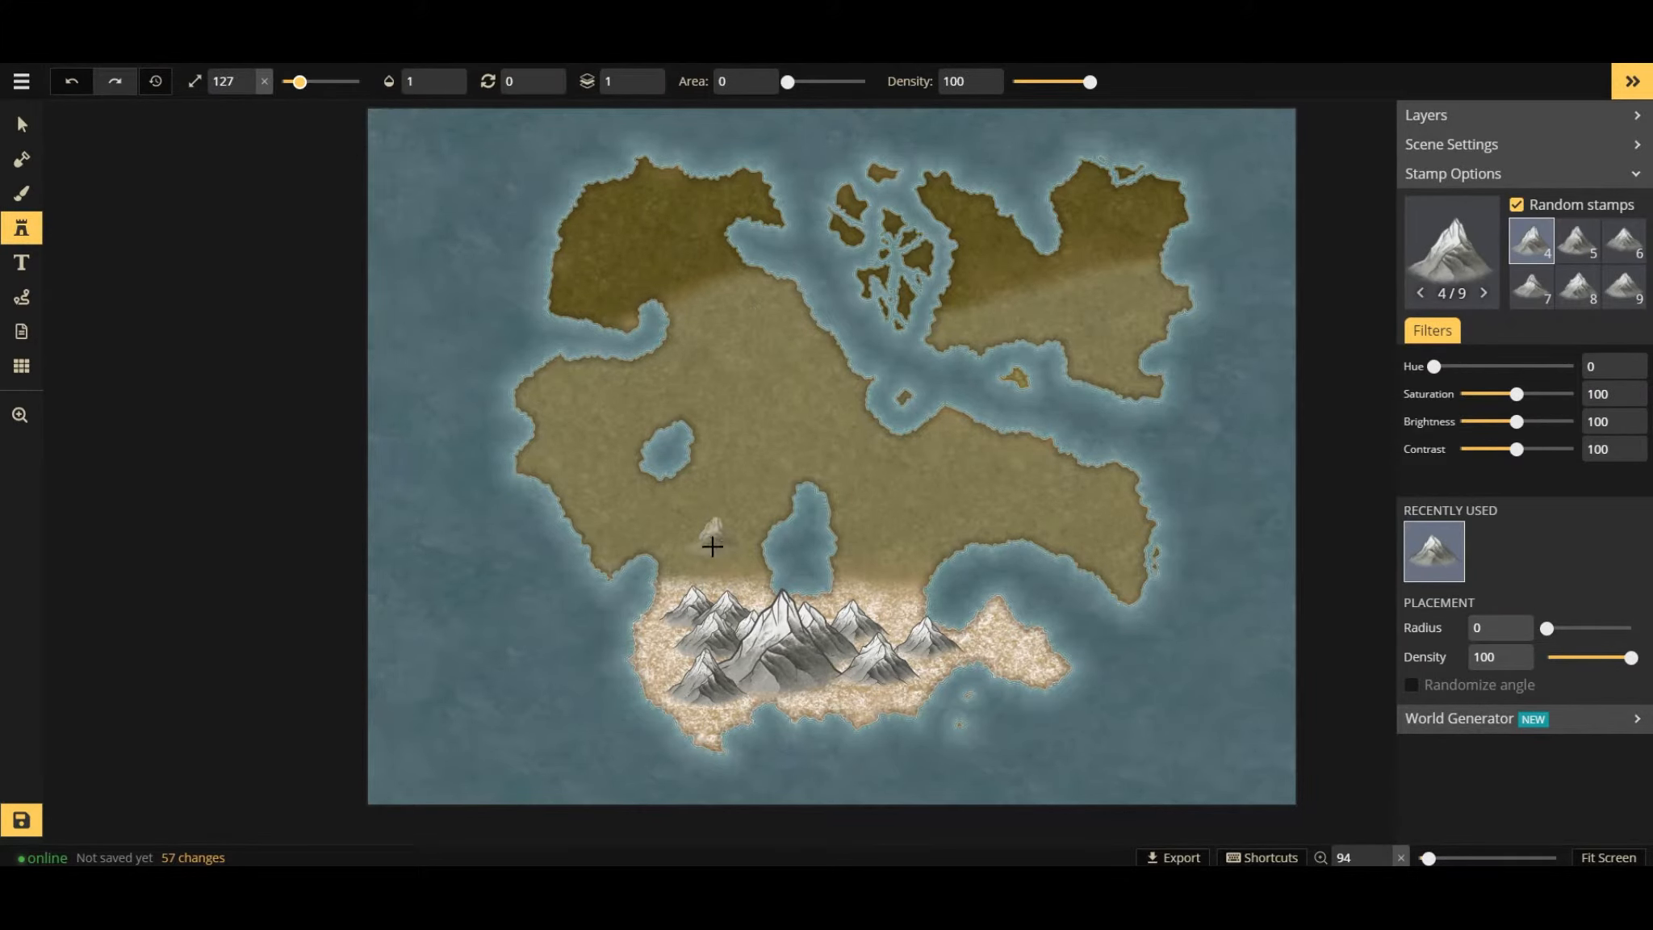
left_click(824, 688)
left_click(782, 694)
left_click(780, 697)
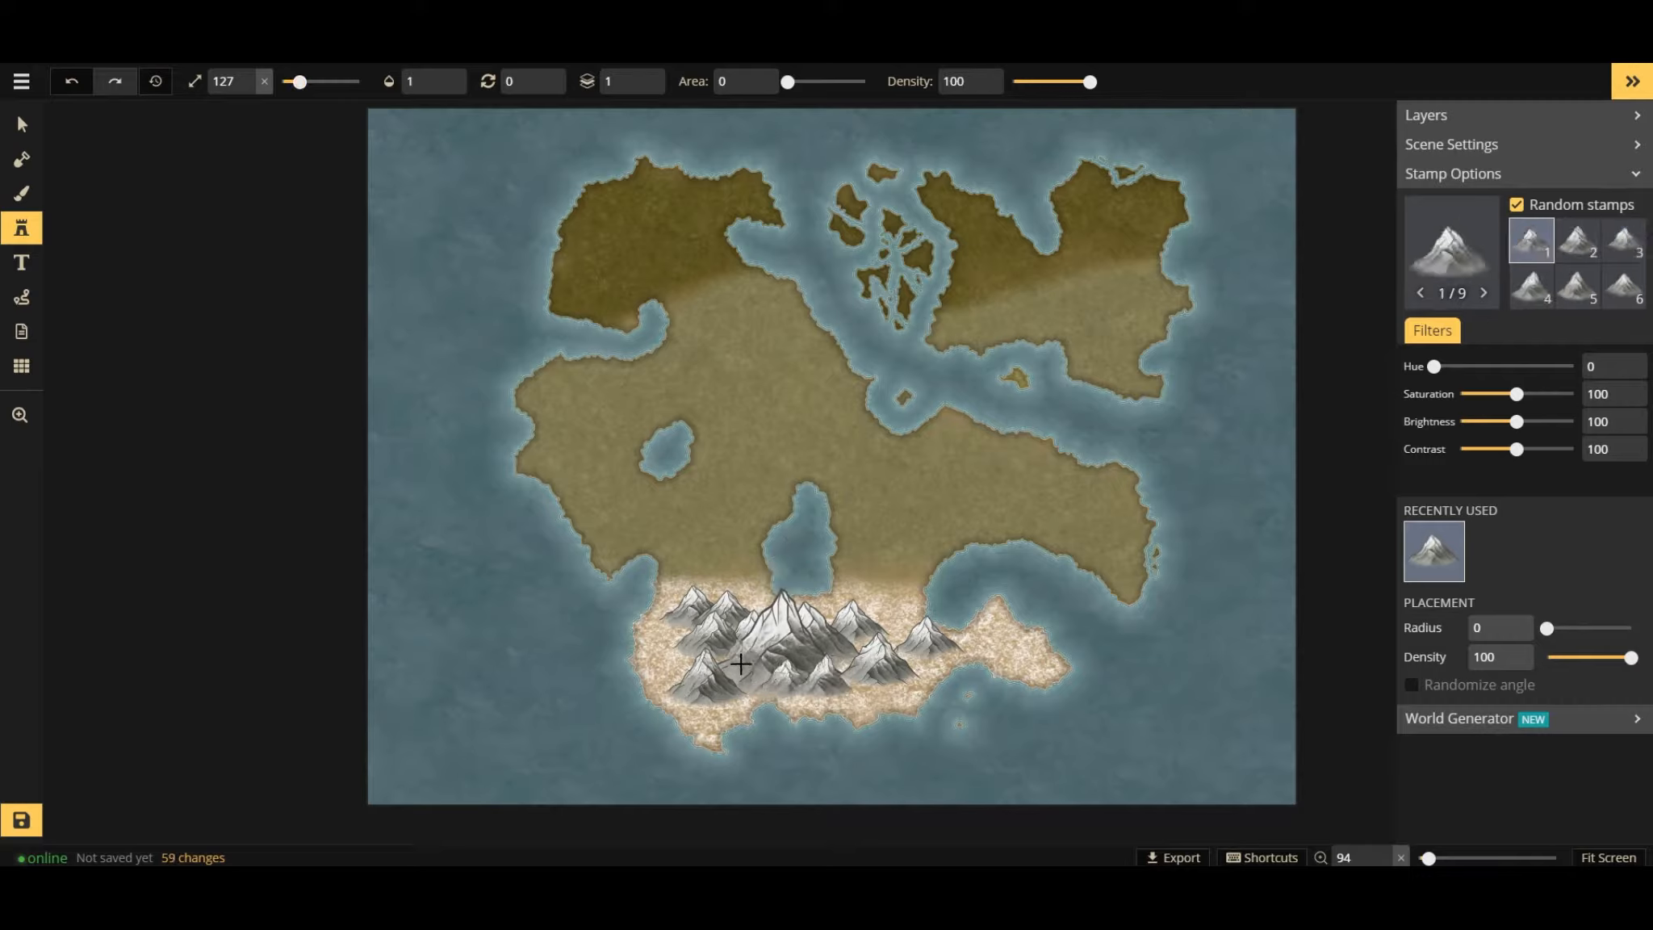
left_click(802, 714)
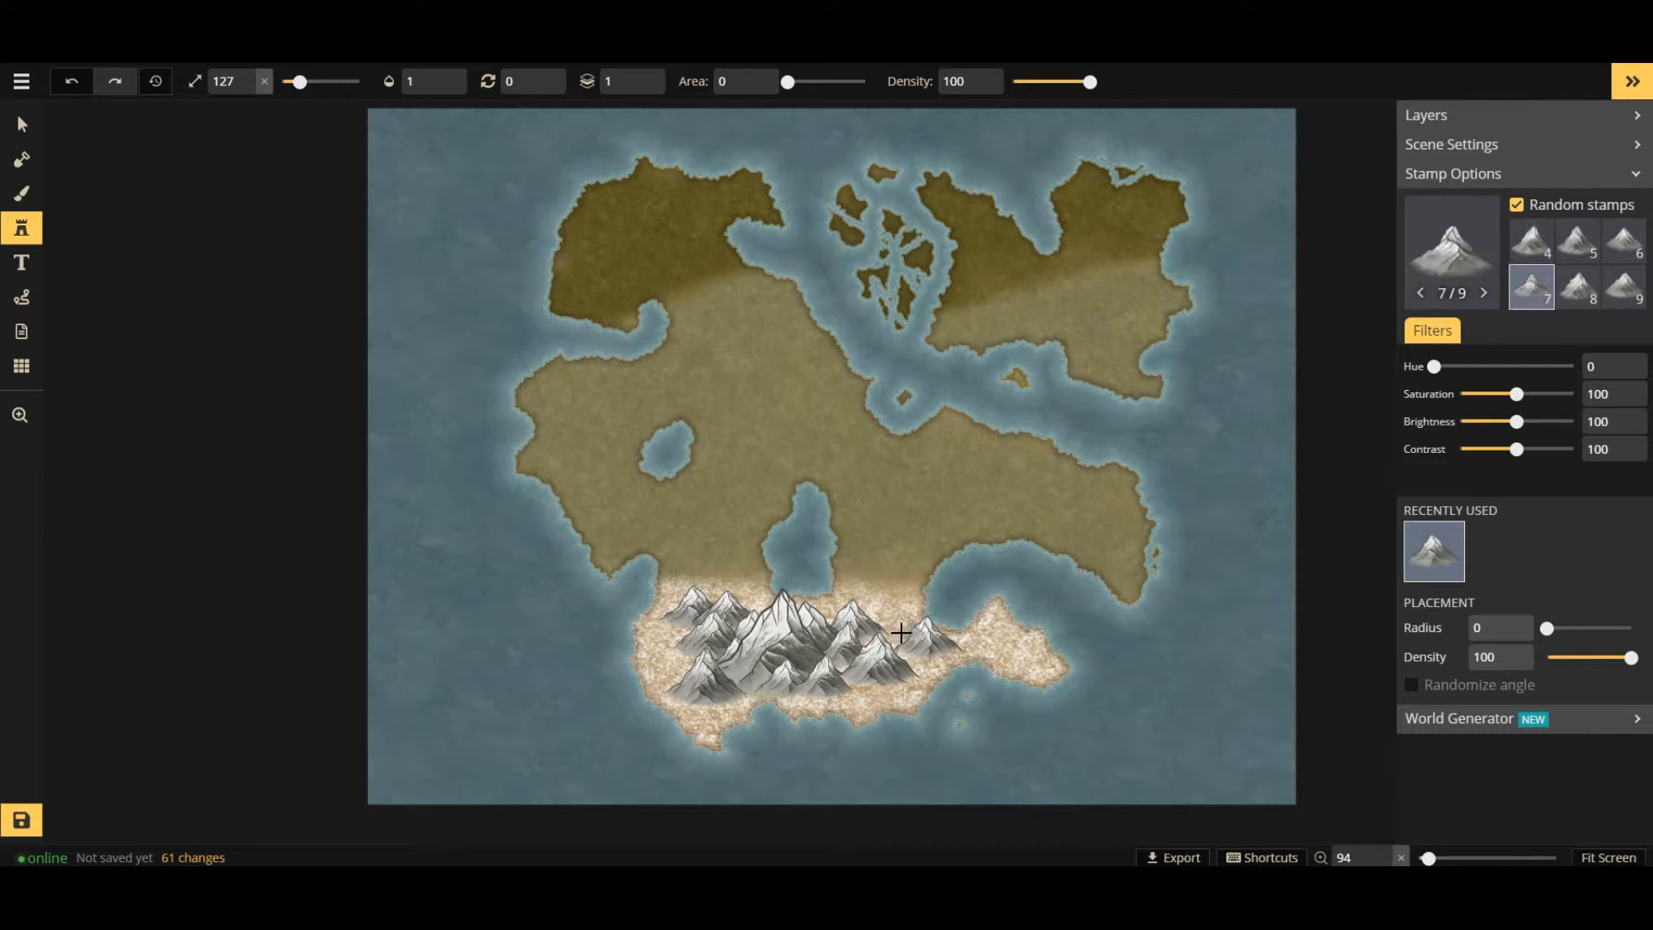
Extend the snowy range eastward with small mountains between the eastern peaks and along the southeastern peninsula.
left_click(938, 706)
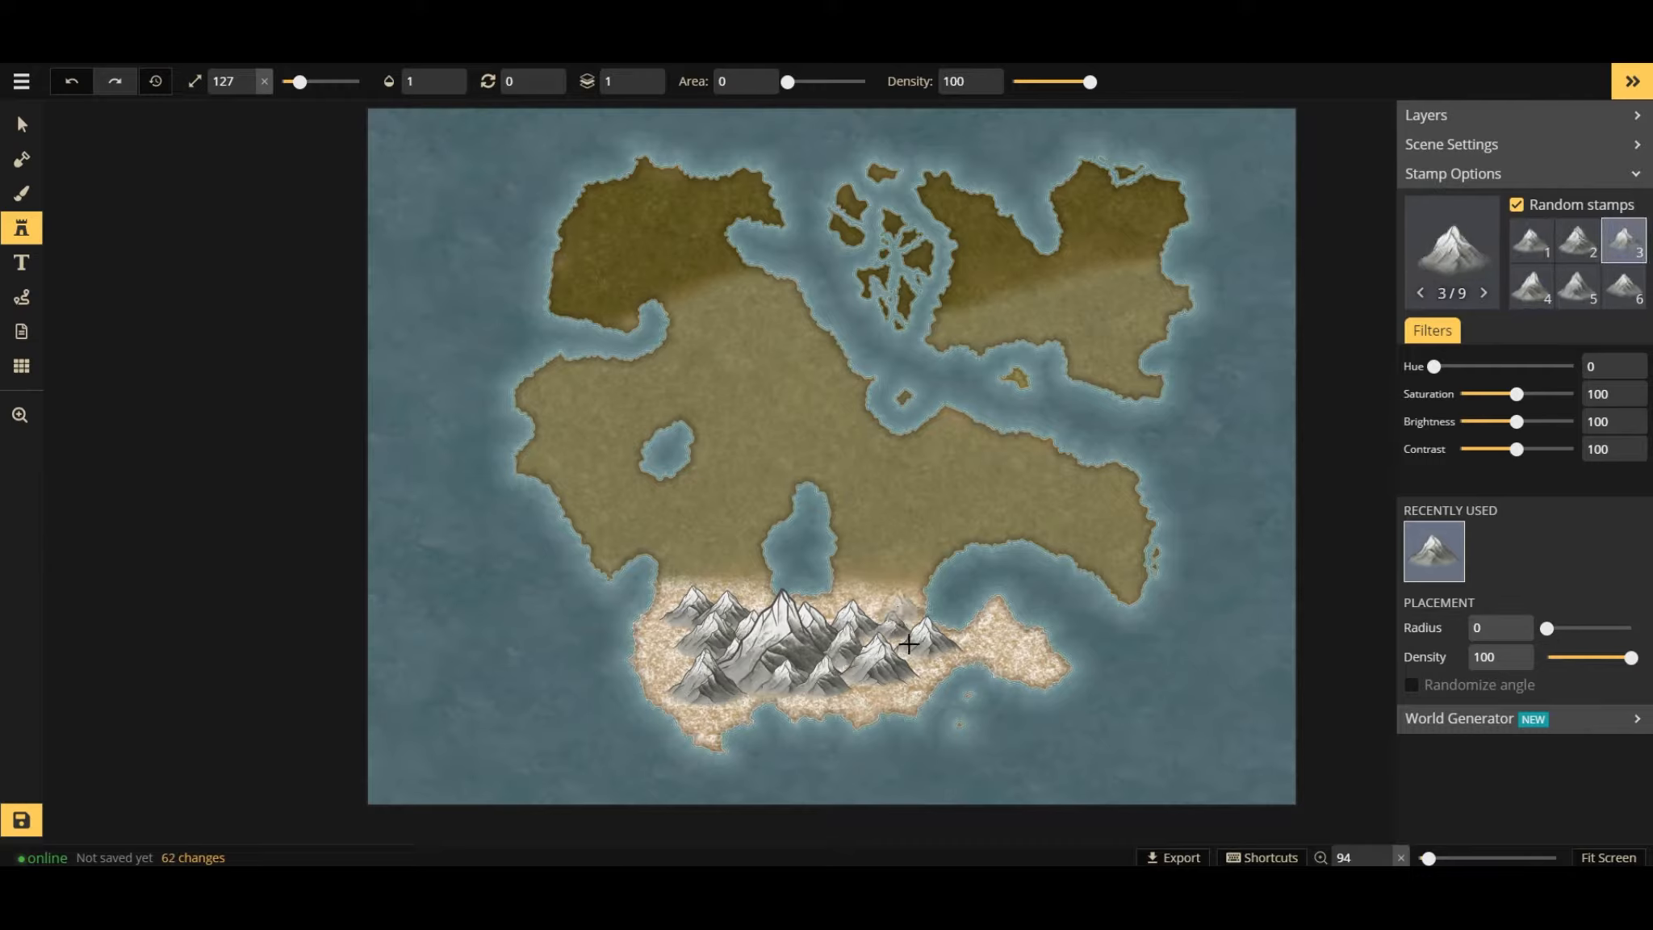
left_click(991, 644)
left_click(1026, 652)
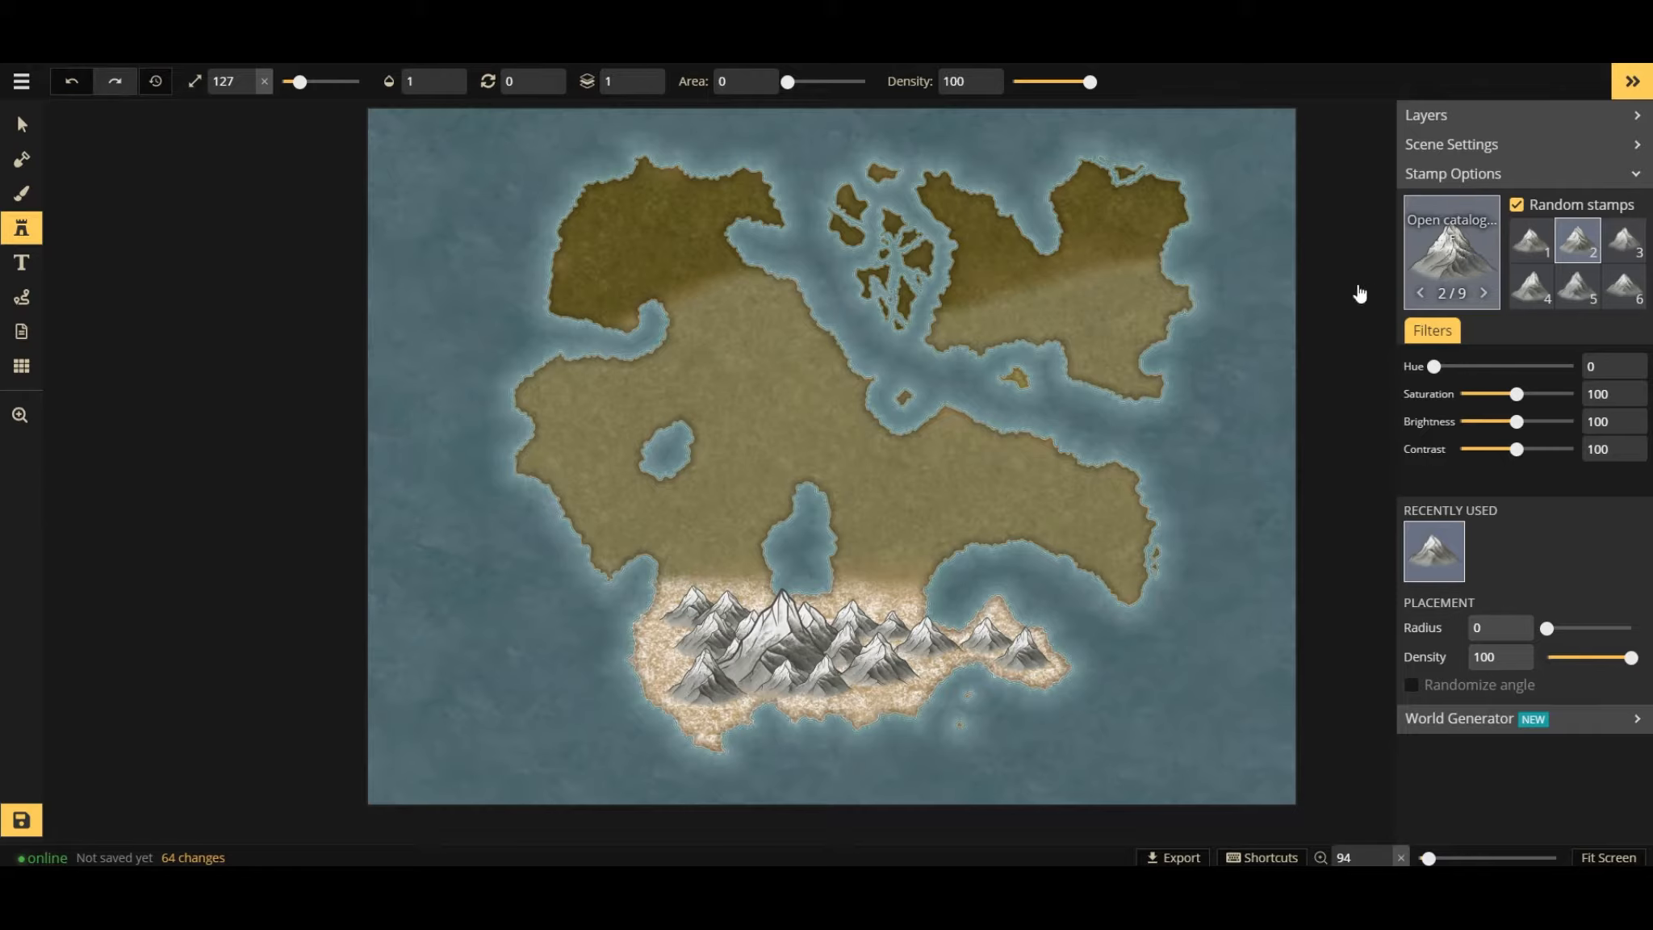
Choose the Palm Trees set from the stamp catalog and set the fill area to 30.
left_click(1450, 252)
scroll(699, 562, "down", 3)
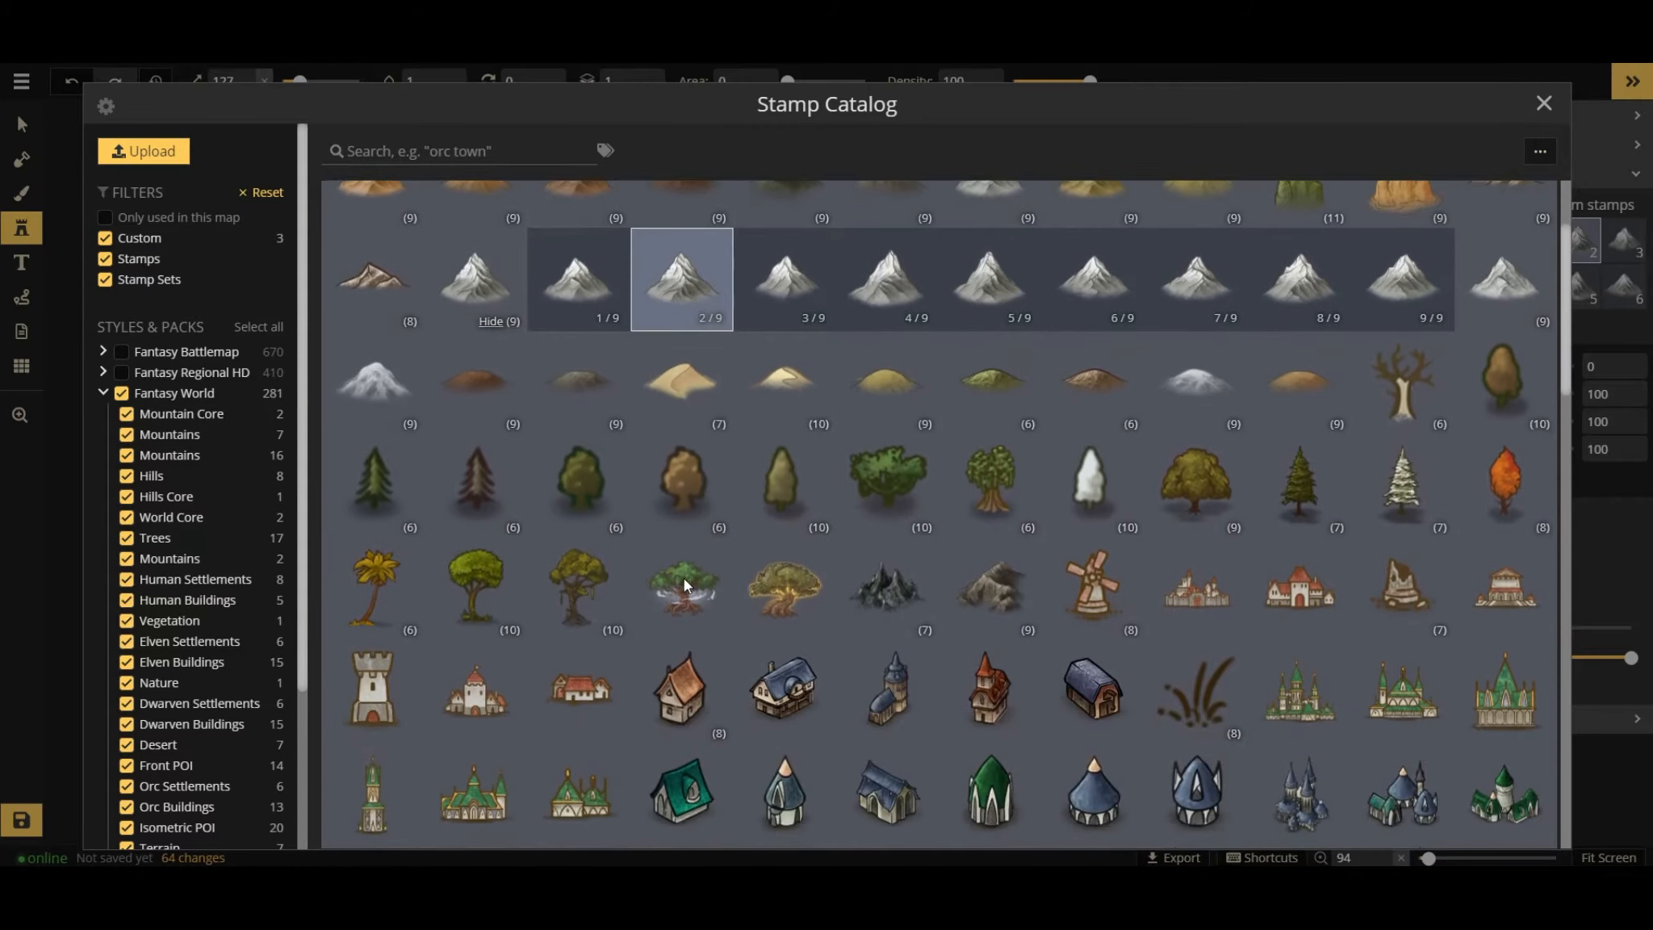
mouse_move(383, 637)
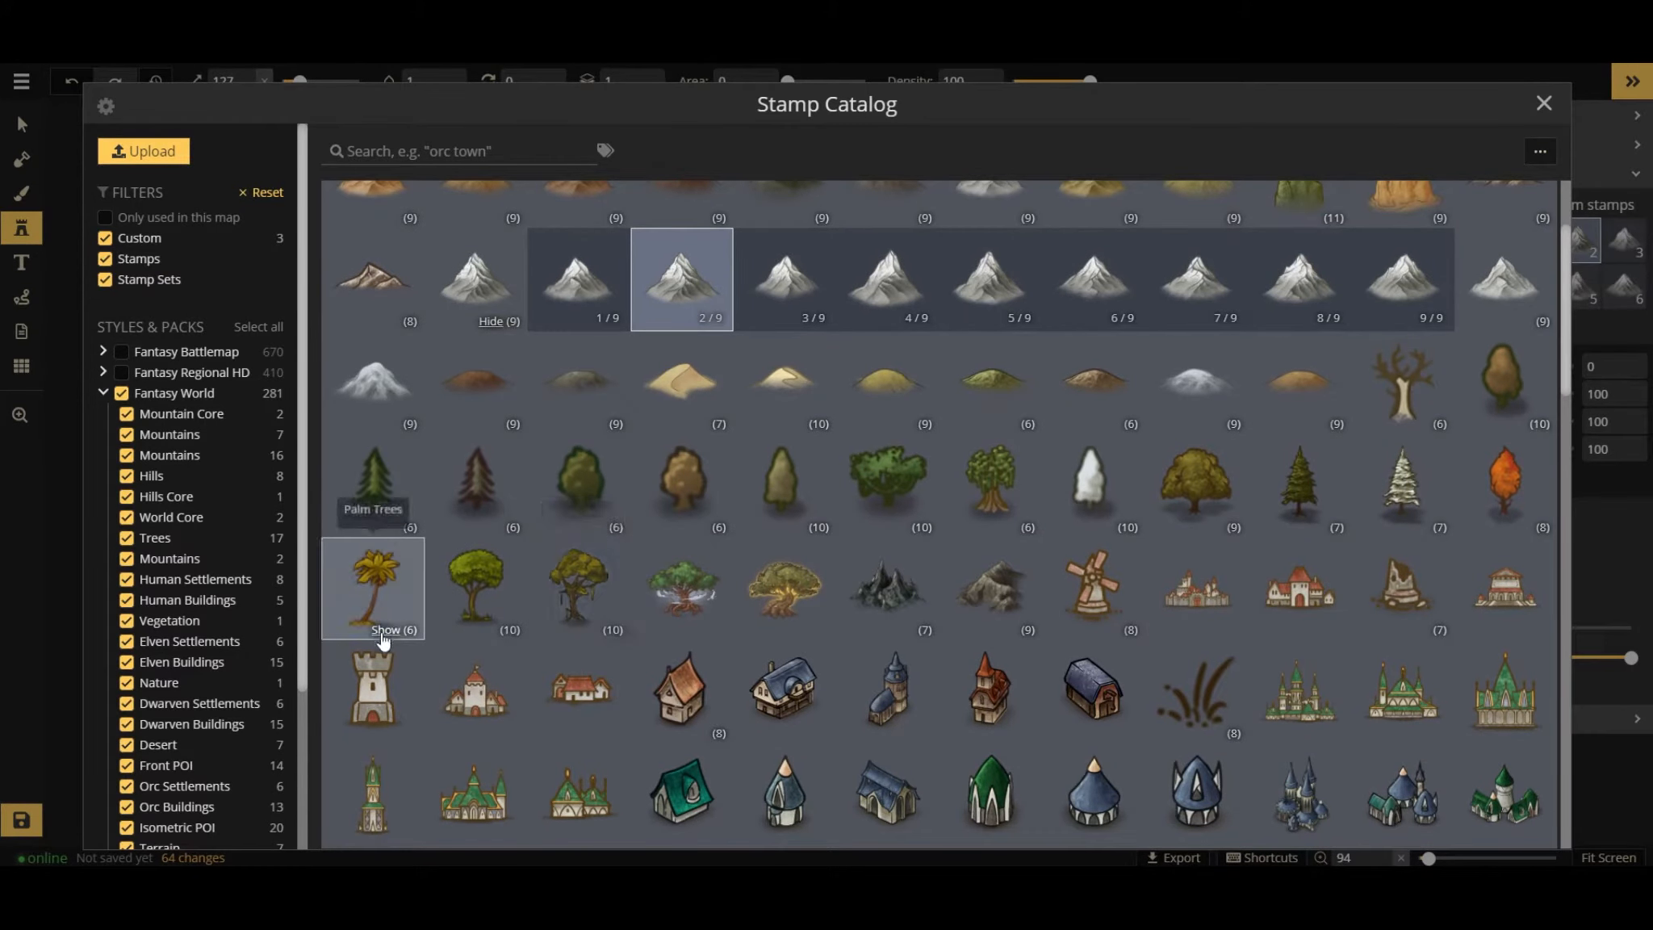
left_click(384, 599)
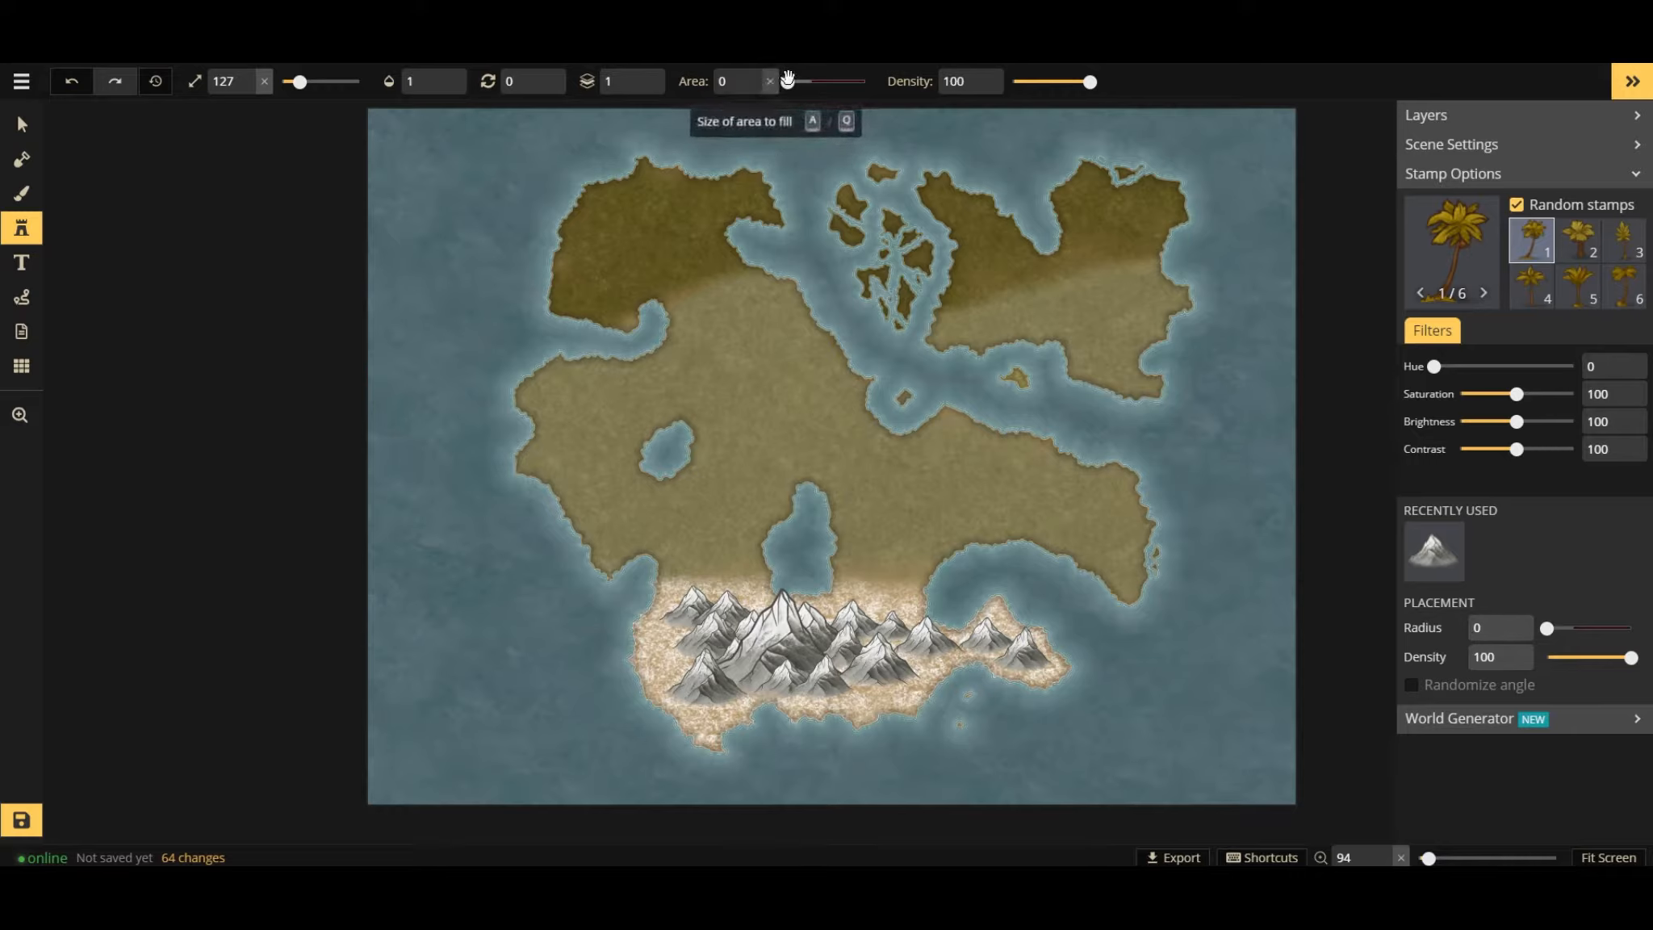
left_click_drag(787, 81, 808, 81)
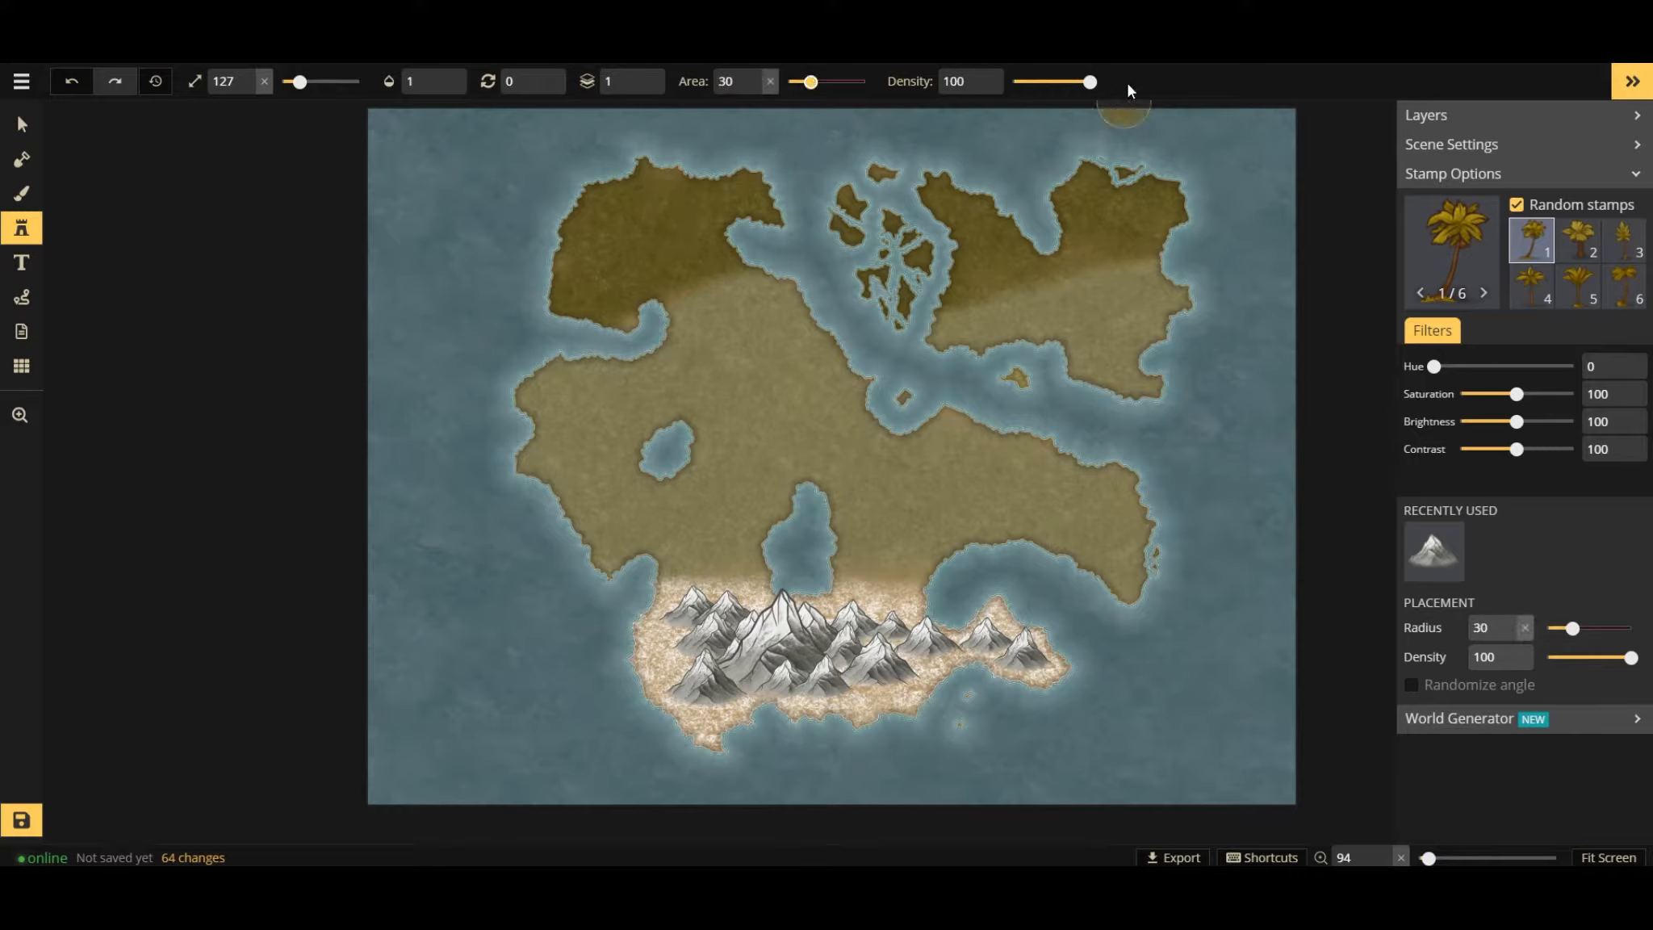
Try filling part of the dark olive northwestern region with palm trees at density 70, and undo the stroke.
left_click_drag(1087, 81, 1064, 82)
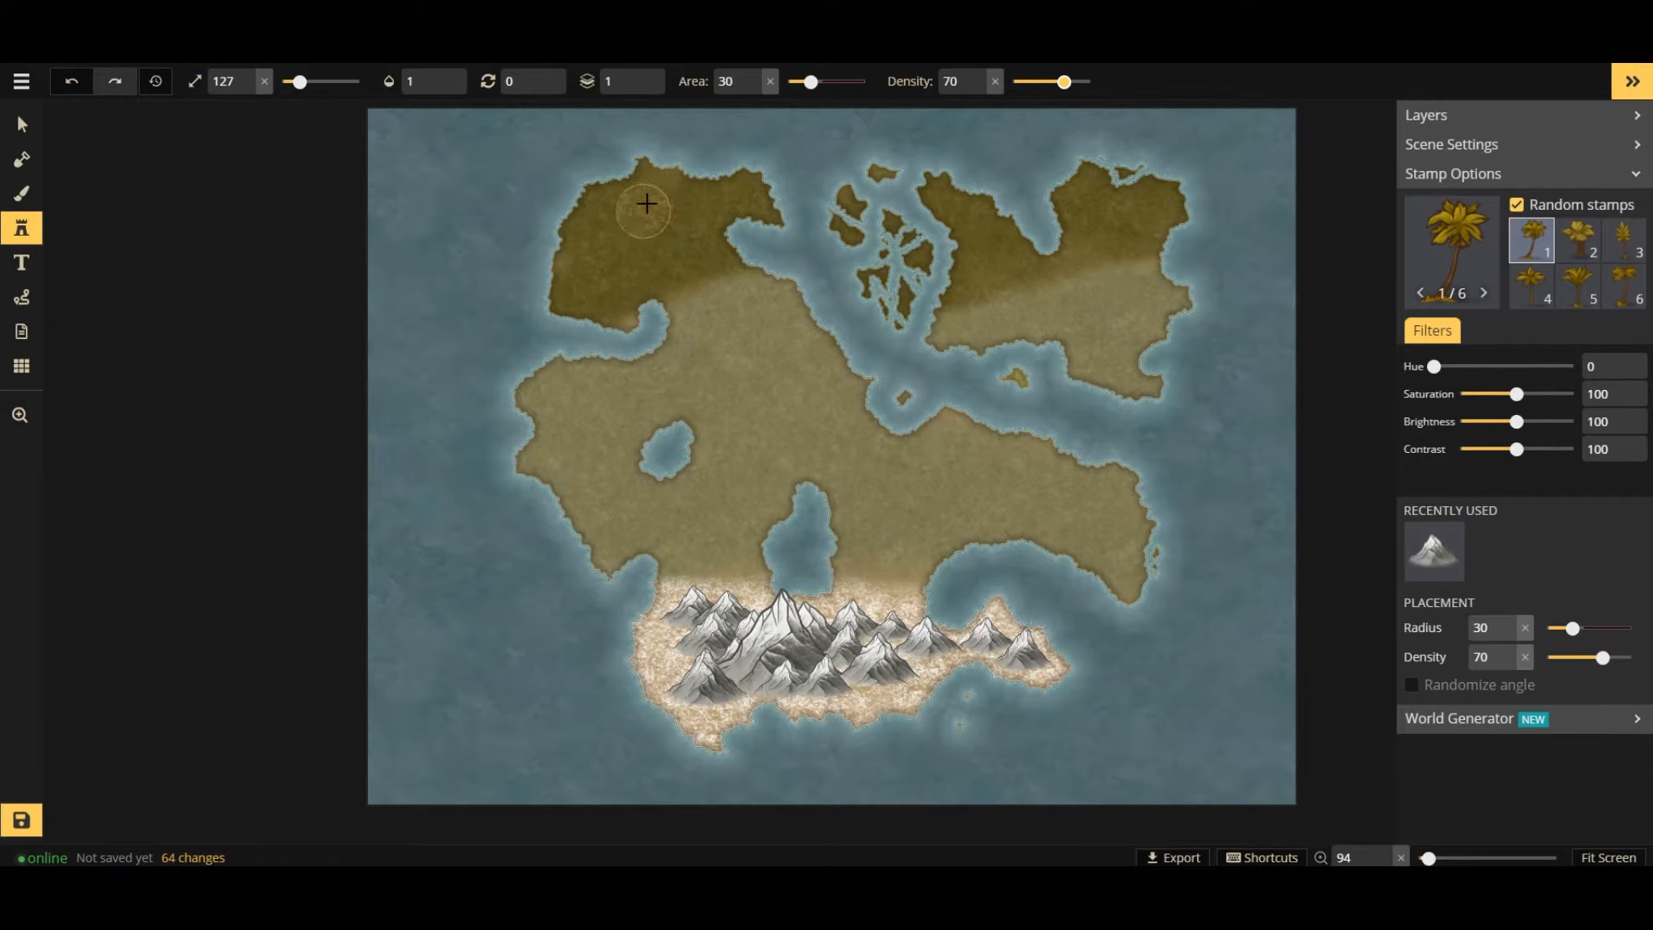
left_click_drag(646, 203, 601, 267)
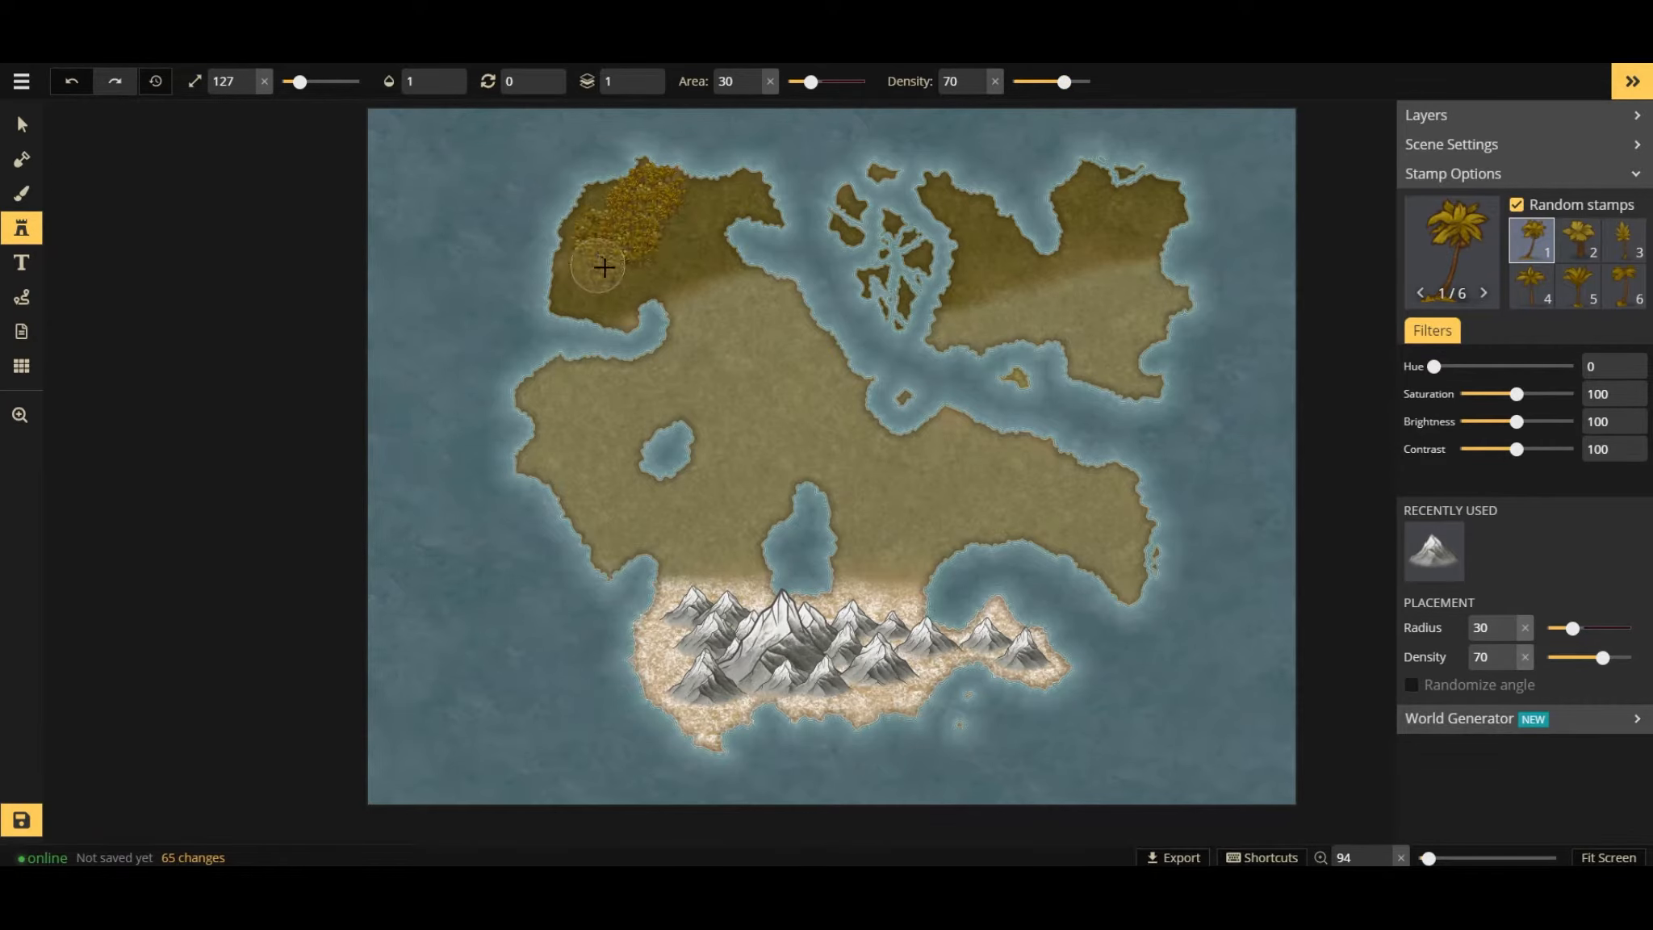
key("ctrl+z")
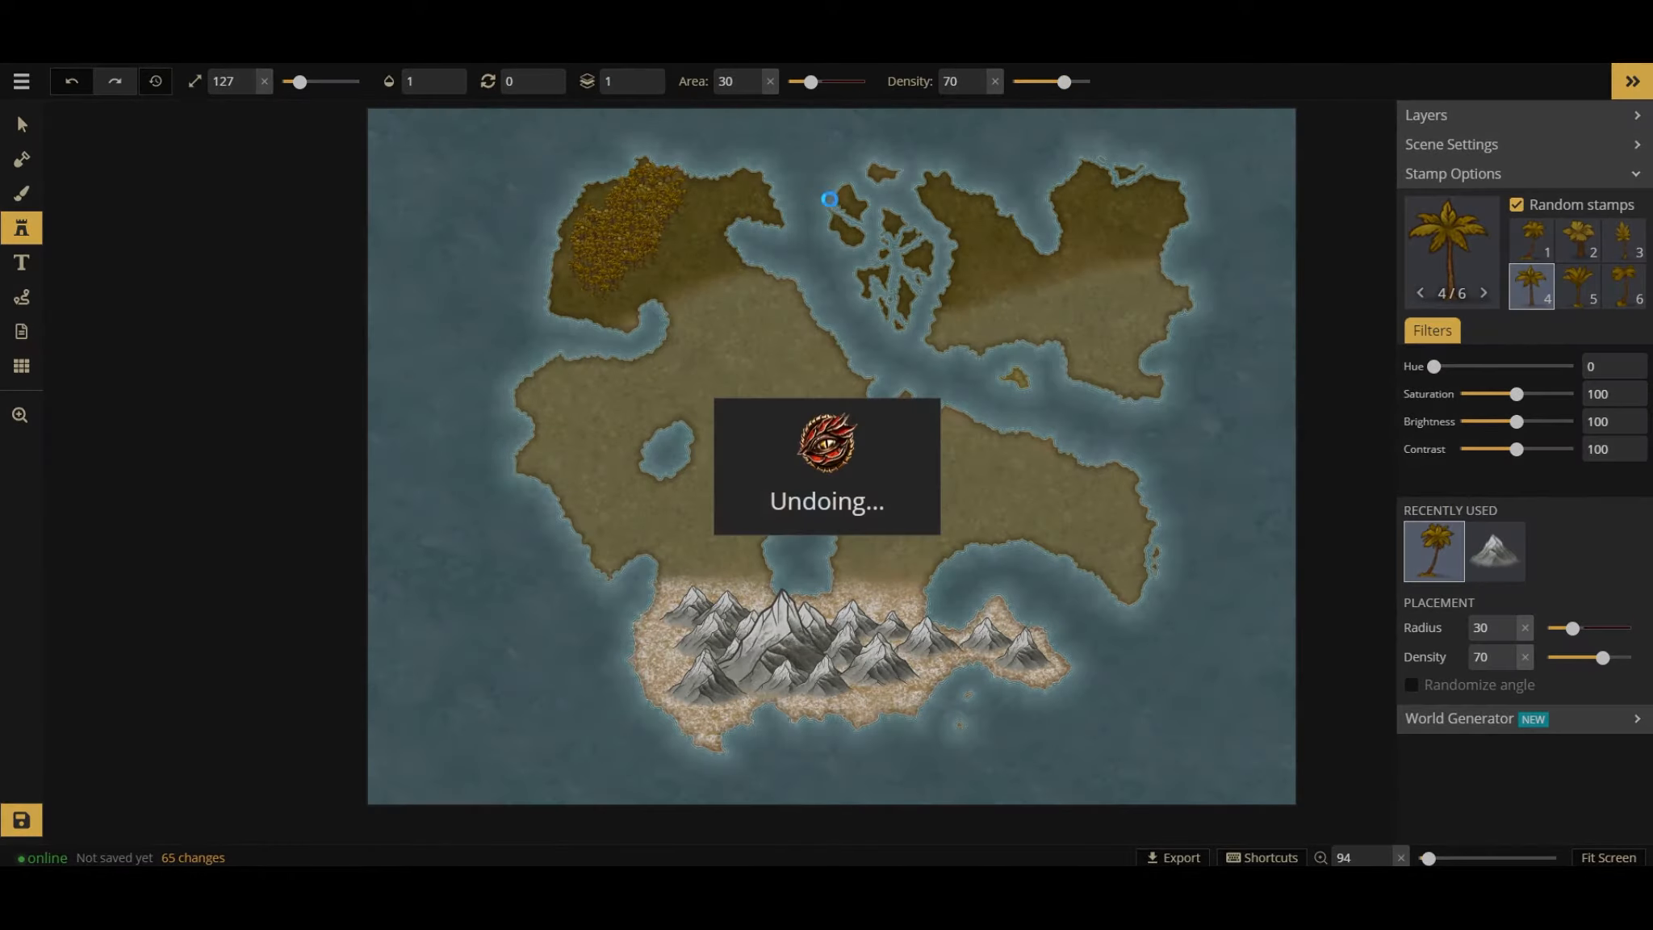
Set the density to 45 and fill the eastern part of the dark olive northwestern region with the recently used palm trees.
left_click_drag(1062, 81, 1042, 81)
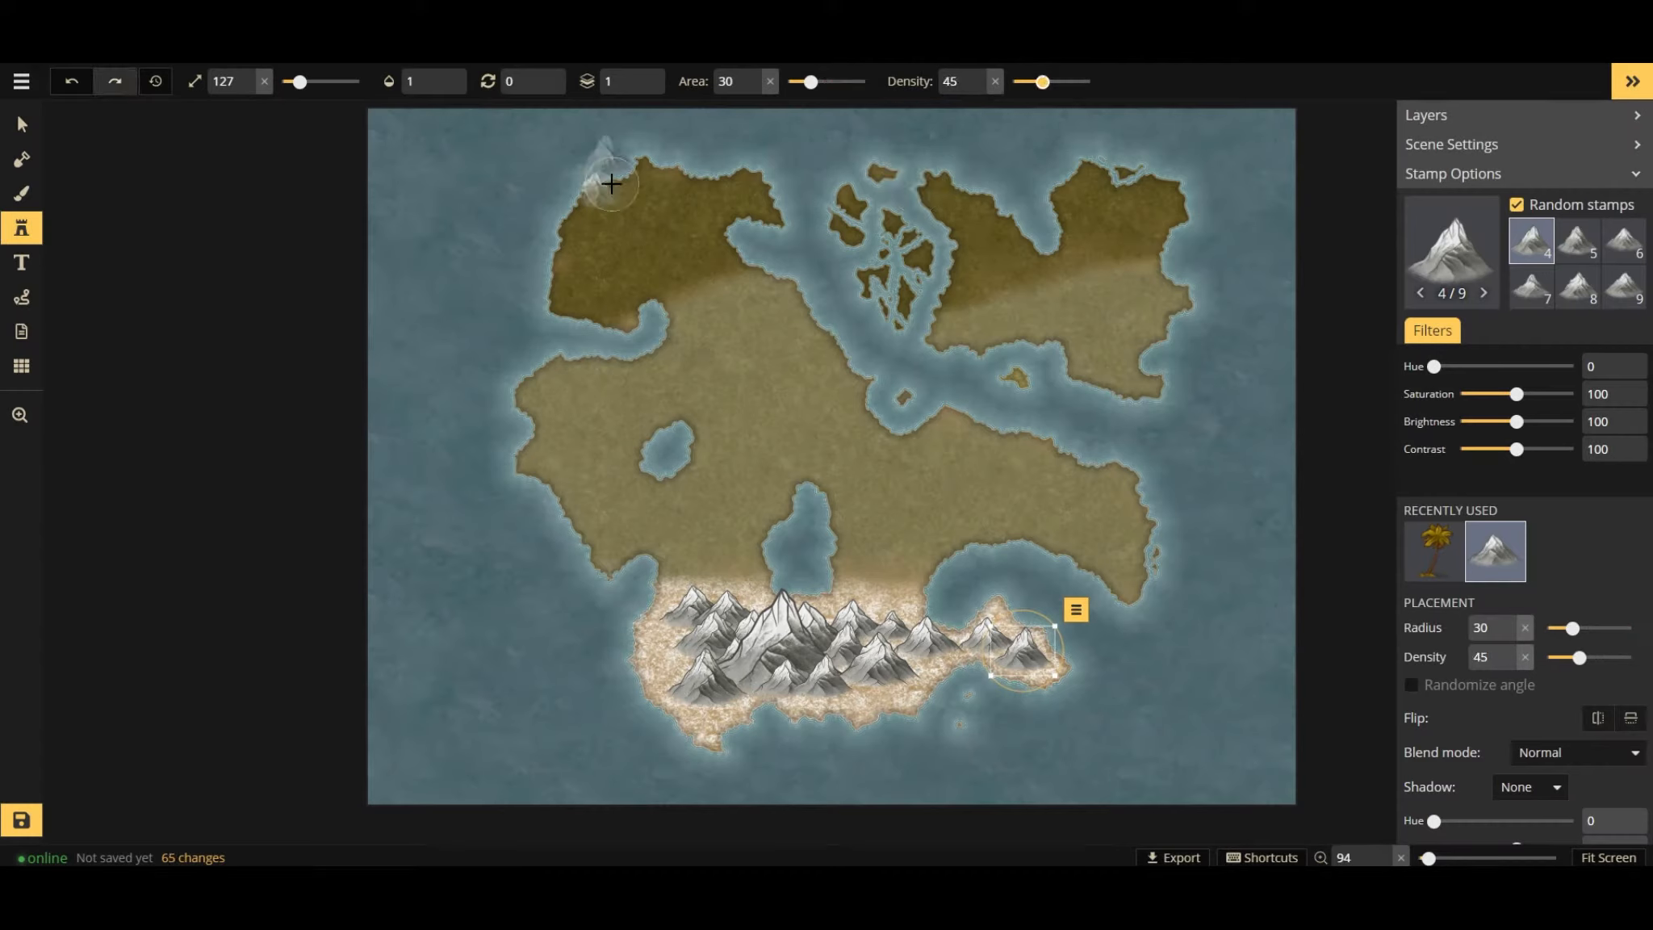
left_click(1433, 551)
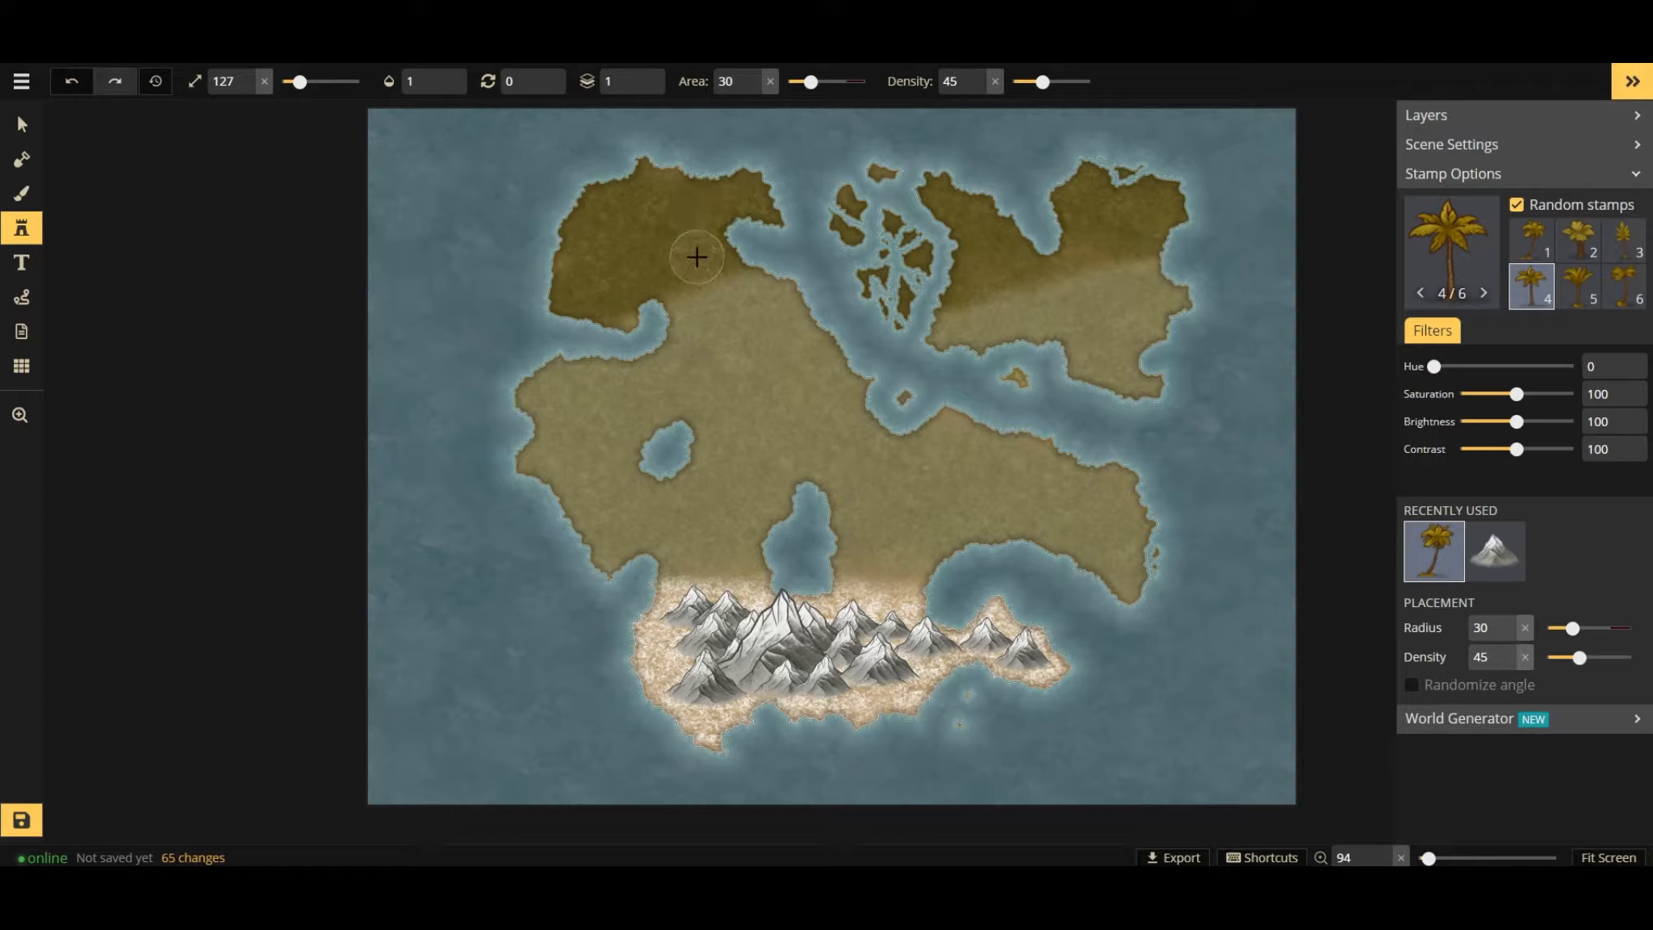
mouse_move(697, 257)
left_mouse_down()
mouse_move(628, 251)
mouse_move(597, 285)
mouse_move(598, 233)
mouse_move(635, 198)
mouse_move(652, 225)
mouse_move(714, 193)
left_mouse_up()
Choose the Swamp Trees set from the stamp catalog and fill the dark olive headland in the northeast with it.
left_click(1442, 242)
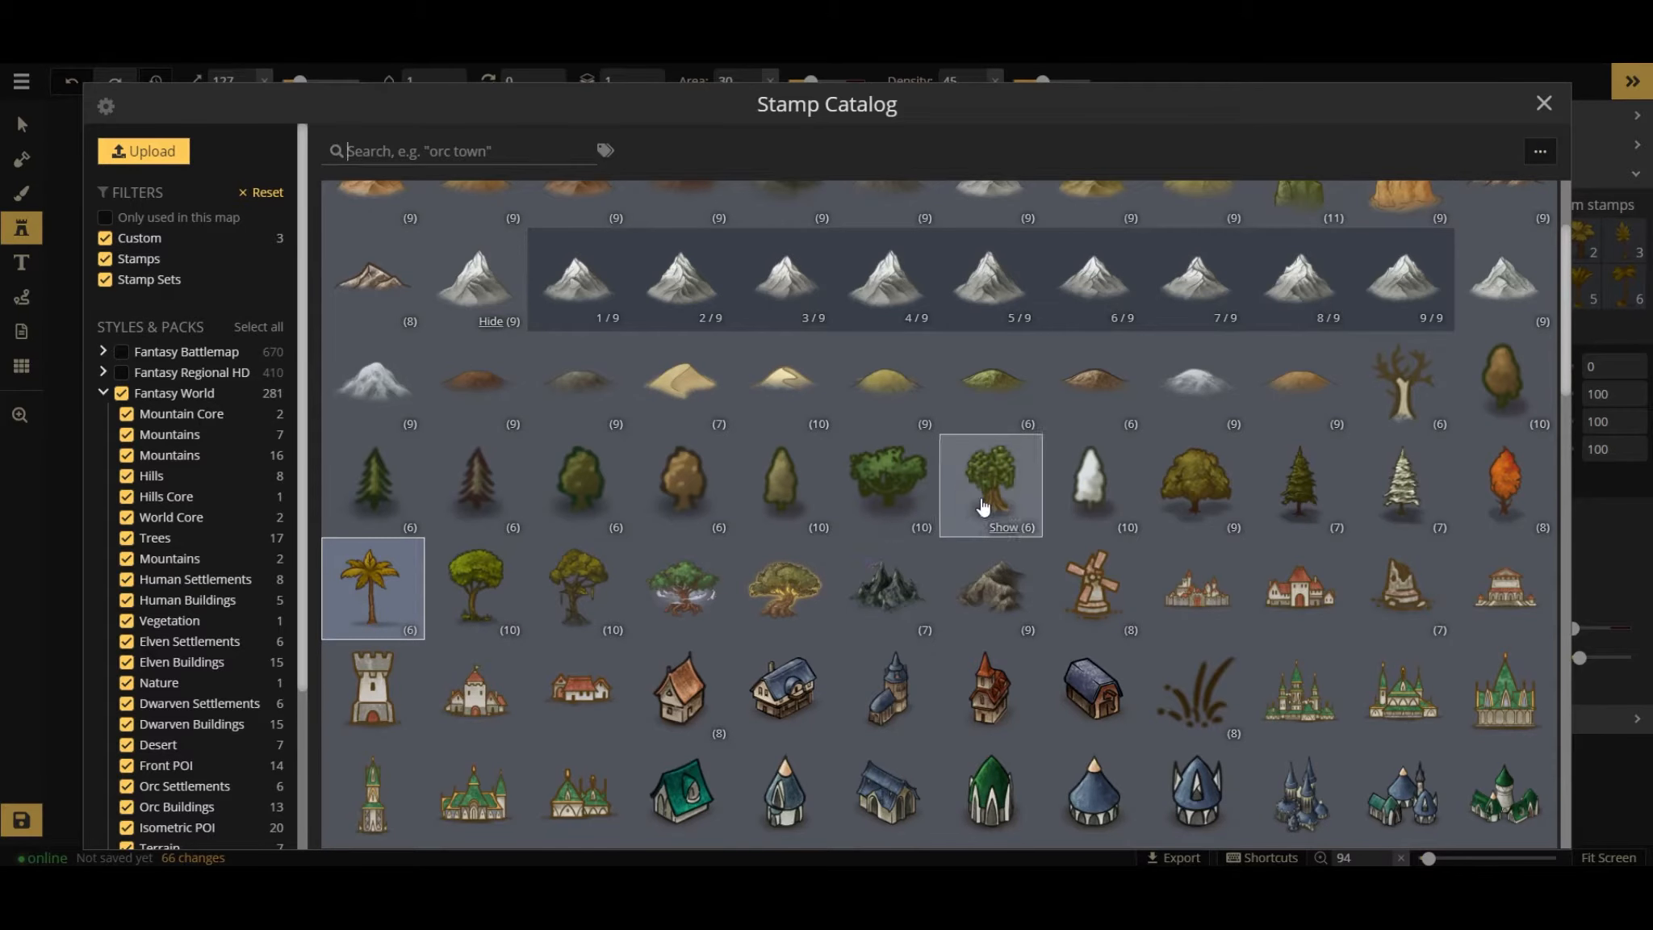
left_click(1006, 527)
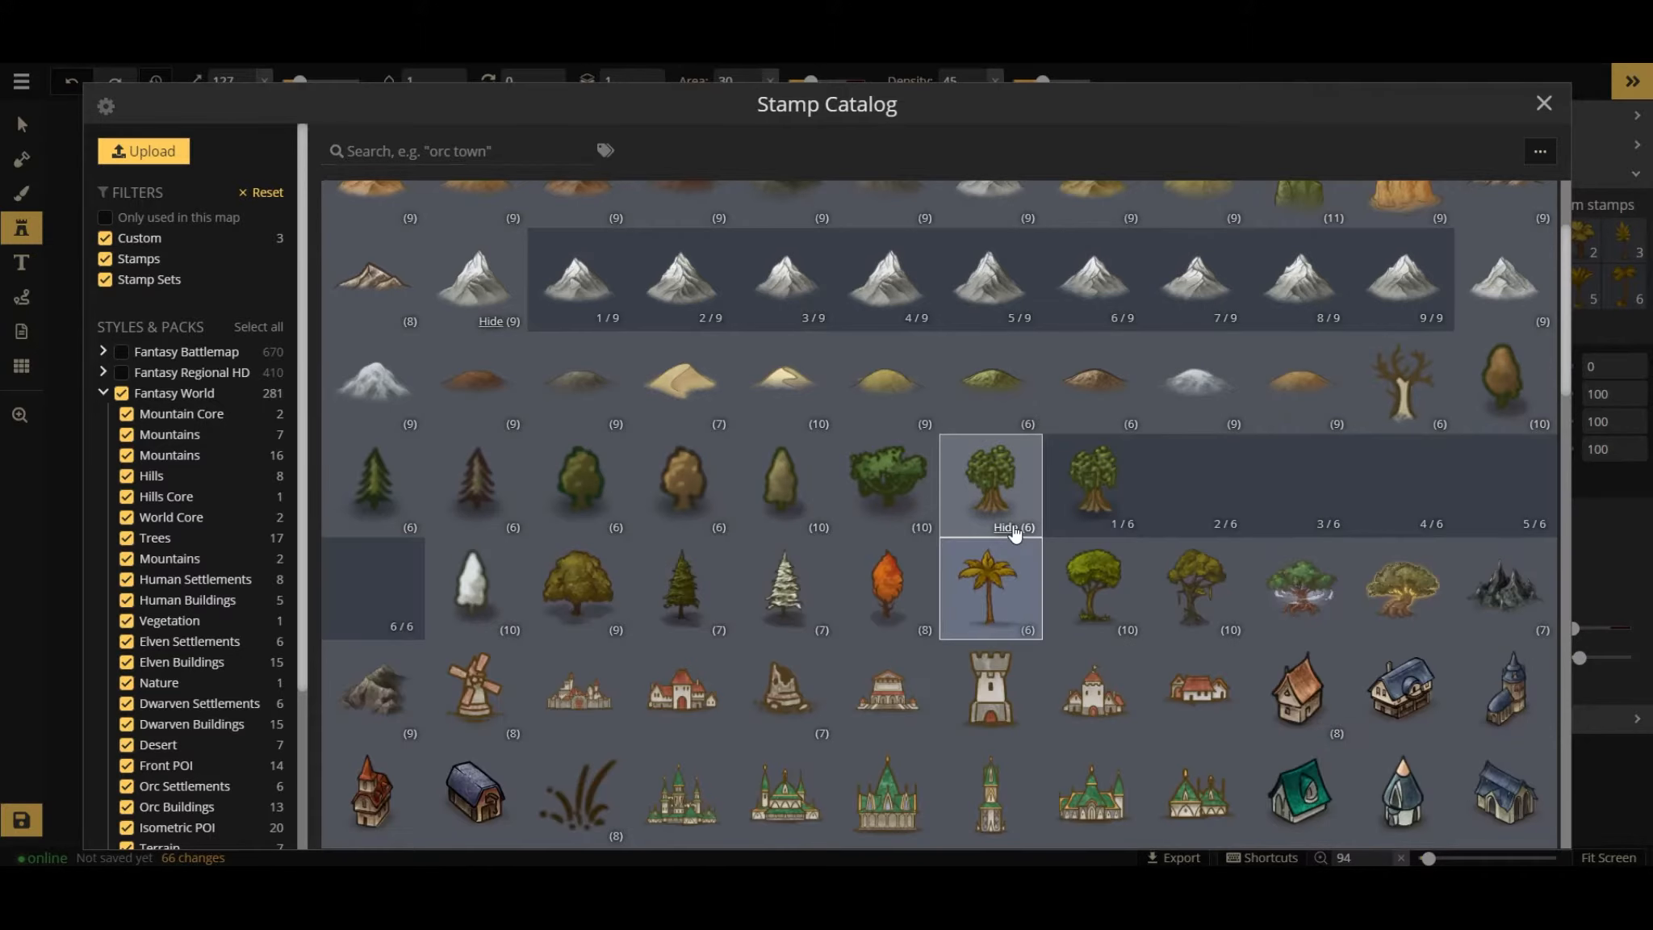
left_click(1116, 495)
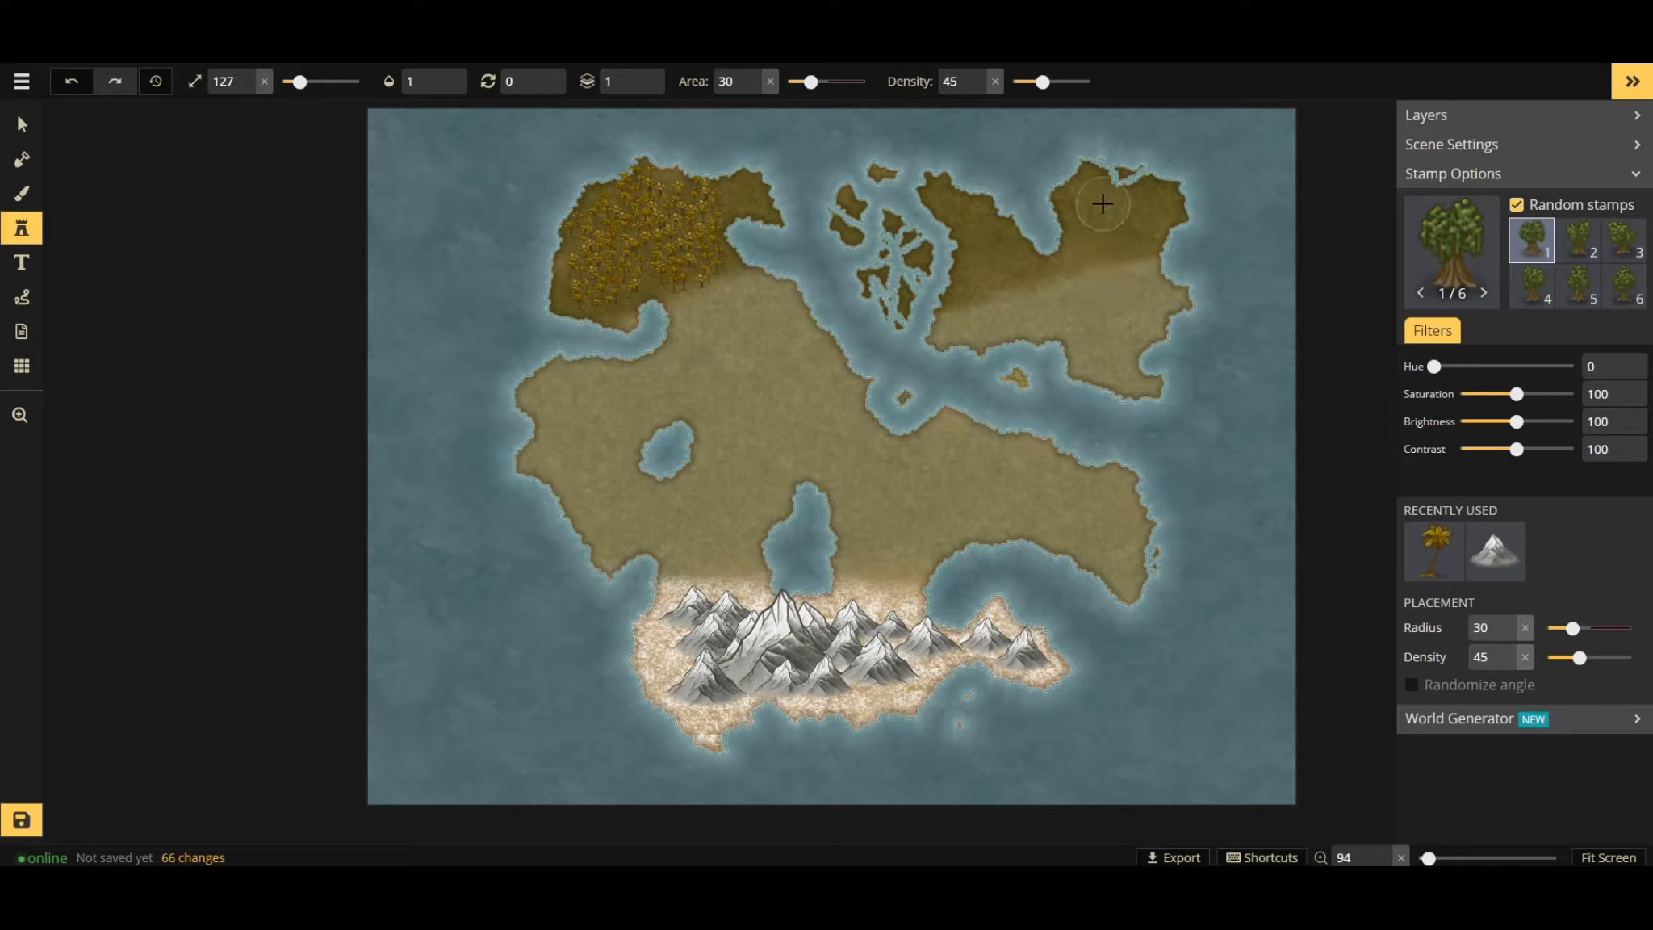
mouse_move(1086, 203)
left_mouse_down()
mouse_move(1125, 222)
mouse_move(1153, 208)
mouse_move(1089, 260)
left_mouse_up()
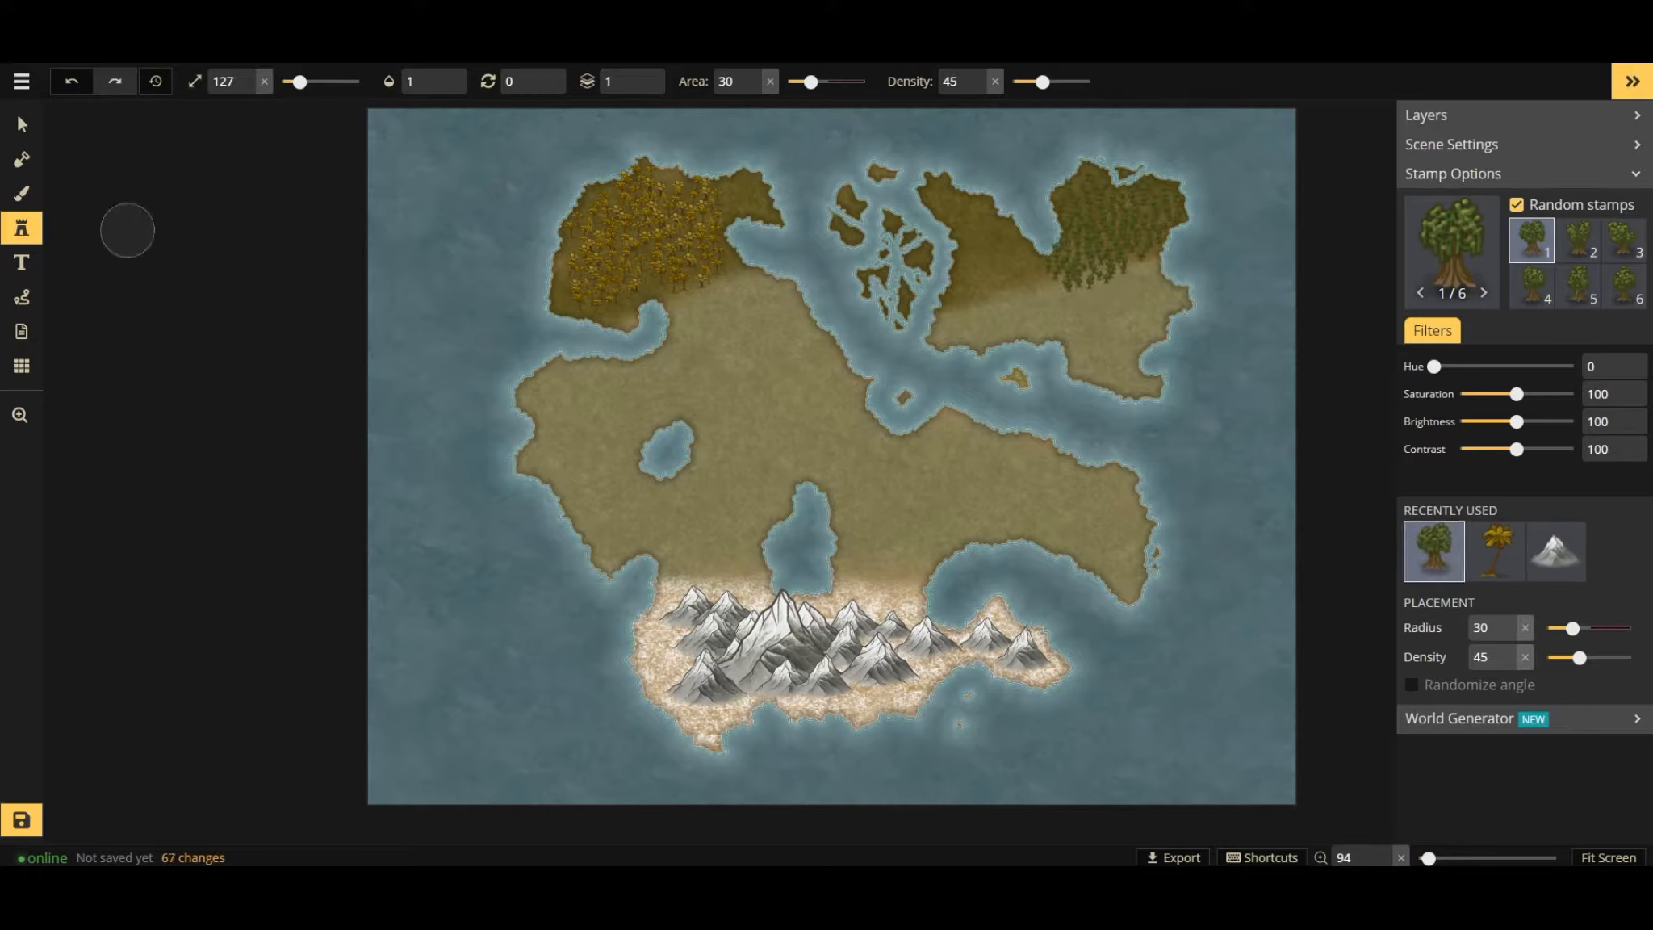
Select the swamp trees that spill south of the dark olive headland onto the lighter terrain and delete them.
left_click(21, 124)
left_click_drag(1023, 142, 1190, 353)
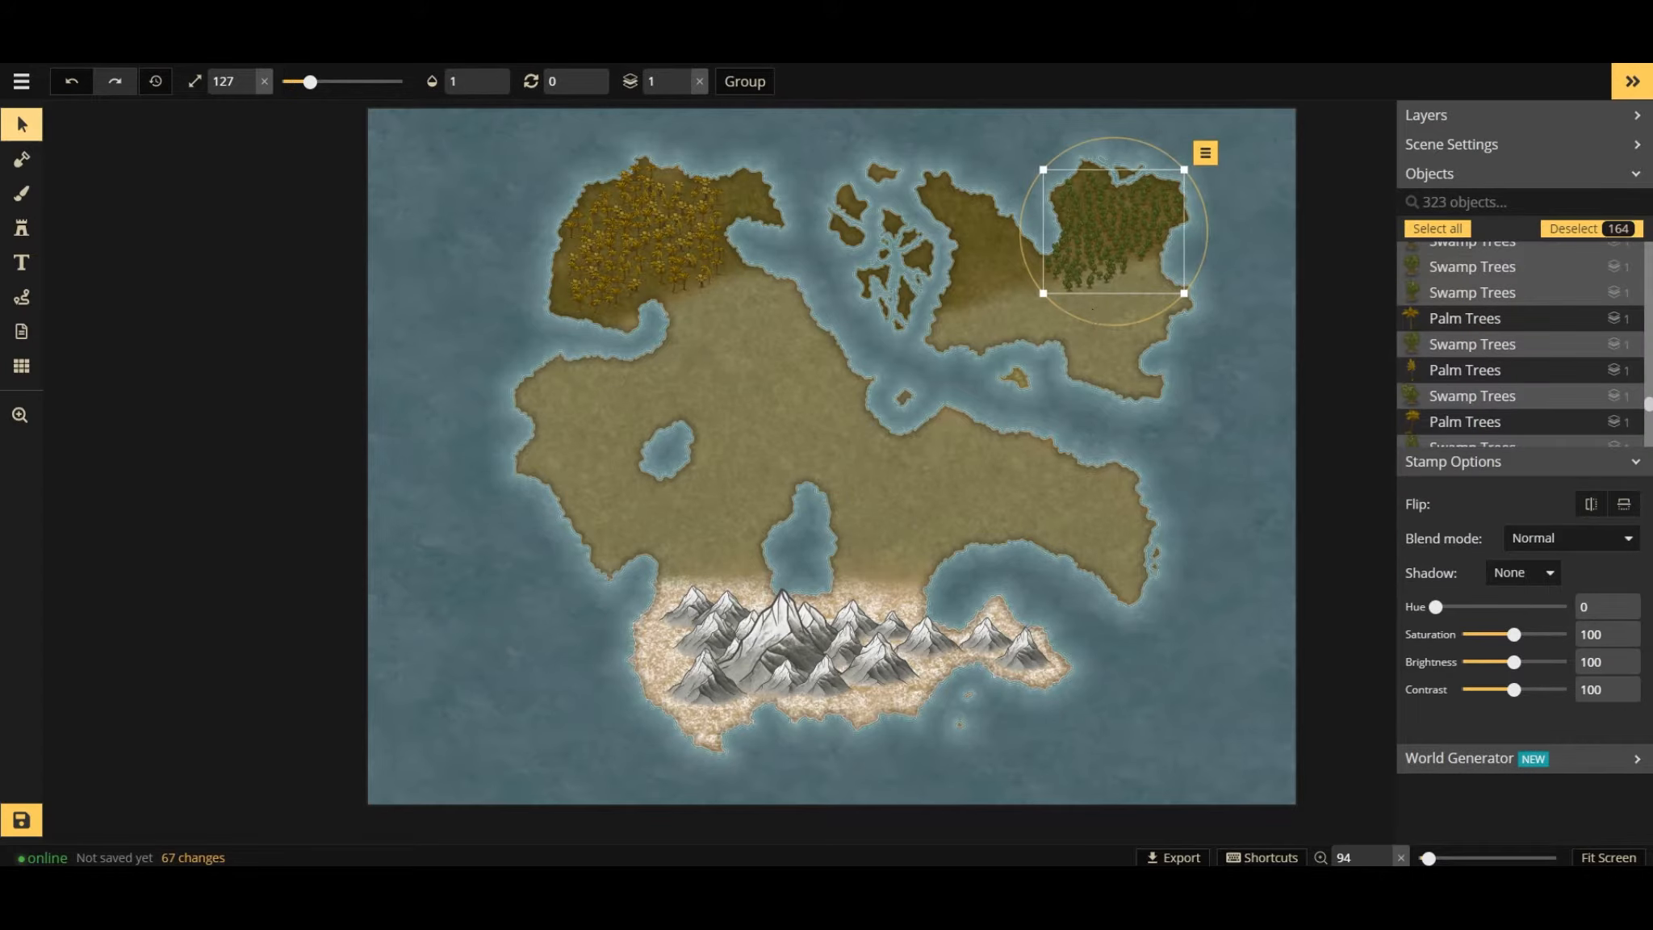
left_click(1002, 144)
left_click_drag(1082, 267, 1140, 299)
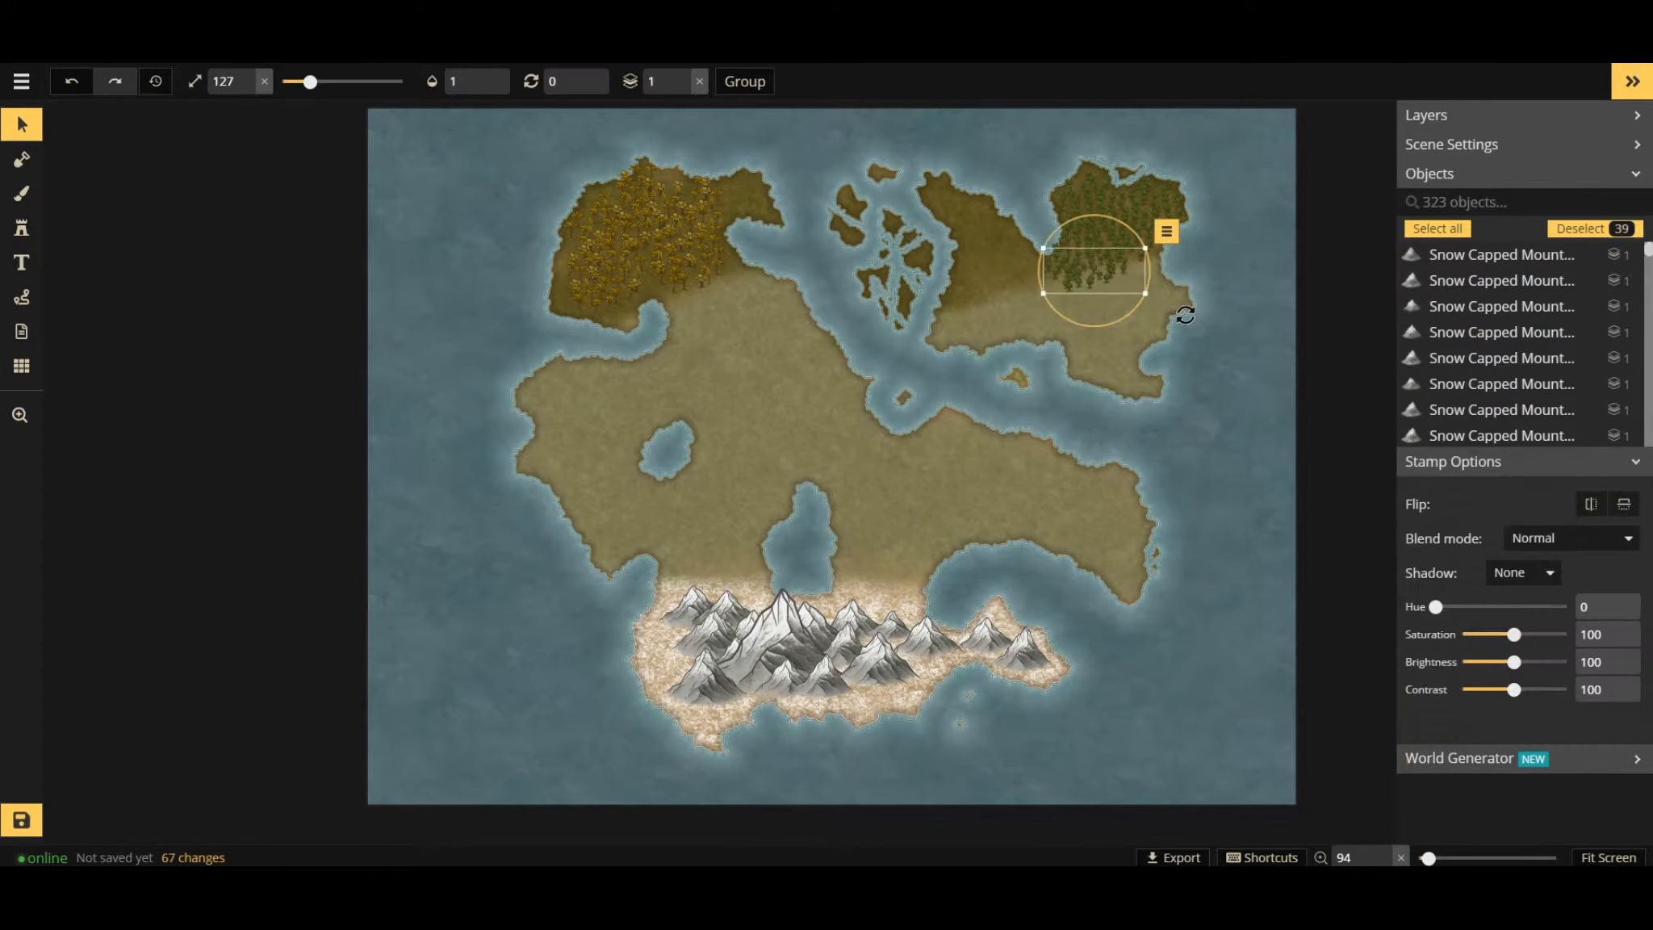
key("Delete")
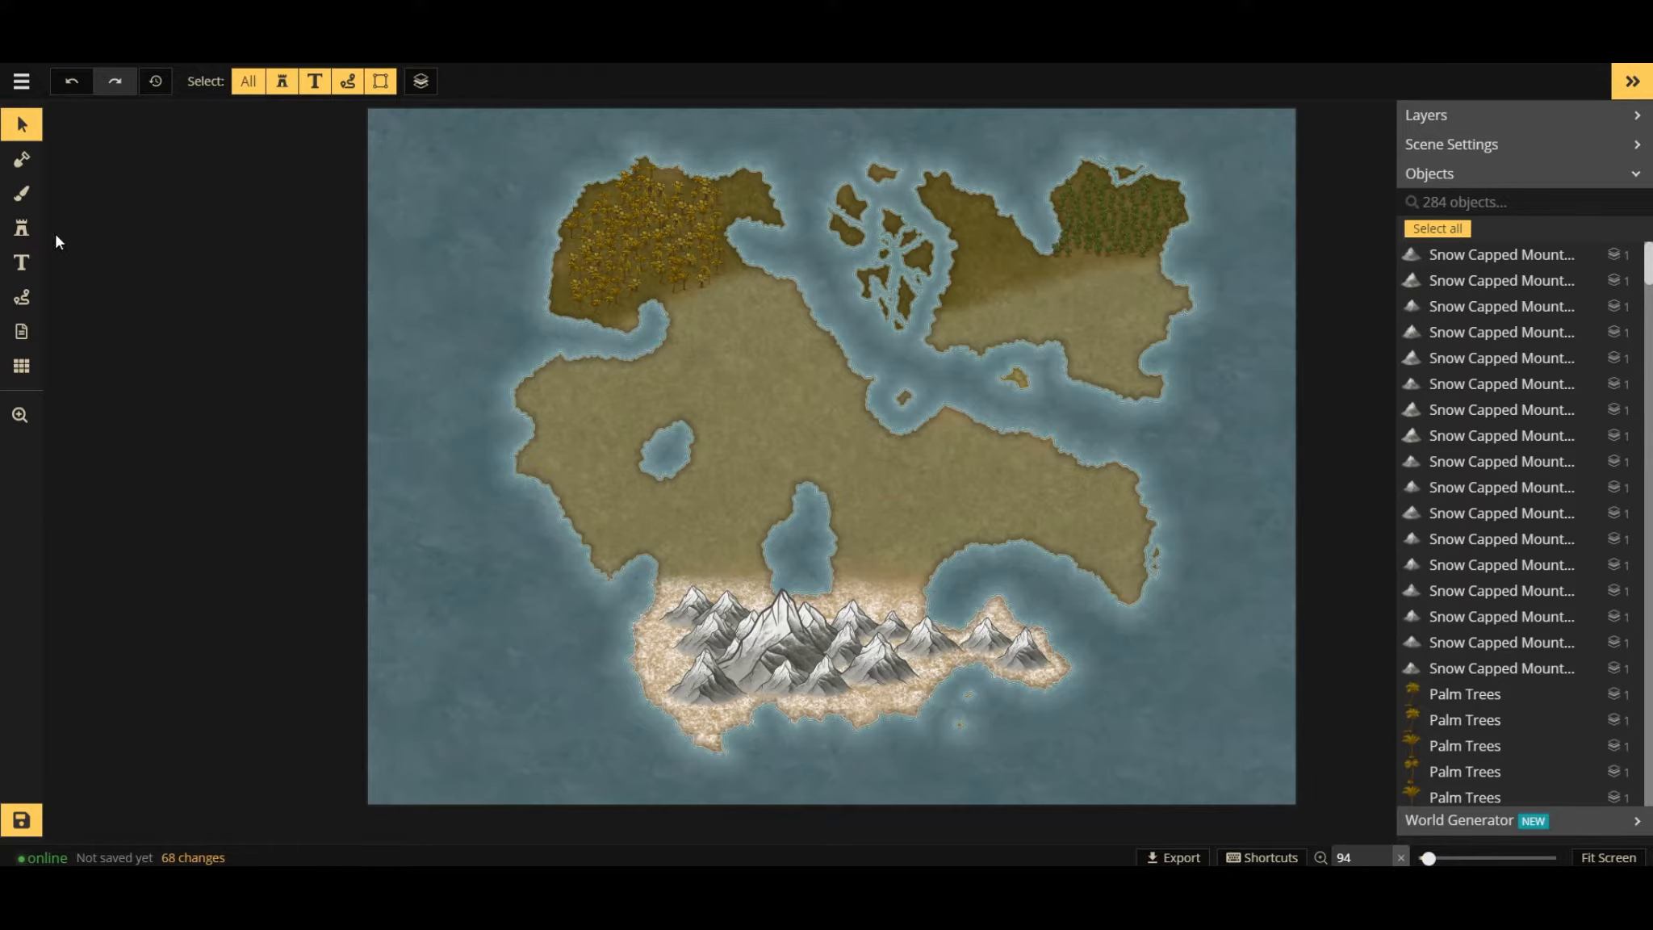
Choose the mottled golden-yellow texture for the foreground brush and set the brush size to 23 and softness to 0.59.
left_click(22, 229)
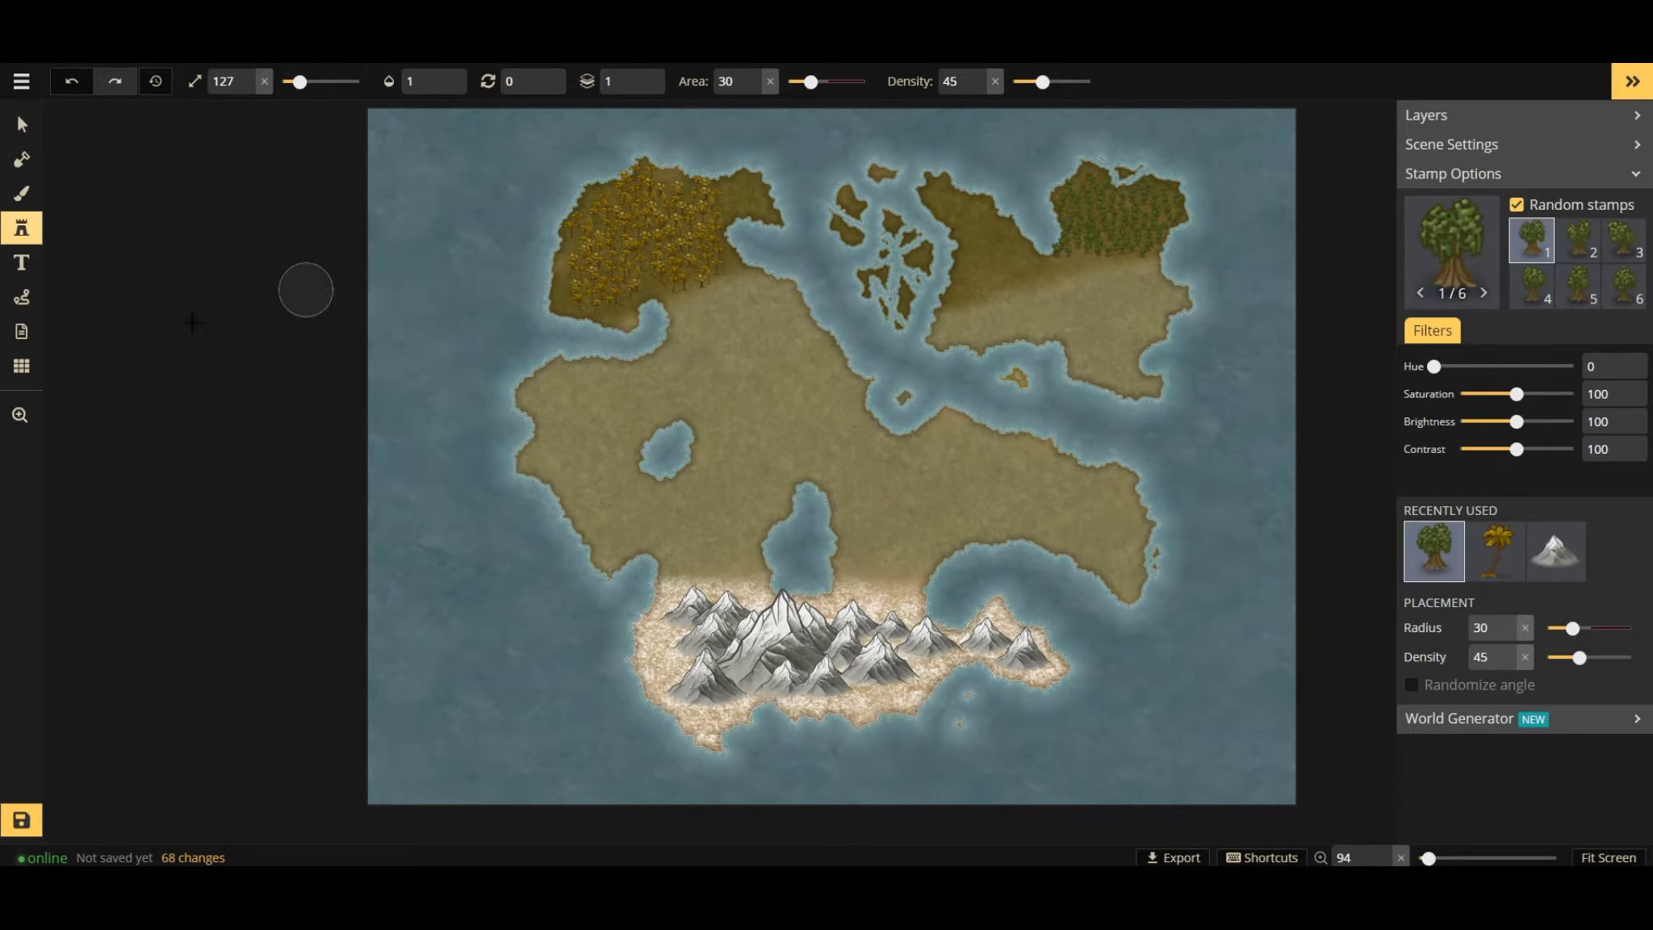
left_click(22, 194)
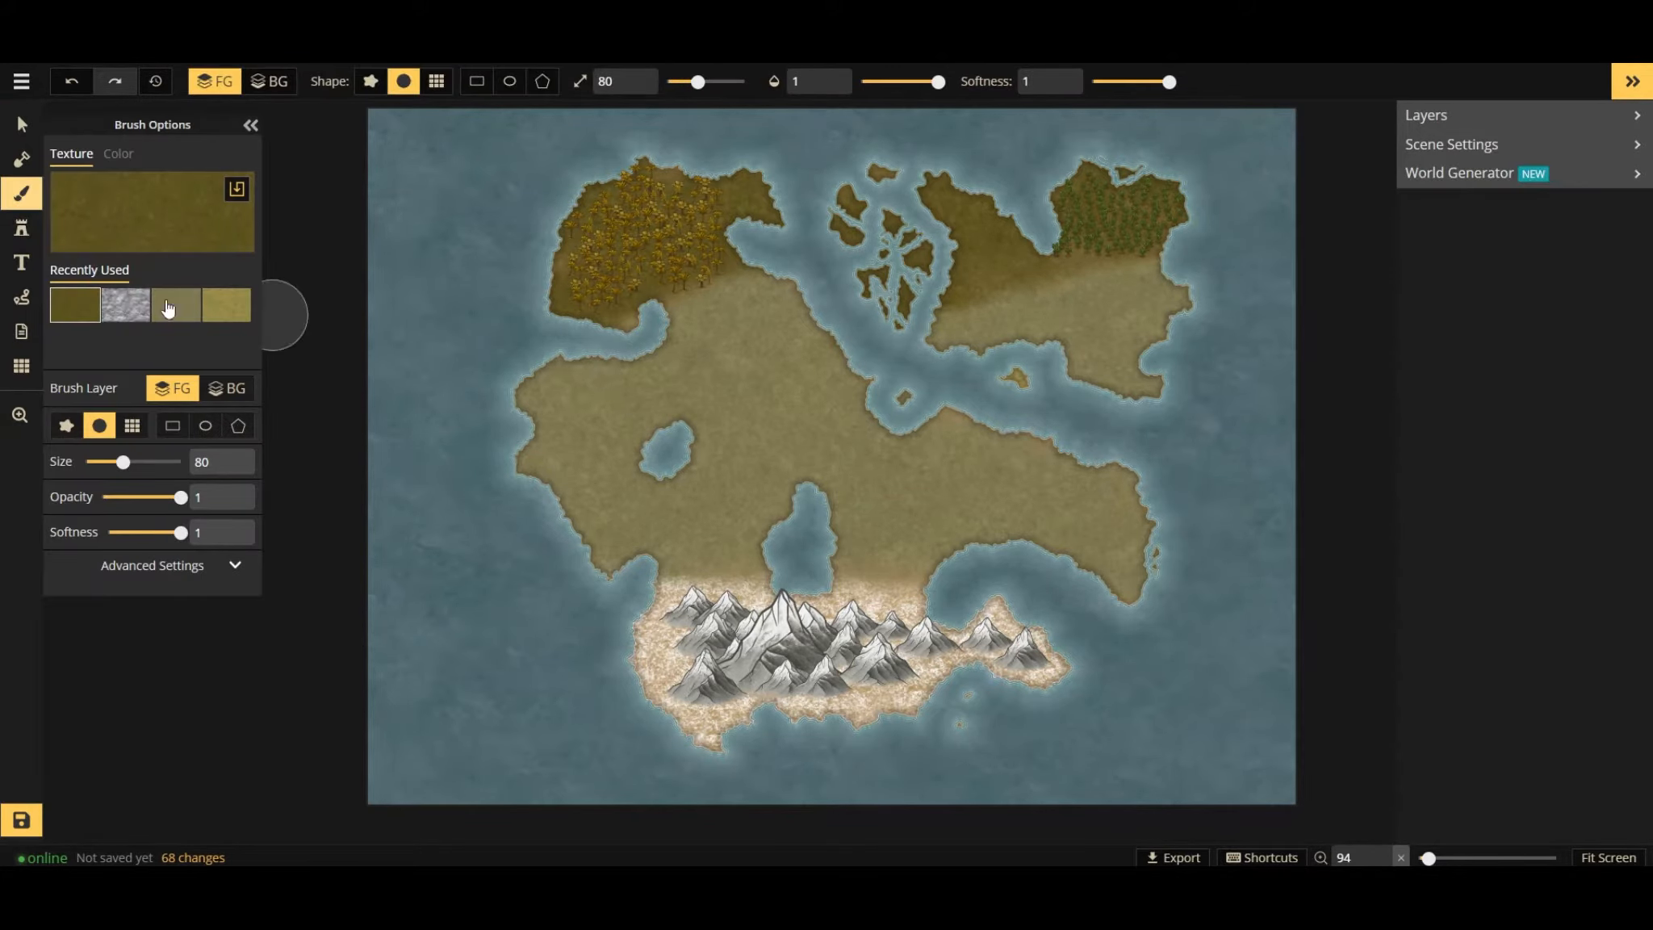
left_click(112, 232)
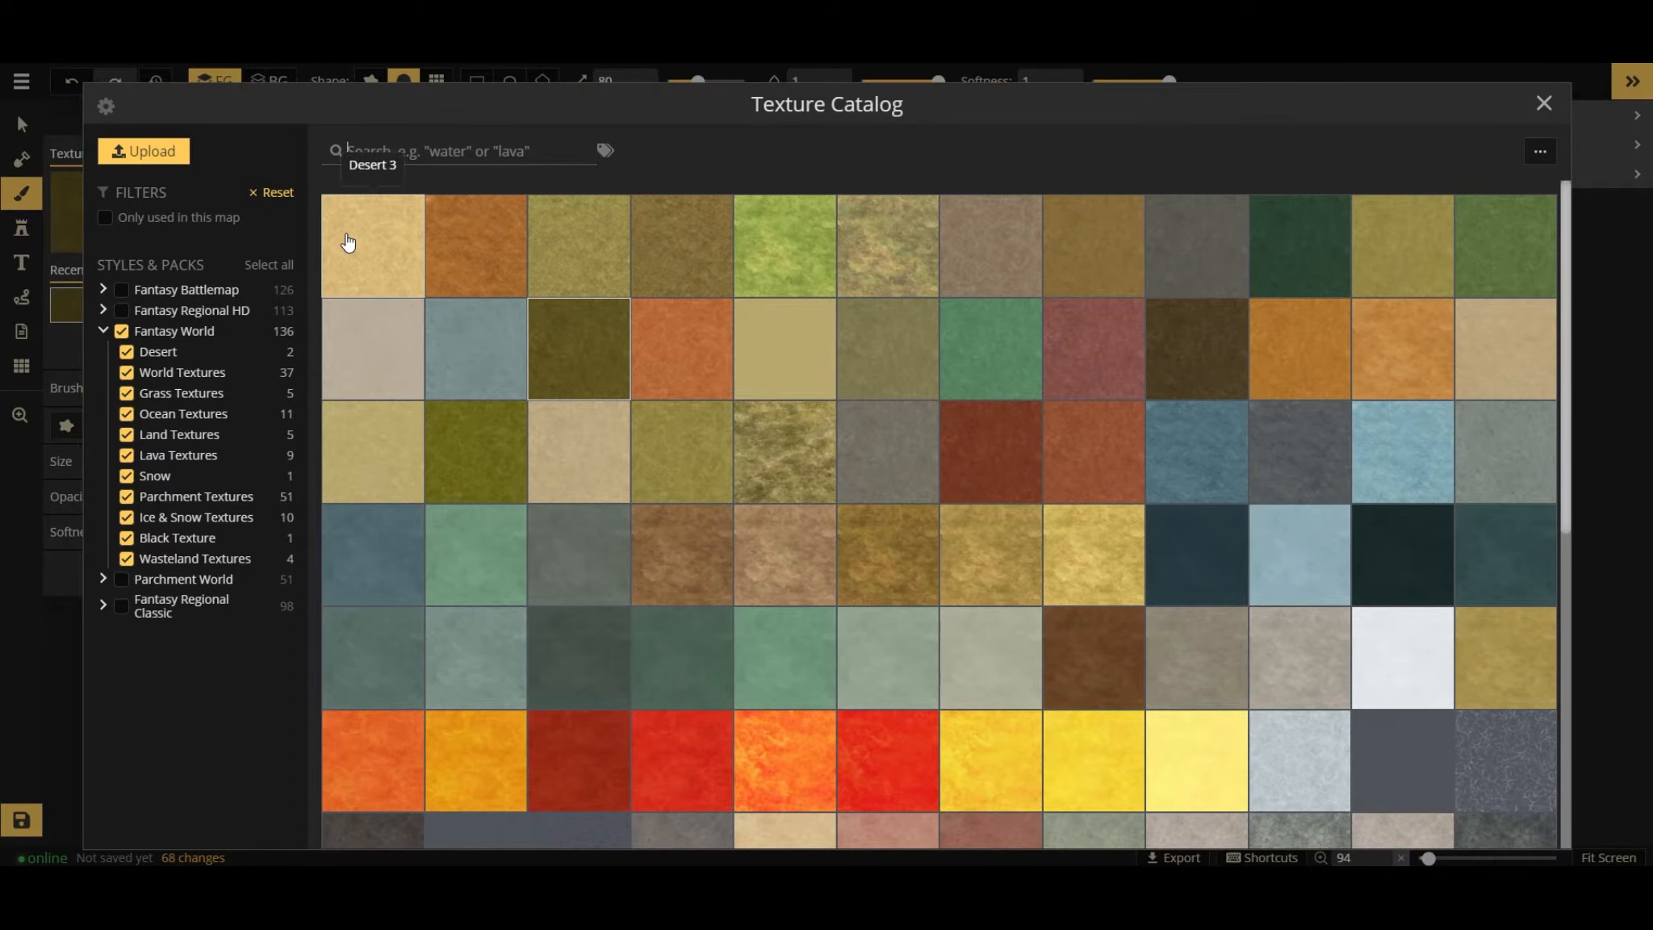
left_click(1086, 546)
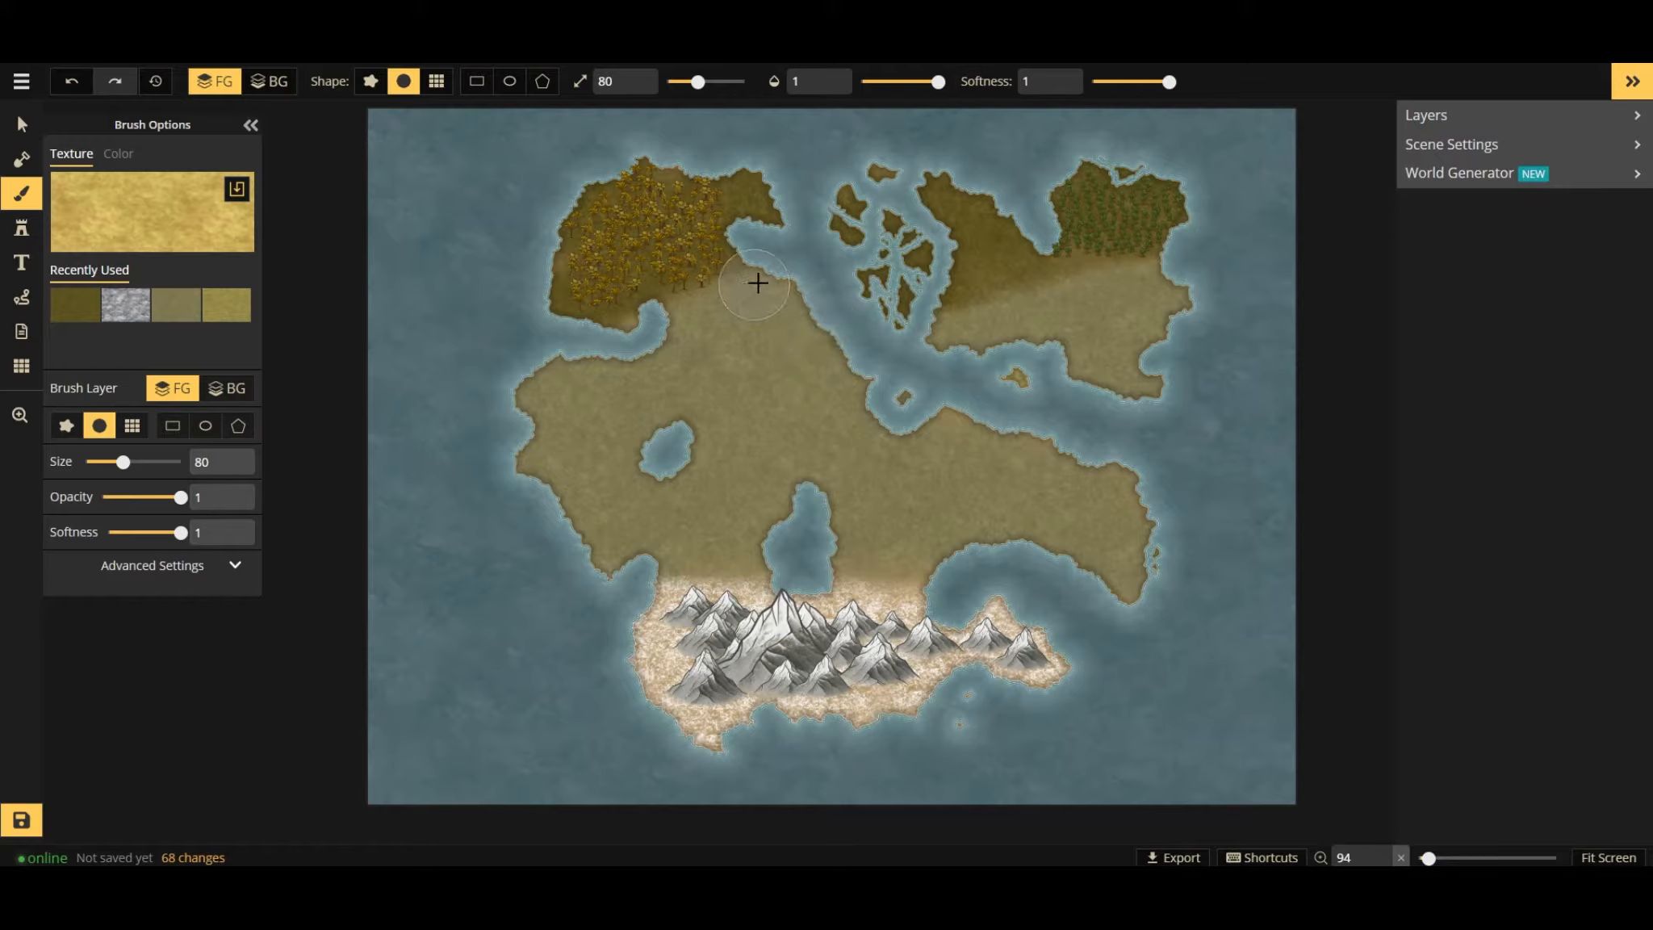
left_click_drag(696, 83, 680, 83)
left_click_drag(1164, 81, 1151, 81)
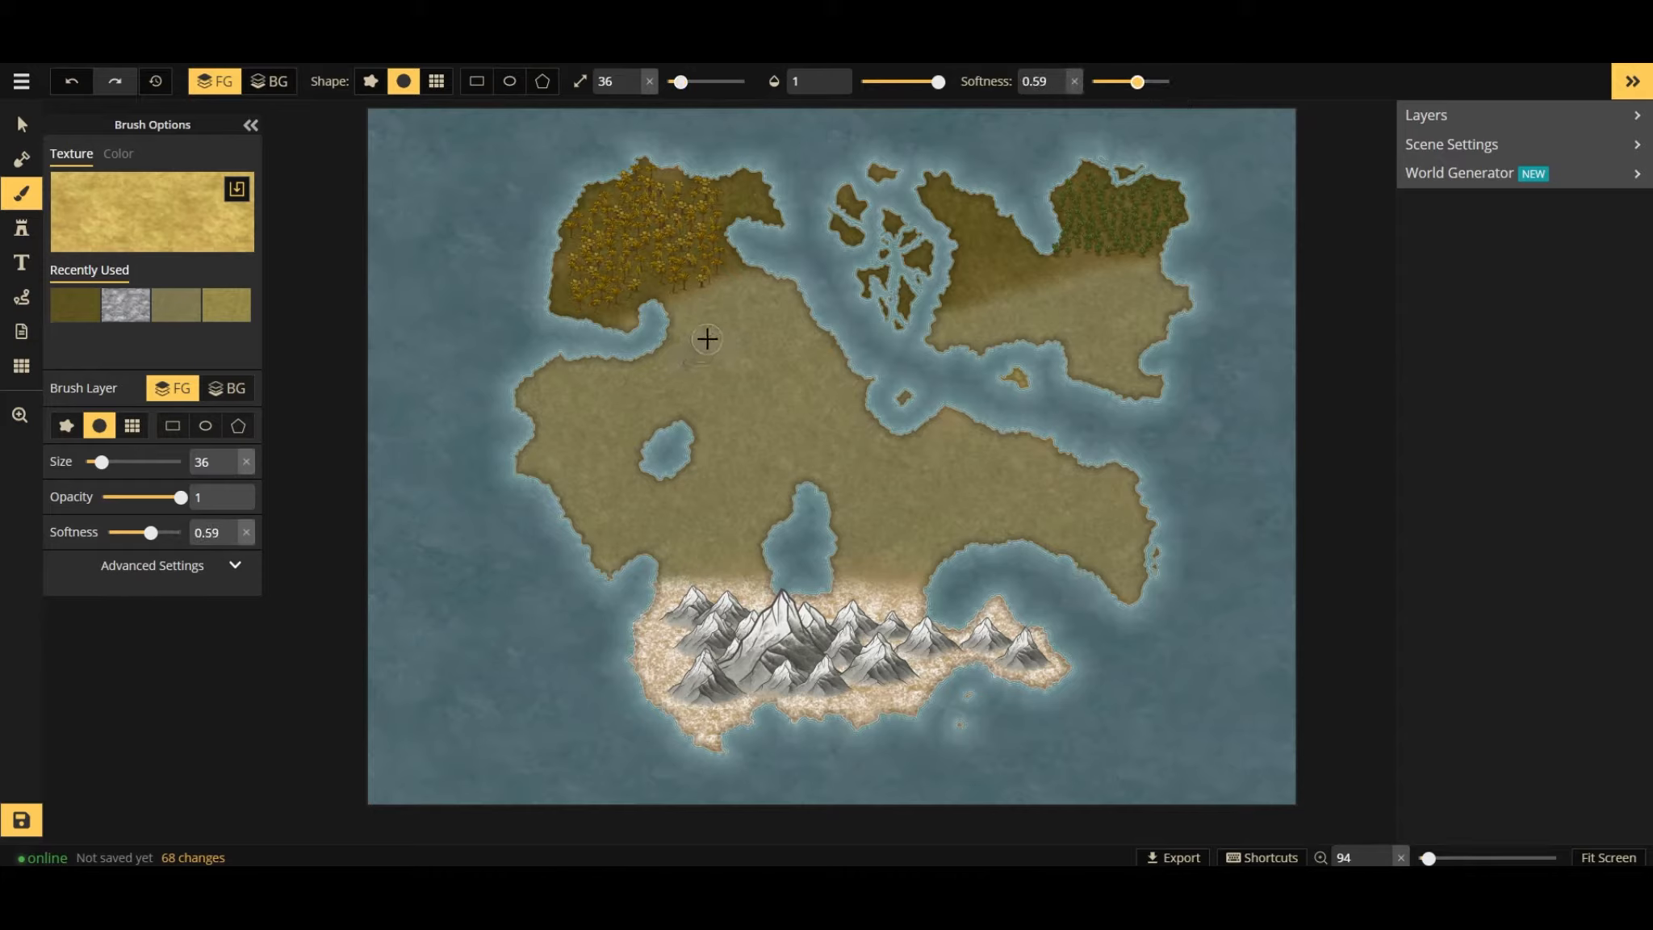
left_click_drag(685, 80, 674, 83)
Undo a full-opacity test stroke, set the brush opacity to 0.47, and paint five curved golden bands southeast of the palm forest.
left_click_drag(695, 327, 770, 311)
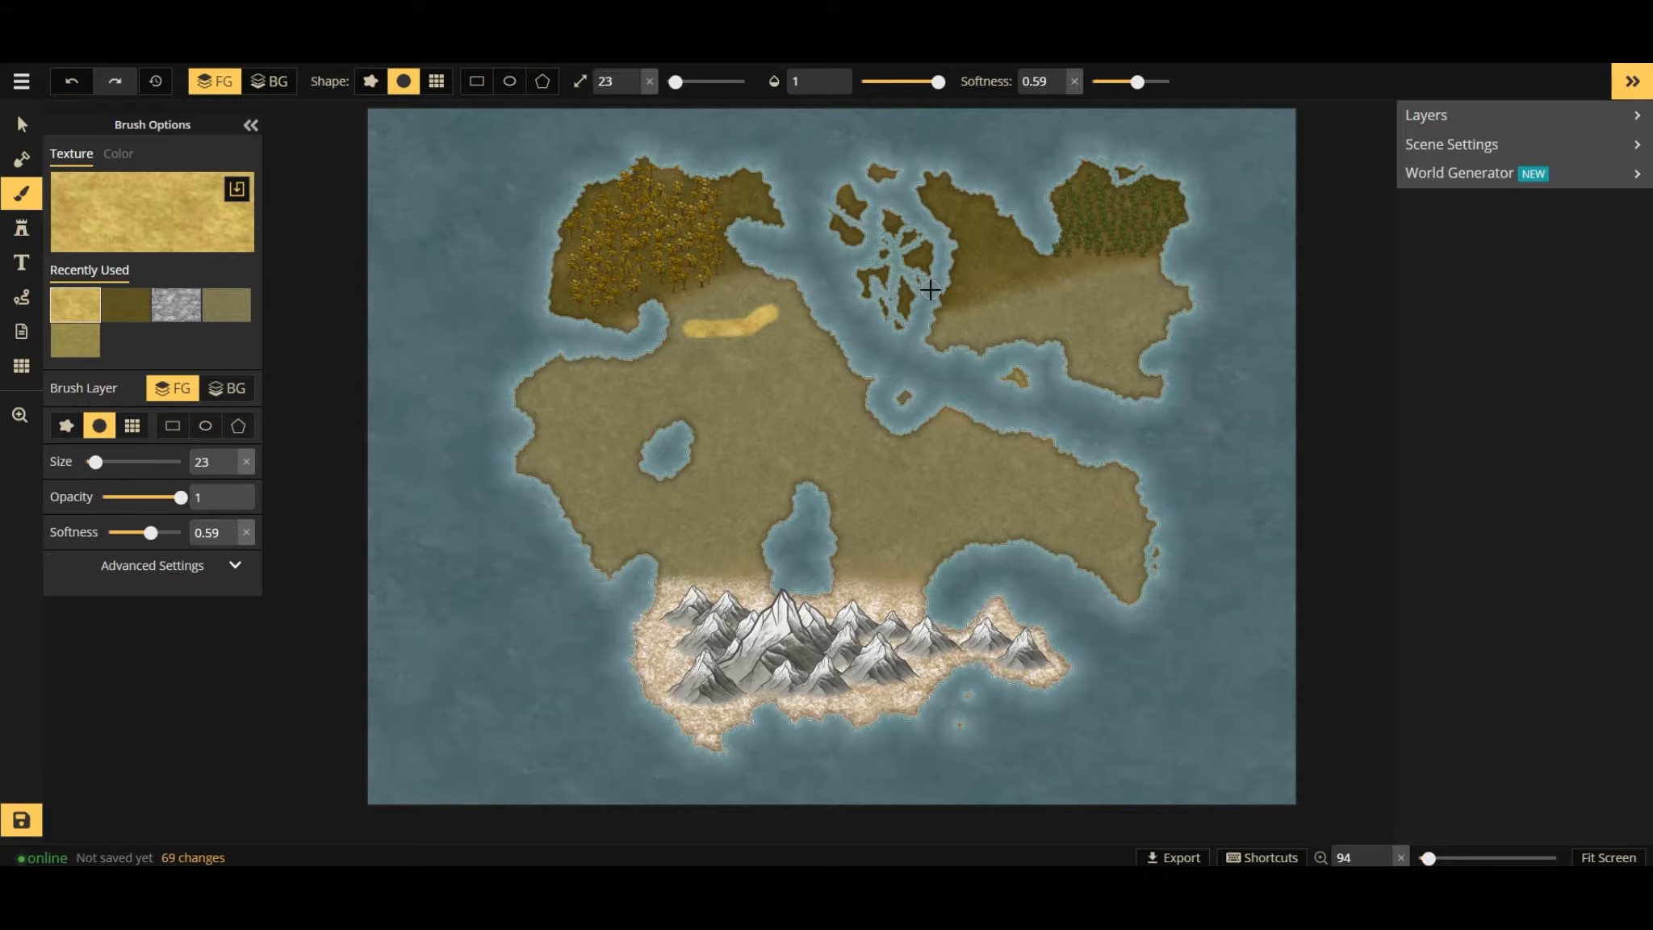
key("ctrl+z")
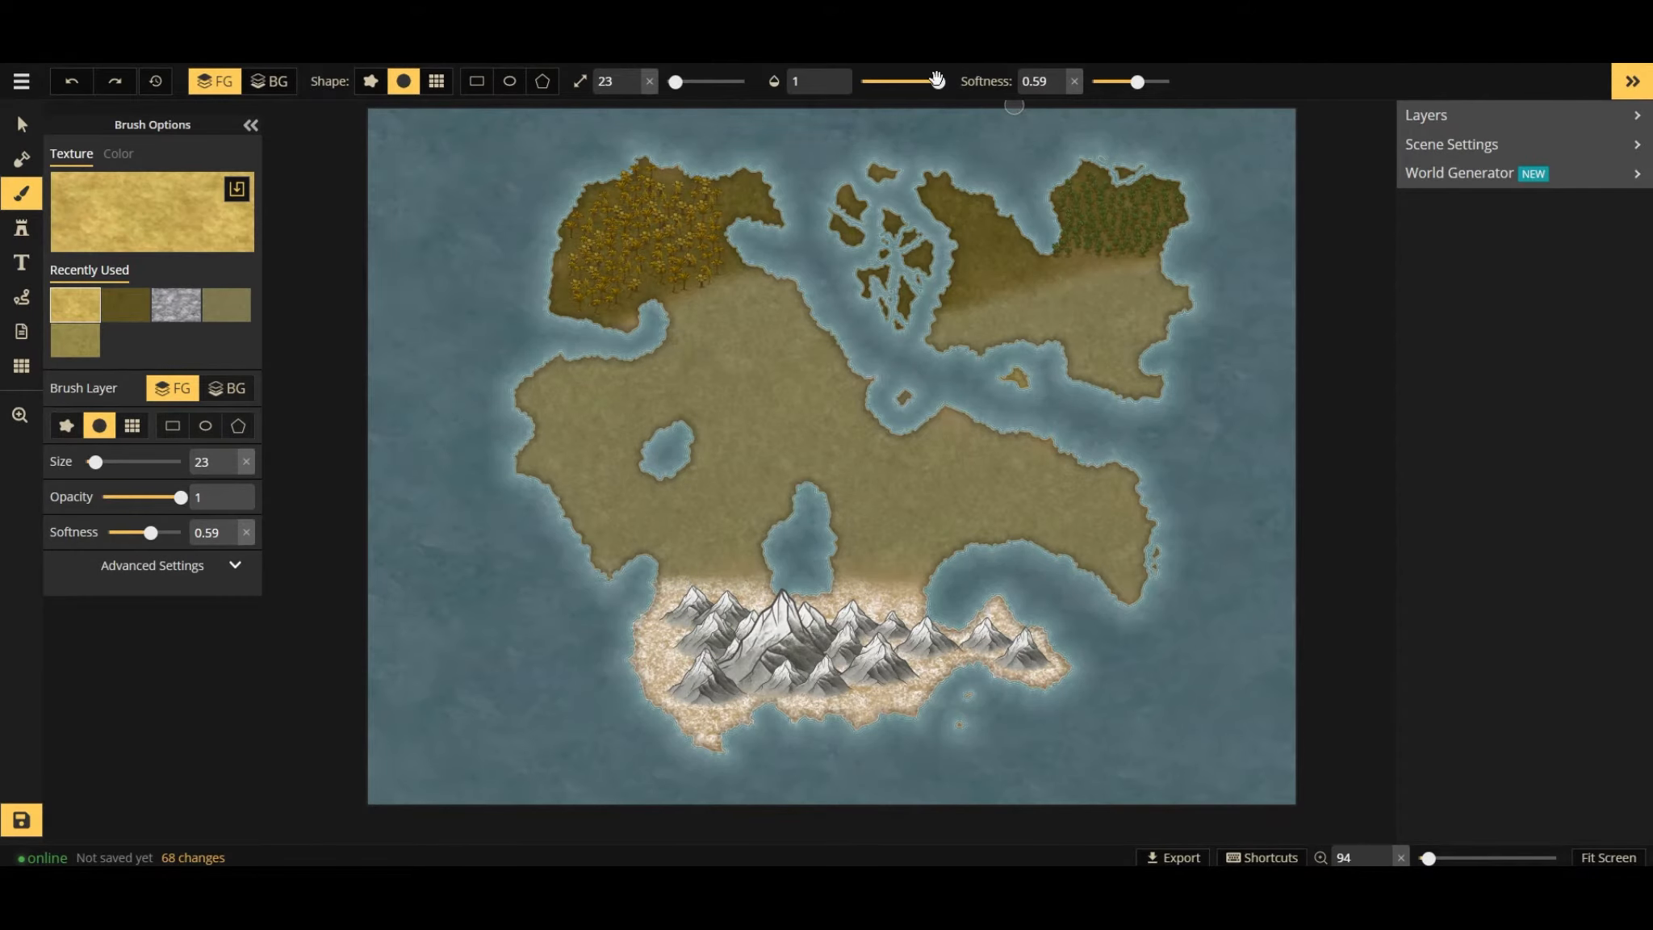
left_click_drag(936, 81, 890, 92)
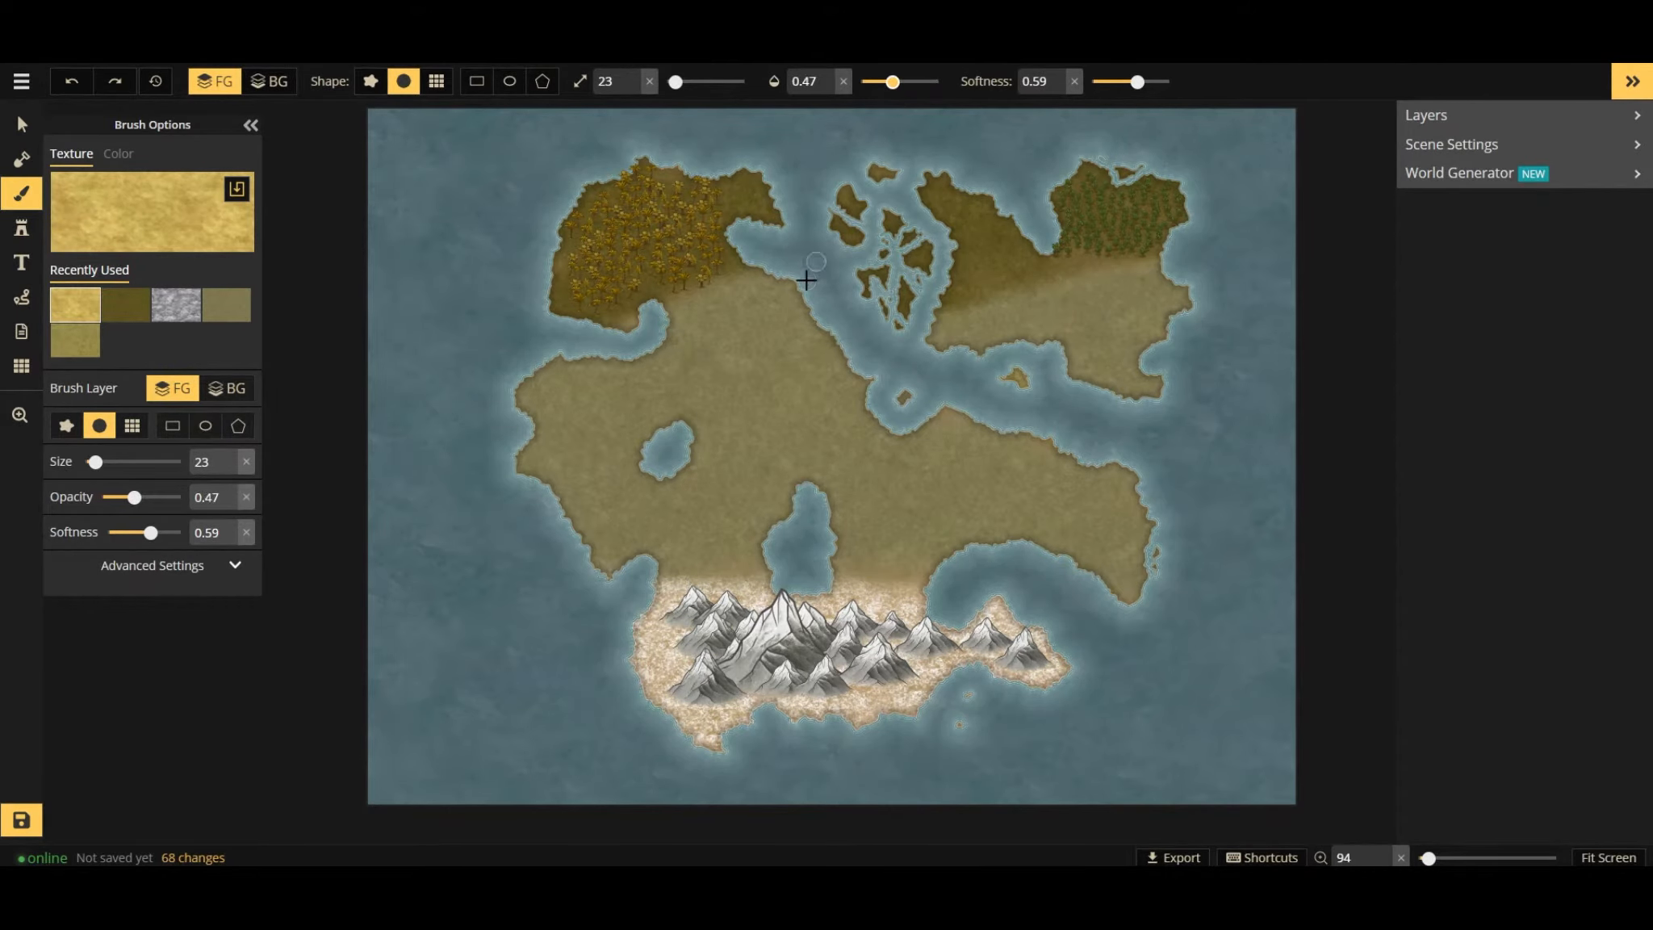
mouse_move(682, 349)
left_mouse_down()
mouse_move(781, 313)
mouse_move(741, 371)
mouse_move(810, 340)
mouse_move(784, 397)
mouse_move(815, 379)
left_mouse_up()
left_click_drag(728, 460, 833, 420)
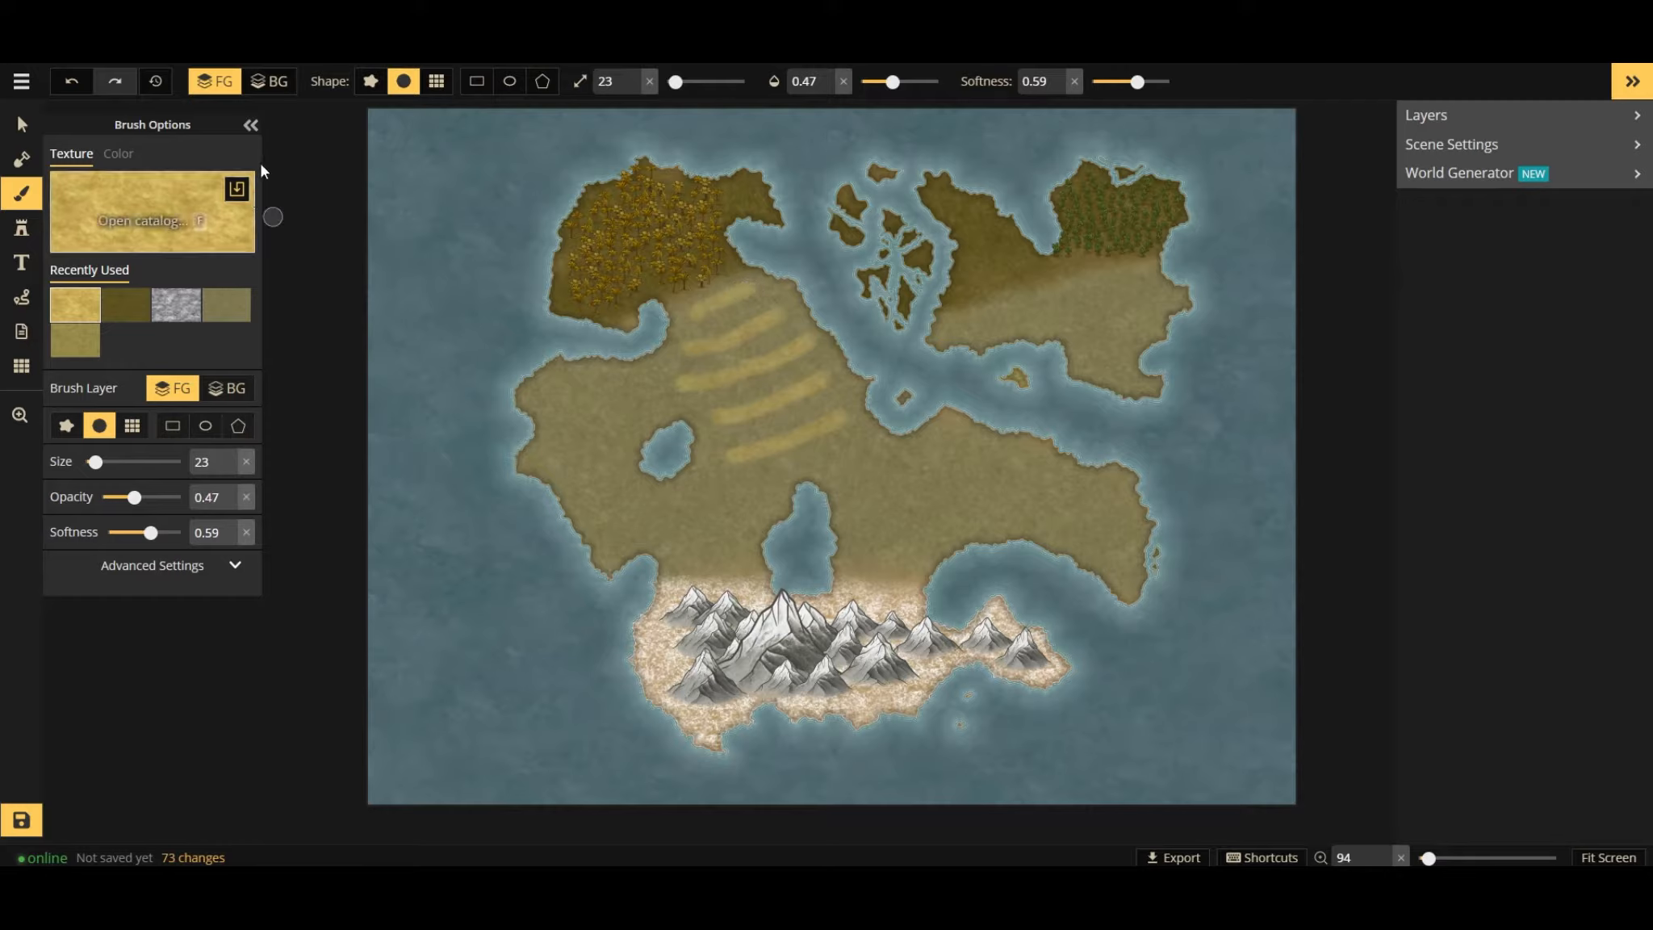
left_click(252, 125)
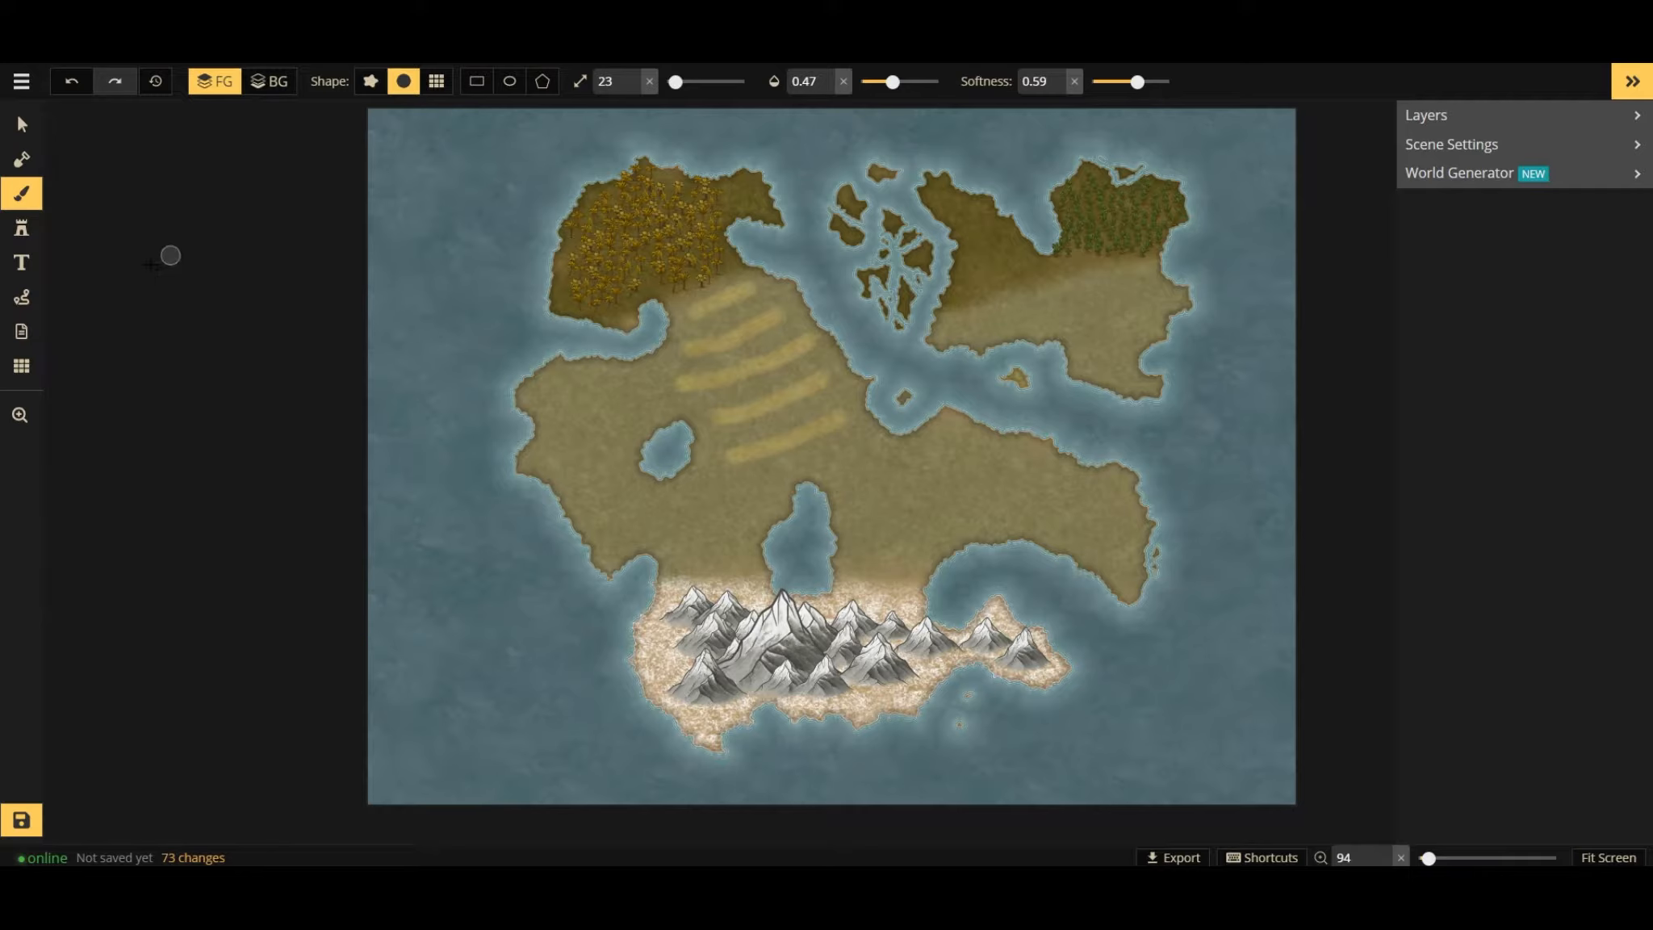
Choose the green Hills set with fill area 0 and size 334, and place one hill north of the western snowy peaks.
left_click(22, 229)
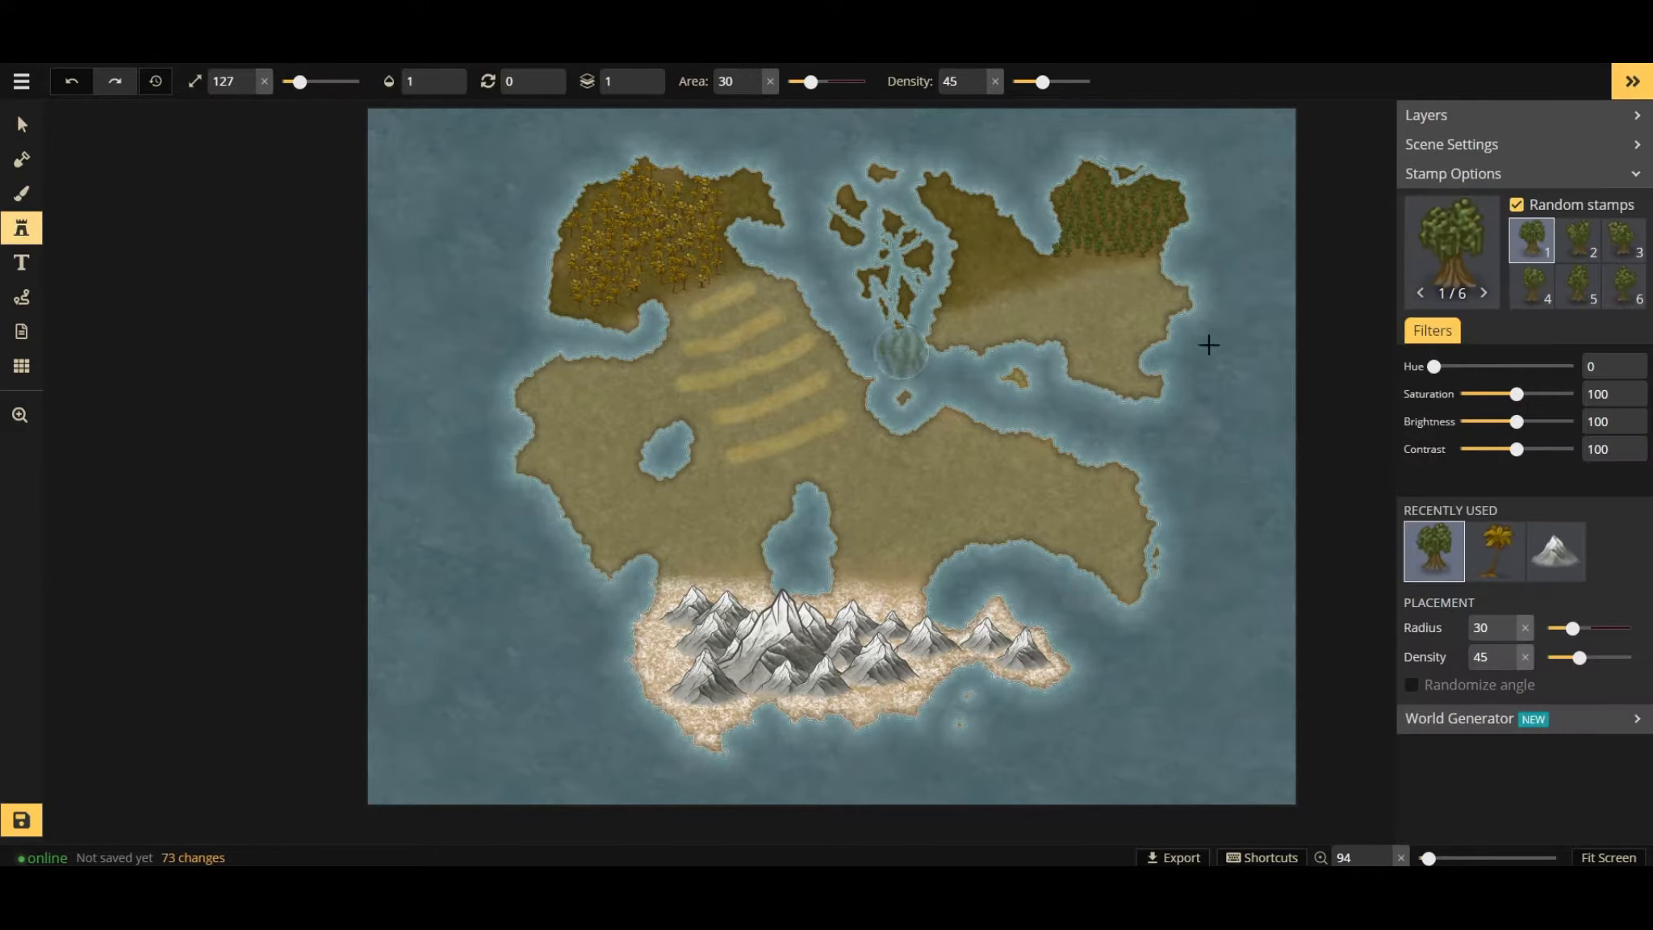
left_click(1409, 241)
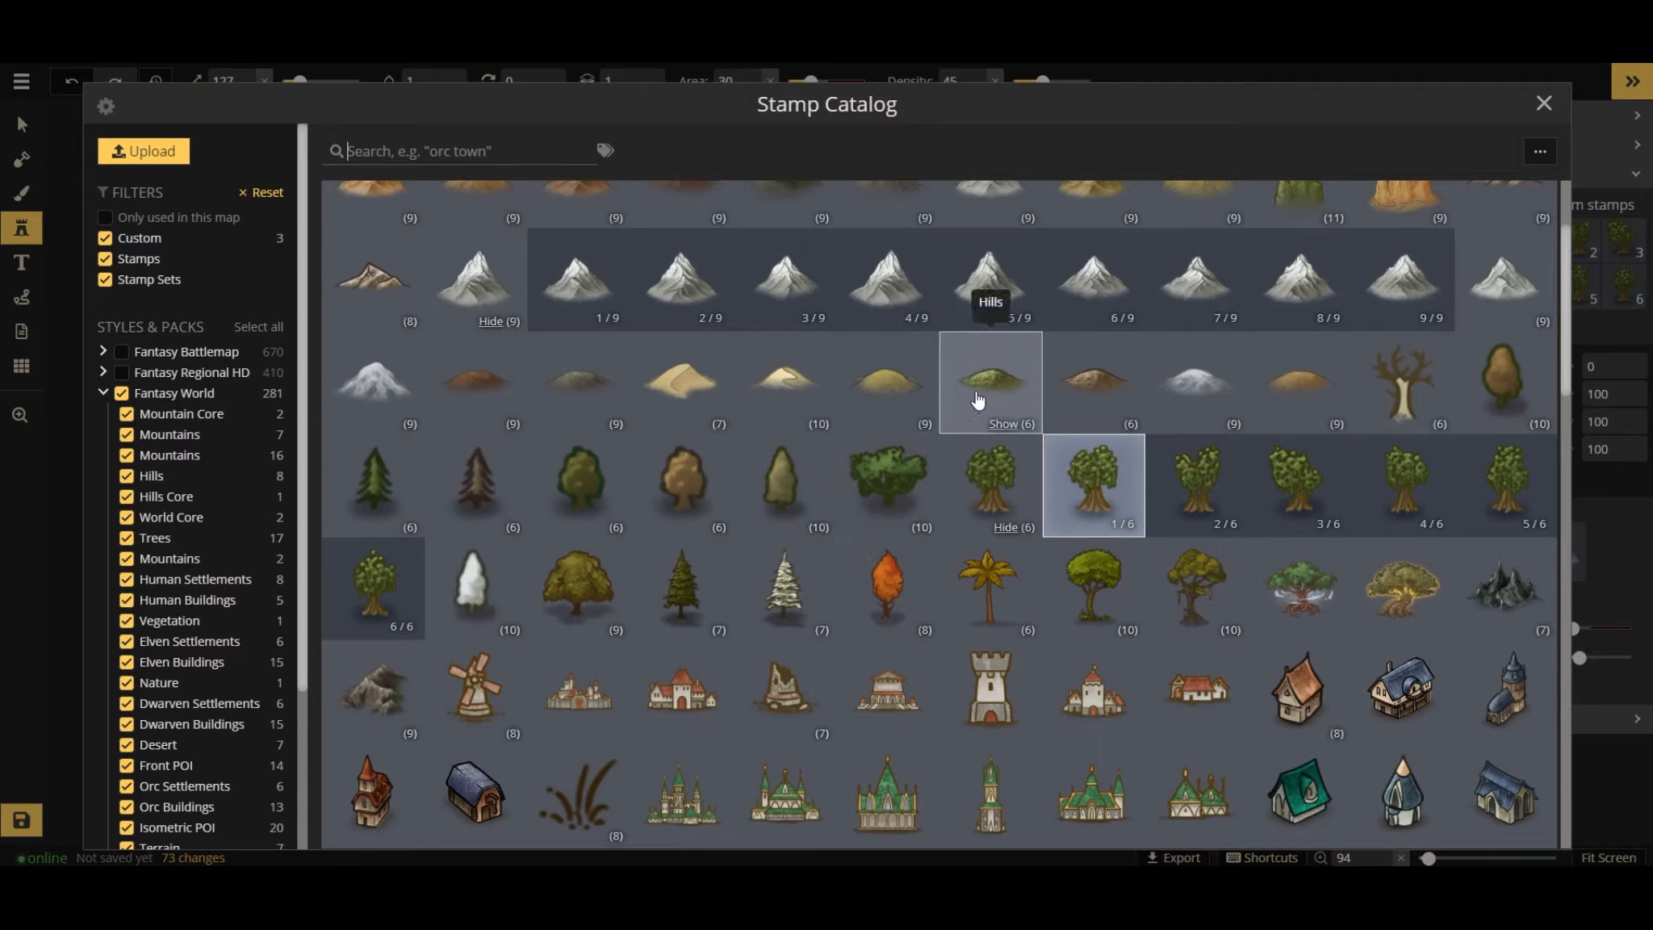
left_click(1003, 369)
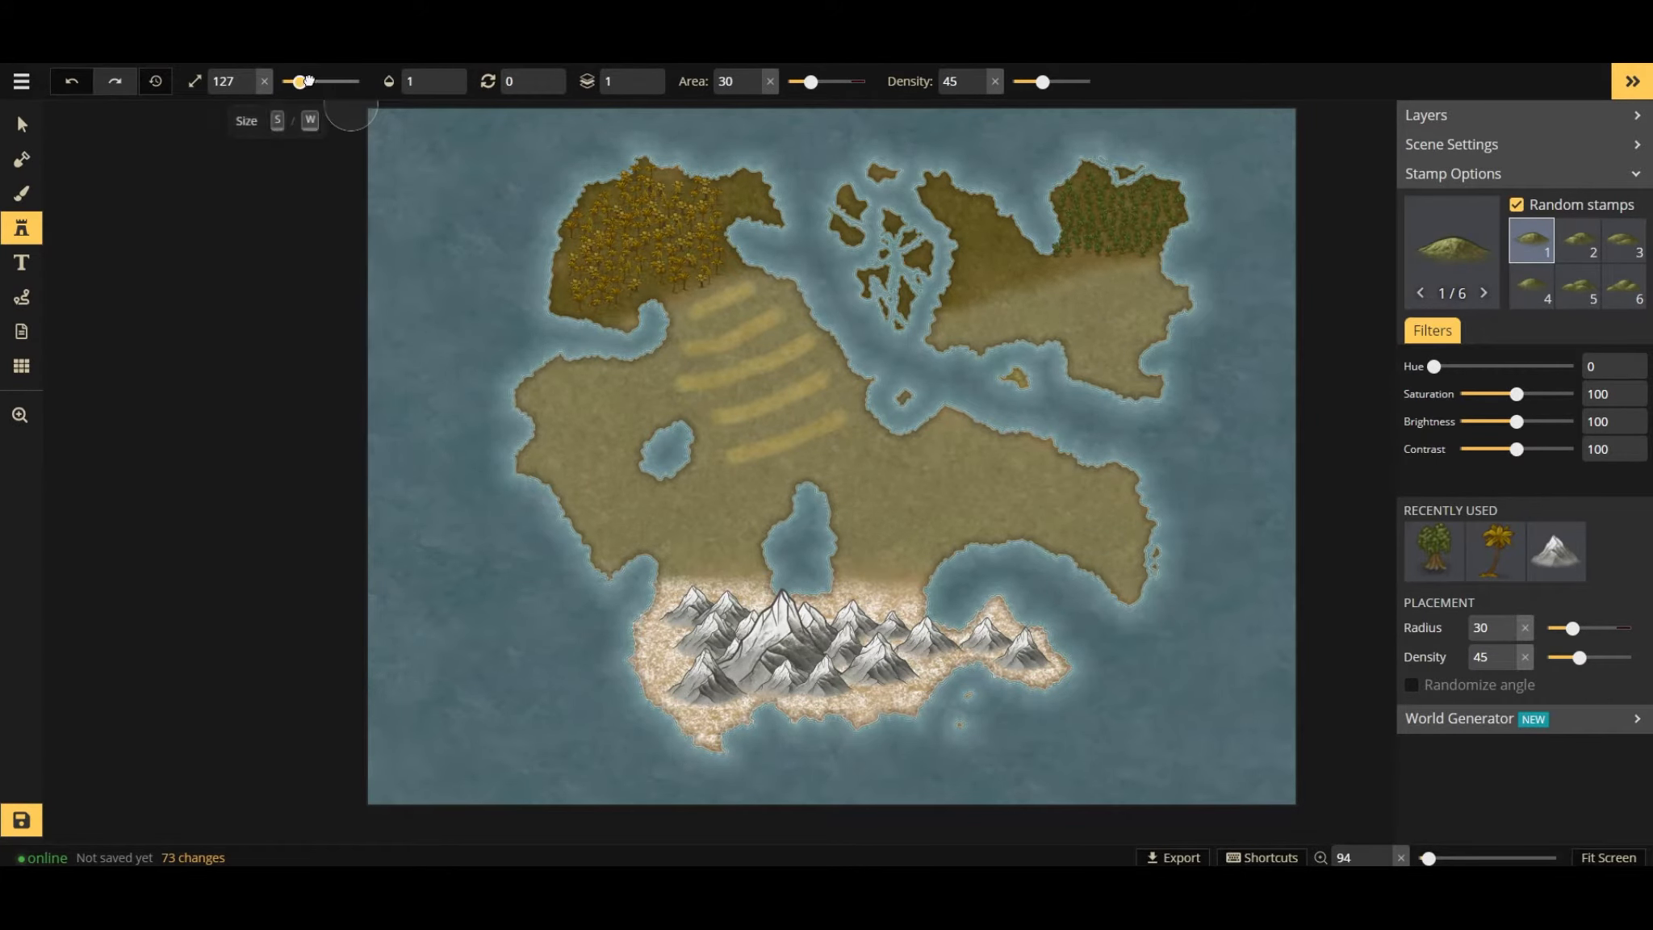
left_click_drag(300, 81, 320, 81)
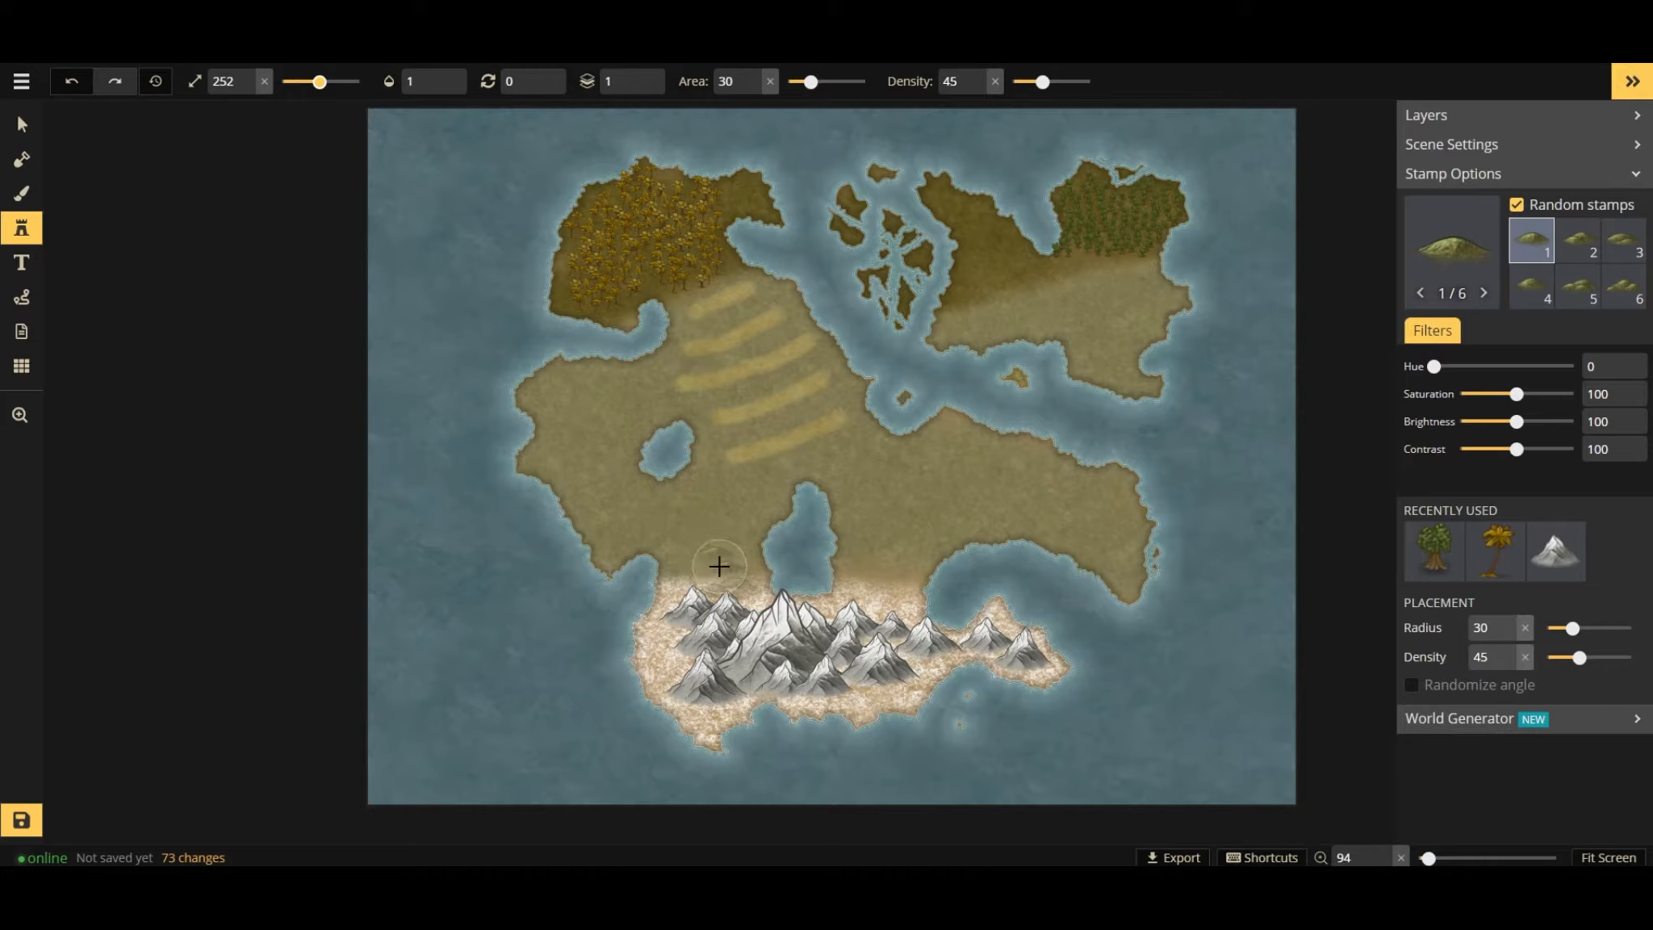
left_click_drag(810, 82, 787, 81)
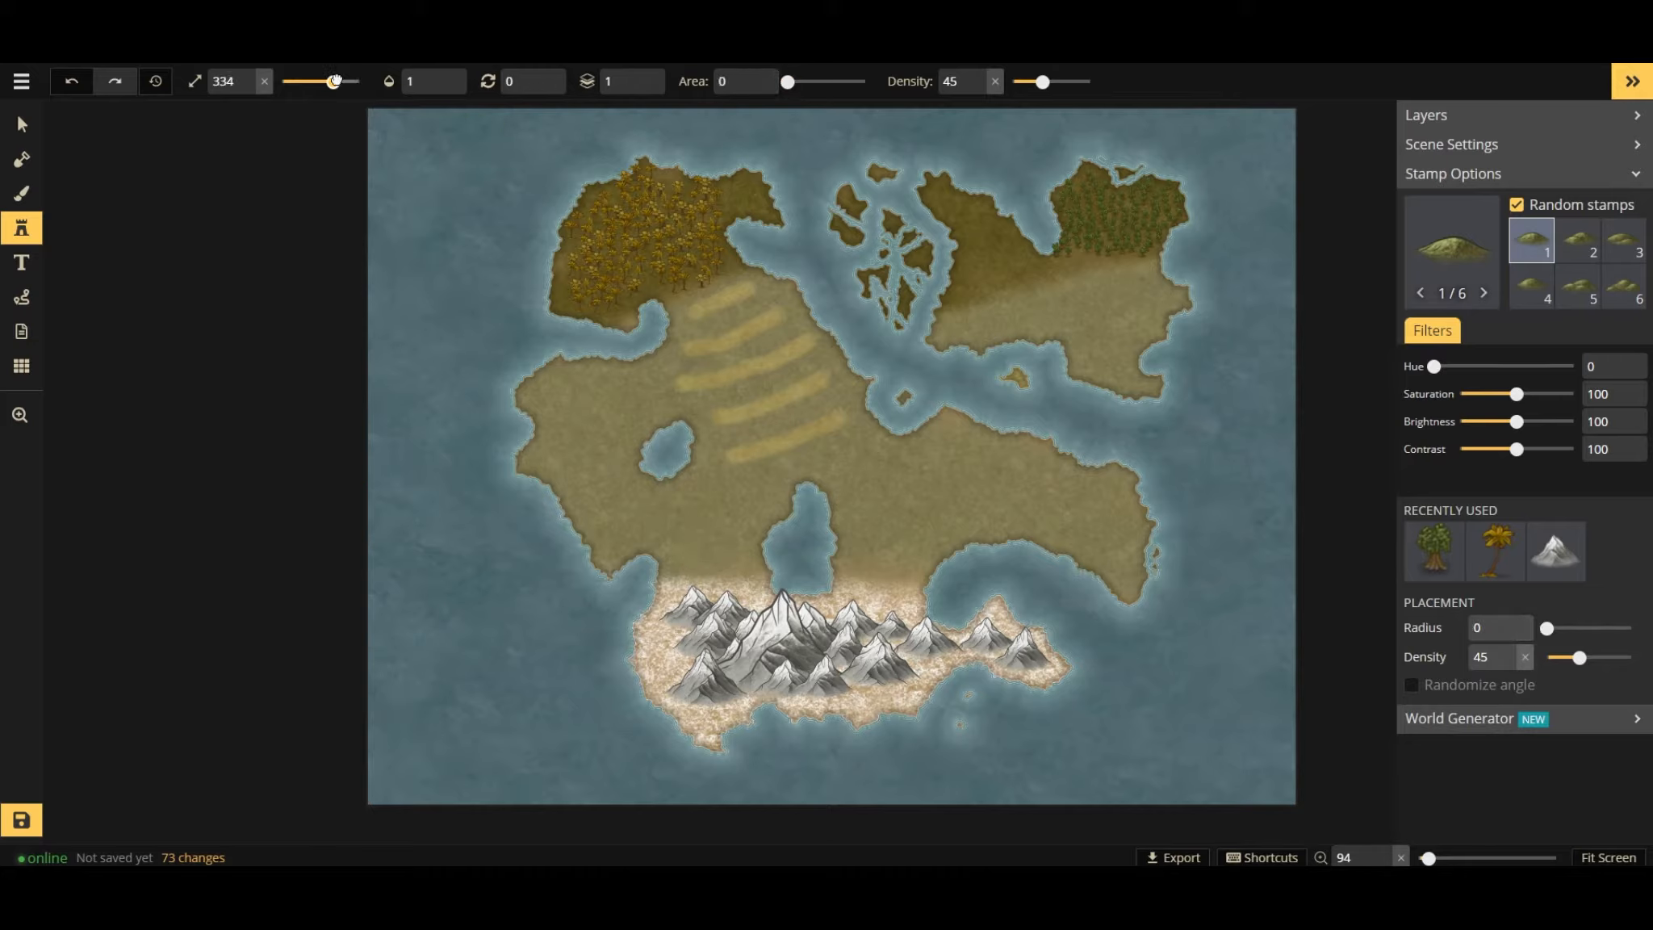
left_click(692, 574)
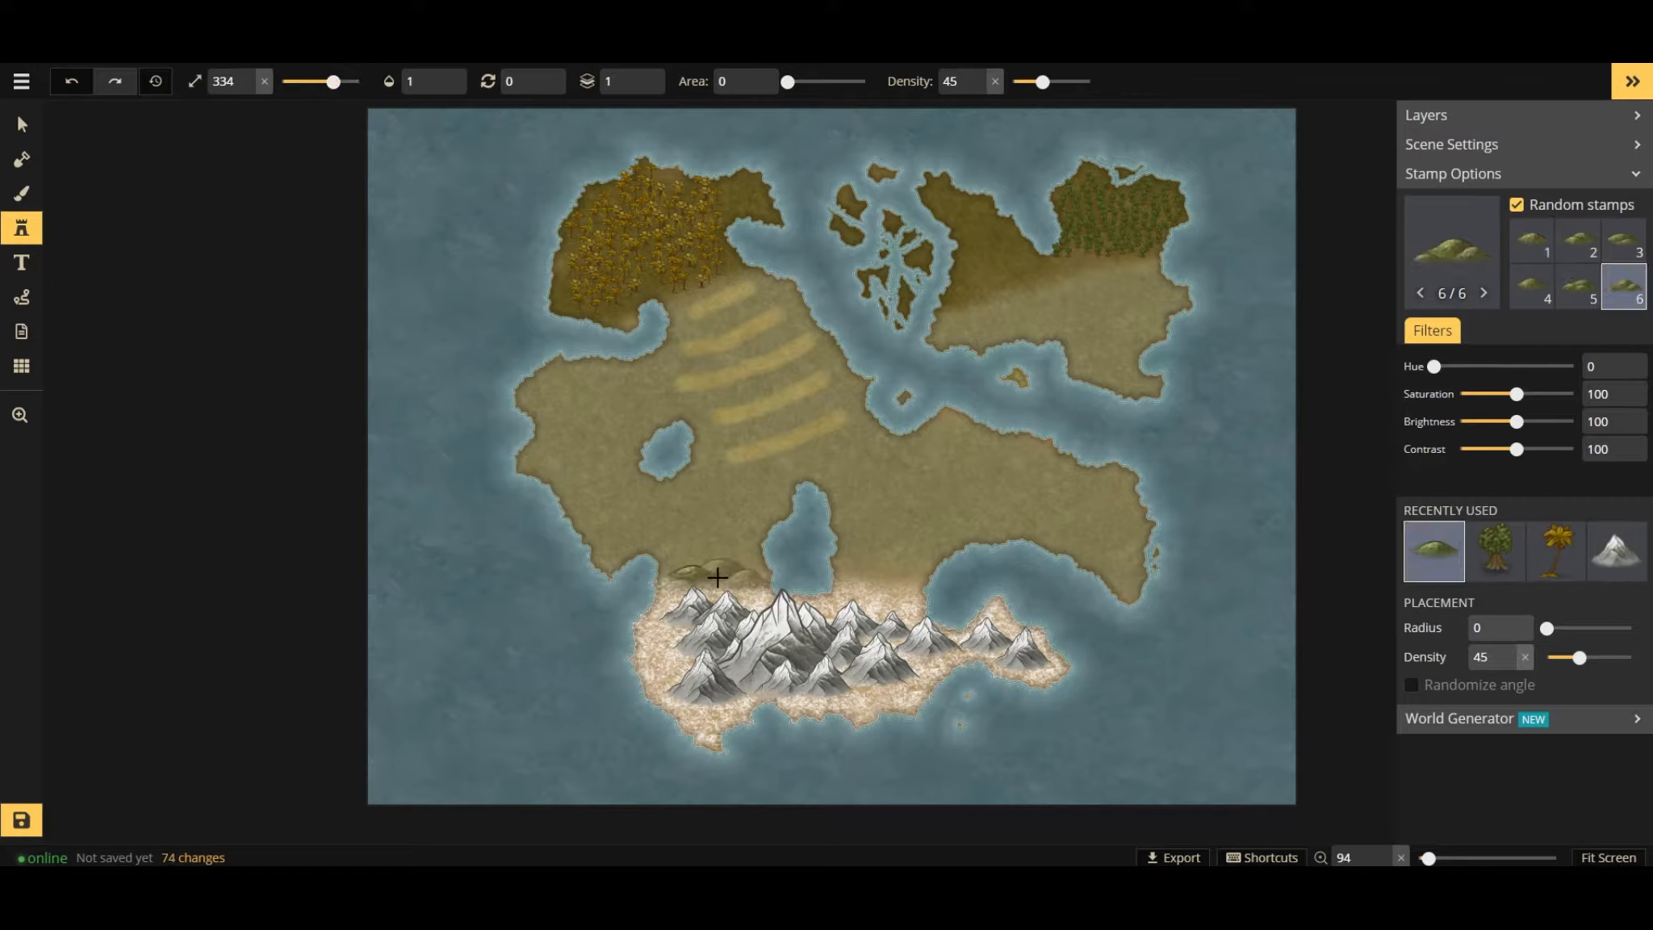
Set the stamp size to 154 and scatter smaller hills around the large hill, down to the edge of the western snowy peaks.
left_click_drag(318, 85, 305, 84)
left_click(727, 574)
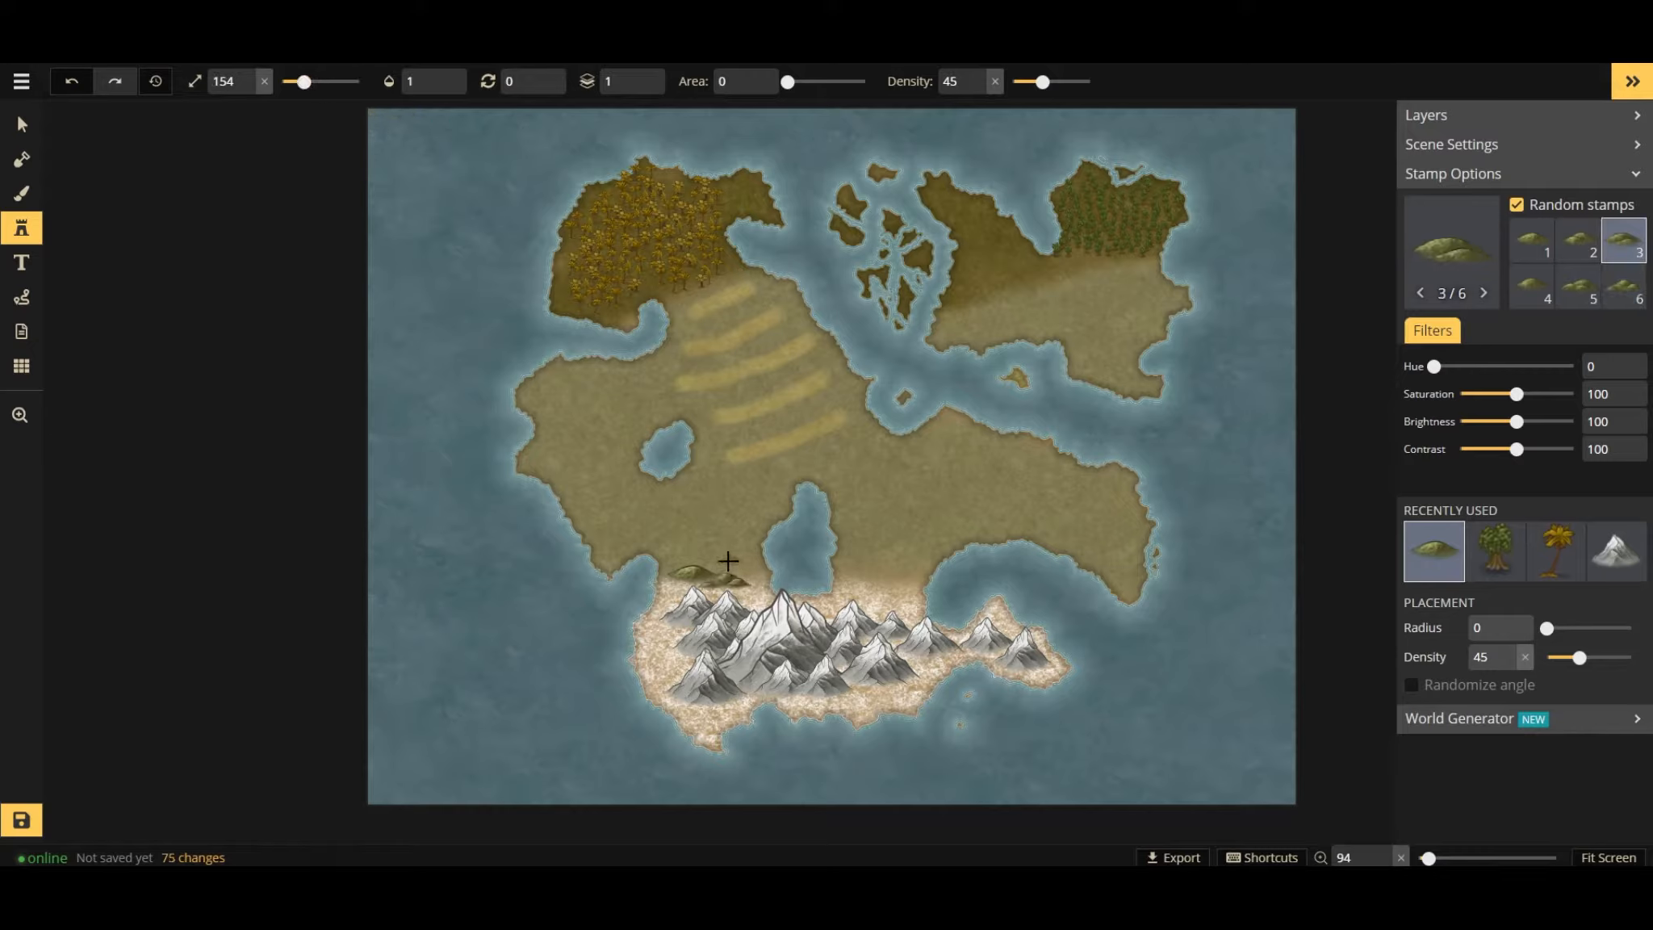
left_click(726, 559)
left_click(695, 555)
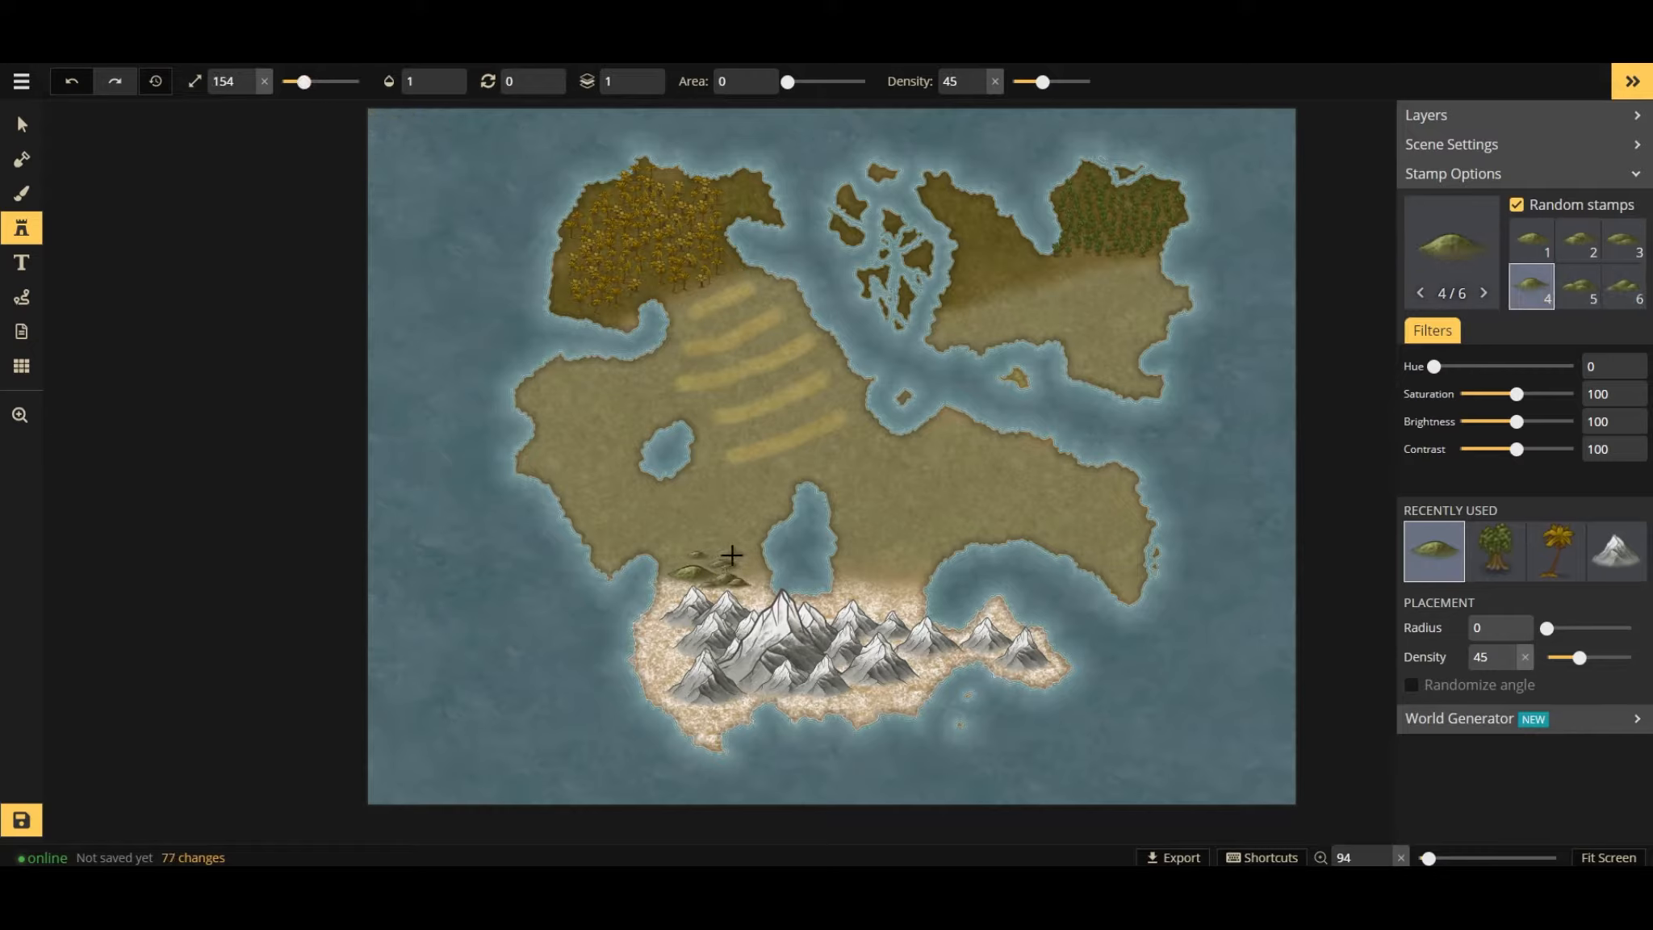
left_click(743, 558)
left_click(739, 581)
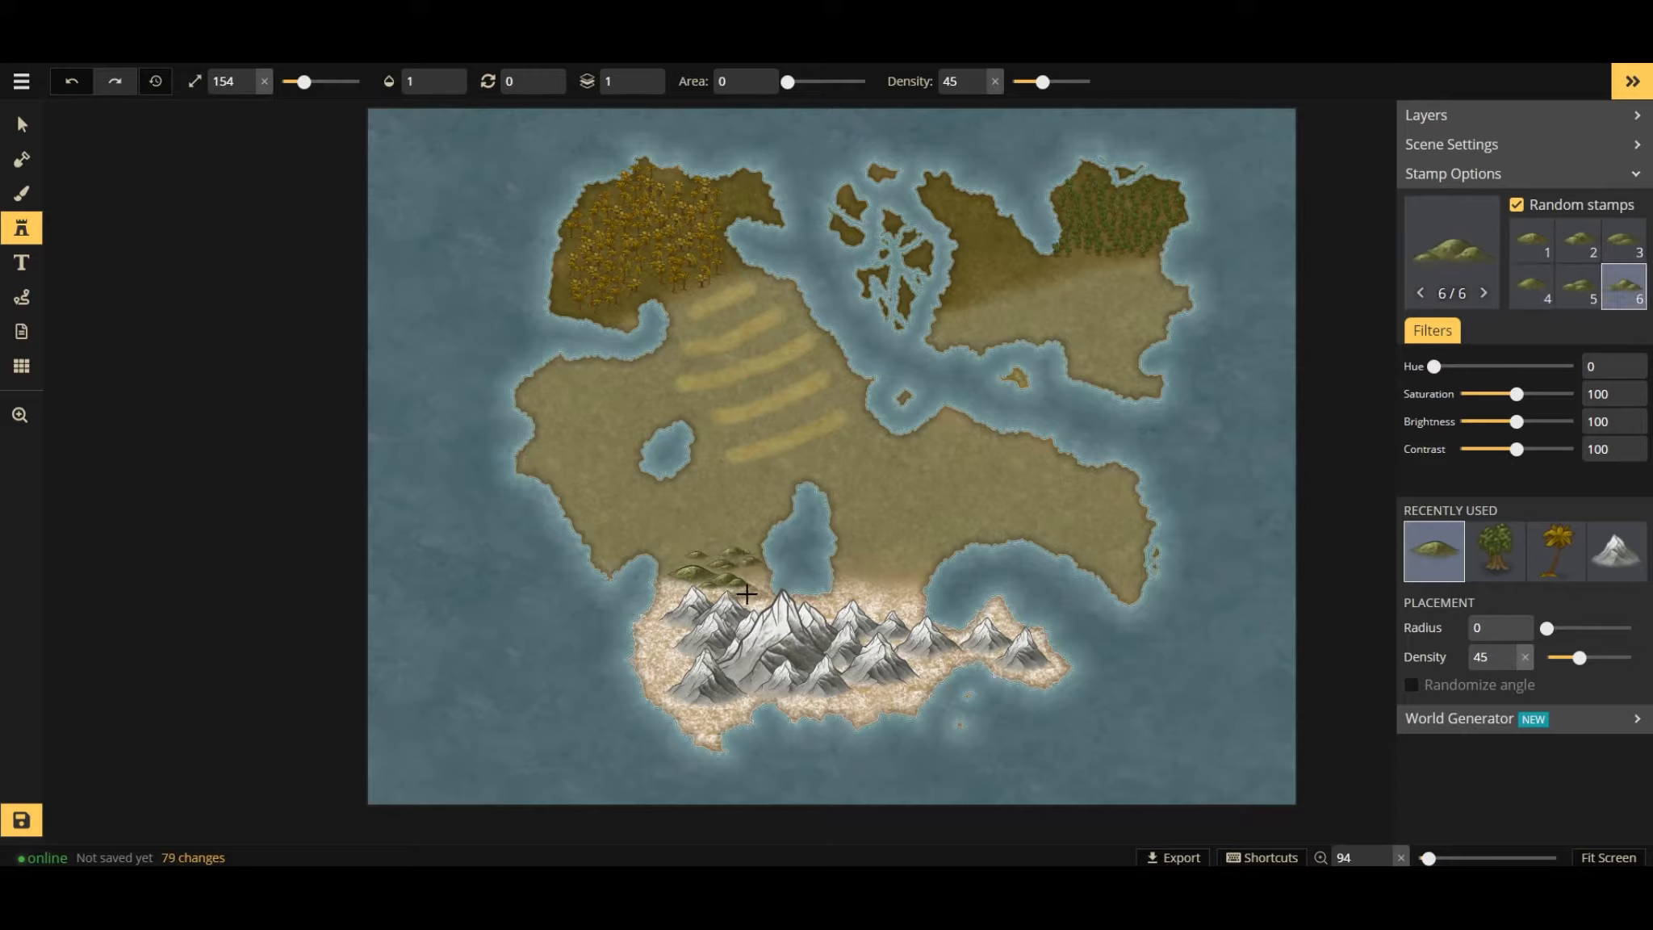
left_click(726, 615)
left_click(682, 592)
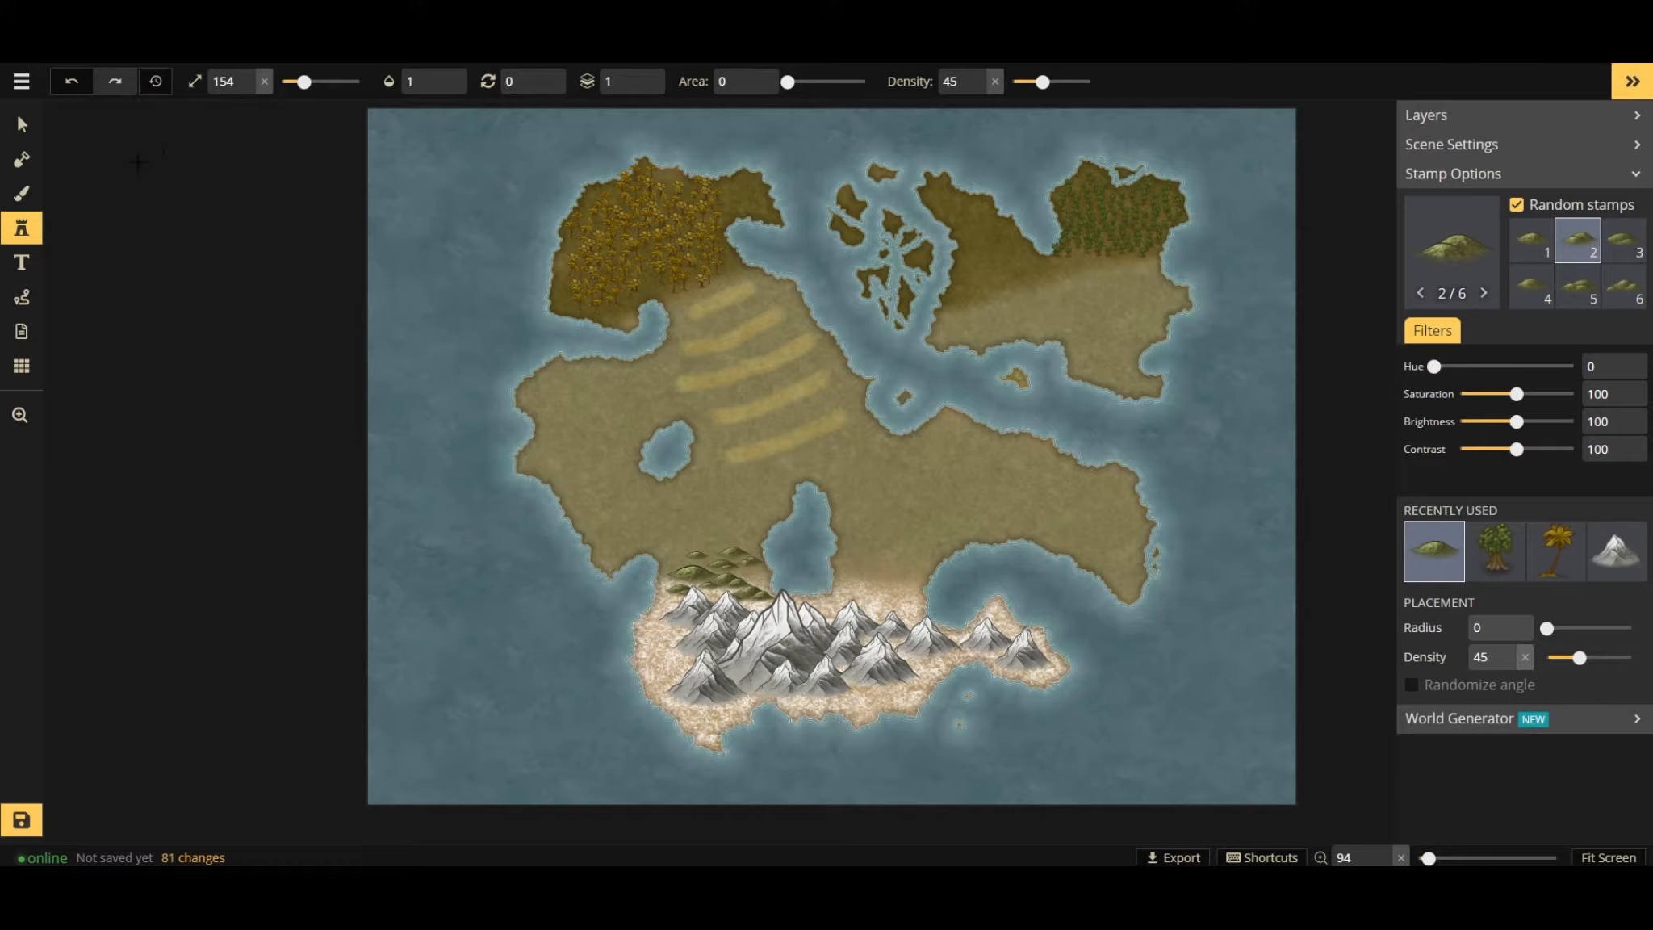
Place three more snow-capped mountains at size 127 along the northern edge of the snowy range, east of the inlet.
left_click(21, 123)
left_click(892, 625)
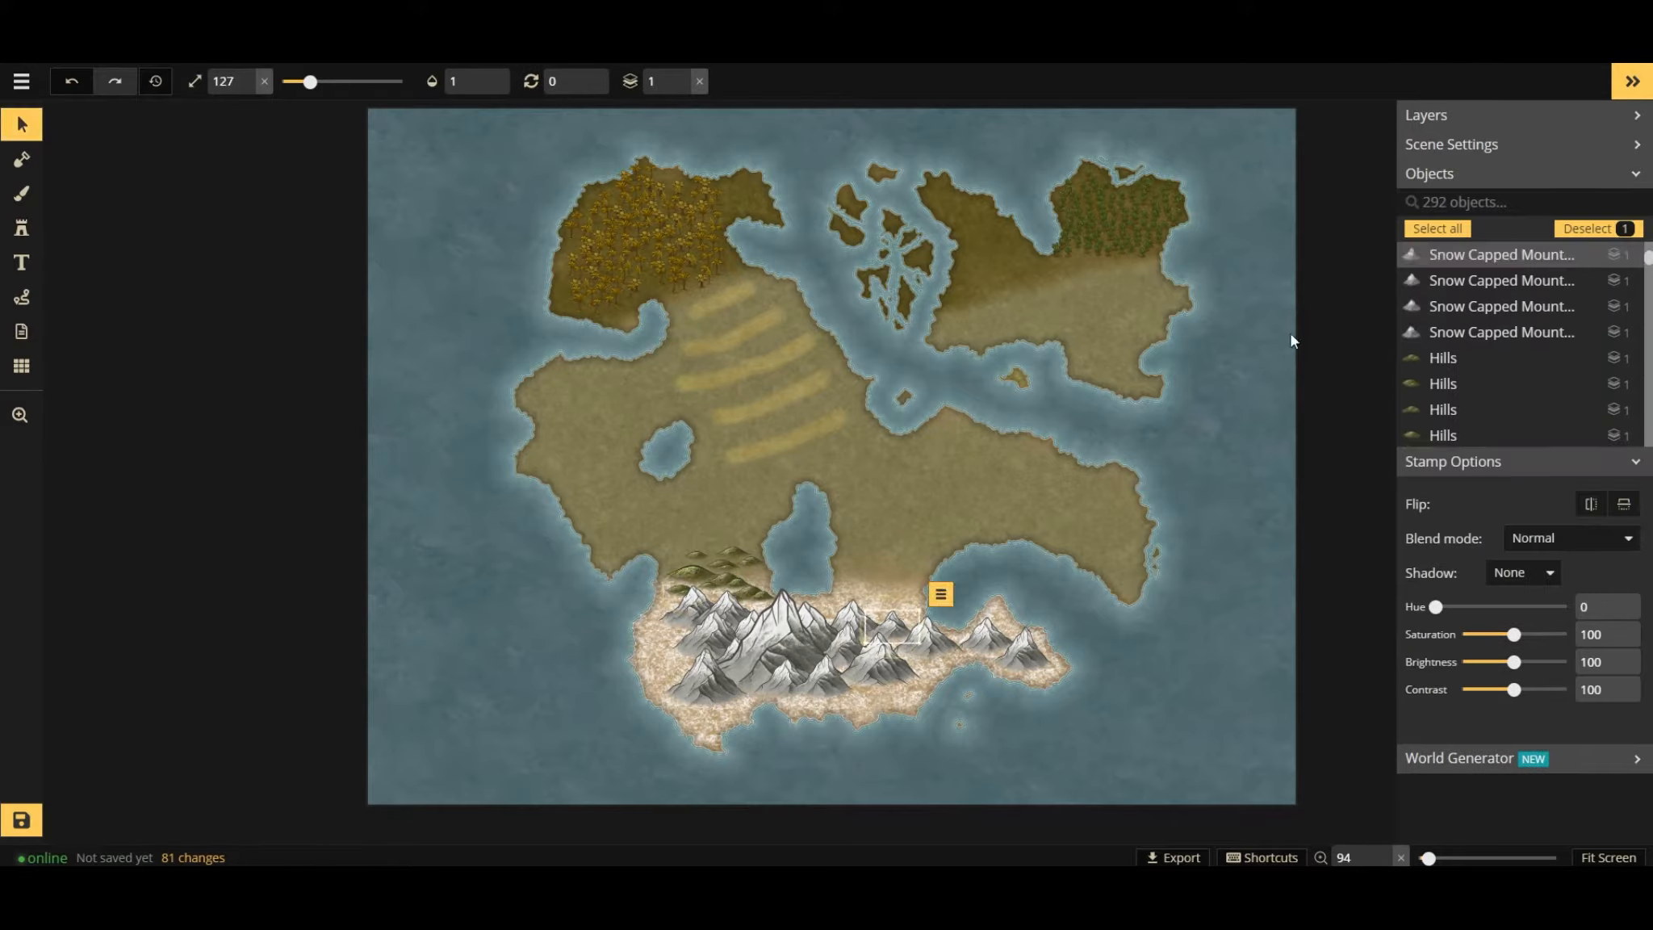
left_click(25, 229)
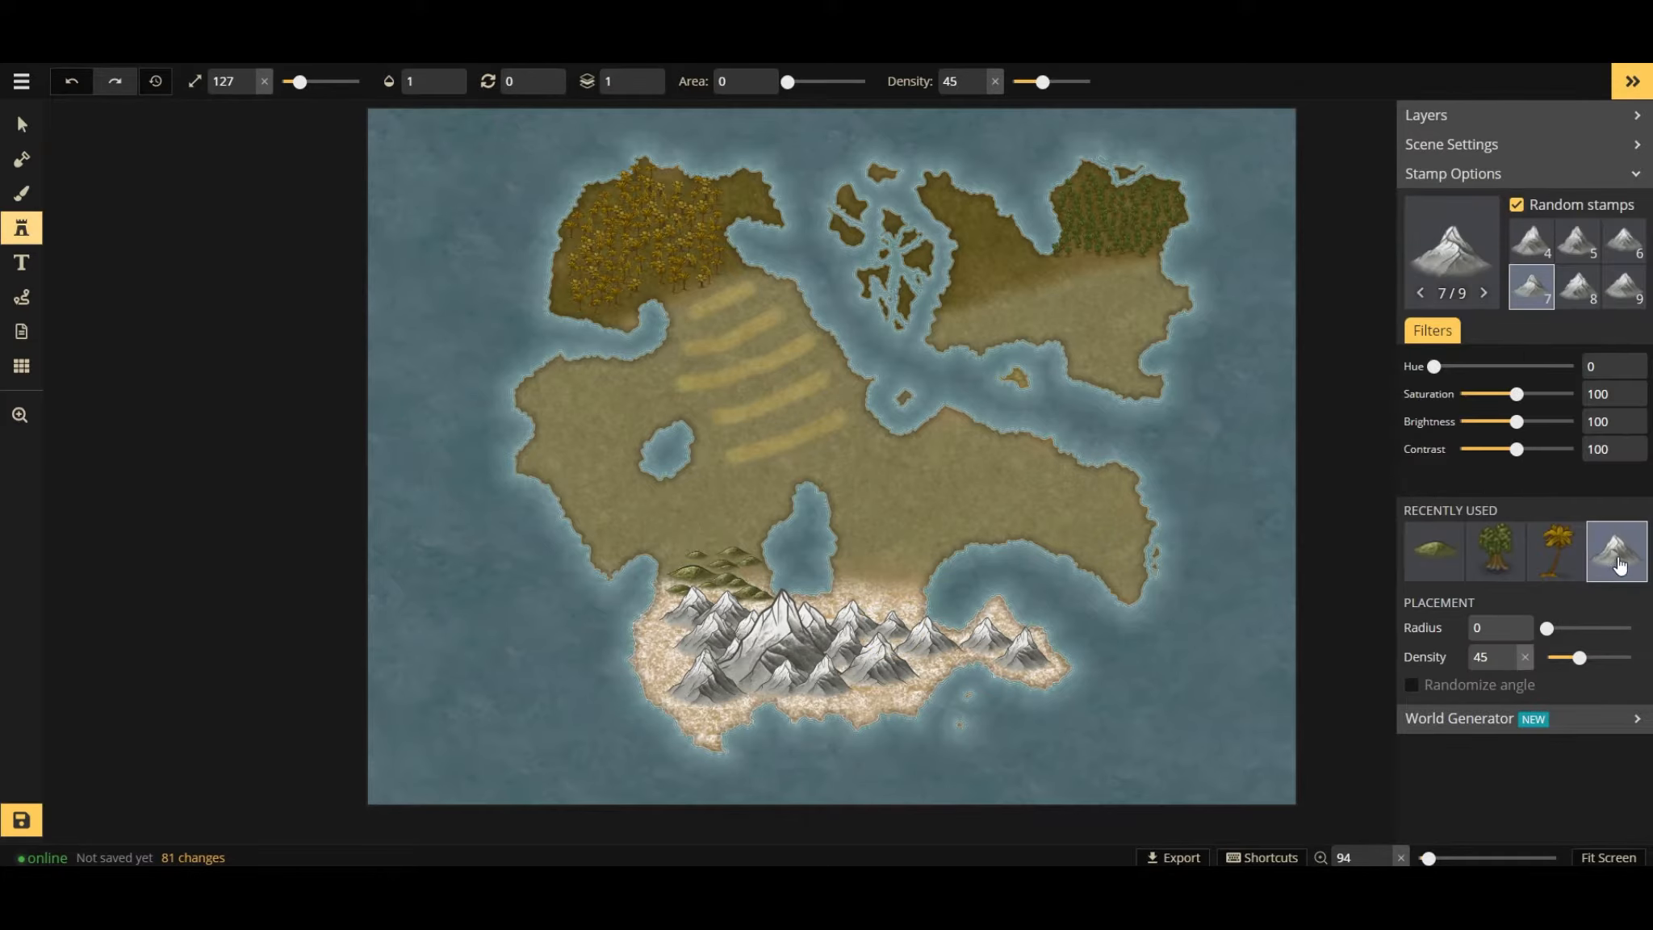
left_click(856, 601)
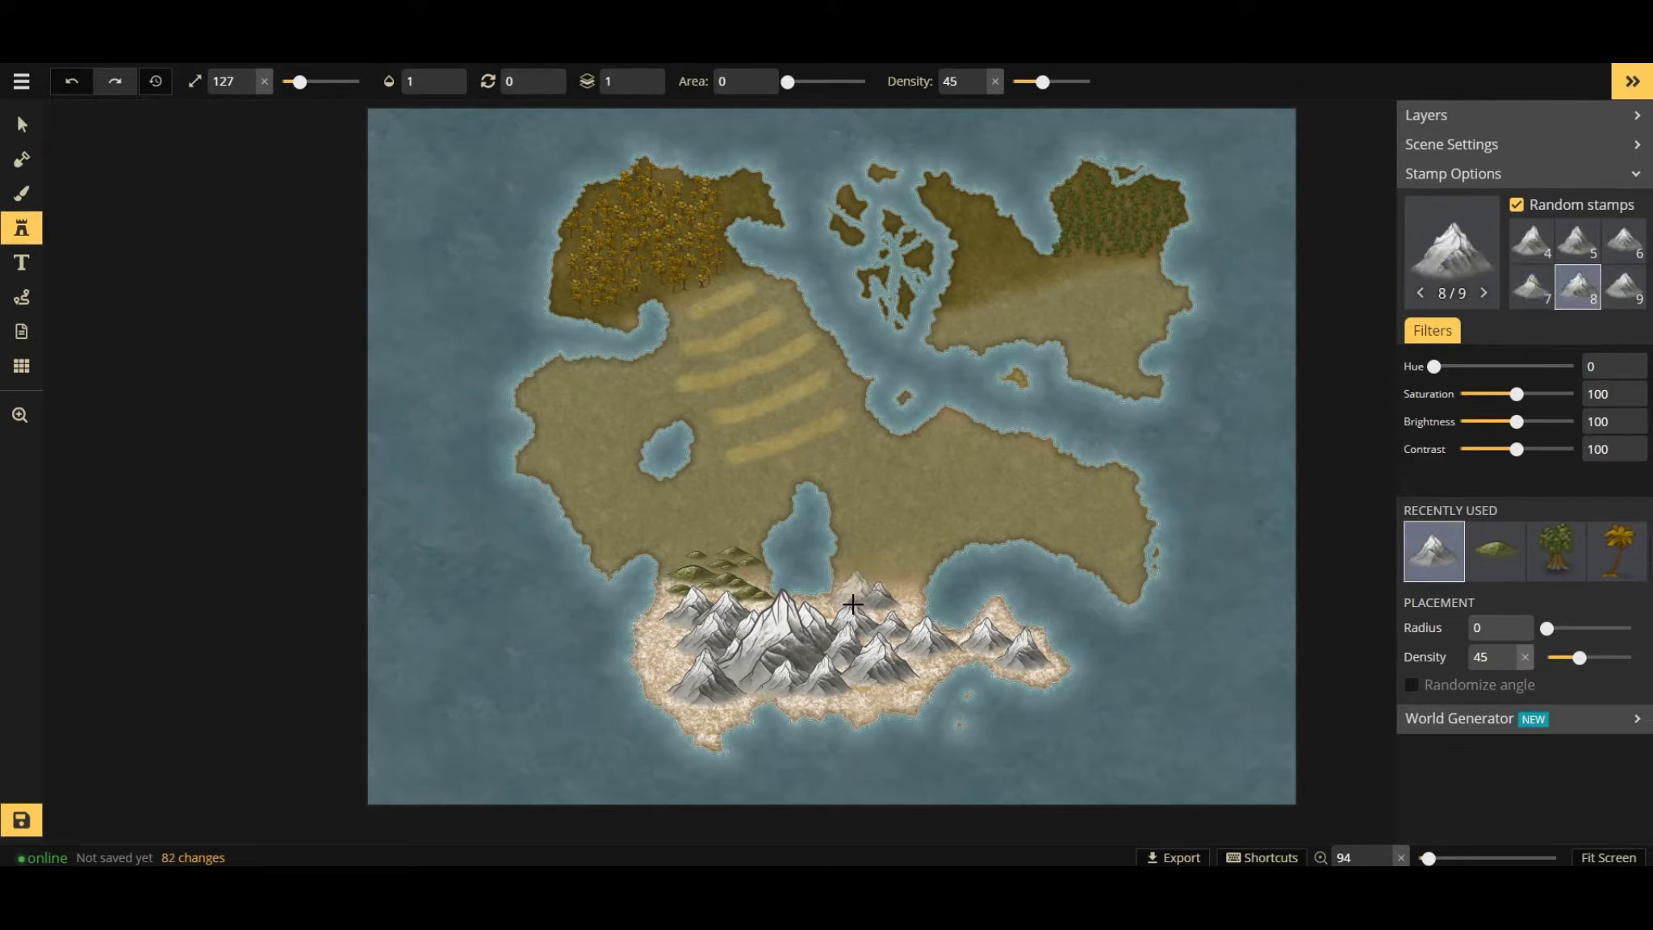
left_click(853, 603)
left_click(887, 601)
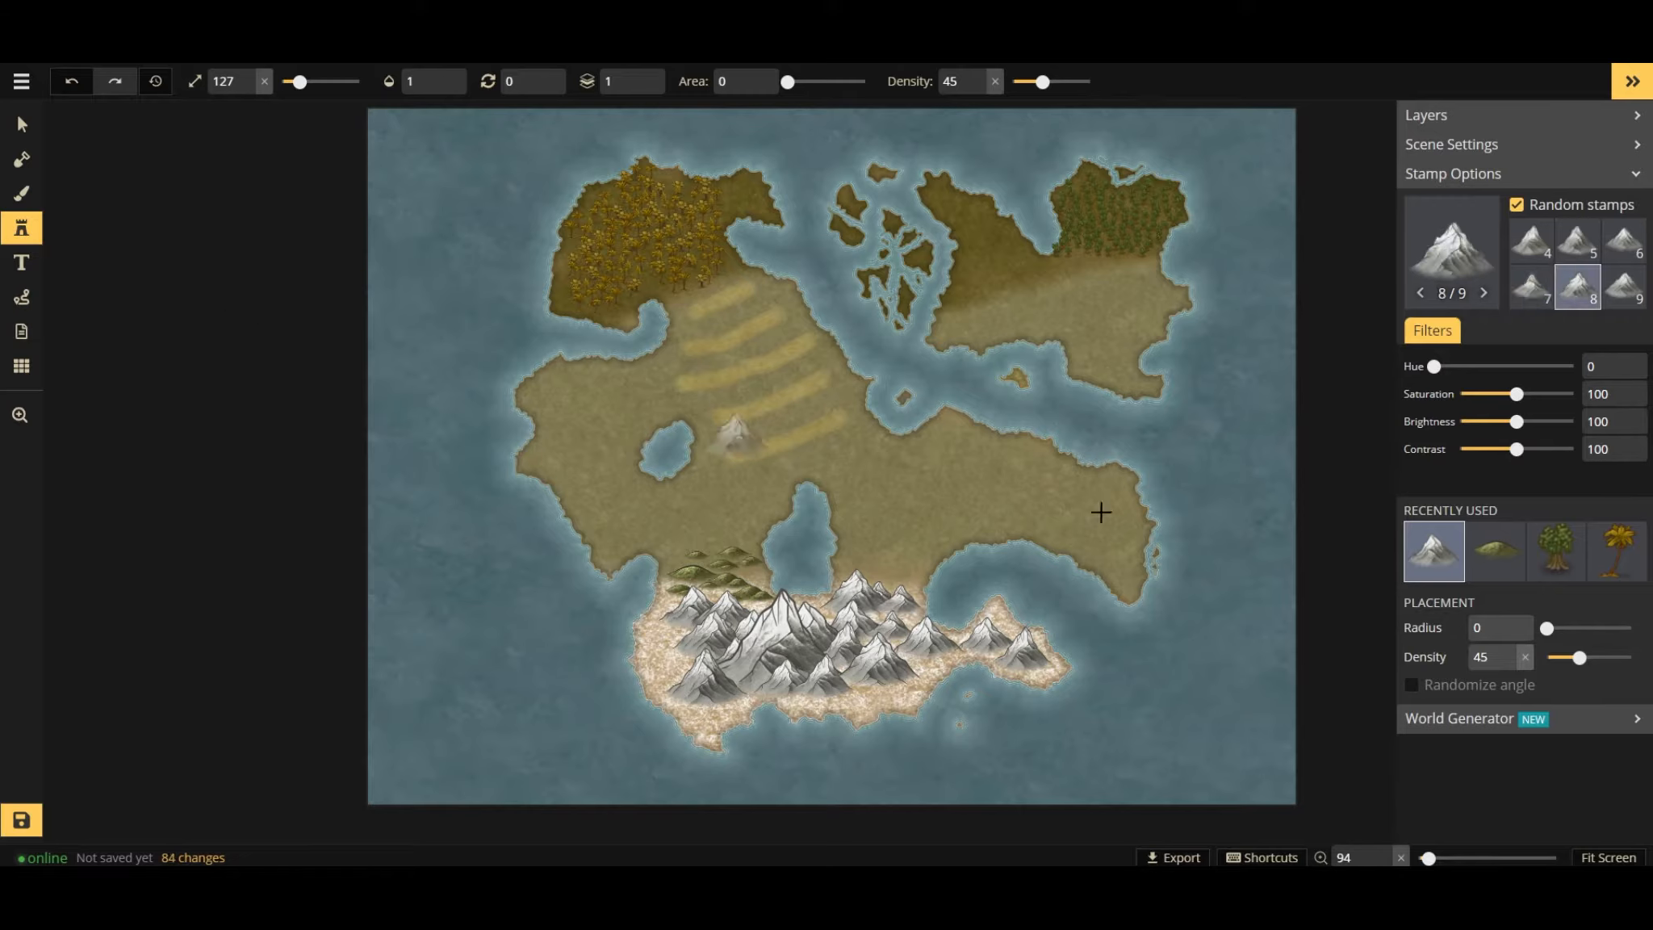
Switch back to the recently used green hills and place them along the northern foot of the mountains east of the inlet.
left_click(1494, 551)
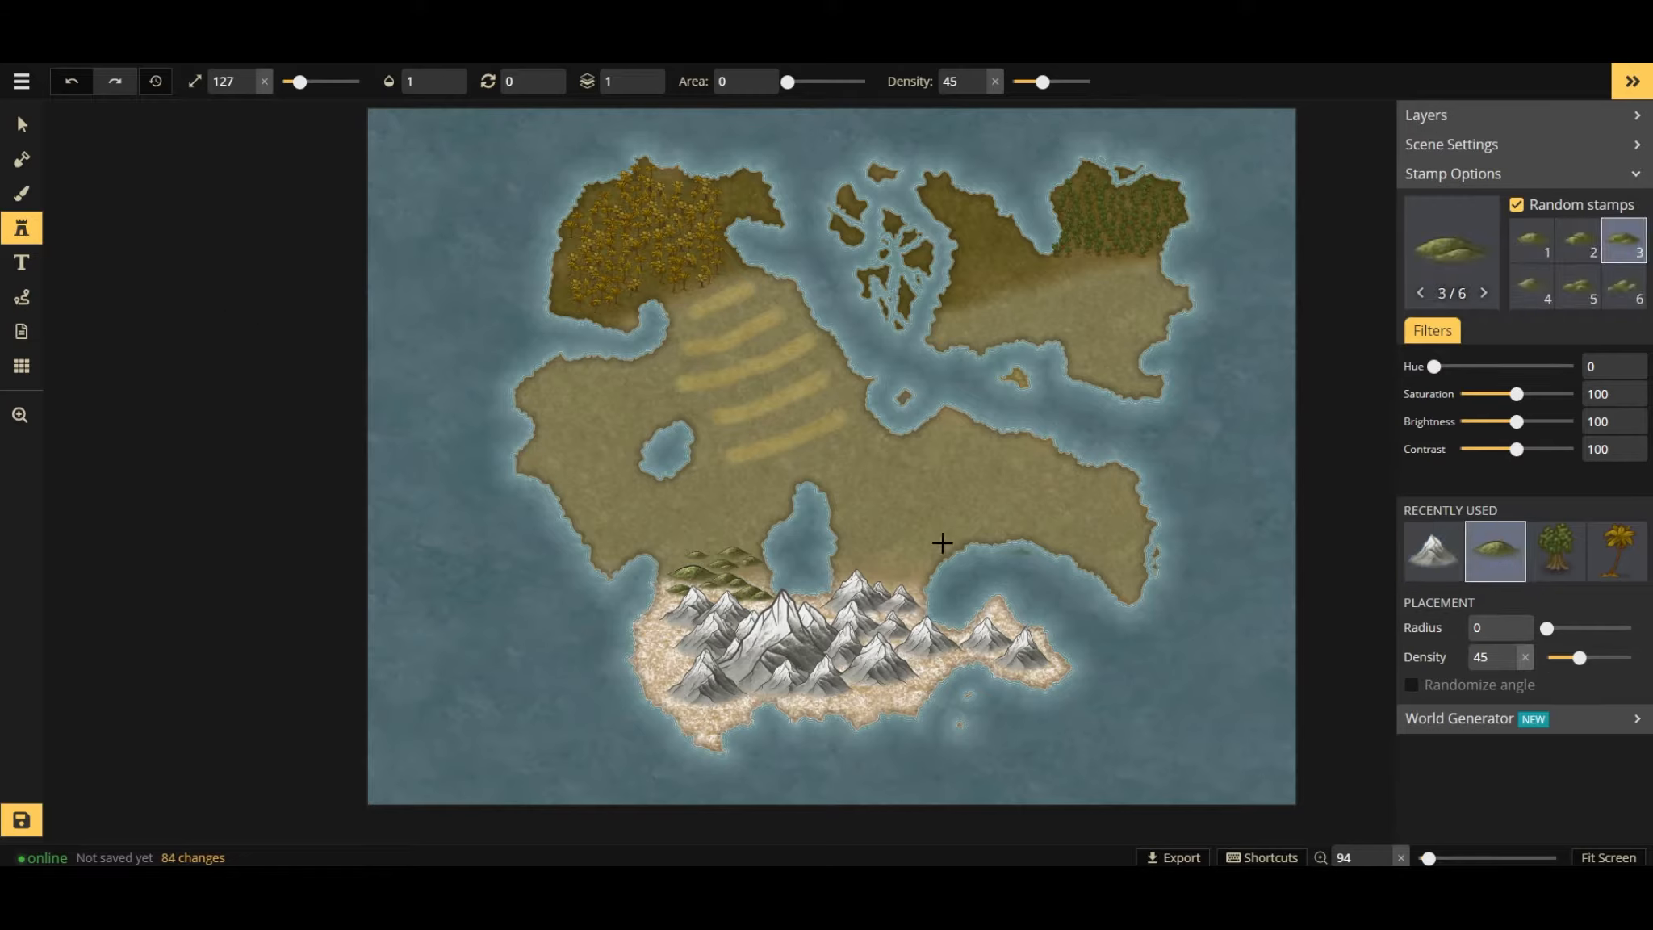
left_click(852, 568)
left_click(873, 571)
left_click(890, 575)
left_click(906, 573)
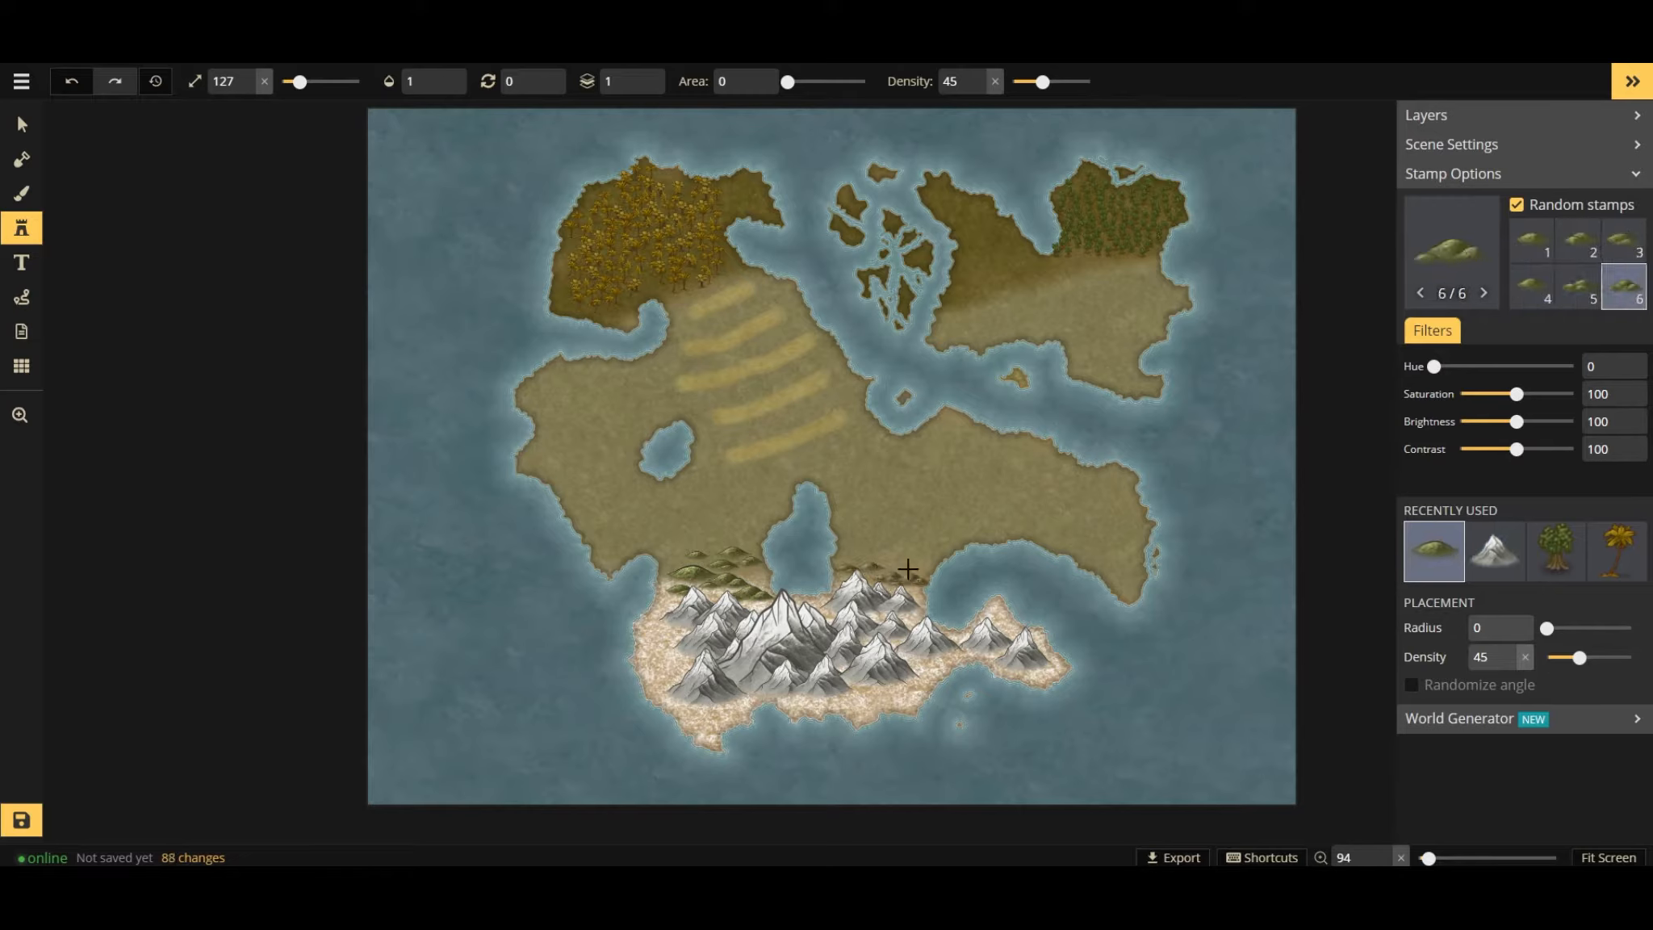
left_click(905, 568)
left_click(864, 557)
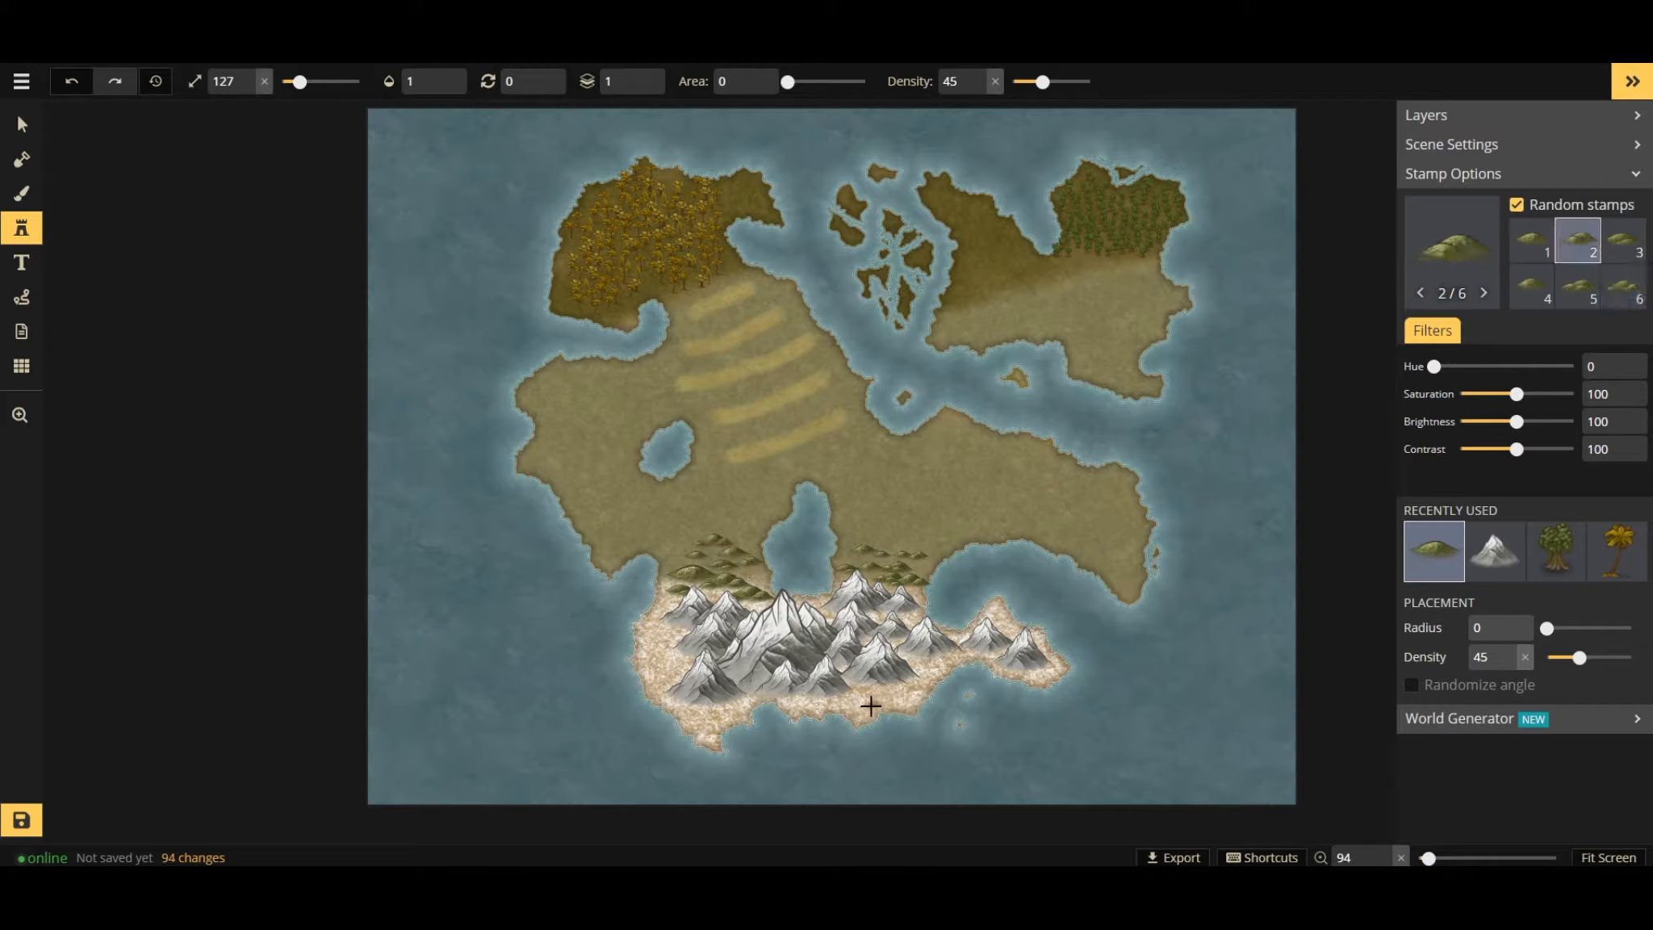
Choose the Human City stamp and place one at size 127 on the northern golden field strips, just south of the palm forest.
left_click(1450, 246)
scroll(1063, 513, "down", 4)
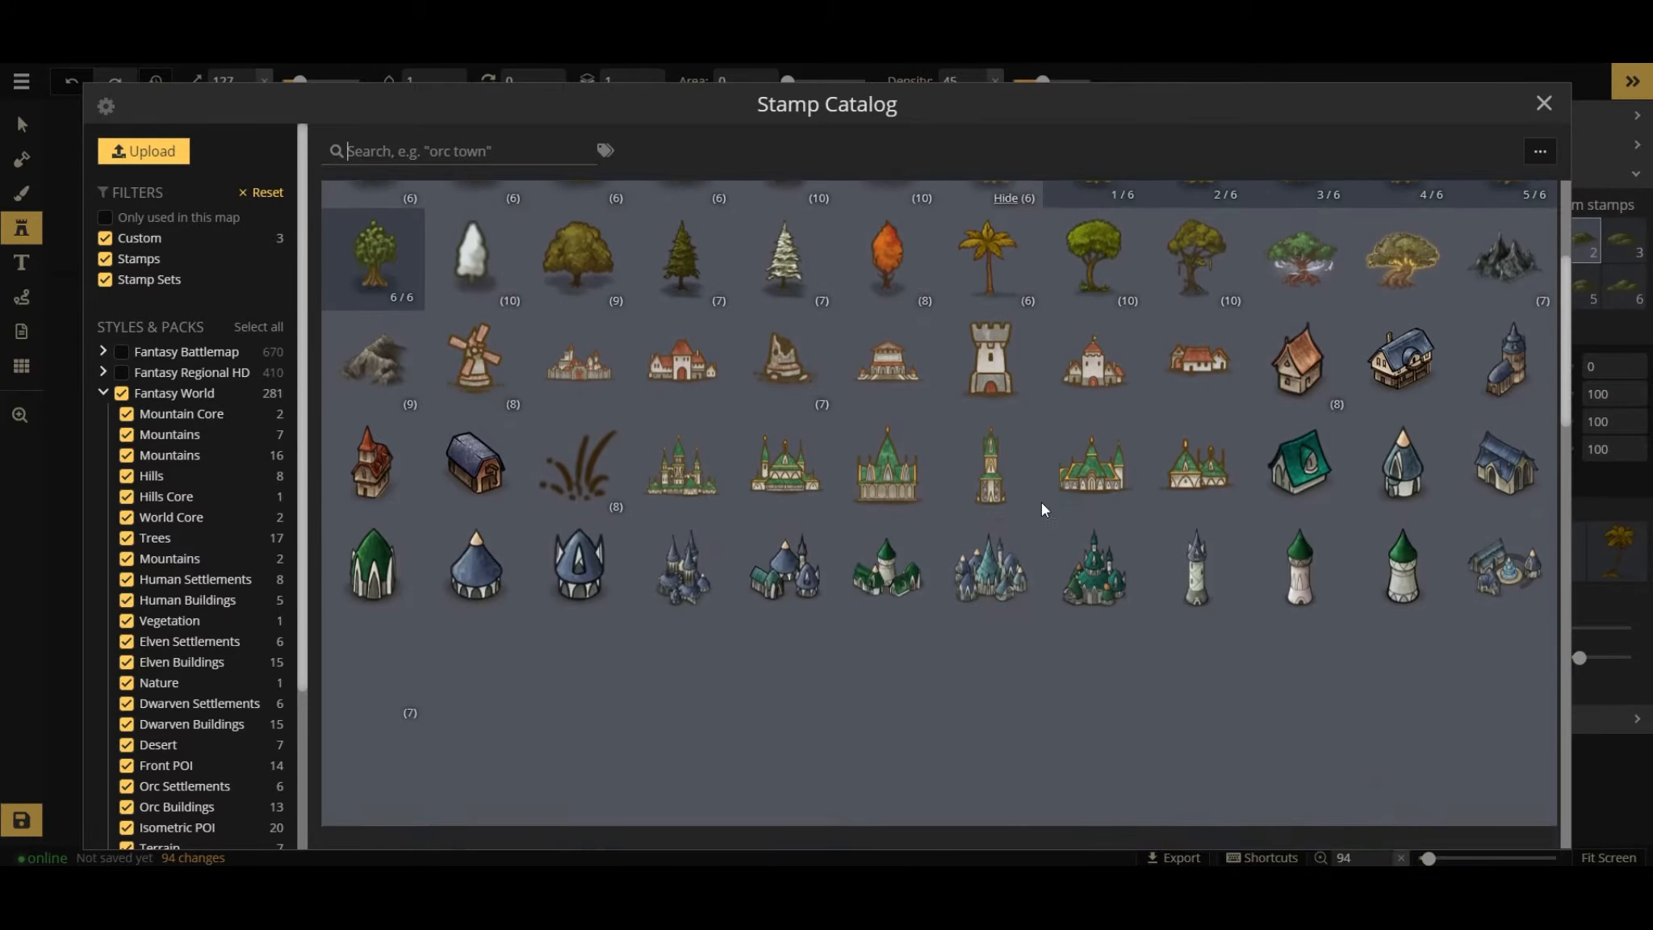
left_click(699, 379)
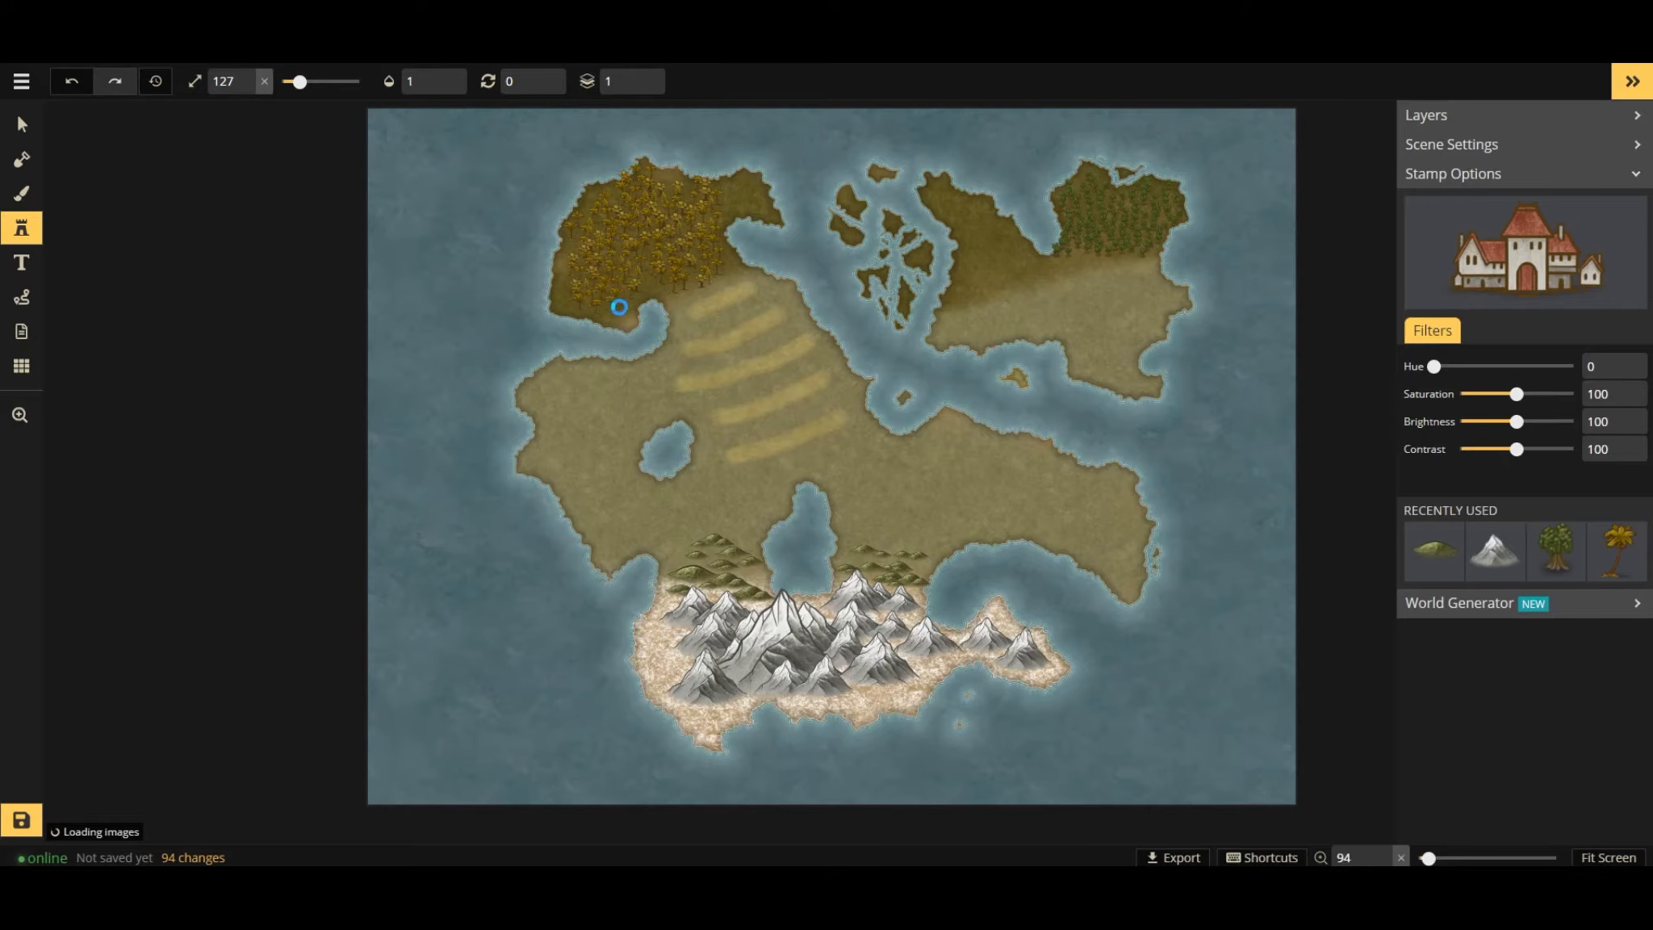
left_click(708, 327)
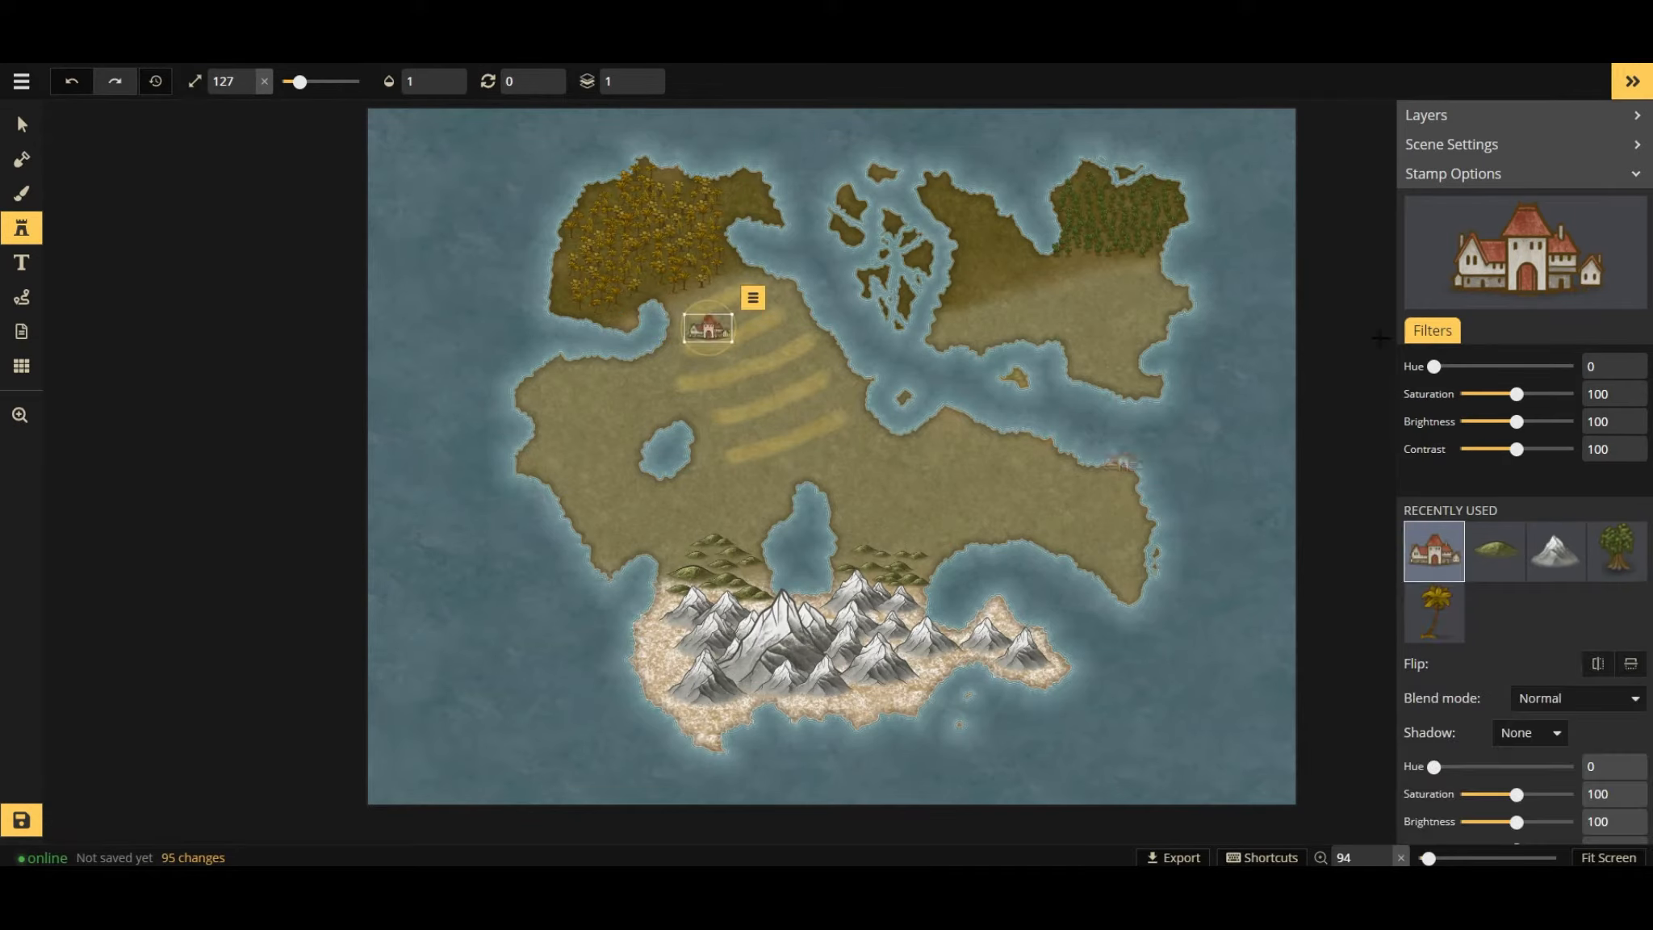
Choose the Human Village 1 stamp and place two villages among the golden field strips, one east and one southeast of the city.
left_click(1473, 250)
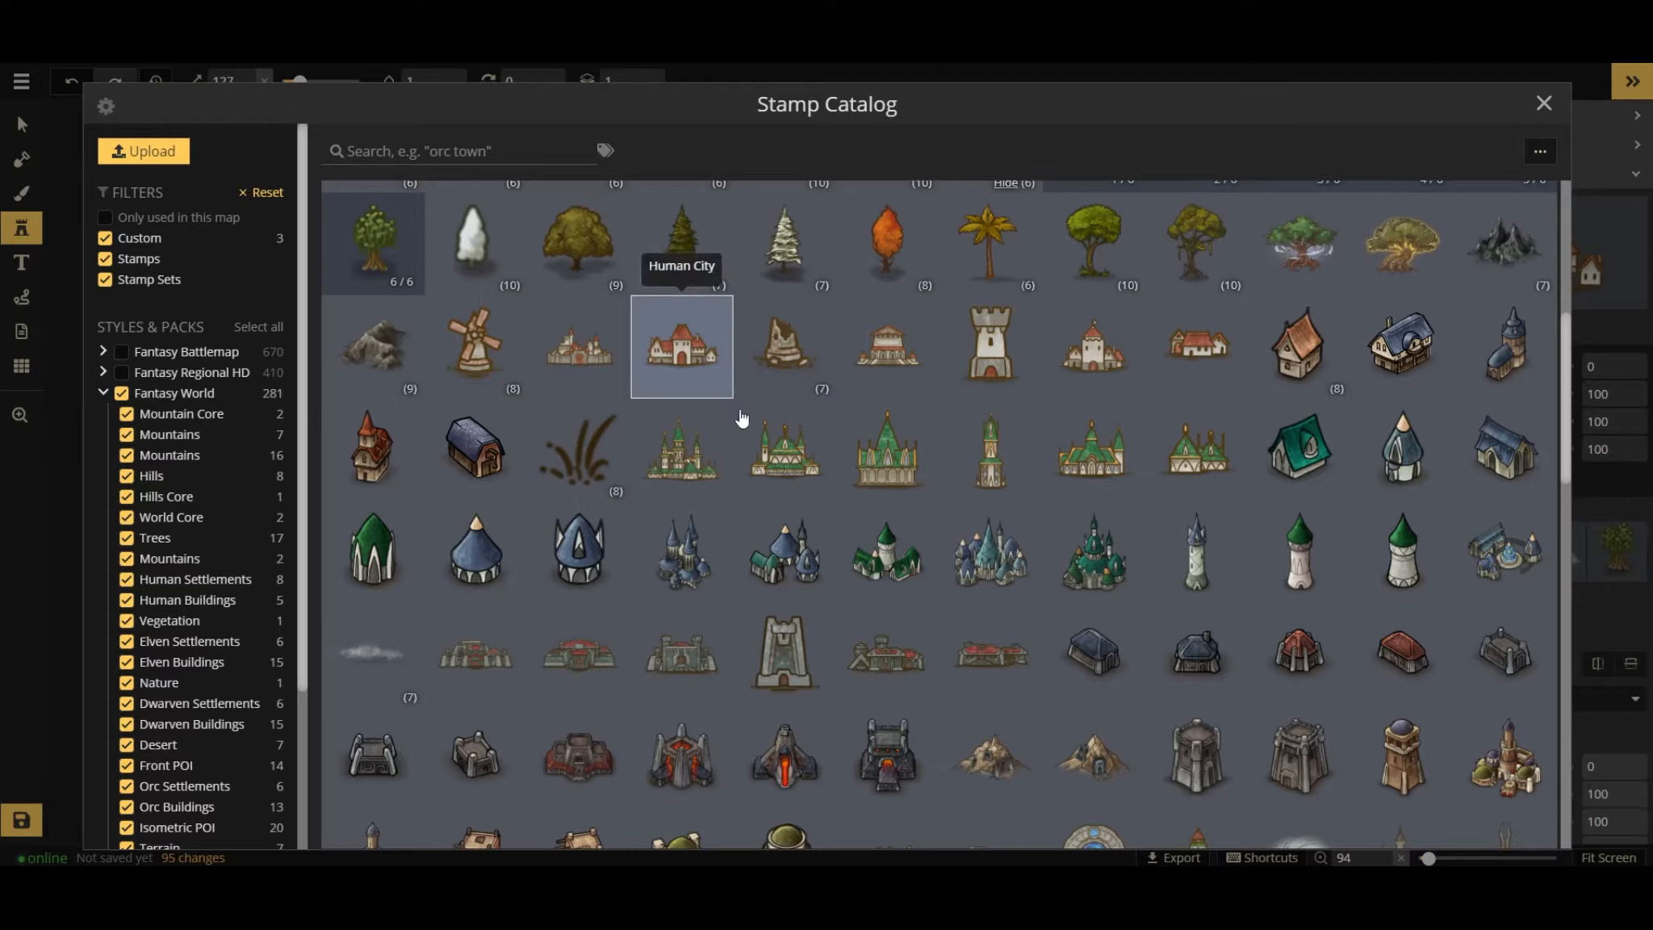
scroll(763, 499, "up", 5)
scroll(766, 468, "down", 10)
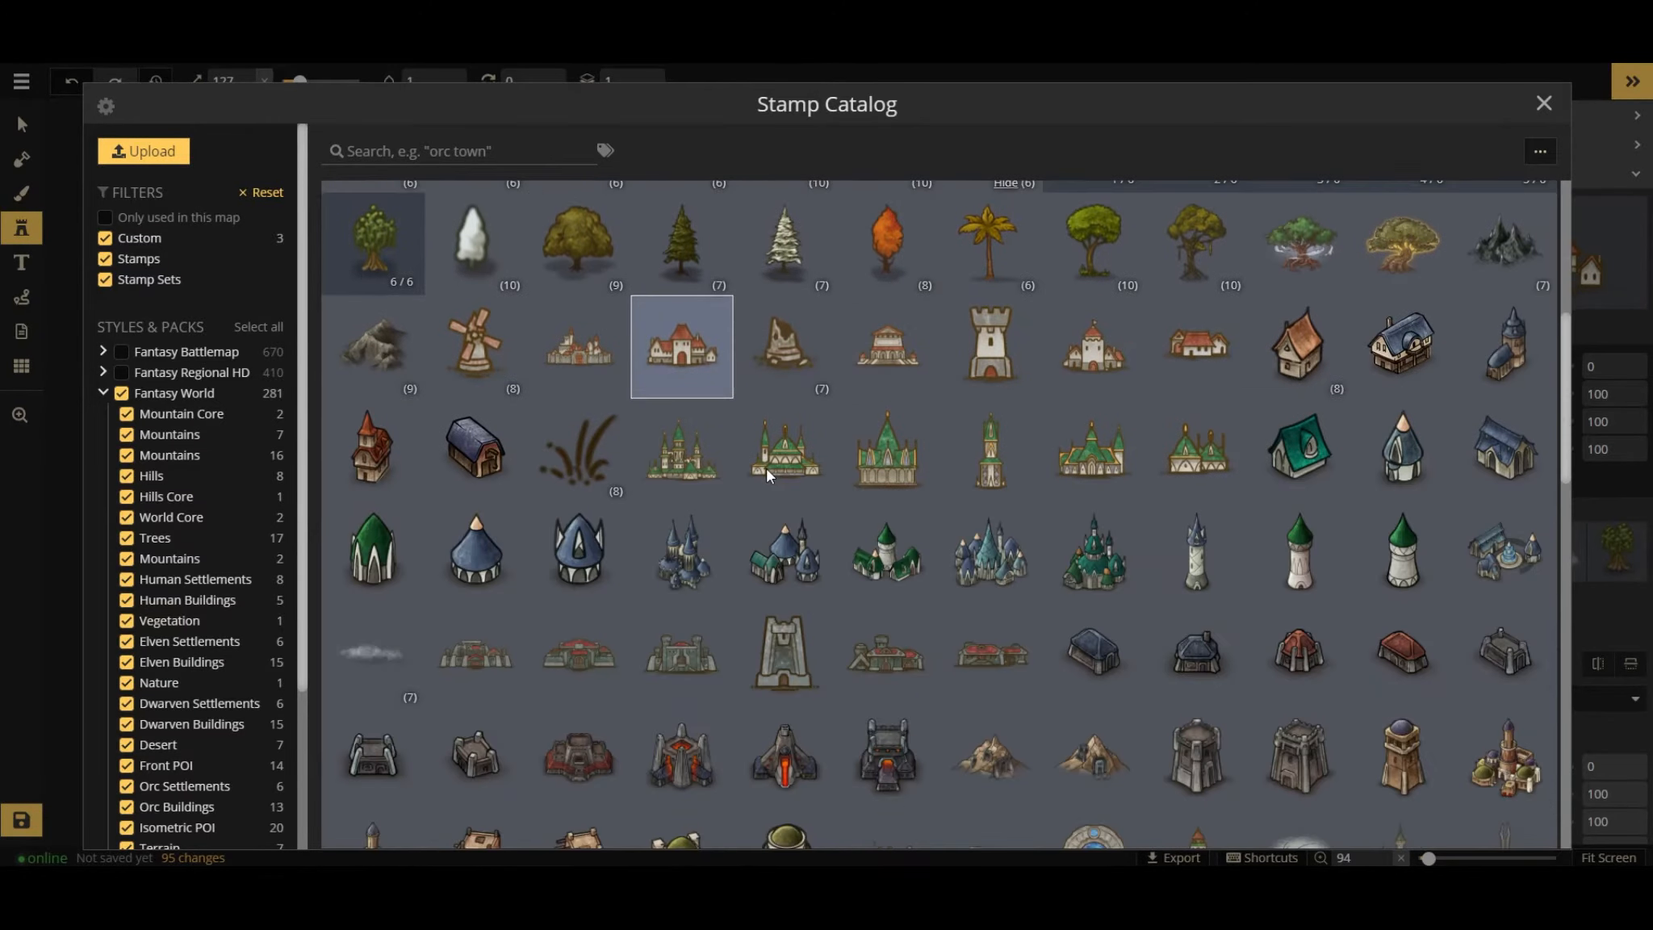
scroll(766, 473, "down", 5)
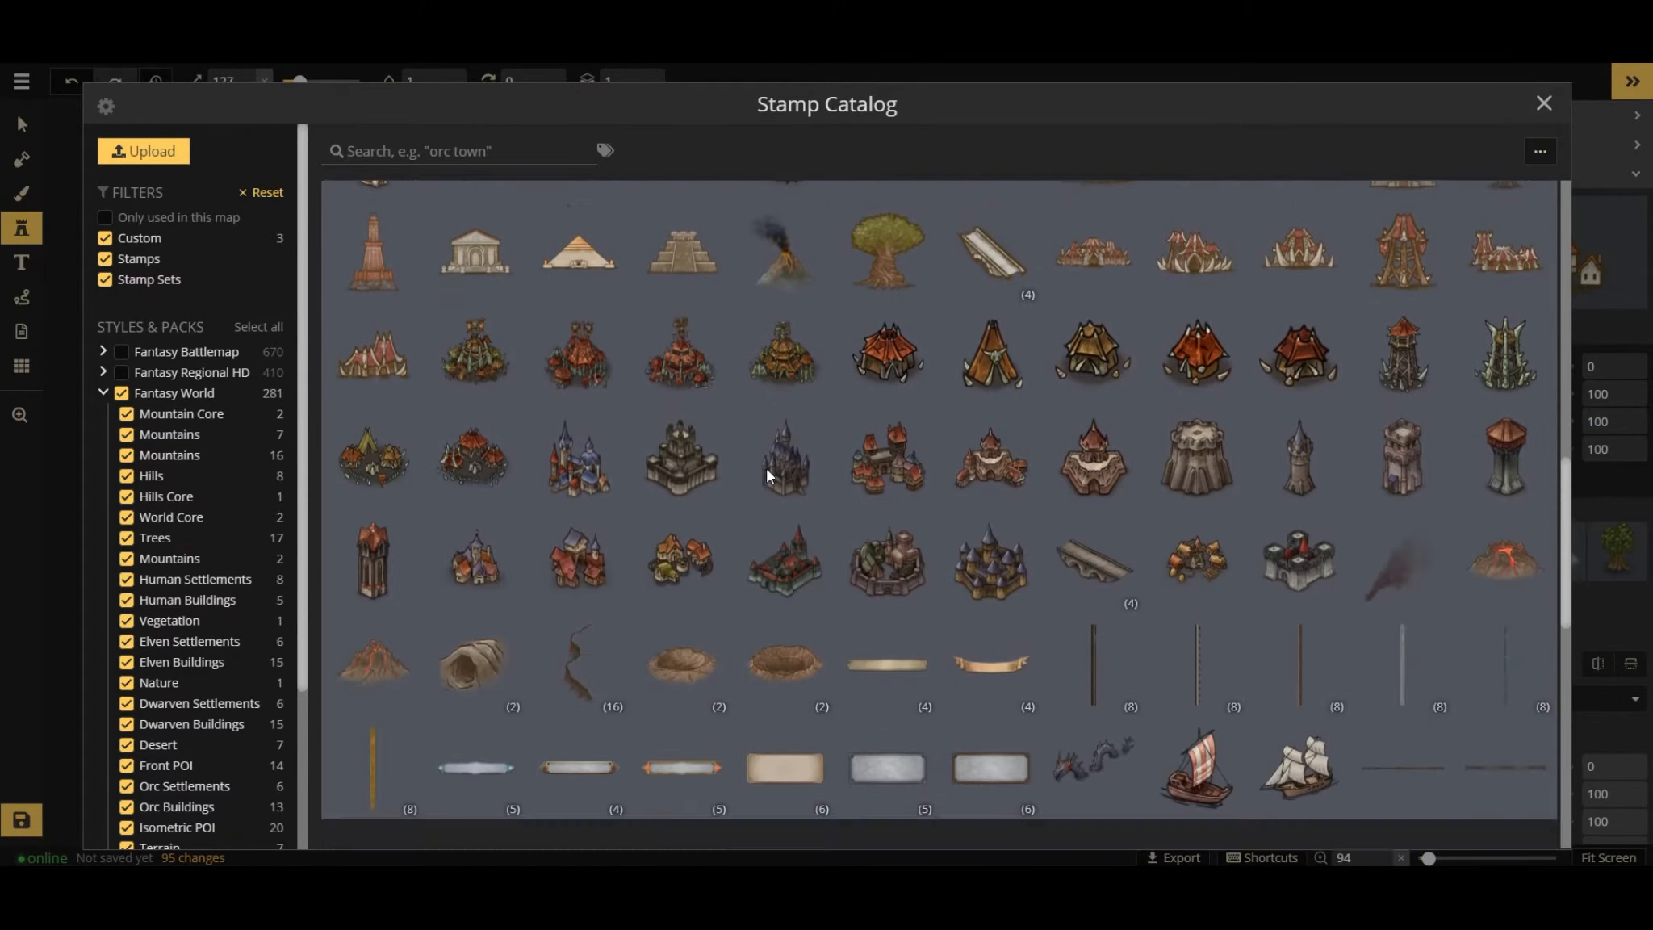
scroll(766, 467, "down", 5)
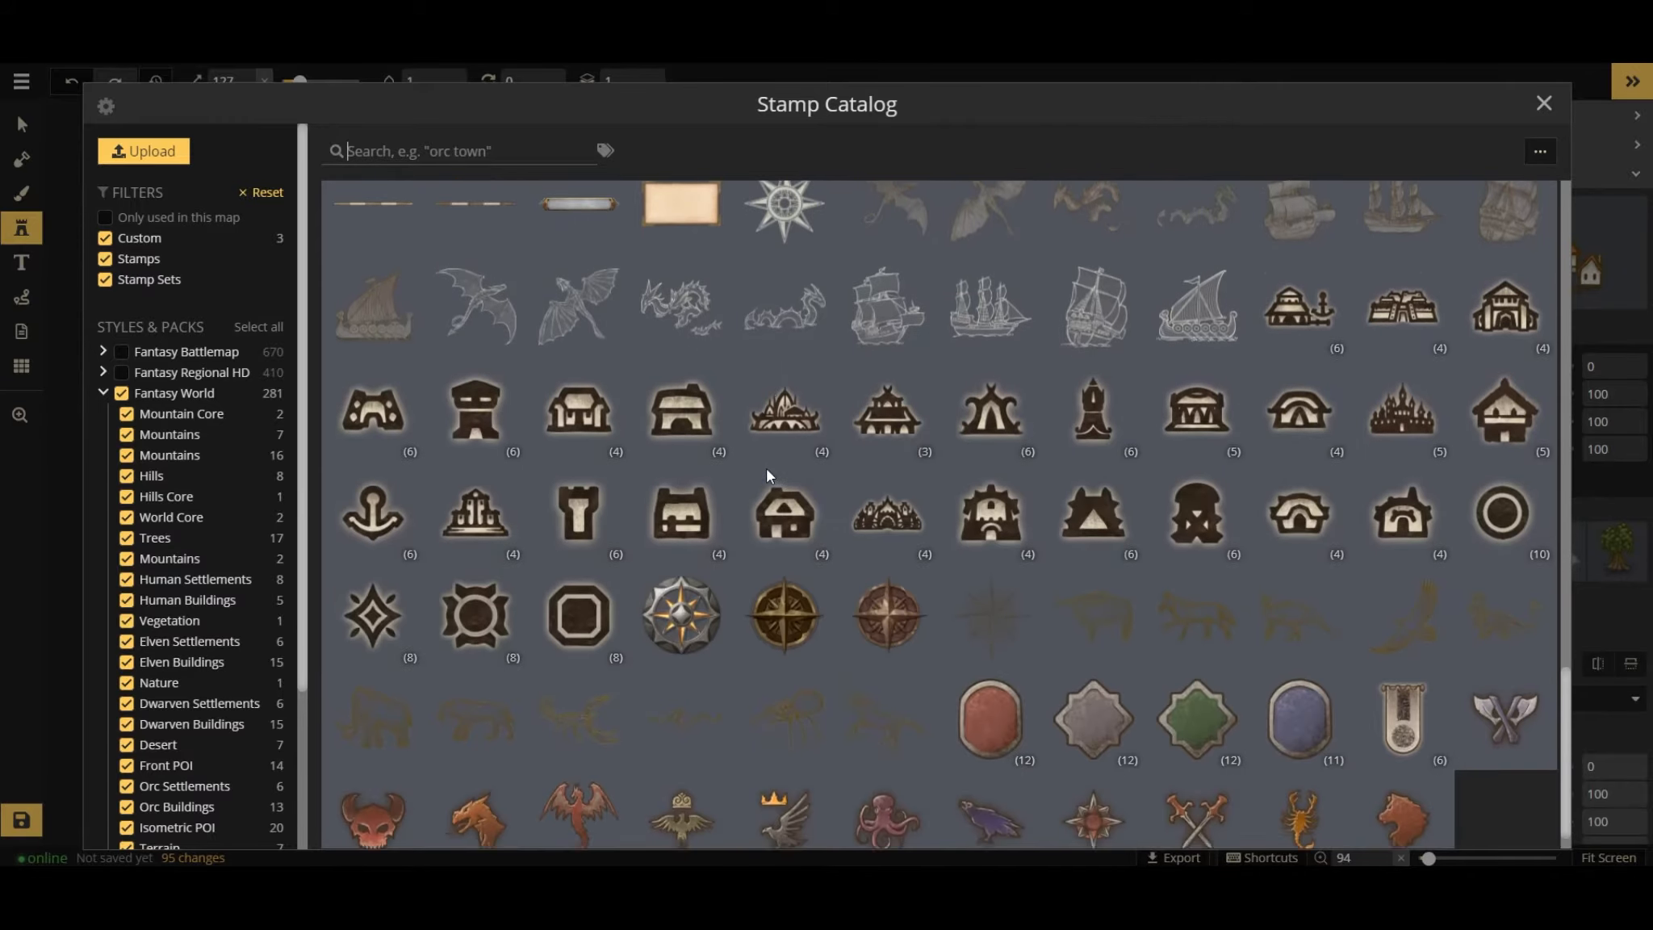
scroll(766, 468, "up", 5)
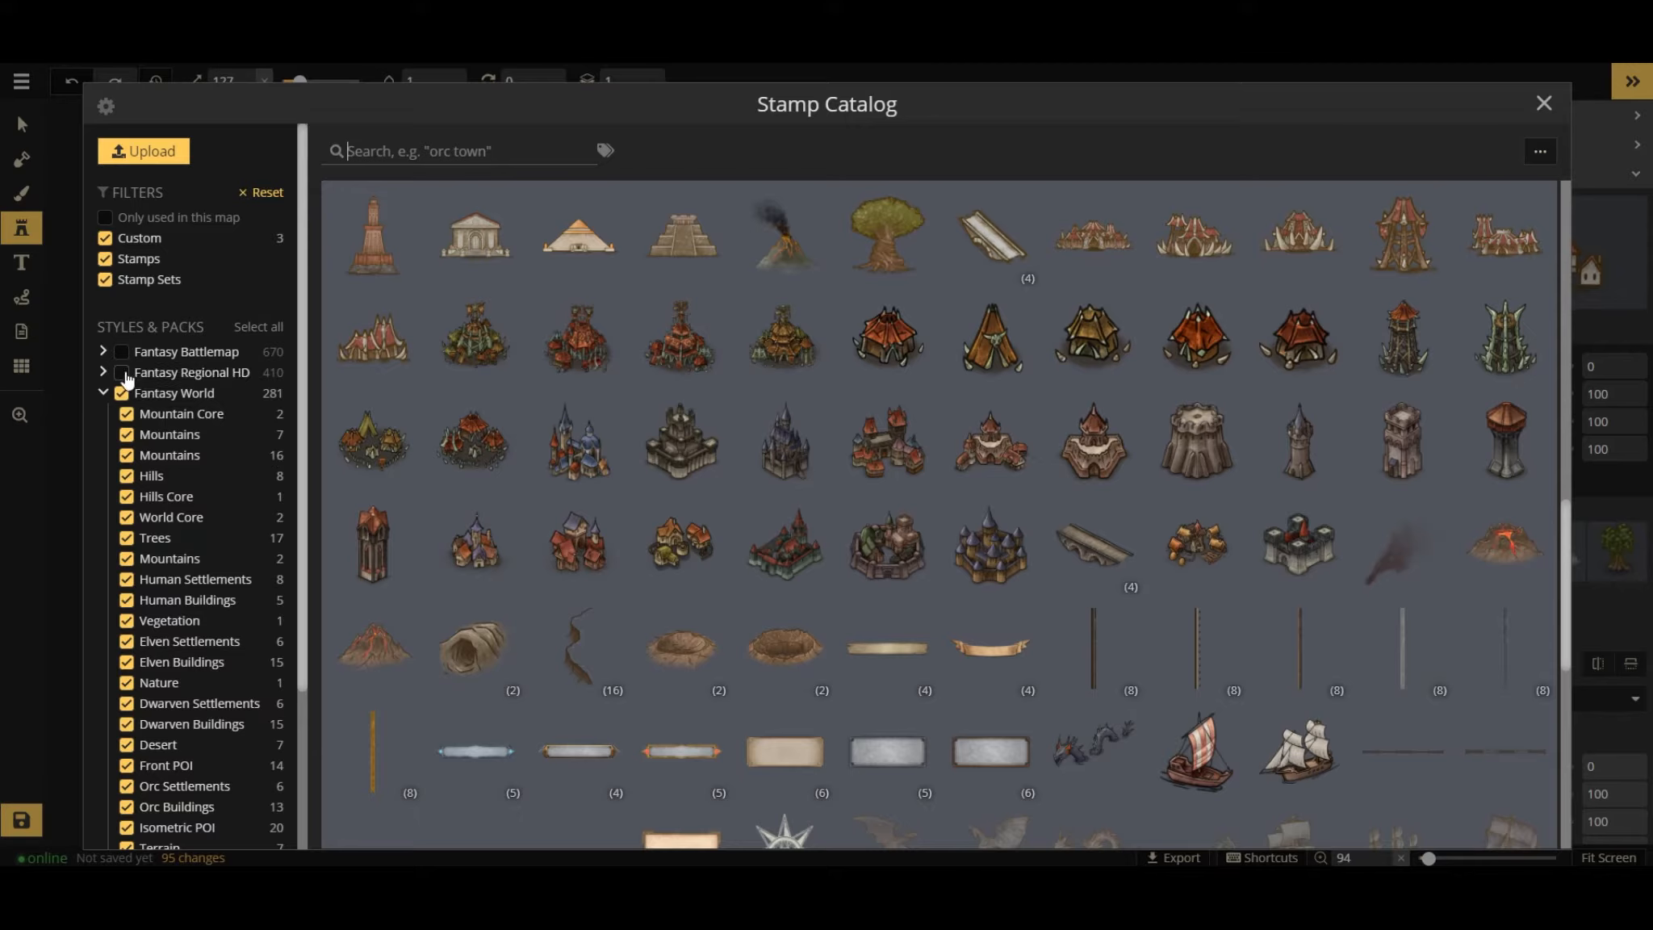
left_click(680, 546)
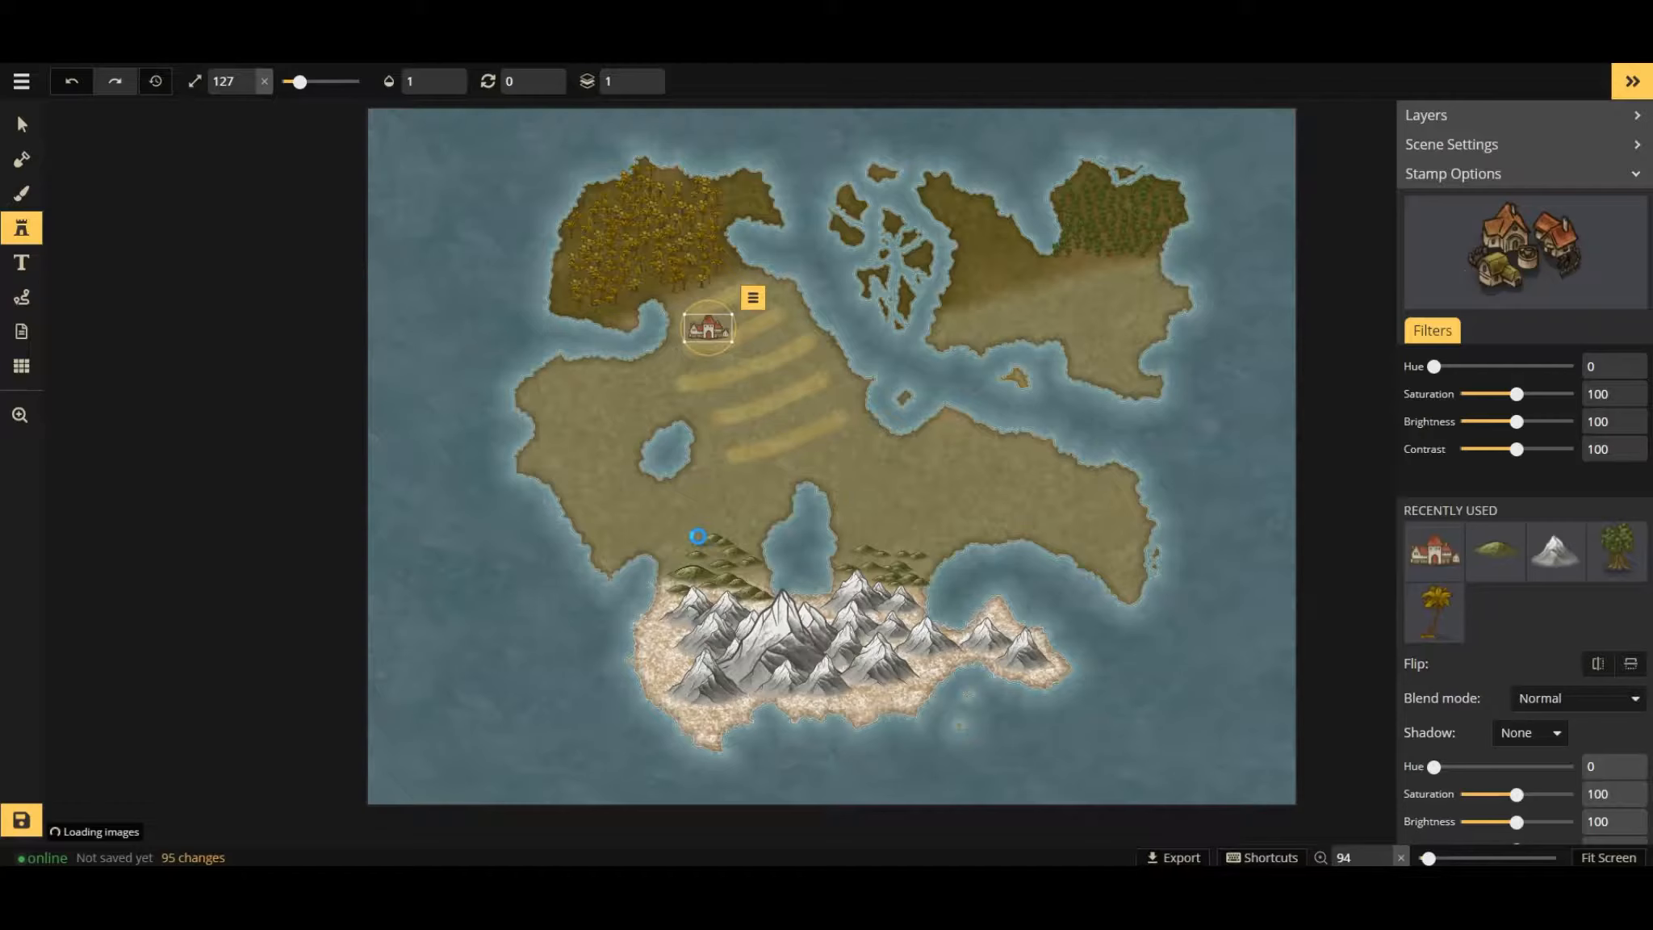
left_click(784, 396)
left_click(757, 328)
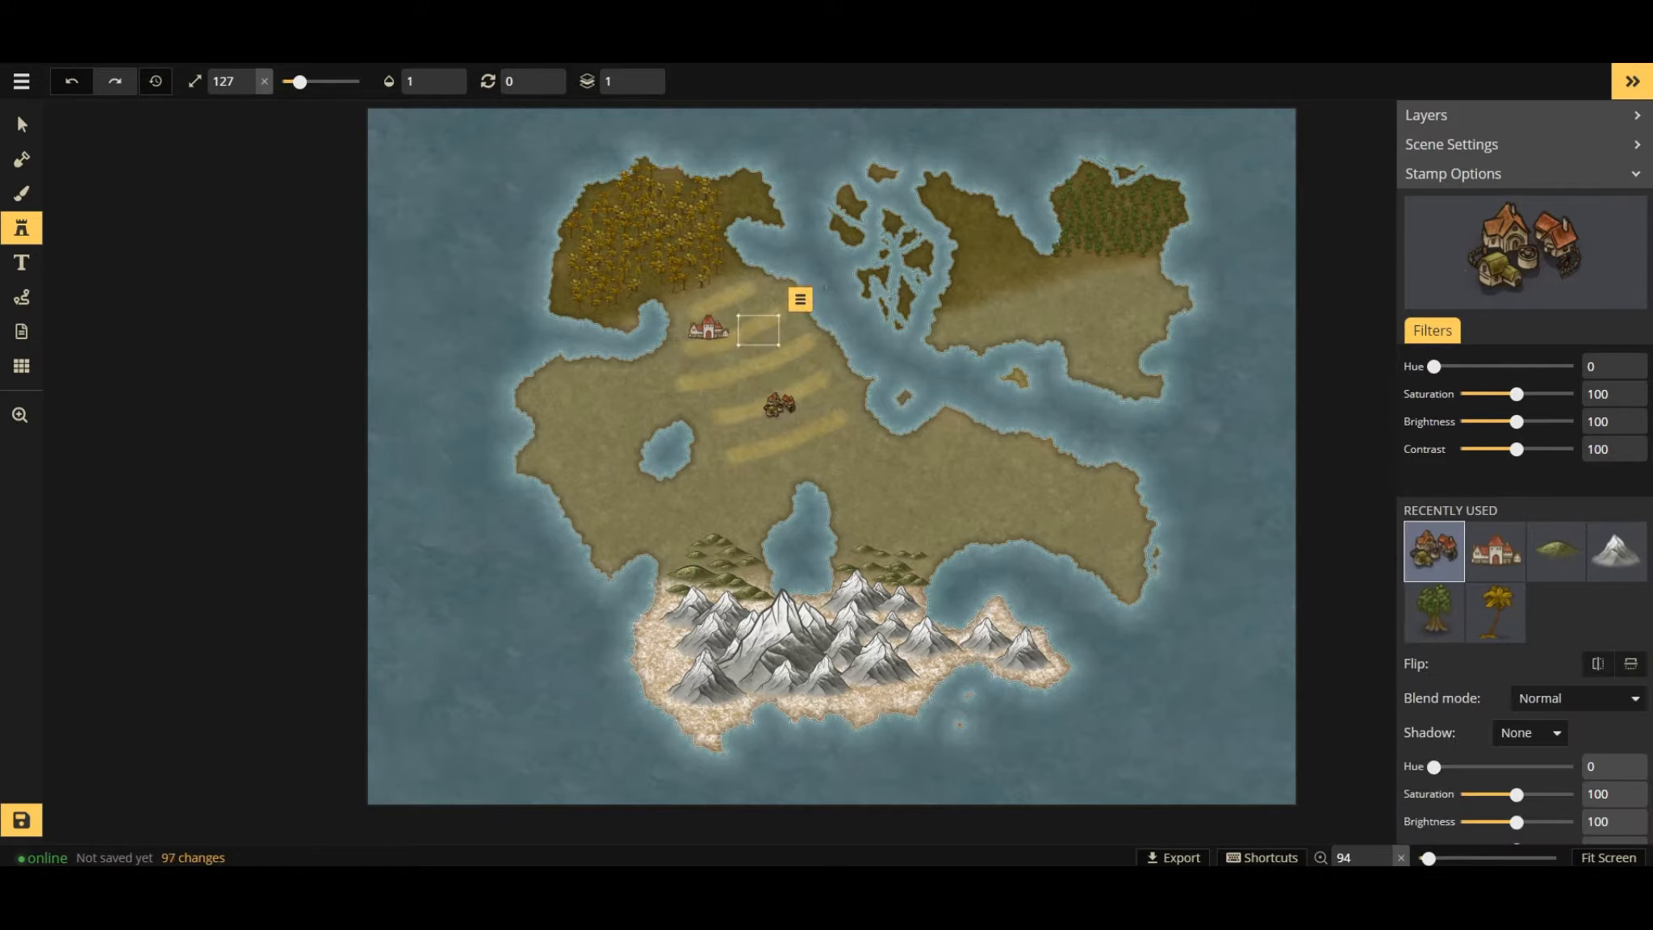
Move the Human City from the field strips to the green hills east of the southern inlet, then deselect it.
left_click(22, 124)
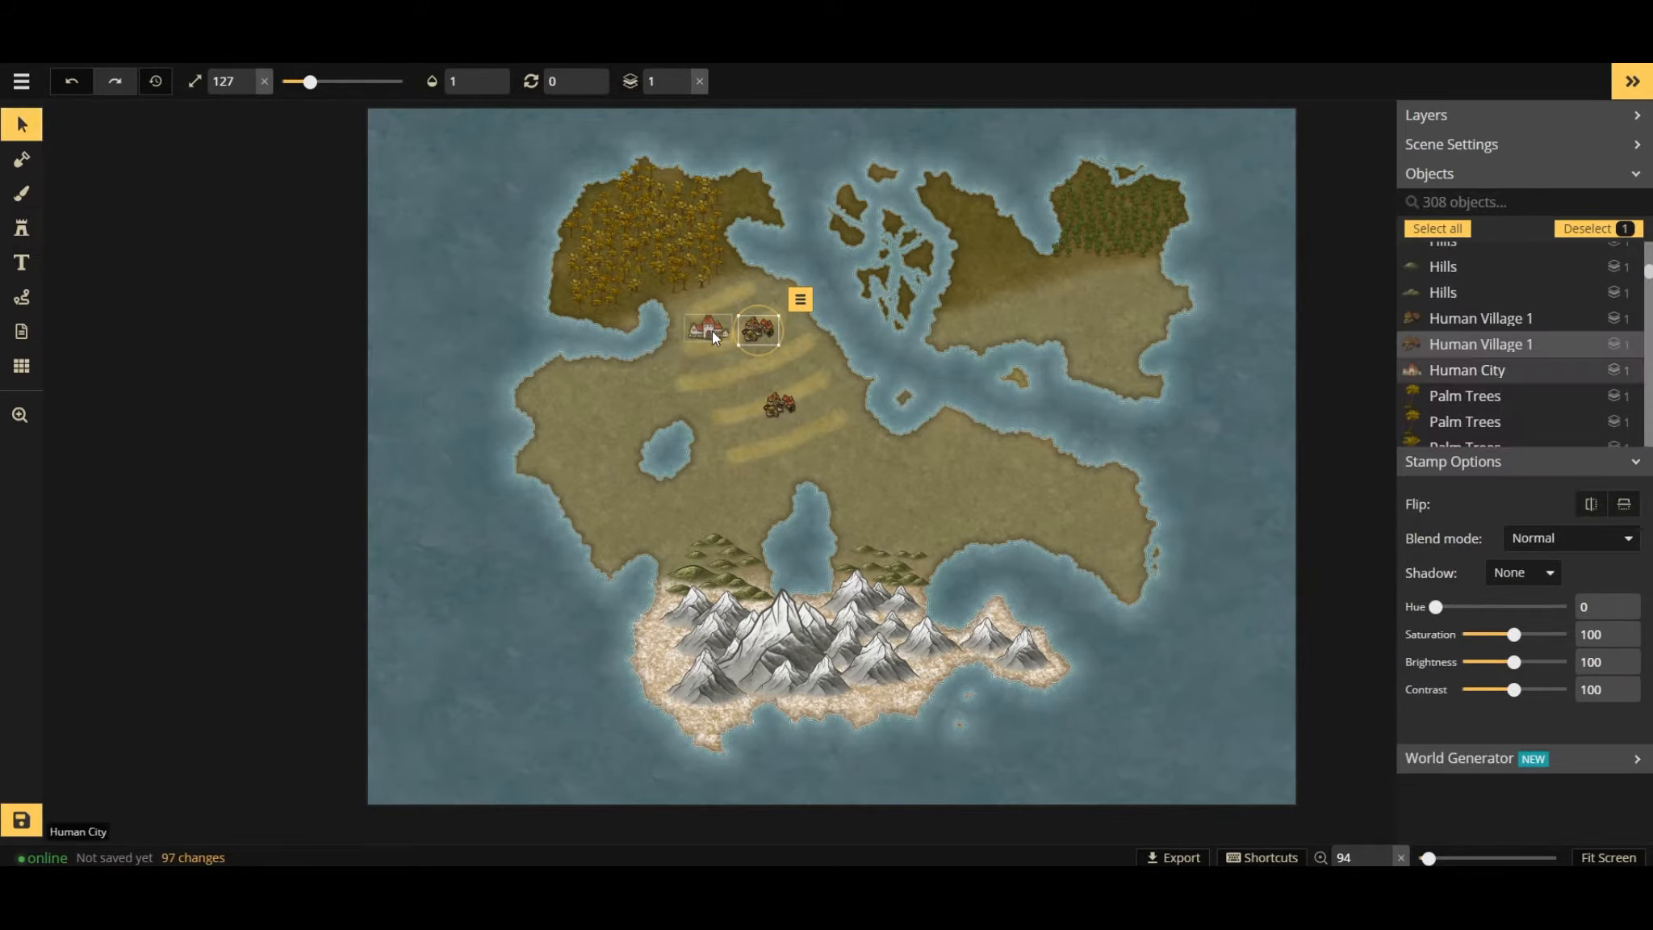
left_click(710, 328)
left_click_drag(714, 328, 897, 531)
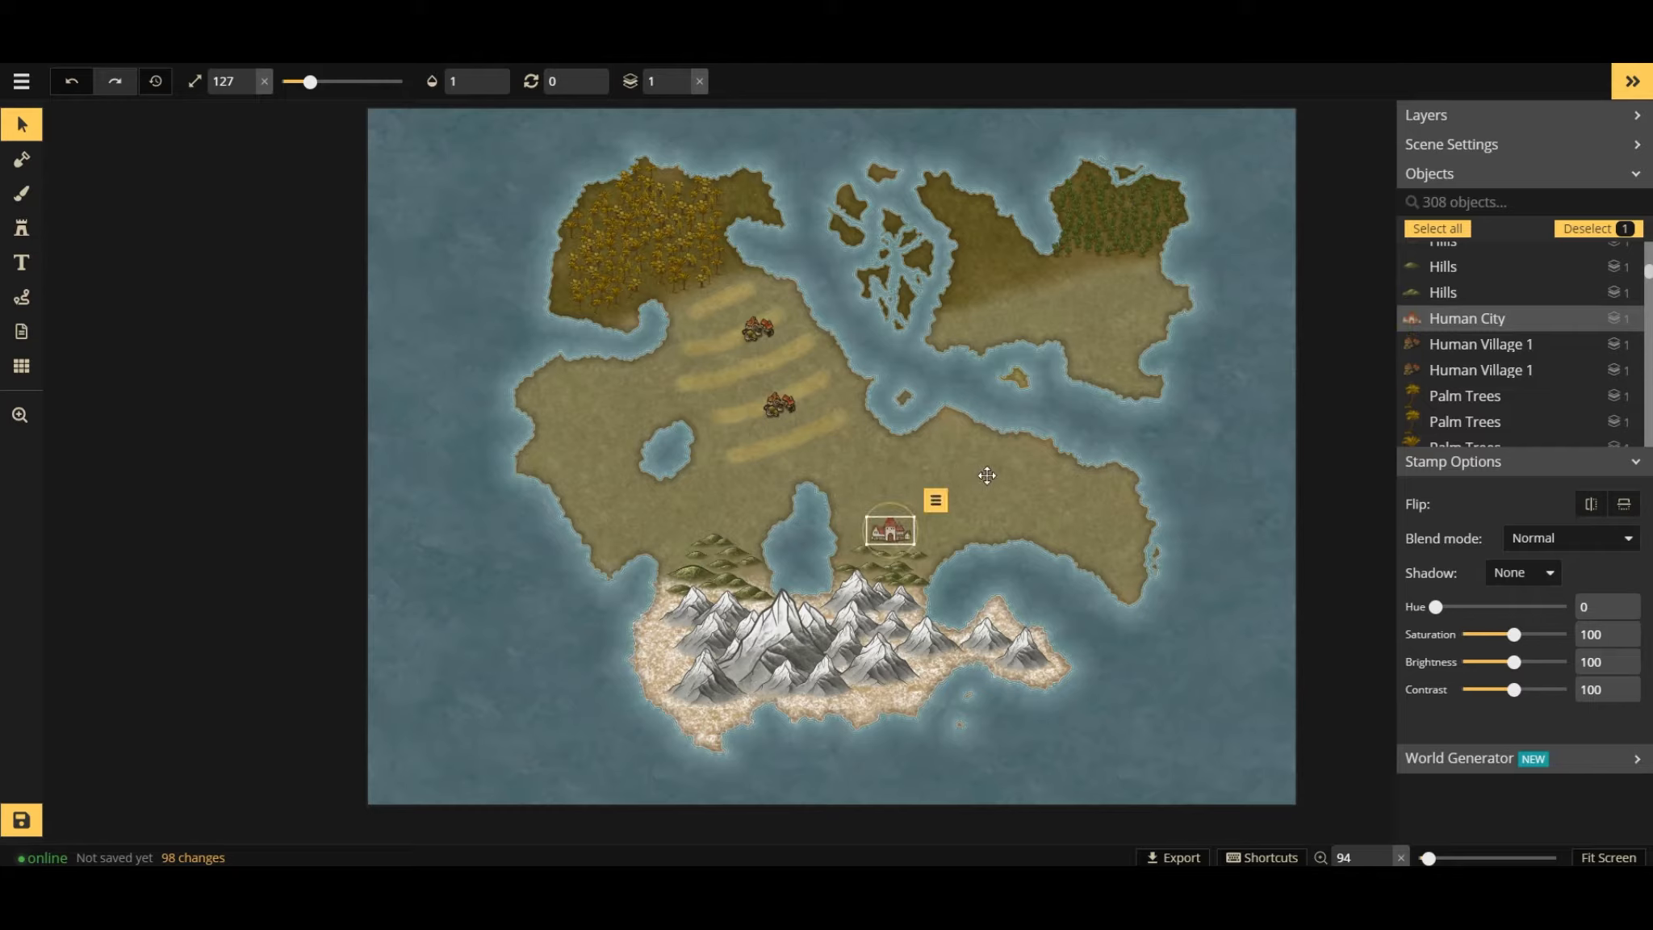
left_click(1065, 426)
Choose the Human Capital stamp and place one on the western coast, south of the palm forest peninsula.
left_click(22, 262)
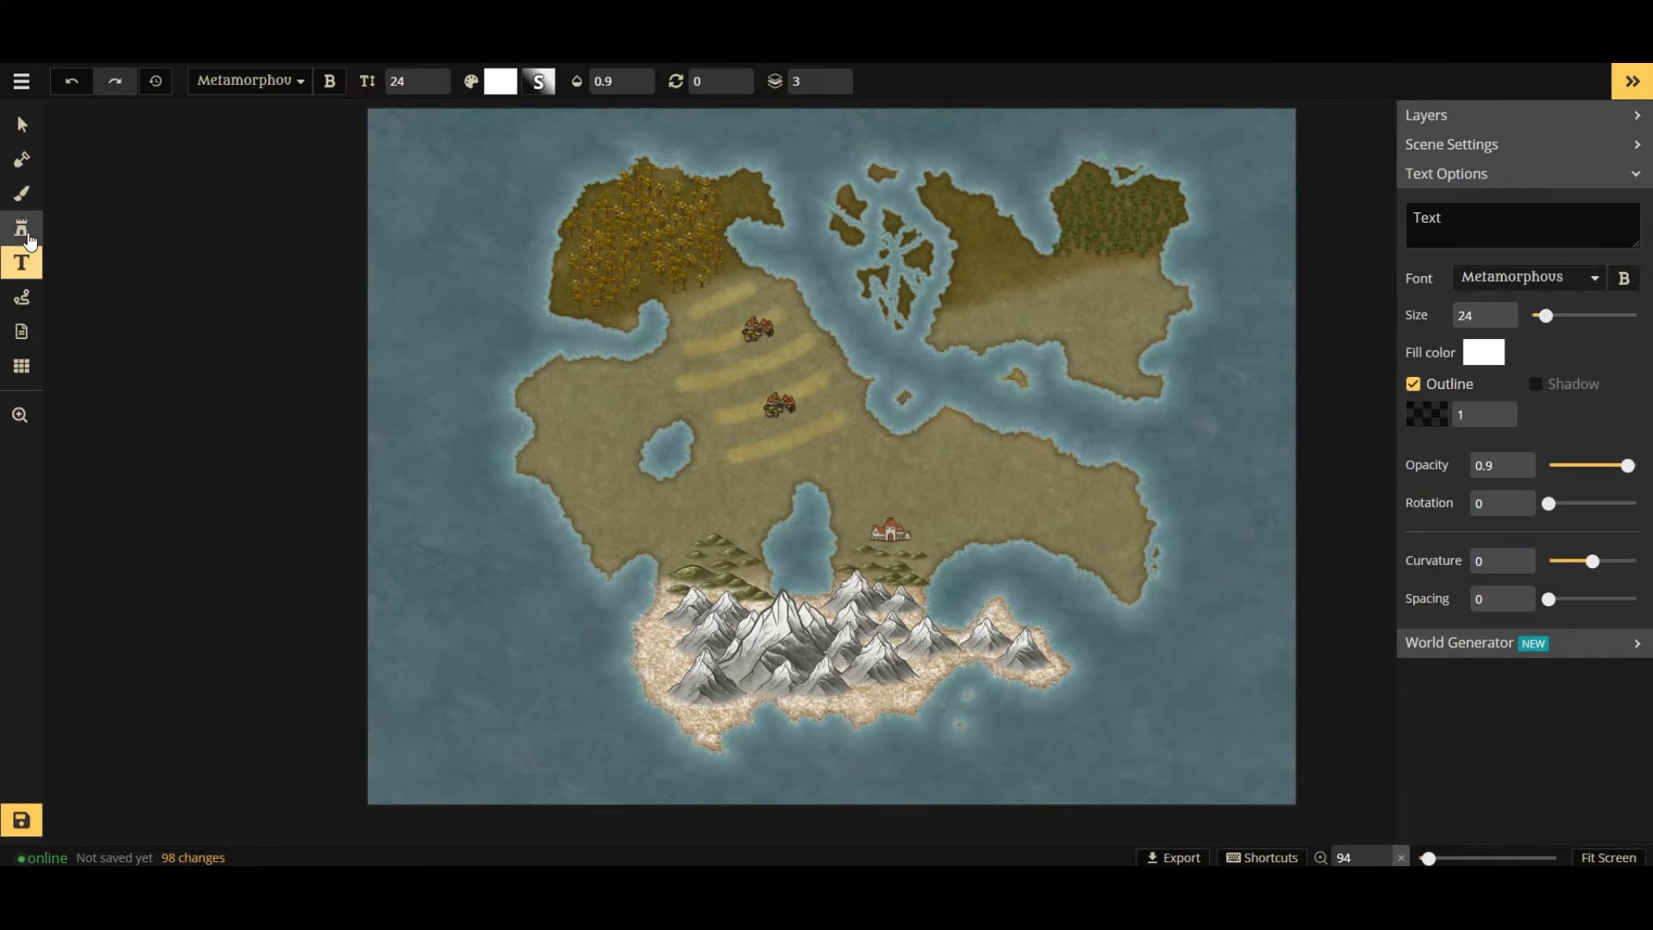
left_click(22, 229)
left_click(1517, 270)
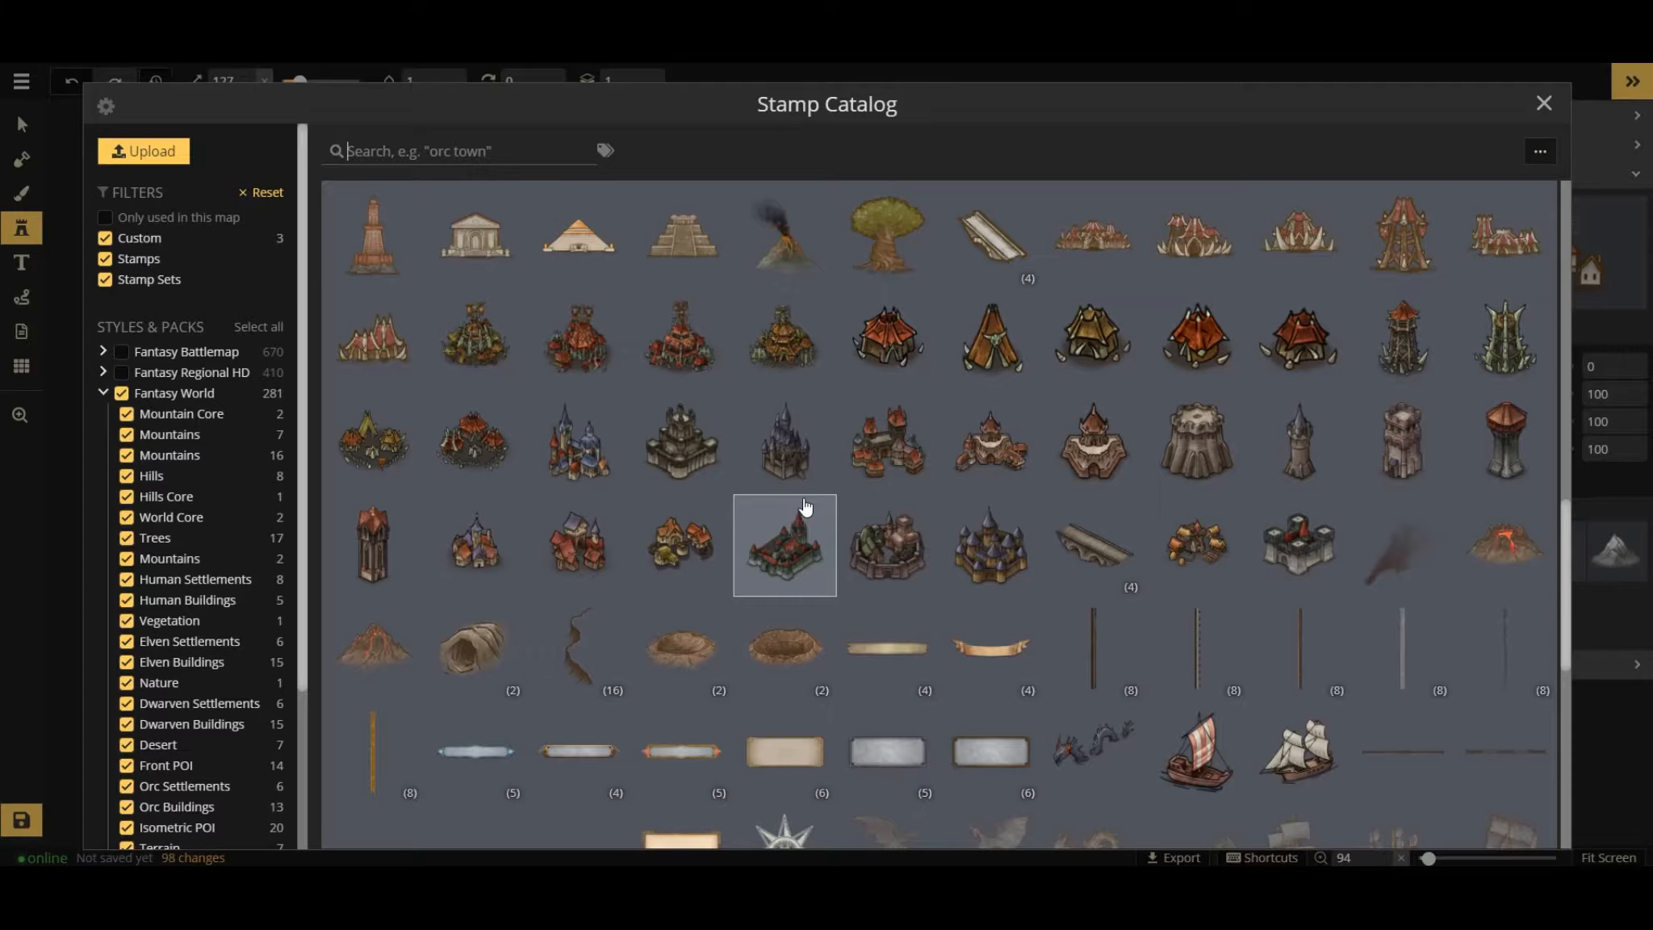
scroll(850, 564, "up", 2)
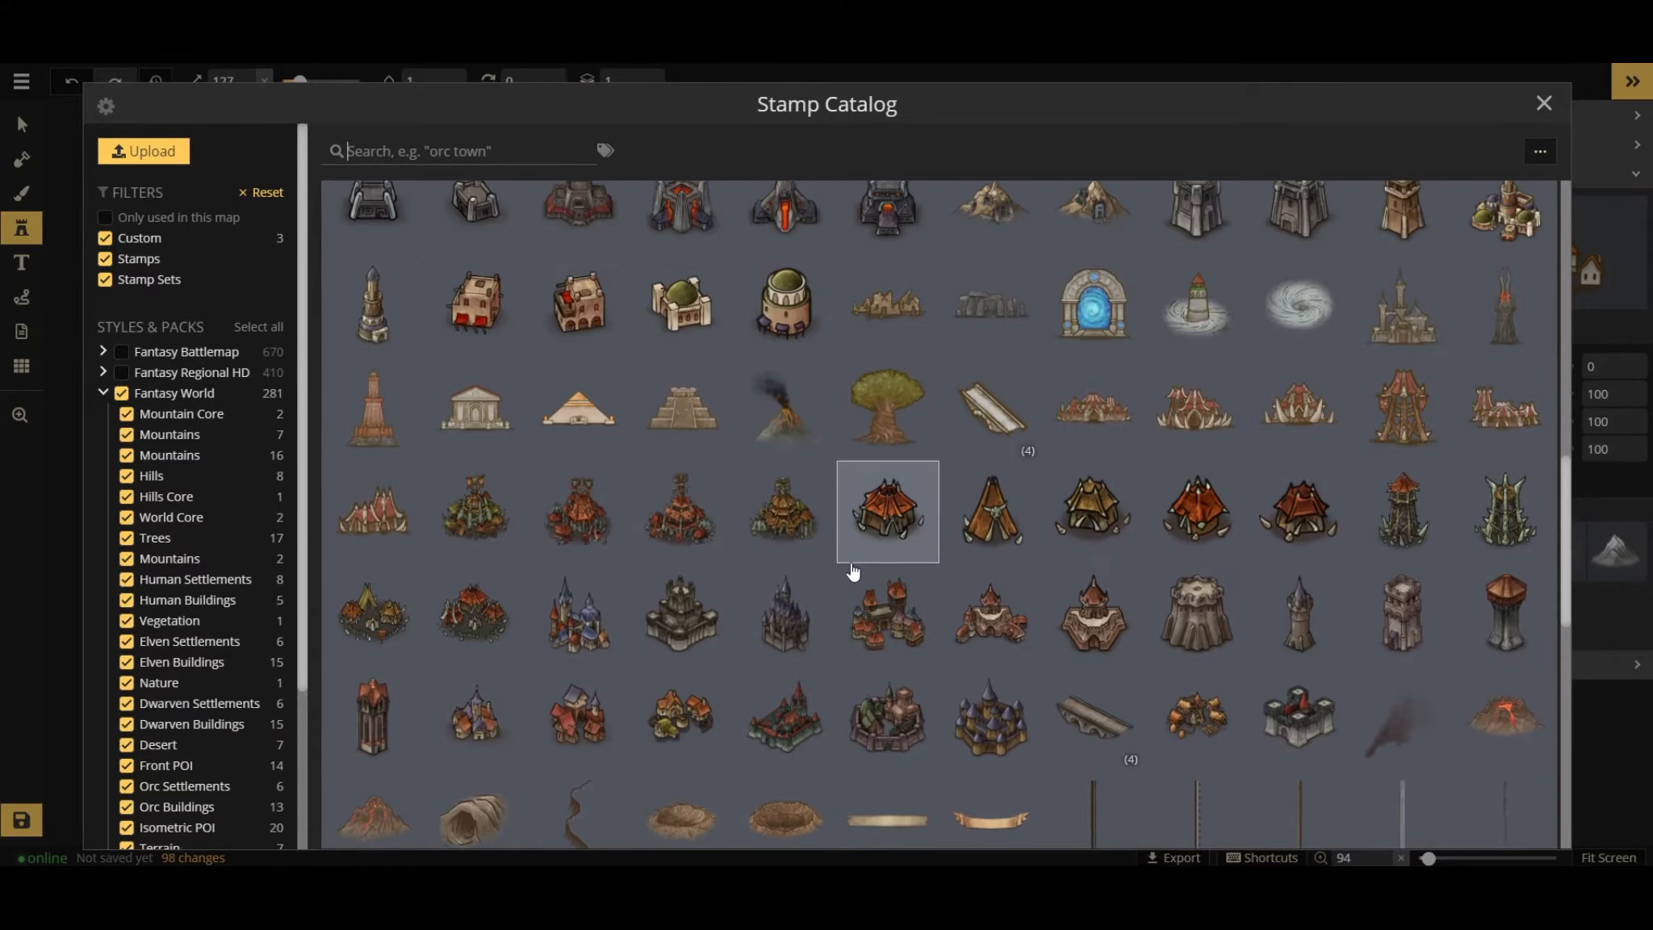
scroll(815, 577, "down", 3)
scroll(802, 575, "up", 5)
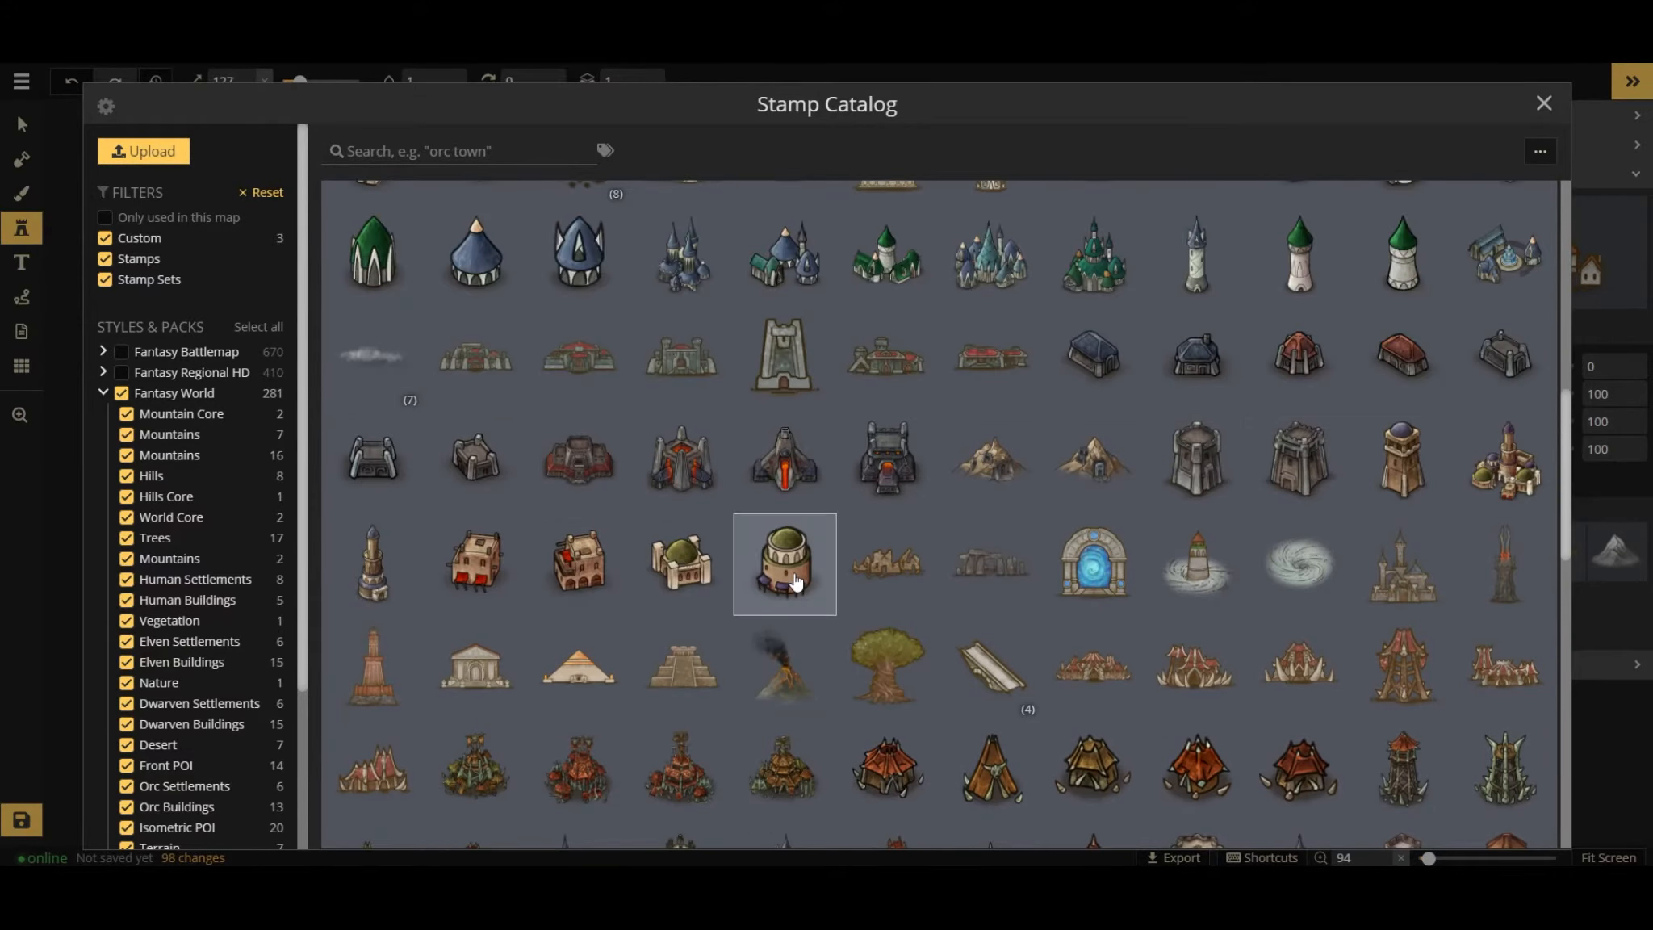
scroll(794, 575, "up", 3)
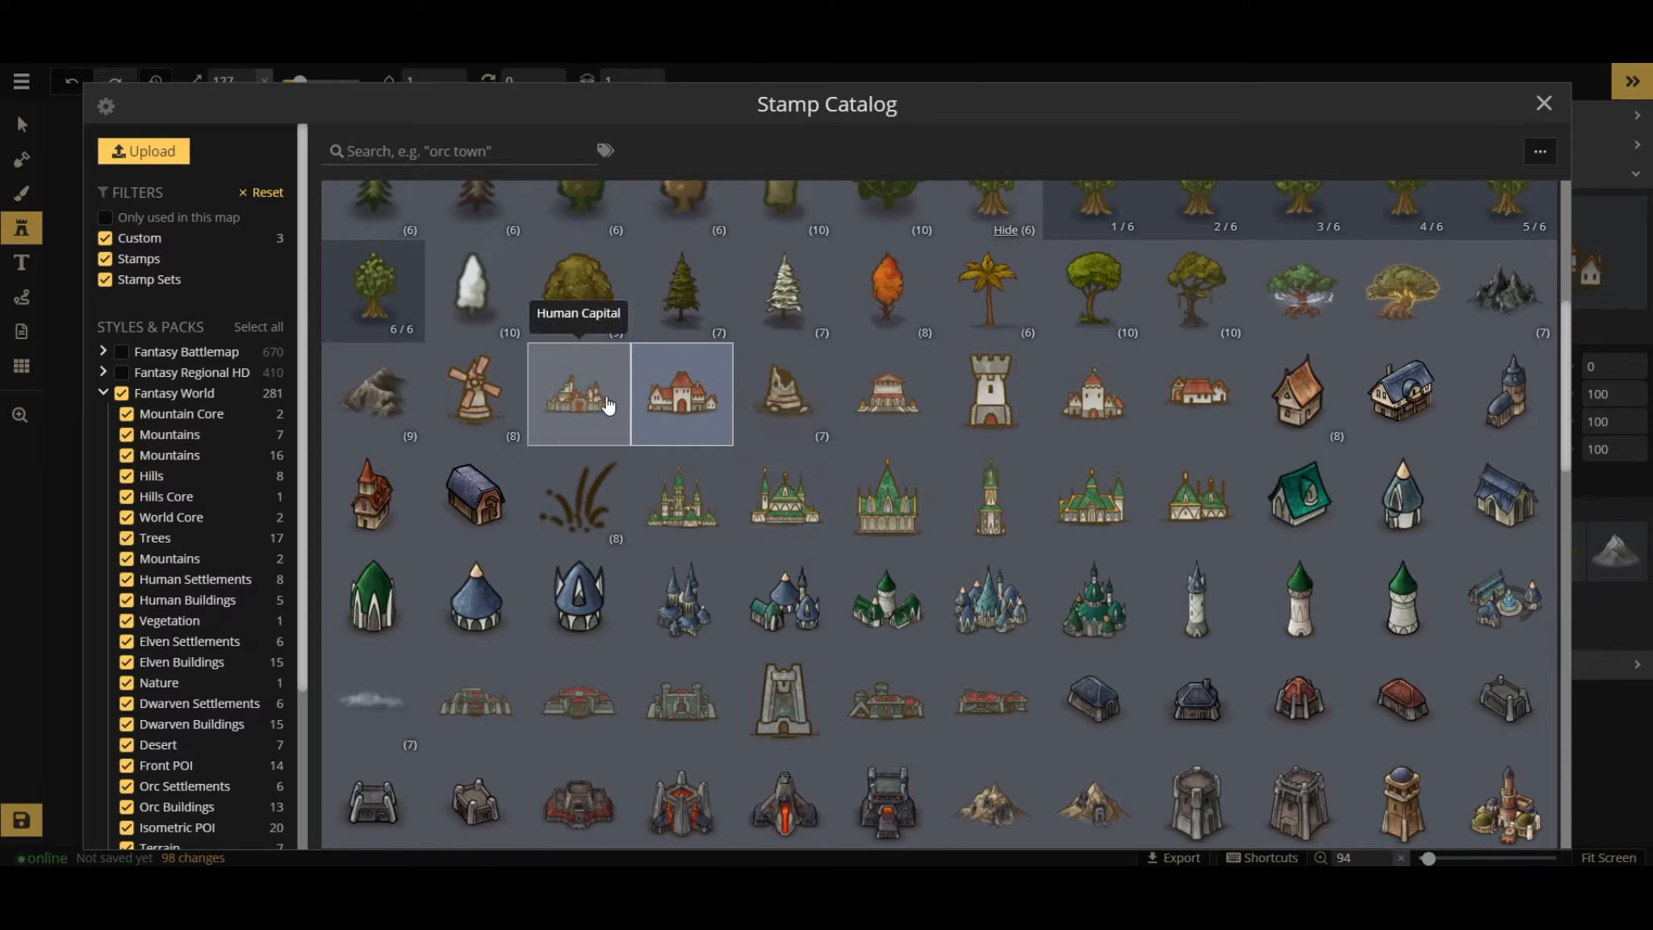
left_click(571, 420)
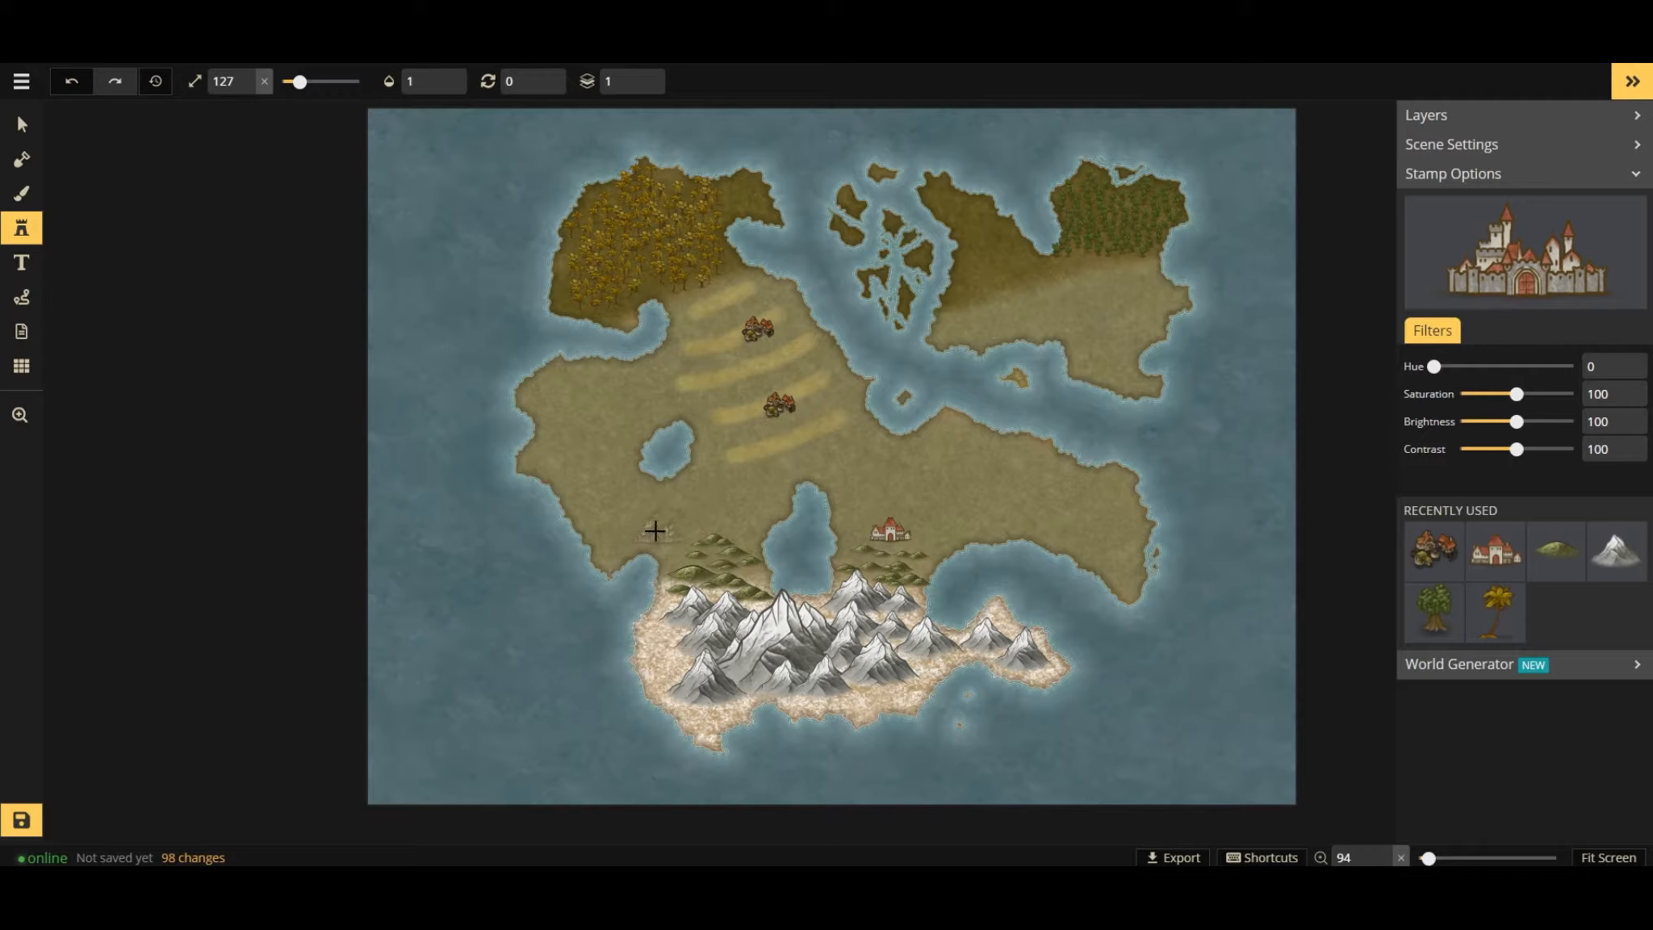
left_click(552, 388)
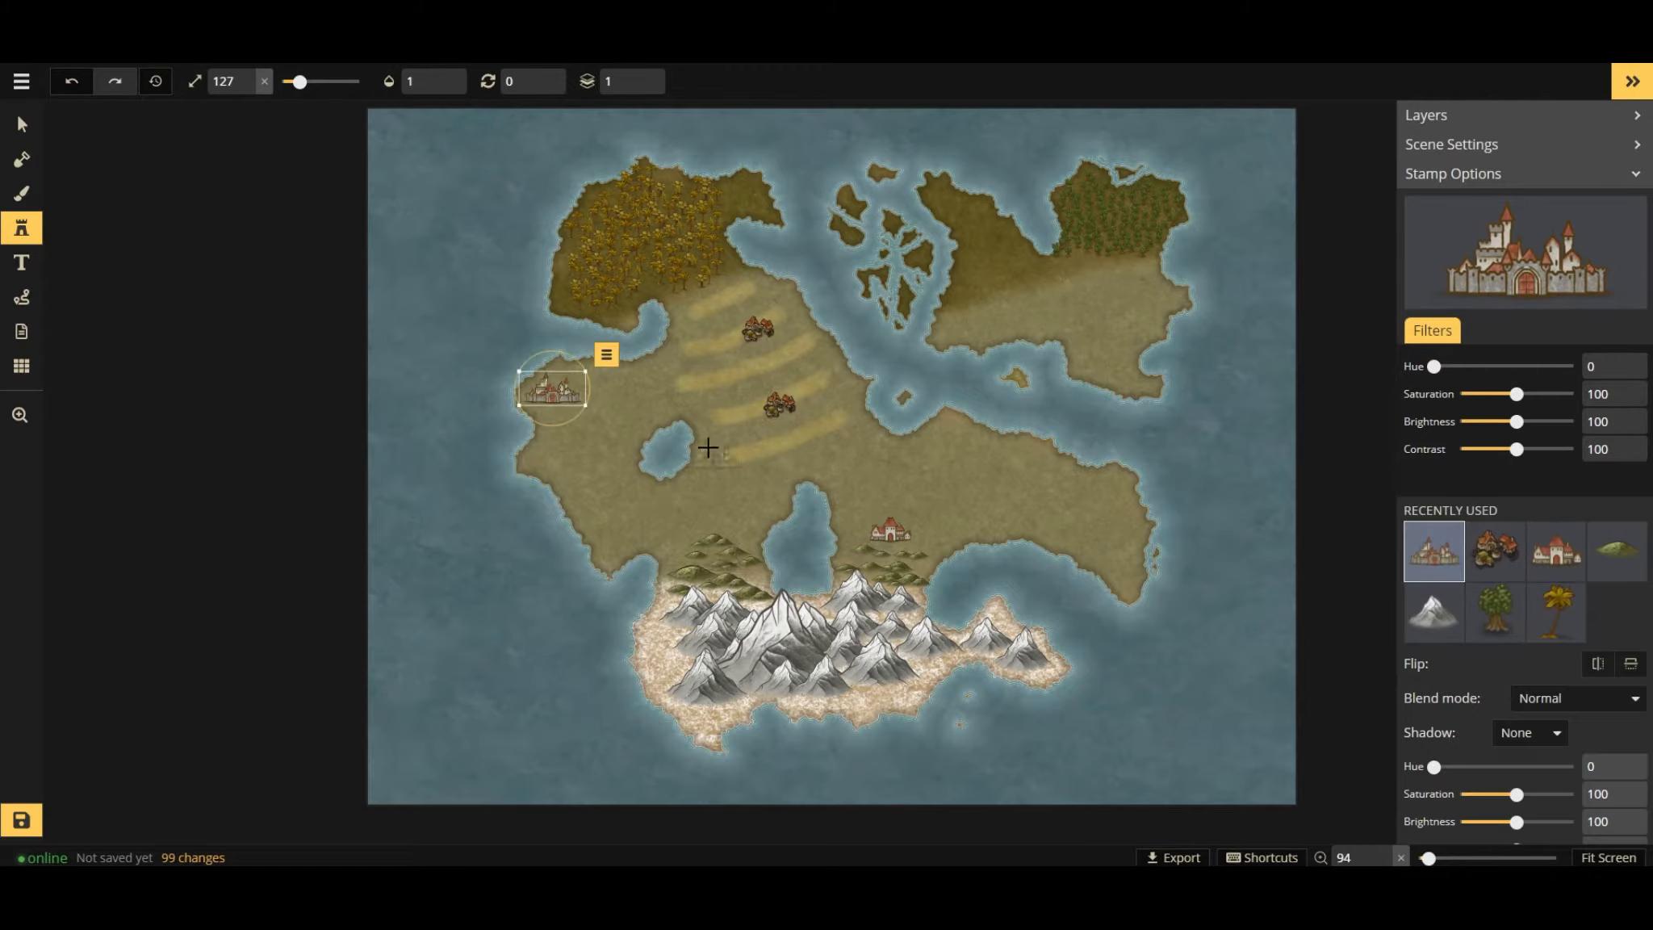
Enlarge the Human Capital to size 201 and shift it slightly northeast so it sits on the western coast.
left_click_drag(300, 81, 312, 82)
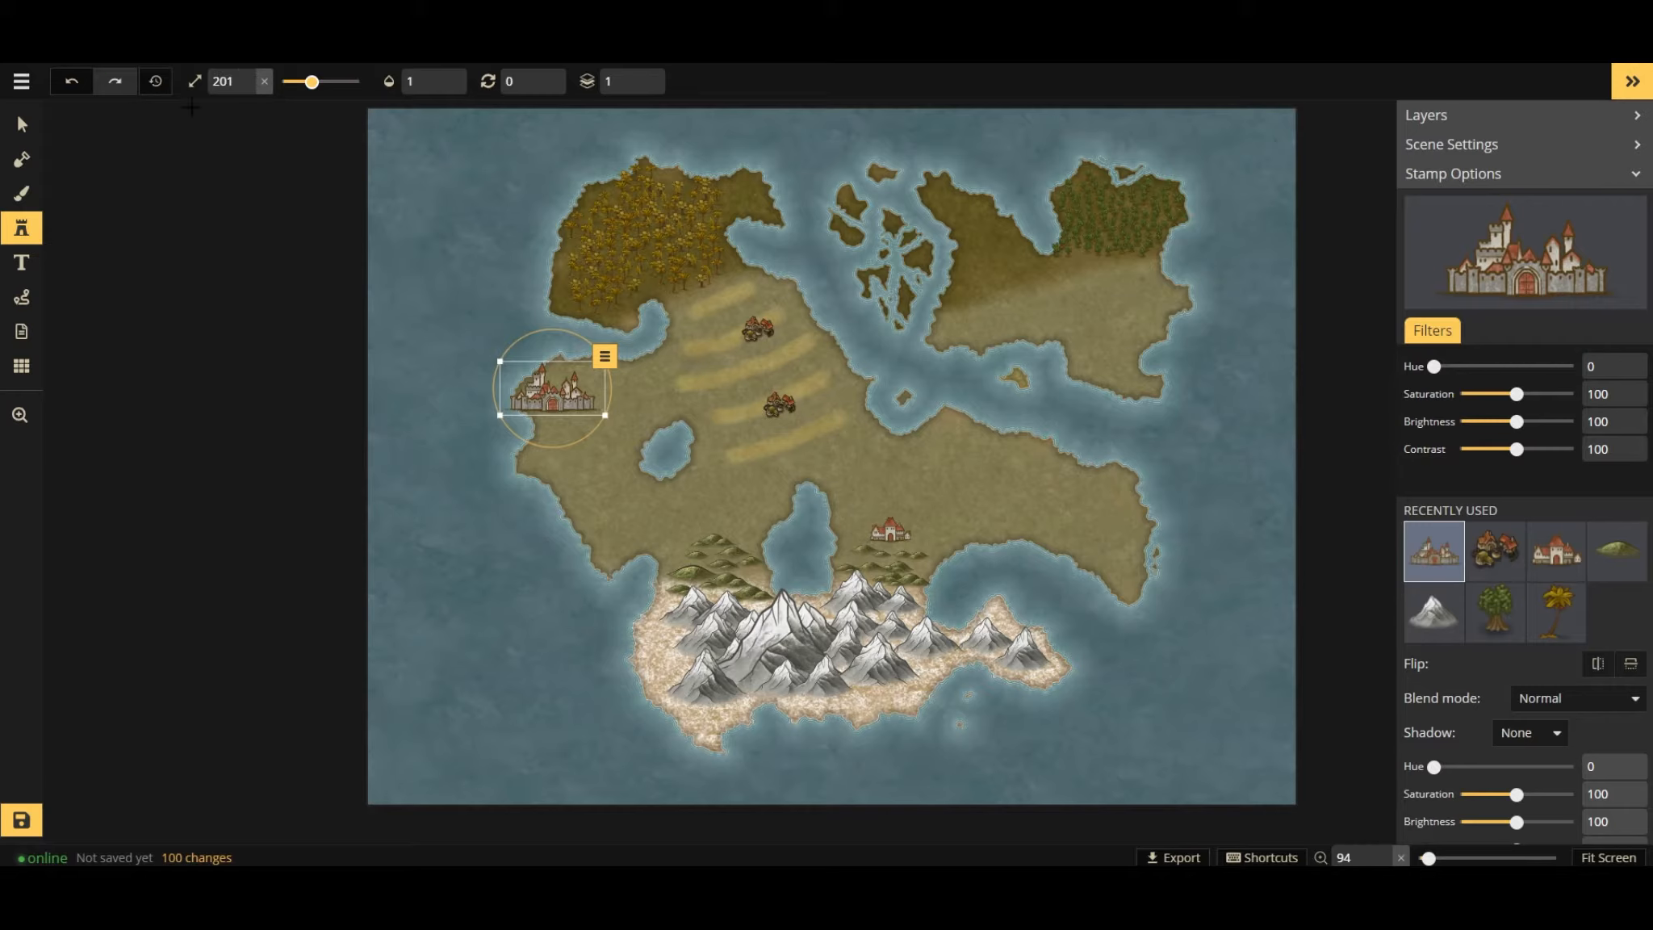
left_click(22, 124)
left_click_drag(560, 399, 564, 387)
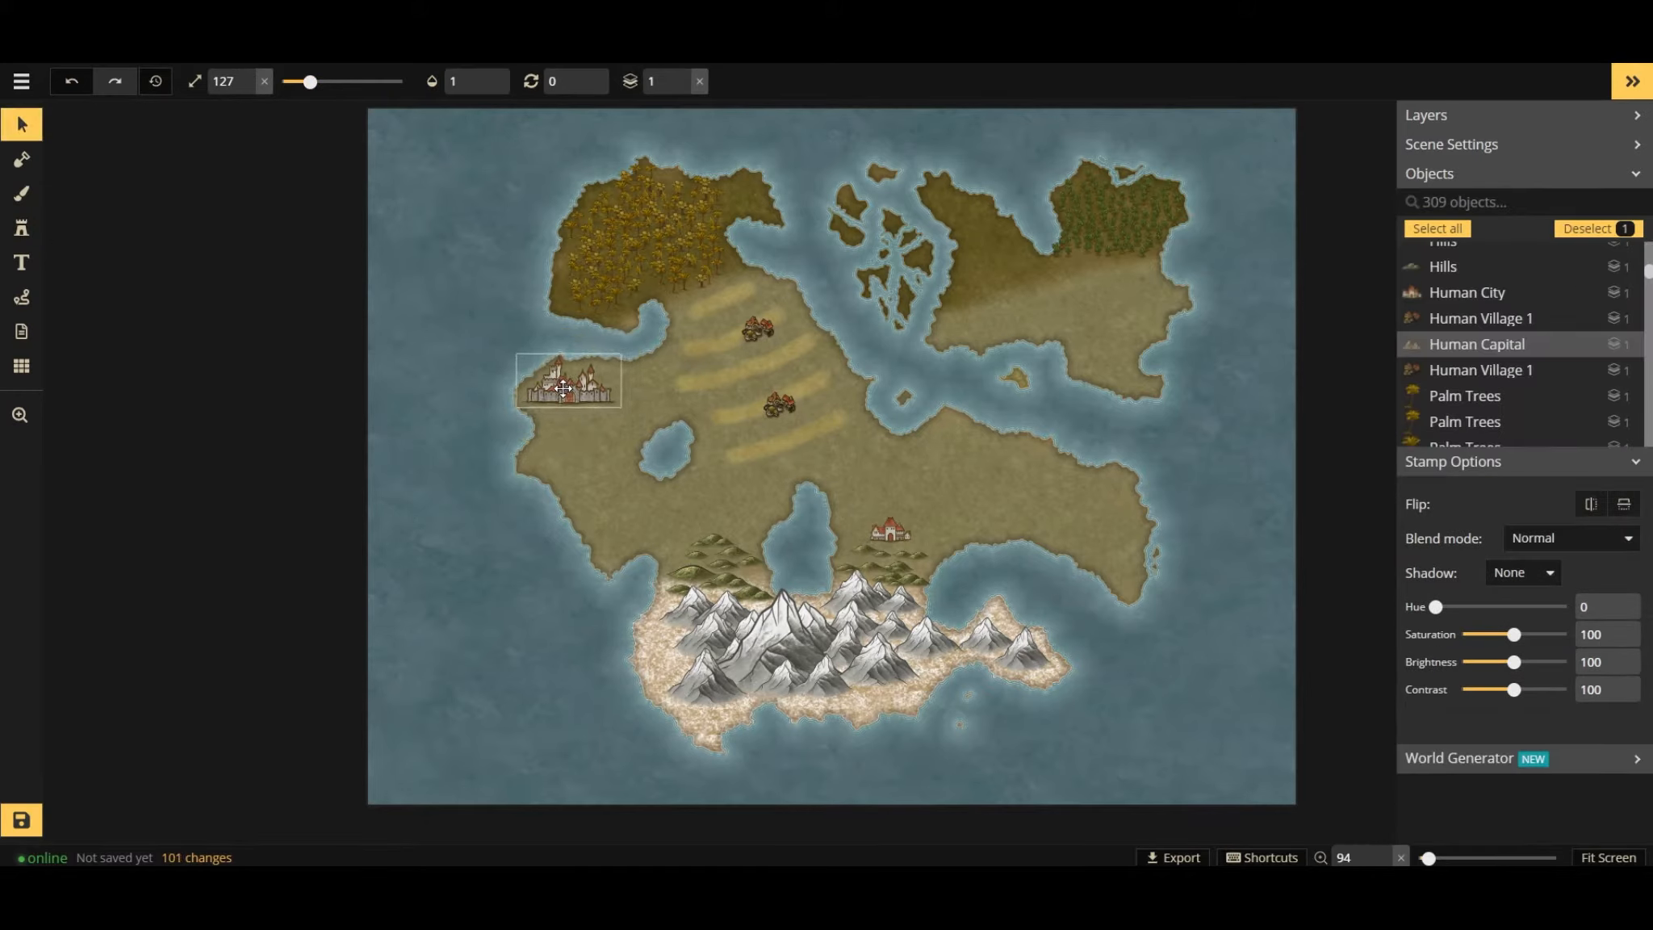
left_click(668, 518)
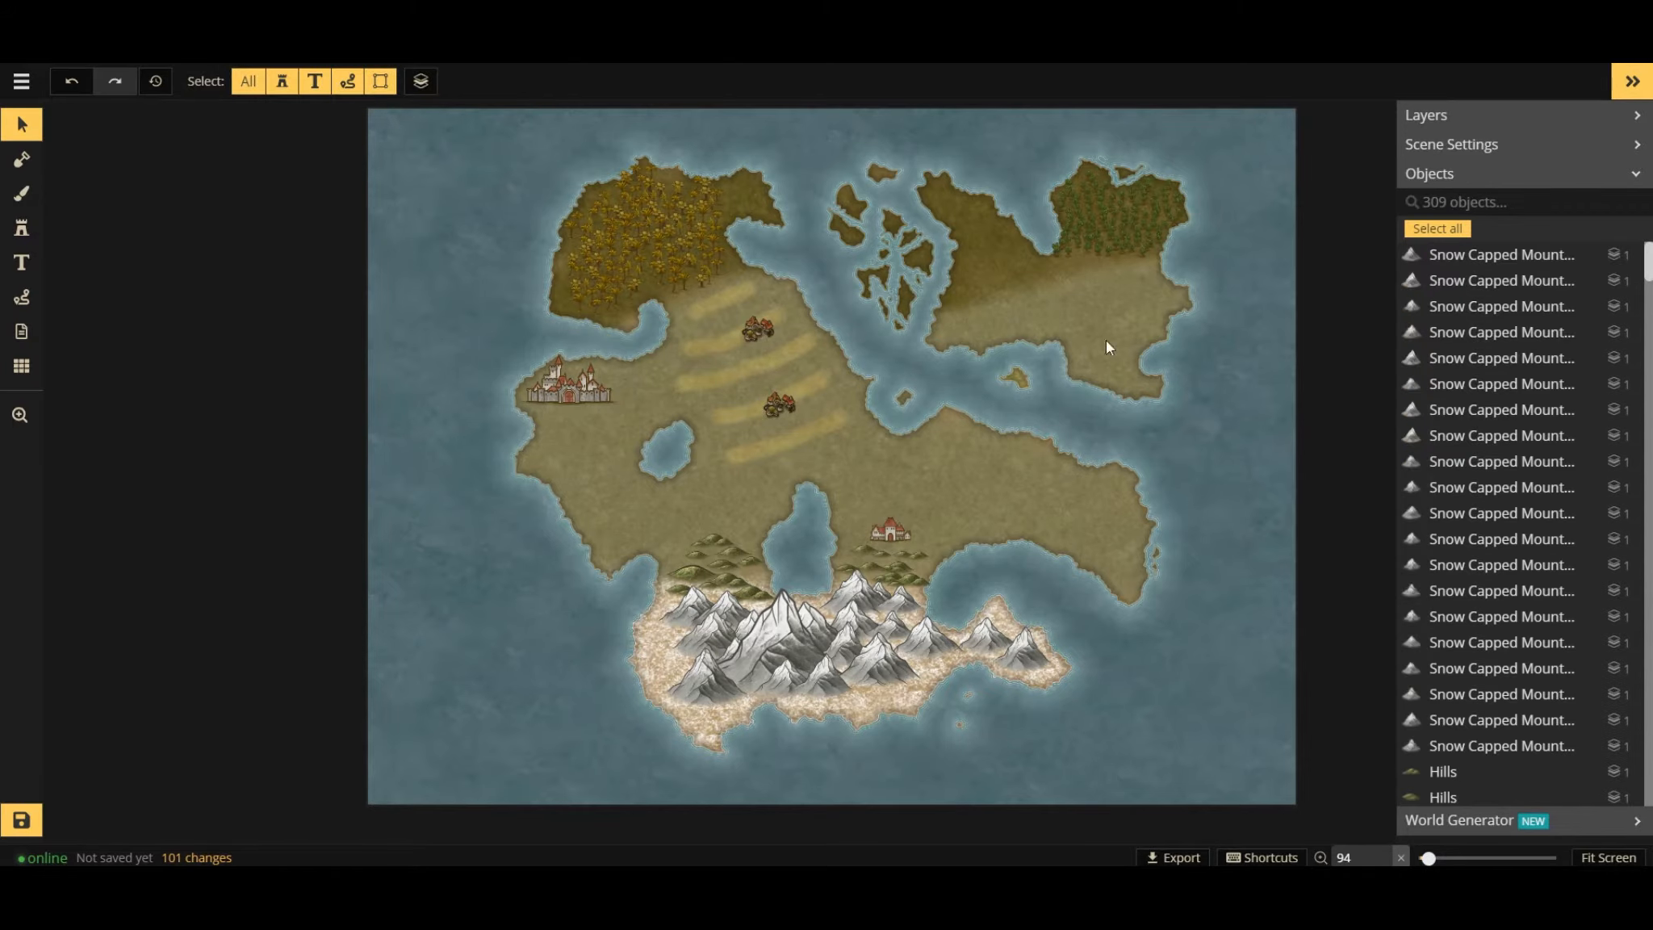
Choose the dark green conifer set with area 30, and paint forests from the capital to the southern inlet and across the southeastern peninsula.
left_click(22, 227)
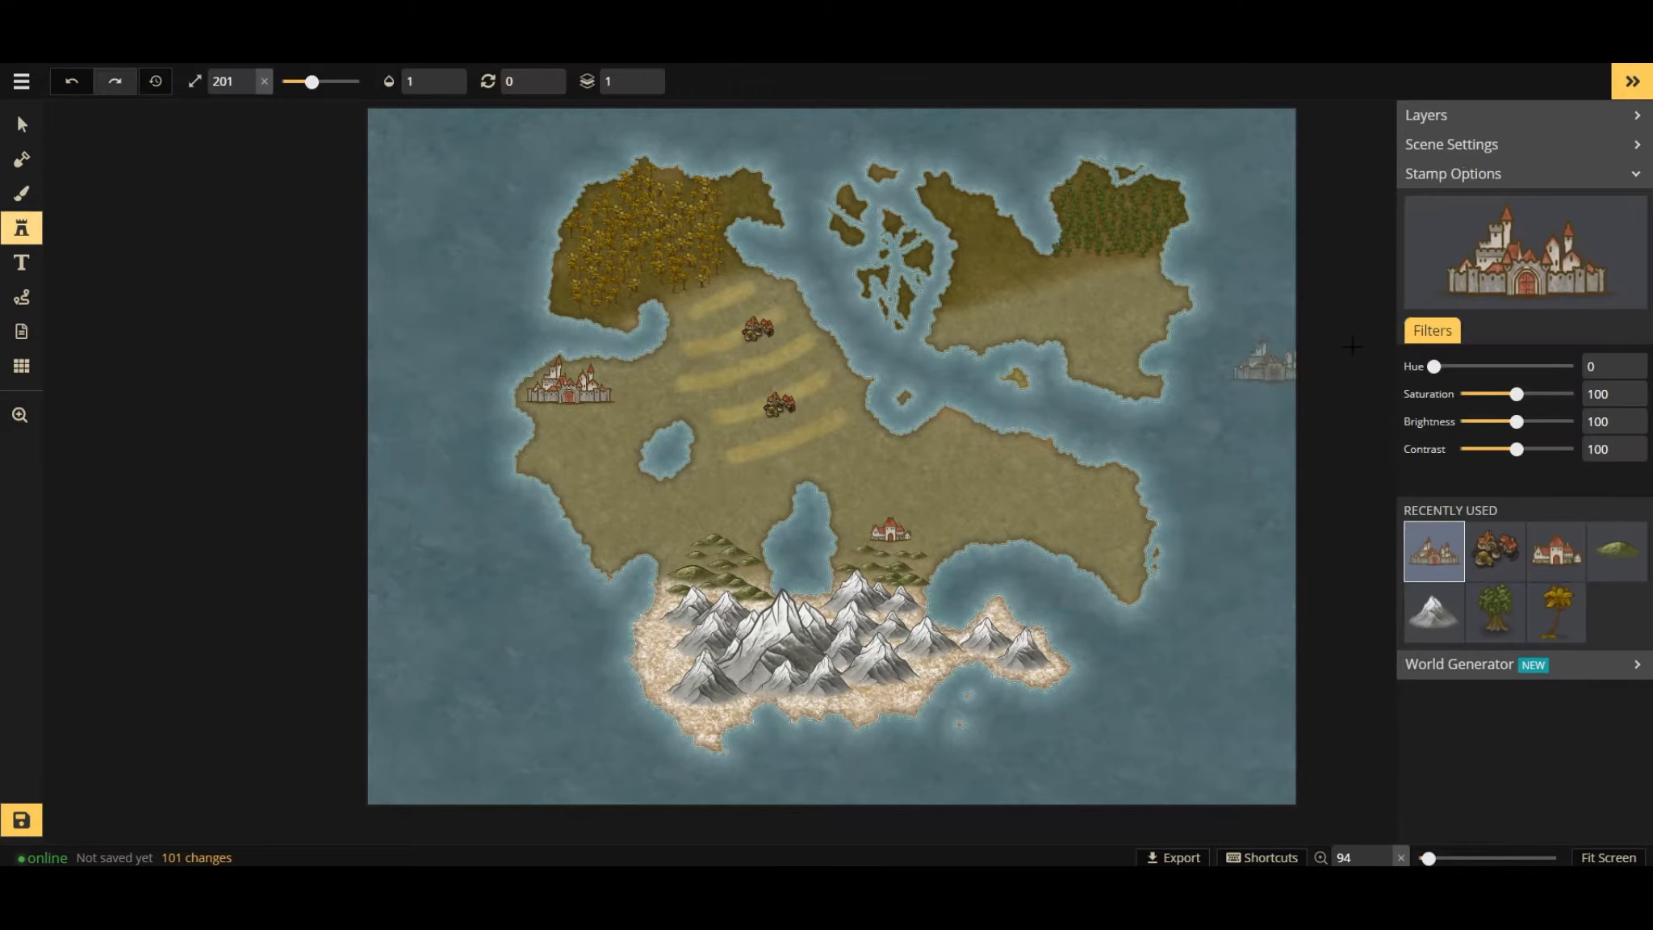
left_click(1520, 268)
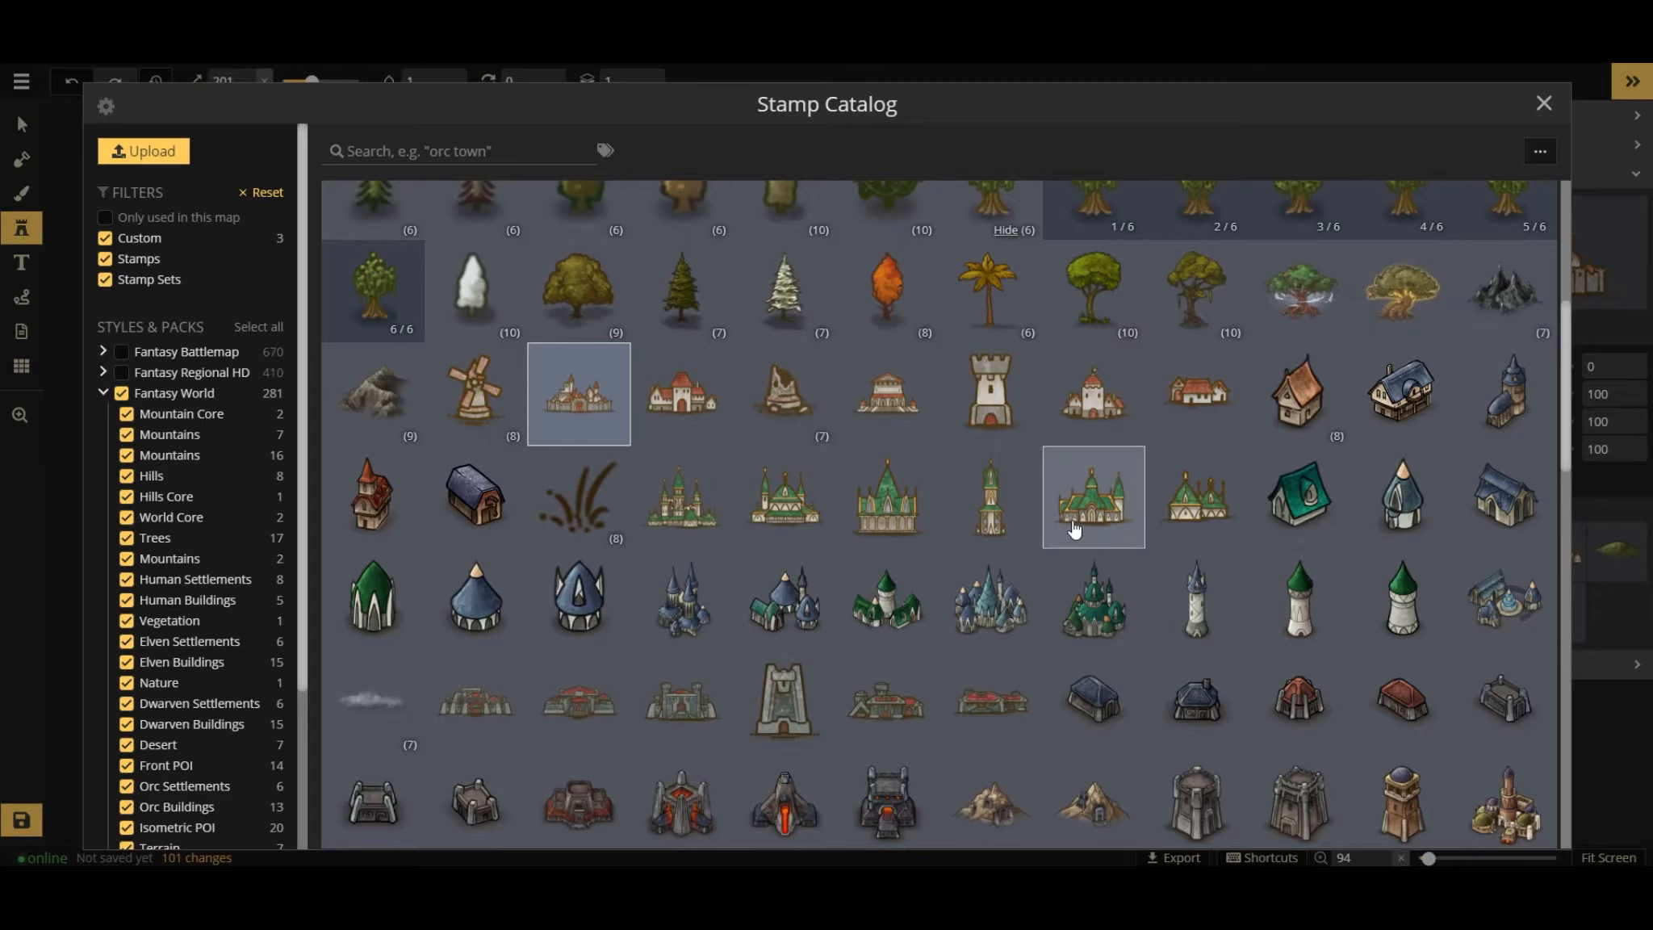
scroll(1103, 304, "up", 4)
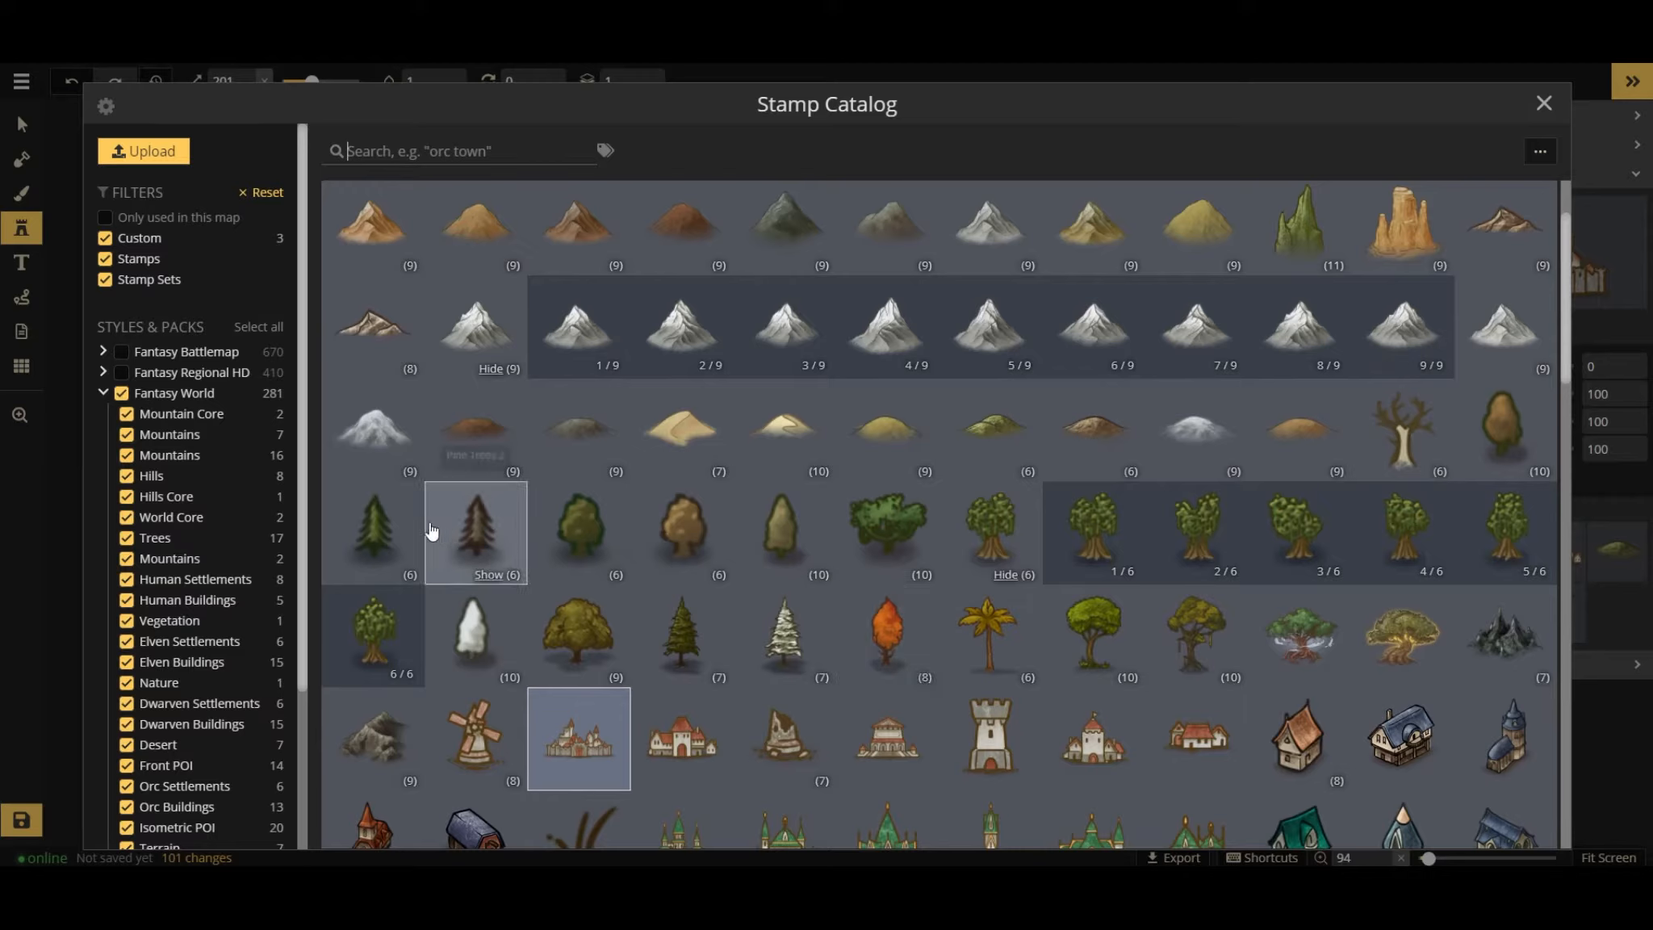
left_click(704, 654)
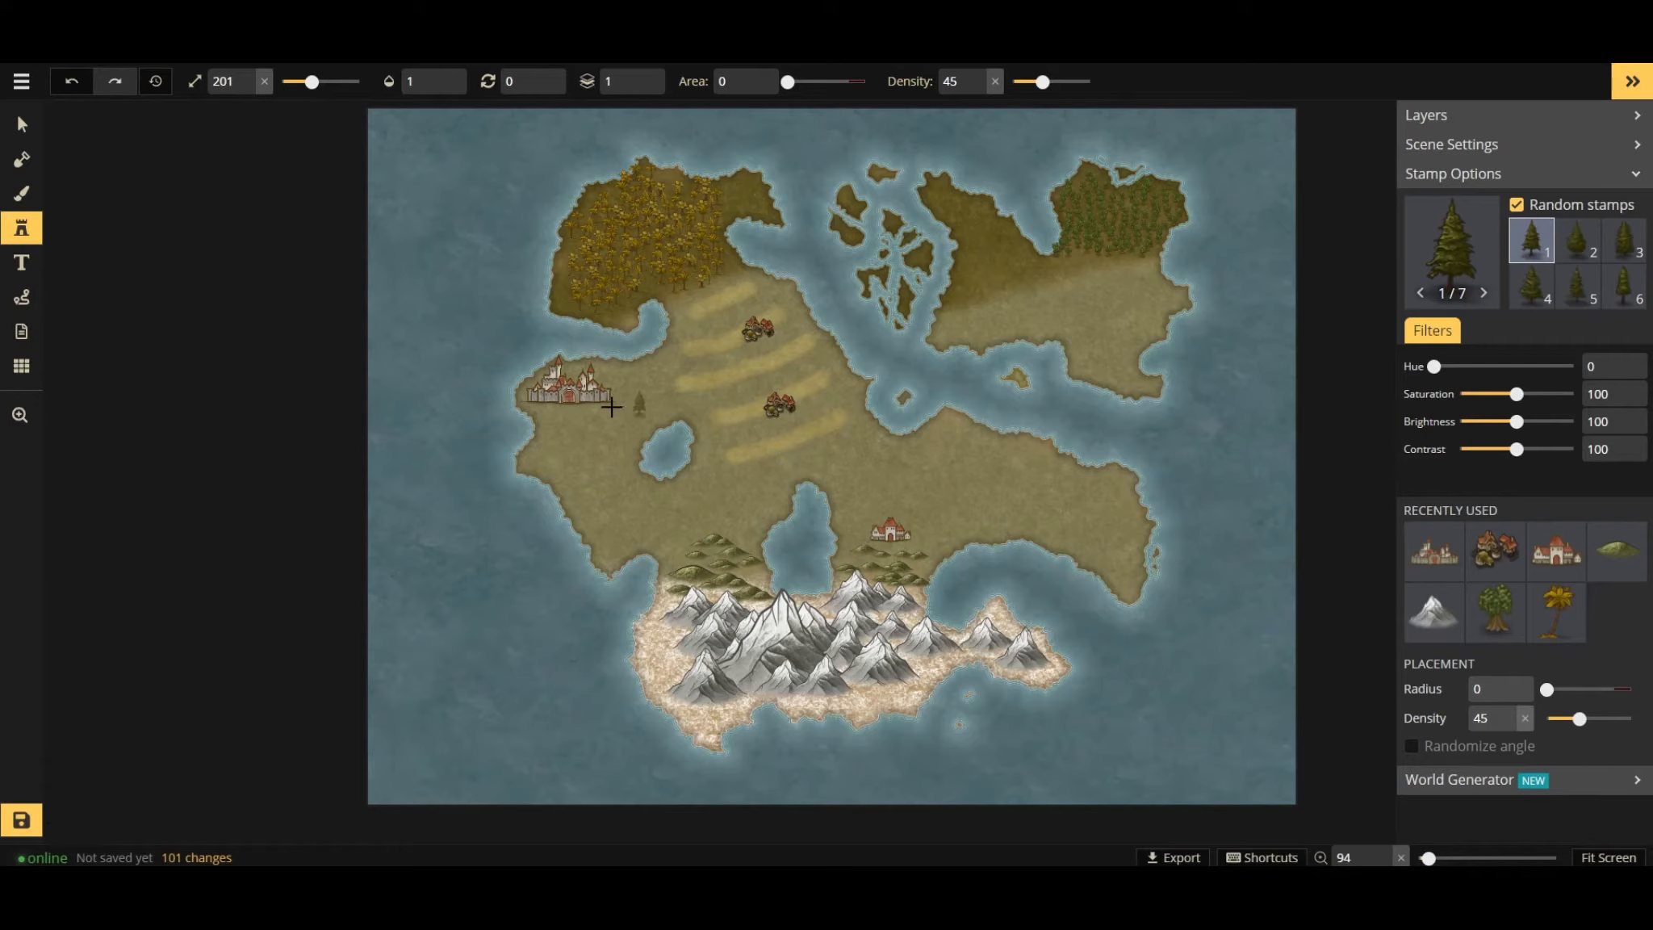
left_click_drag(788, 81, 810, 81)
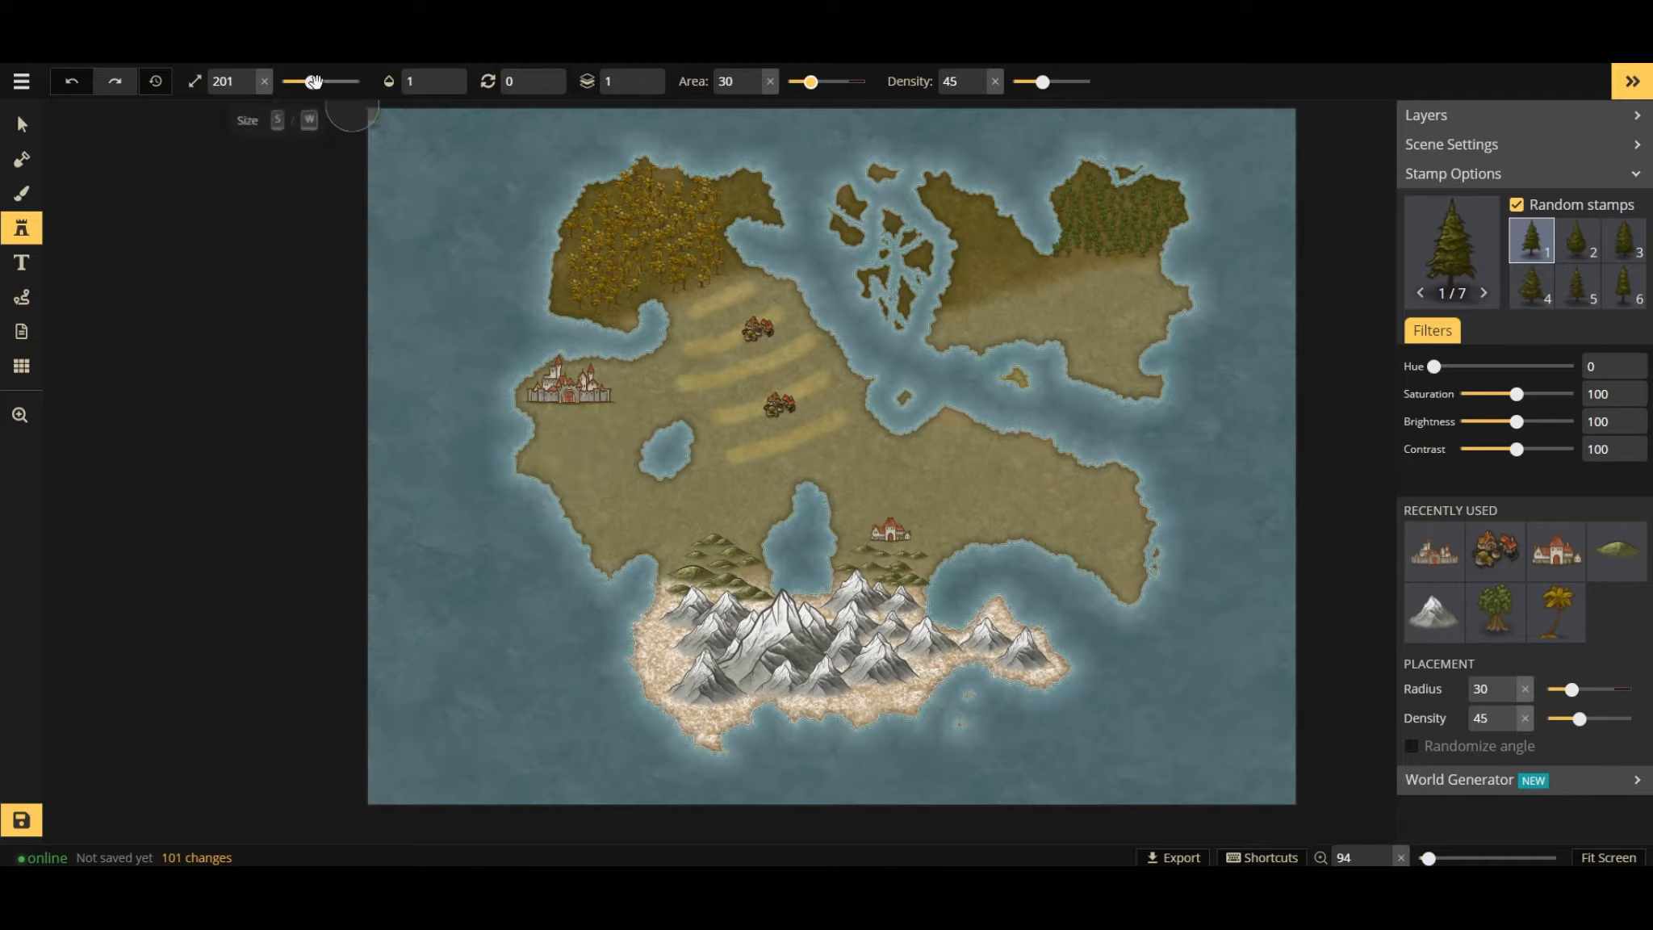
mouse_move(639, 387)
left_mouse_down()
mouse_move(570, 433)
mouse_move(604, 498)
mouse_move(750, 502)
left_mouse_up()
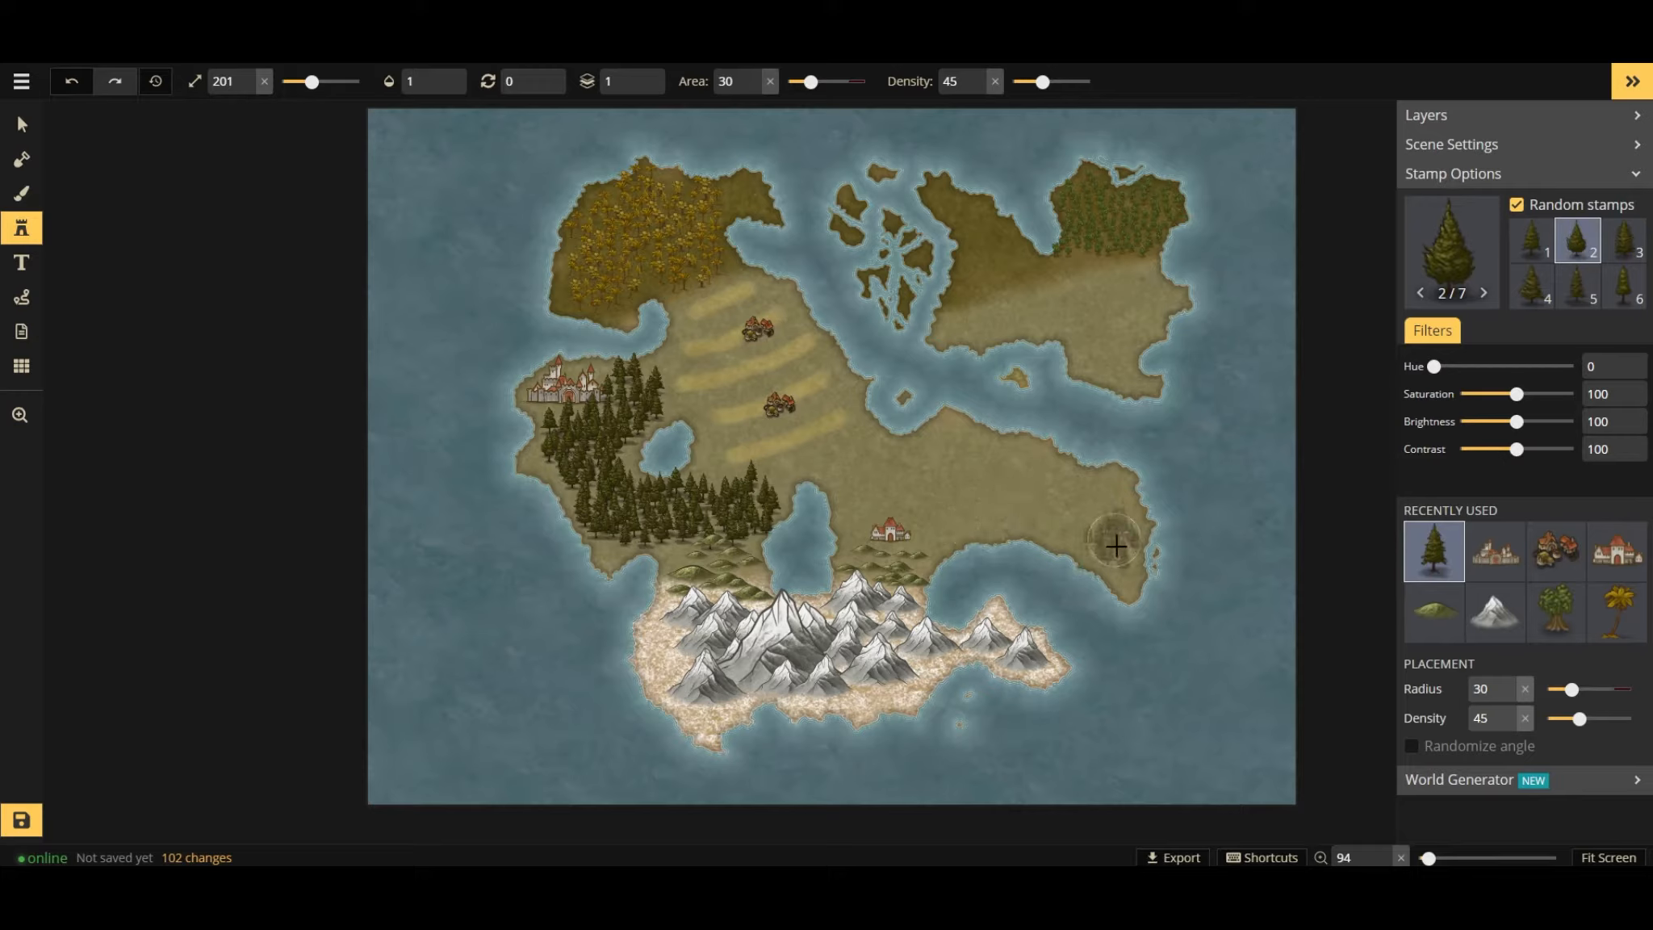
mouse_move(1116, 546)
left_mouse_down()
mouse_move(1071, 503)
mouse_move(1022, 502)
mouse_move(1109, 524)
mouse_move(1154, 606)
left_mouse_up()
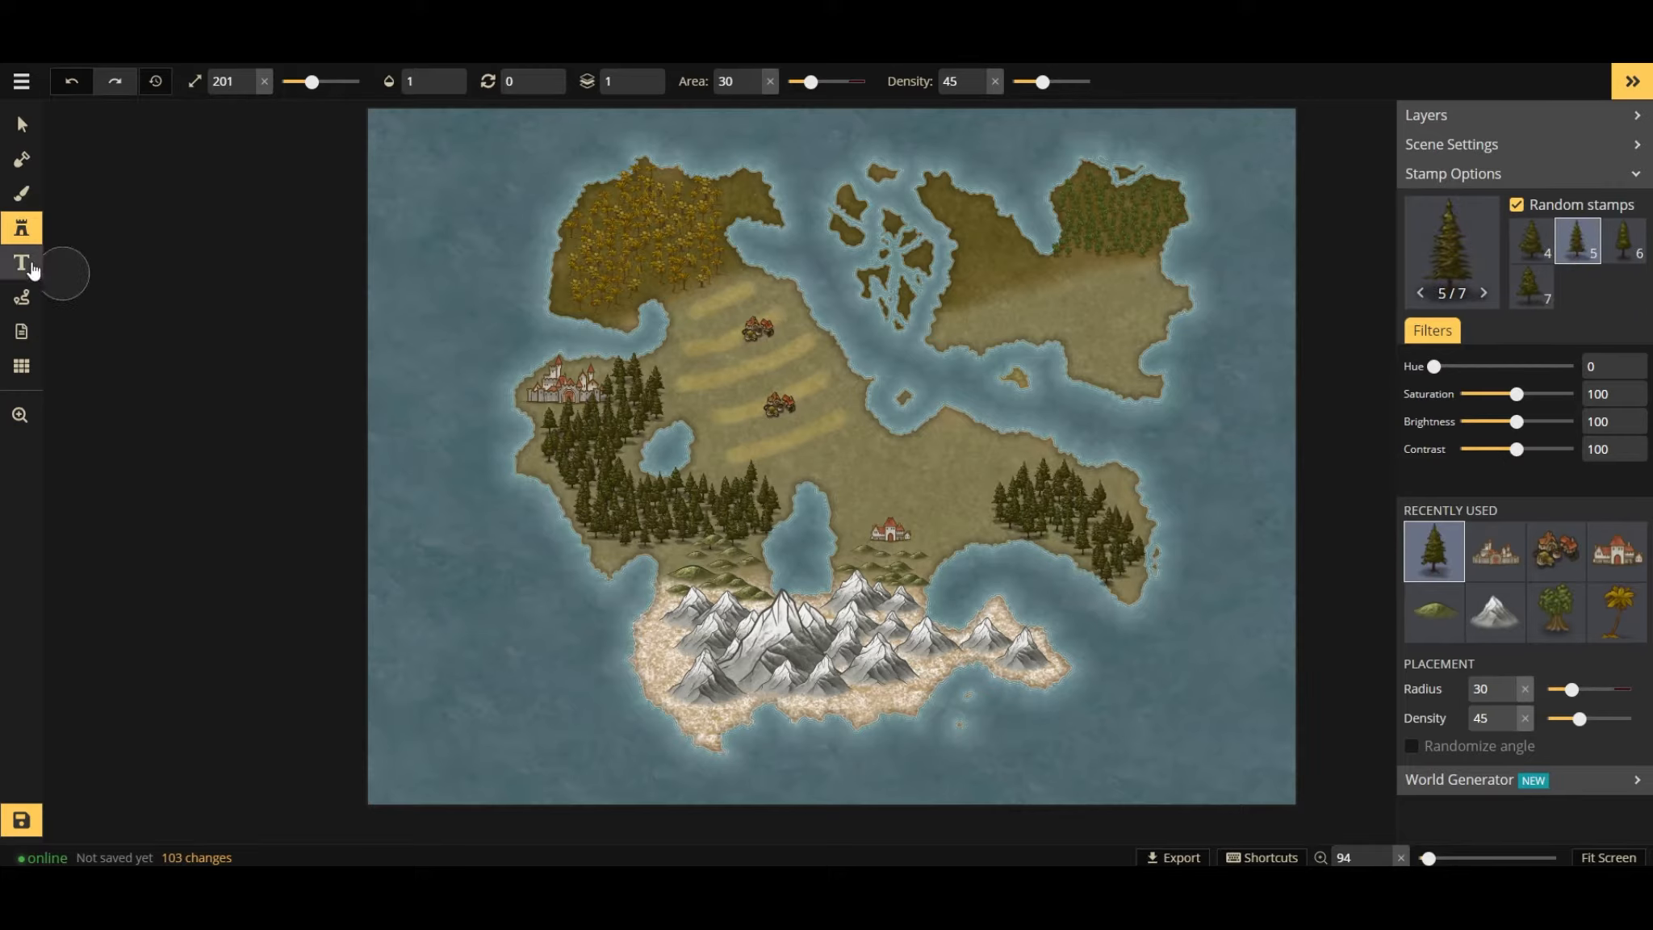
Choose the green-roofed domed city stamp at size 152 and place it on the northwestern arm of the northeastern landmass.
left_click(1405, 273)
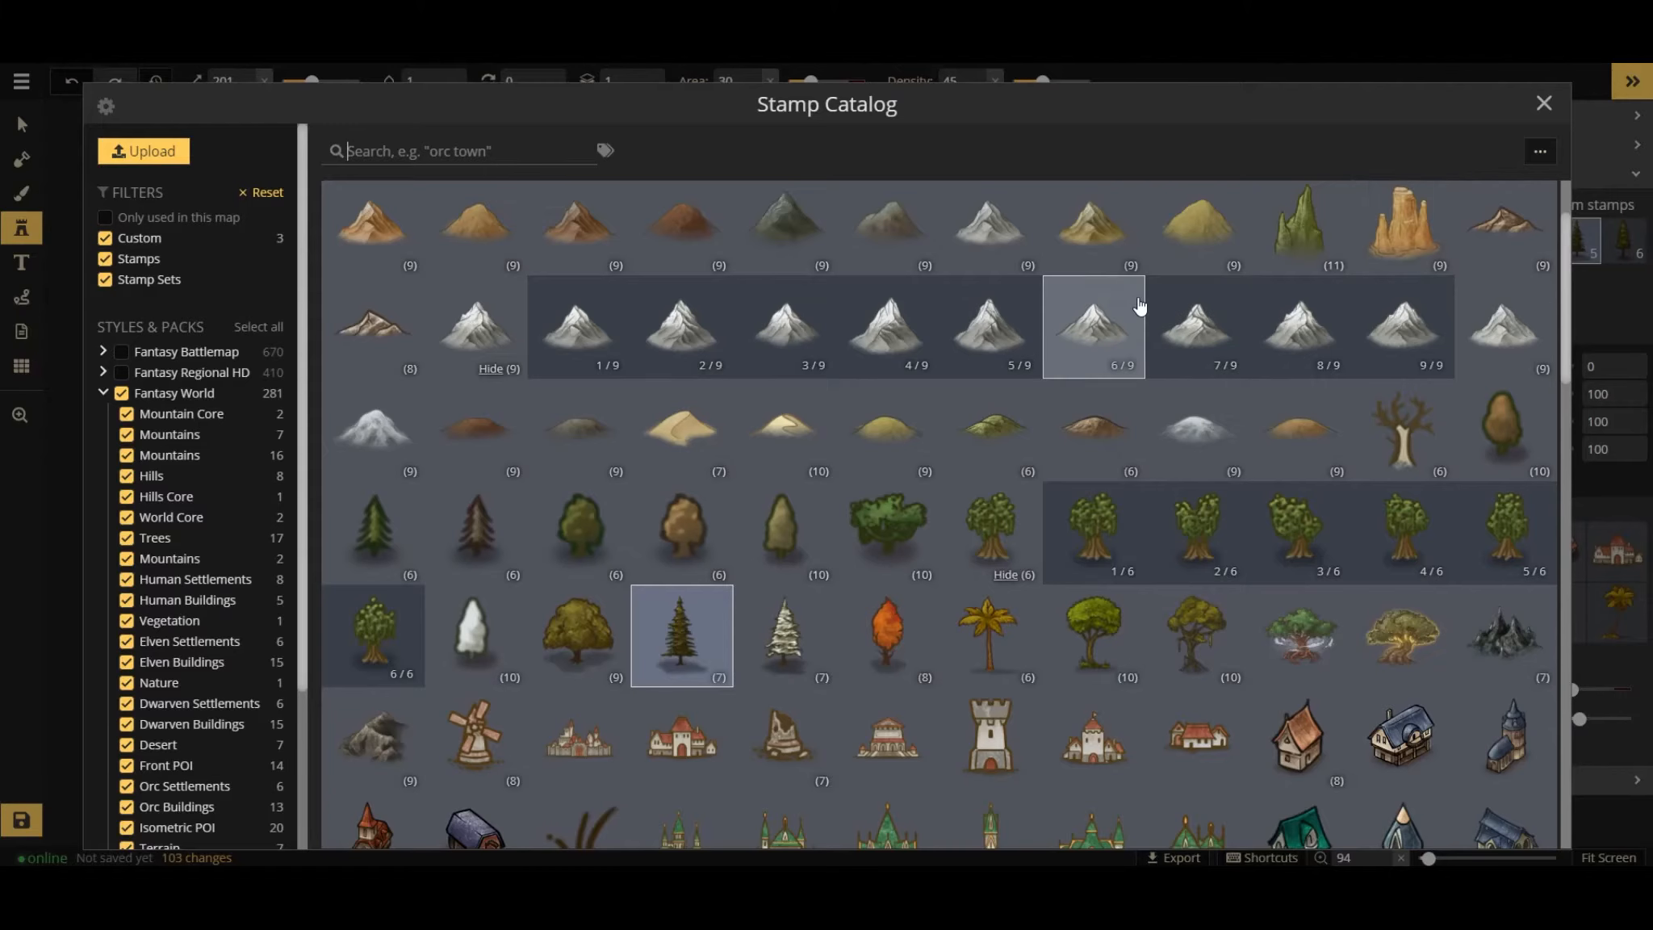
scroll(794, 517, "down", 3)
scroll(796, 524, "down", 1)
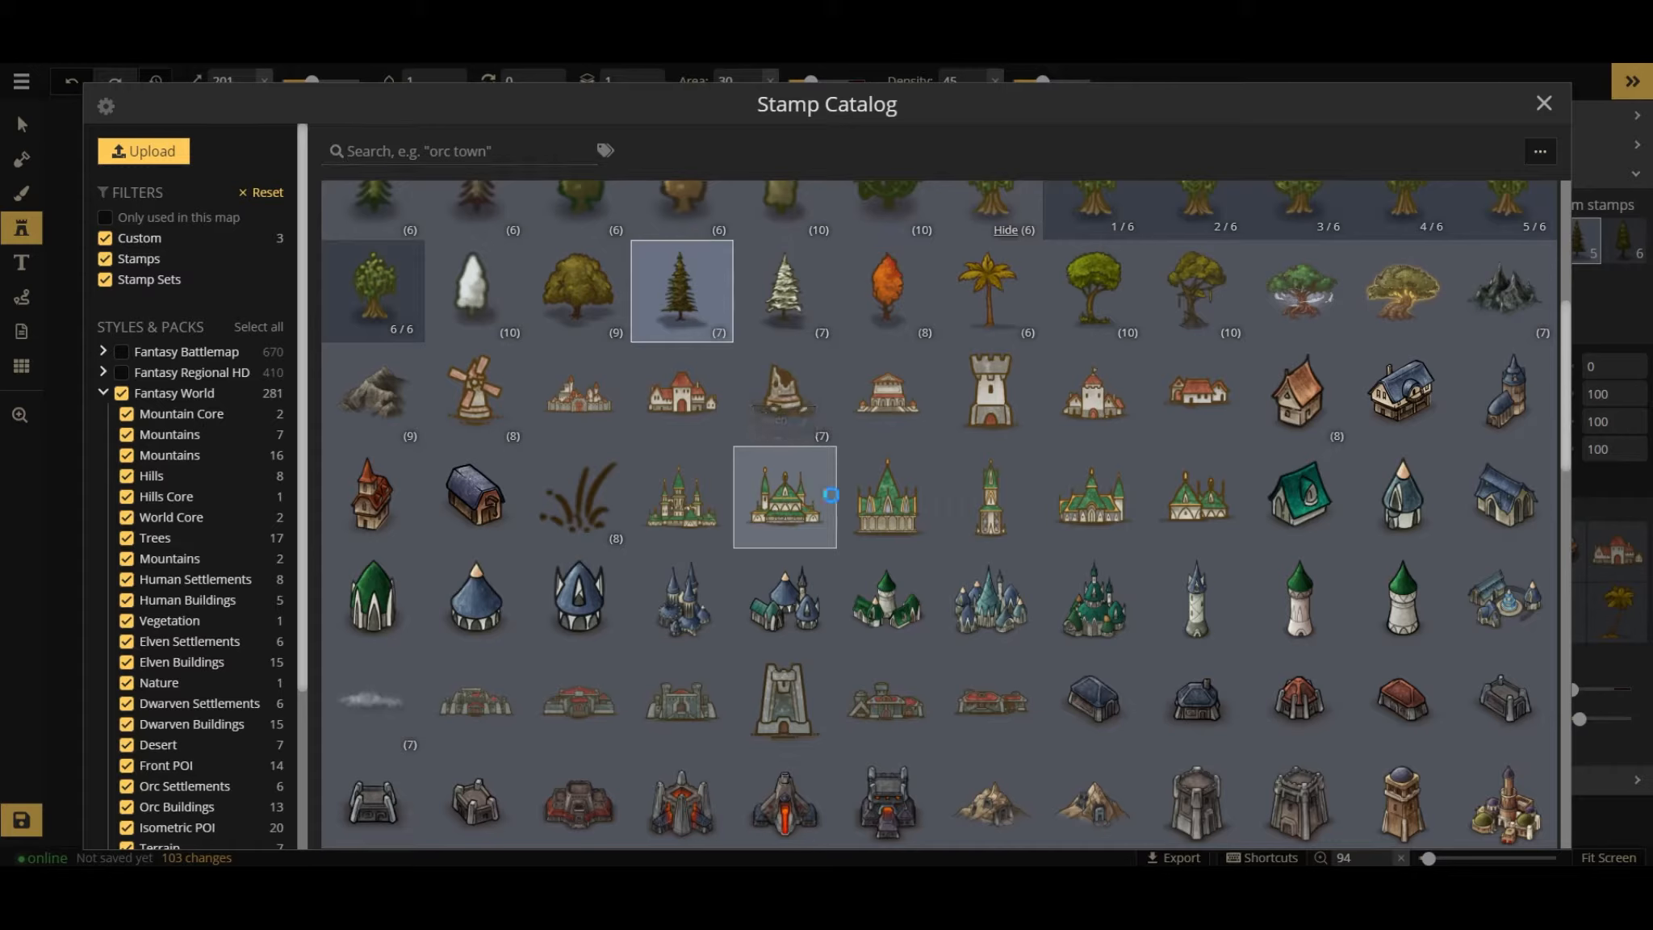
left_click(807, 537)
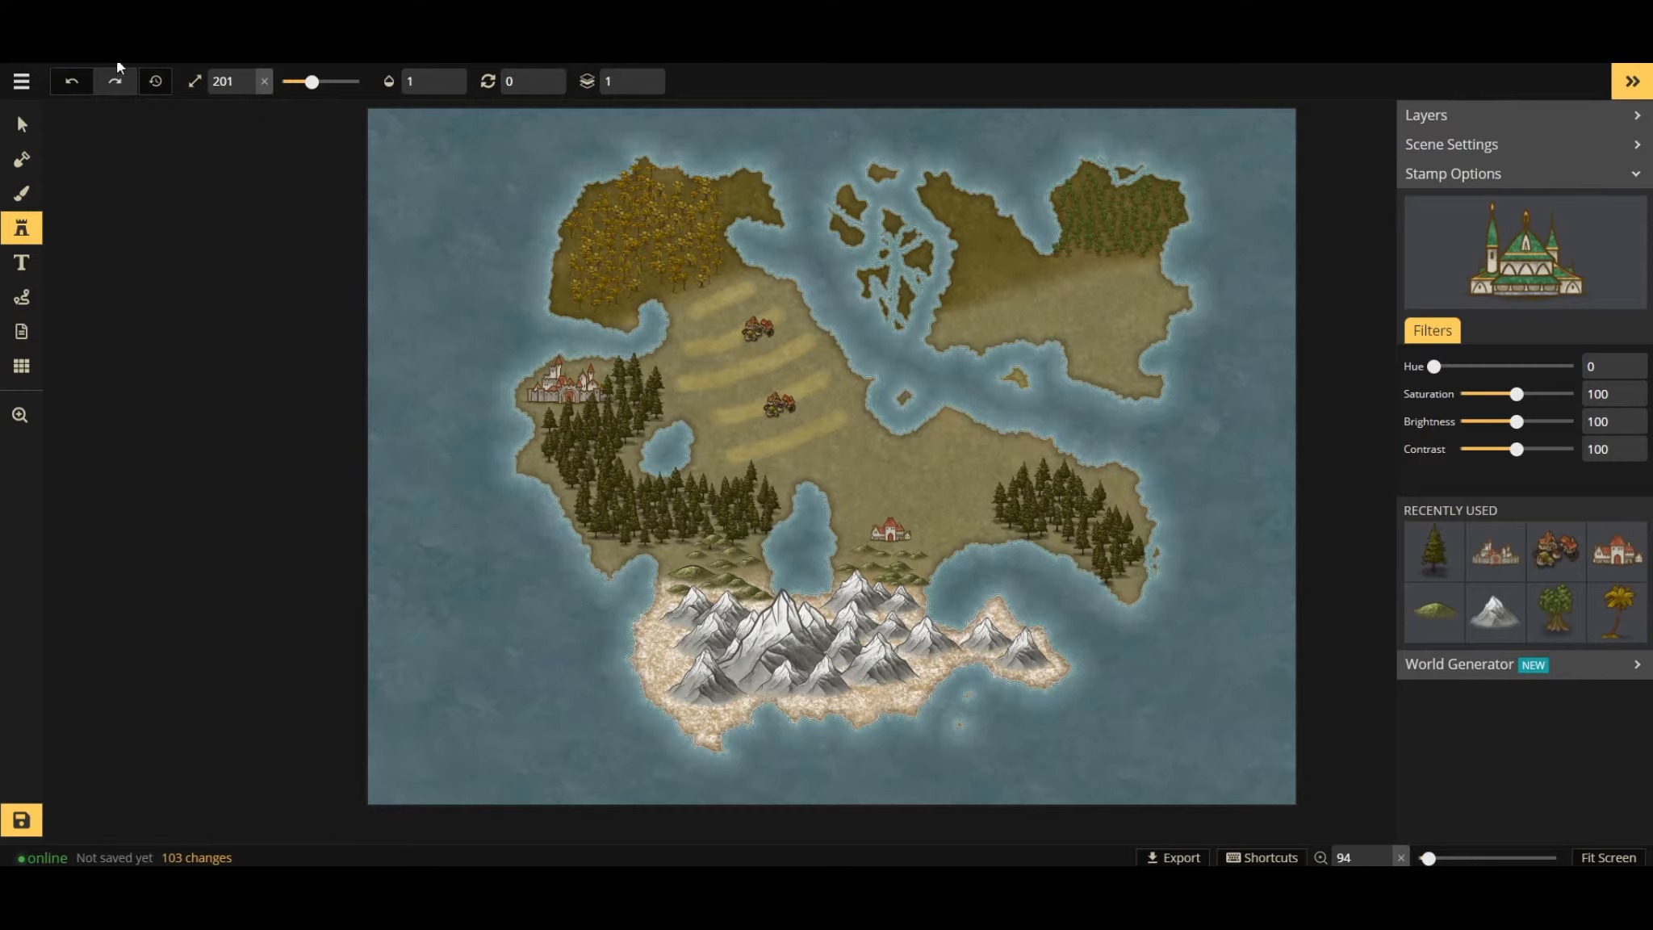
left_click_drag(311, 81, 305, 82)
left_click(986, 218)
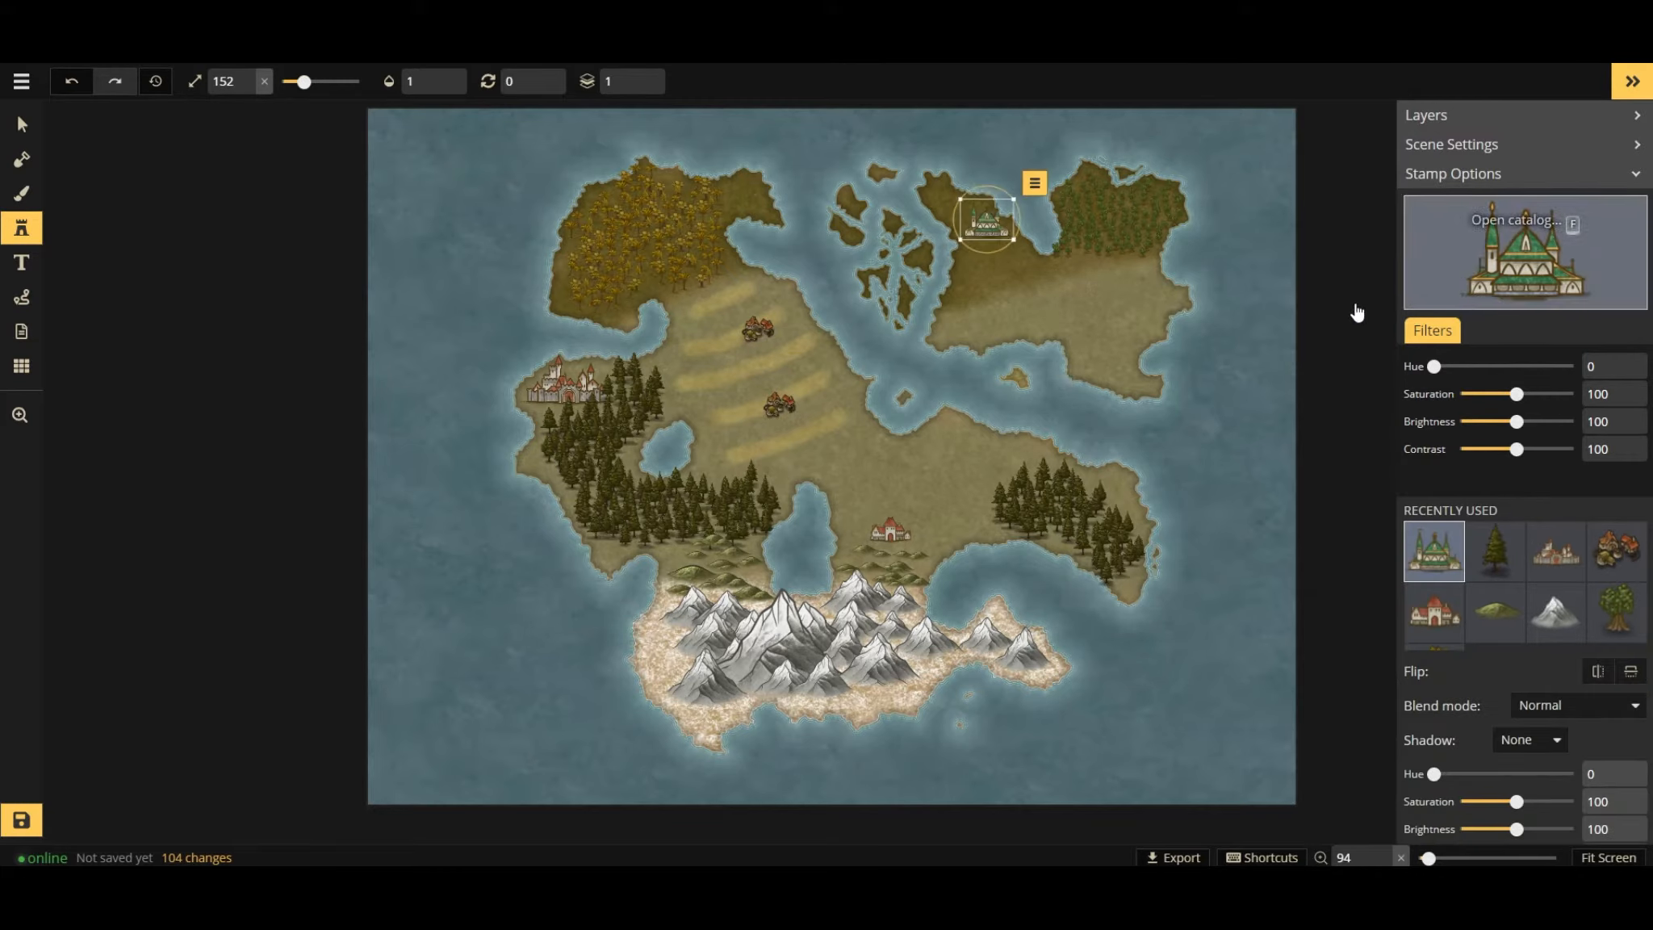
Choose the tall green-roofed tower stamp at size 114 and place it at the northwestern edge of the small northern archipelago.
key("f")
left_click(991, 529)
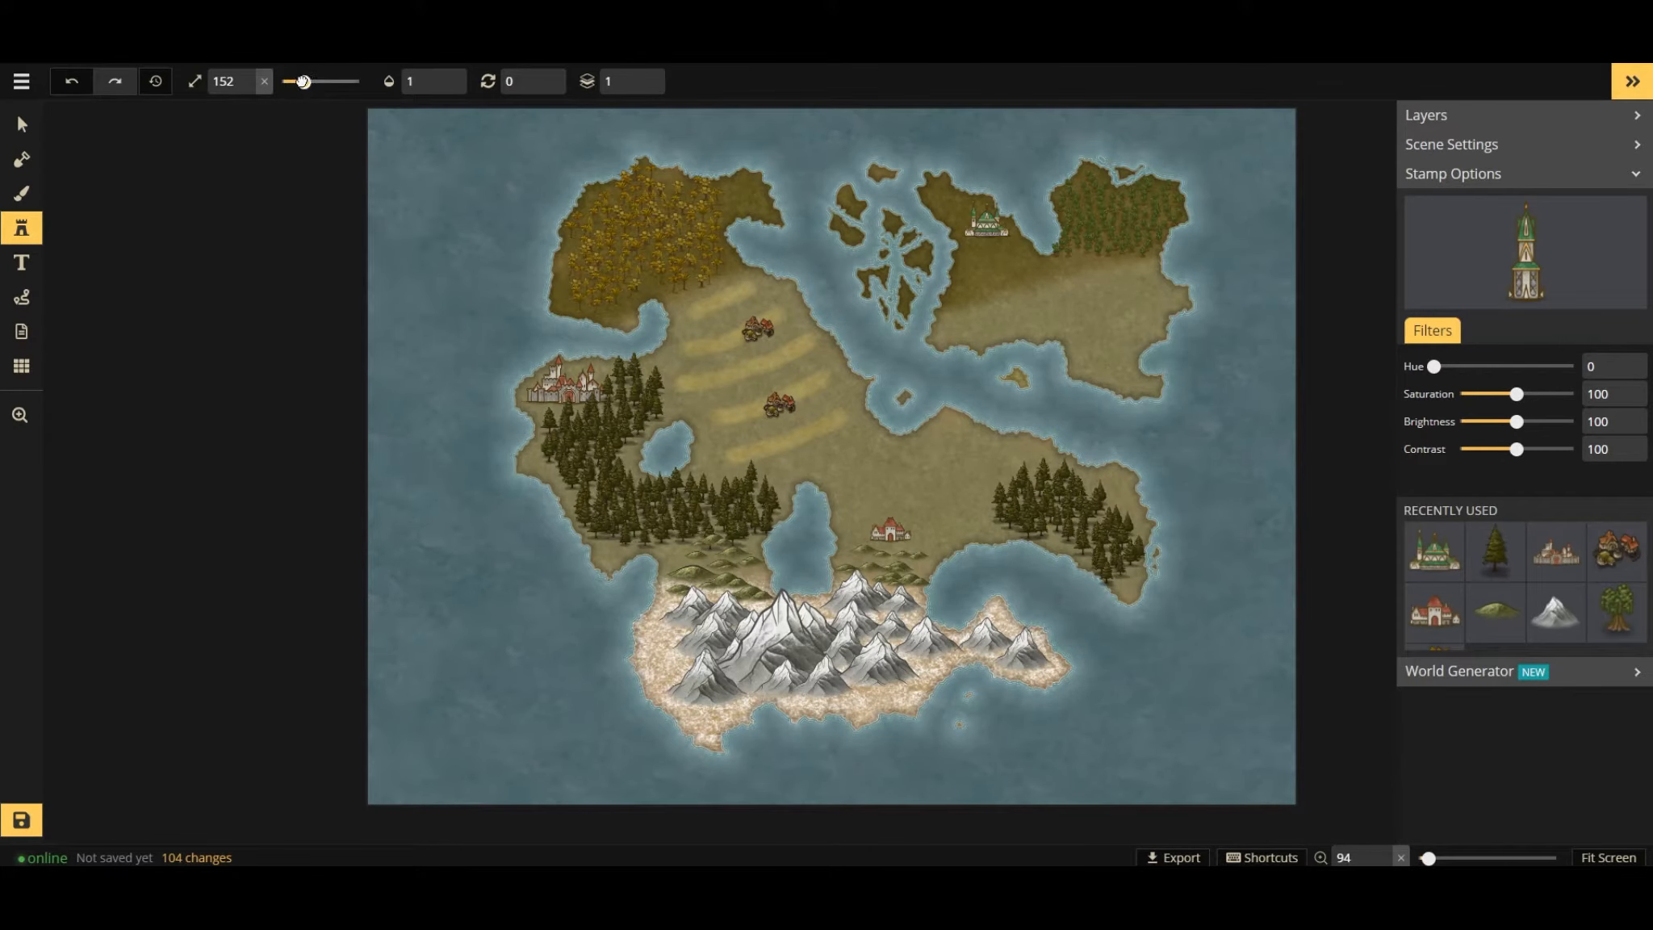
left_click_drag(304, 80, 298, 82)
left_click(844, 180)
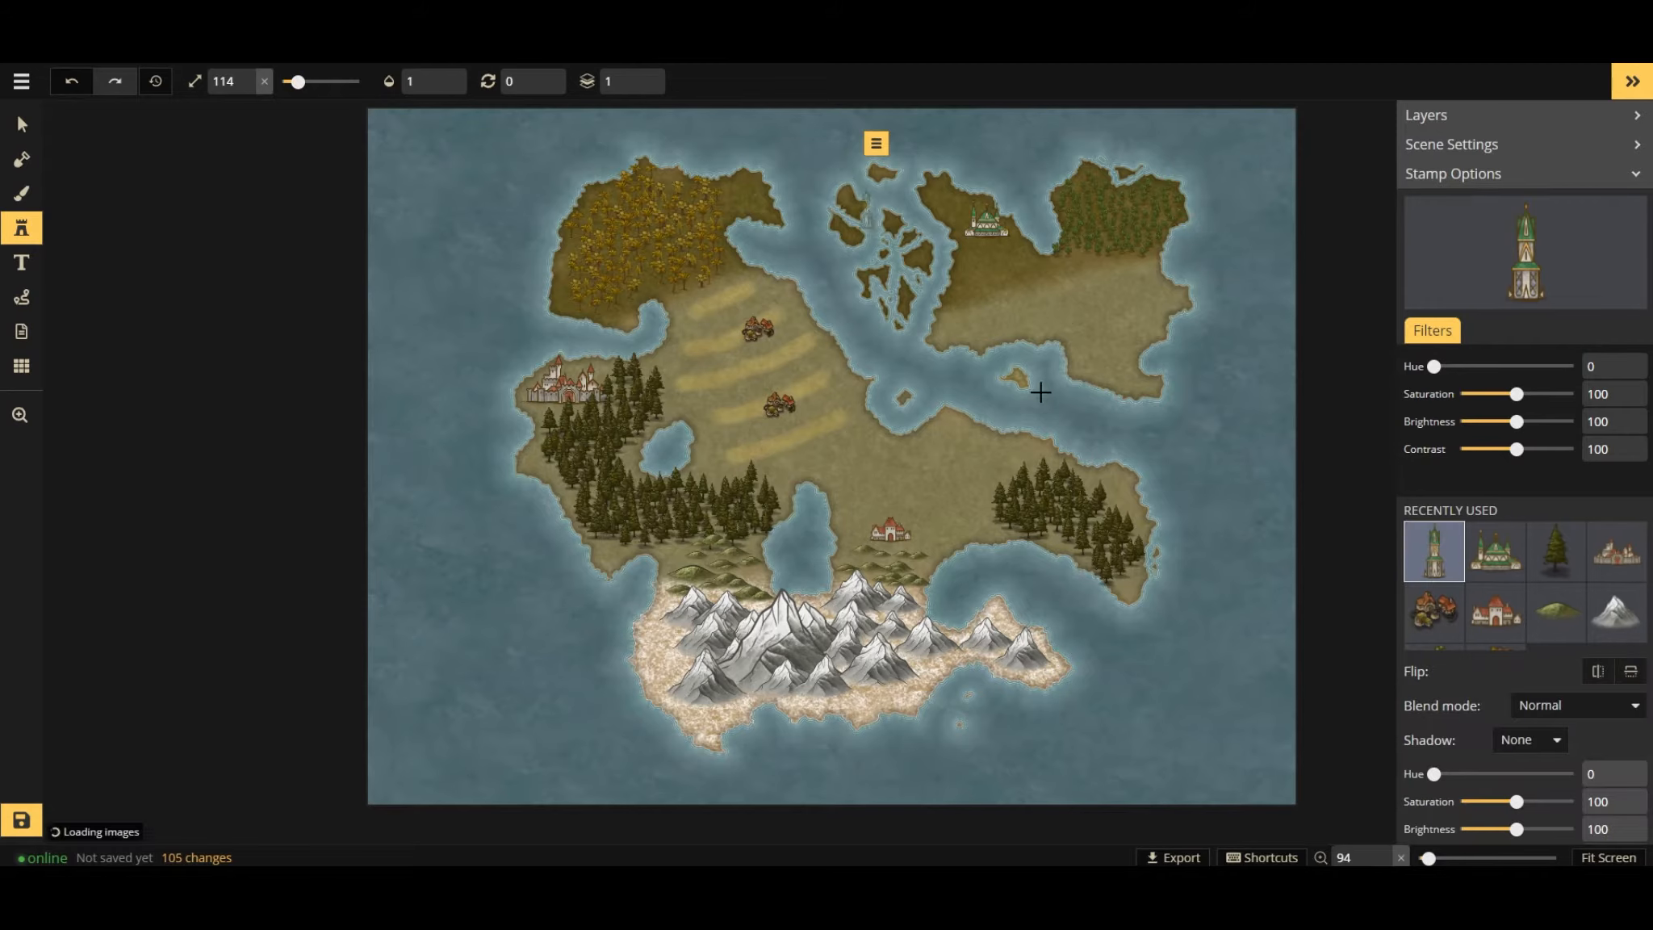
Move the green-roofed tower east to the northern tip of the archipelago's central island cluster.
key("v")
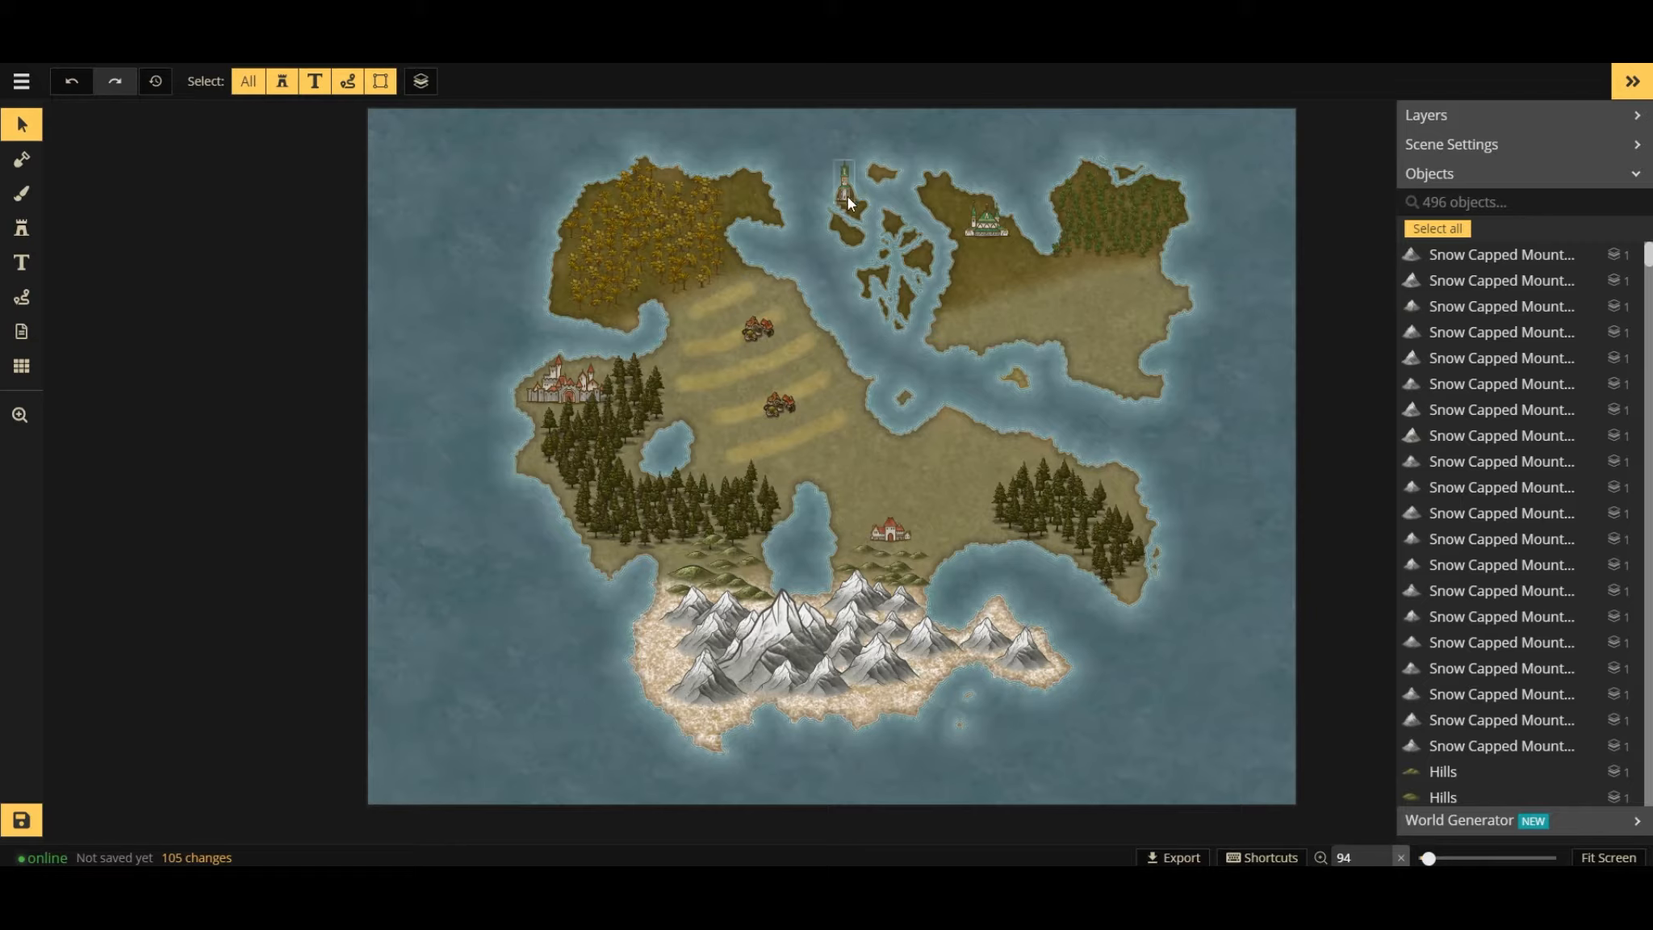
left_click_drag(848, 202, 893, 207)
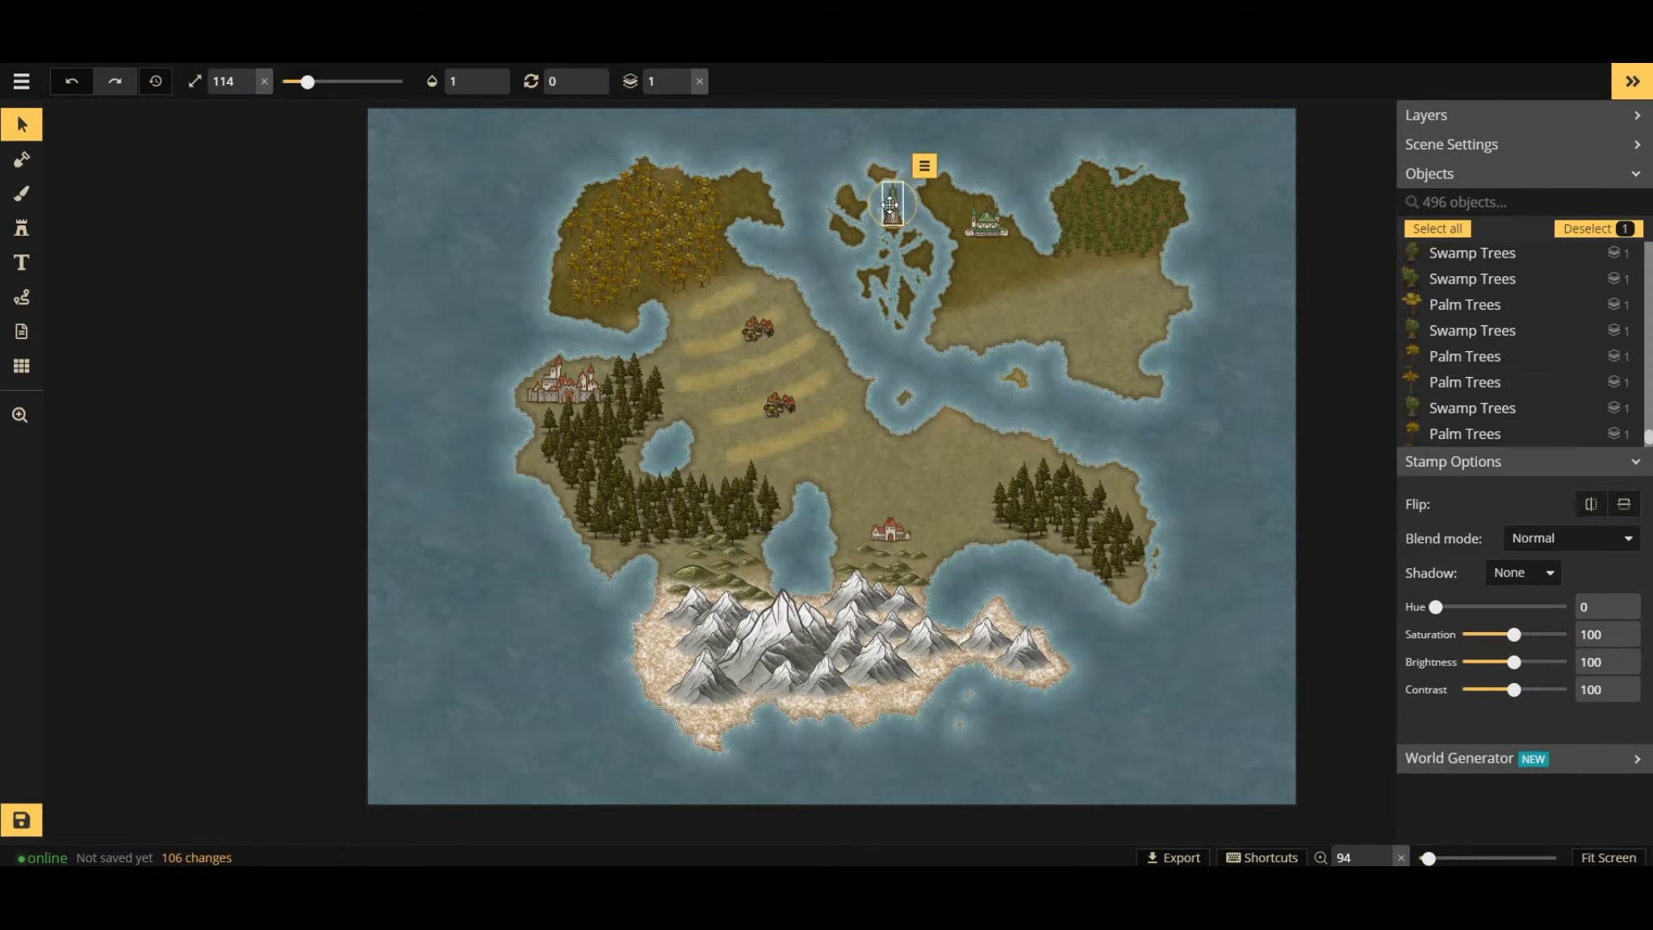
left_click(940, 436)
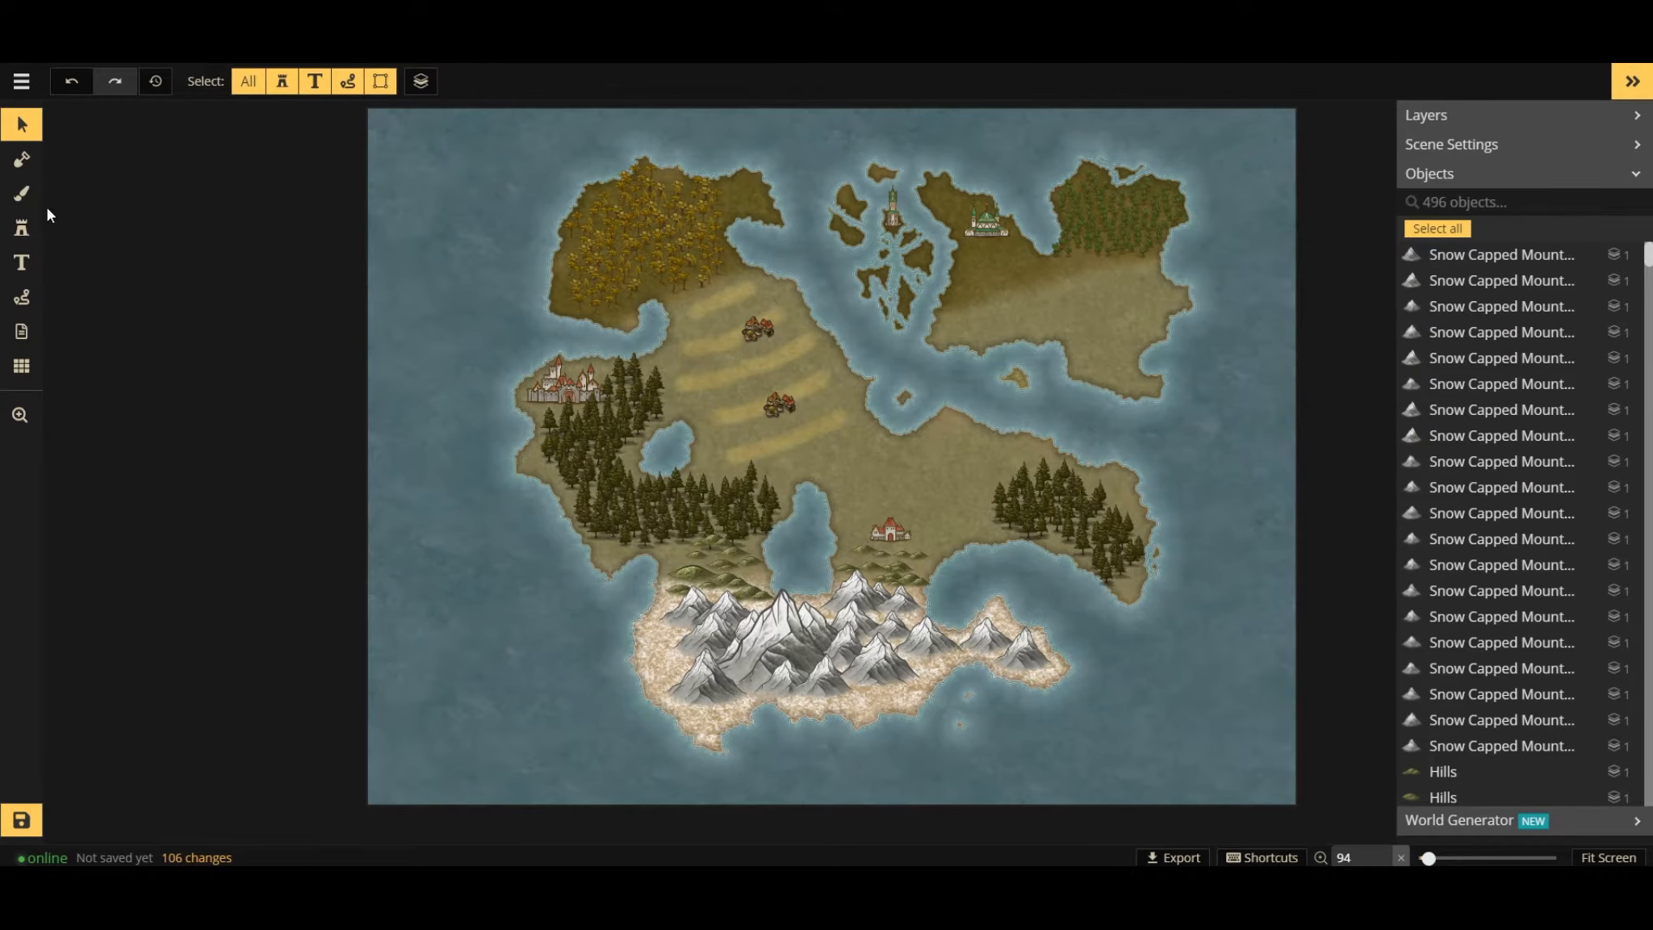
Choose the standing stones stamp, place it on the eastern plains of the northeastern landmass, and set its size to 277.
left_click(23, 230)
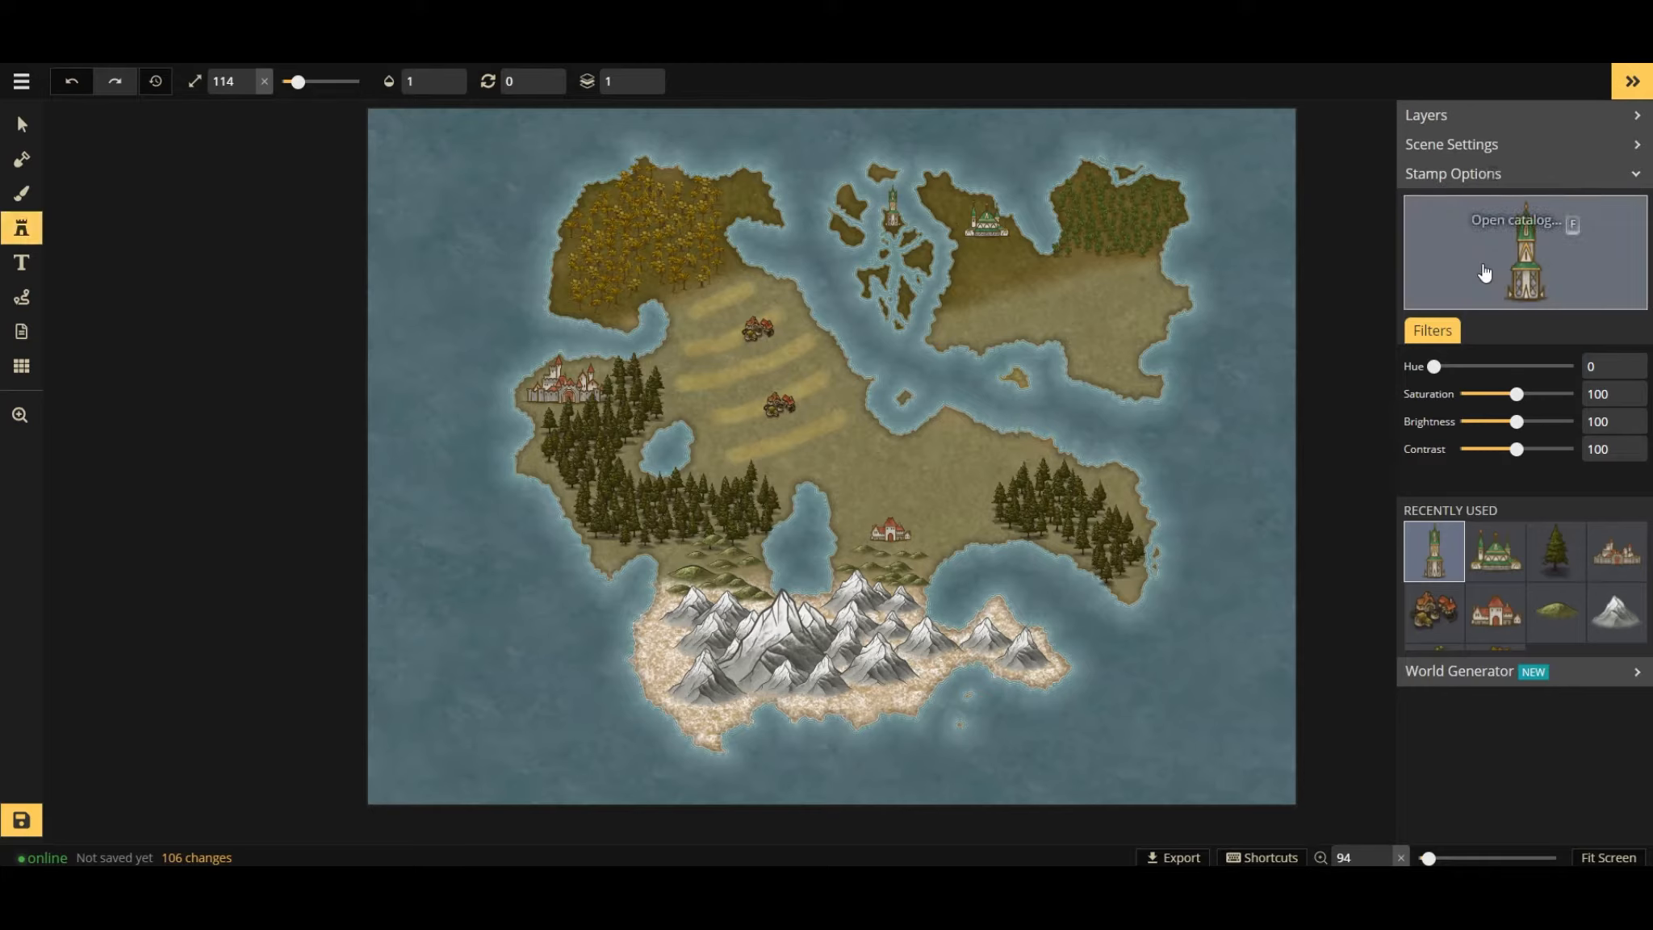
left_click(1483, 273)
scroll(1117, 507, "down", 2)
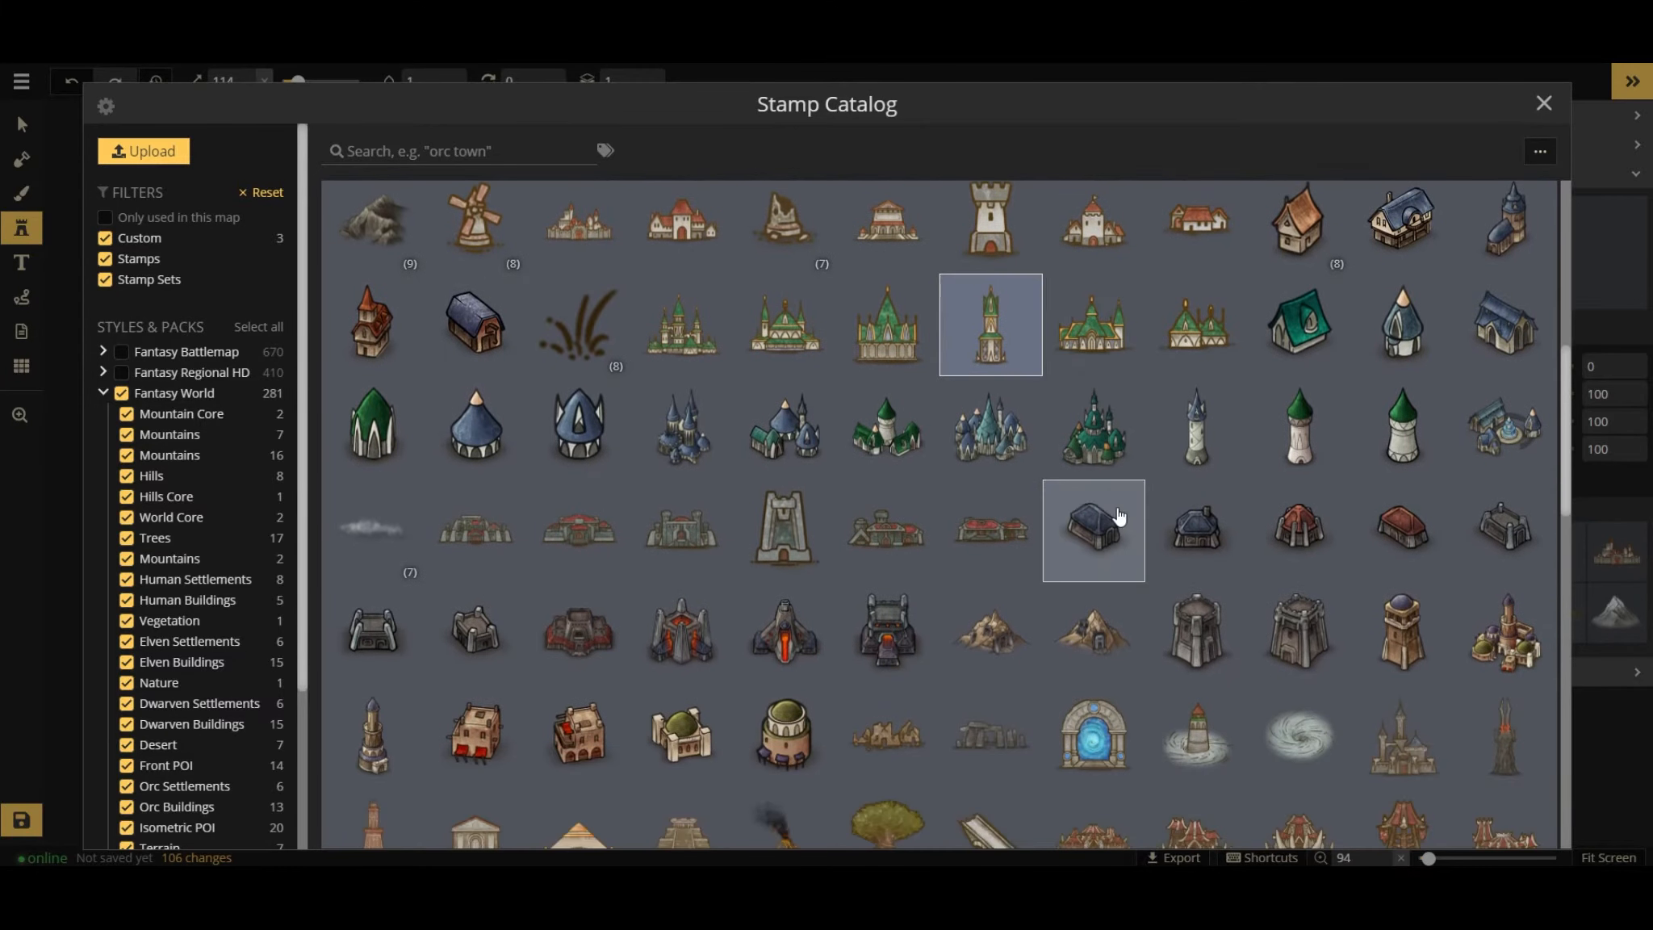
scroll(925, 567, "down", 1)
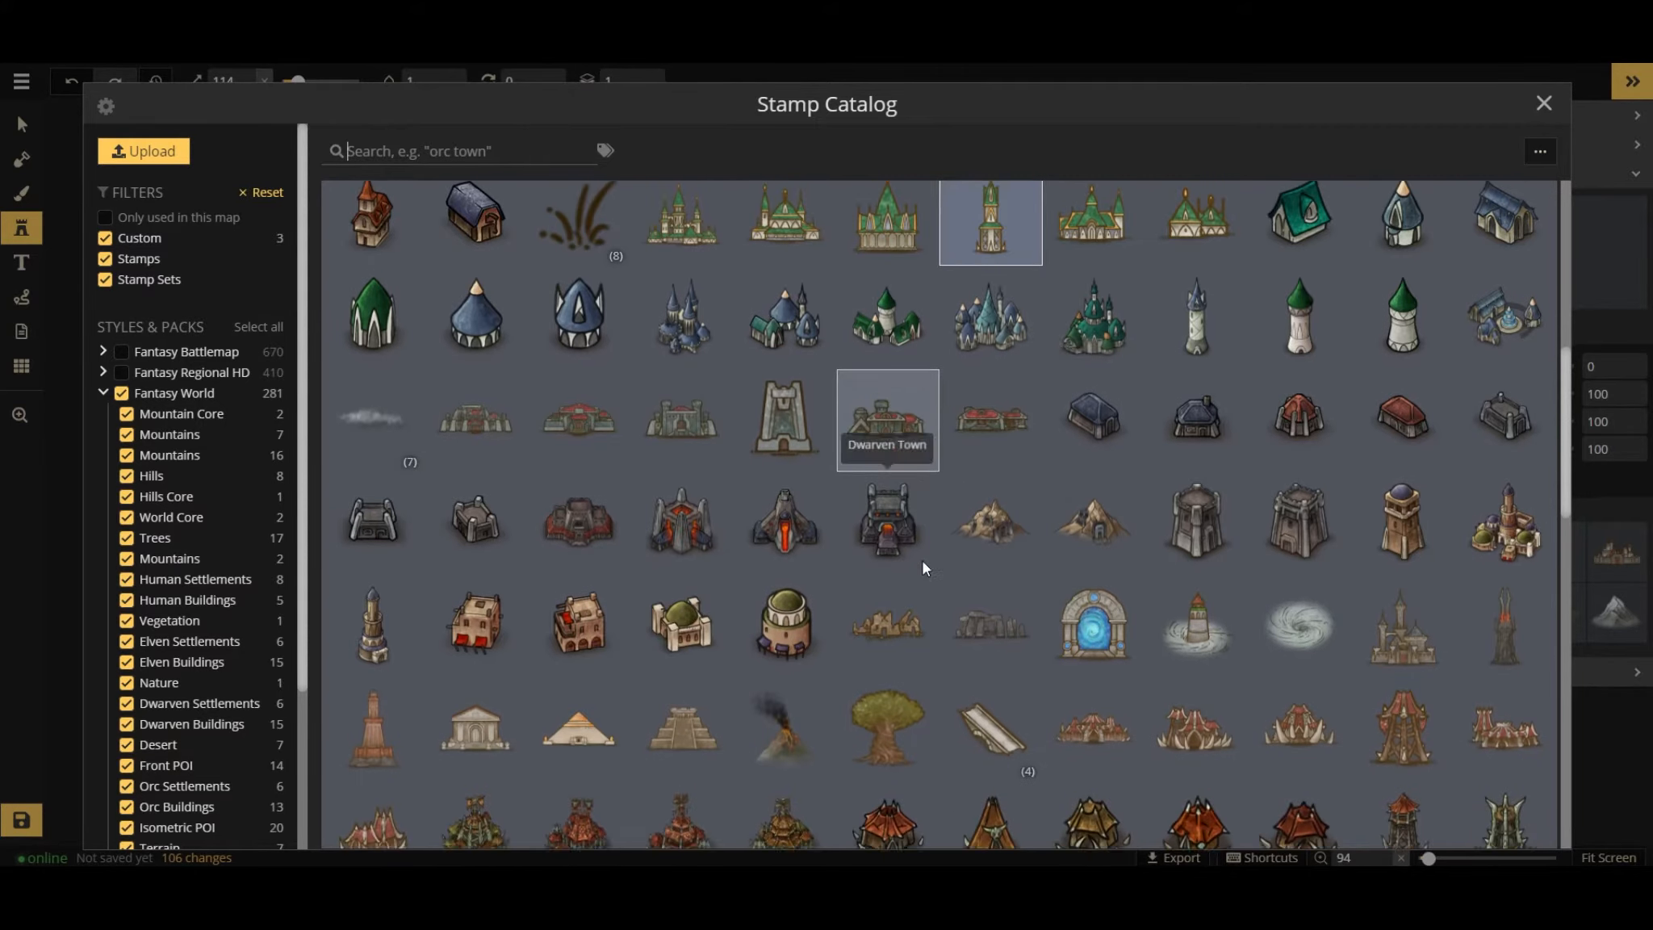
scroll(923, 561, "down", 1)
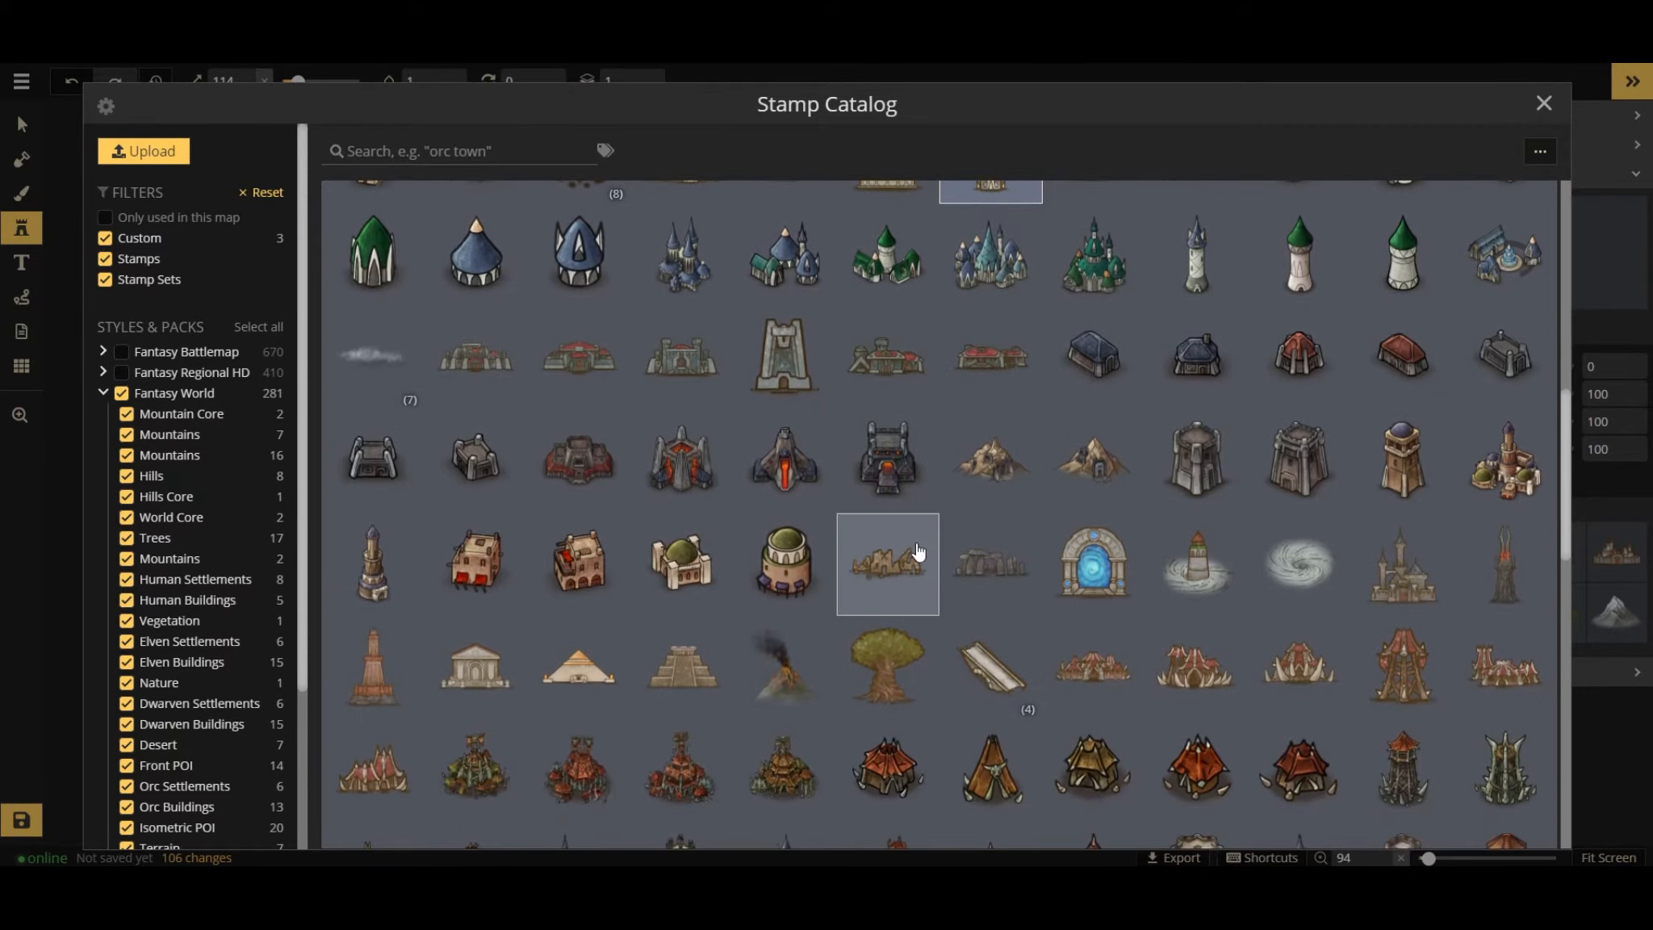
left_click(1033, 577)
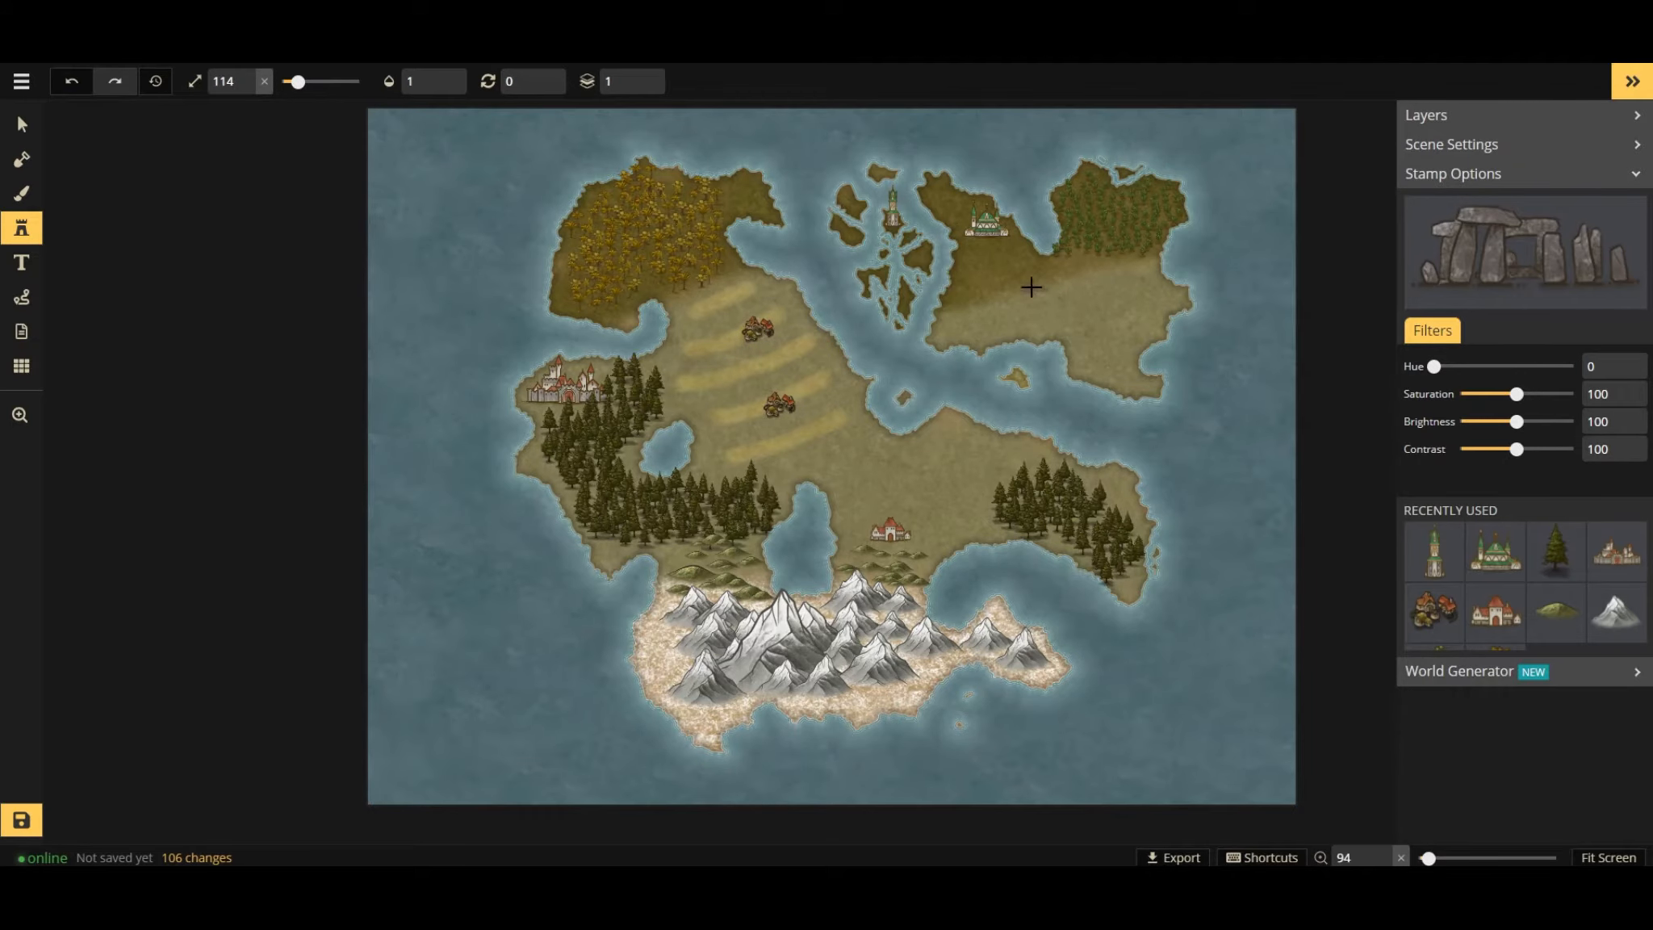
left_click_drag(298, 81, 314, 81)
left_click(1121, 320)
left_click_drag(314, 81, 325, 81)
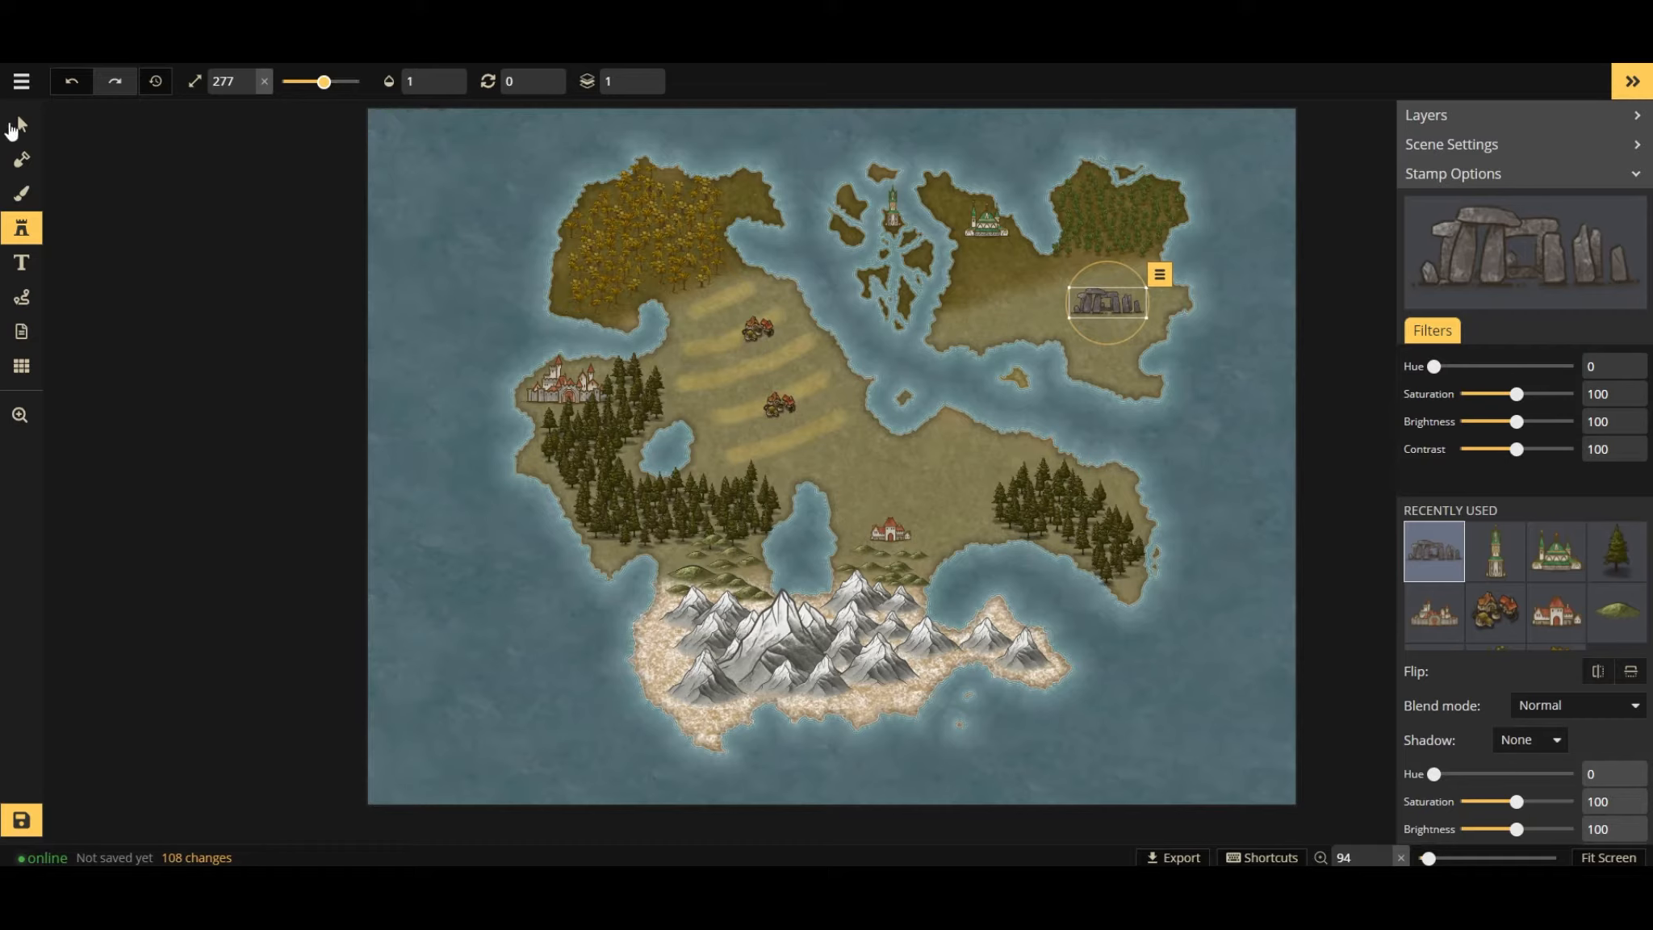
key("v")
left_click(816, 151)
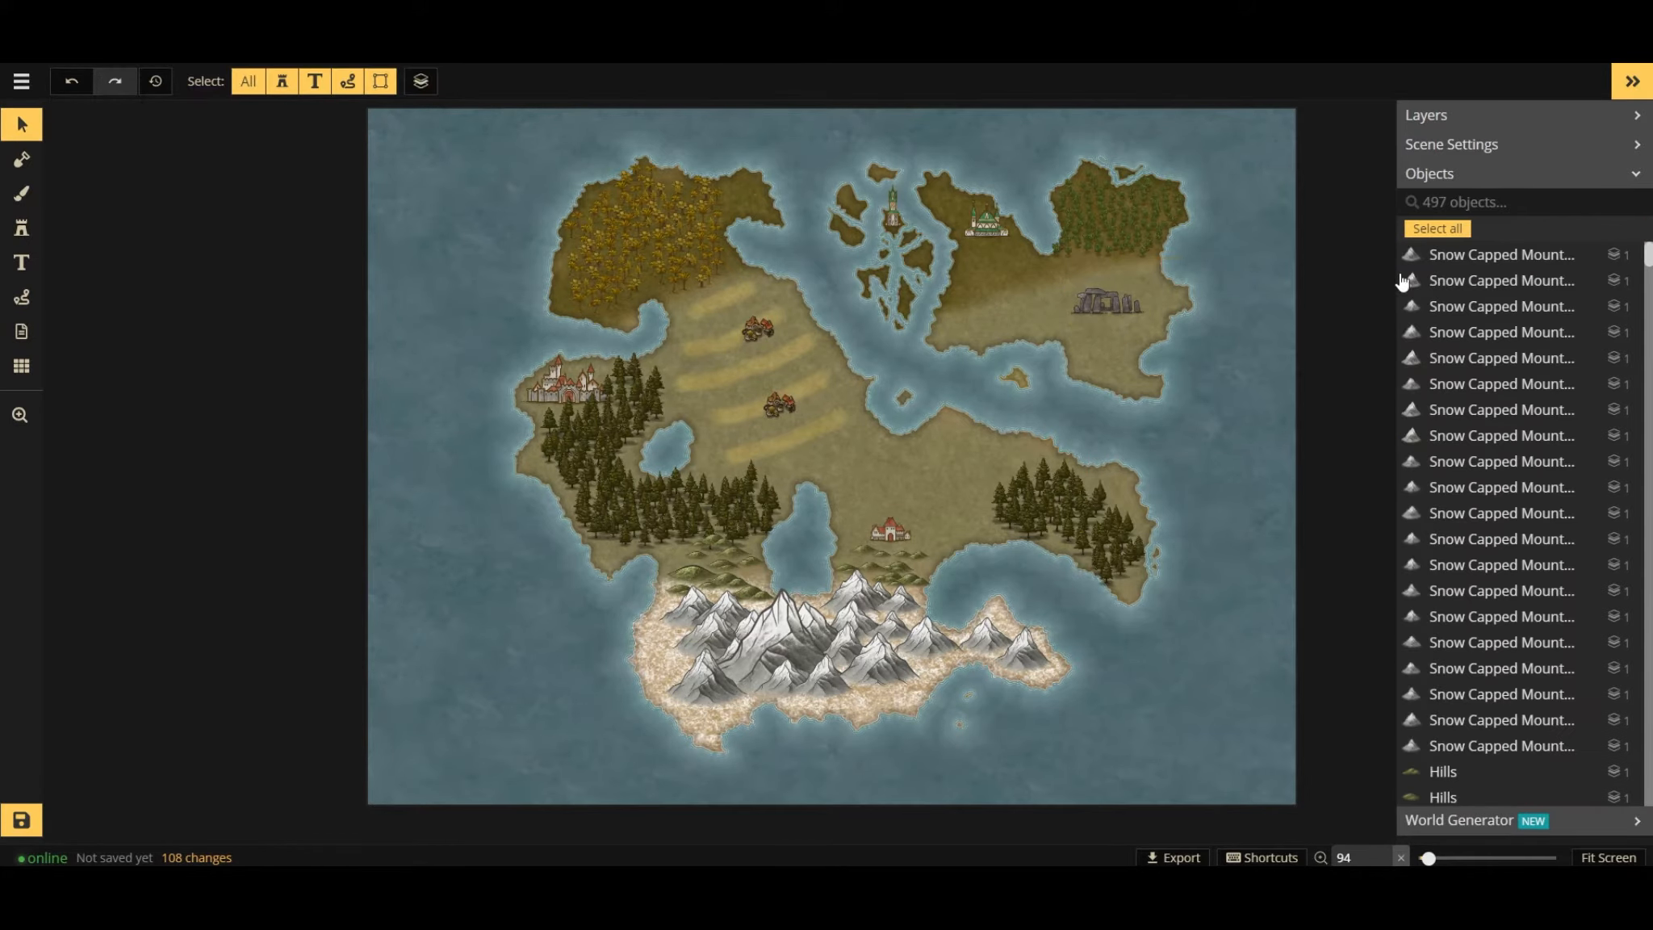
Choose the bronze Compass 2 stamp at size 189 and place it in the sea at the map's southwestern corner.
left_click(21, 262)
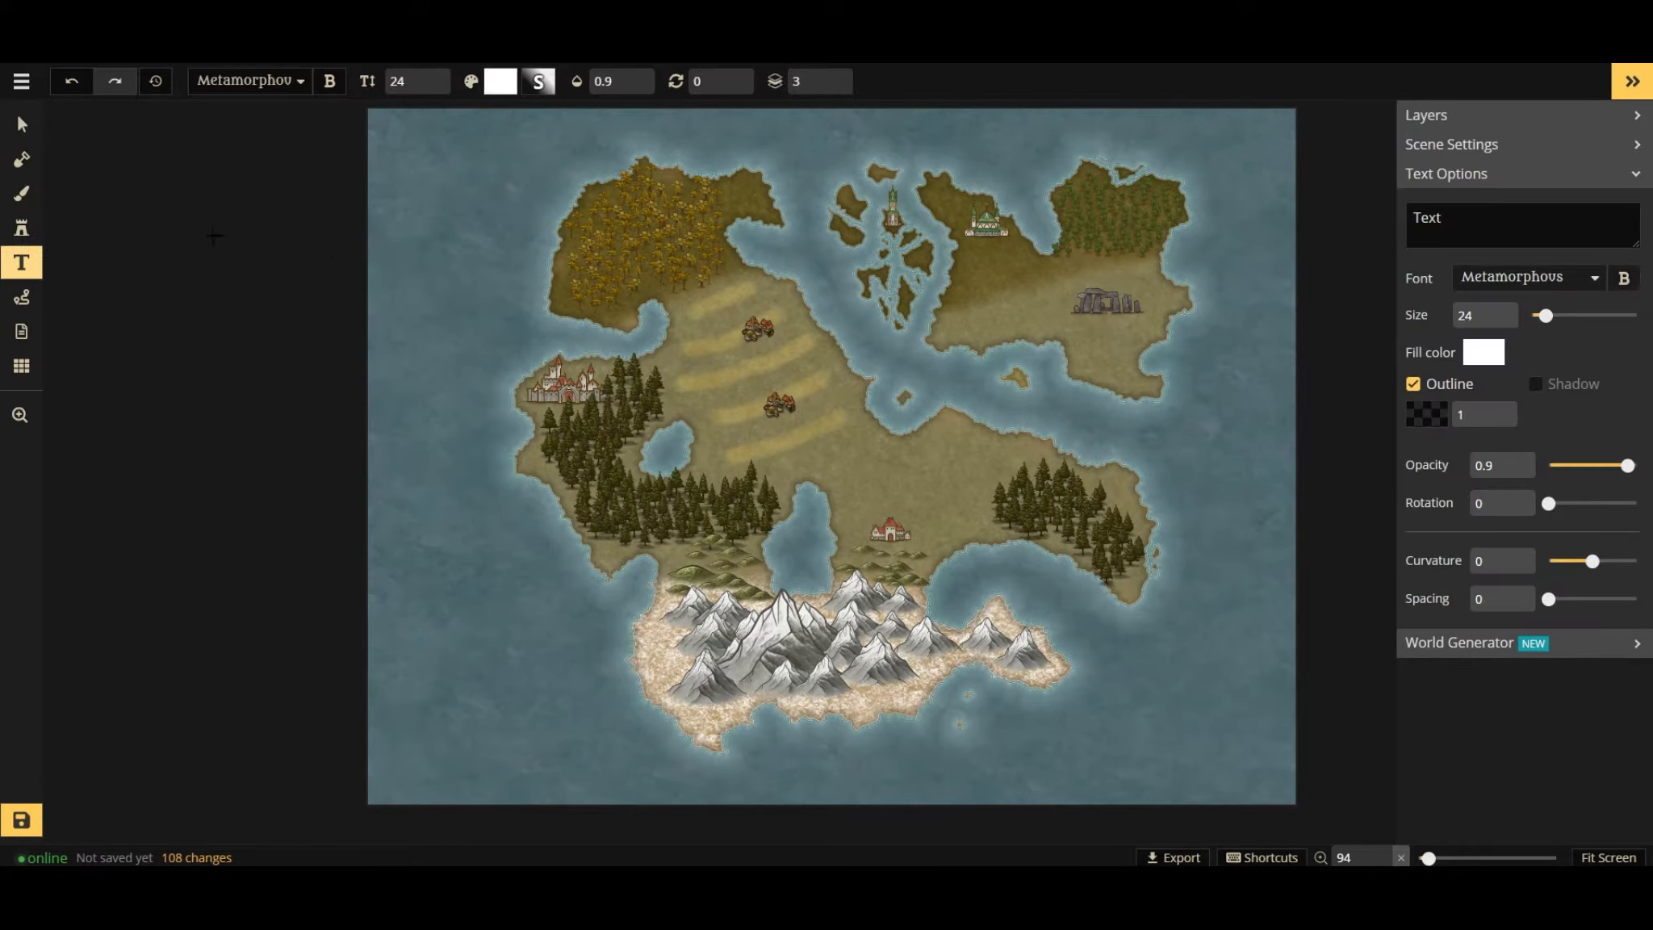
key("s")
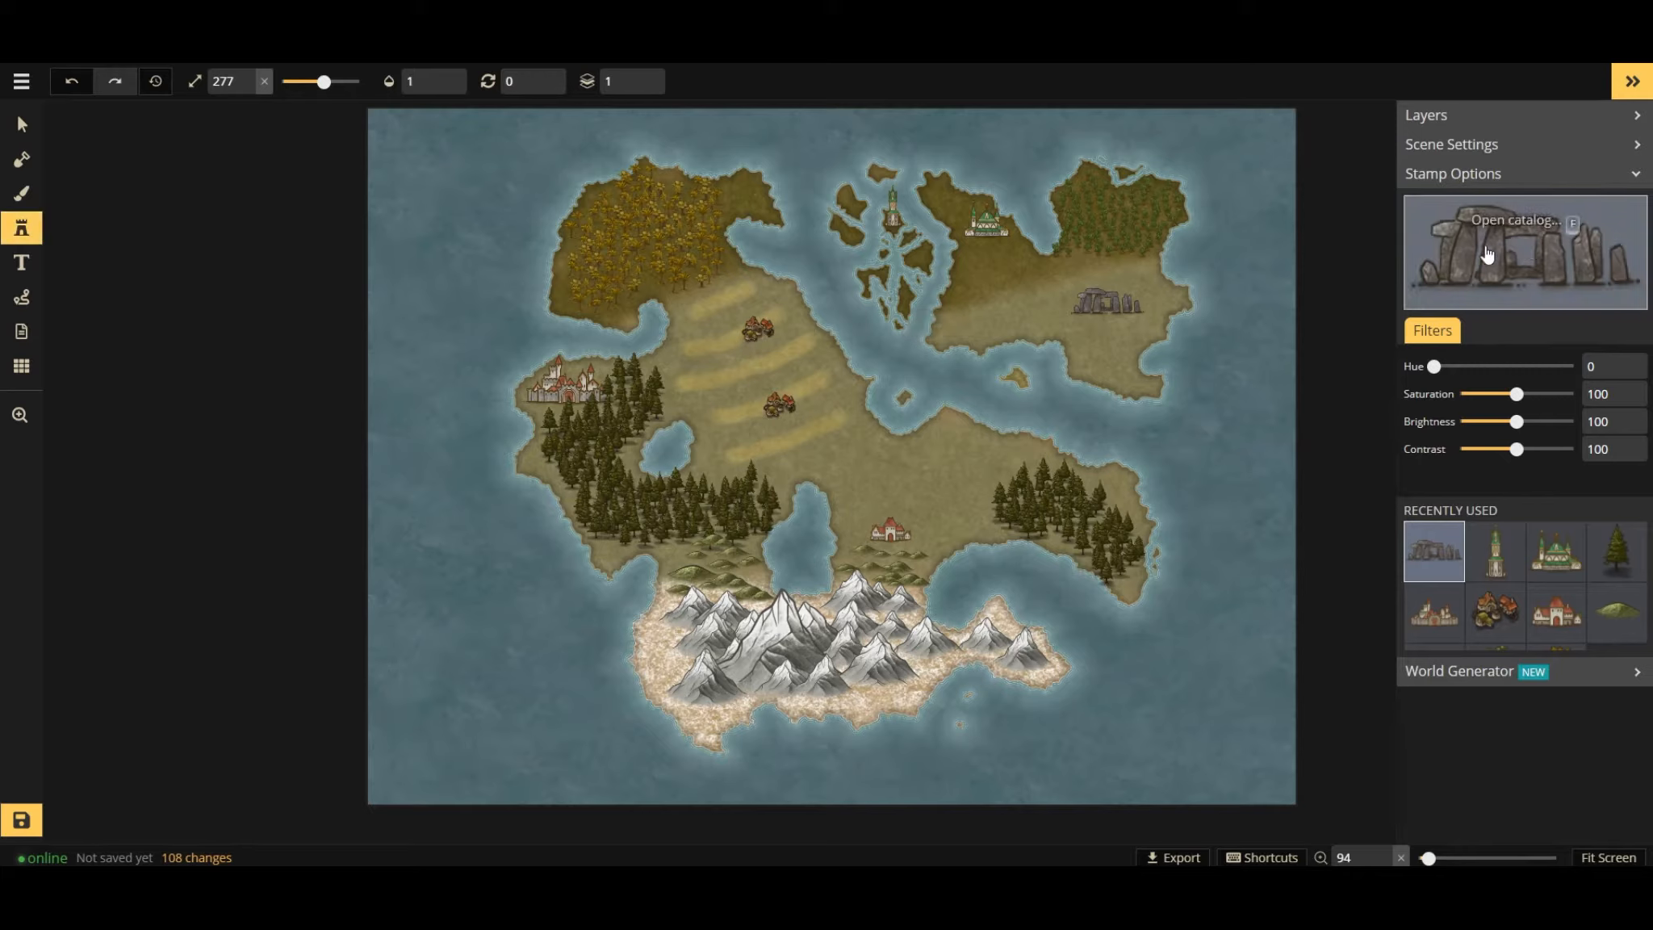
left_click(1487, 254)
scroll(849, 452, "down", 4)
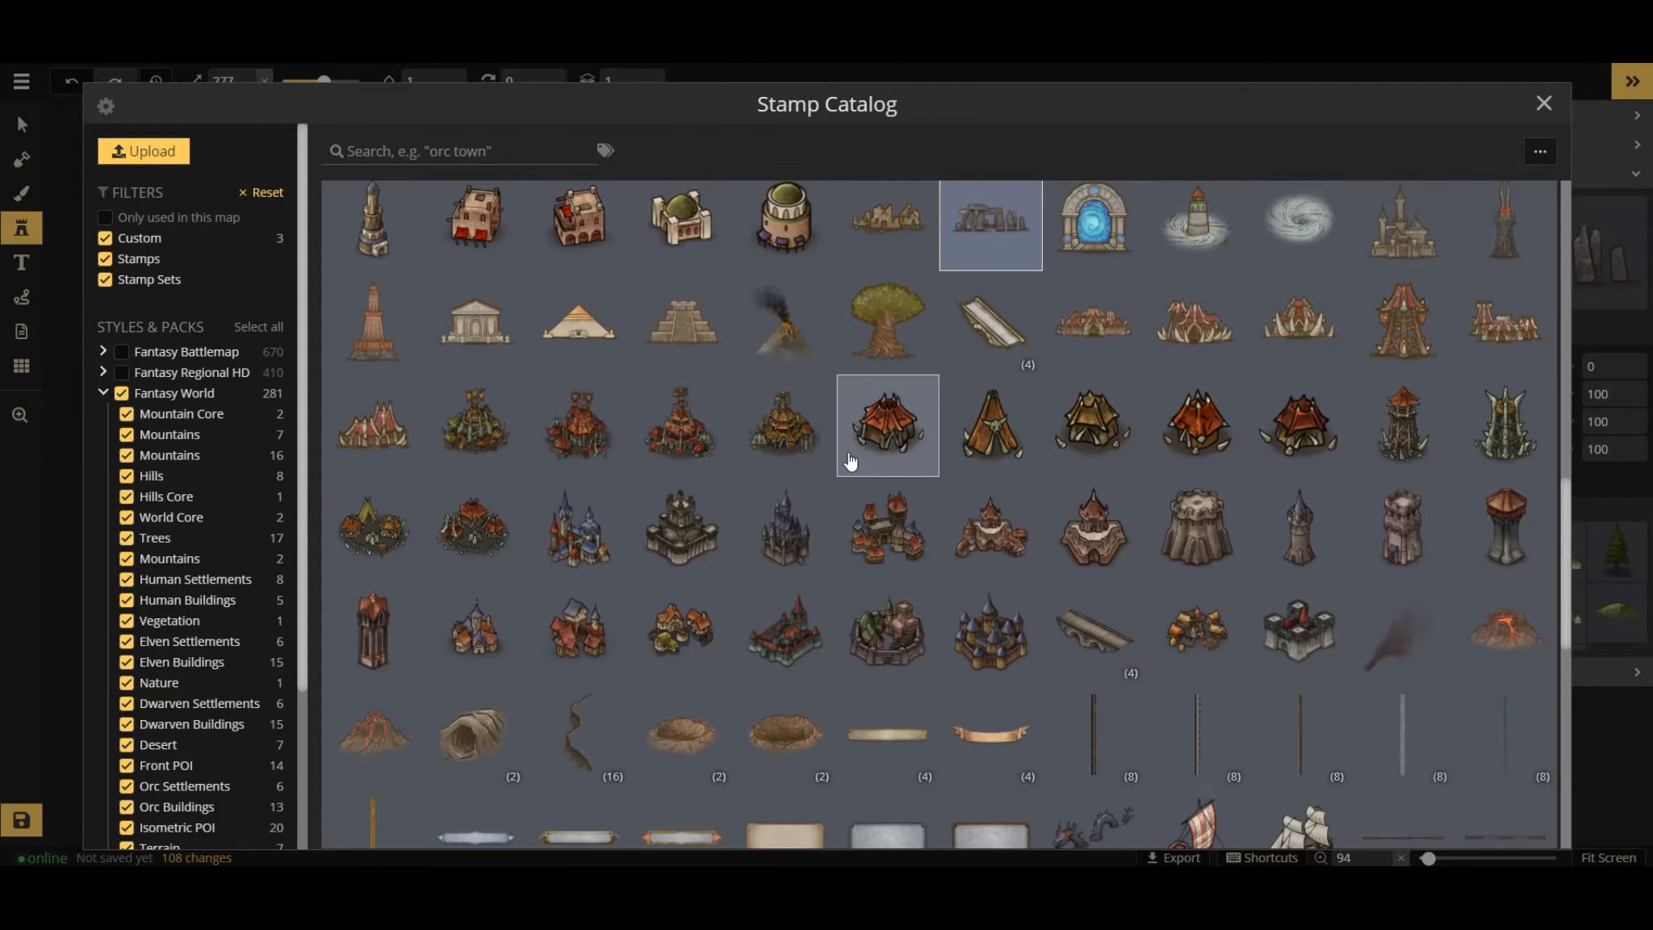
scroll(844, 452, "down", 10)
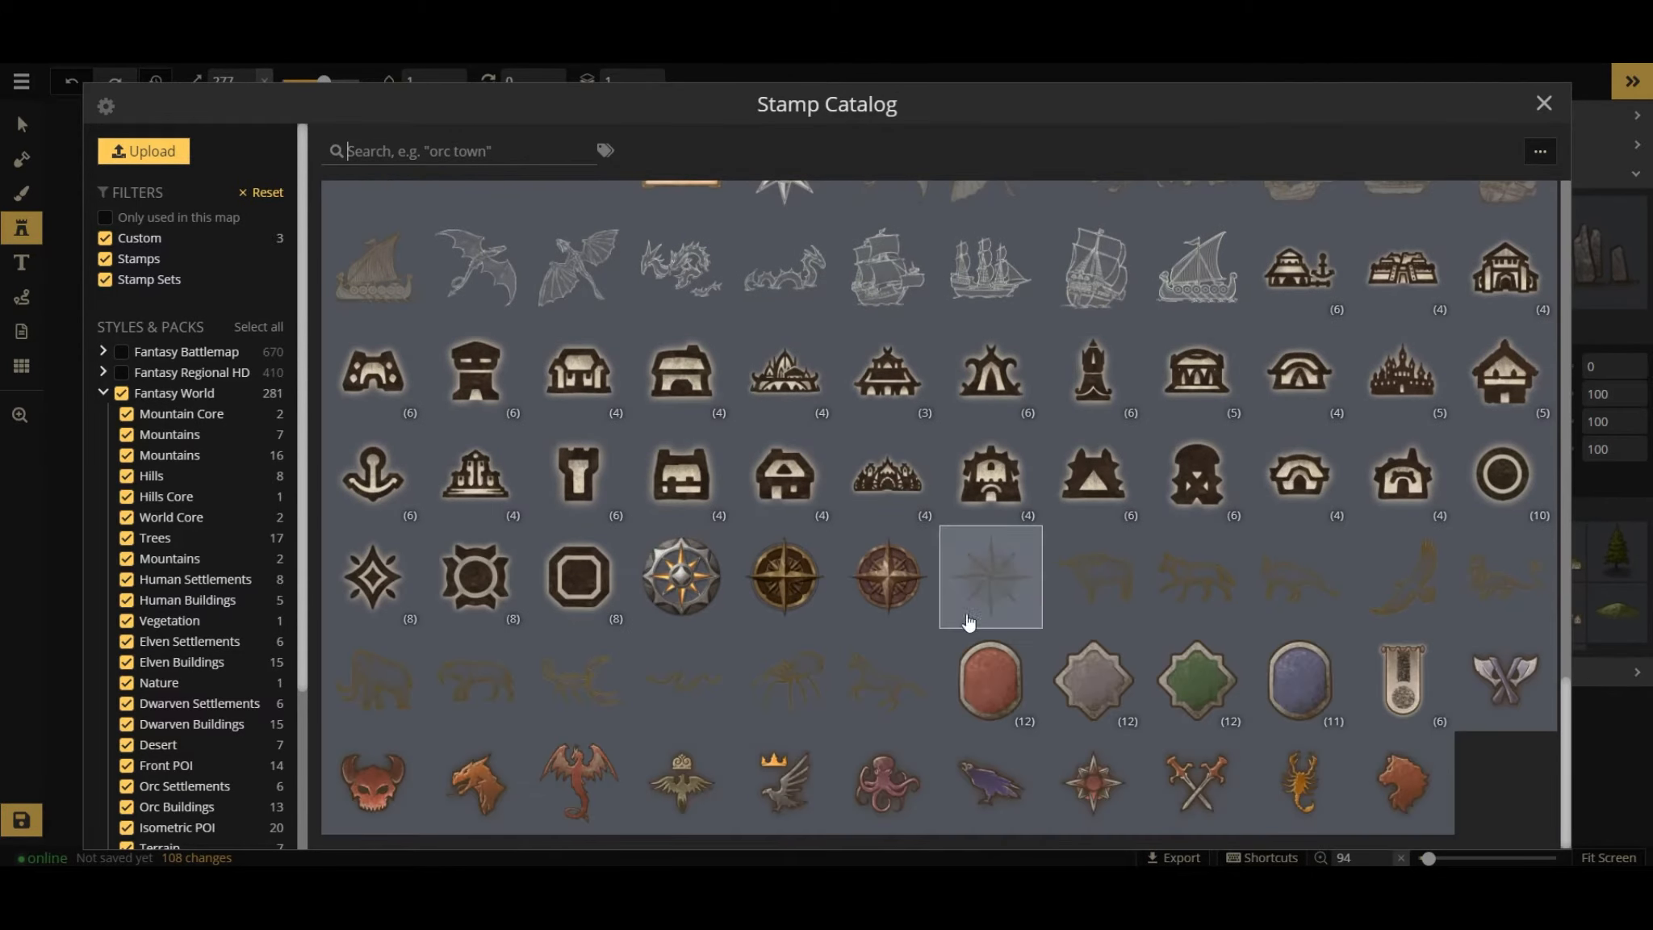
left_click(809, 595)
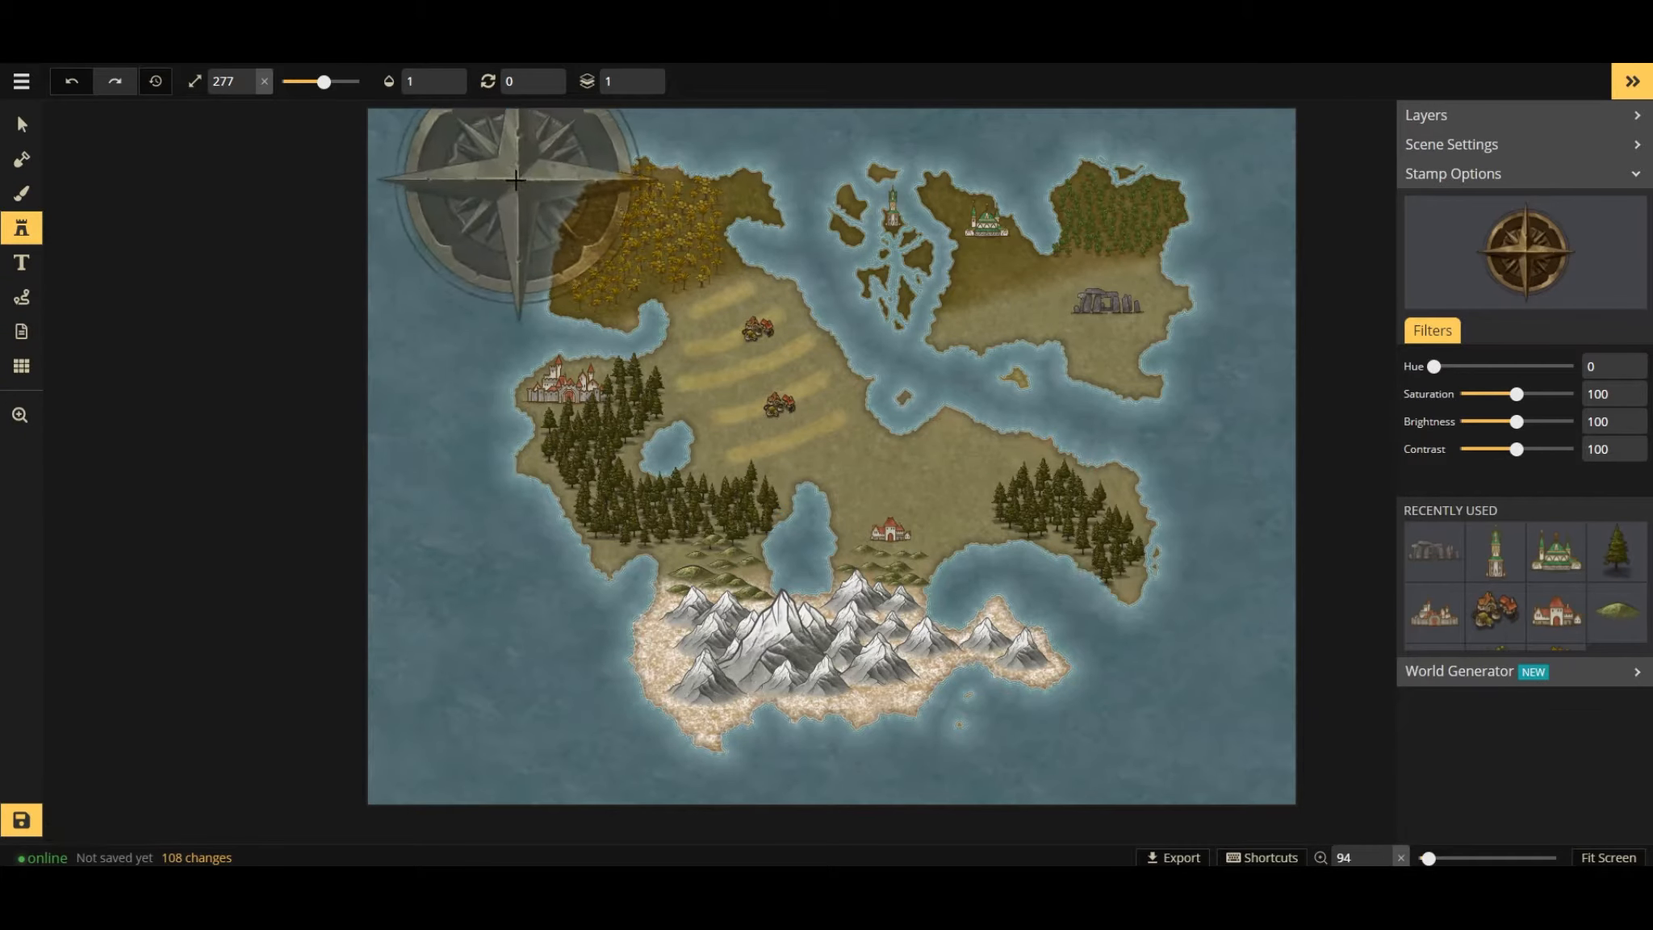
scroll(525, 233, "down", 1)
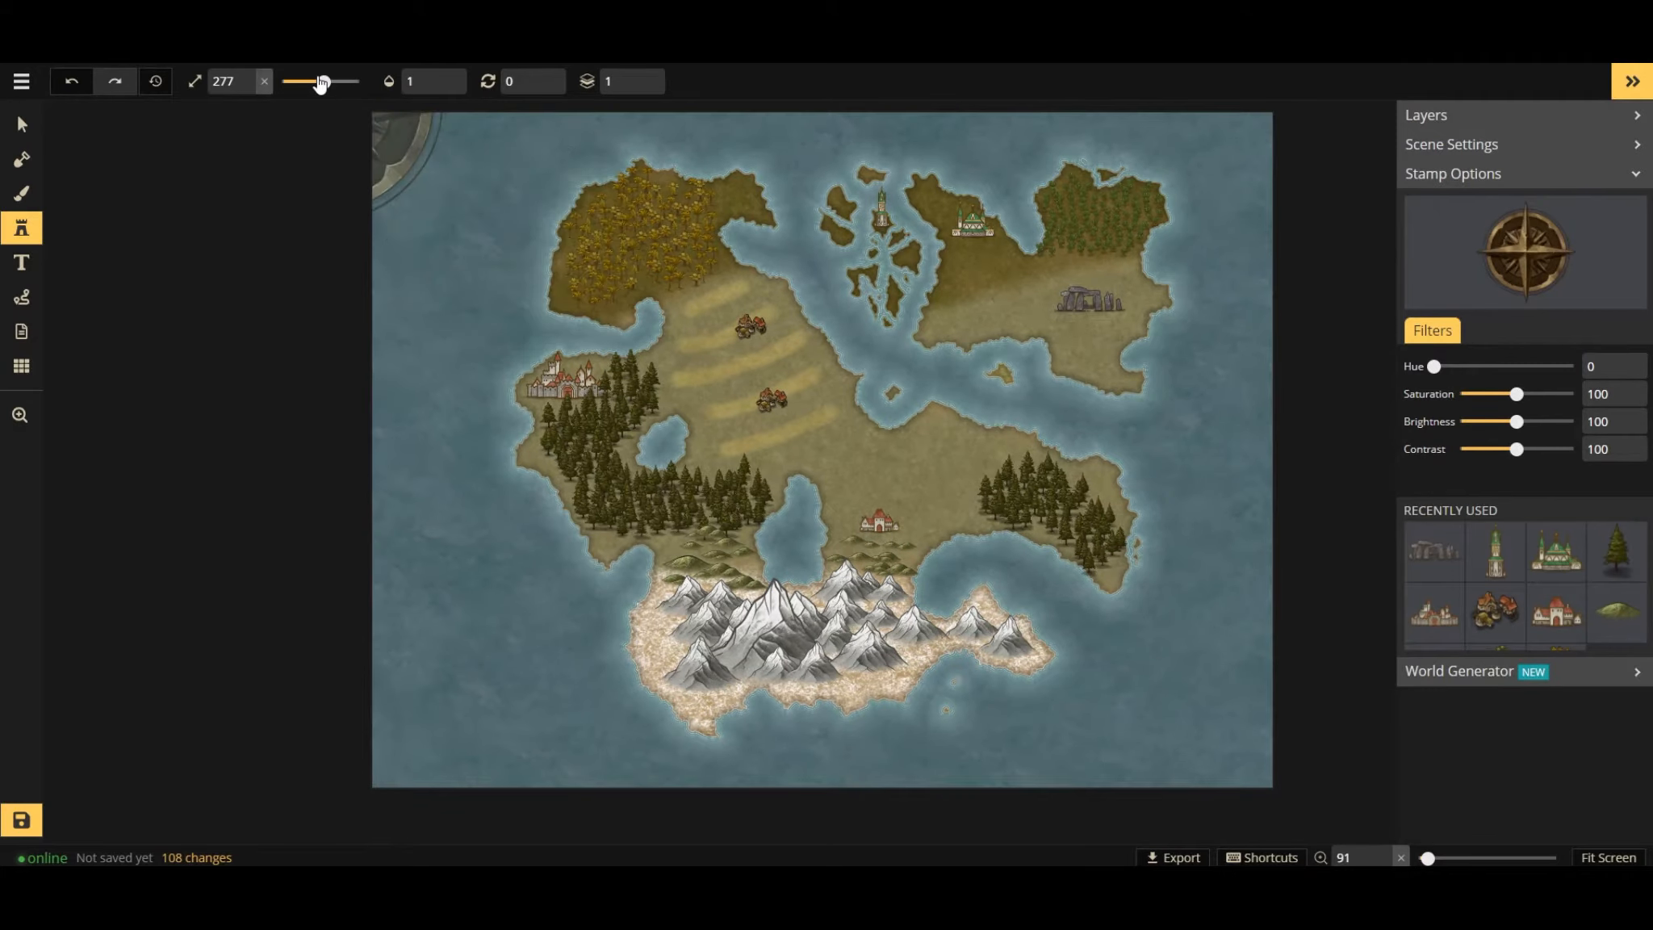
left_click_drag(323, 82, 303, 82)
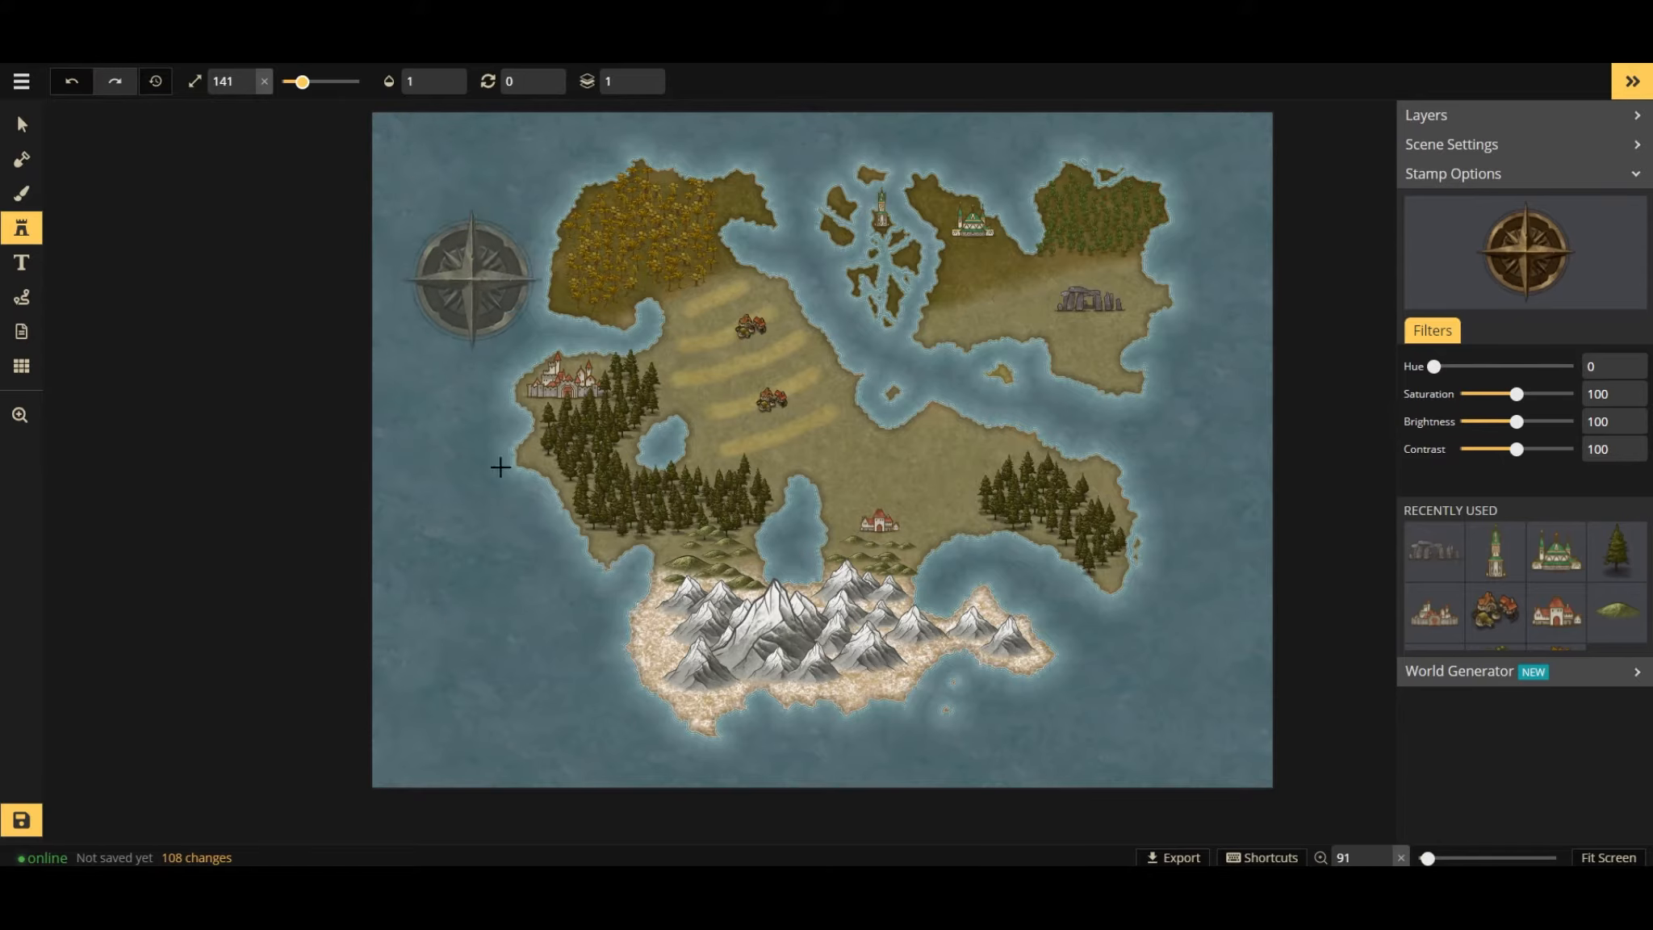
left_click_drag(302, 82, 311, 82)
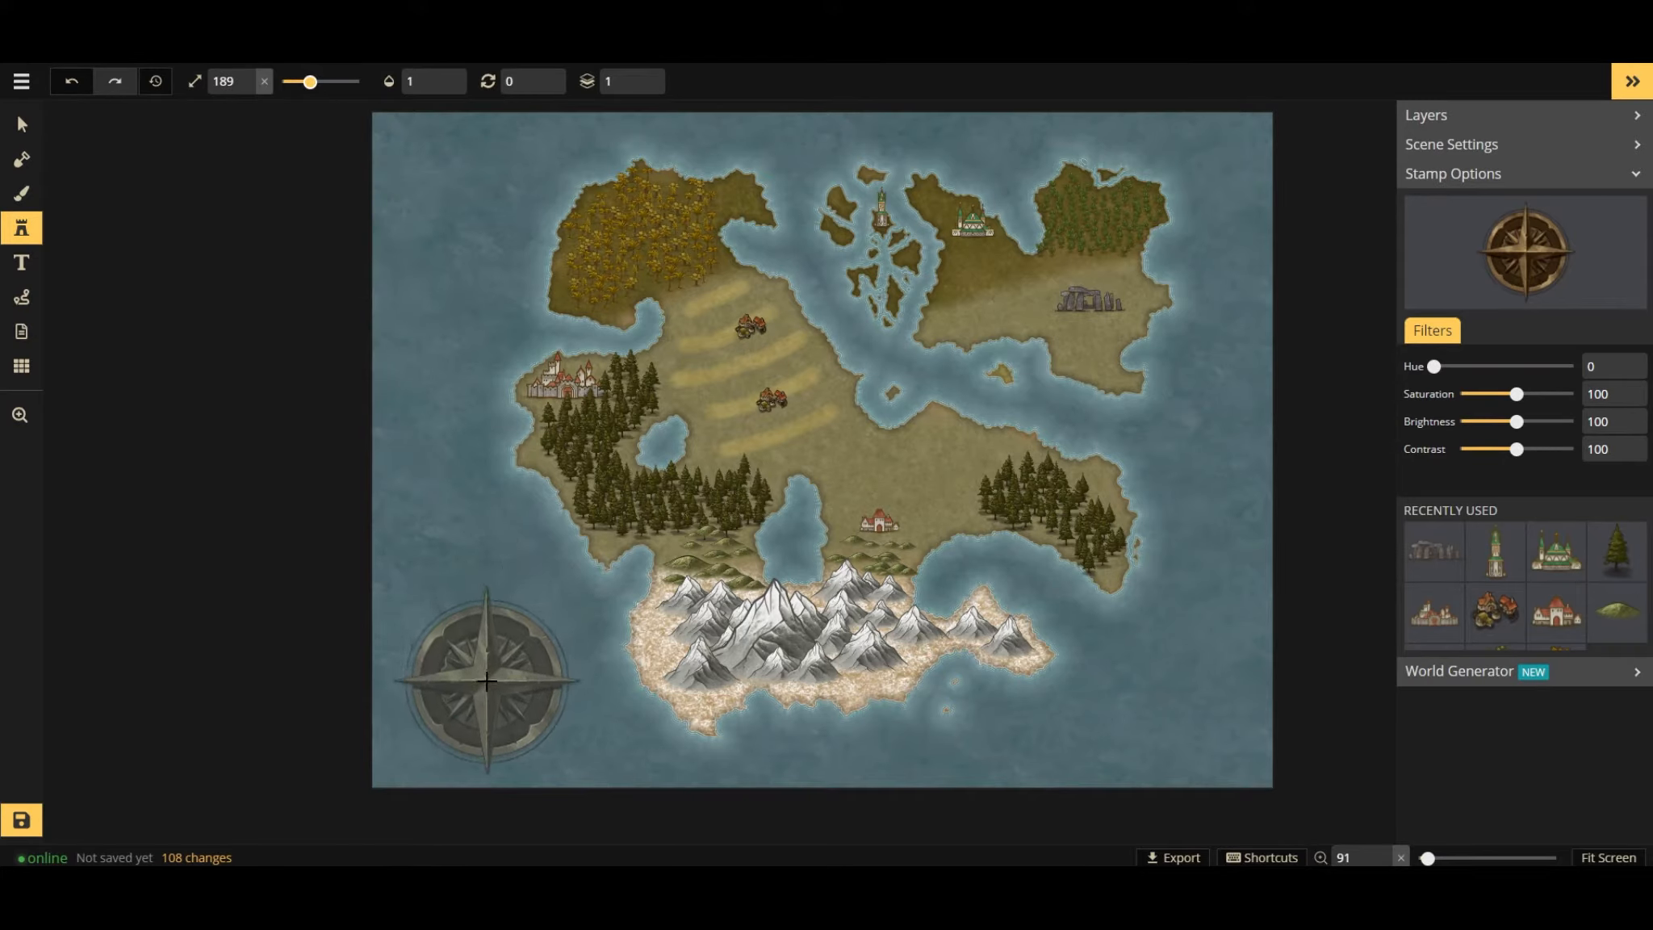
left_click(485, 679)
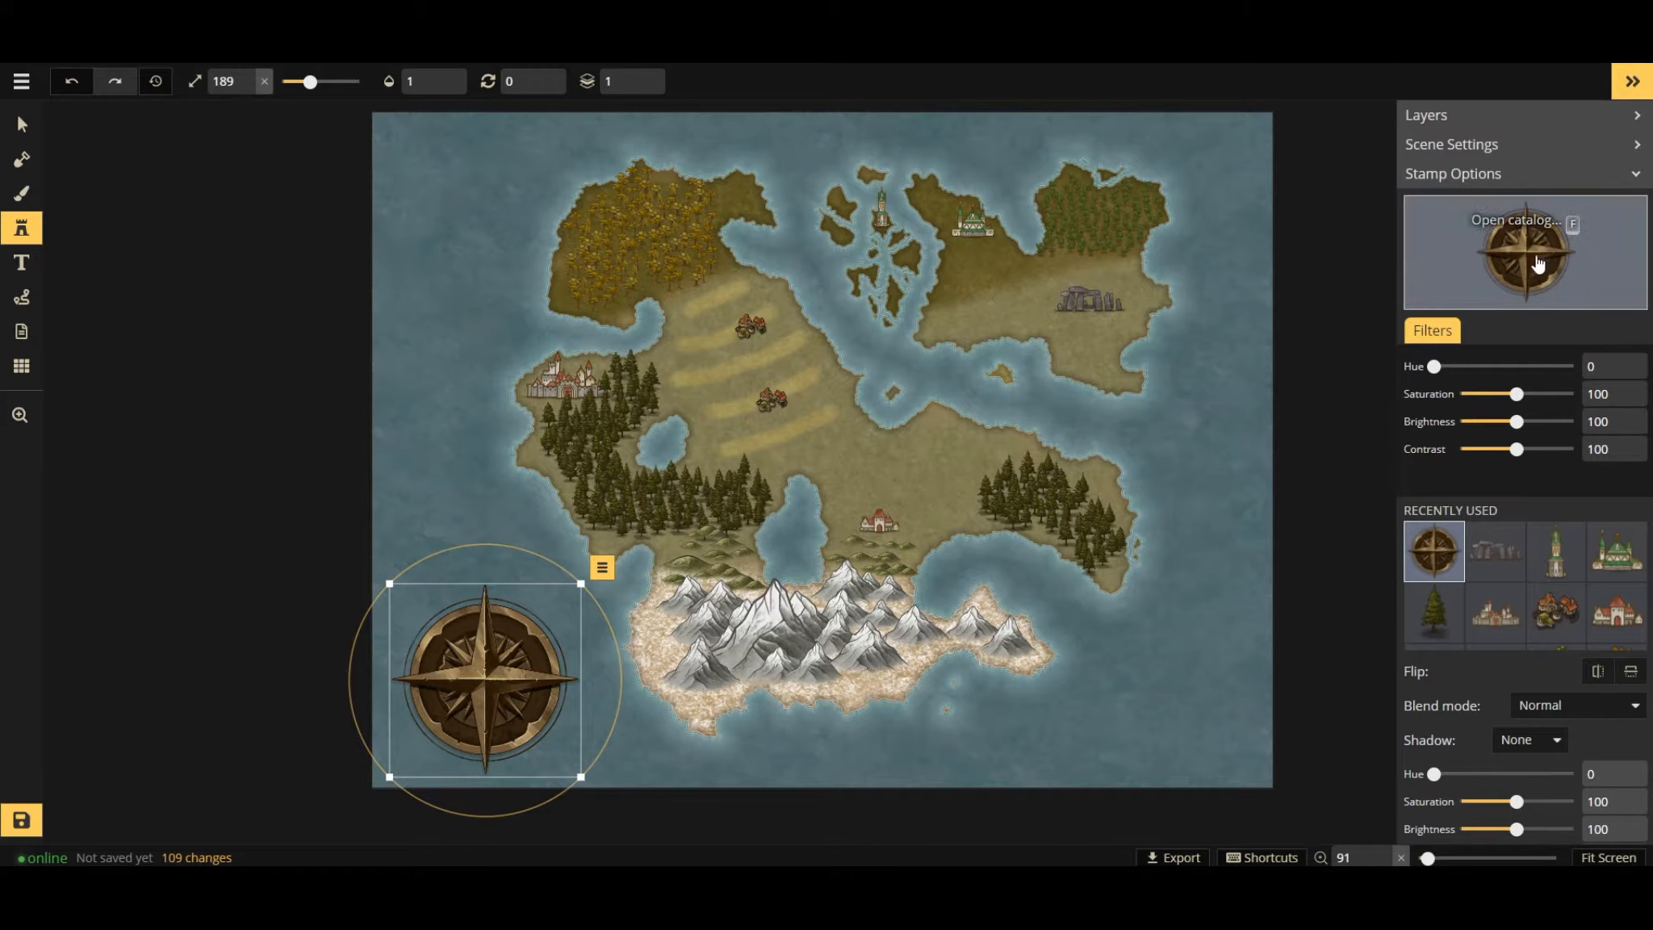
Place the white sea serpent illustration in the southeastern sea, enlarge it to size 292, and shift it slightly northeast.
left_click(1537, 264)
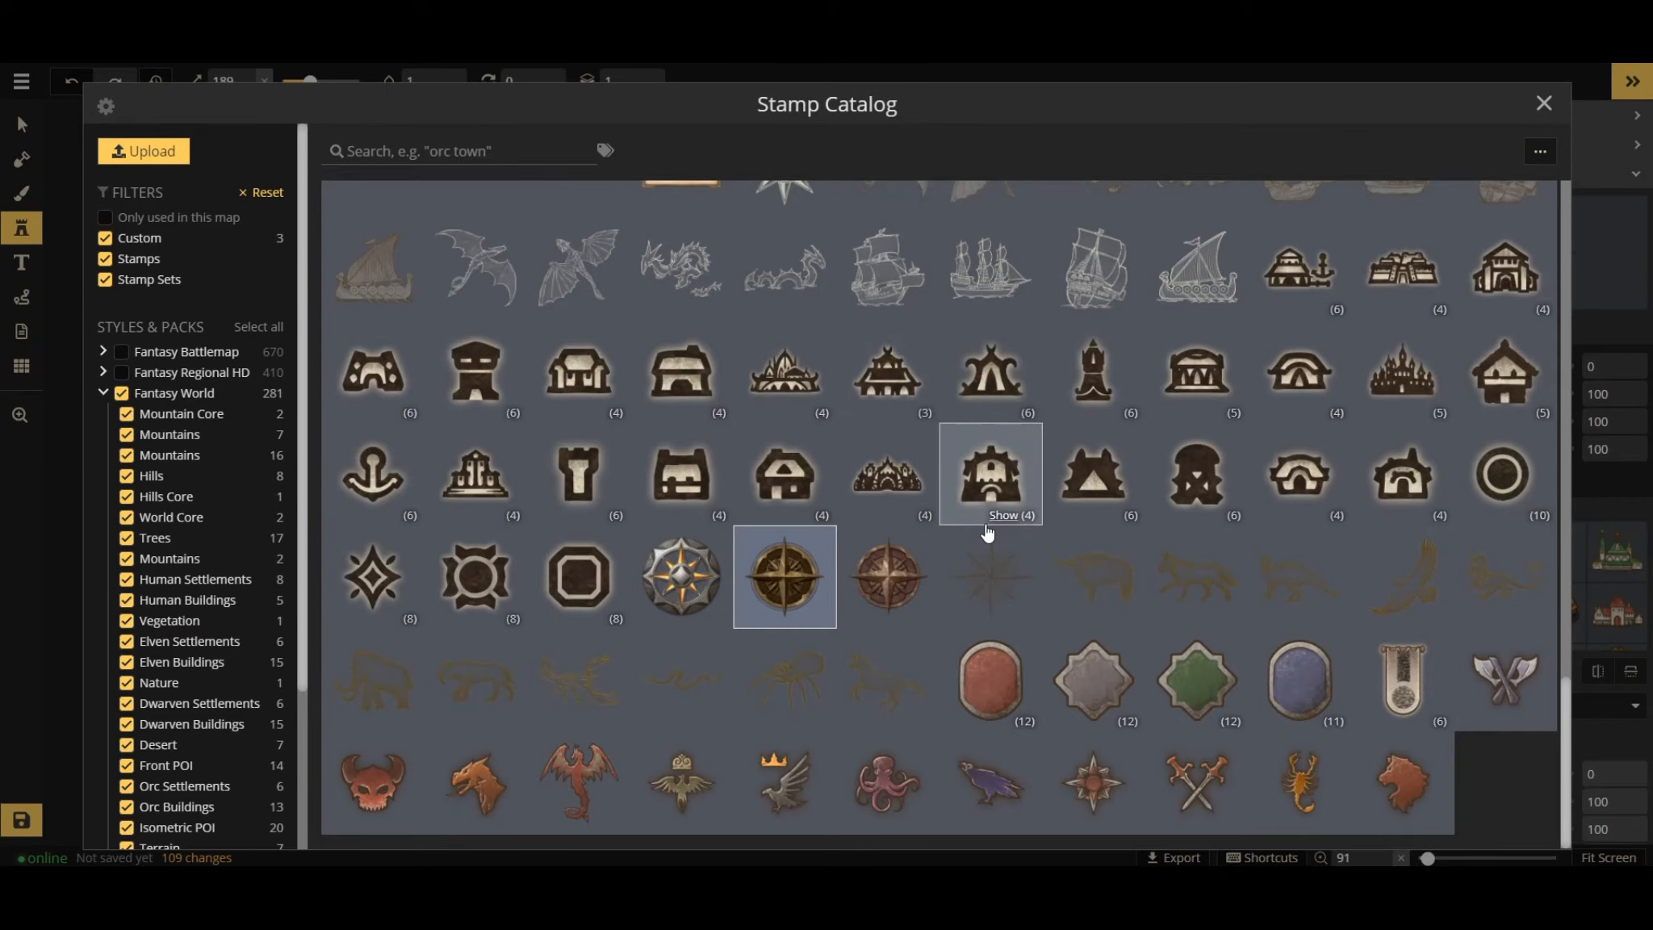
scroll(972, 507, "up", 2)
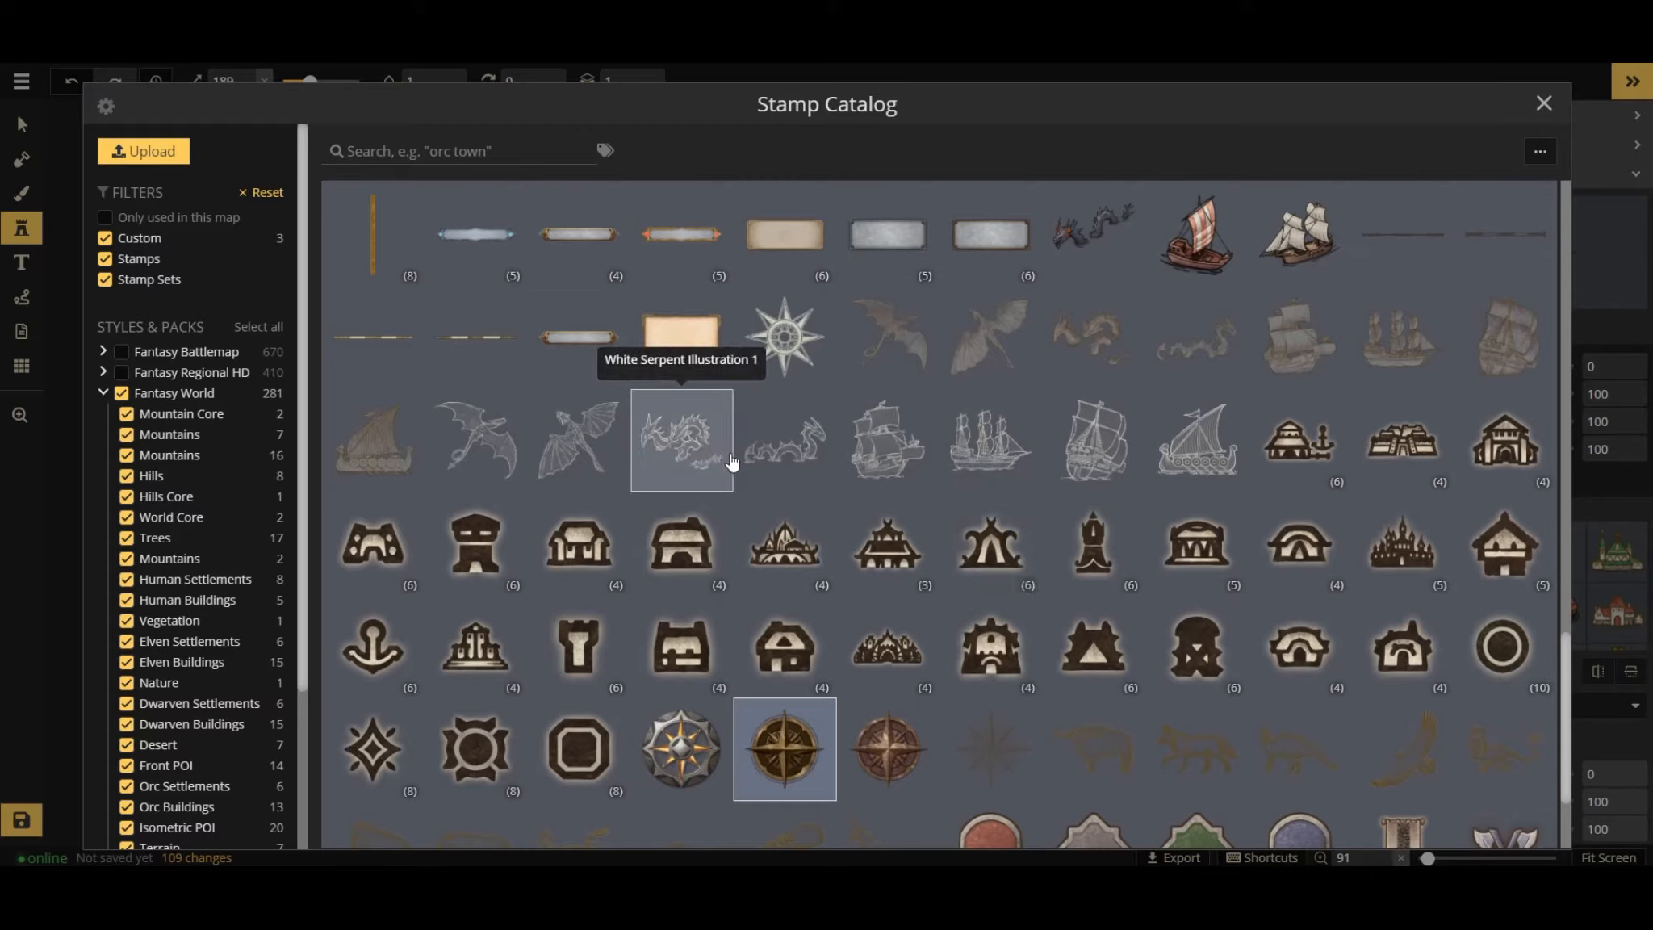
left_click(784, 448)
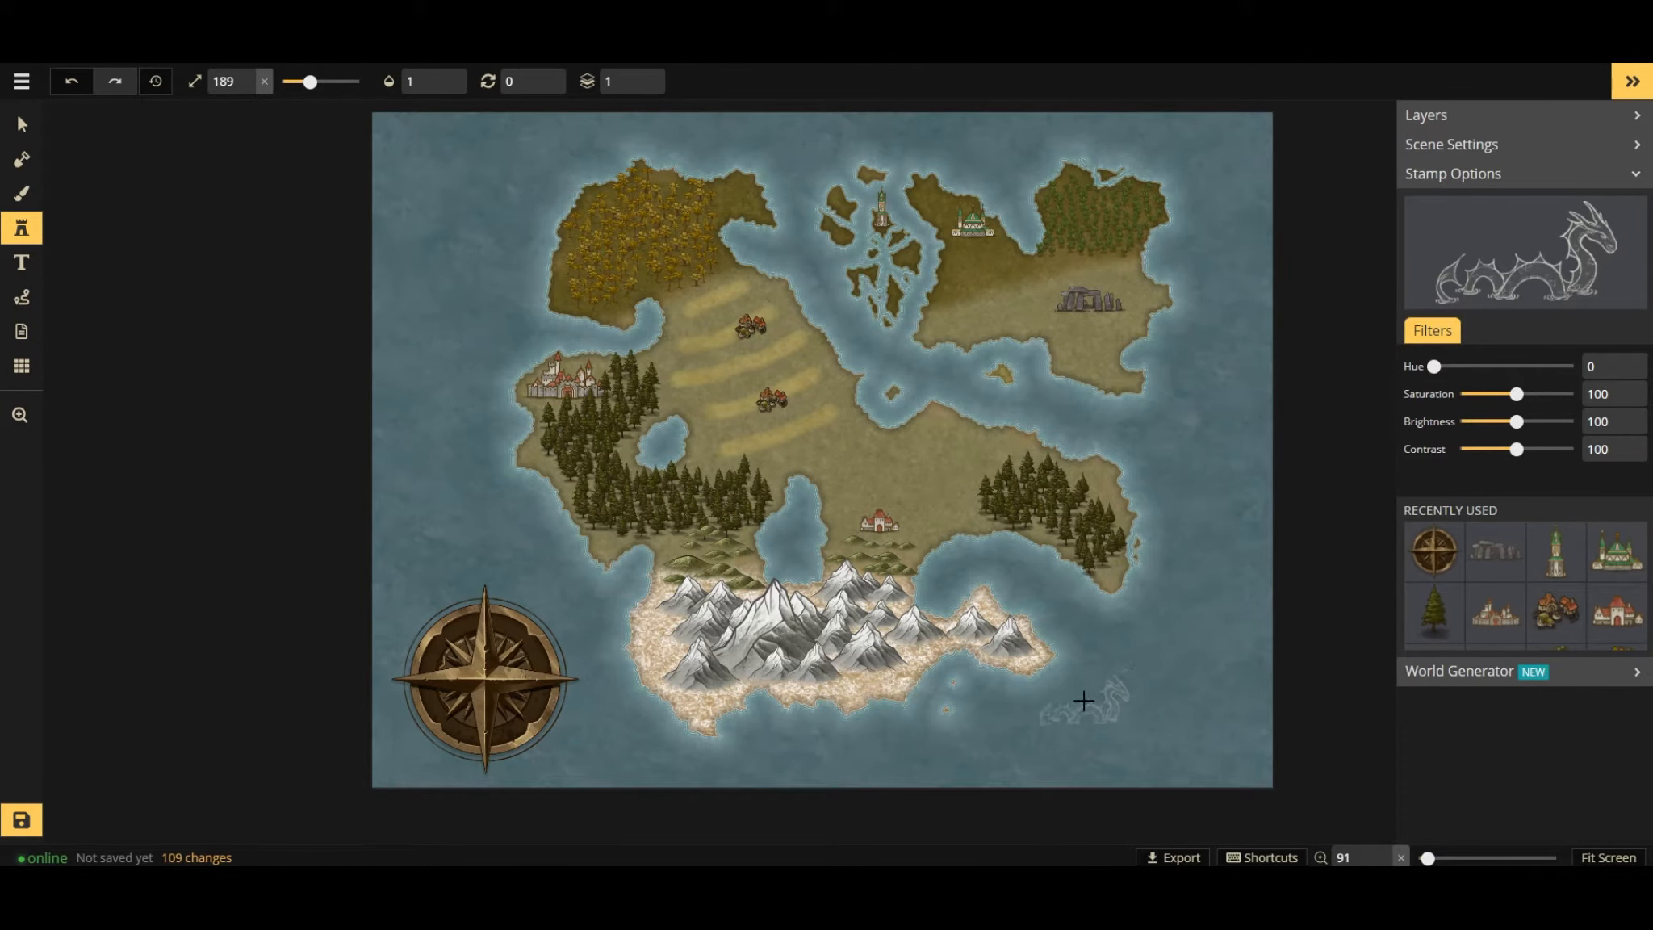
left_click(1090, 706)
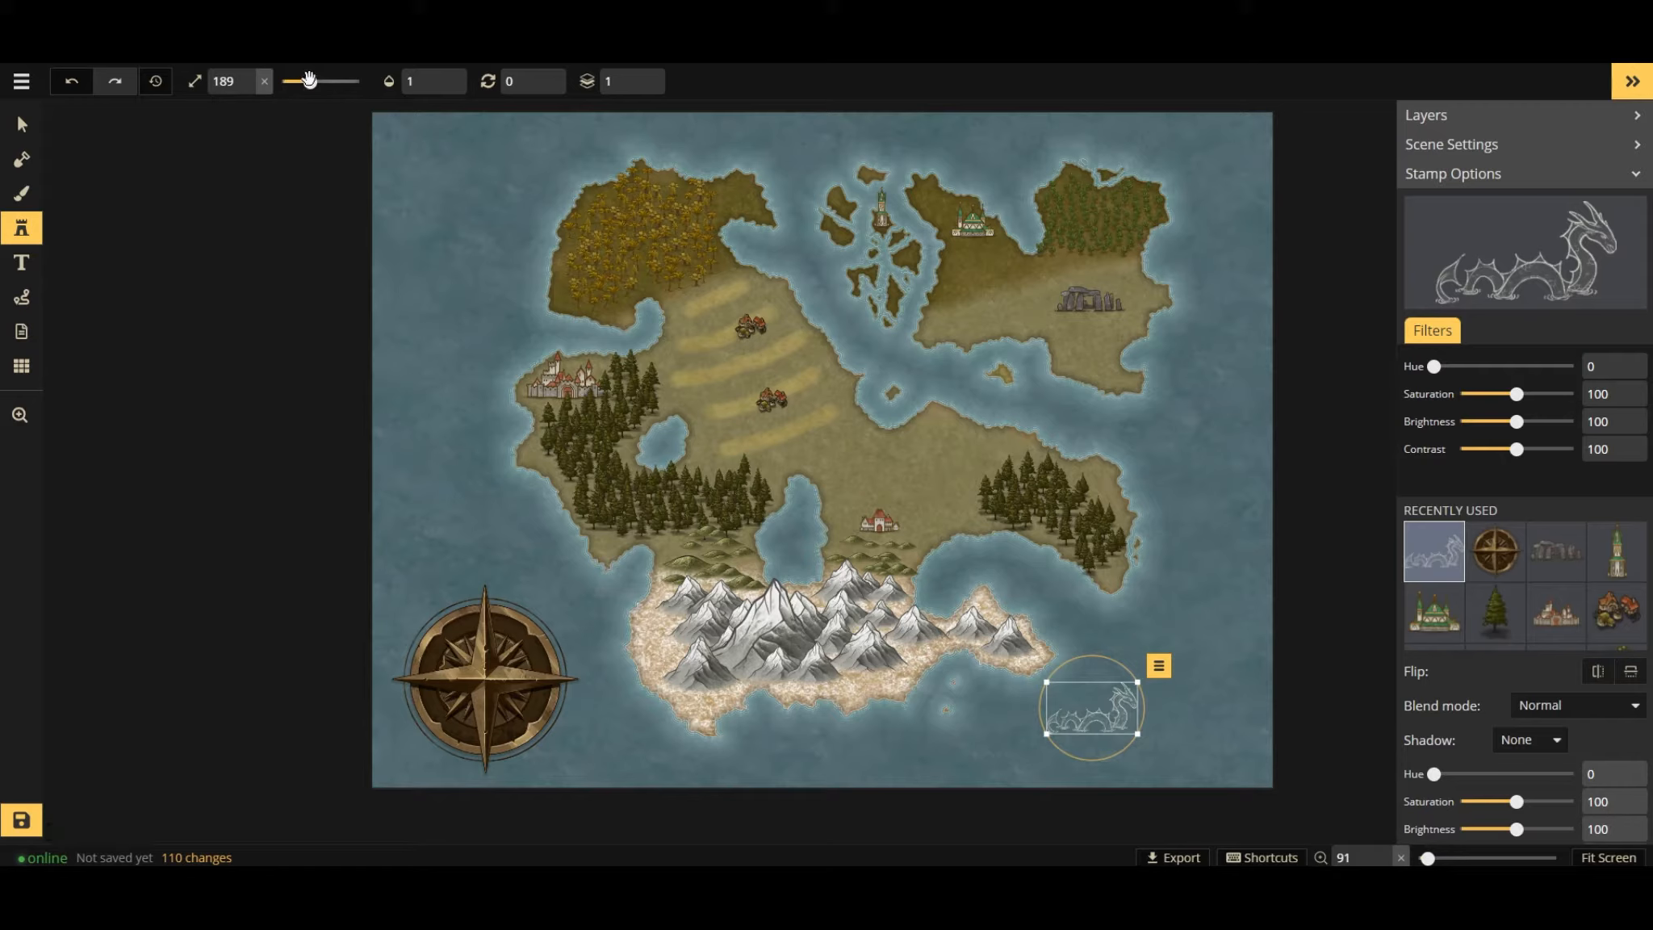
left_click_drag(310, 81, 328, 80)
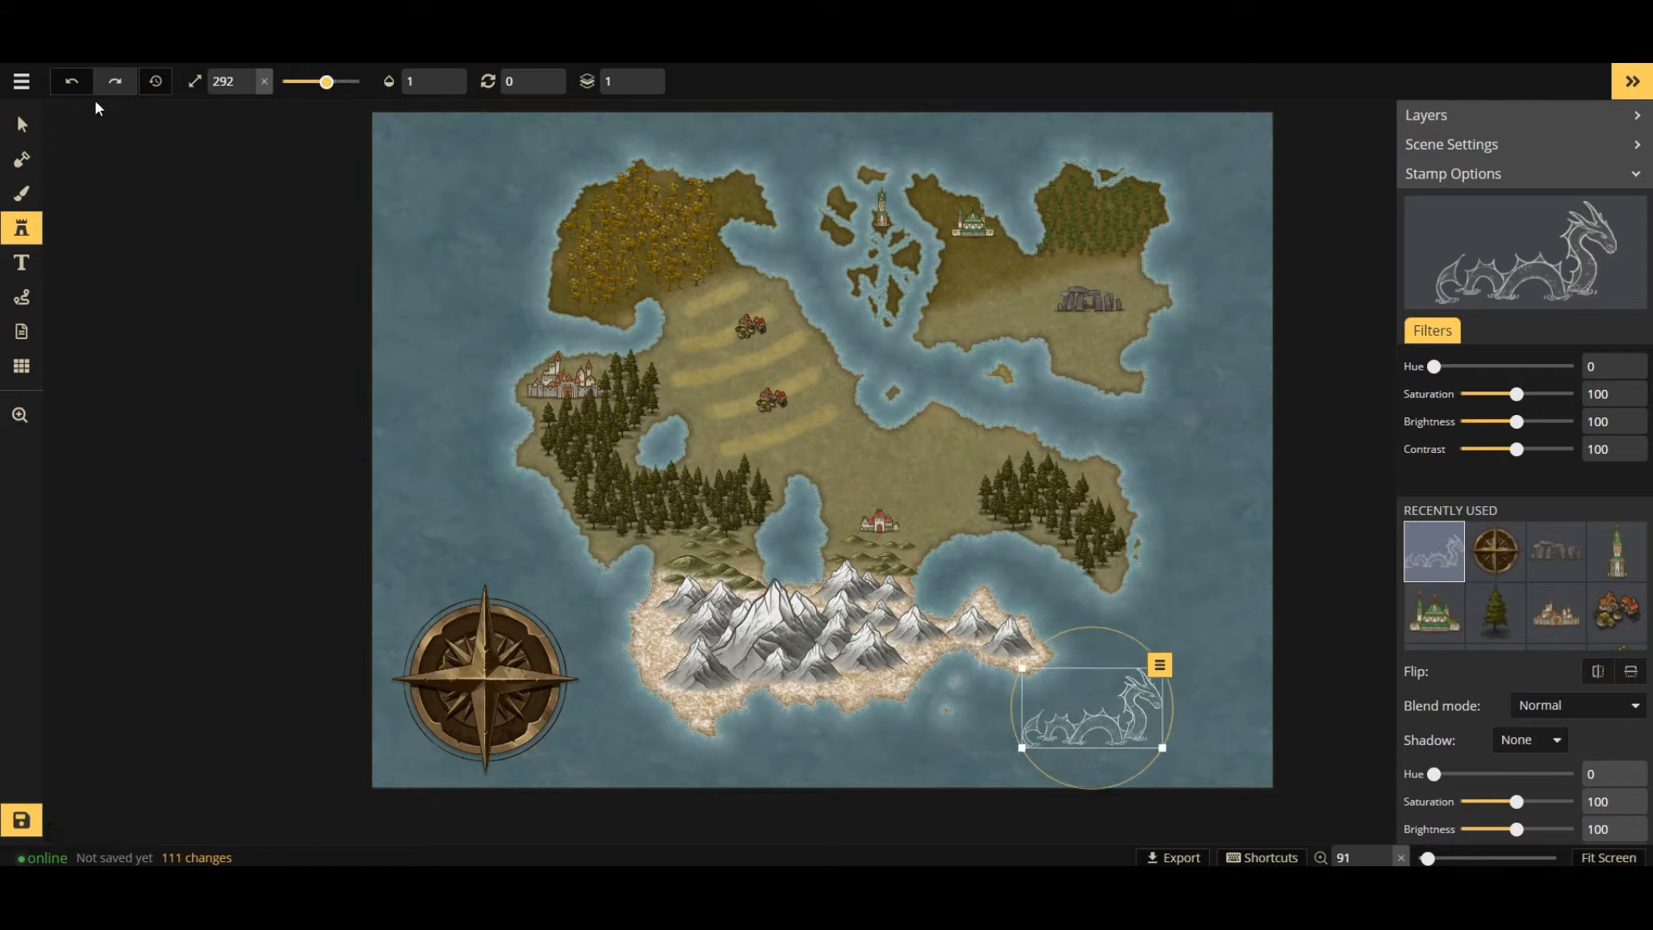
left_click(21, 125)
left_click_drag(1129, 714, 1166, 702)
left_click(201, 287)
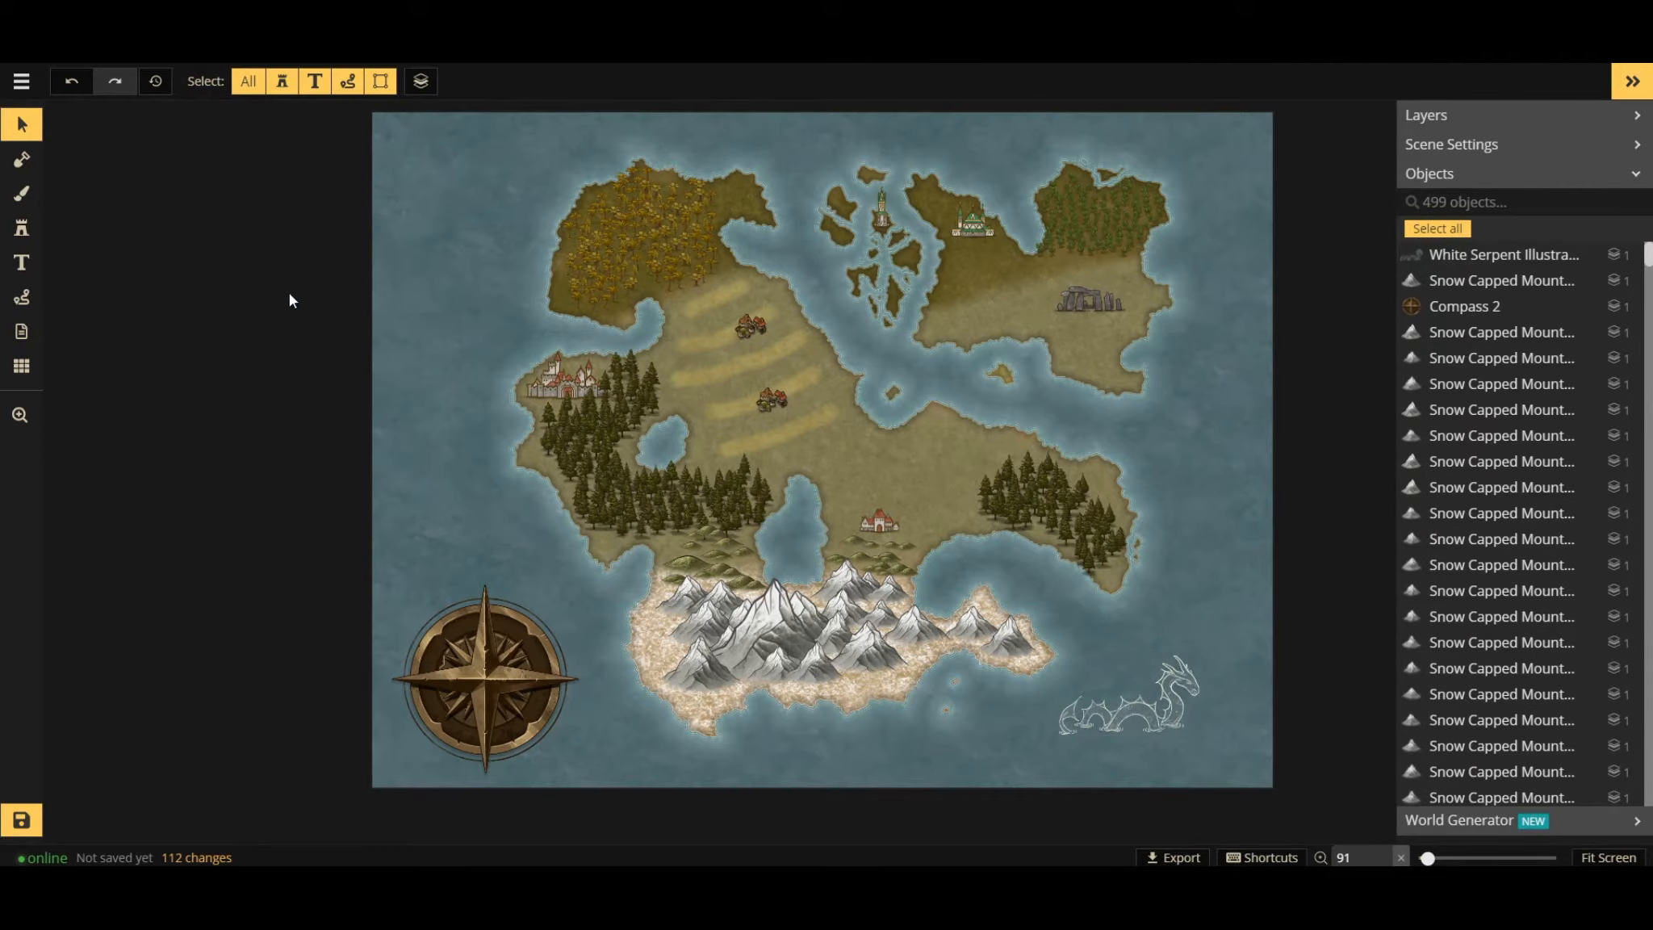
Choose the white sailing ship illustration at size 97 and place it in the bay just northwest of the Human Capital.
left_click(25, 232)
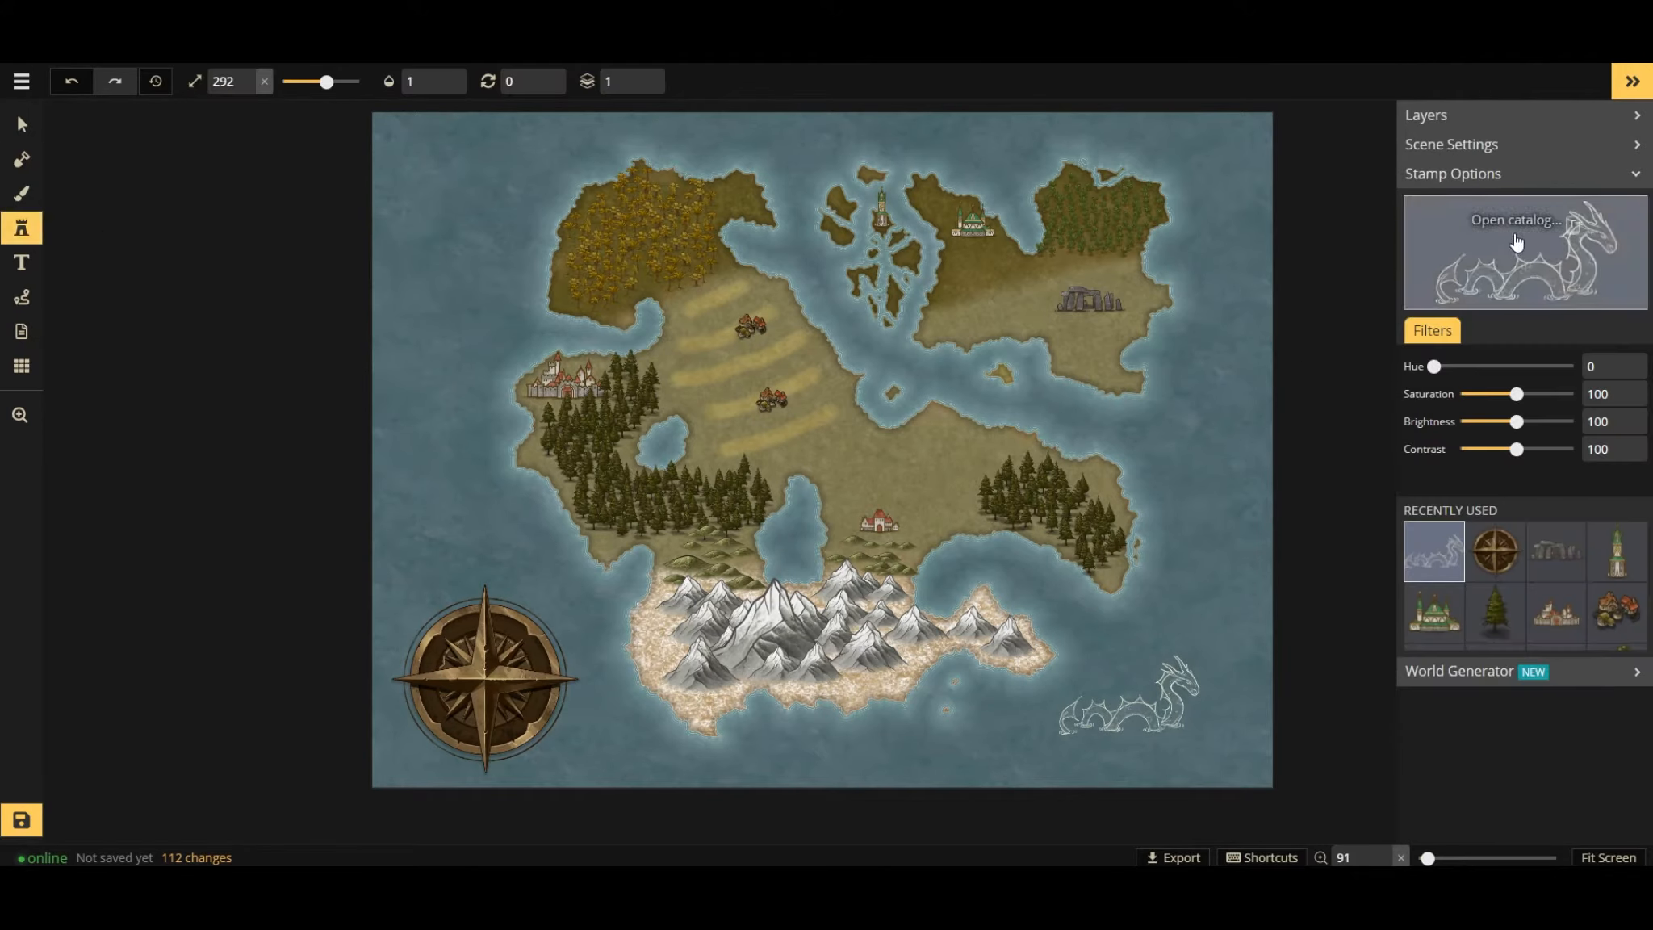
left_click(1515, 242)
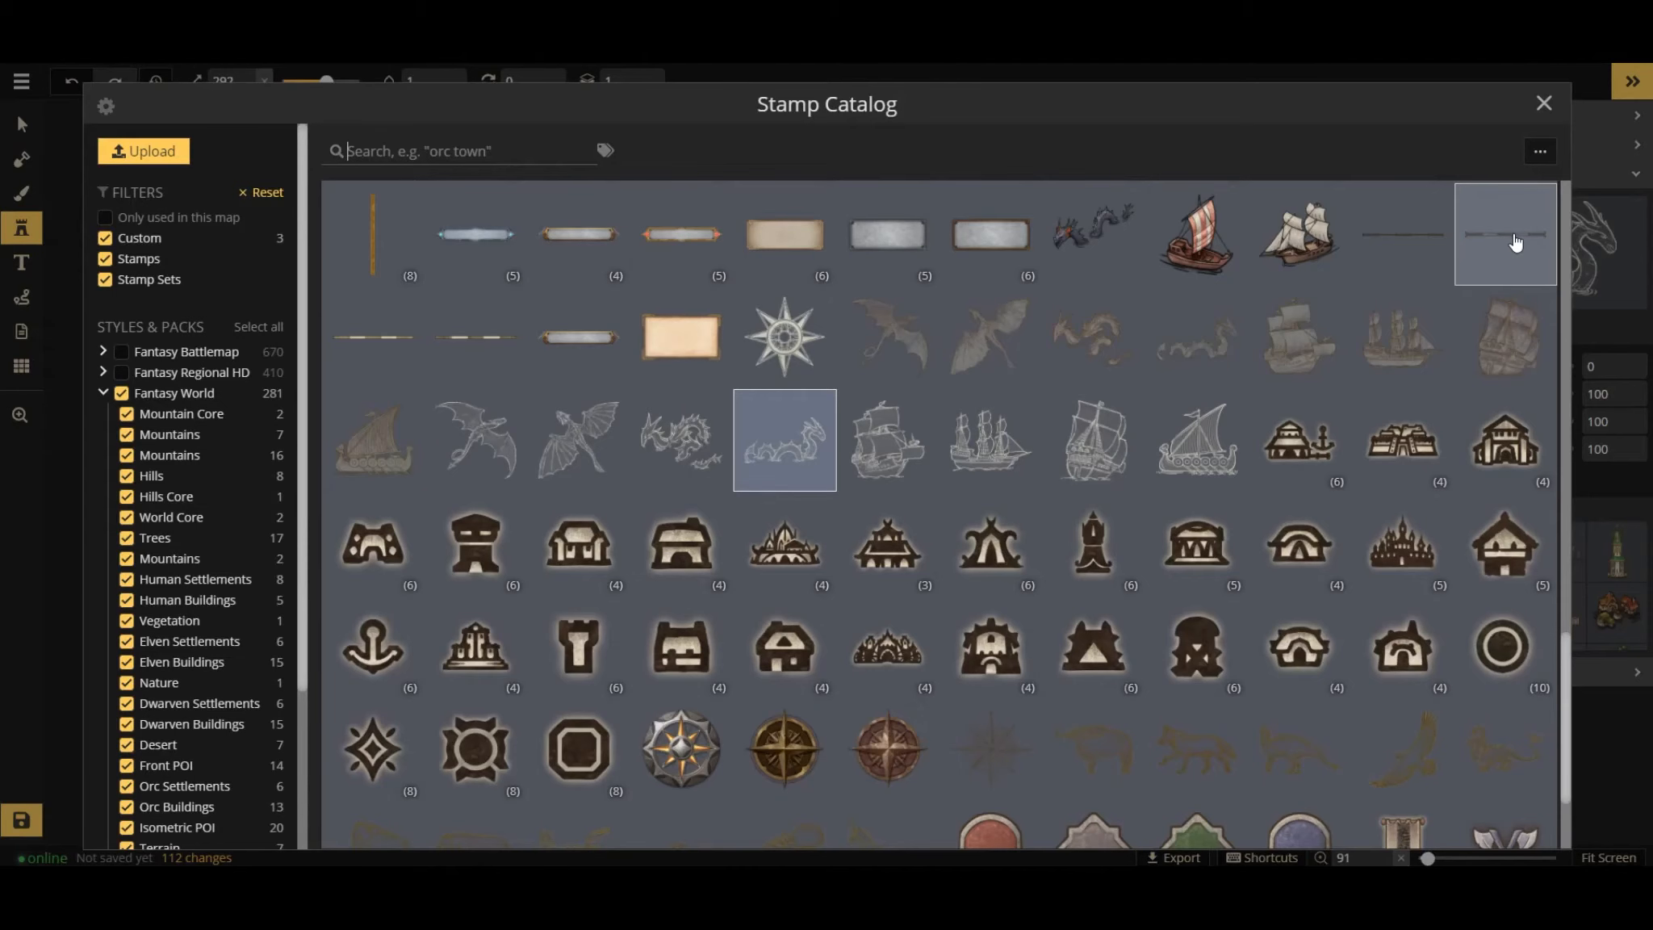
left_click(891, 452)
left_click_drag(326, 81, 294, 82)
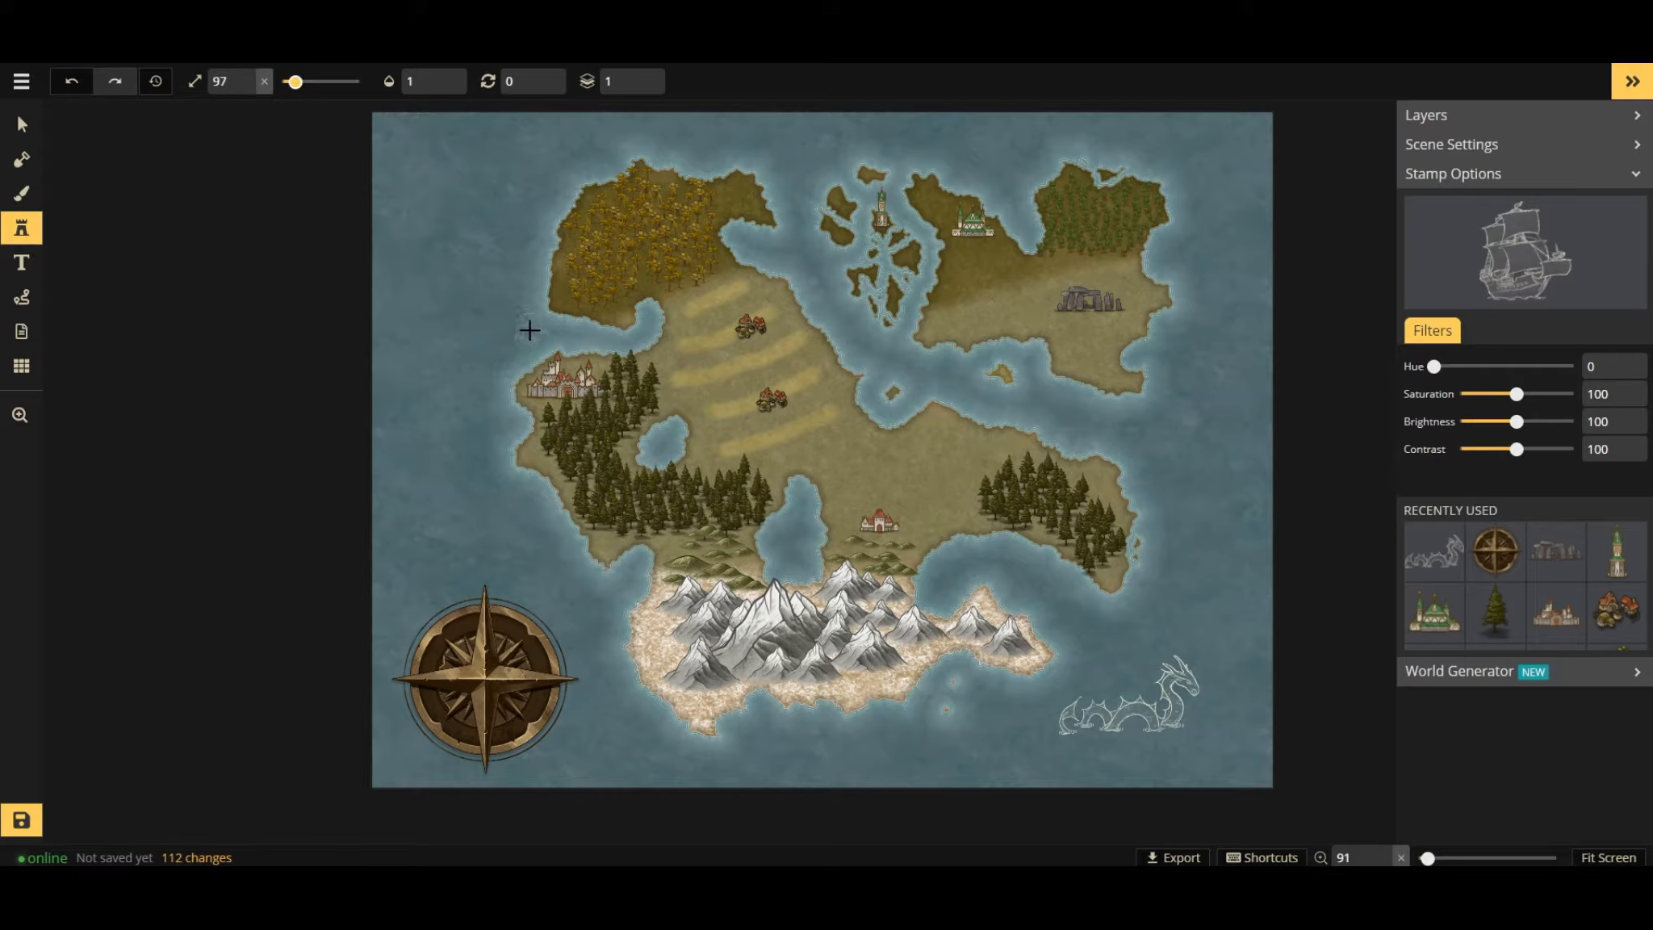
left_click(534, 330)
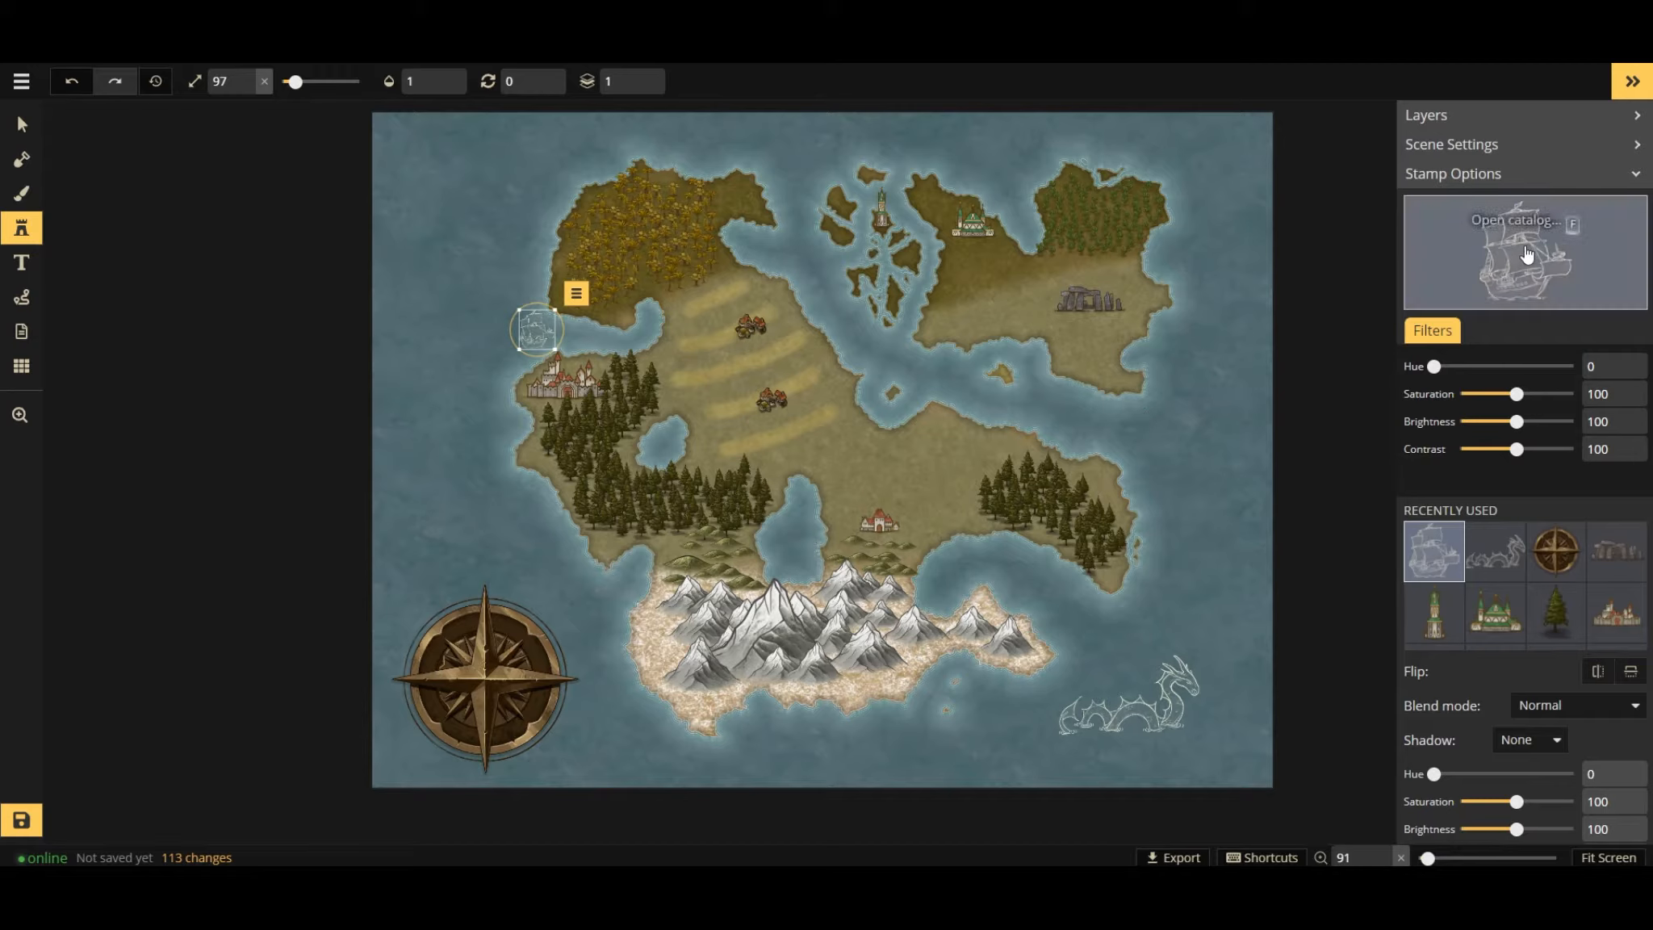
Choose the white flying dragon illustration at size 238 and place it in the sea at the map's northwestern corner.
left_click(1526, 255)
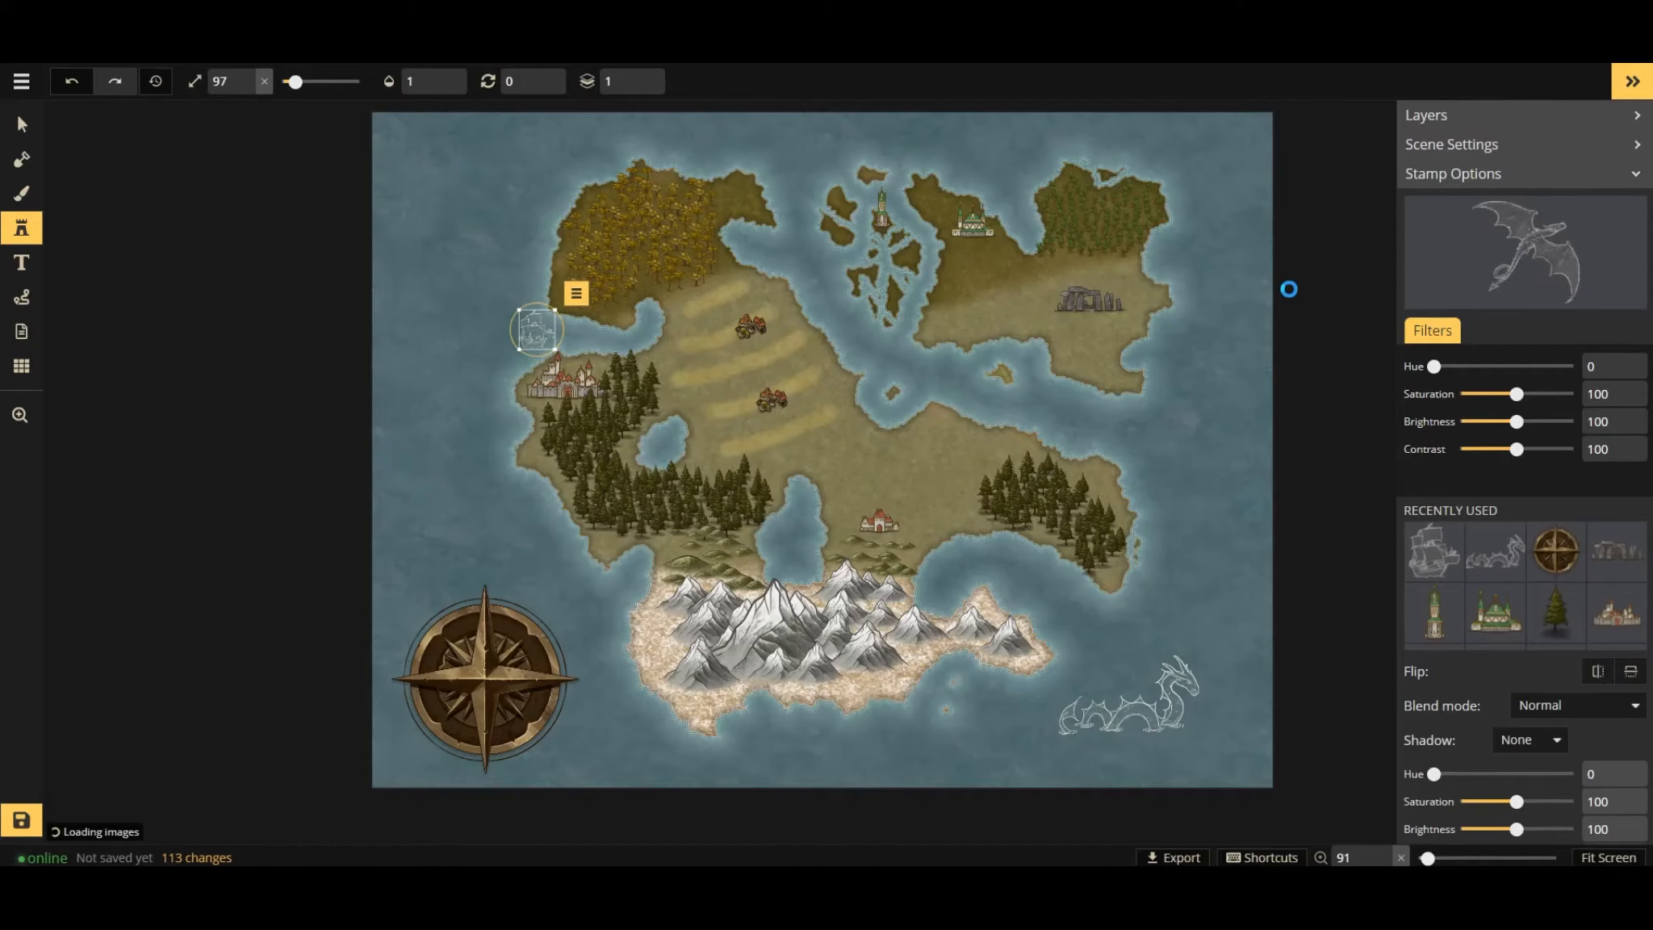
left_click(497, 464)
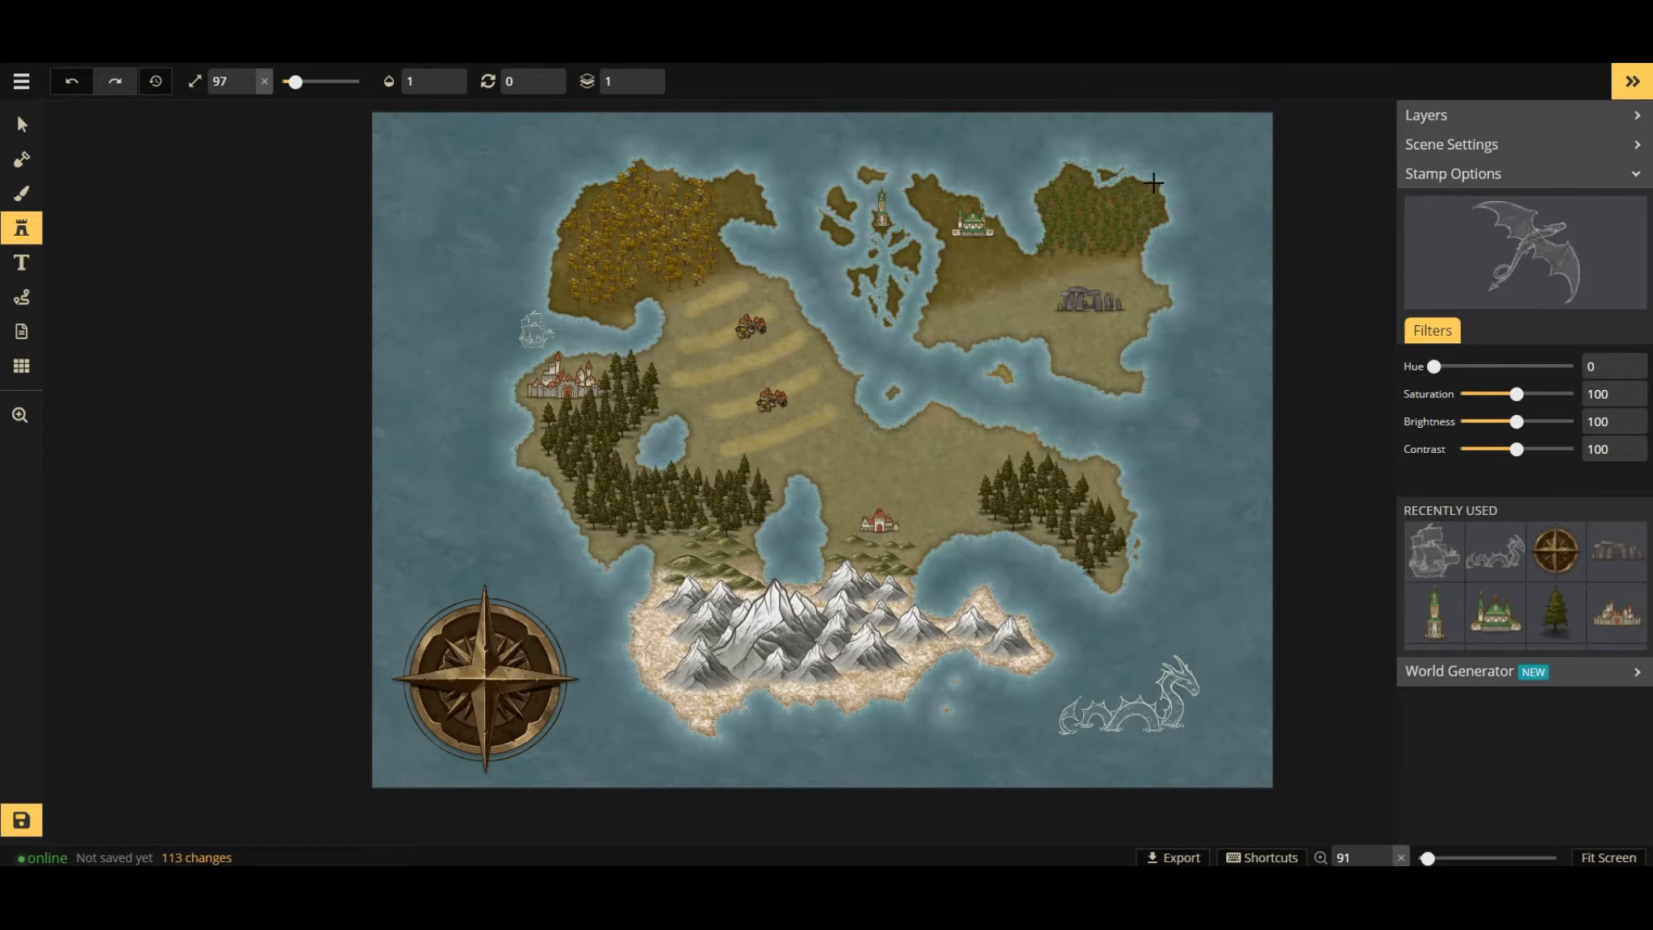
left_click_drag(295, 82, 318, 82)
left_click(484, 170)
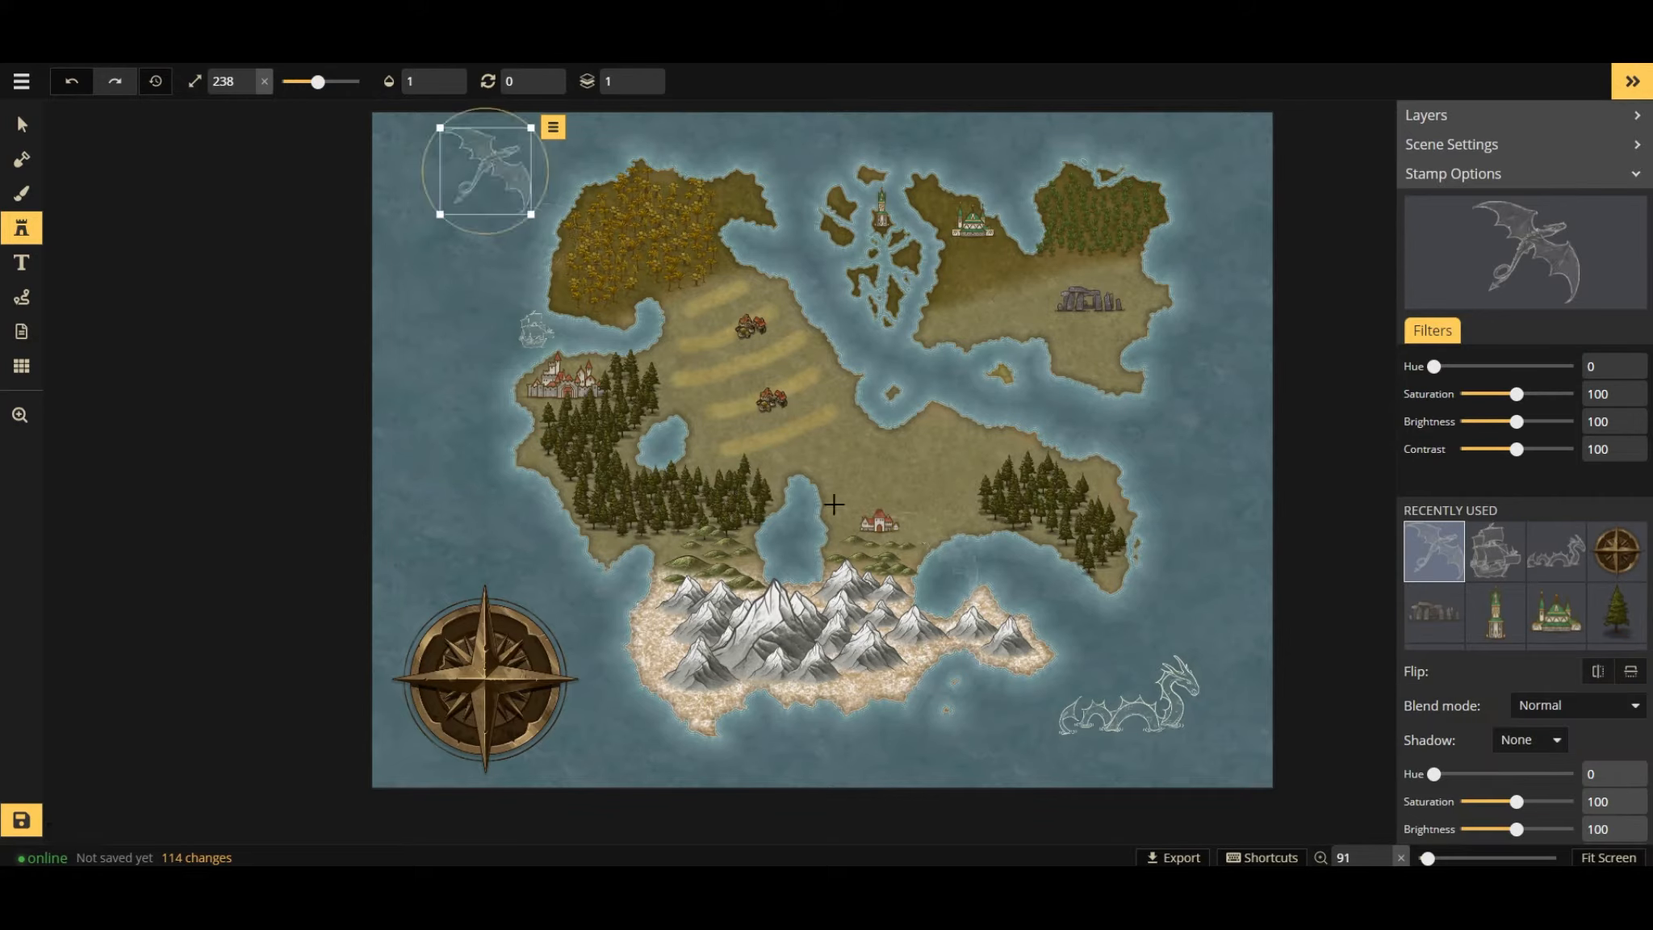
left_click(21, 125)
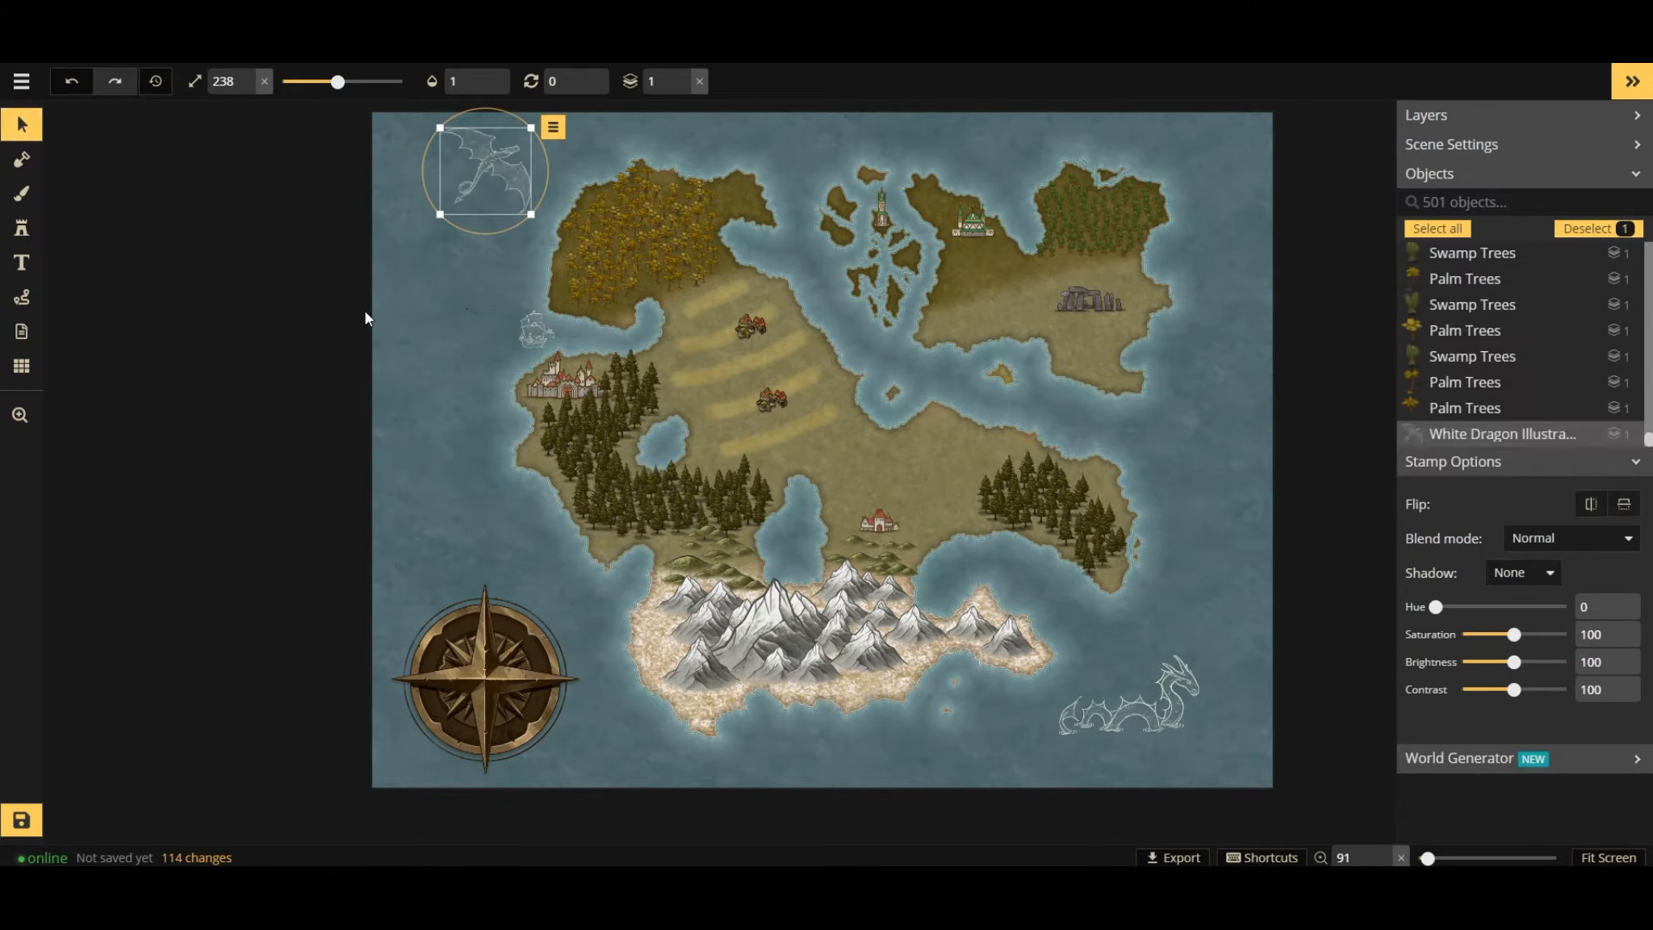
Set the Text tool's font to Cinzel Decorative and place a text label between the two farm stamps in the fields.
left_click(22, 264)
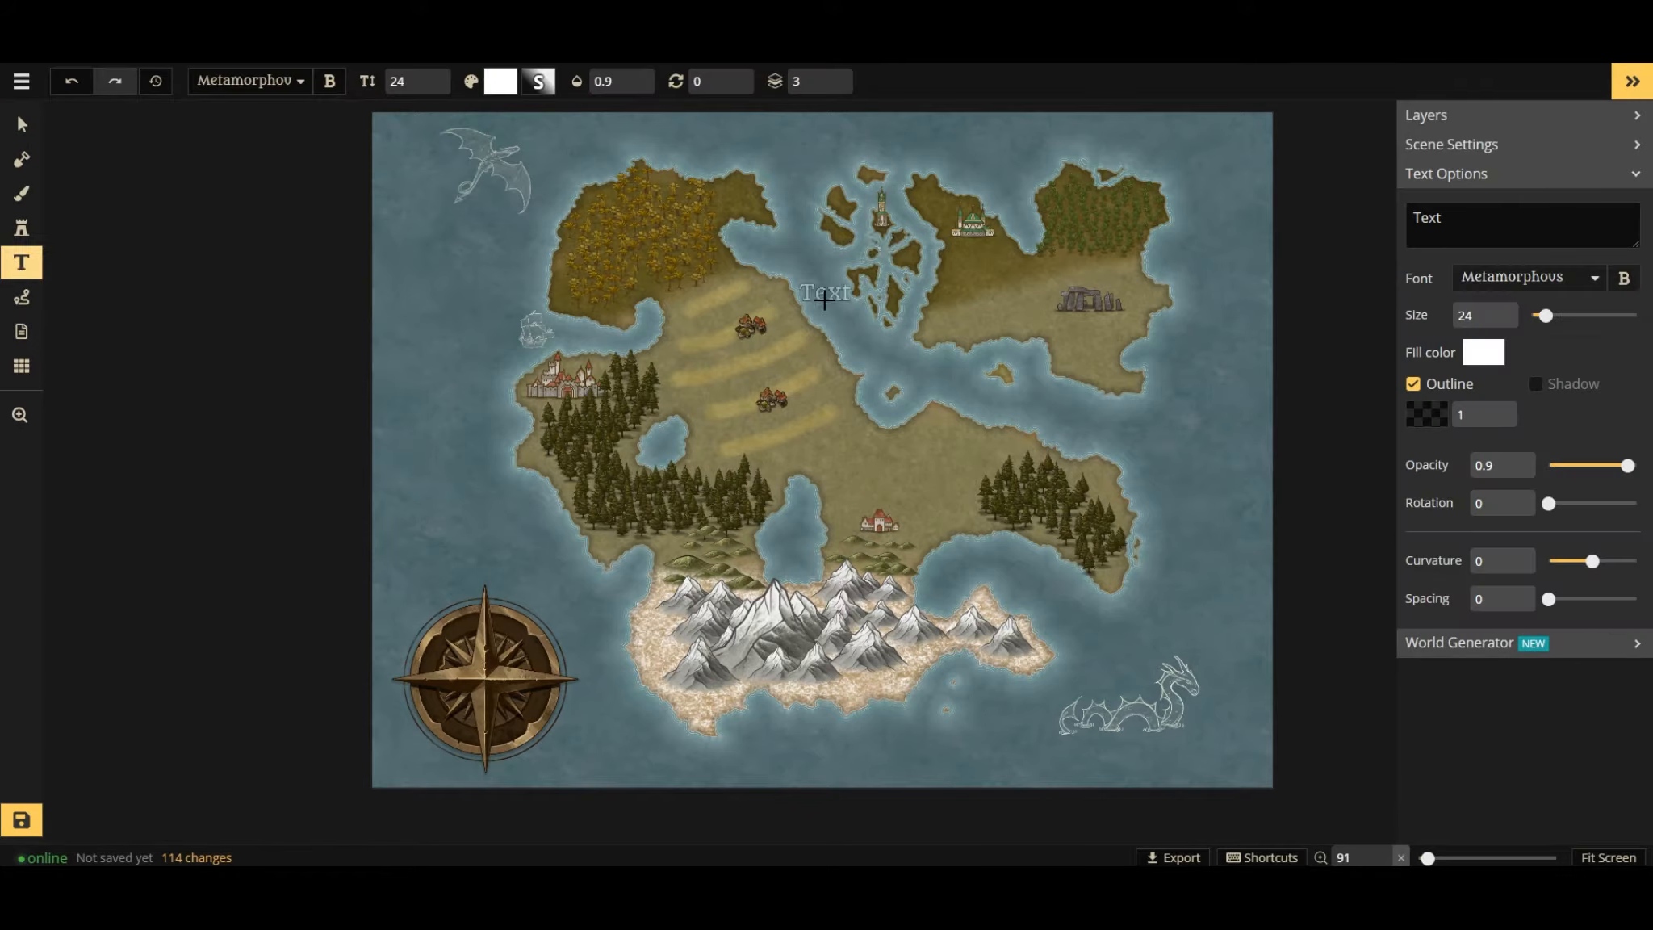
left_click(1585, 277)
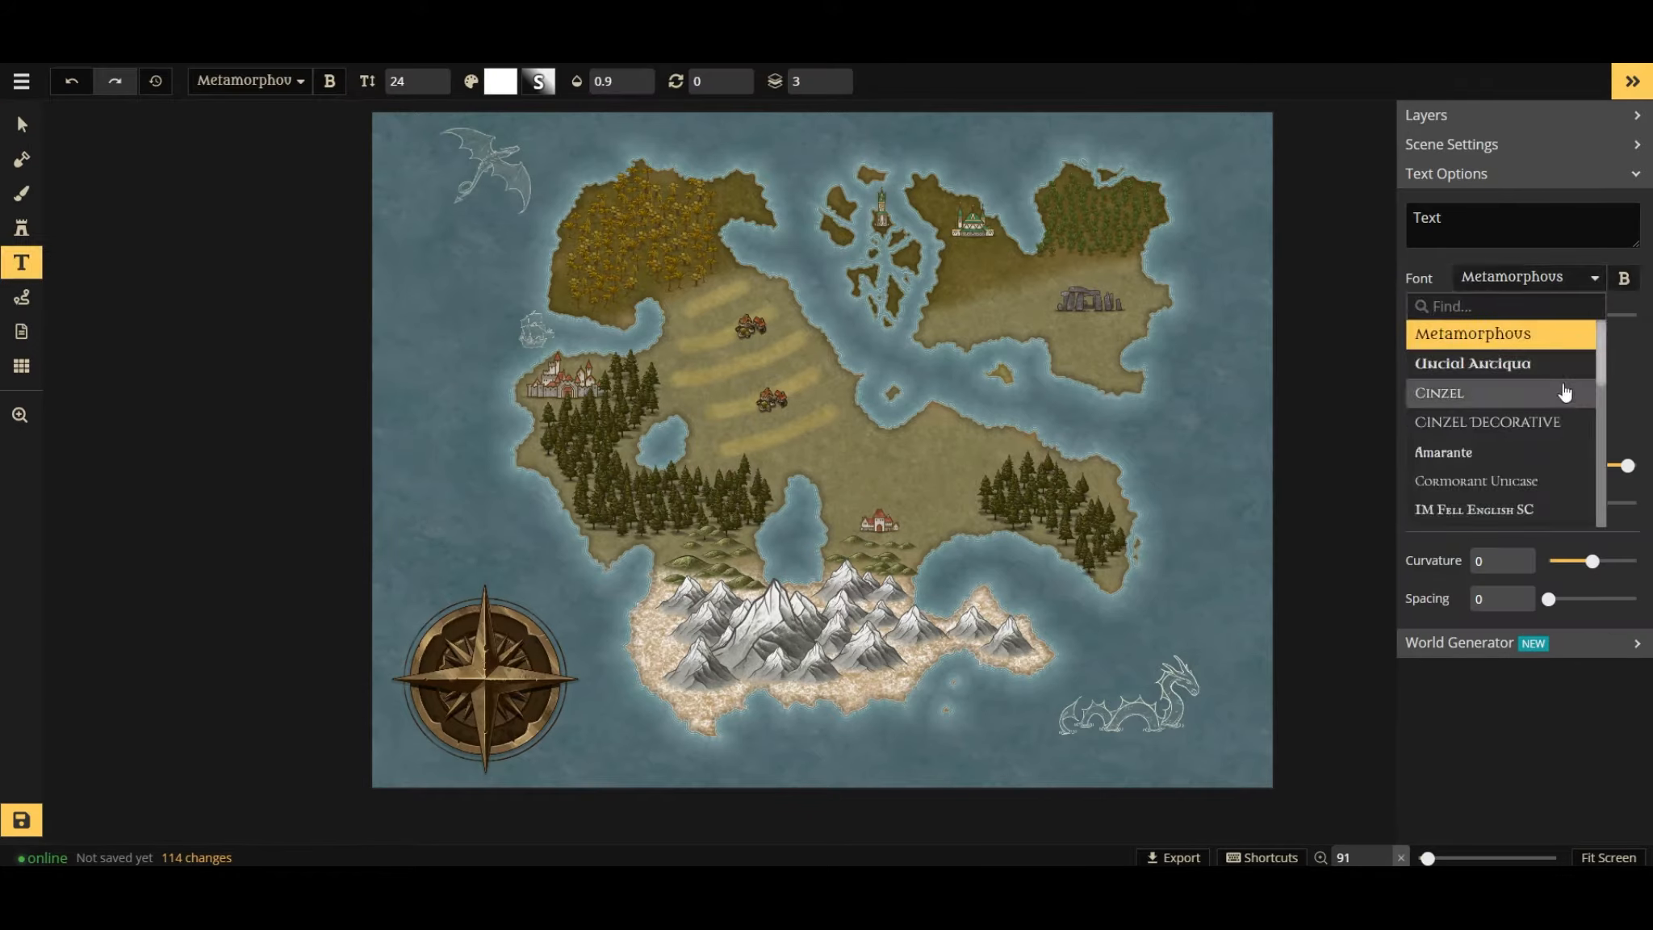
left_click(1561, 392)
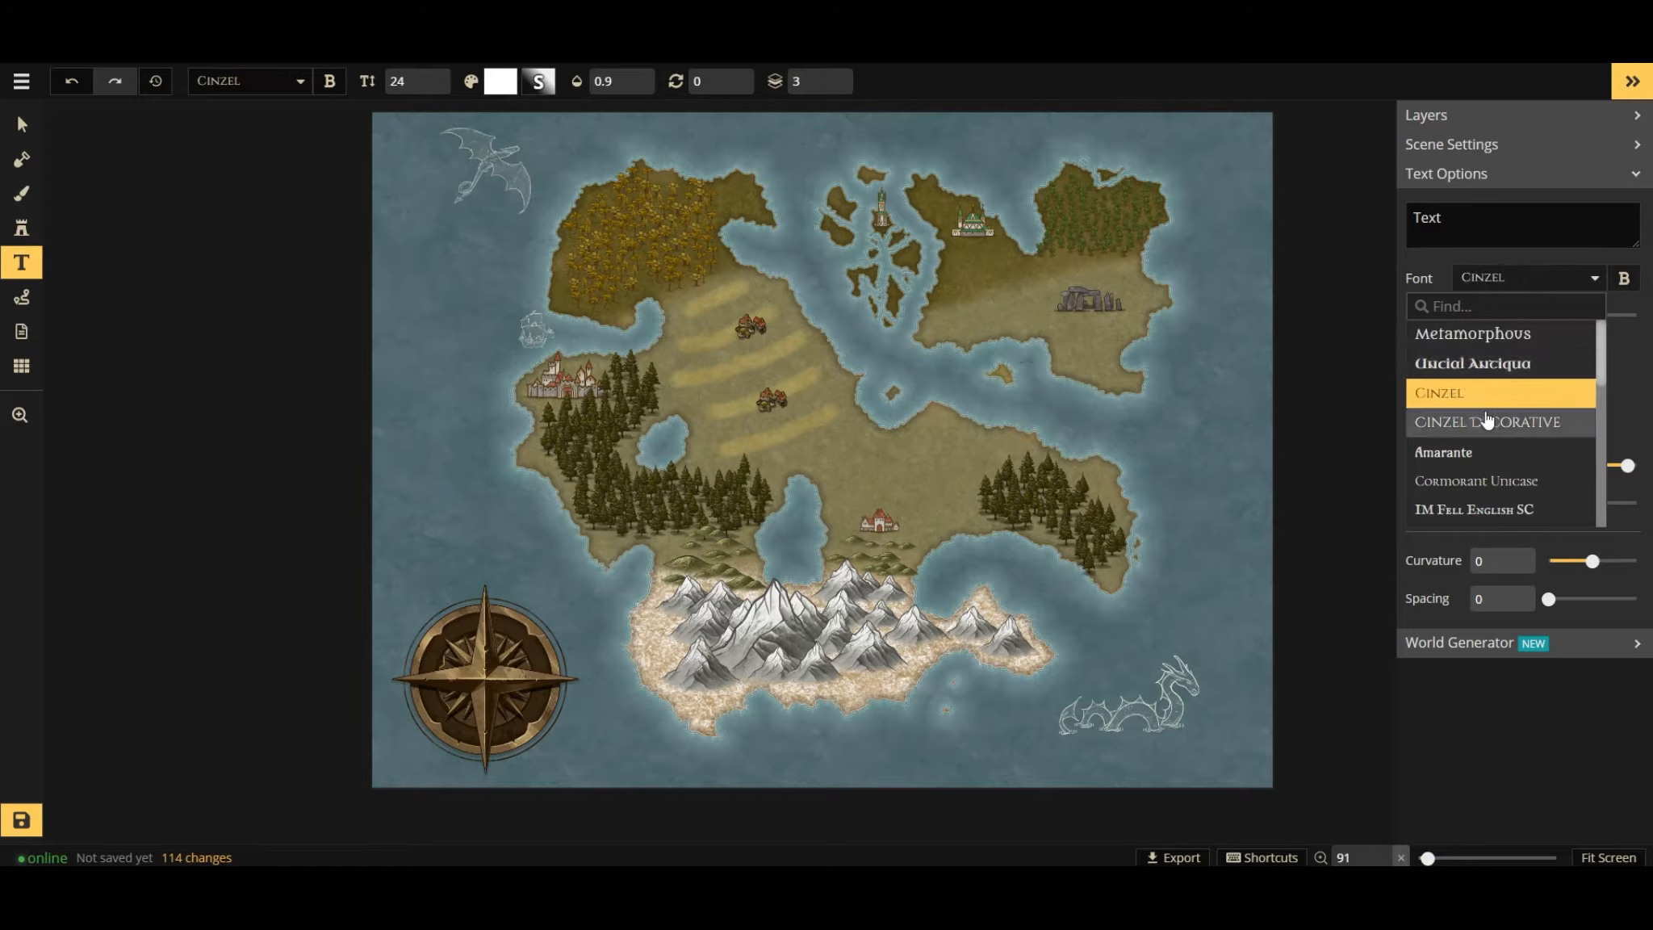
left_click(1489, 427)
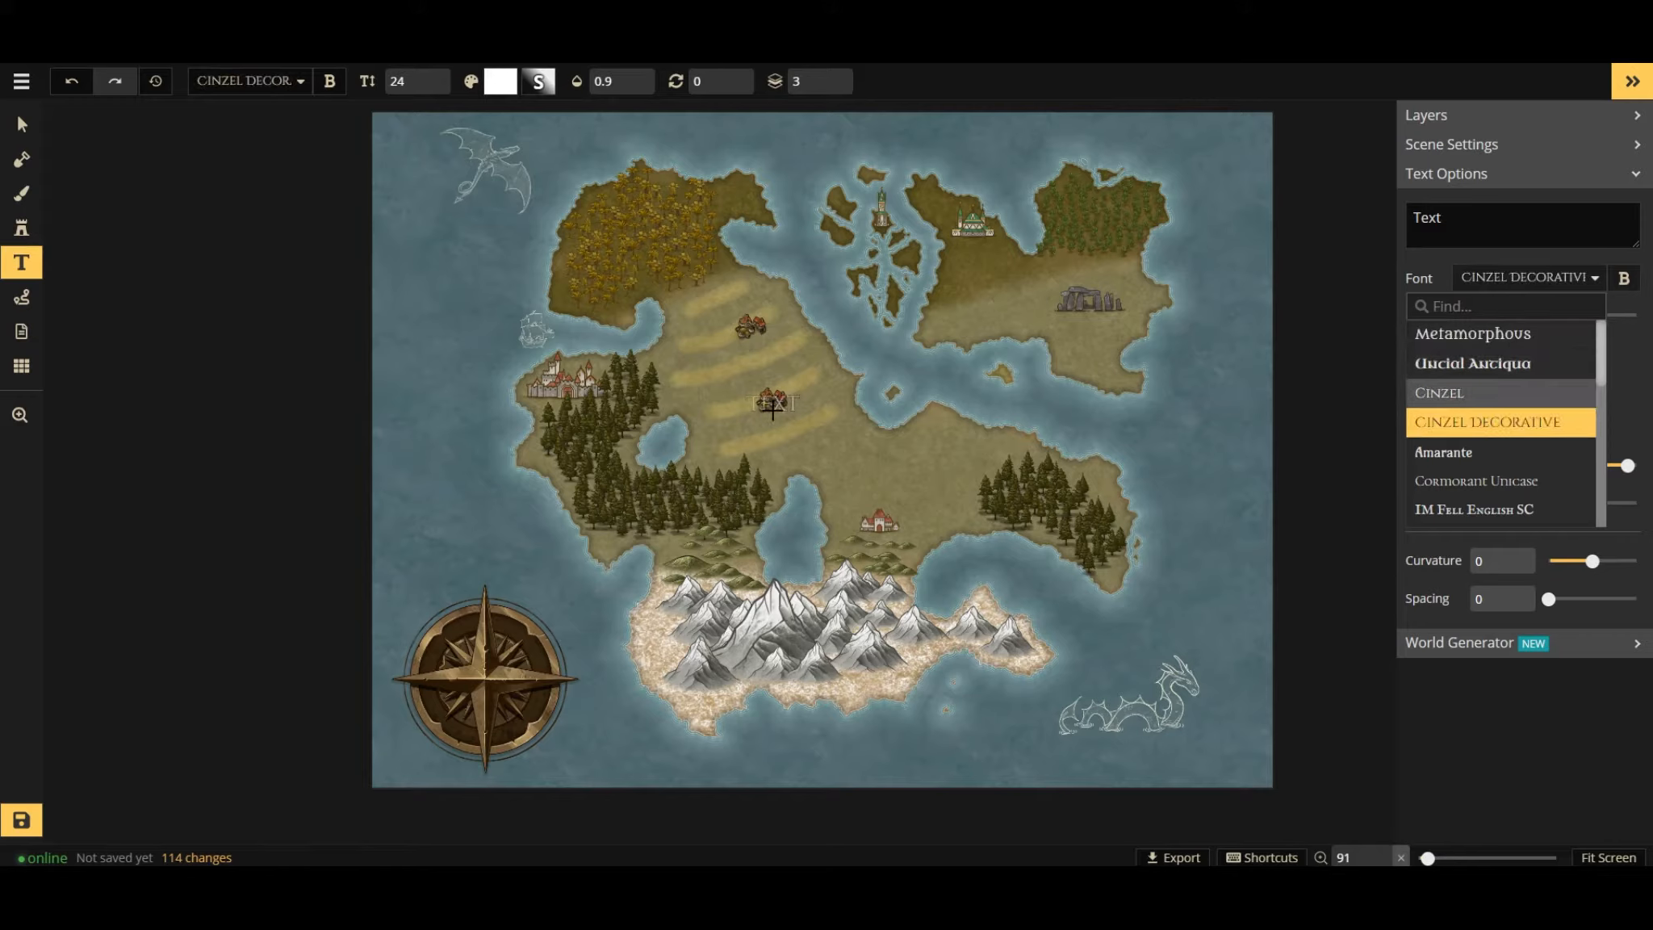
left_click(787, 392)
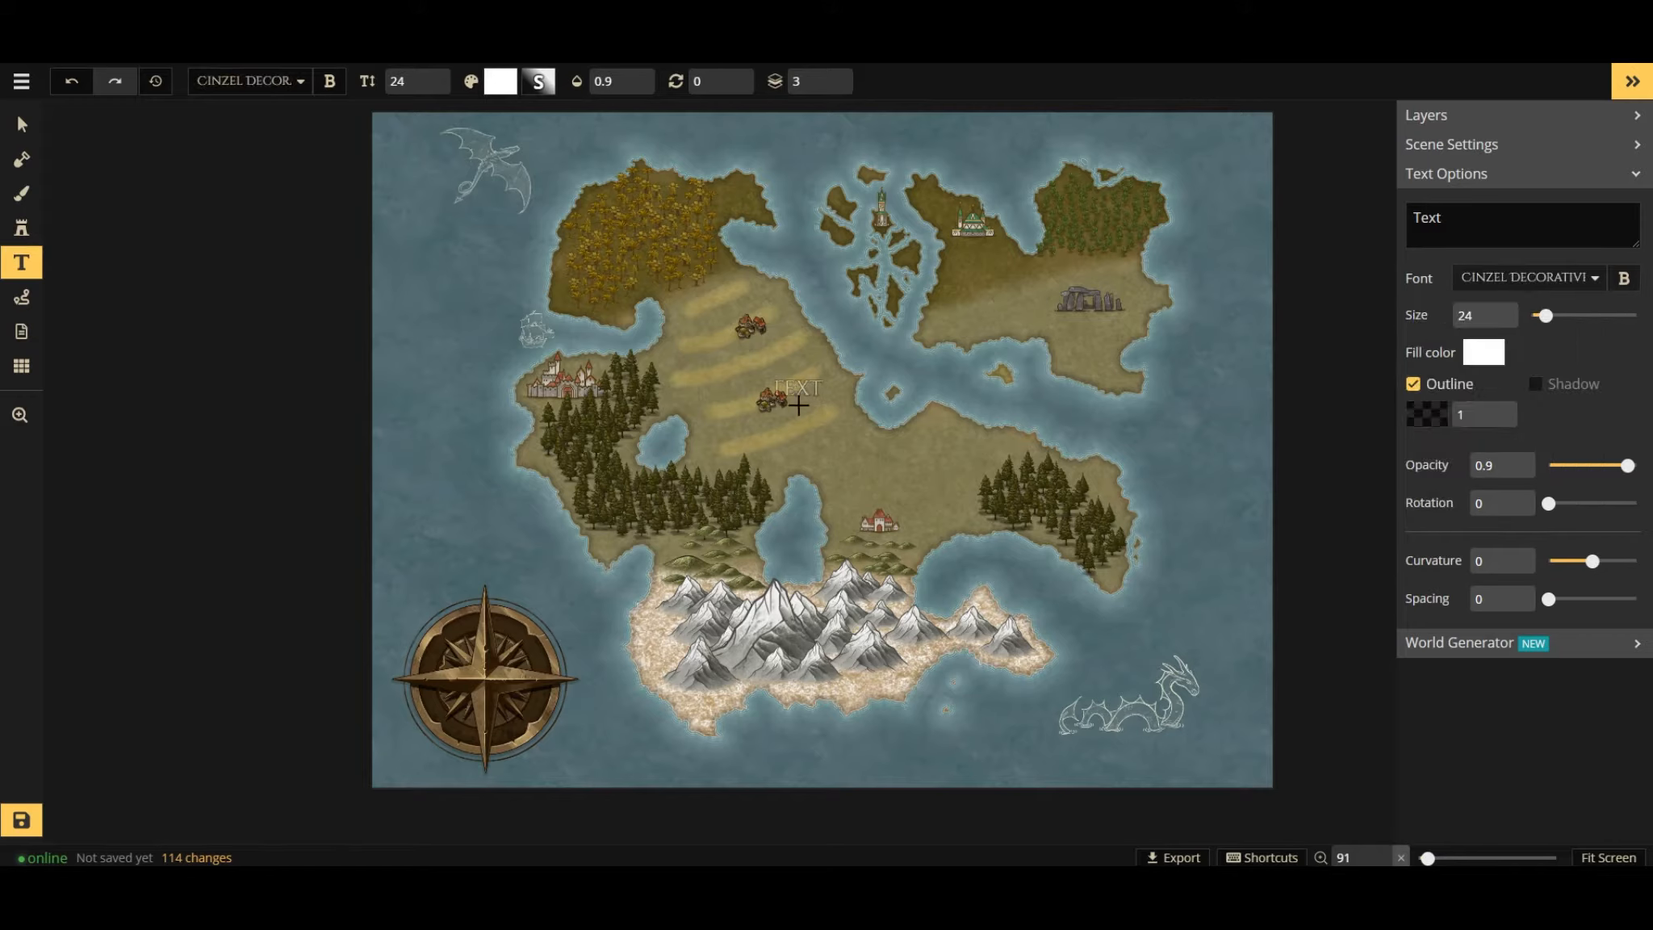
left_click(779, 364)
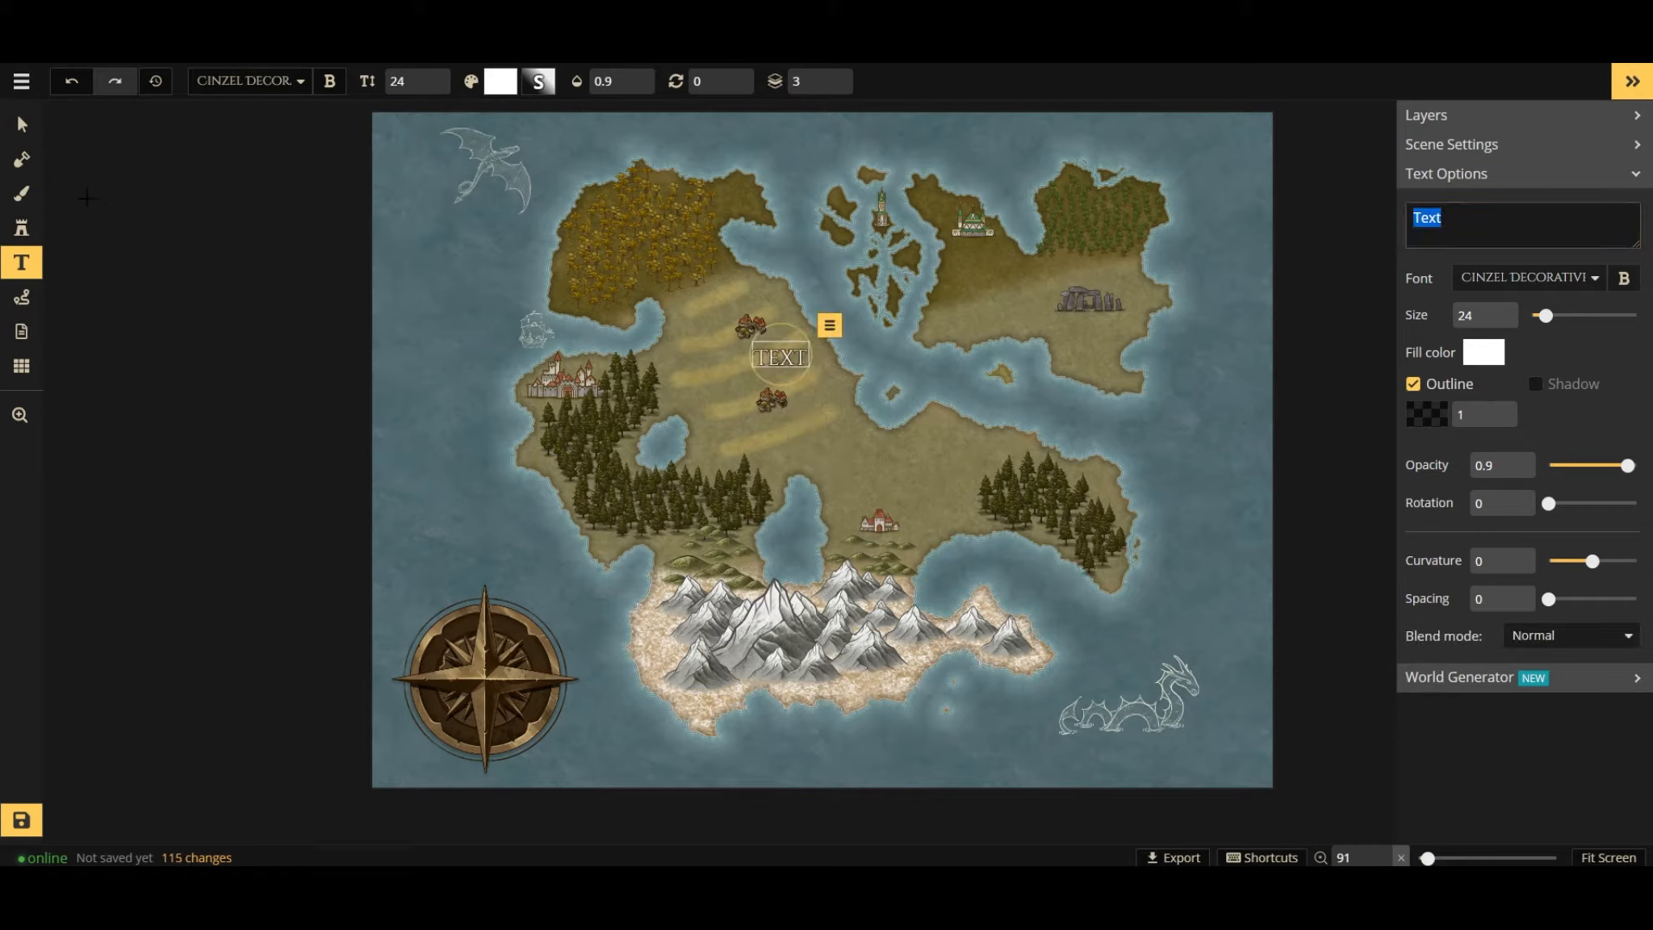
Change the new label's text to "The Capital" and move it onto the castle on the west coast.
left_click(22, 124)
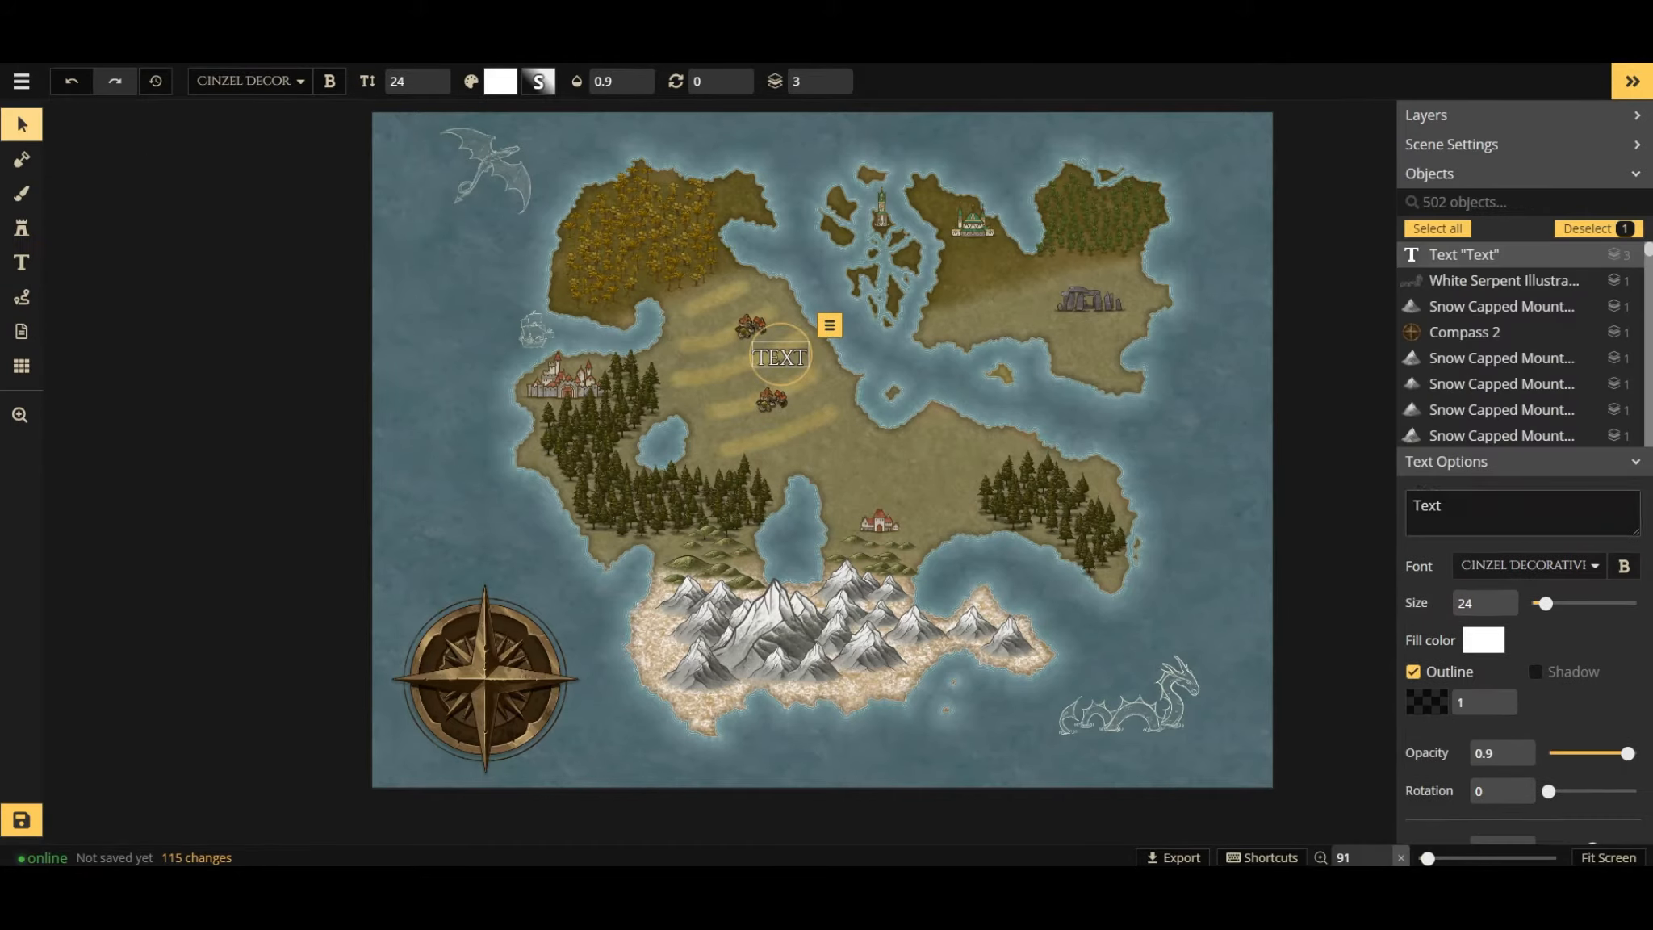
left_click_drag(1471, 508, 1338, 494)
type("The Capital")
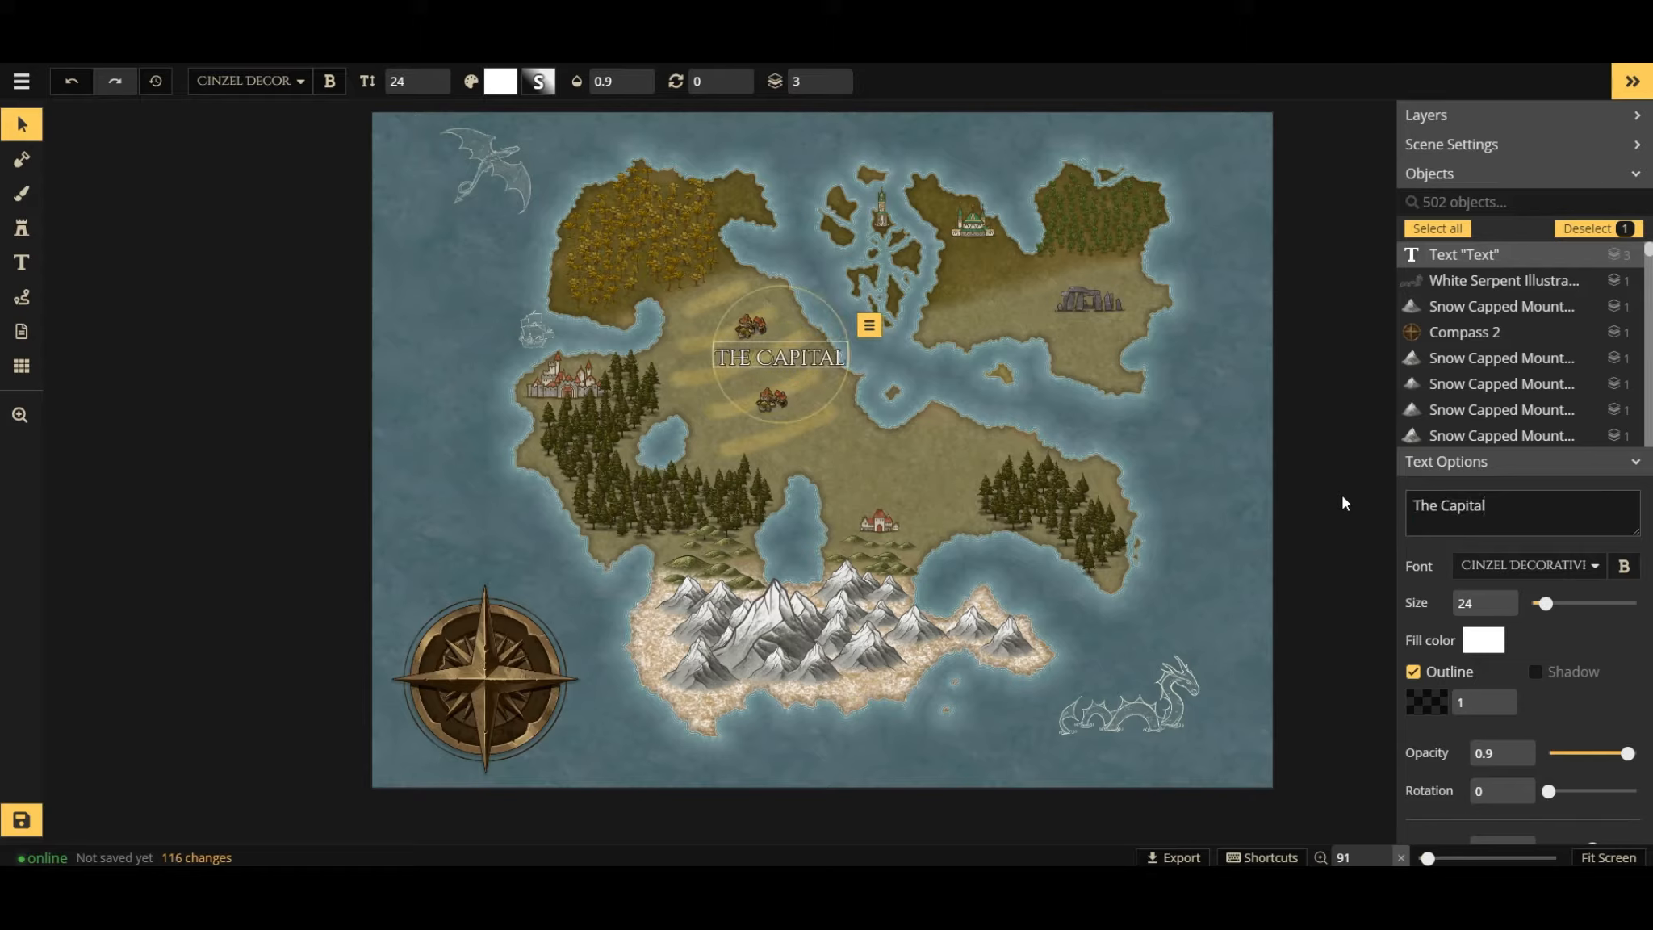
left_click_drag(786, 355, 567, 368)
left_click(620, 406)
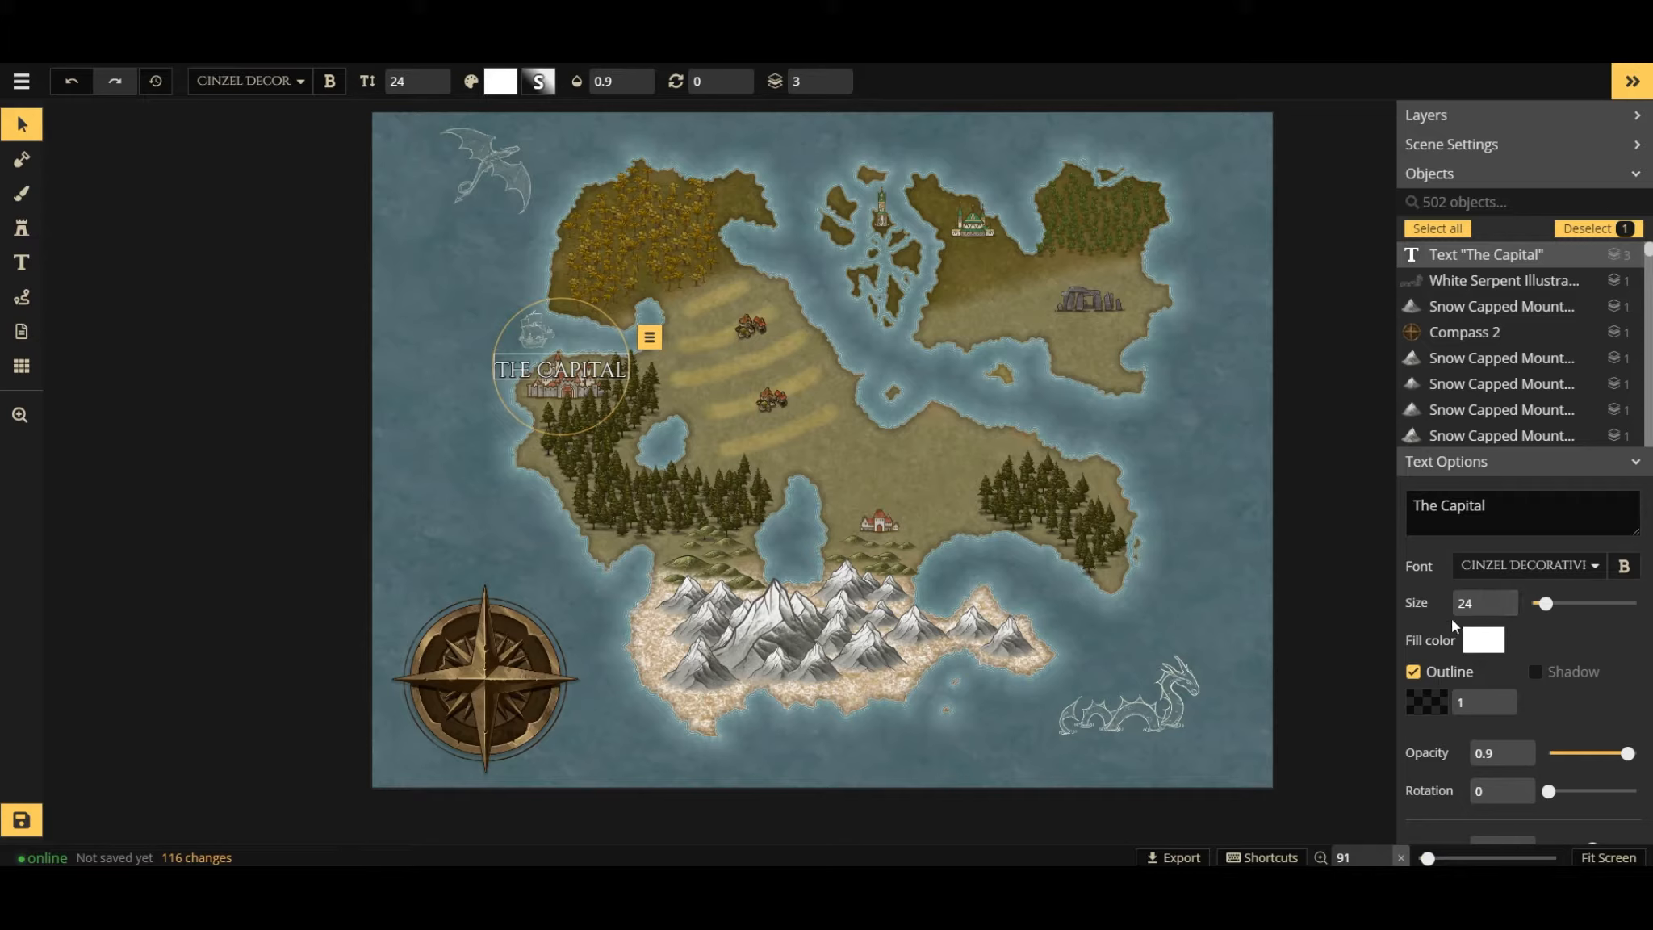
Give "The Capital" label a shadow and an outline of 2.2, and position it just below the castle.
scroll(1451, 618, "down", 2)
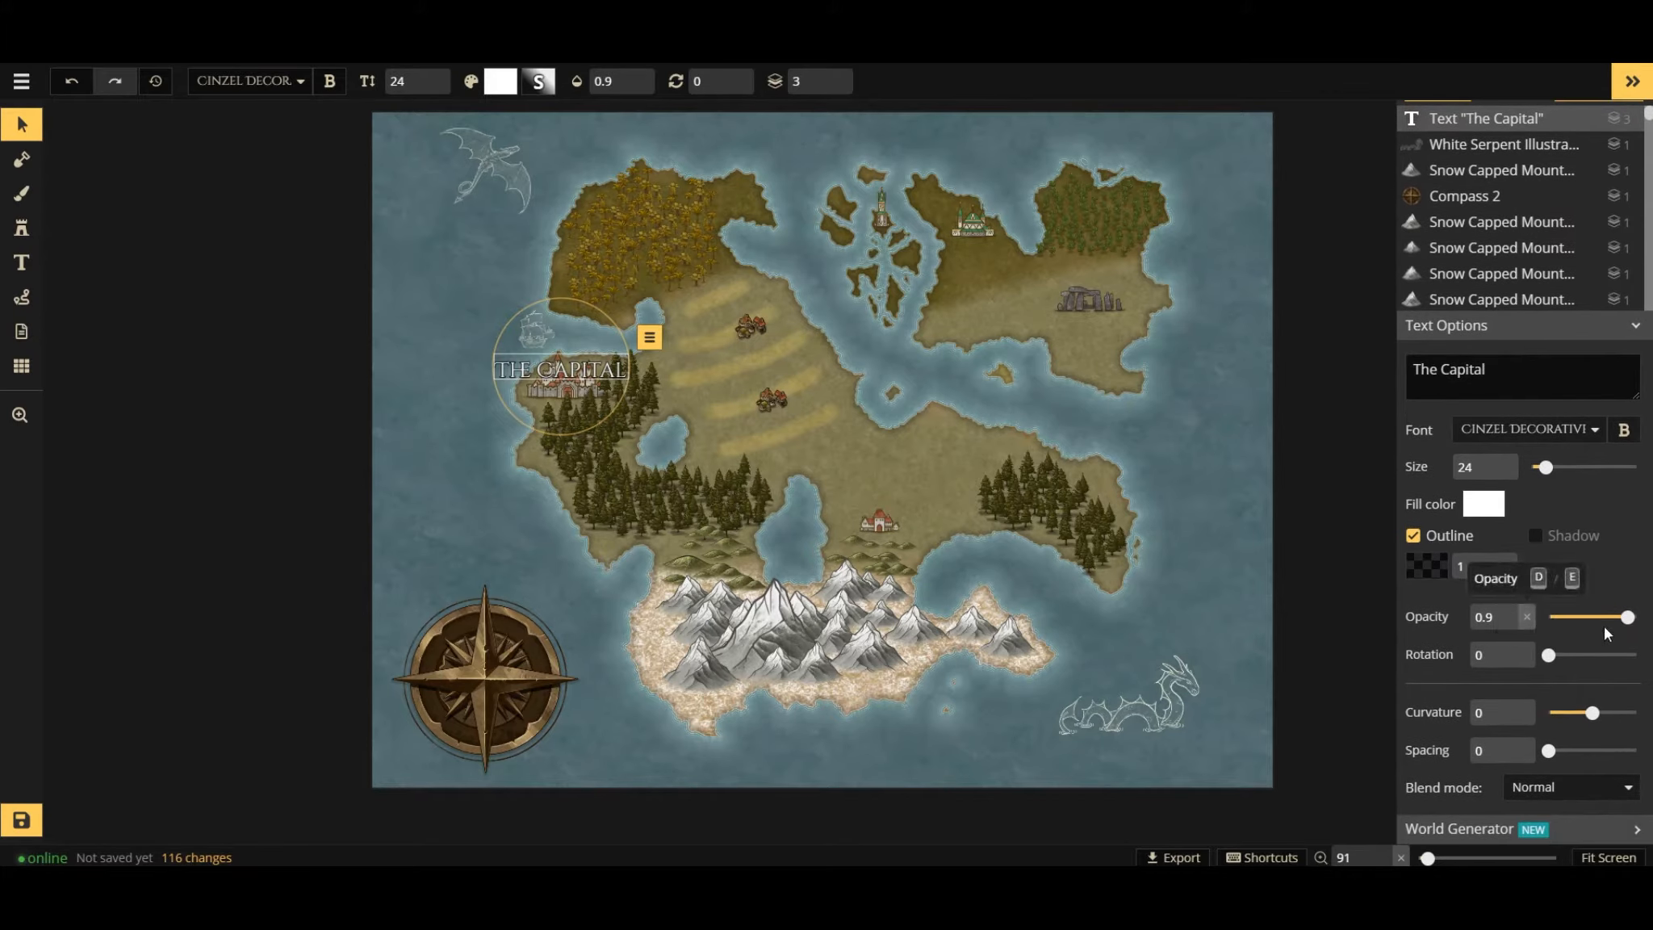
left_click(1536, 537)
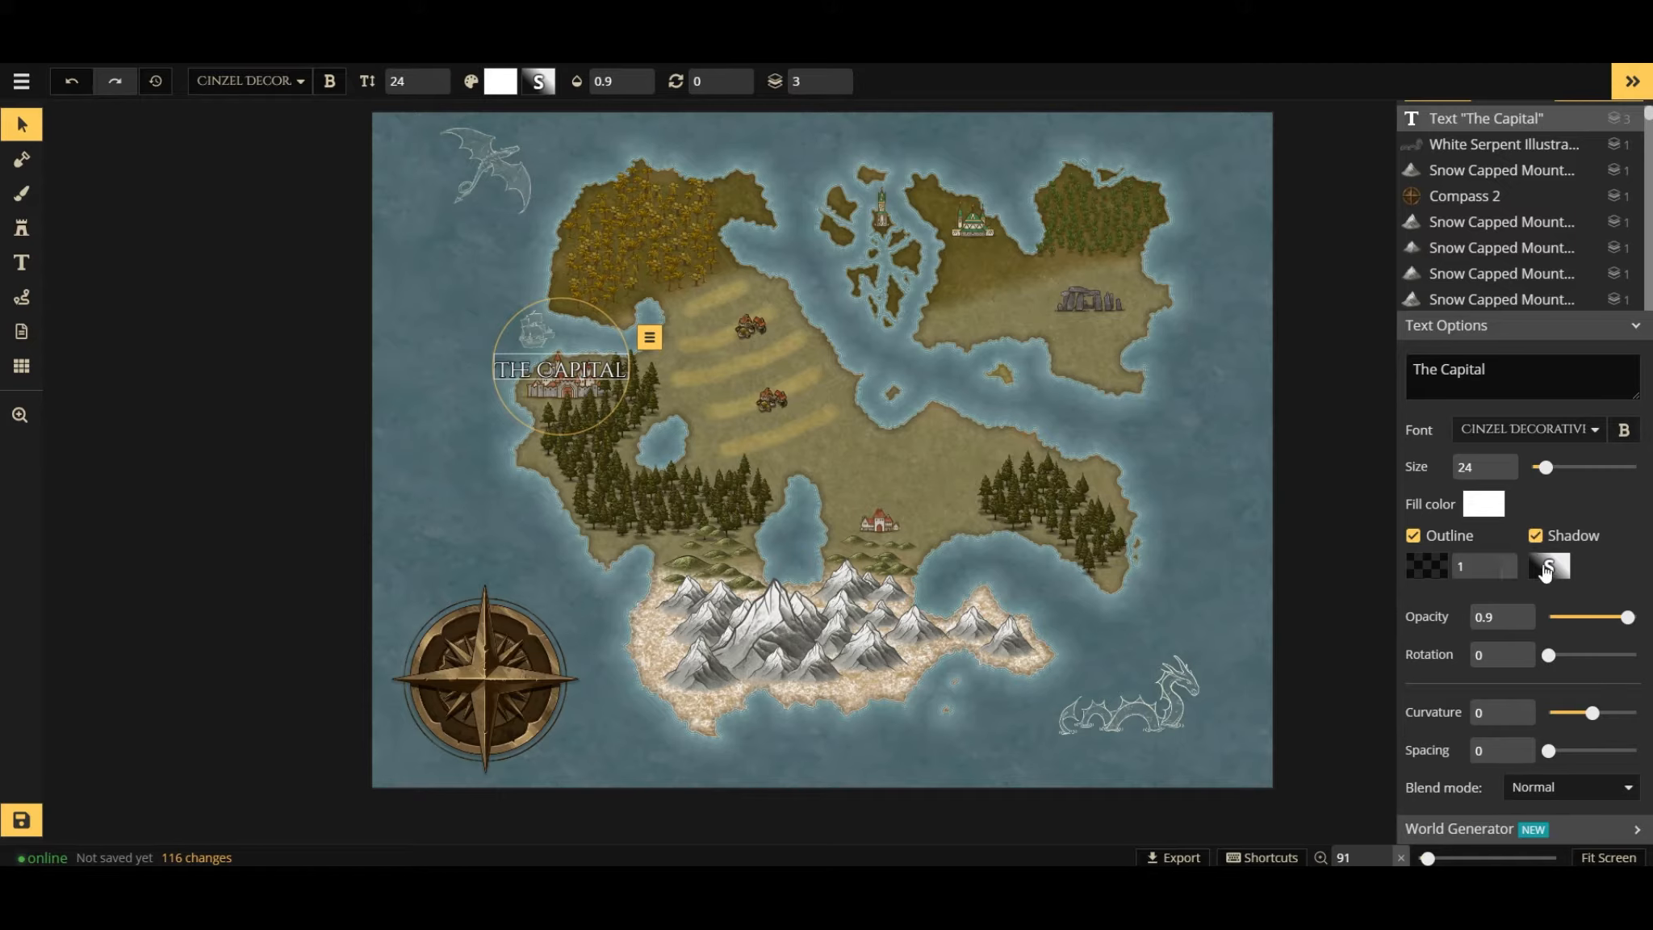
left_click(1492, 563)
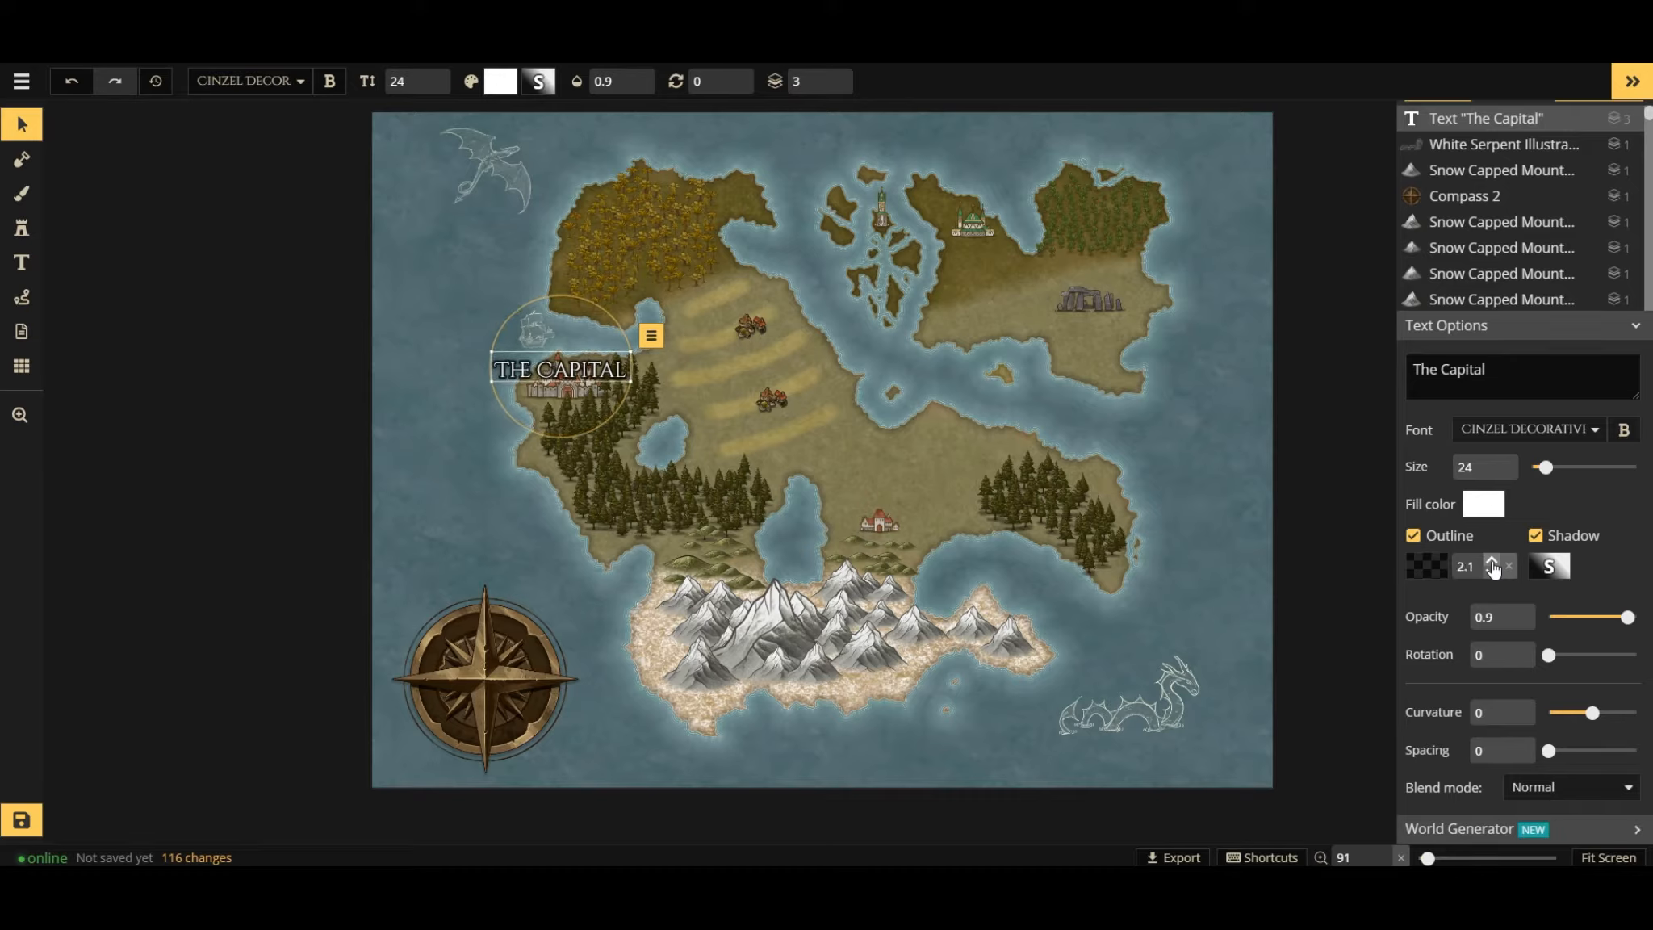
left_click(1491, 562)
left_click_drag(565, 368, 563, 411)
left_click(435, 428)
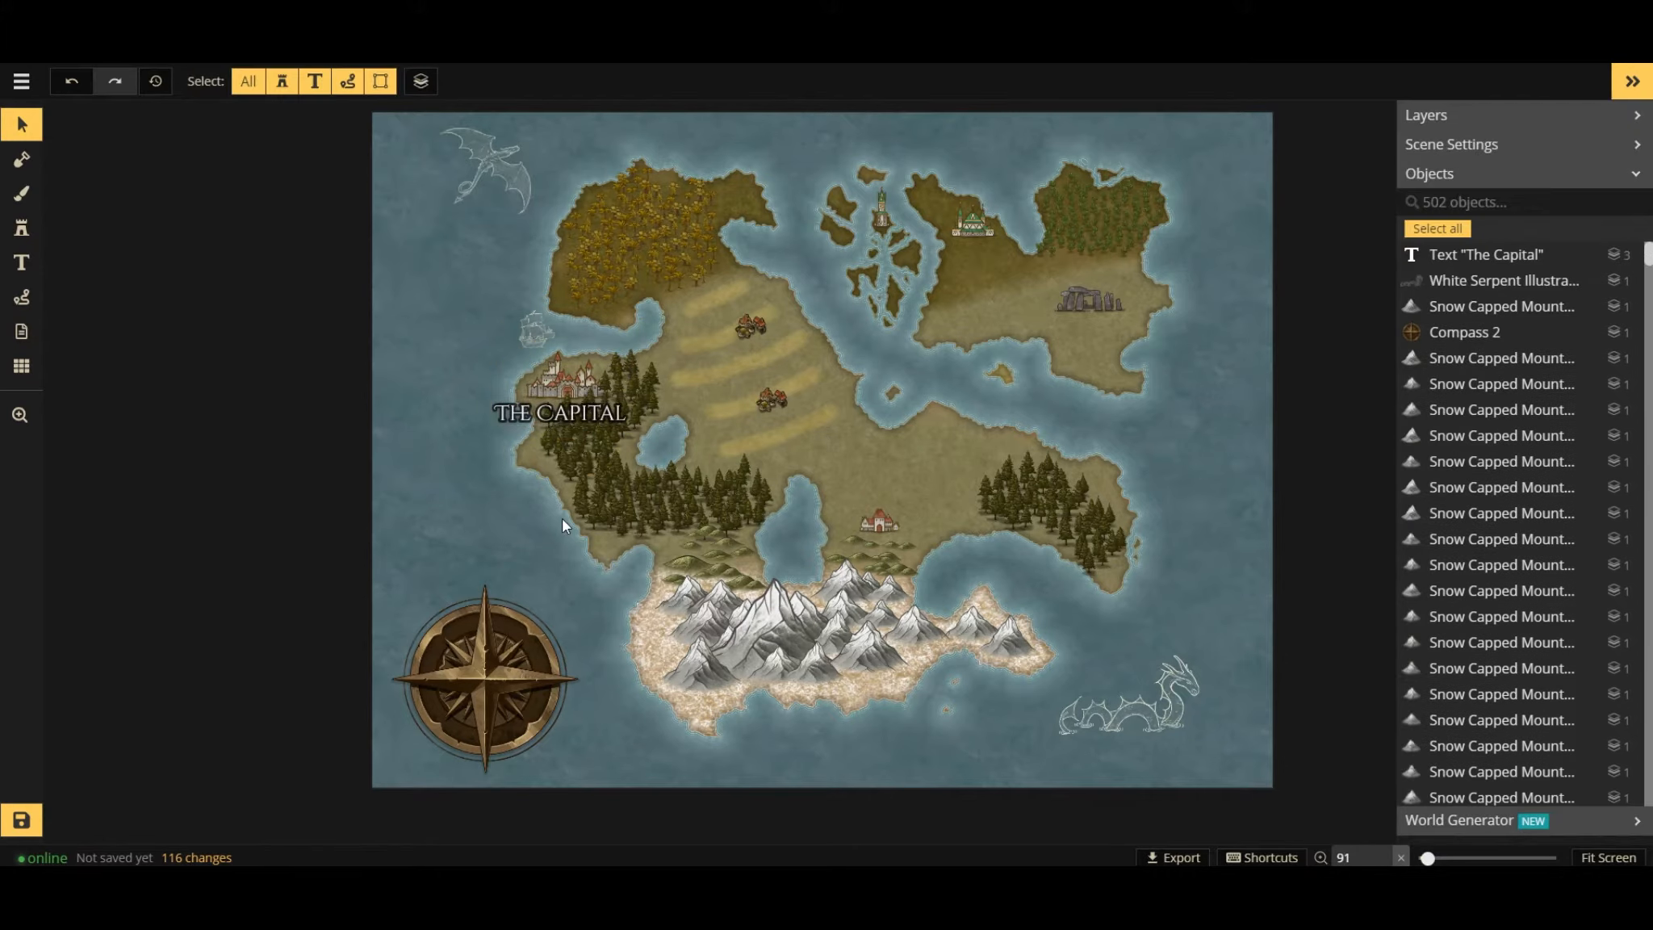
left_click(541, 418)
left_click(465, 419)
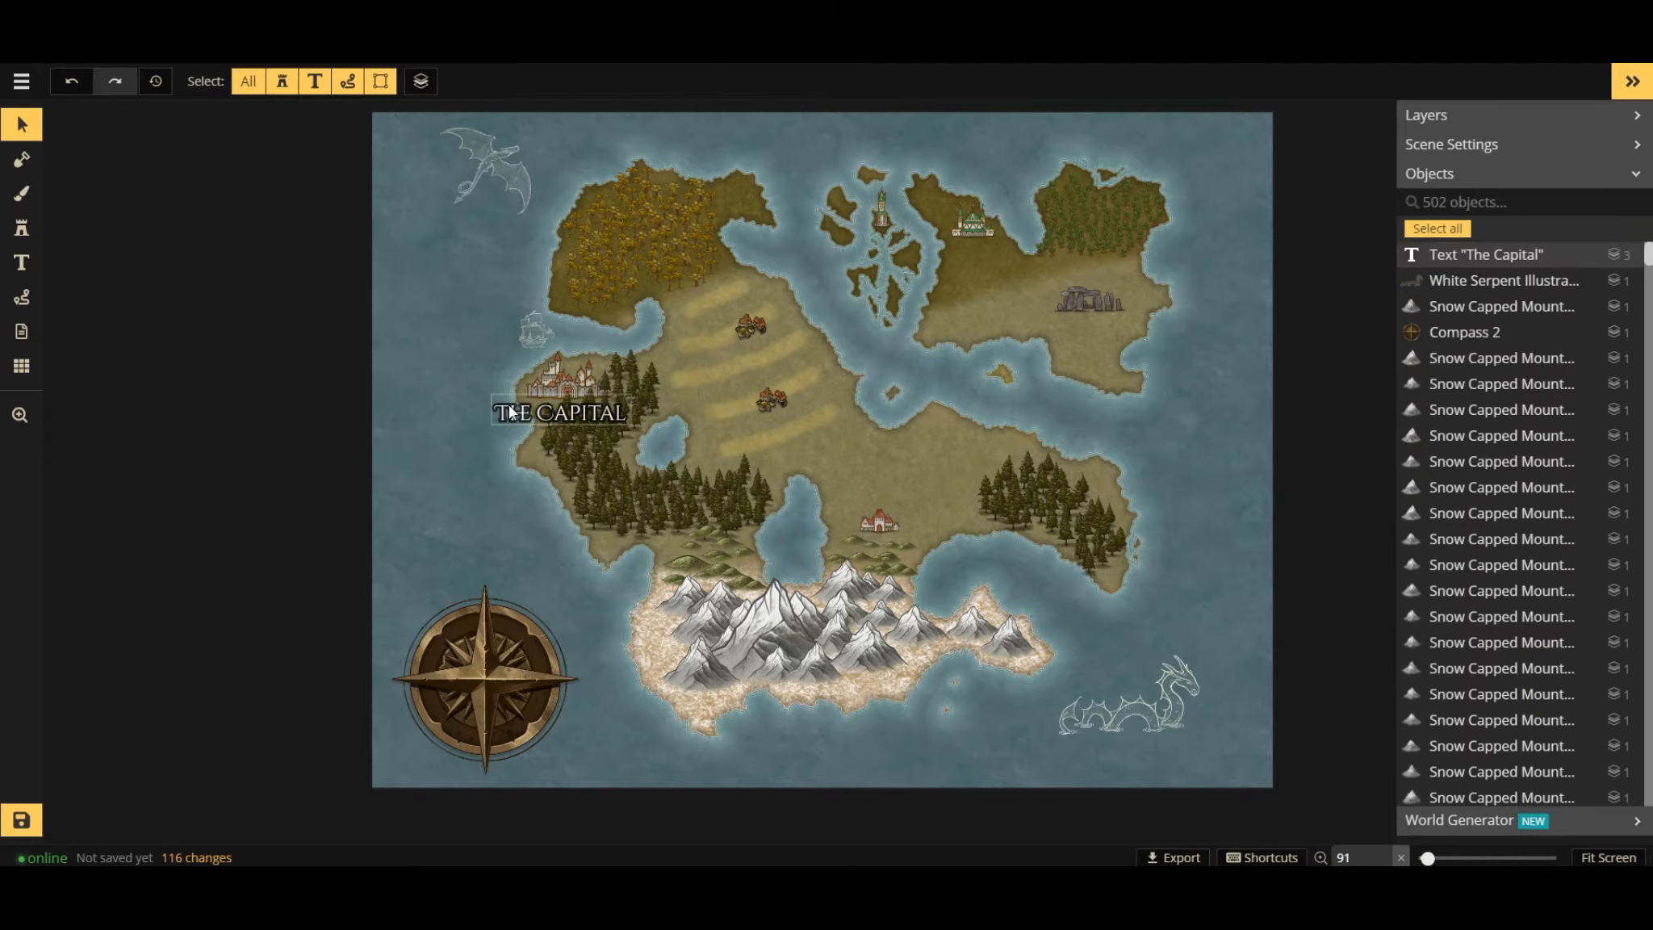
Duplicate "The Capital" label, set the copy's size to 18, and move it above the red-roofed city north of the mountains.
left_click(513, 414)
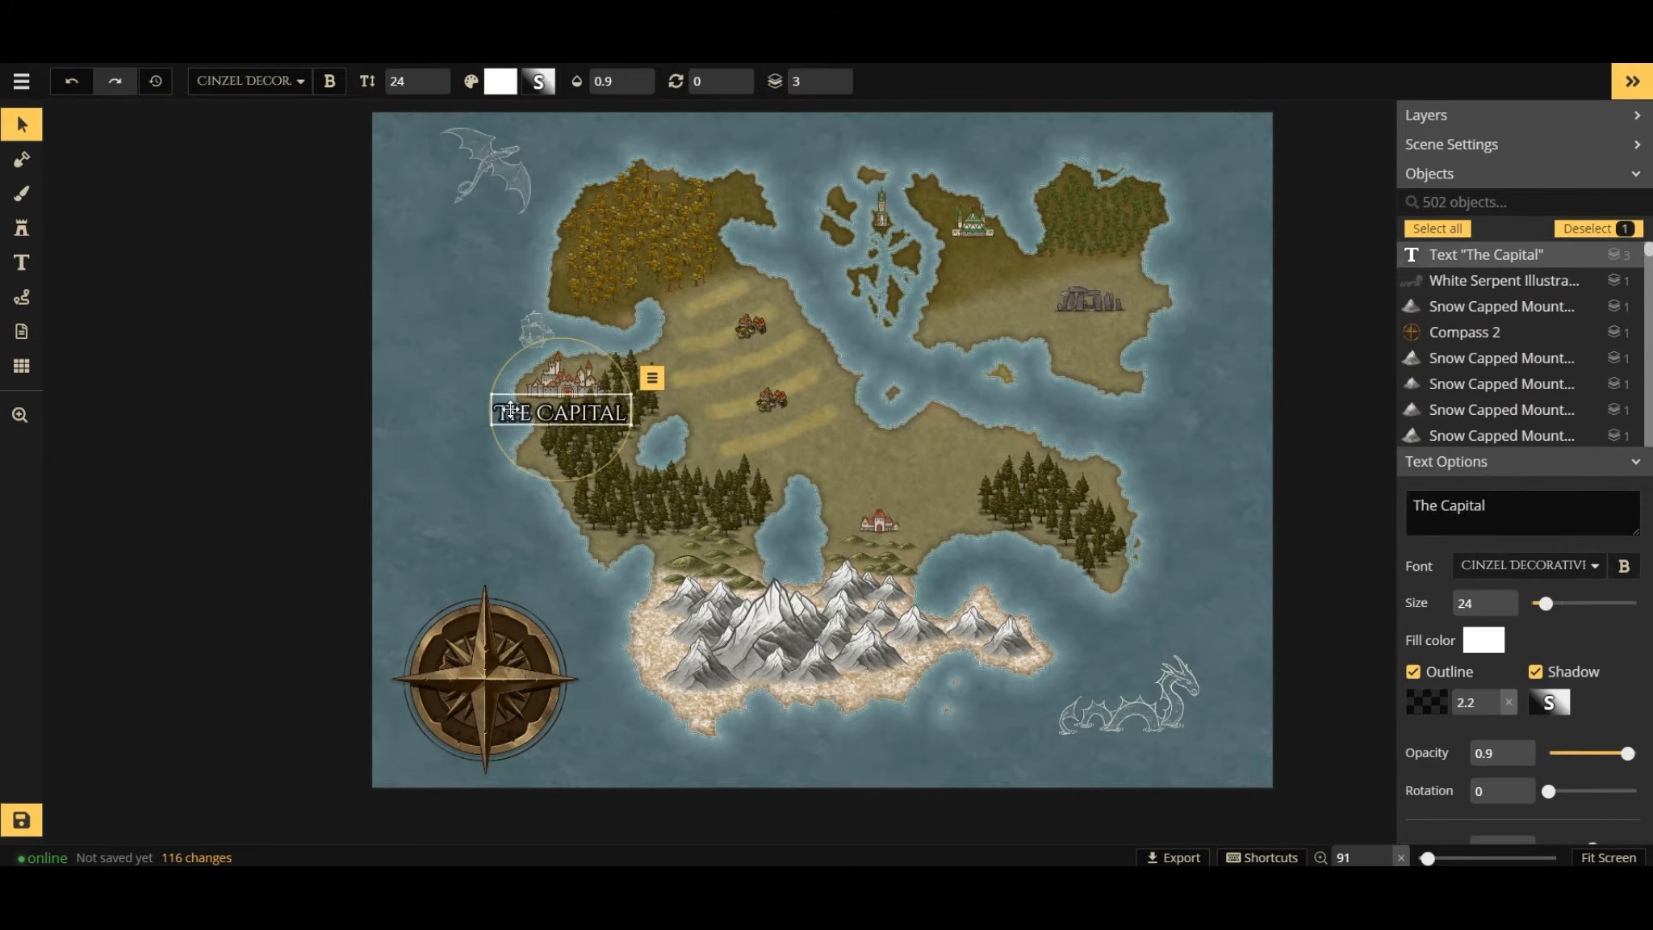
right_click(520, 409)
left_click(681, 429)
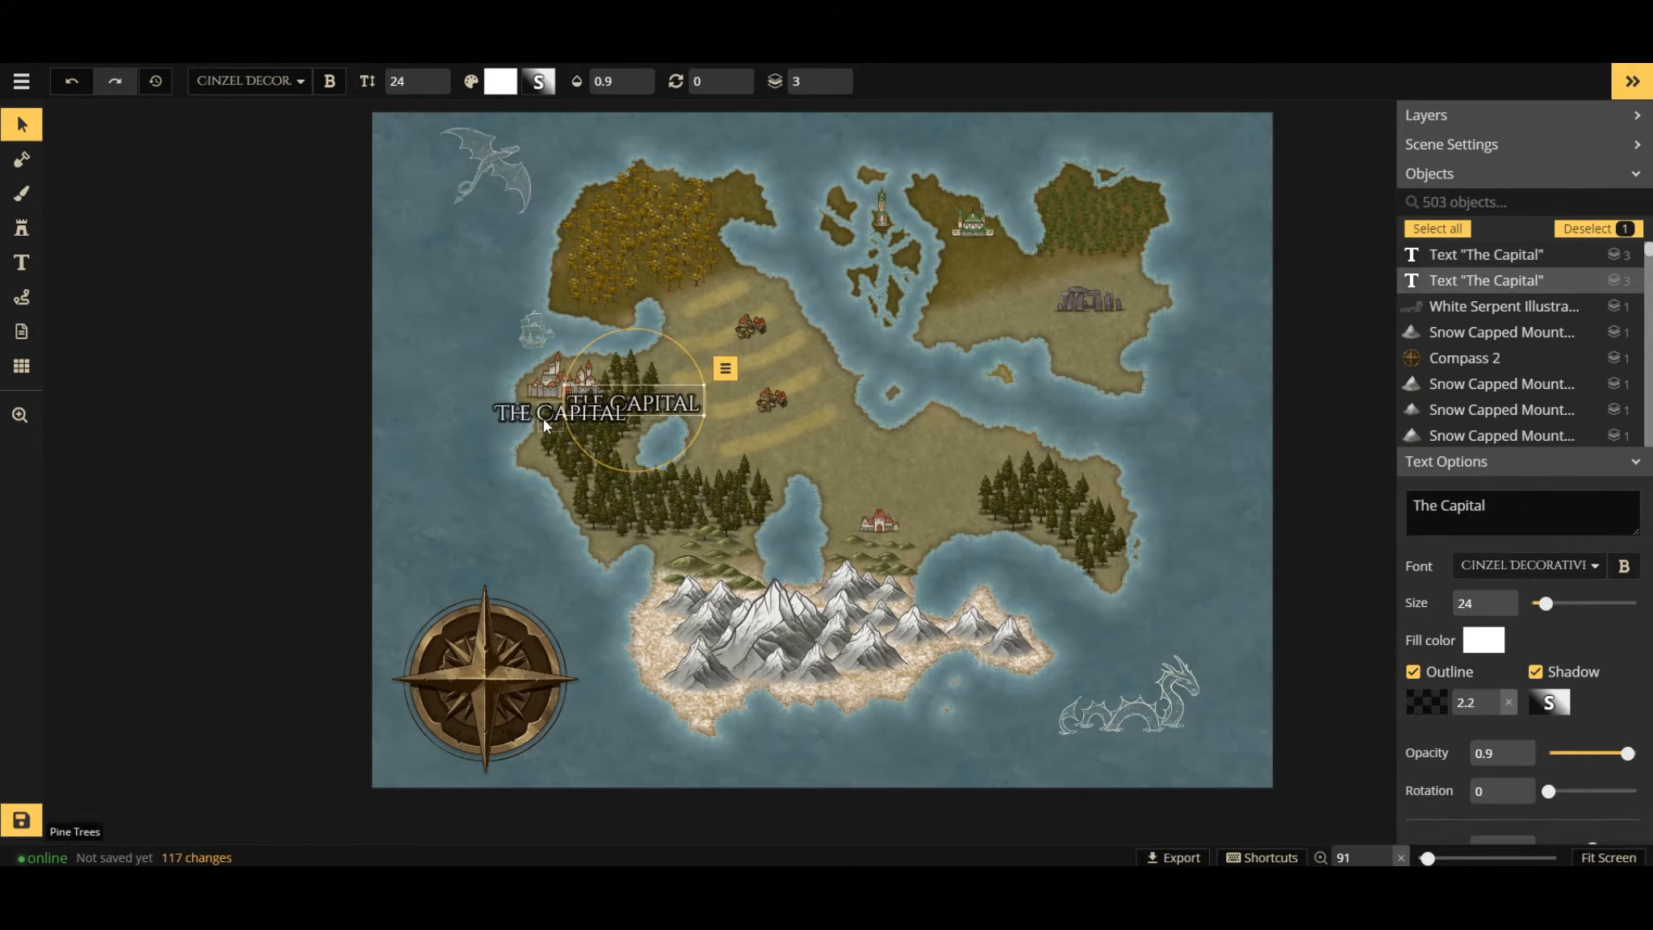
left_click_drag(744, 385, 940, 384)
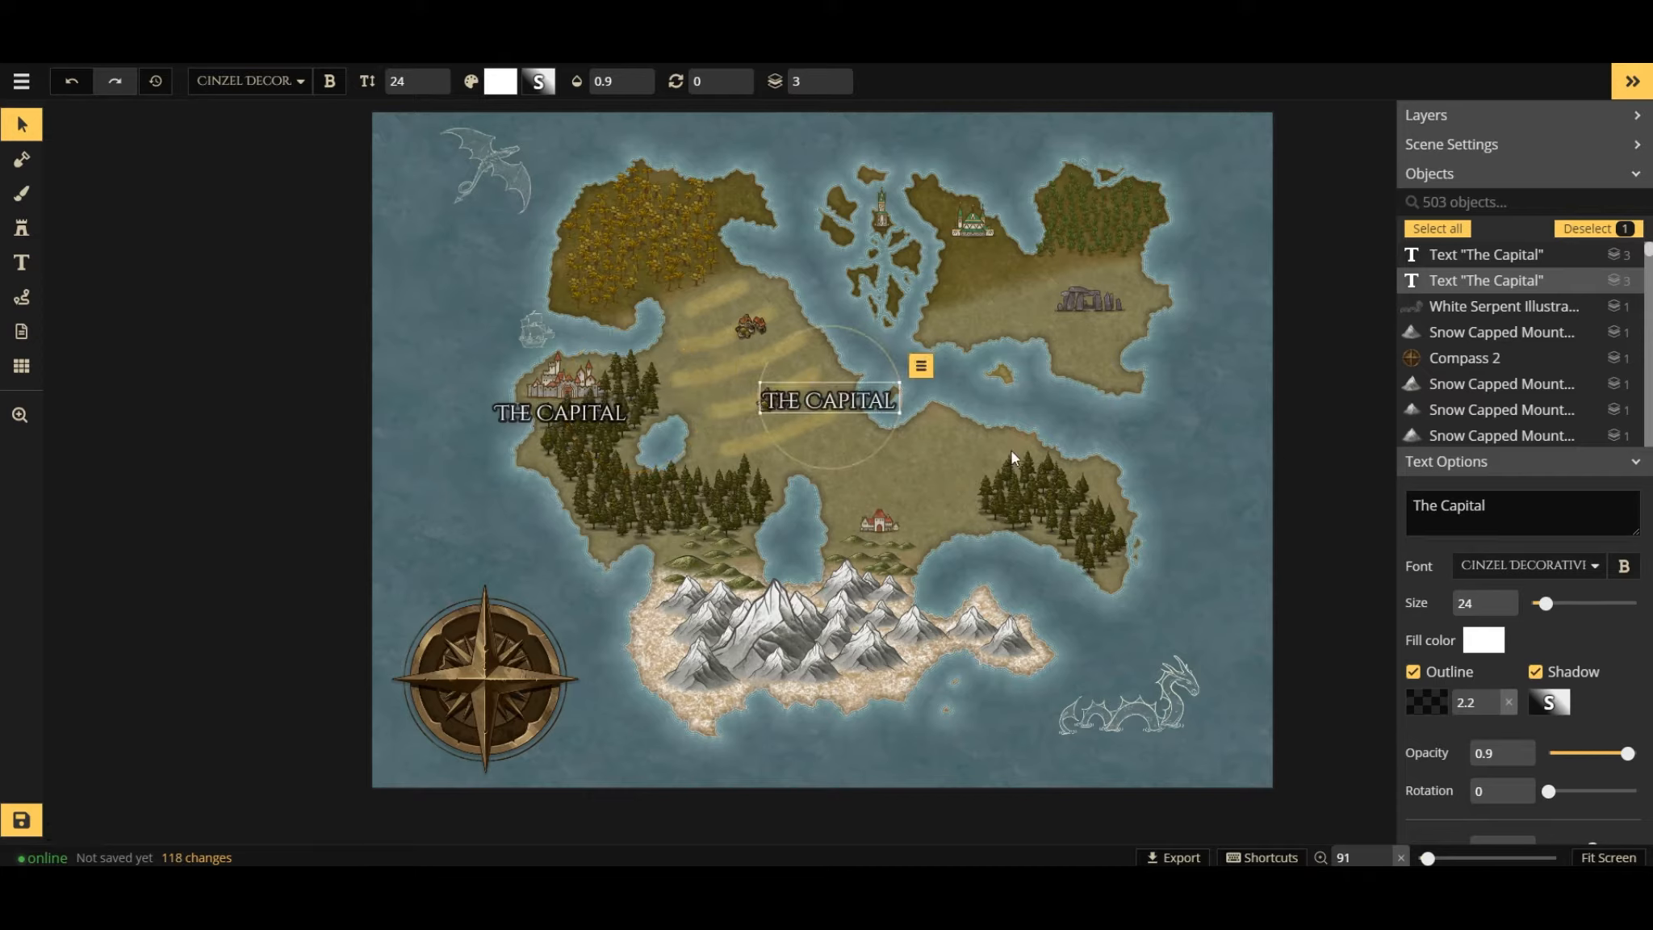
left_click(1492, 611)
left_click(1493, 611)
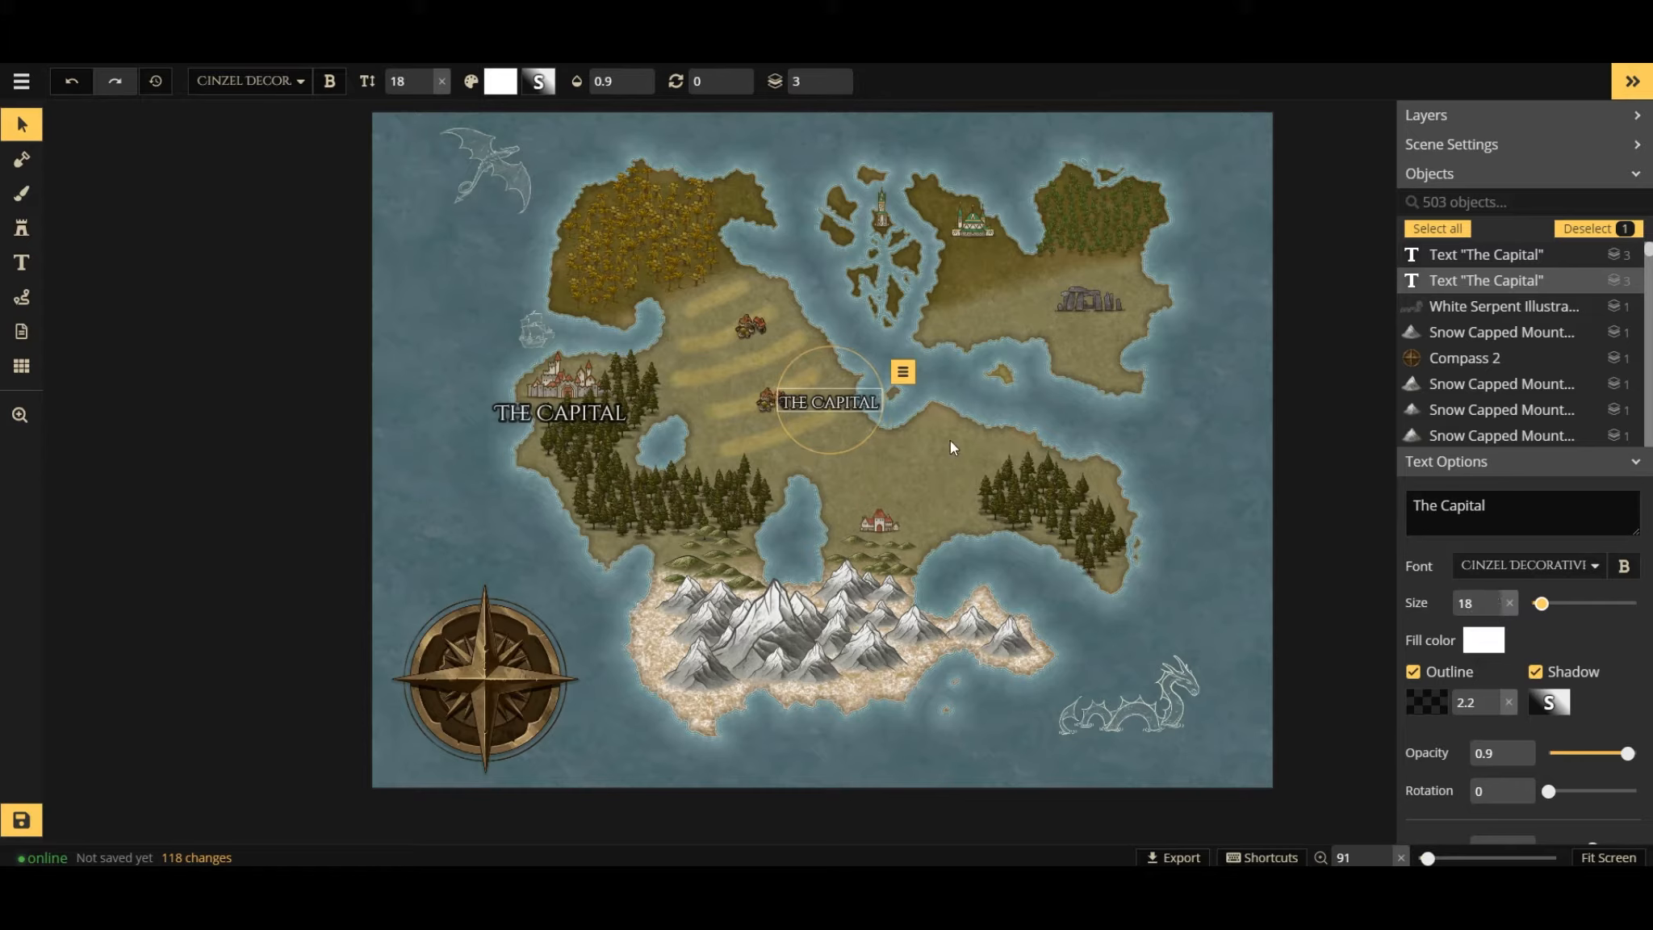
left_click_drag(804, 394, 889, 488)
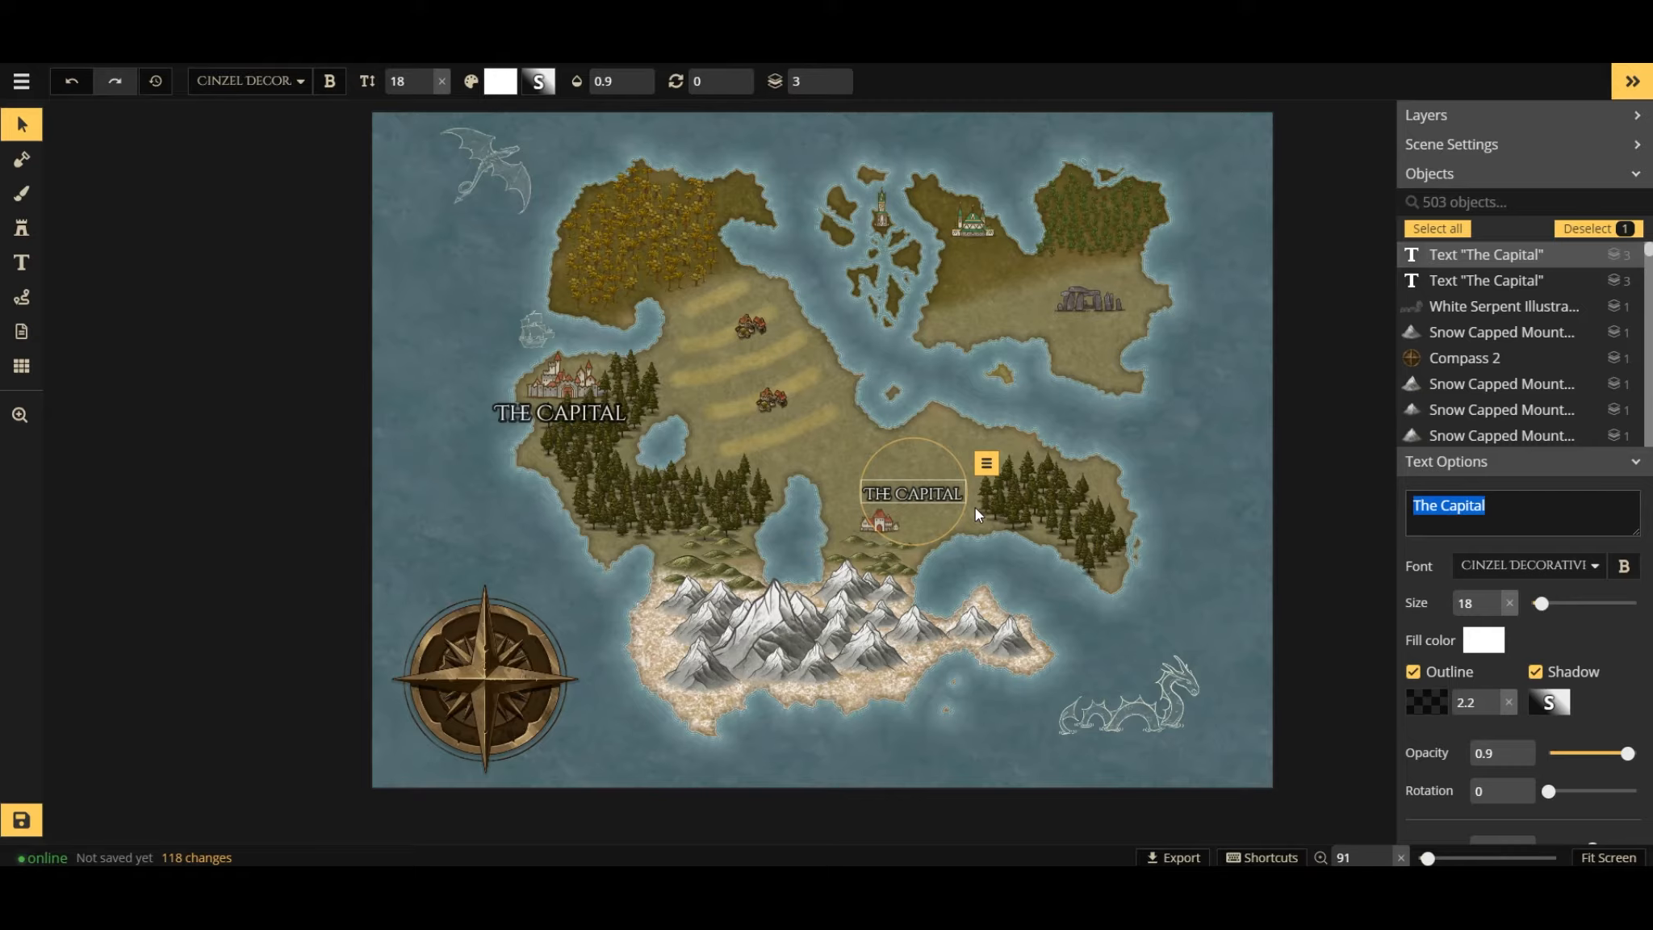
Change the copied label's text to "Human City" and shift it slightly west and down, closer to the city.
key("BackSpace")
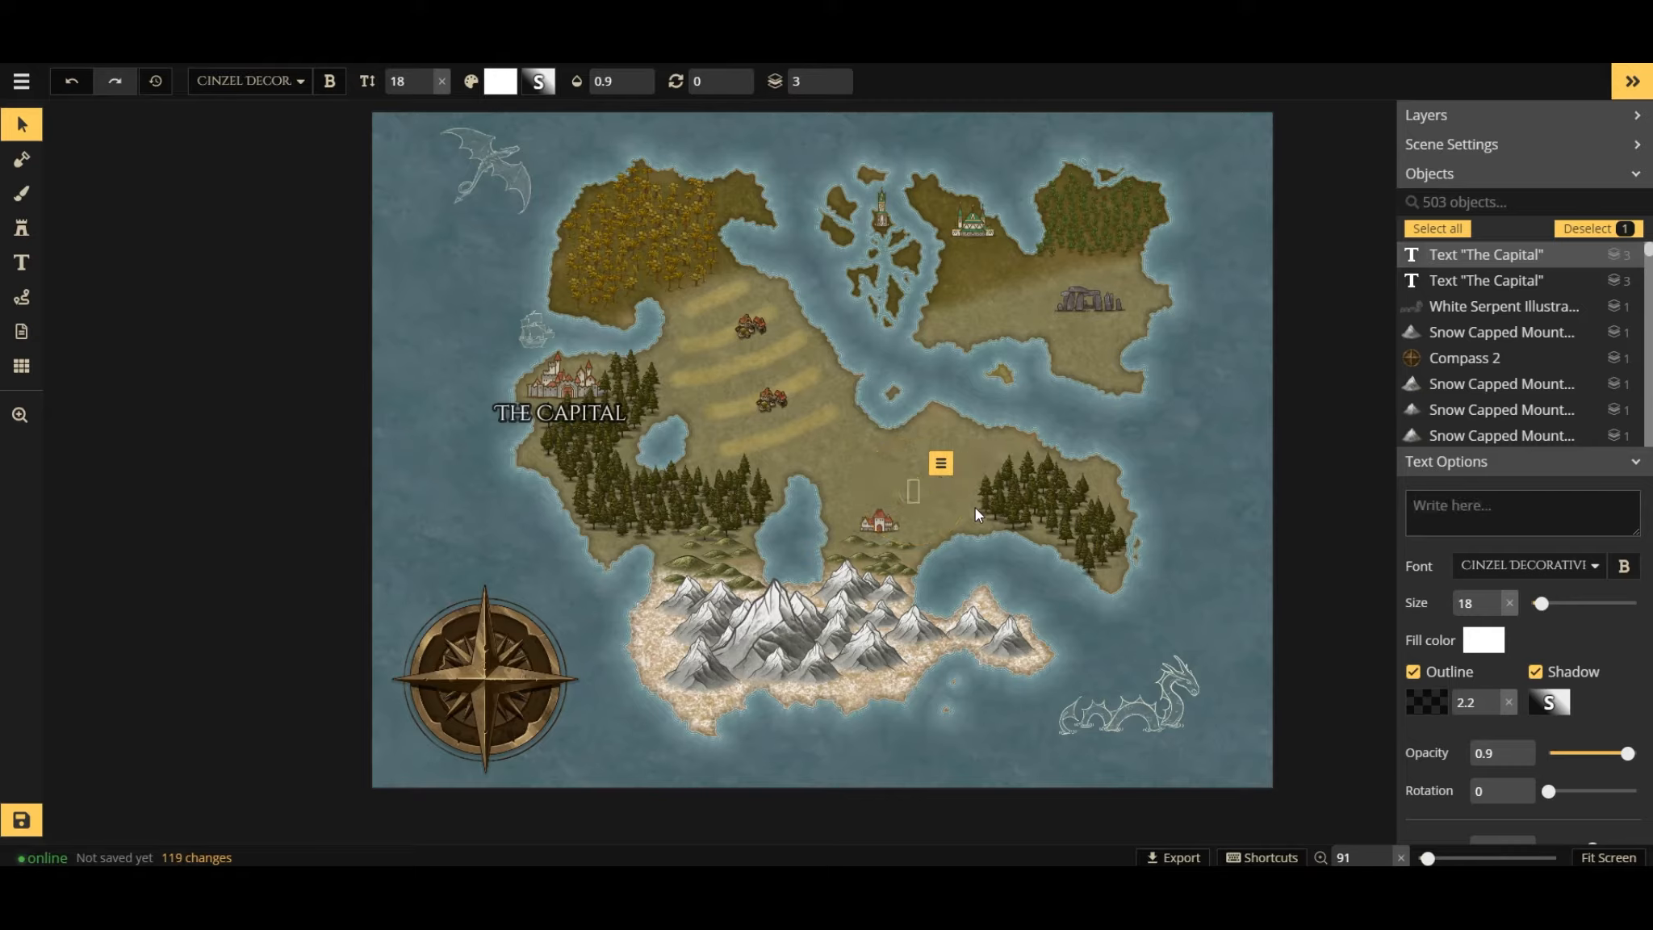
type("H")
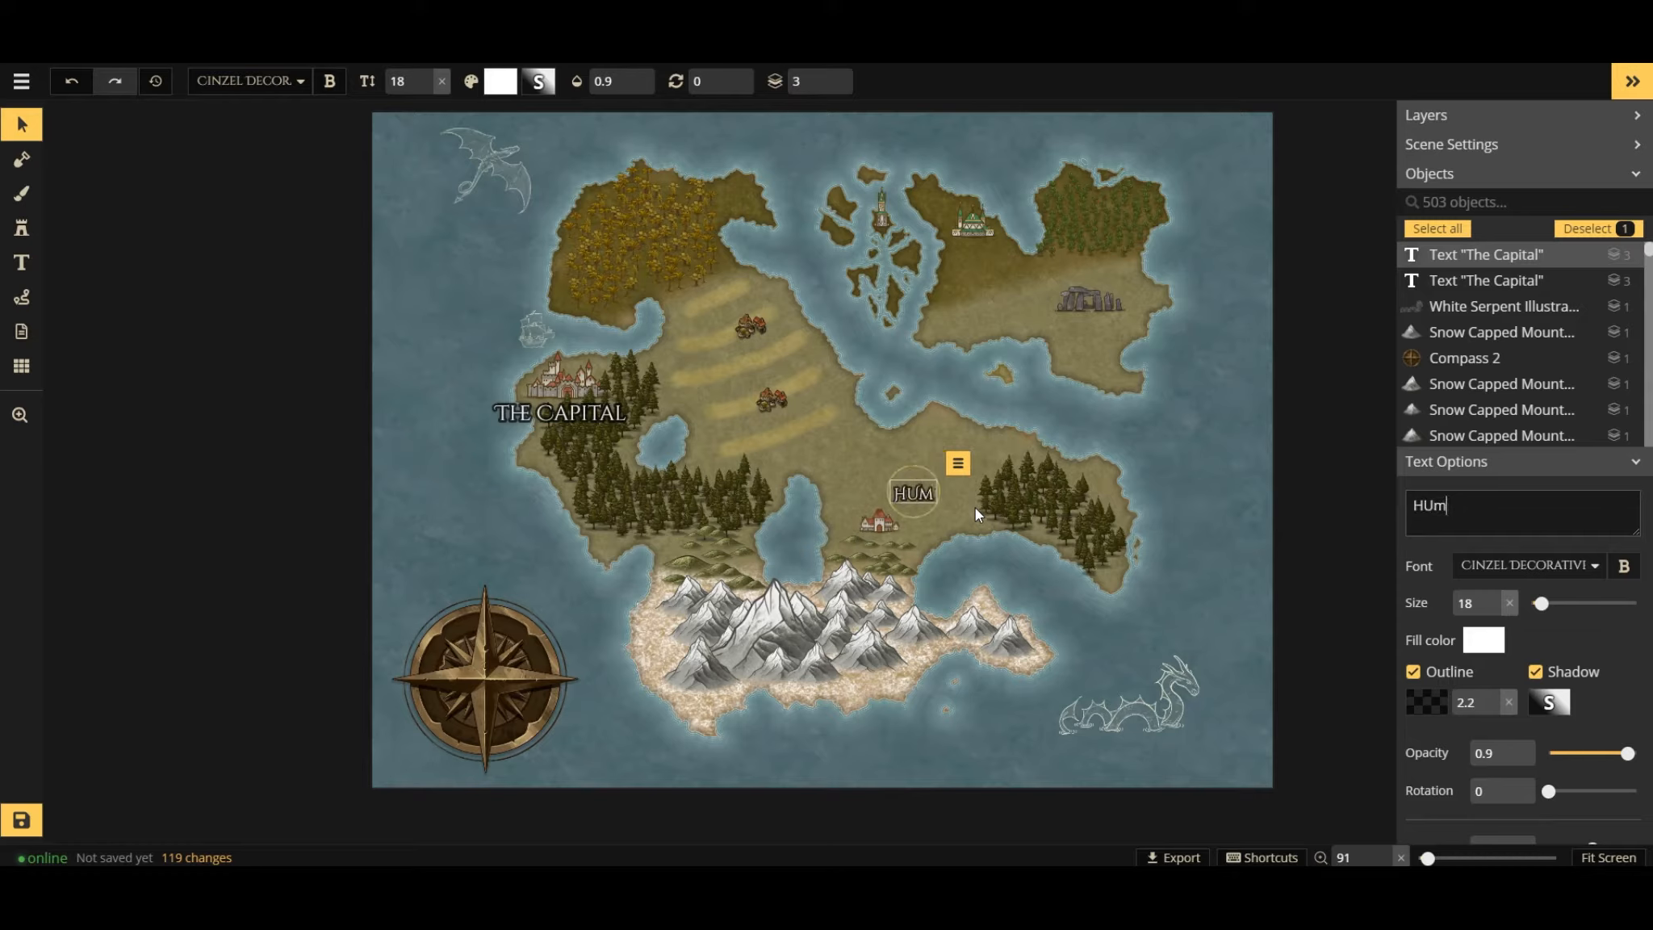
type("uman City")
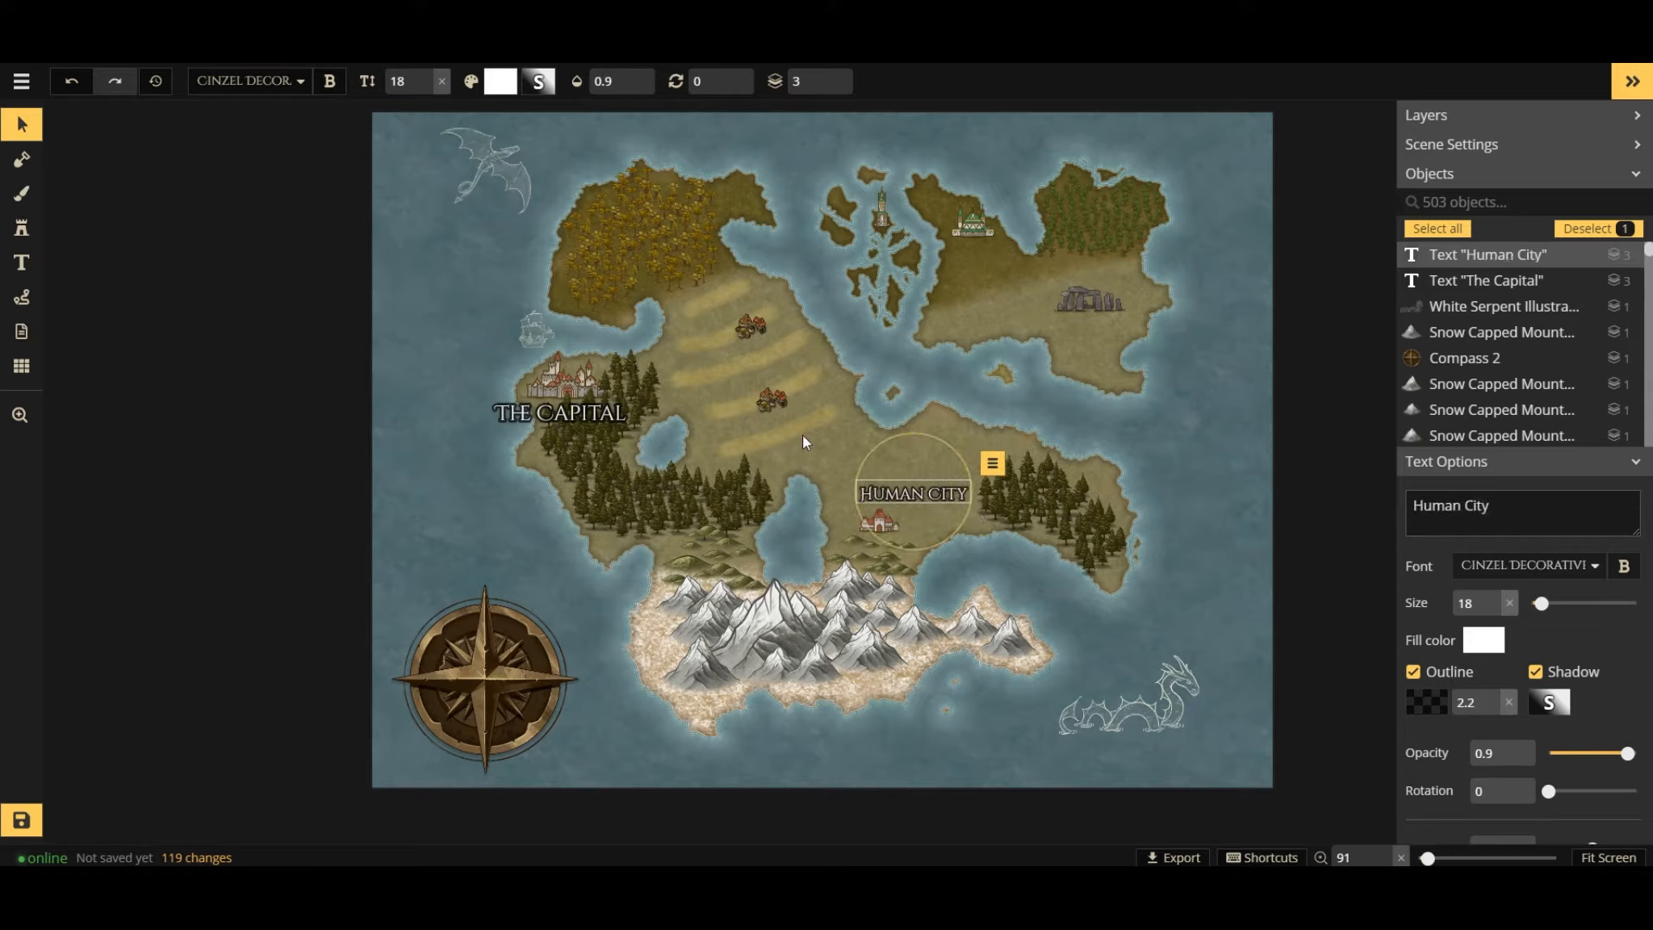
left_click_drag(918, 498, 906, 501)
left_click(940, 436)
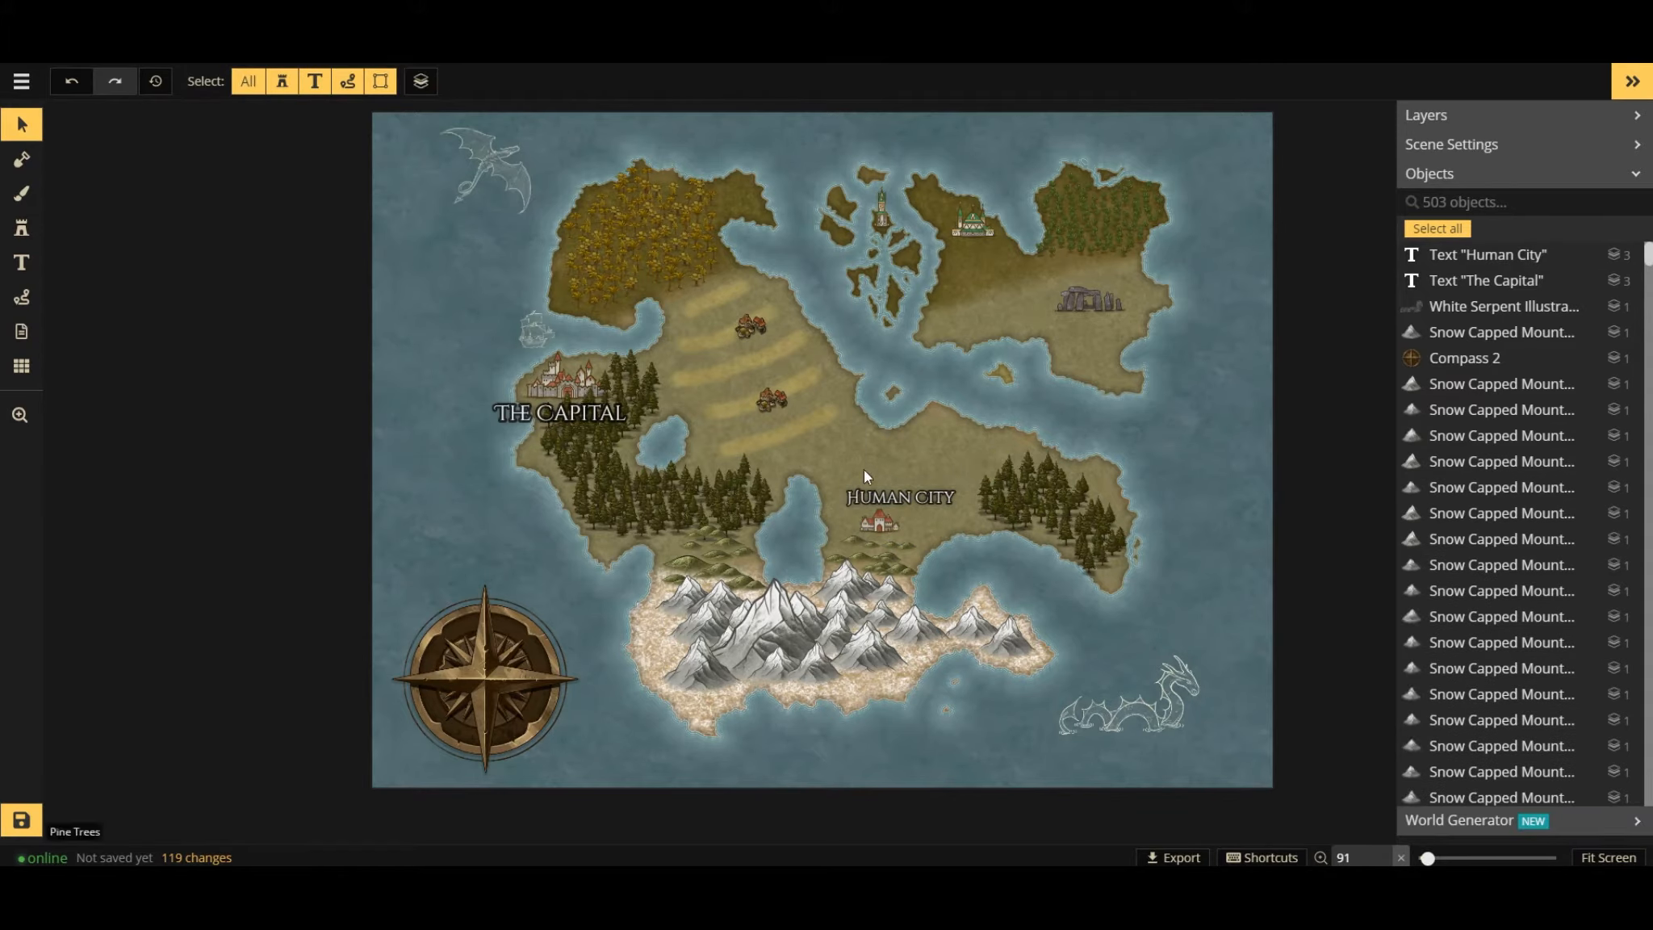
Duplicate the "Human City" label and move the copy between the two farm stamps in the fields.
left_click(895, 486)
left_click(979, 467)
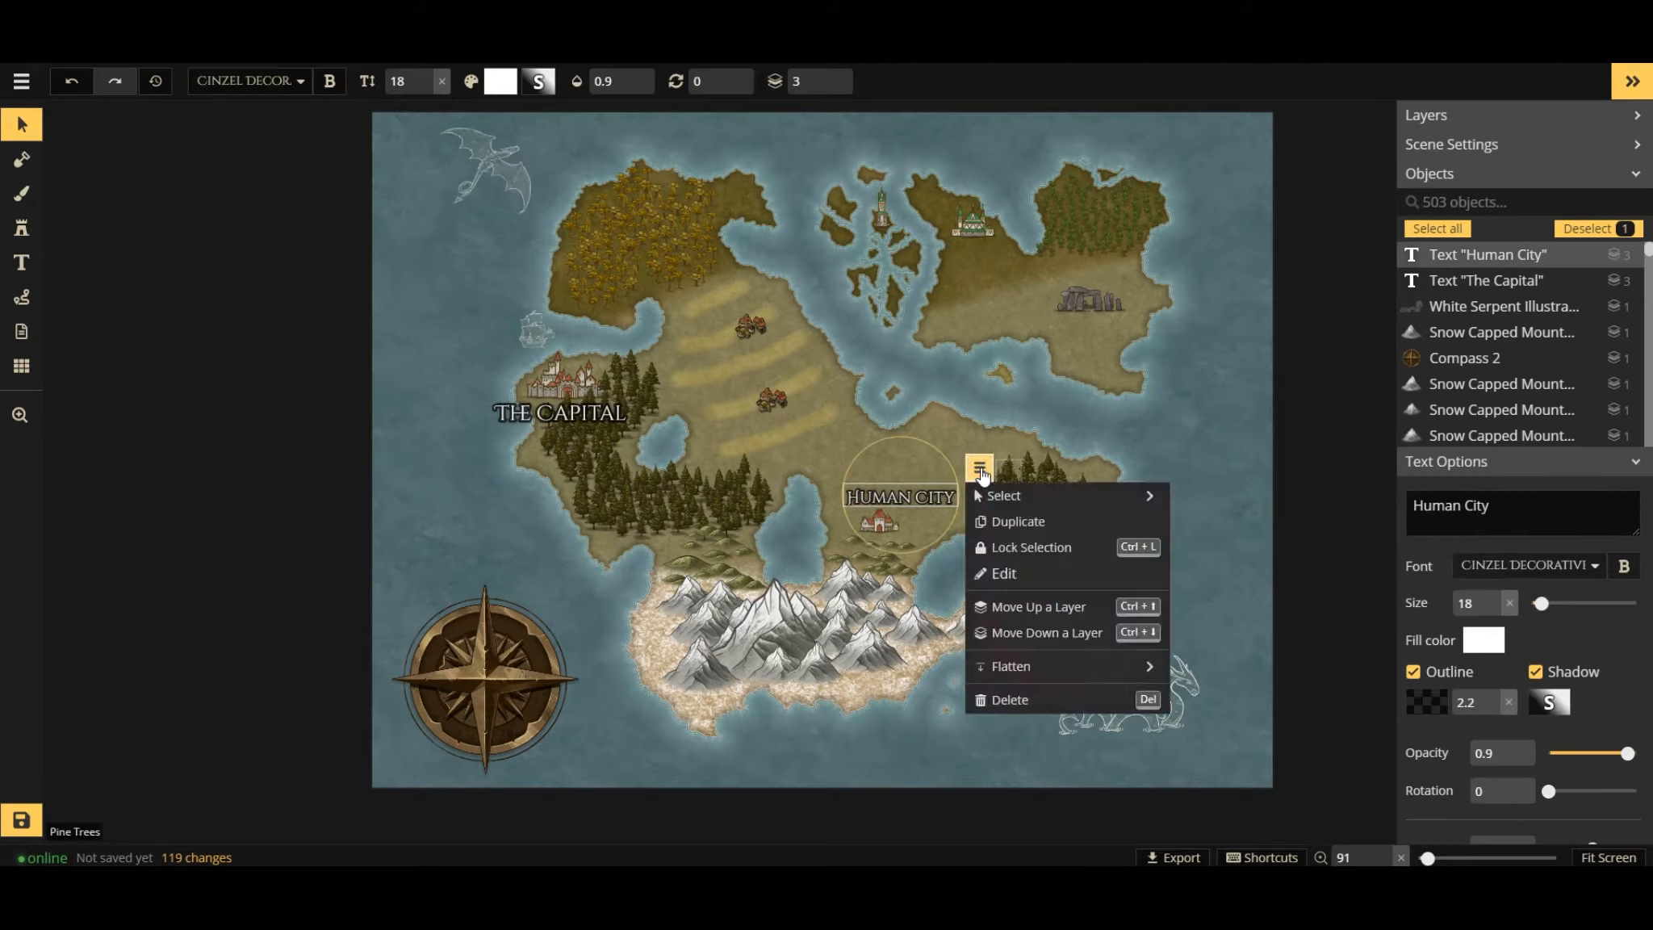
left_click(996, 524)
left_click_drag(956, 478, 756, 373)
Change the text of the label in the fields to "The Weird Fields".
left_click_drag(1516, 513, 1355, 503)
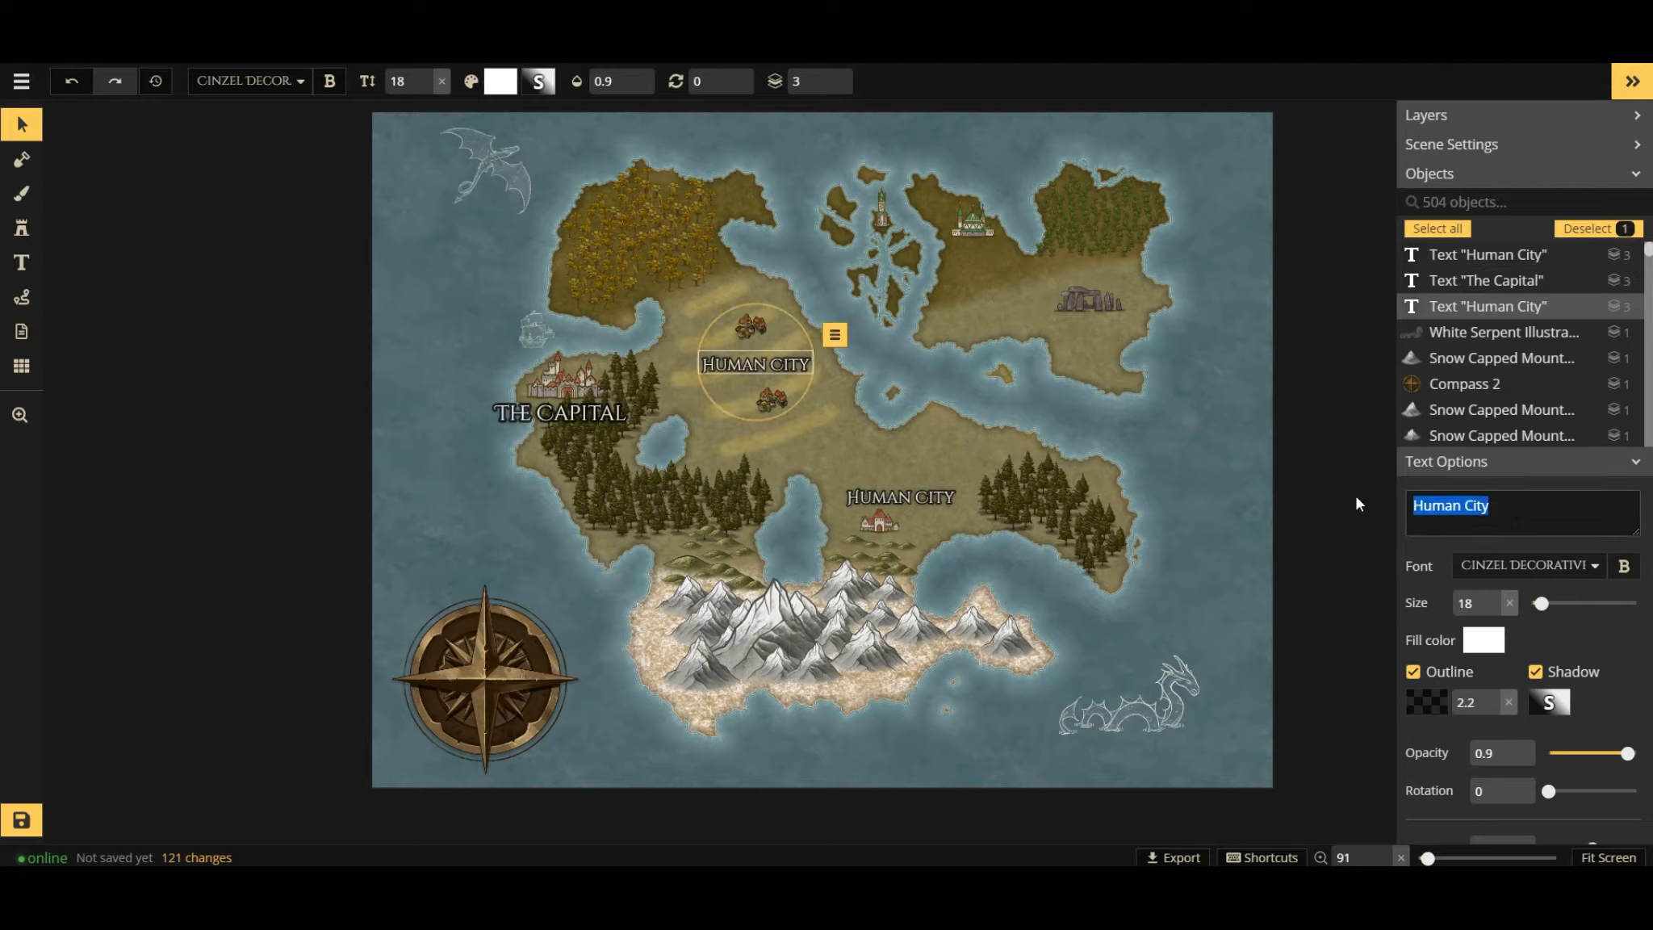
type("The ")
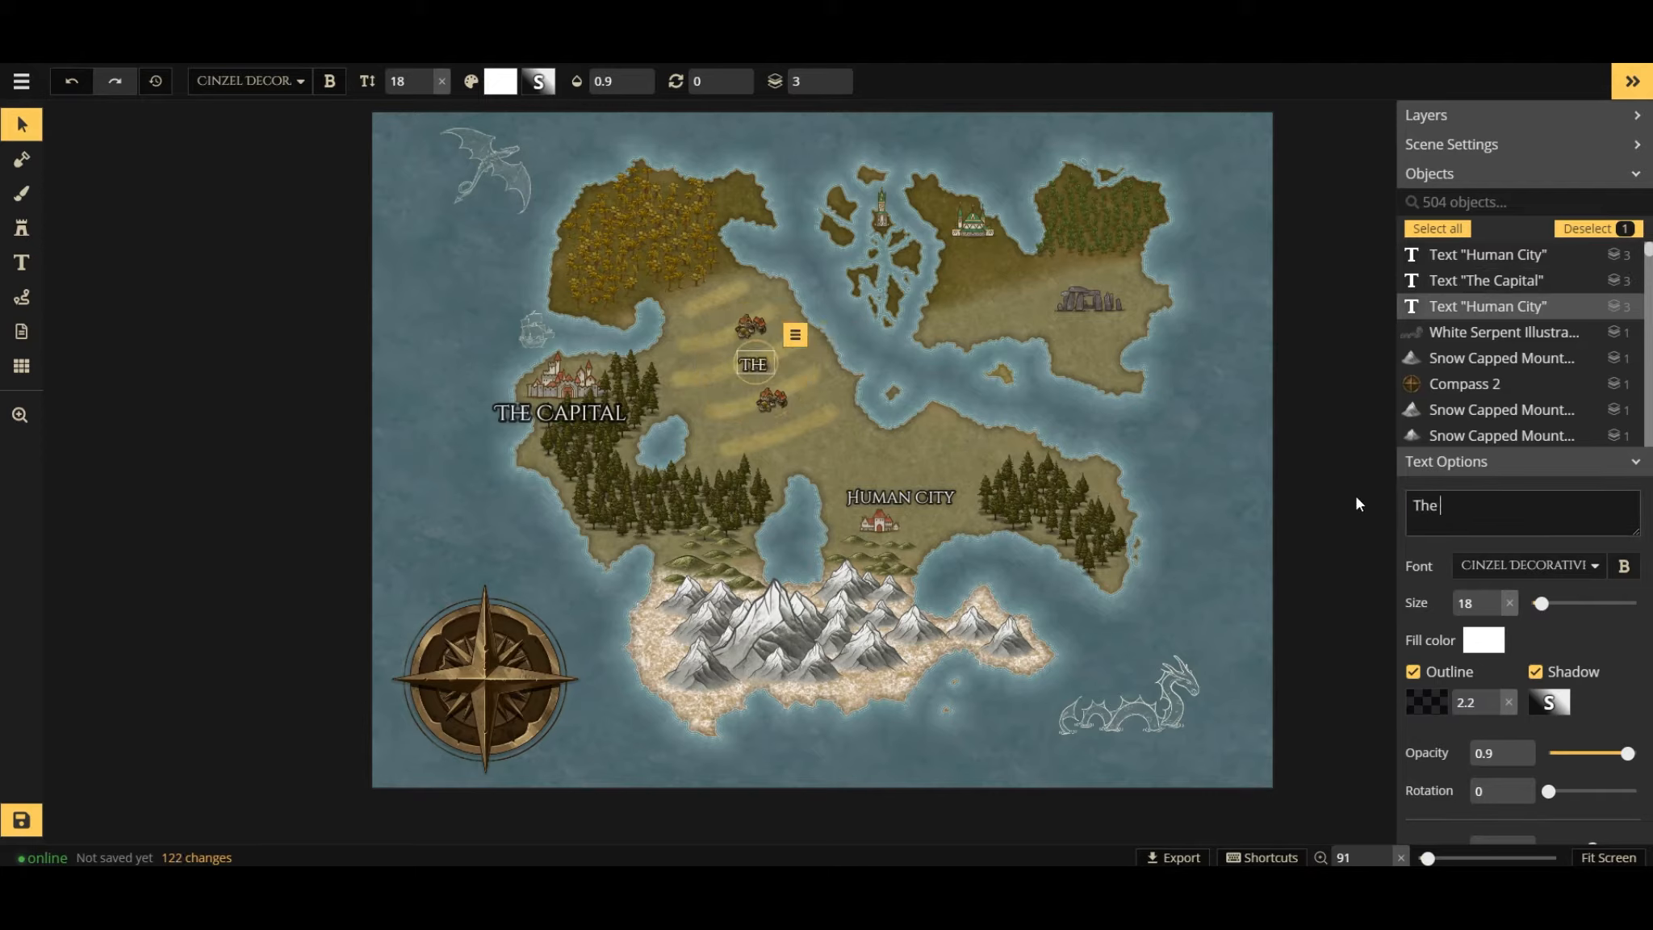
type("Weird ")
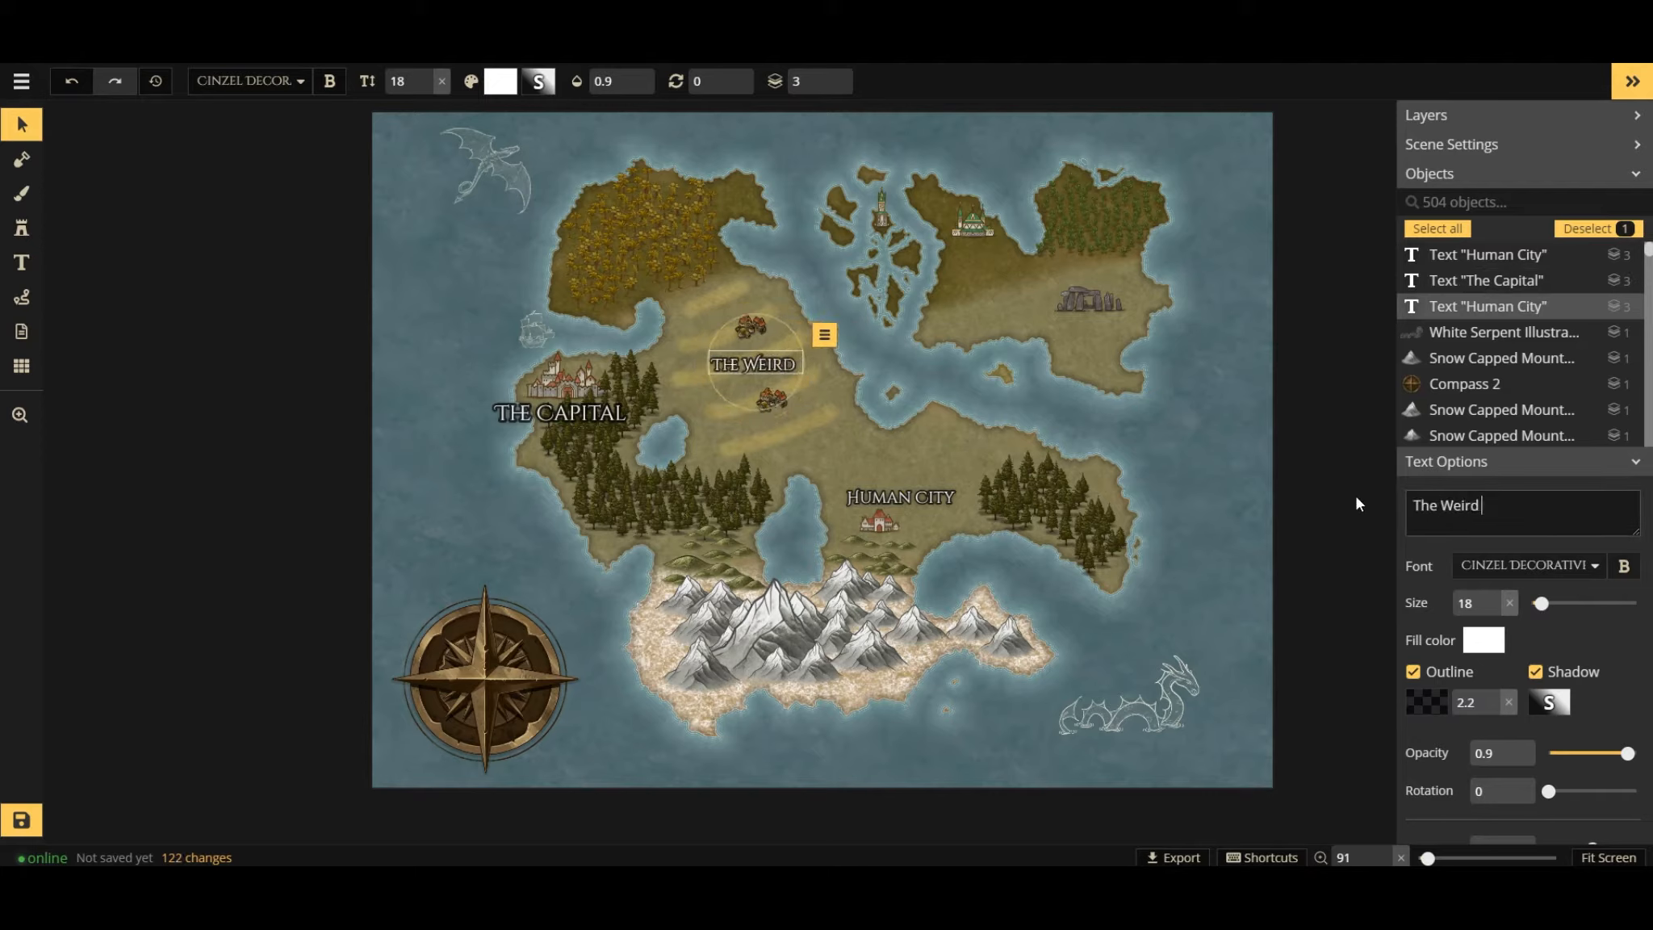
type("Feilds")
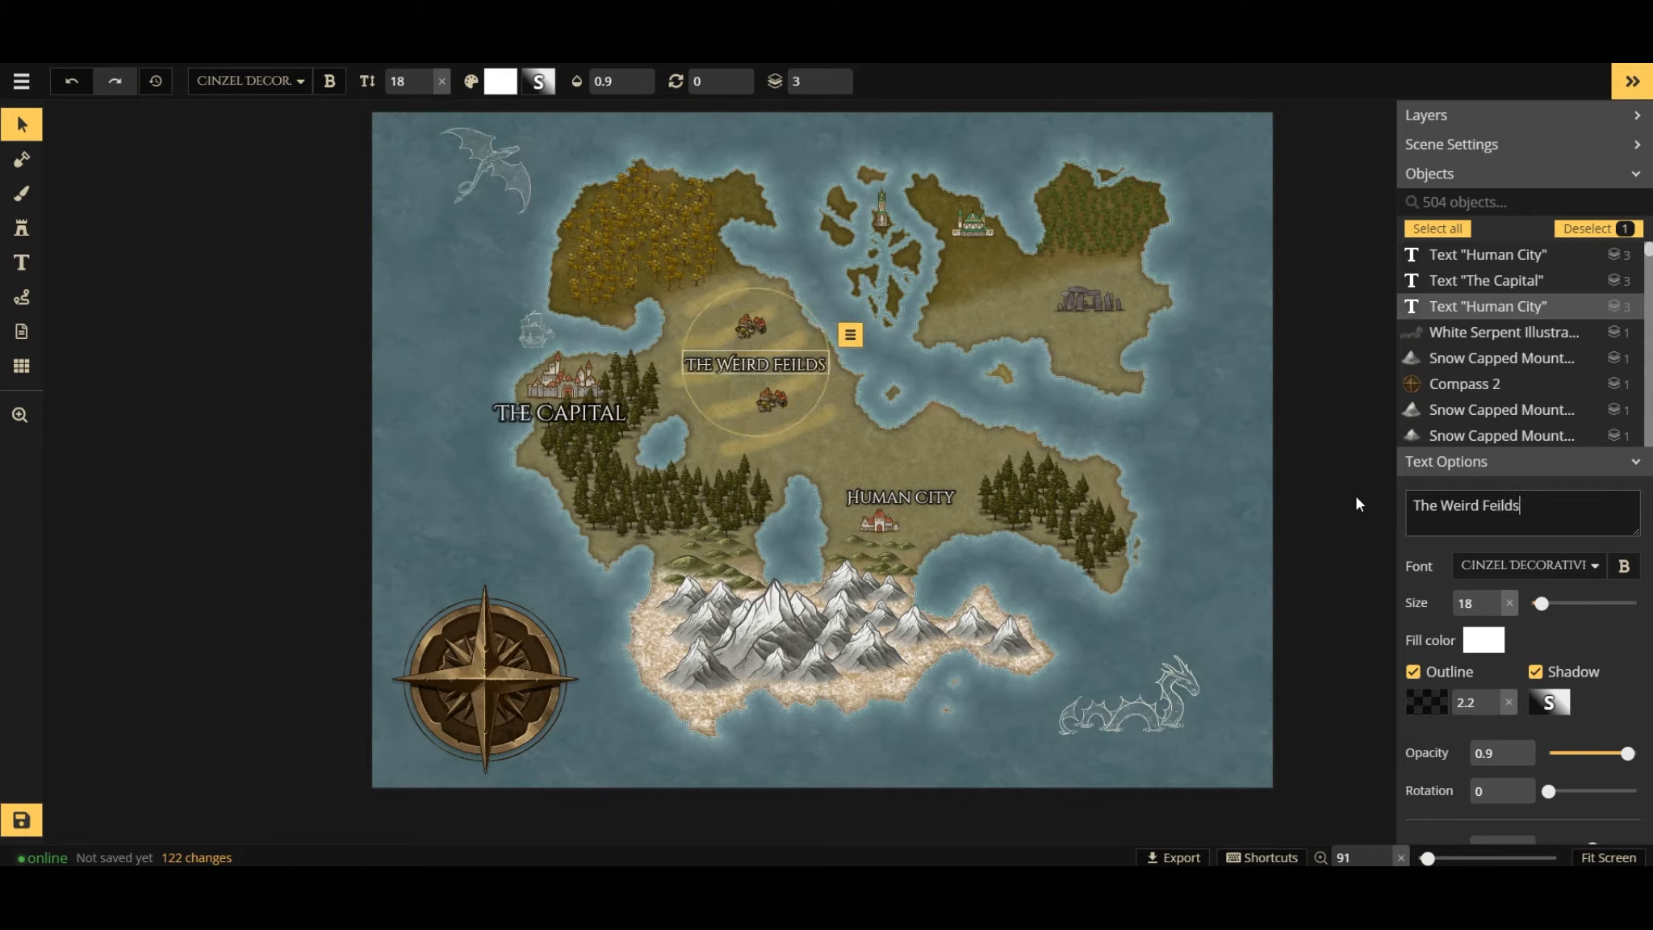
key("BackSpace")
key("BackSpace")
key("BackSpace")
key("BackSpace")
key("BackSpace")
type("ields")
Set the font of "The Weird Fields" label to Jim Nightshade and deselect it.
left_click(1584, 574)
scroll(1533, 660, "down", 3)
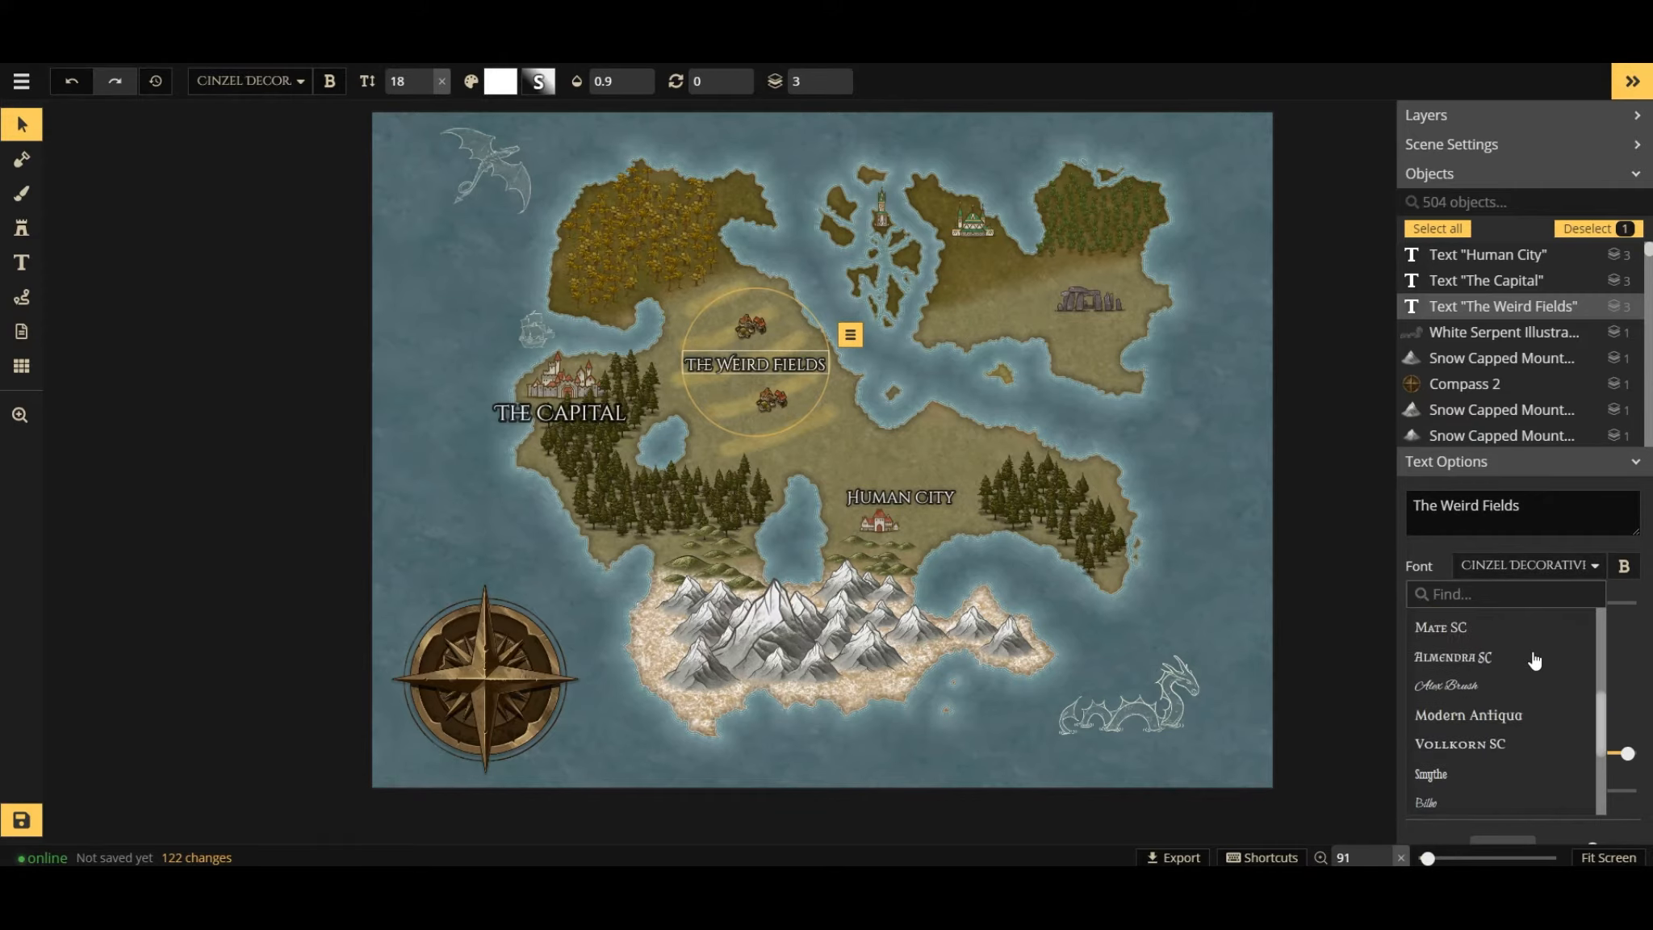
scroll(1523, 674, "down", 3)
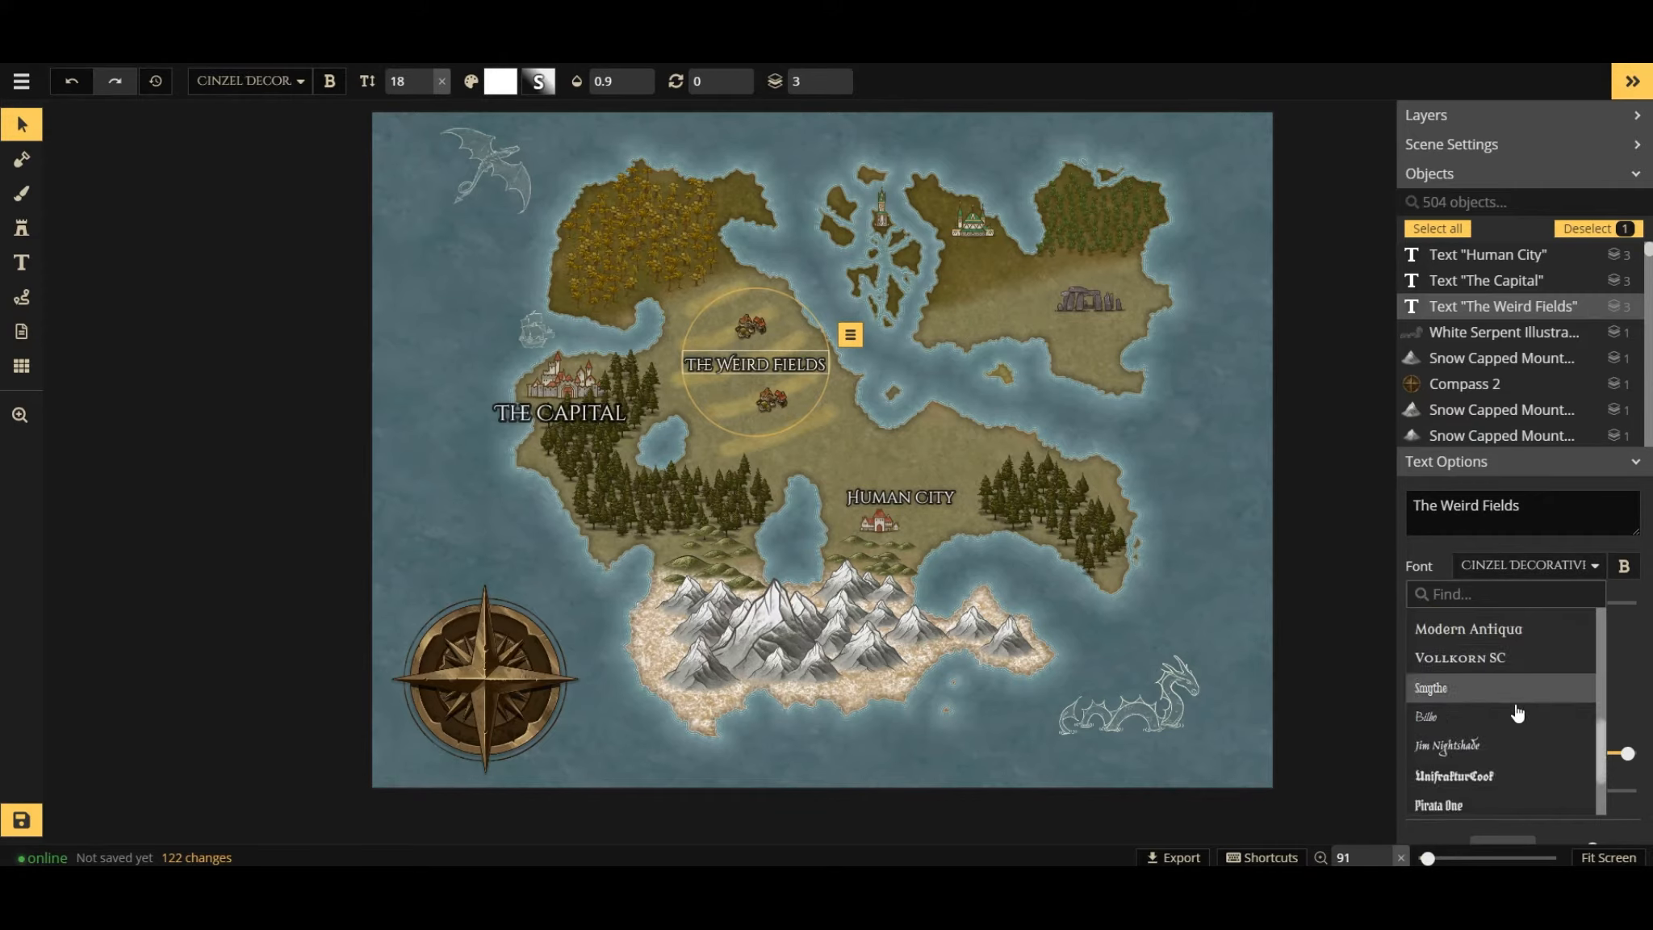
left_click(1506, 745)
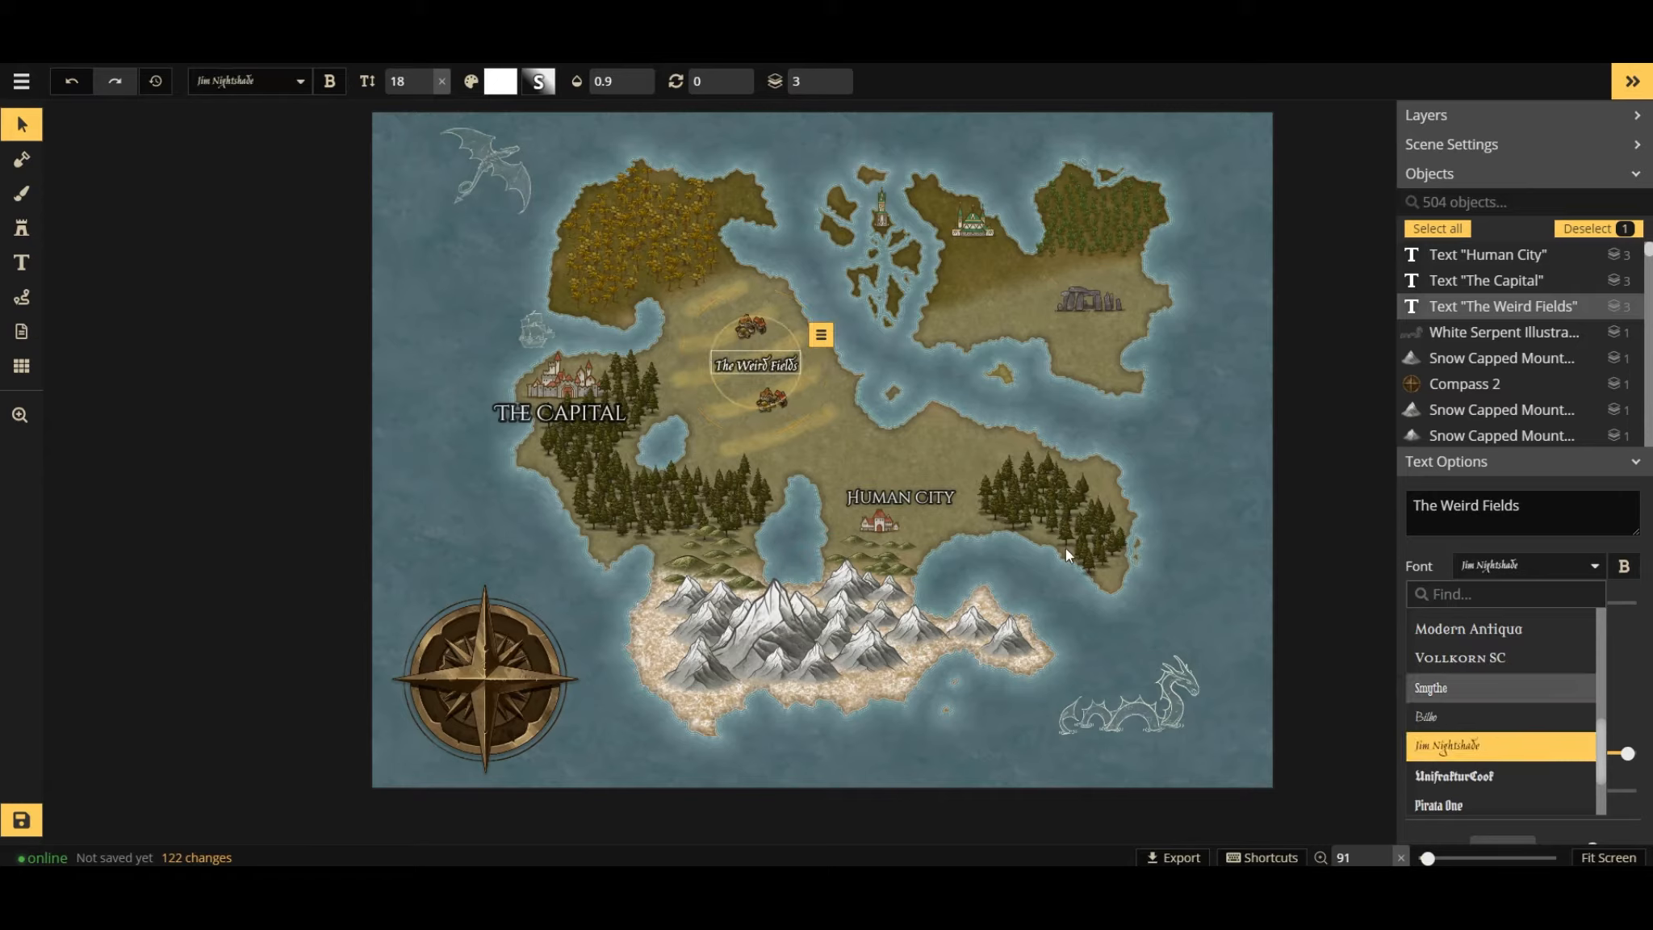
left_click(798, 256)
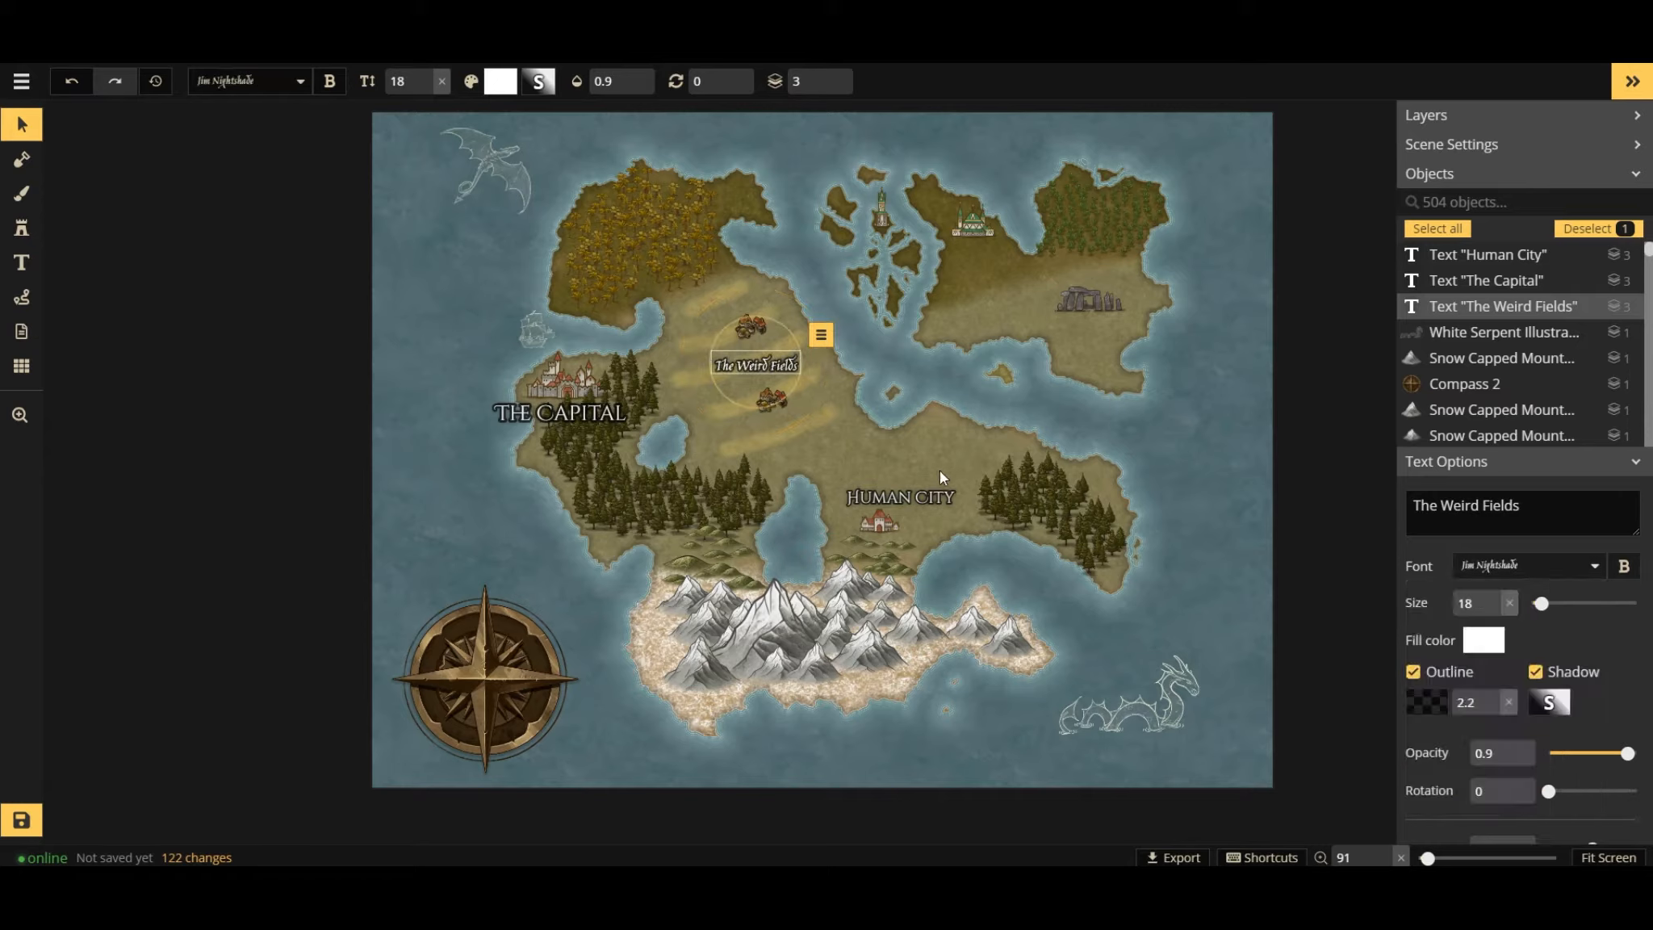
left_click(1196, 420)
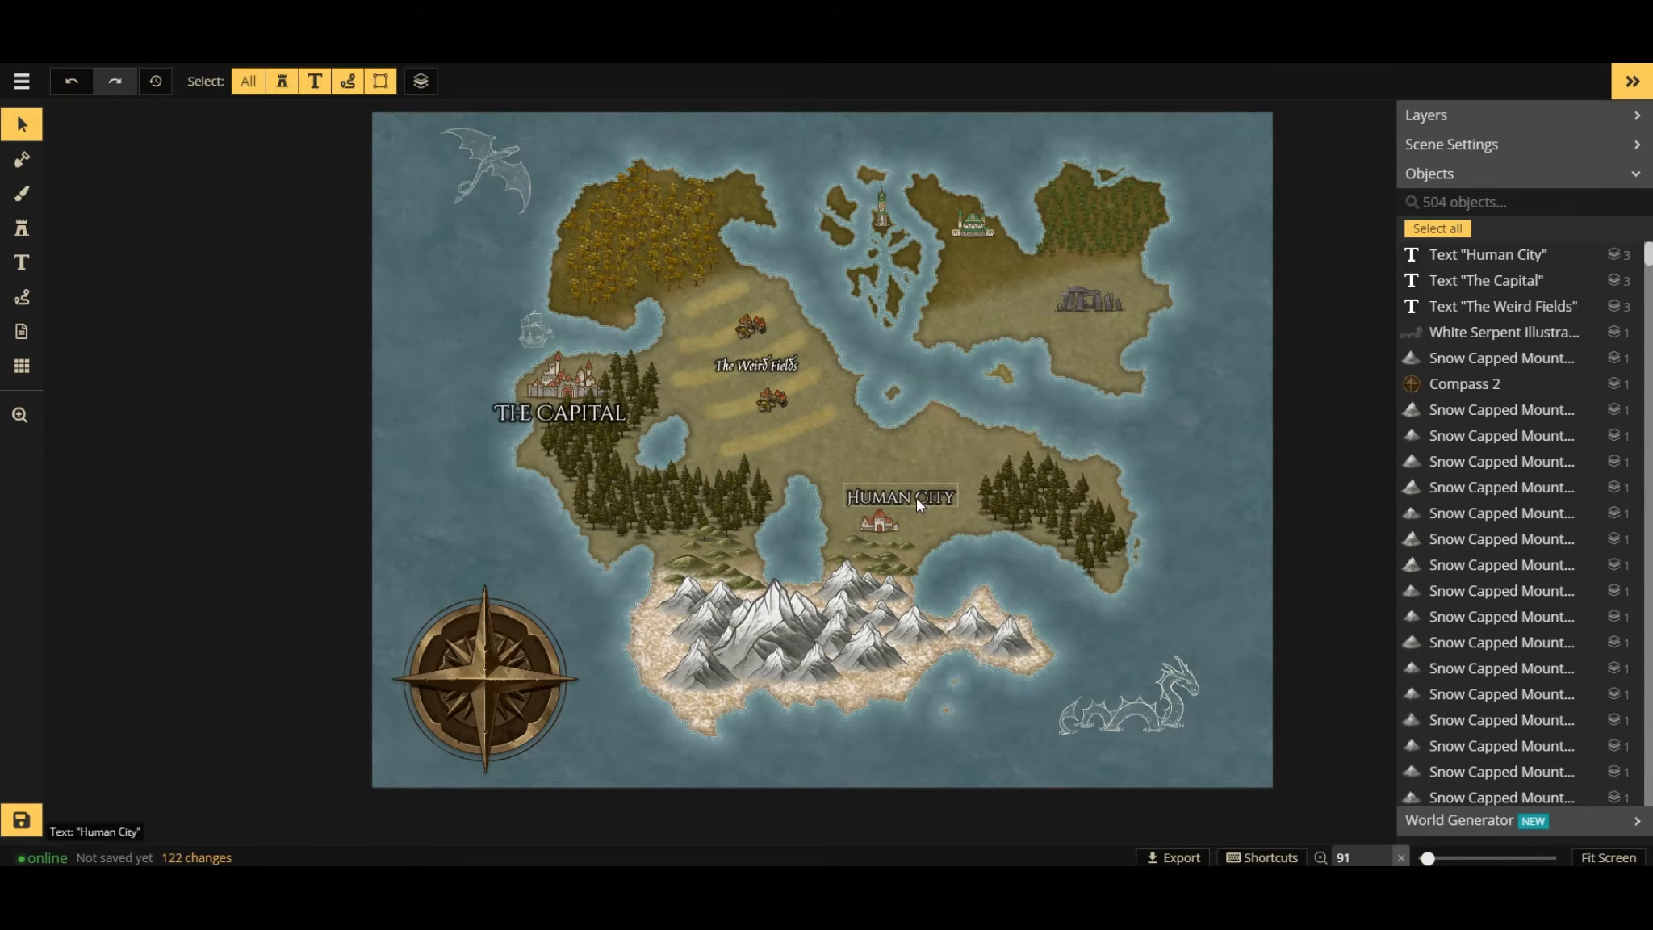
Add a text label just west of the ruins stamp and set its font to Caesar Dressing.
left_click(22, 262)
left_click(1021, 295)
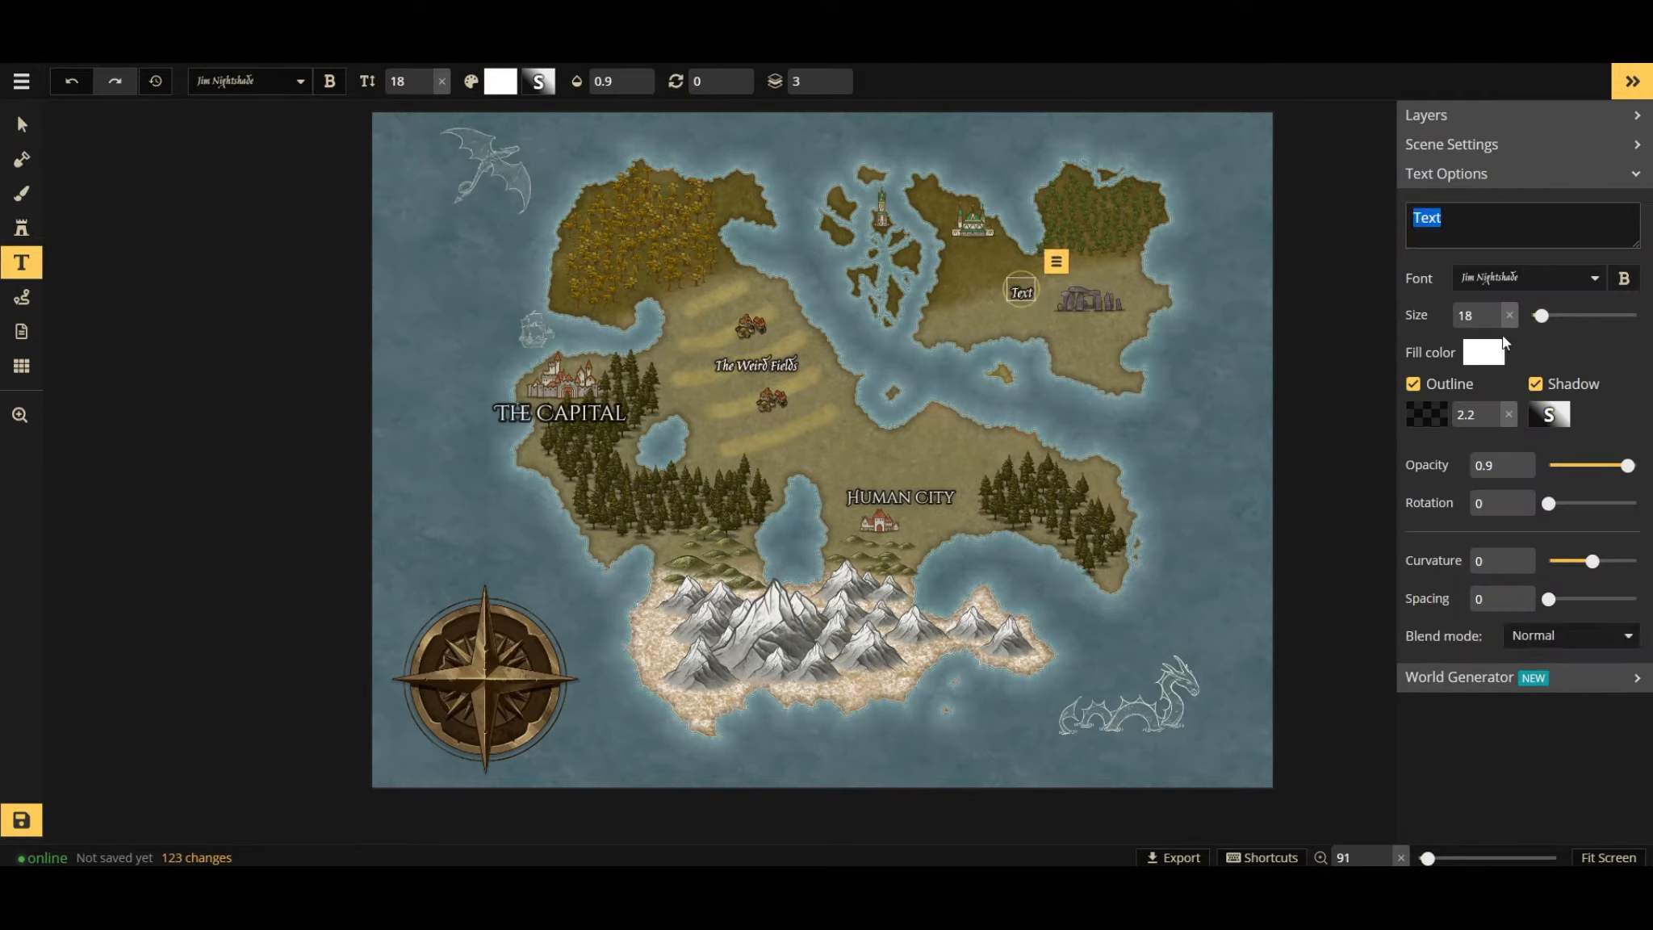
left_click(1590, 279)
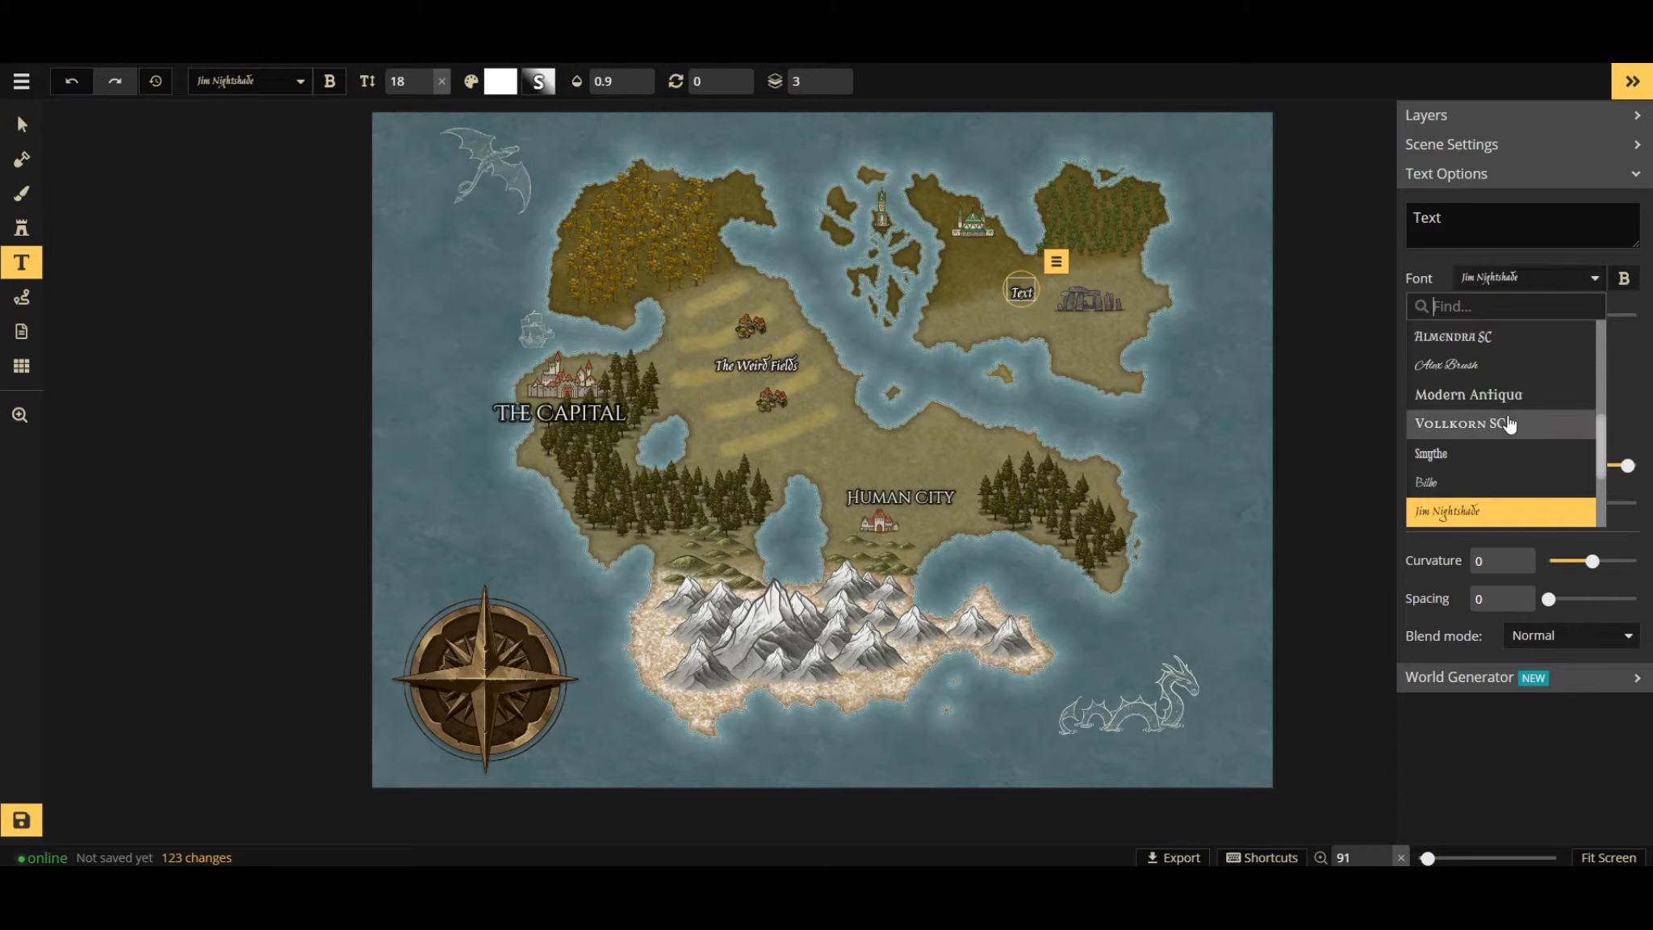
scroll(1507, 425, "down", 2)
left_click(1507, 483)
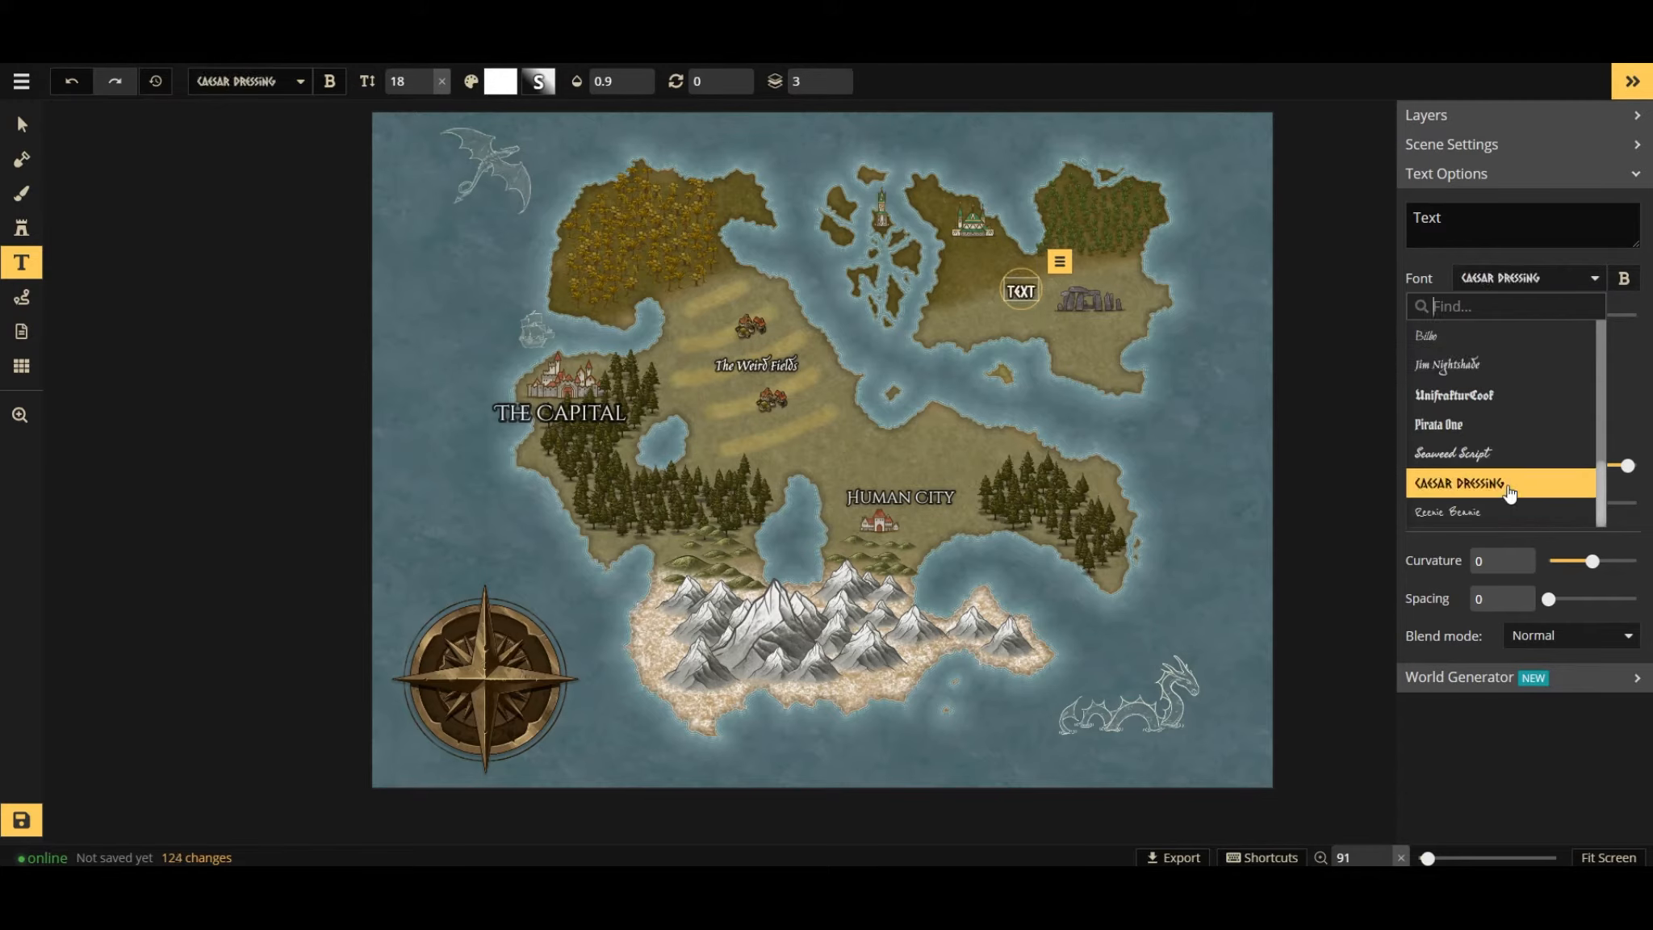
Change the new label's text to "The Ruins".
type("The ")
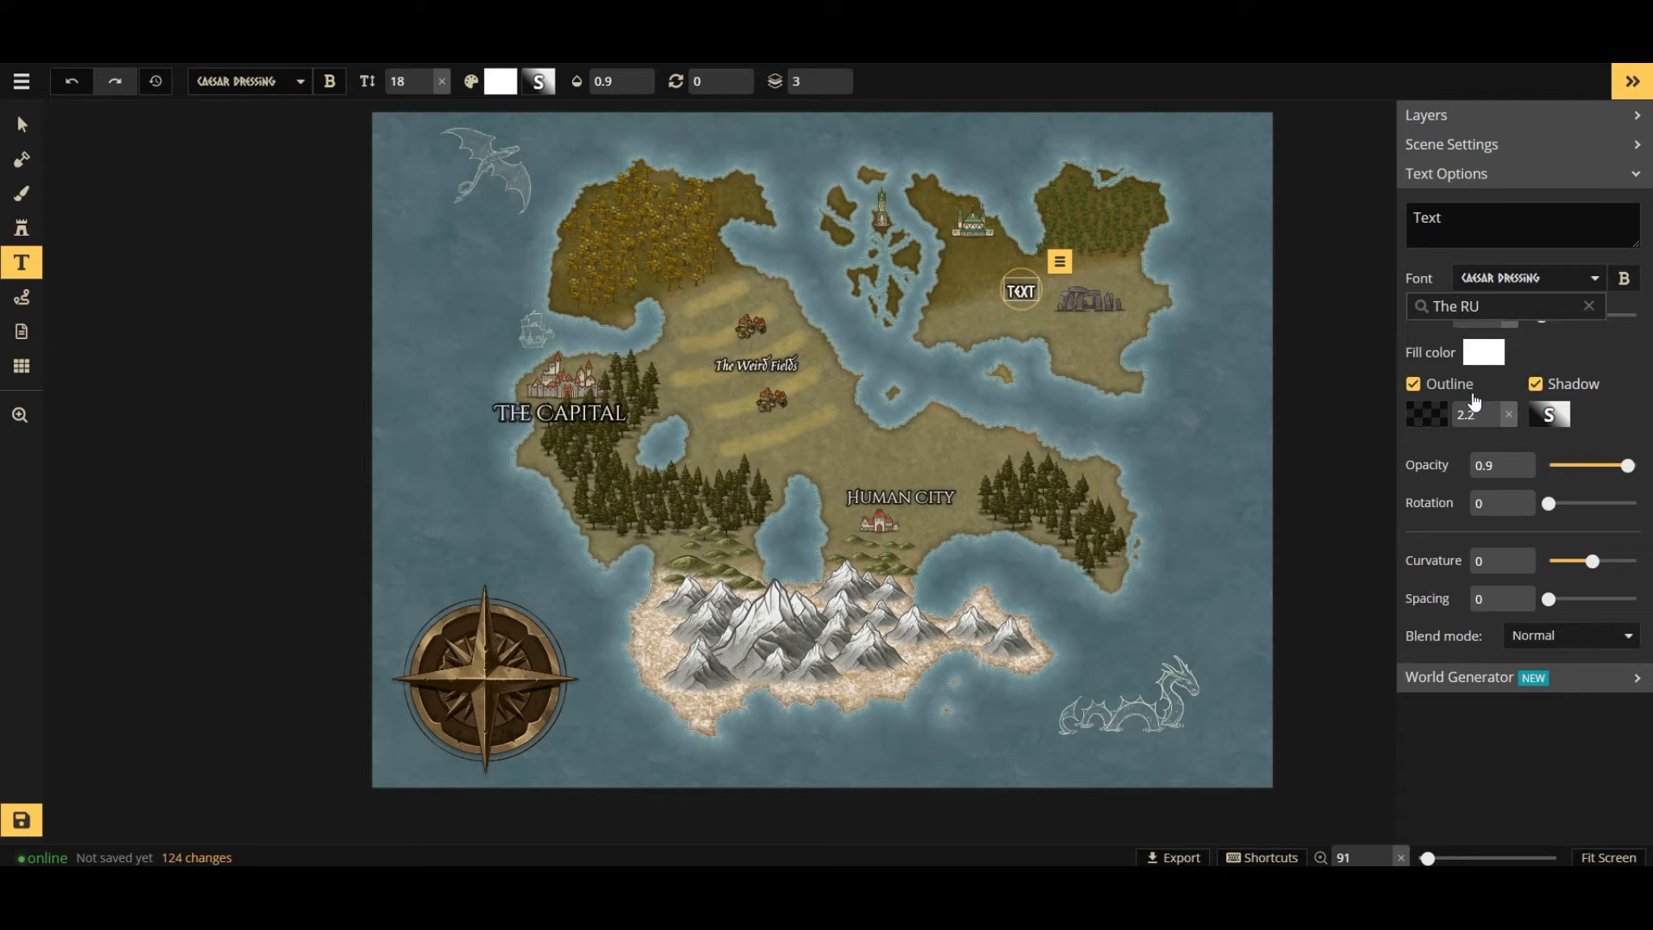
type("Ruins")
left_click(1366, 373)
key("ctrl+a")
type("The Ruins")
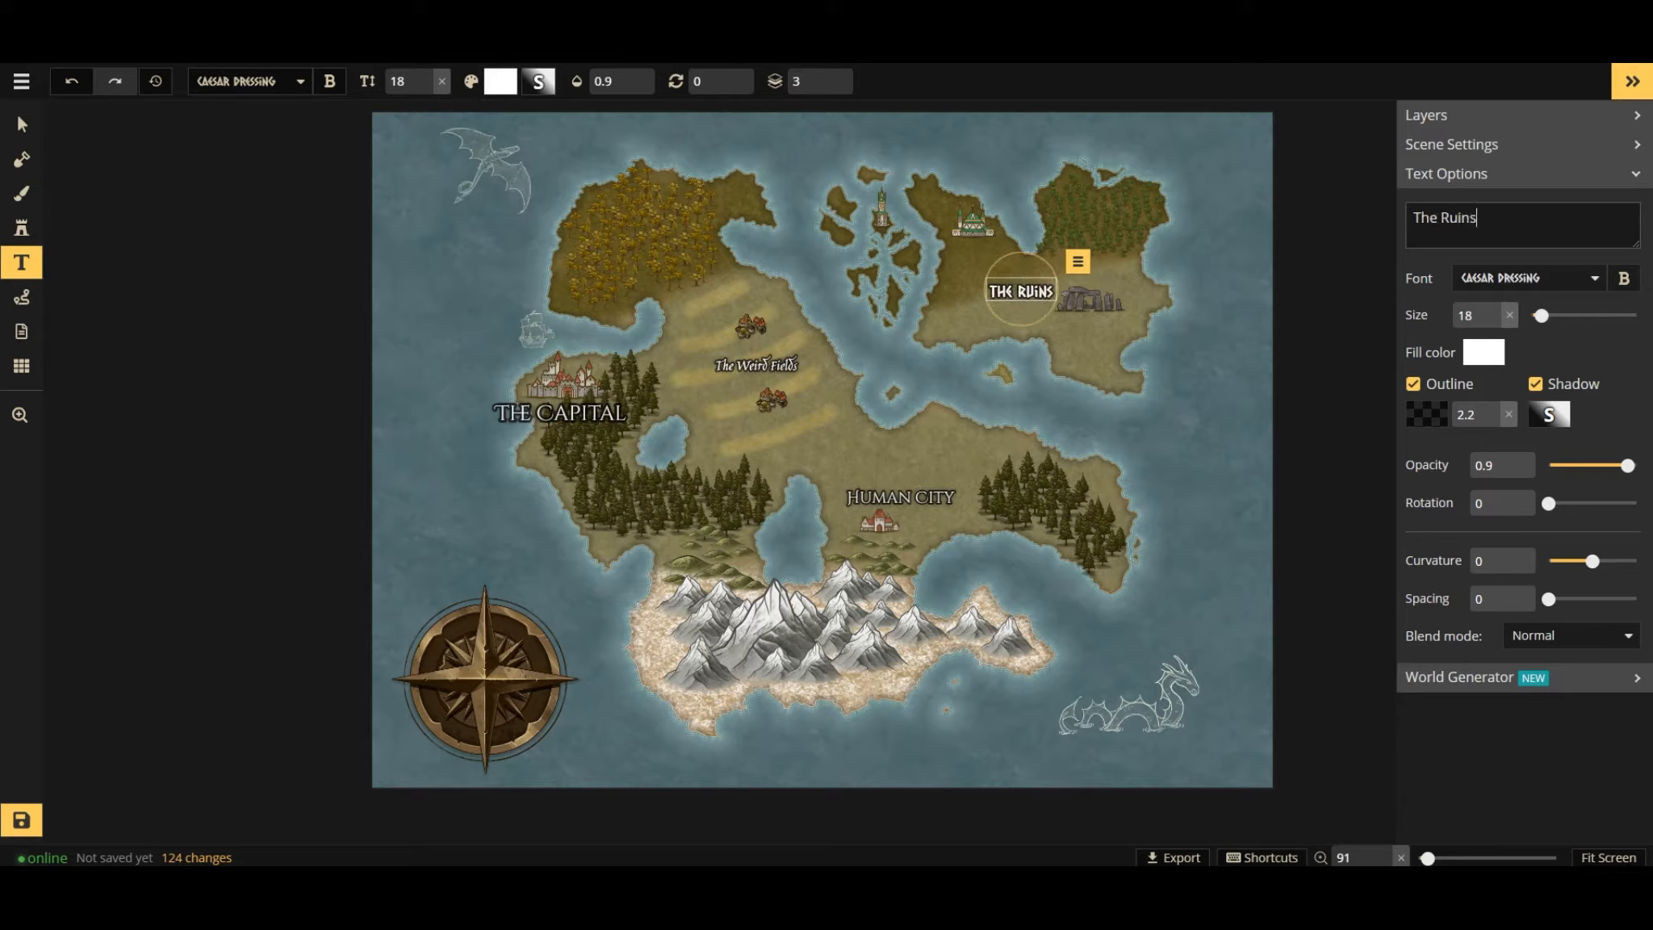
Move "The Ruins" label directly above the ruins stamp and deselect it.
left_click(22, 124)
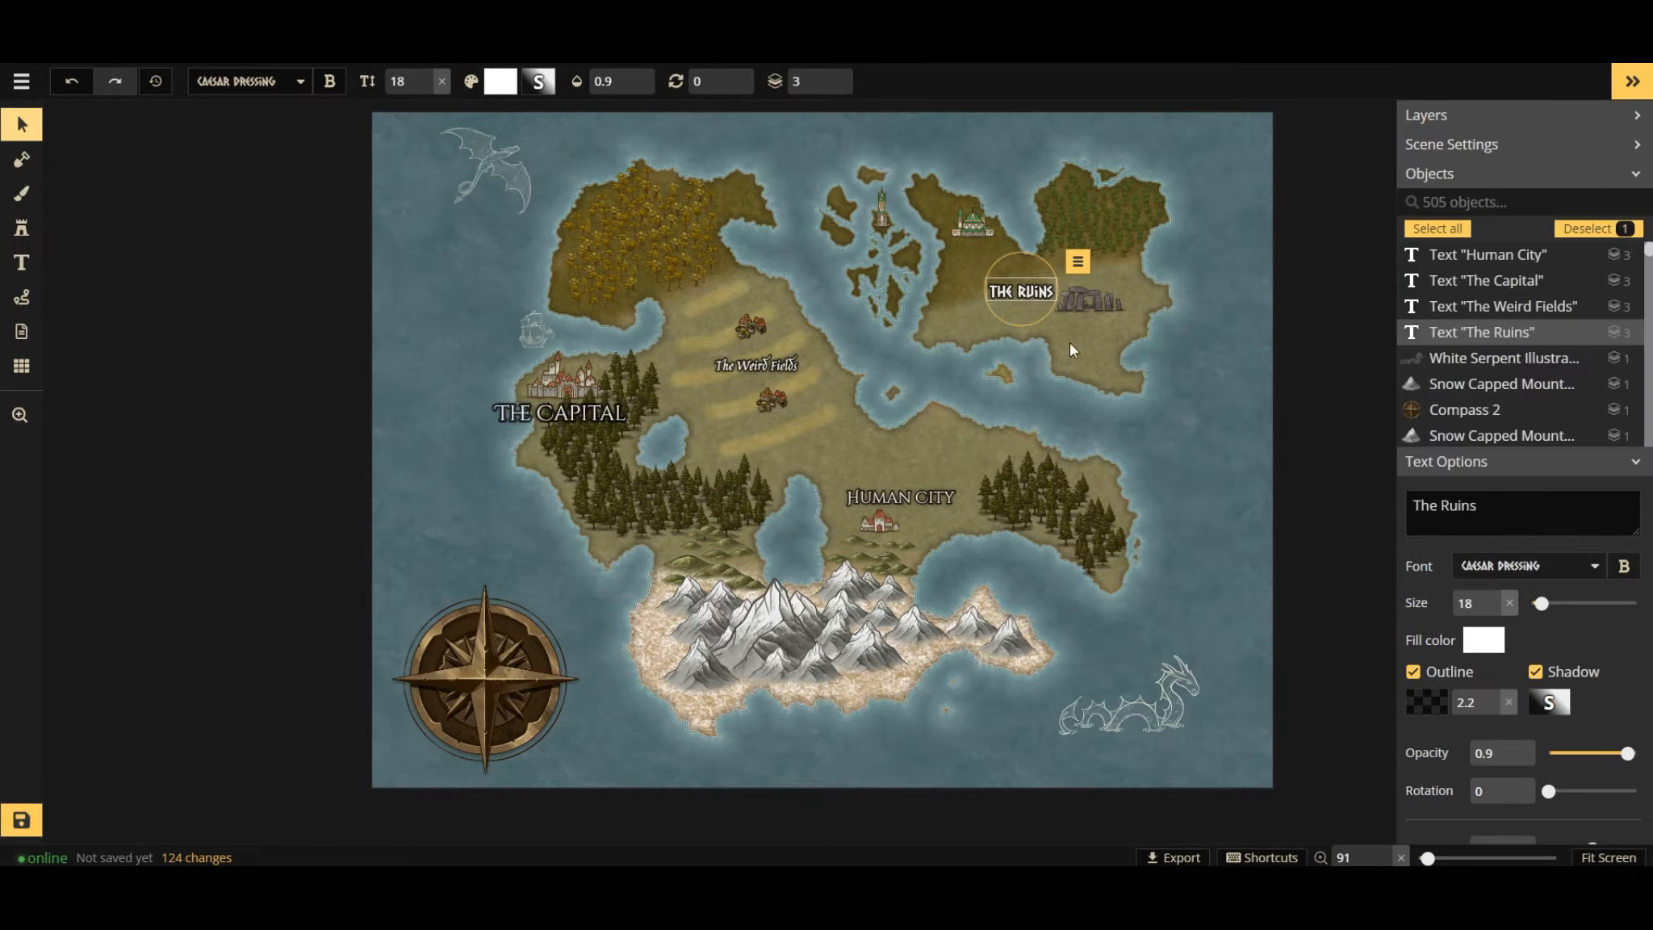
left_click_drag(1022, 282, 1089, 266)
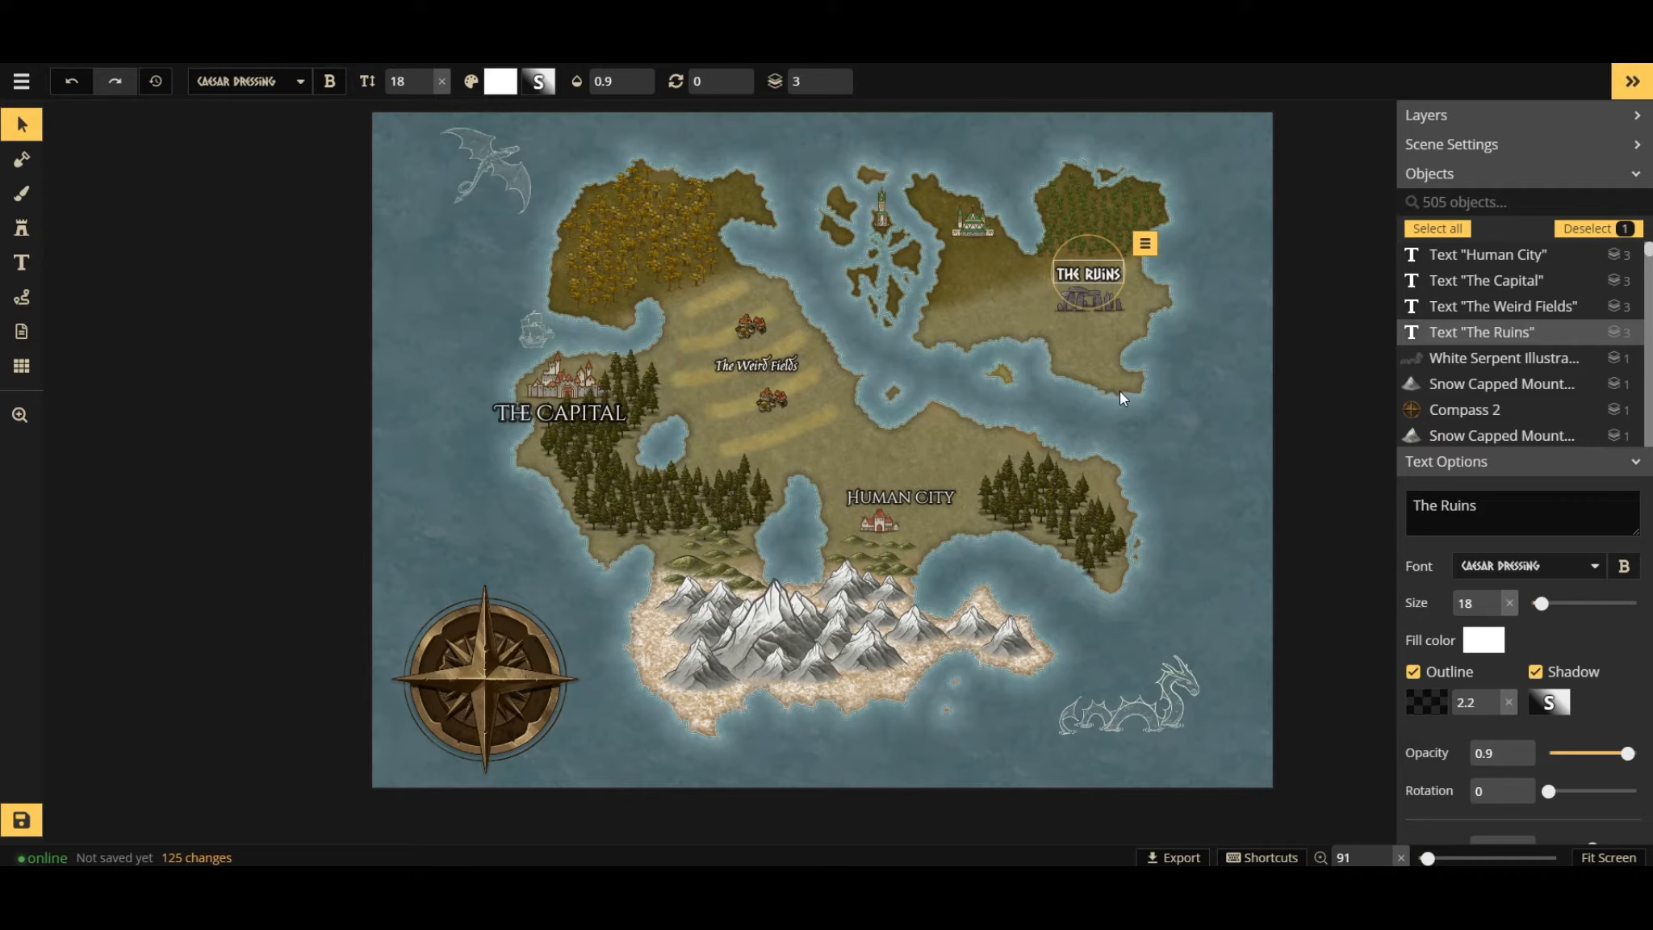
left_click(1128, 340)
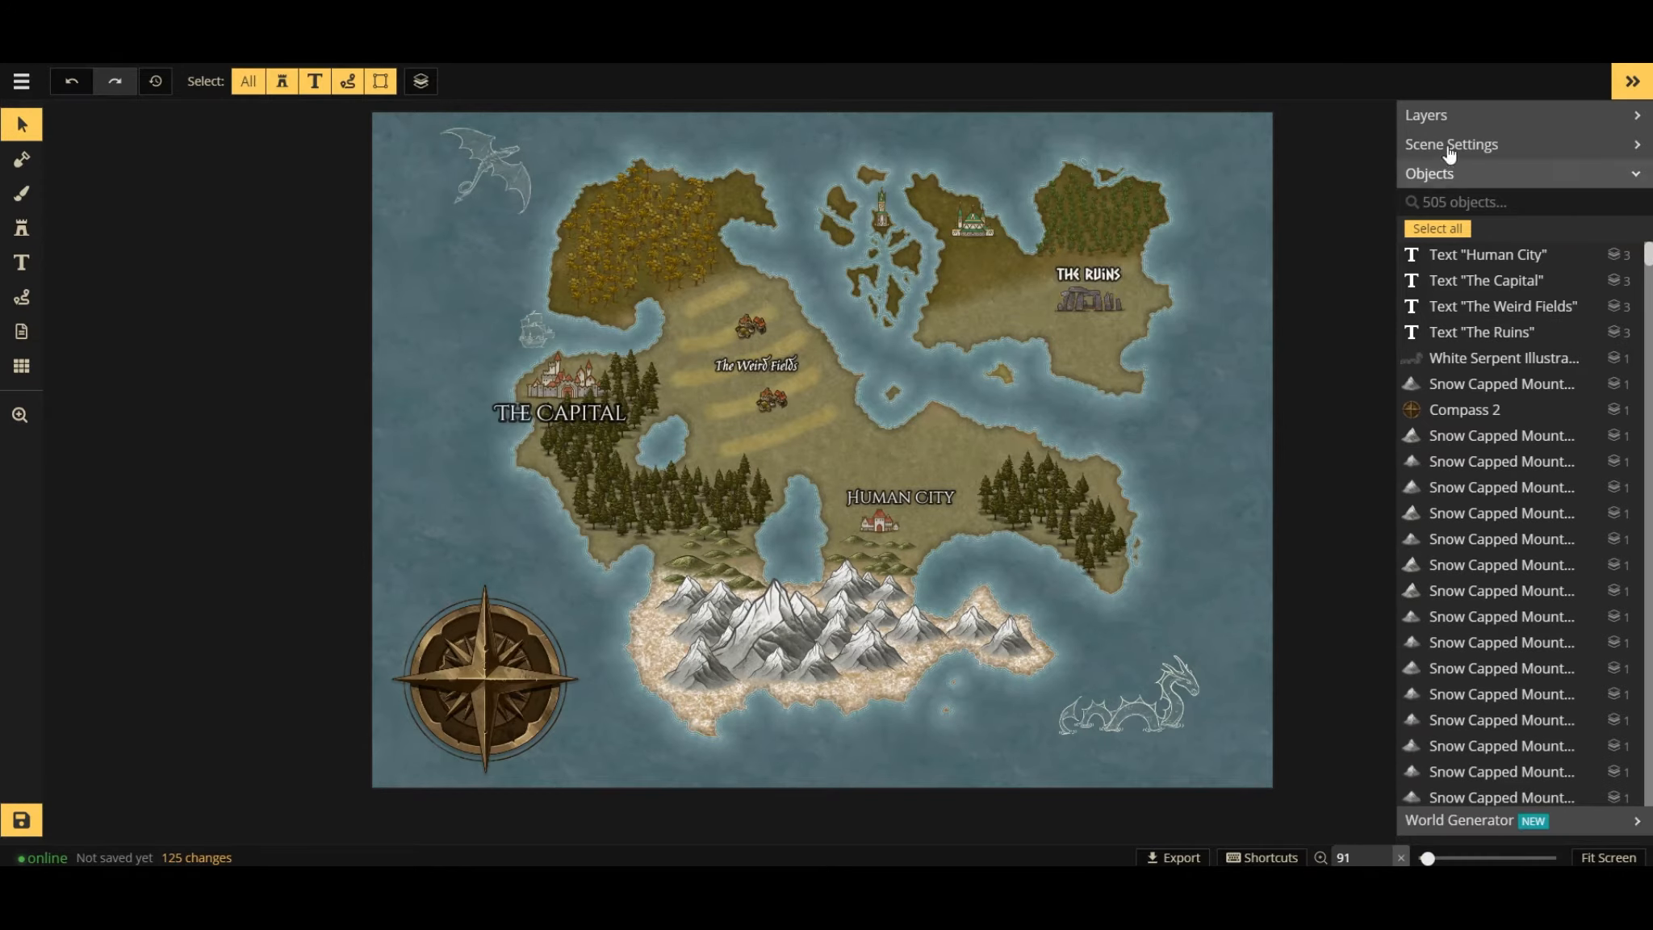
Add another text label southwest of "The Ruins" label and set its font to Alex Brush.
left_click(24, 260)
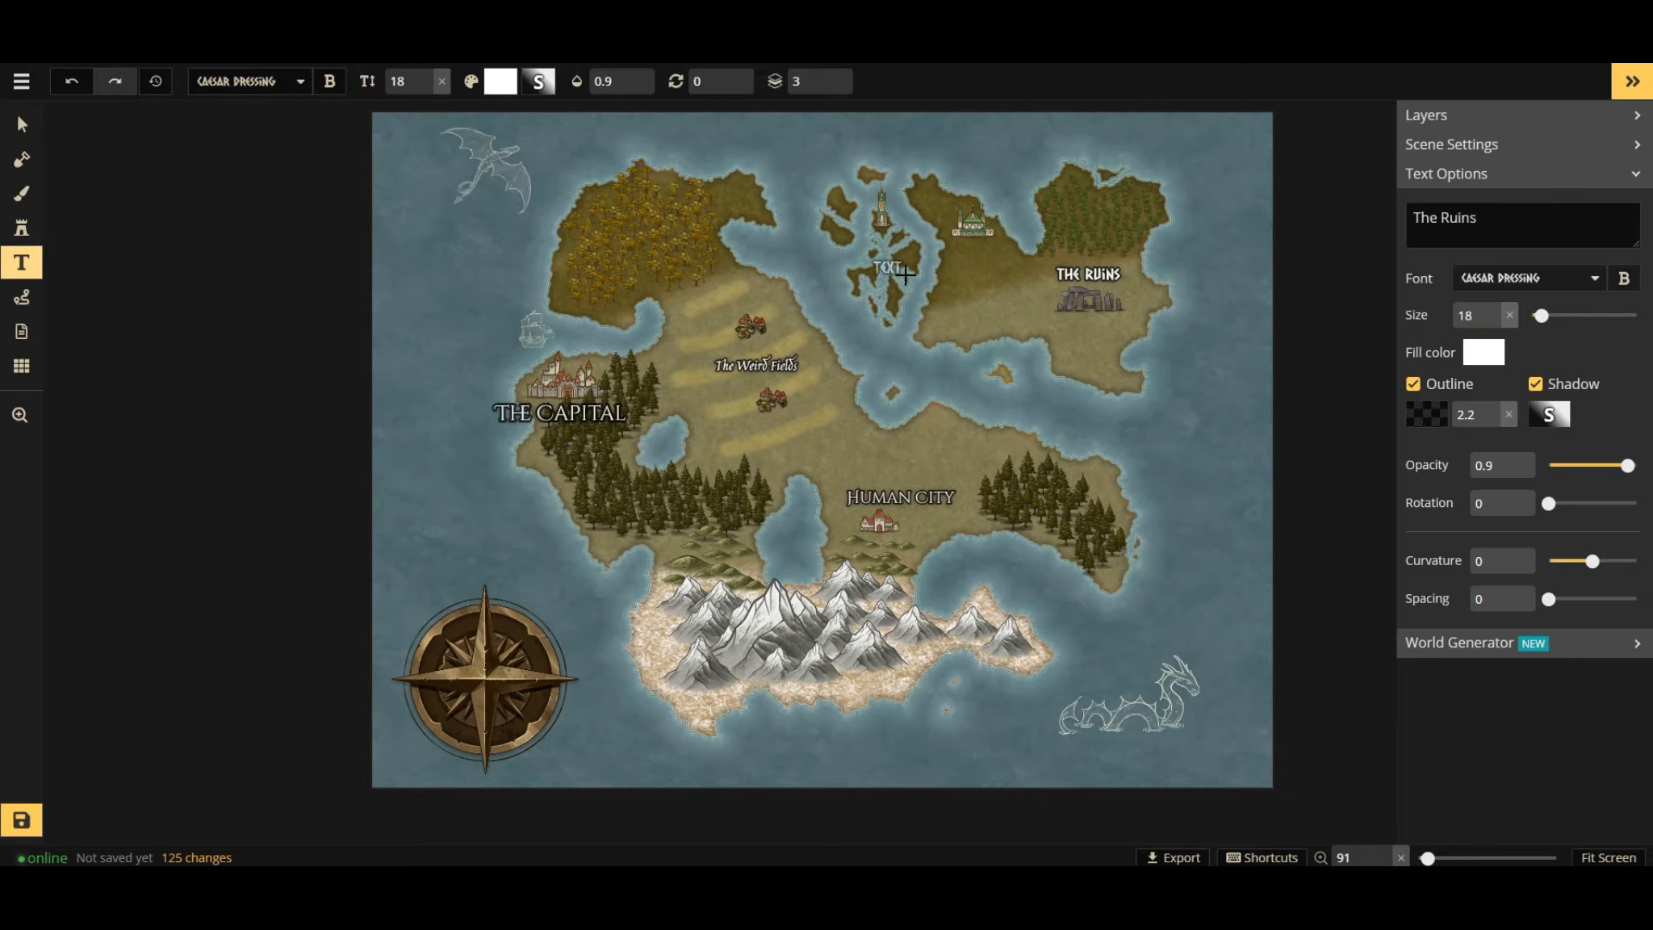
left_click(994, 305)
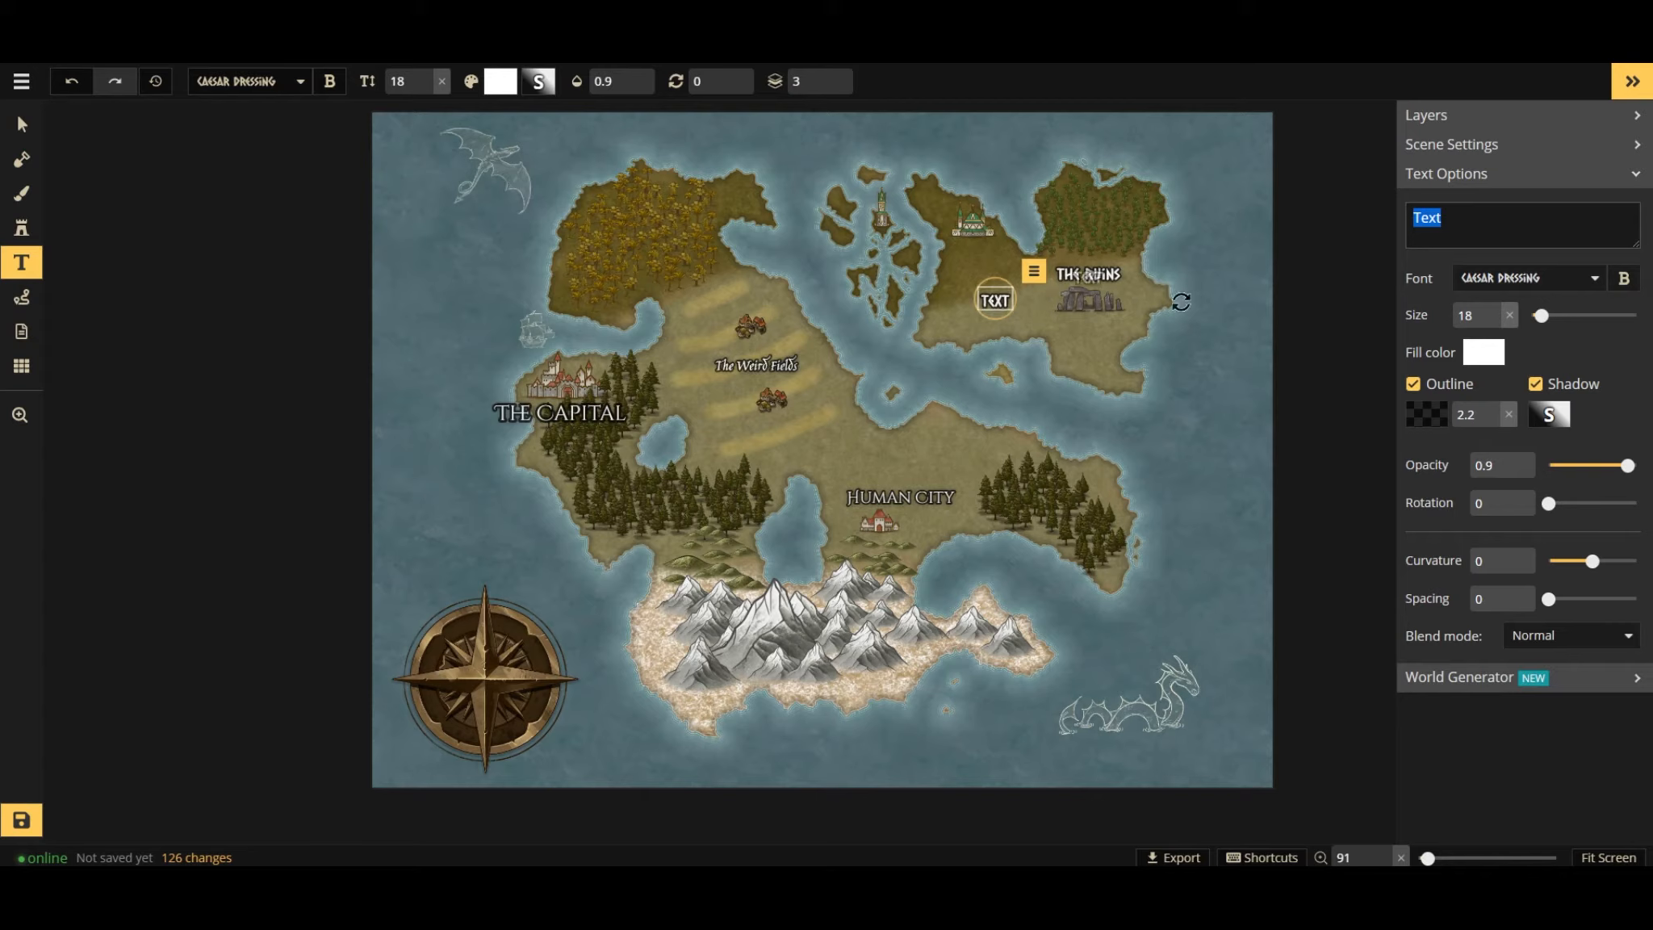
left_click(1521, 278)
scroll(1549, 413, "down", 5)
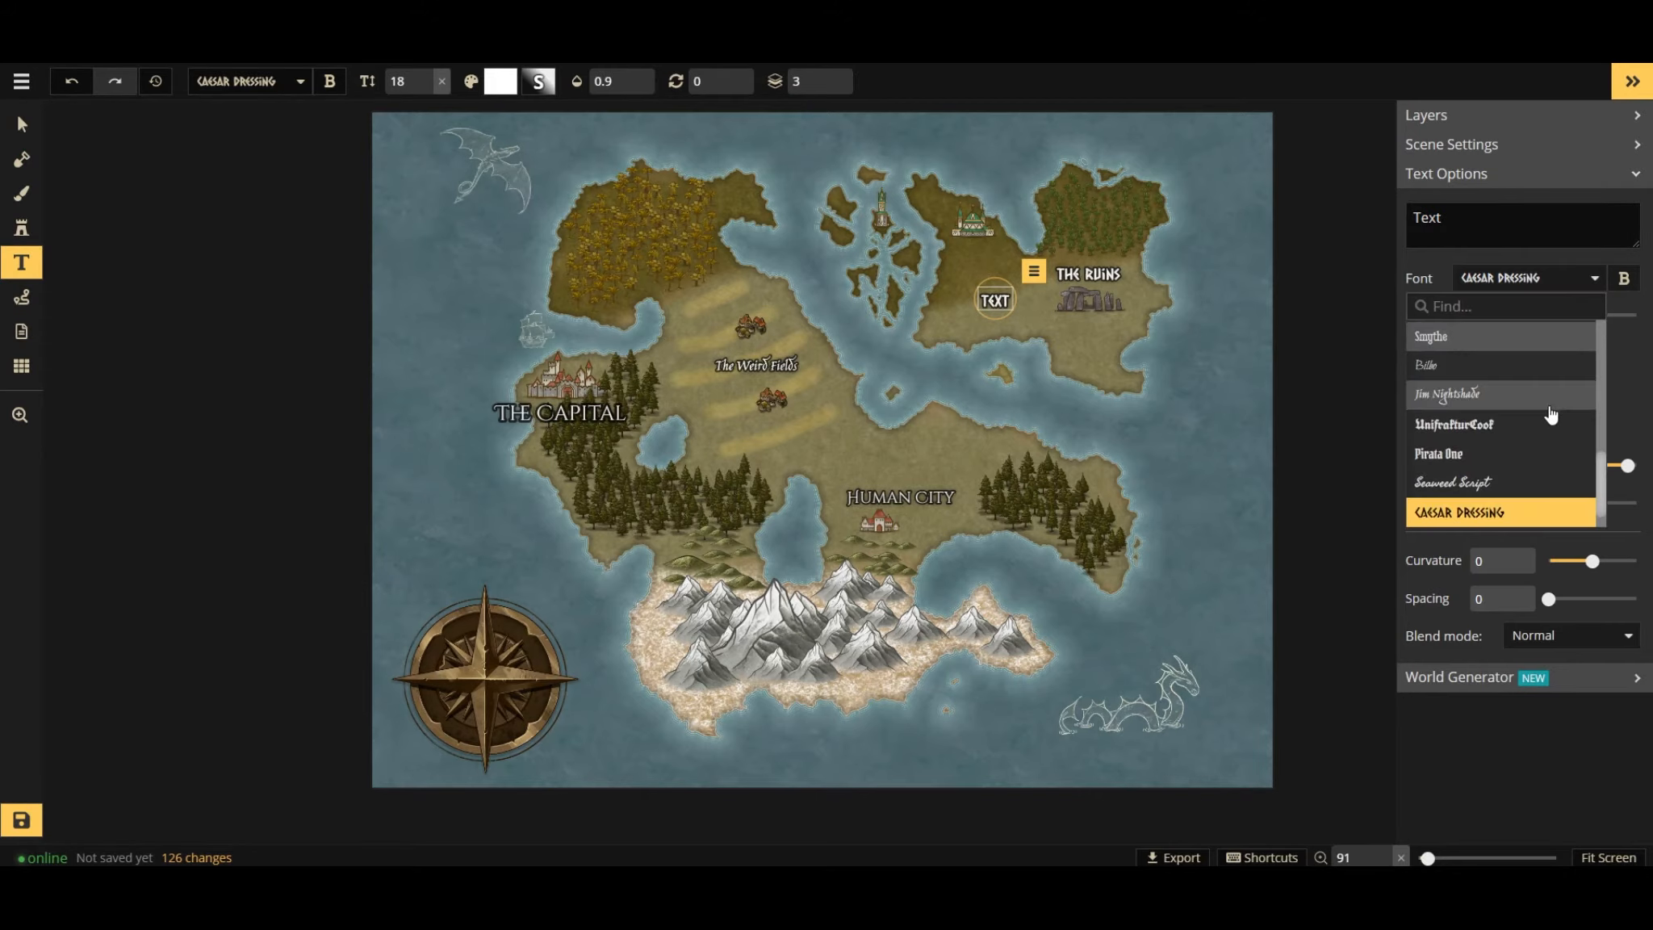
scroll(1542, 440, "down", 5)
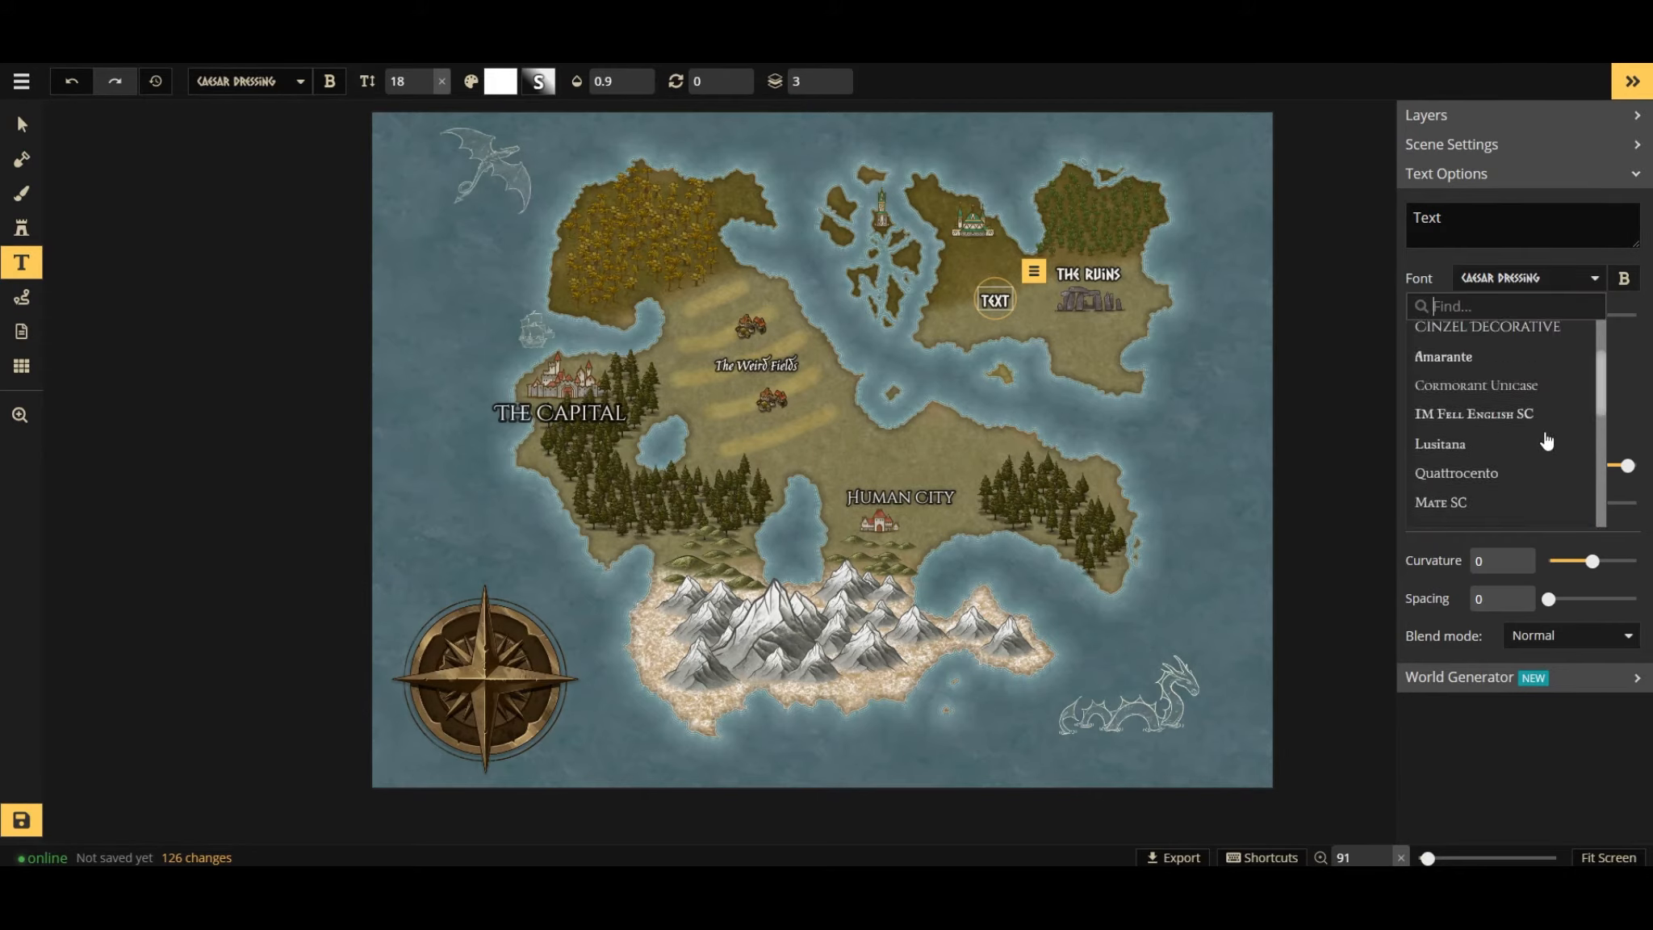
scroll(1545, 444, "up", 2)
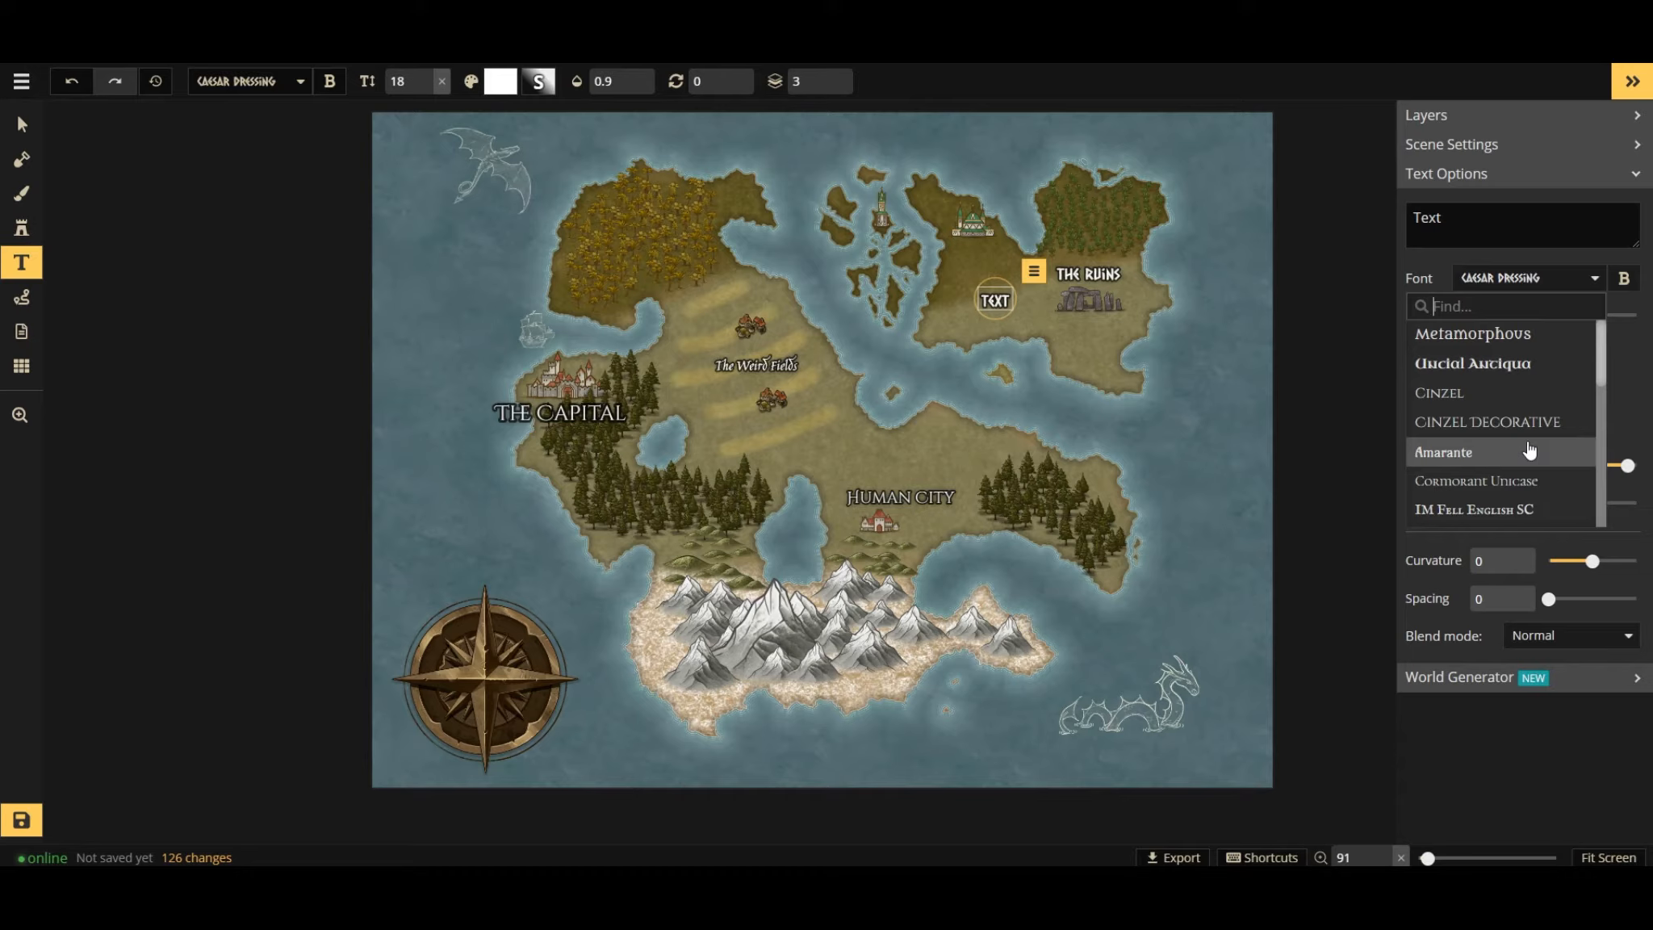
left_click(1527, 450)
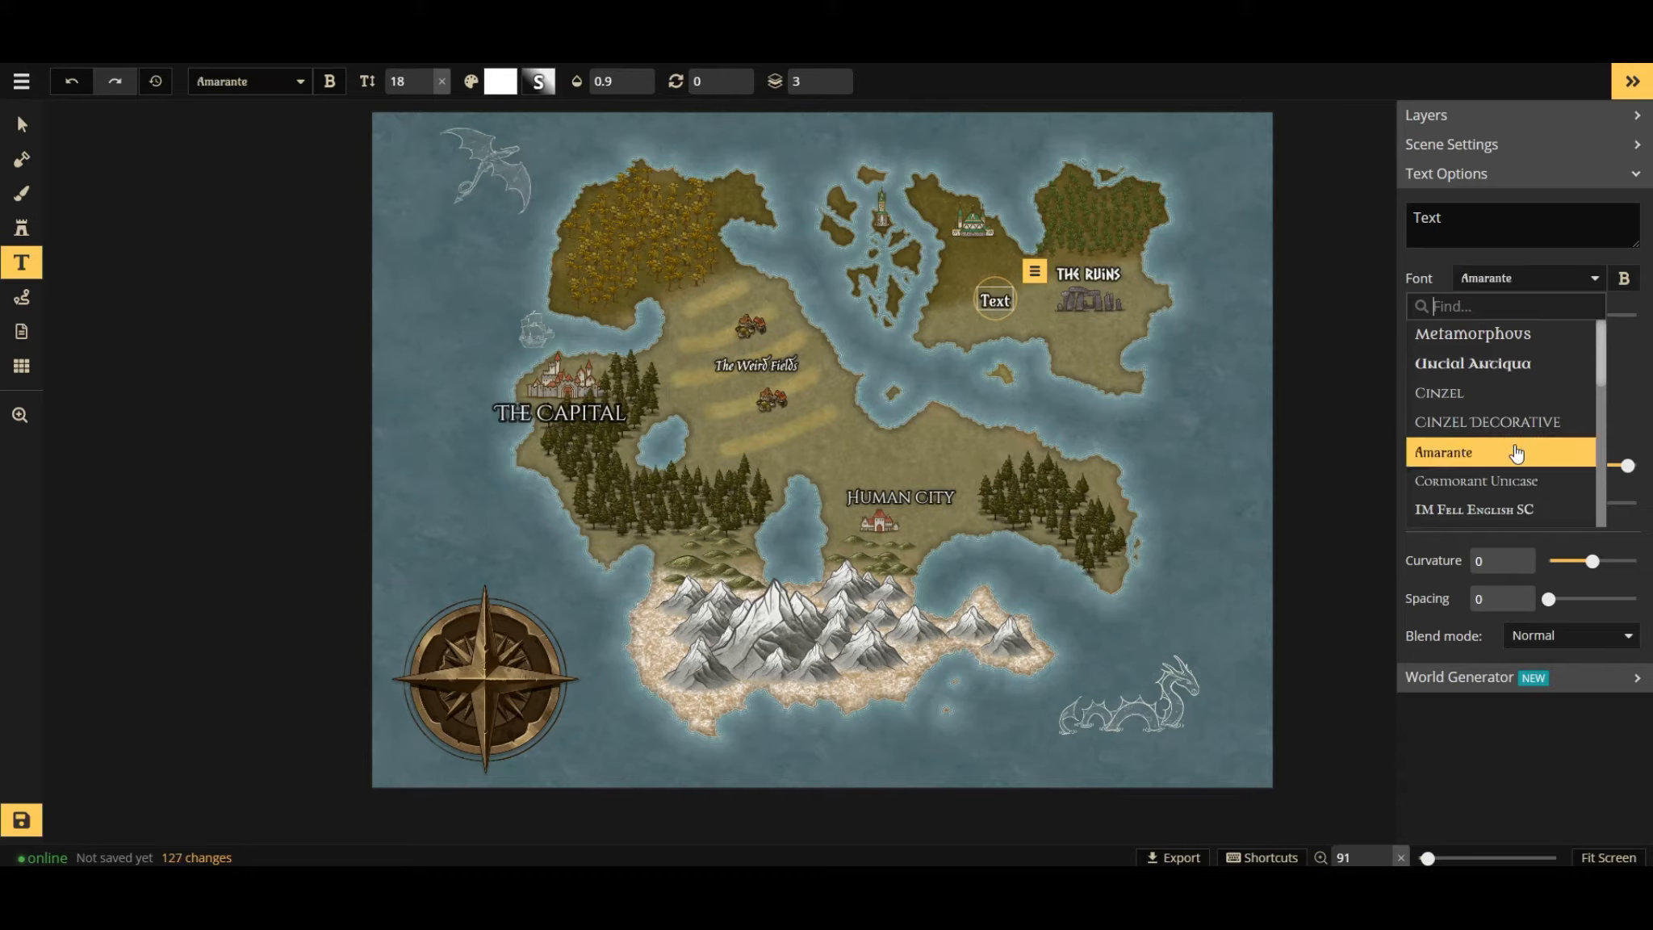
scroll(1517, 418, "down", 3)
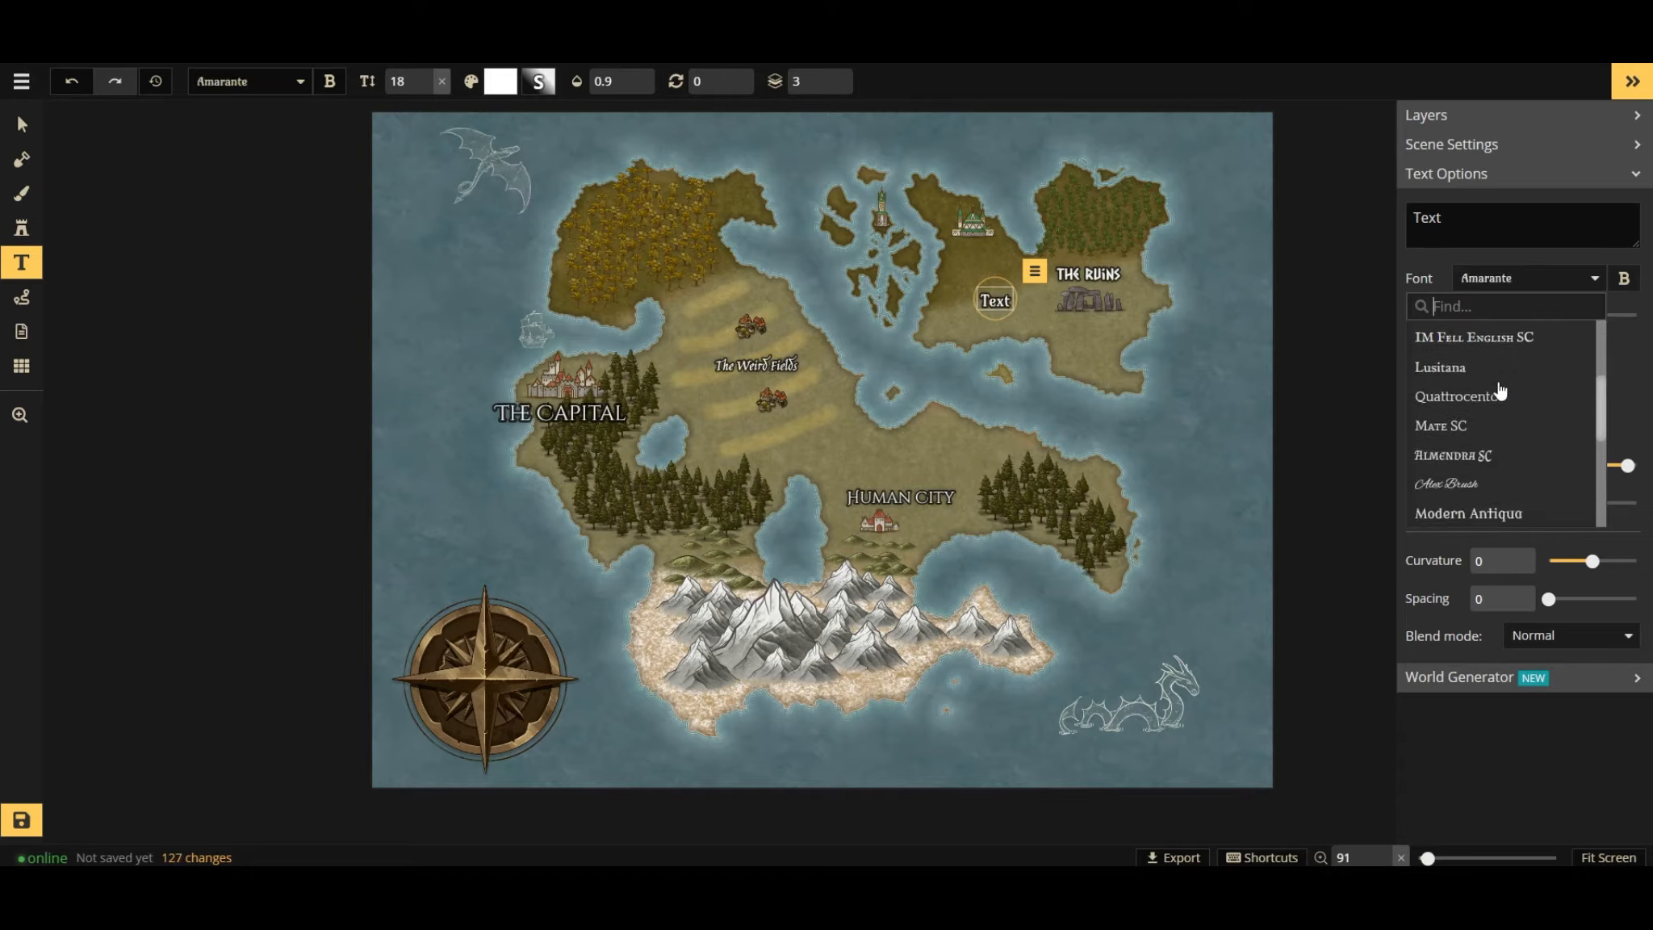
left_click(1470, 486)
Change the Alex Brush label's text to "Fancy Elf Area".
left_click(1466, 229)
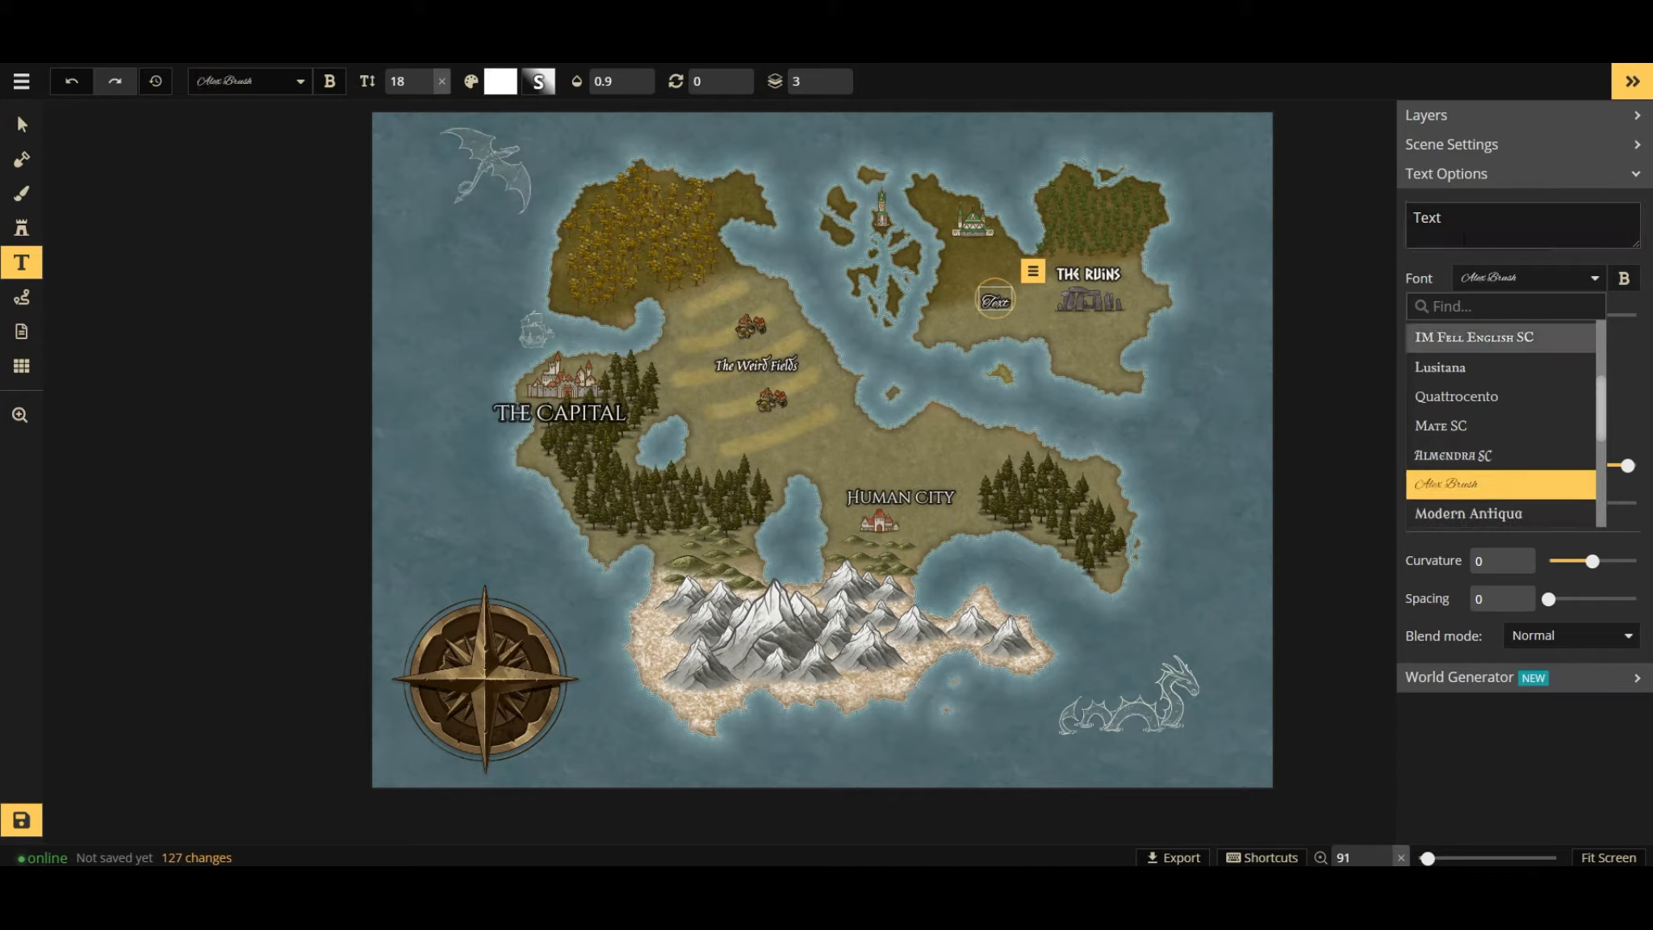
left_click_drag(1465, 228, 1392, 226)
type("Fancy Elf")
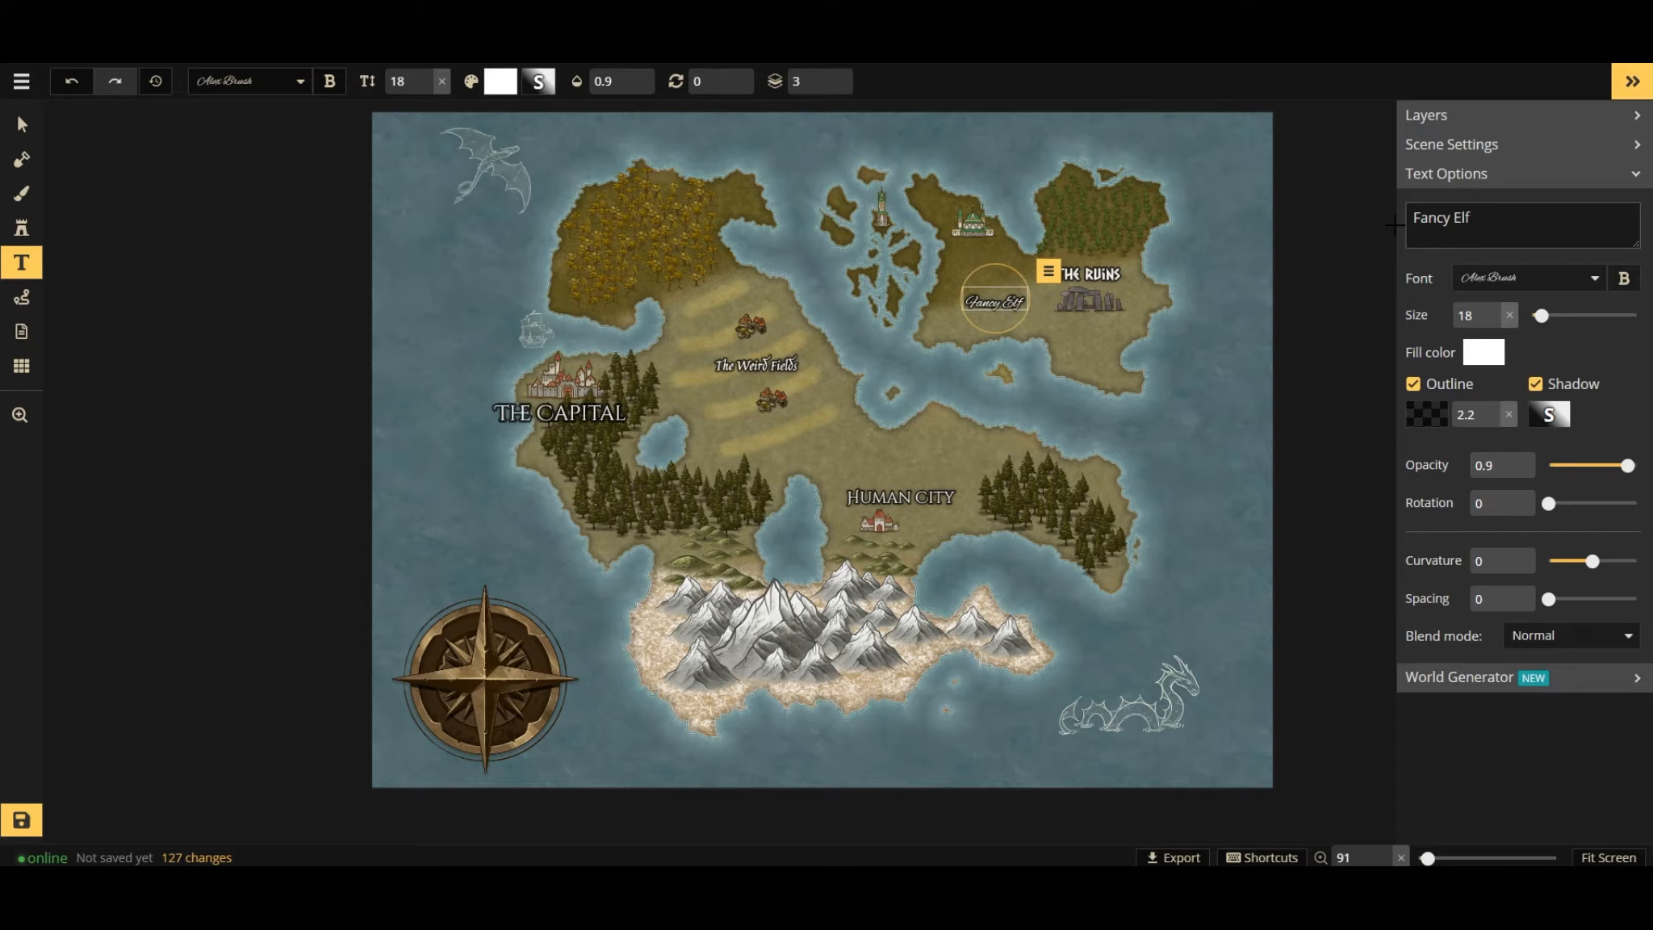
key("BackSpace")
type("Area")
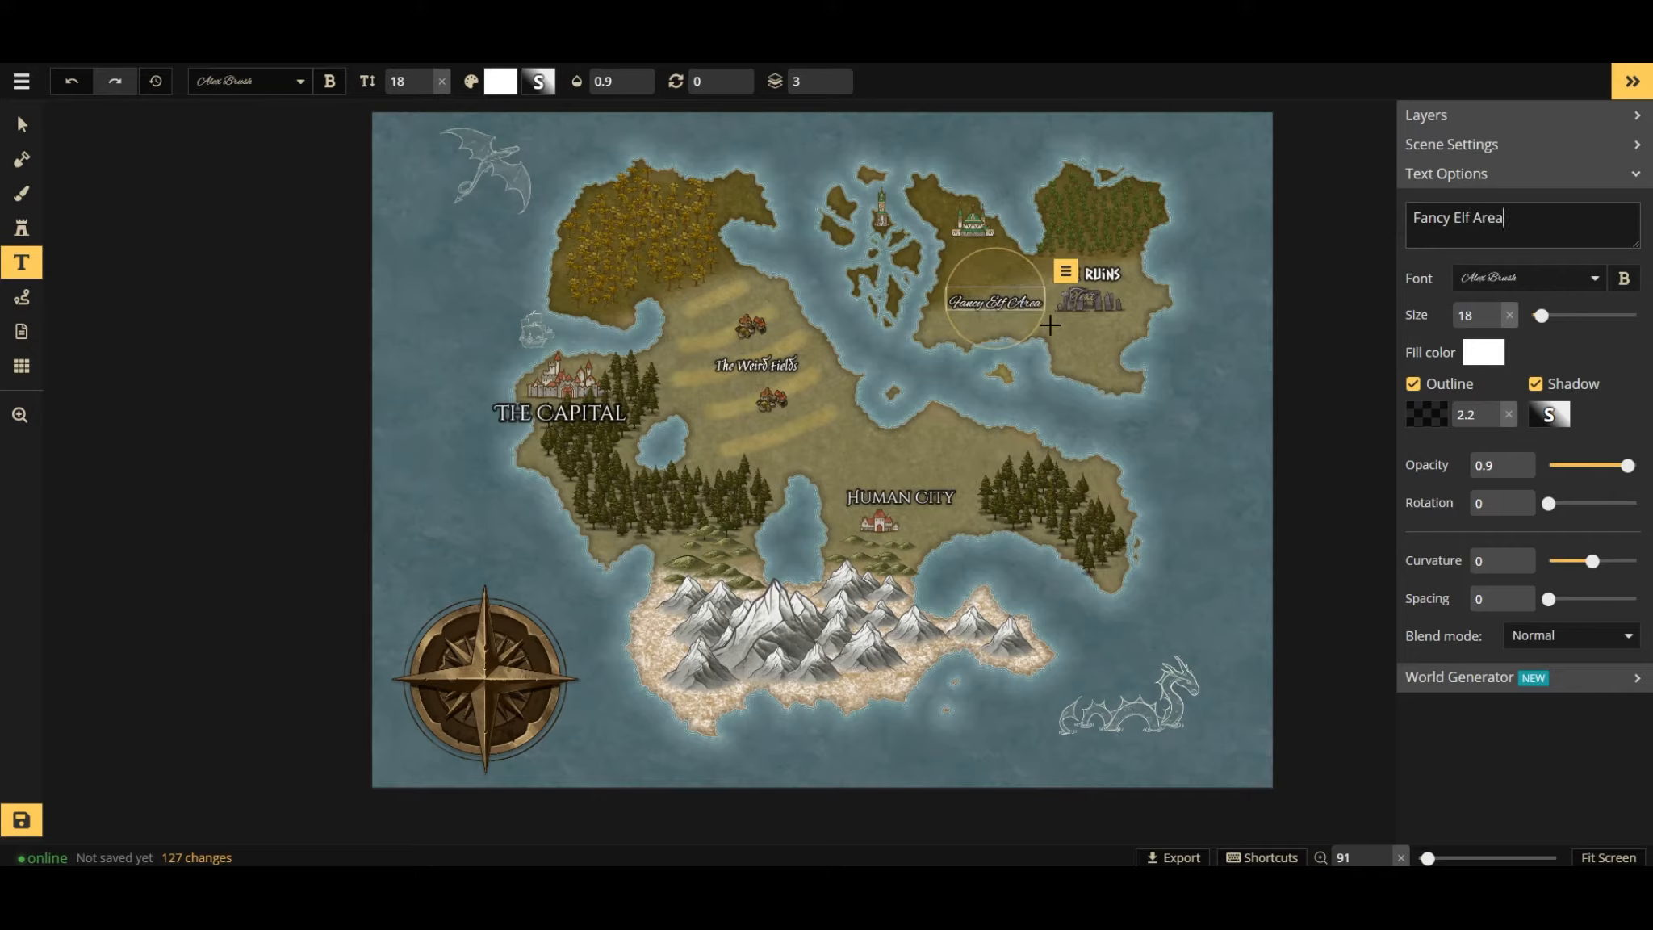
Move the "Fancy Elf Area" label just below and between the elven tower and city, set its size to 20, and deselect it.
left_click(22, 124)
left_click_drag(955, 288, 877, 236)
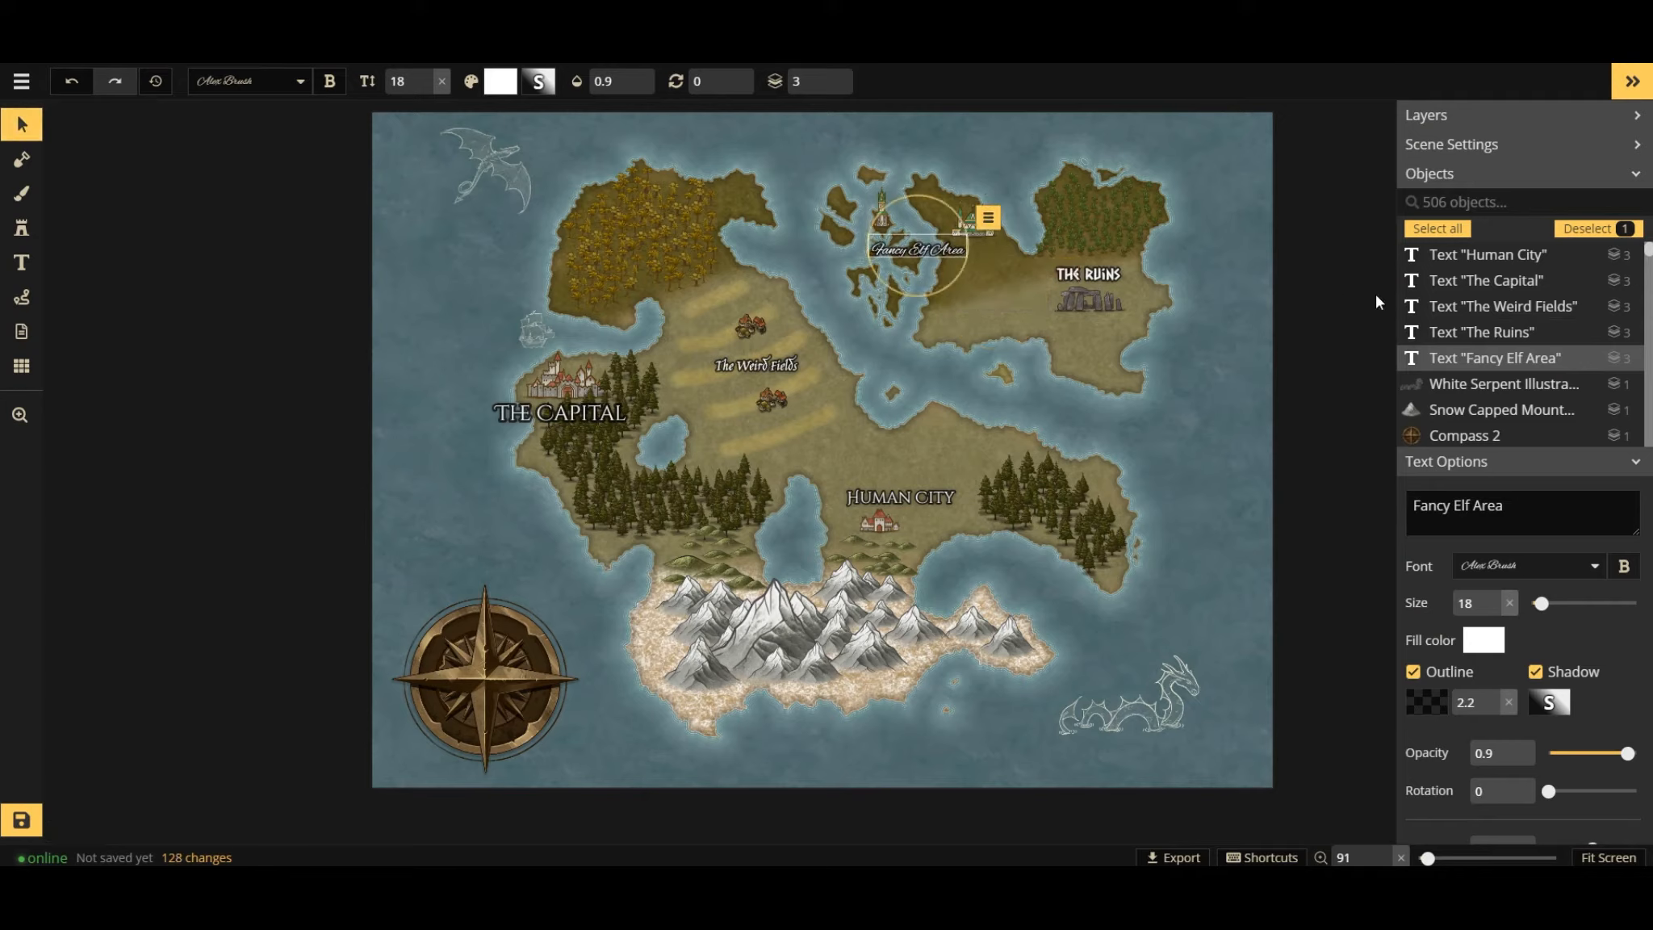
left_click(1493, 598)
left_click(1494, 599)
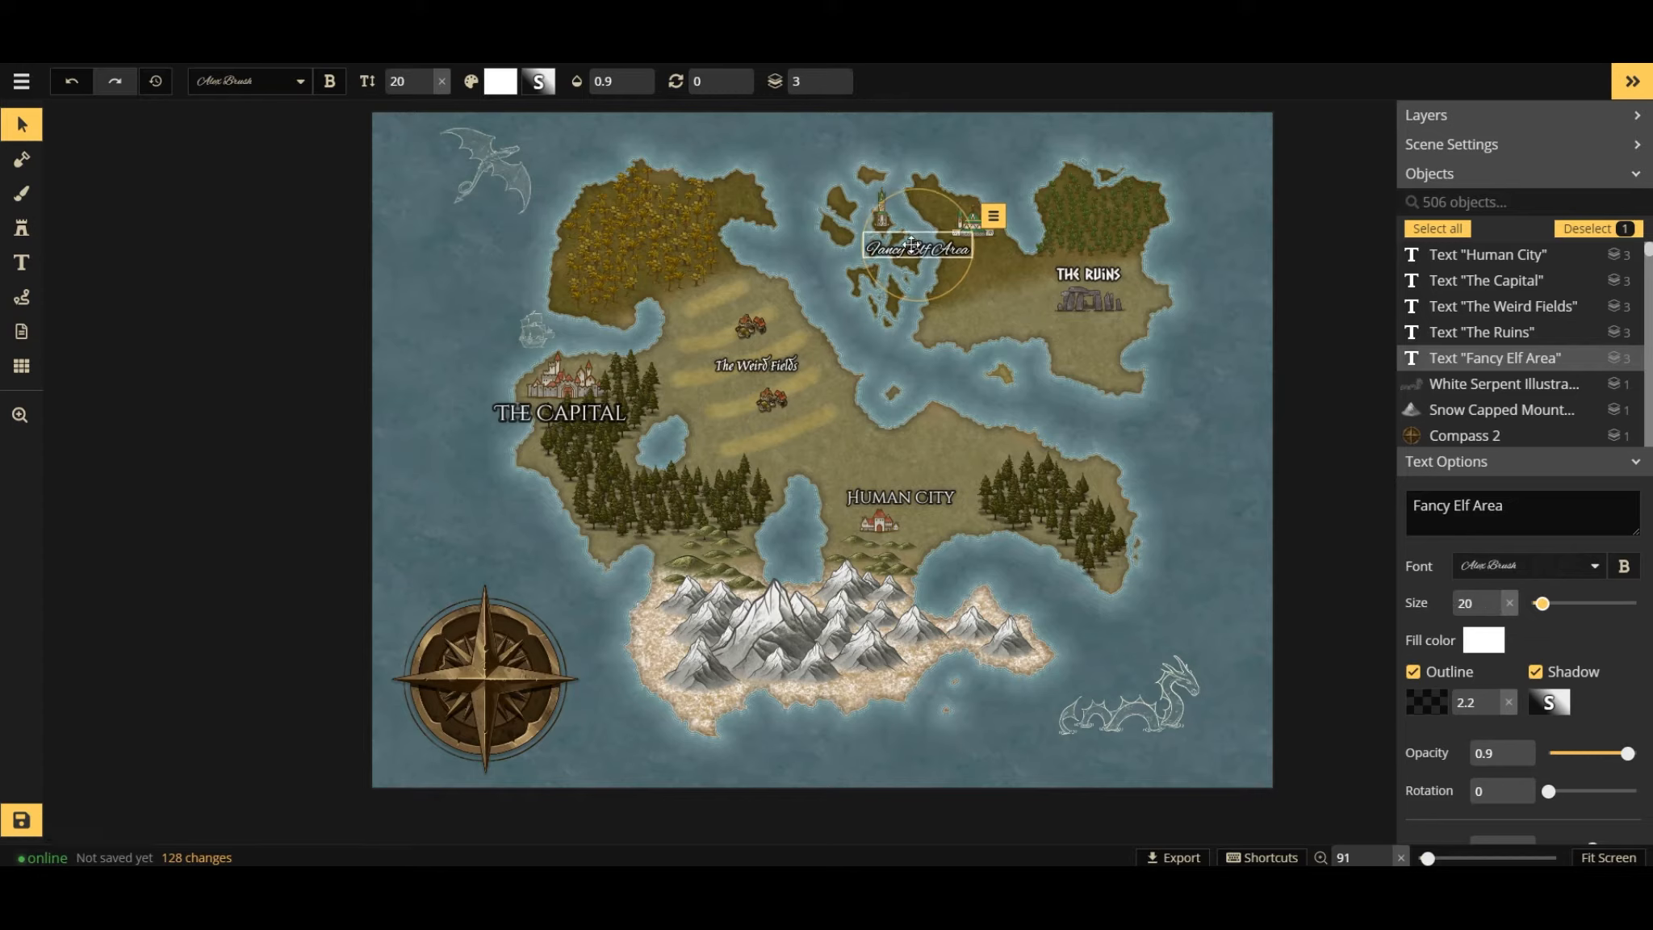
left_click_drag(910, 248, 905, 254)
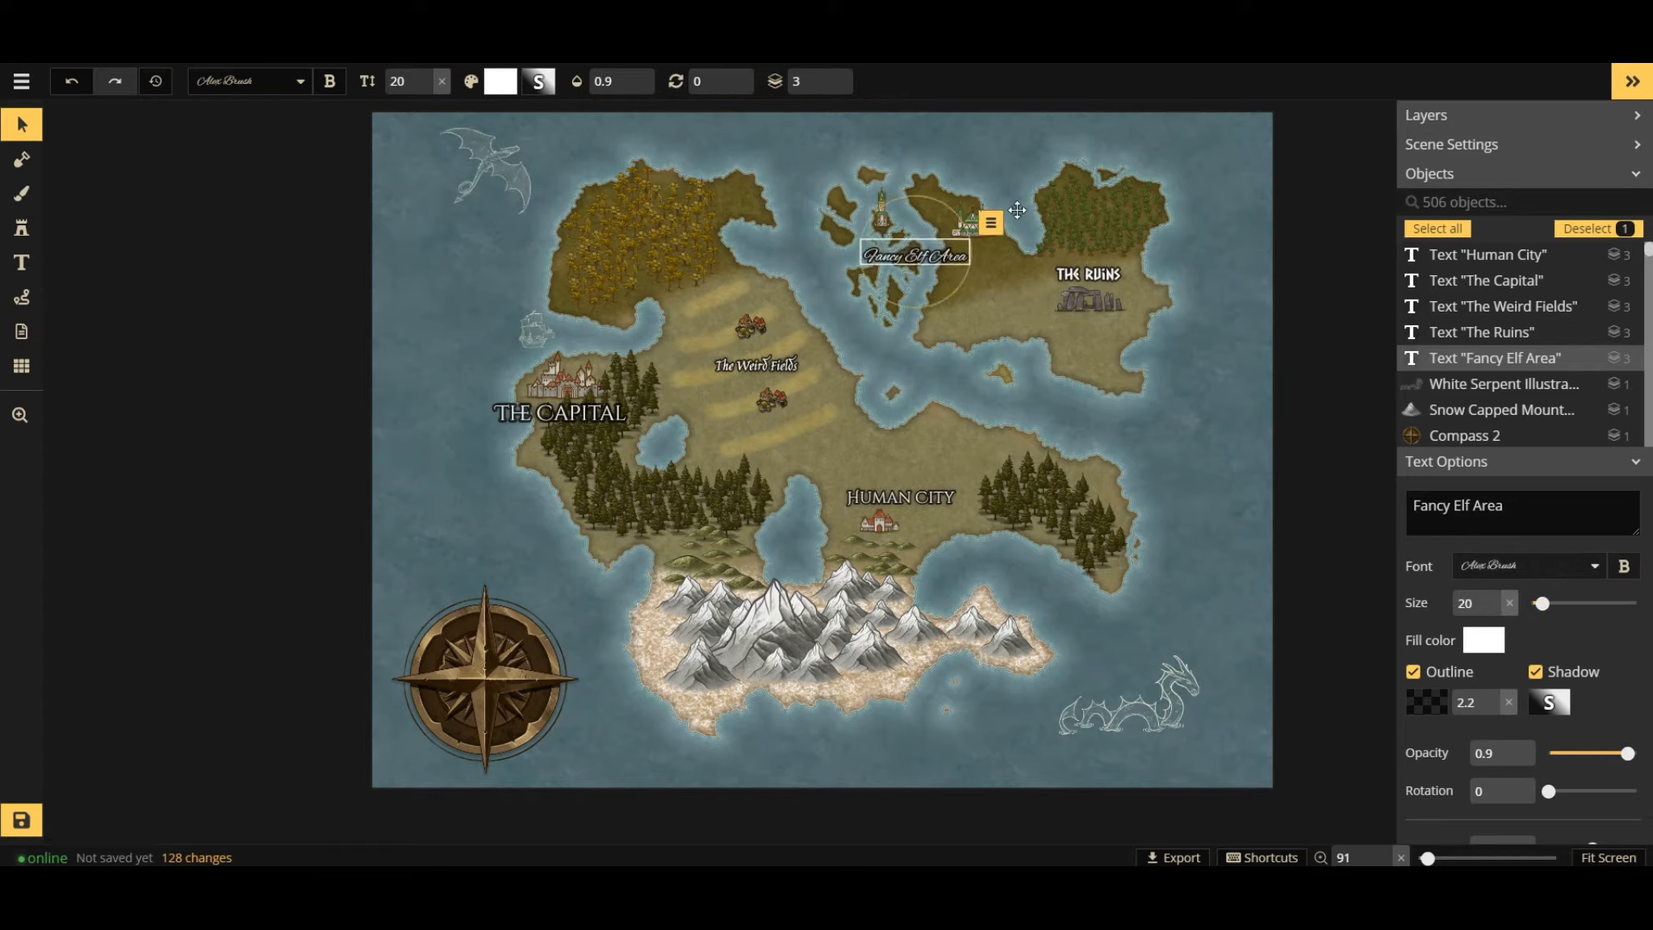
left_click(1010, 166)
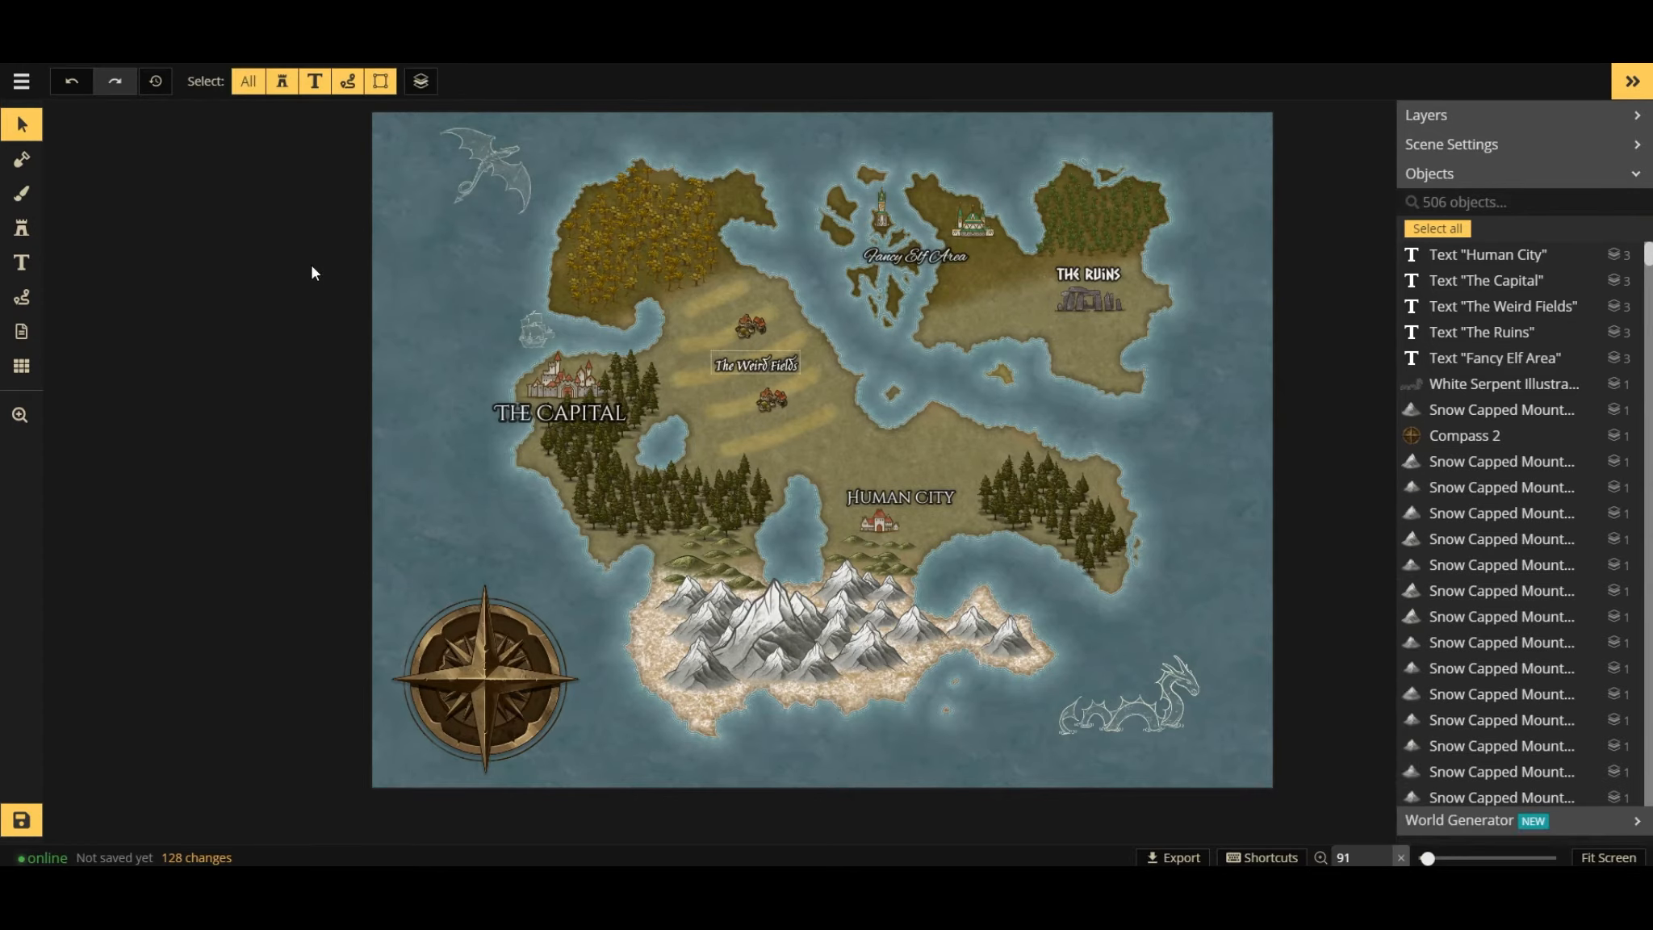
Draw a curved path from the elven city to the ruins, give it the solid line style and deselect it.
left_click(22, 298)
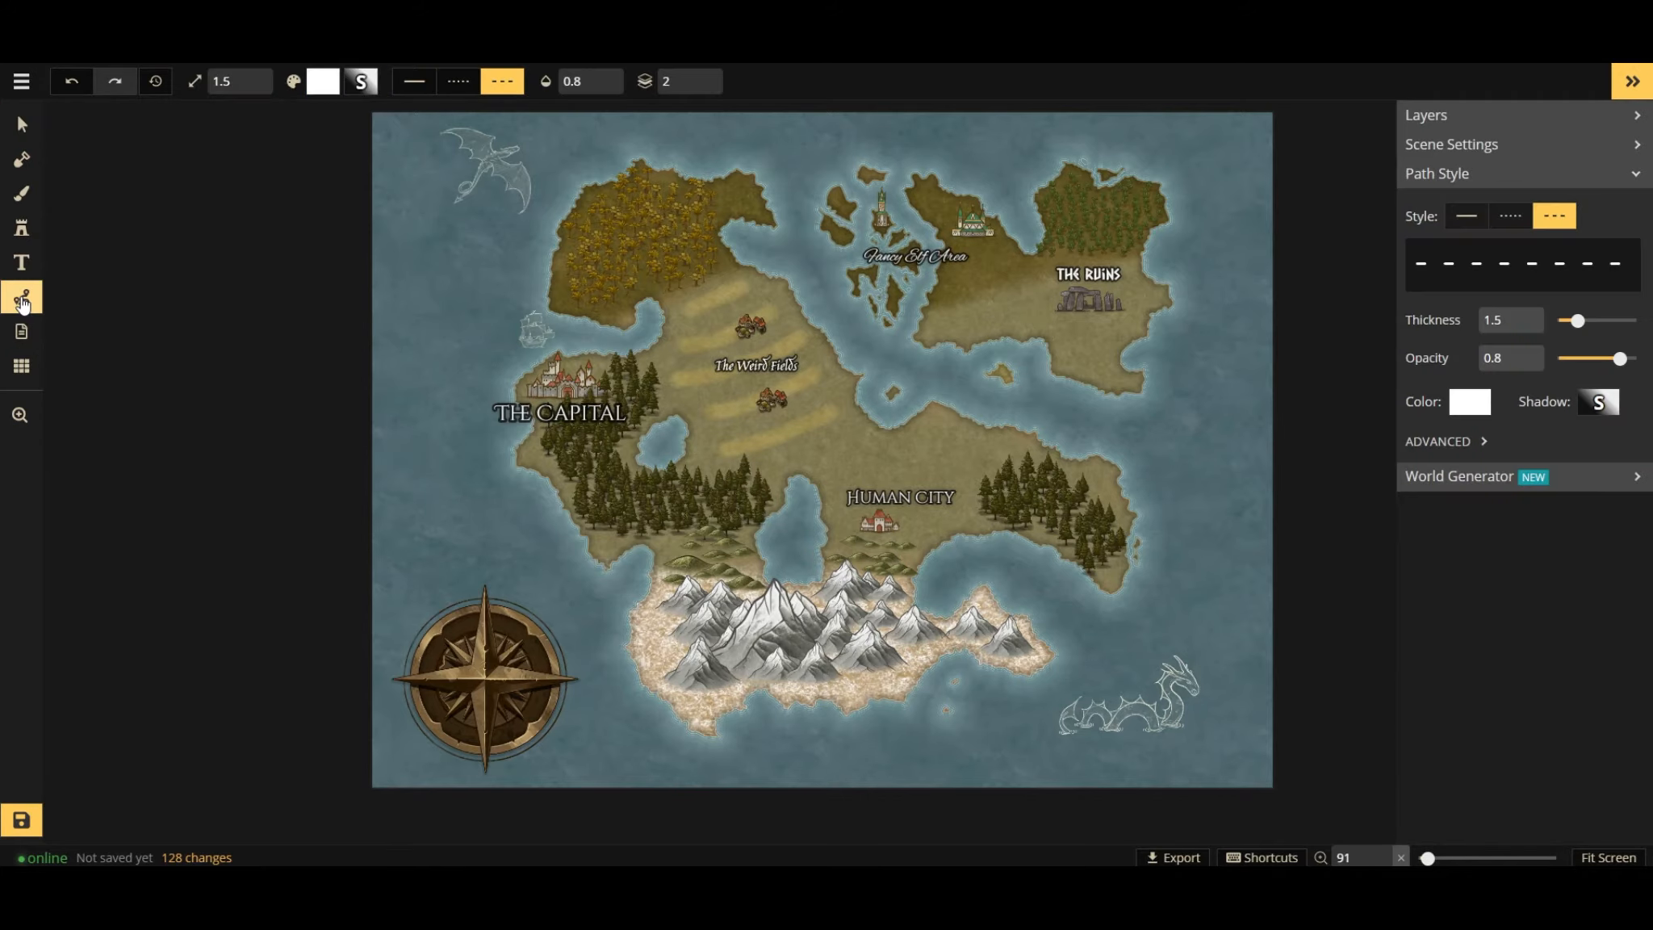
left_click(458, 82)
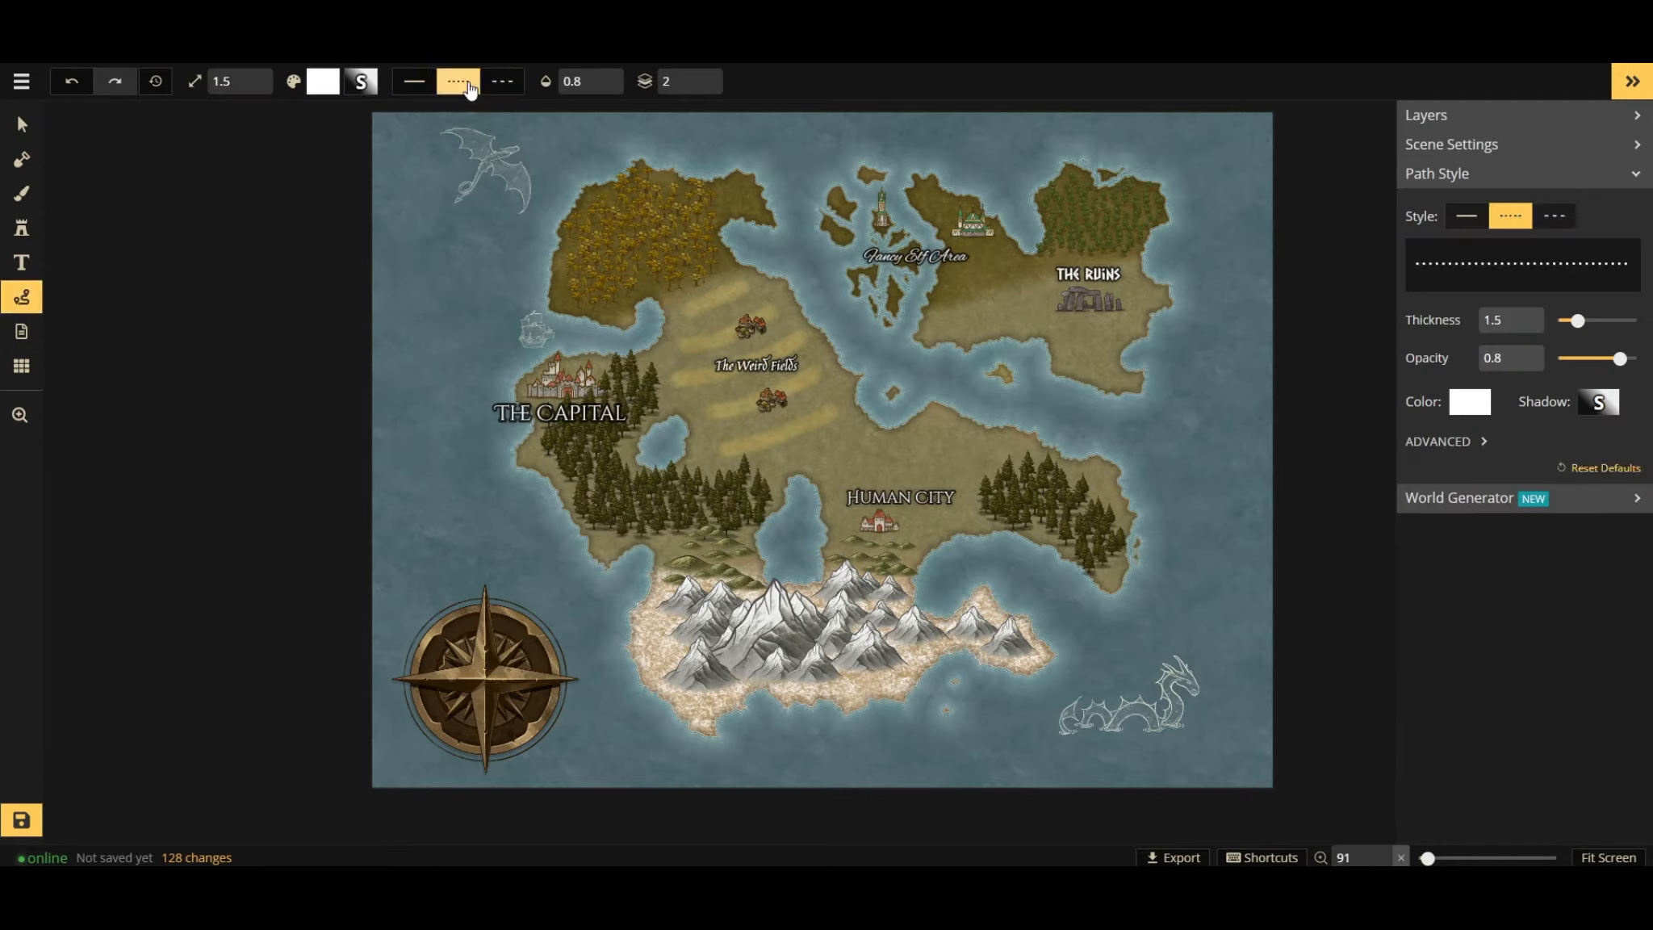
left_click(503, 83)
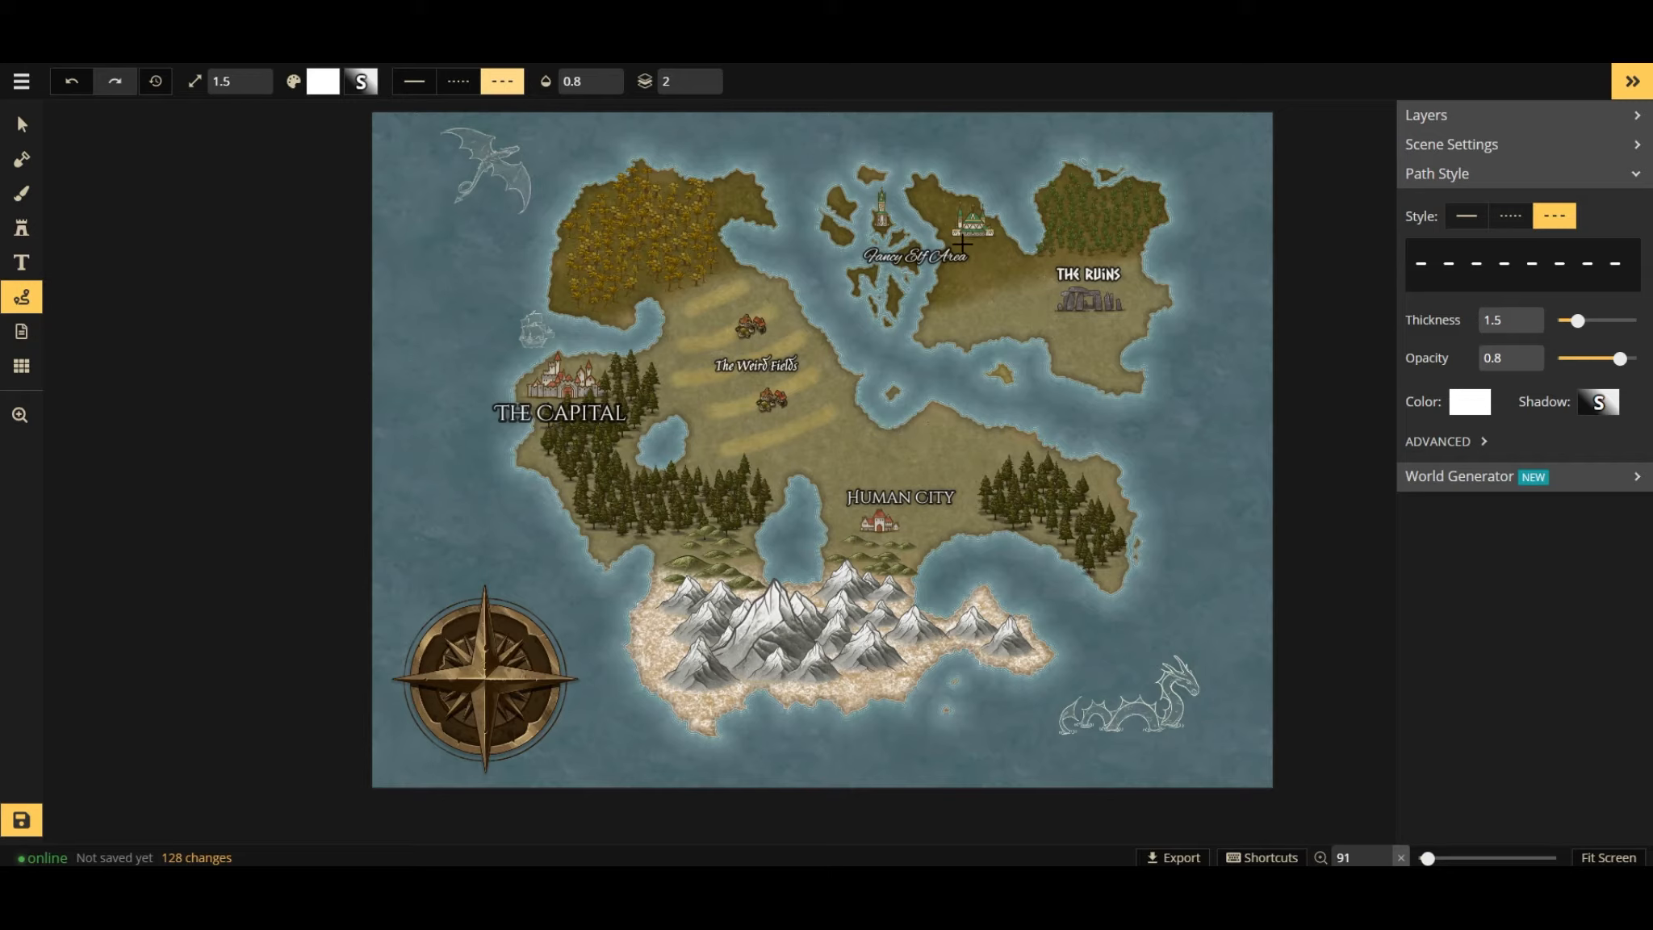
left_click(1000, 278)
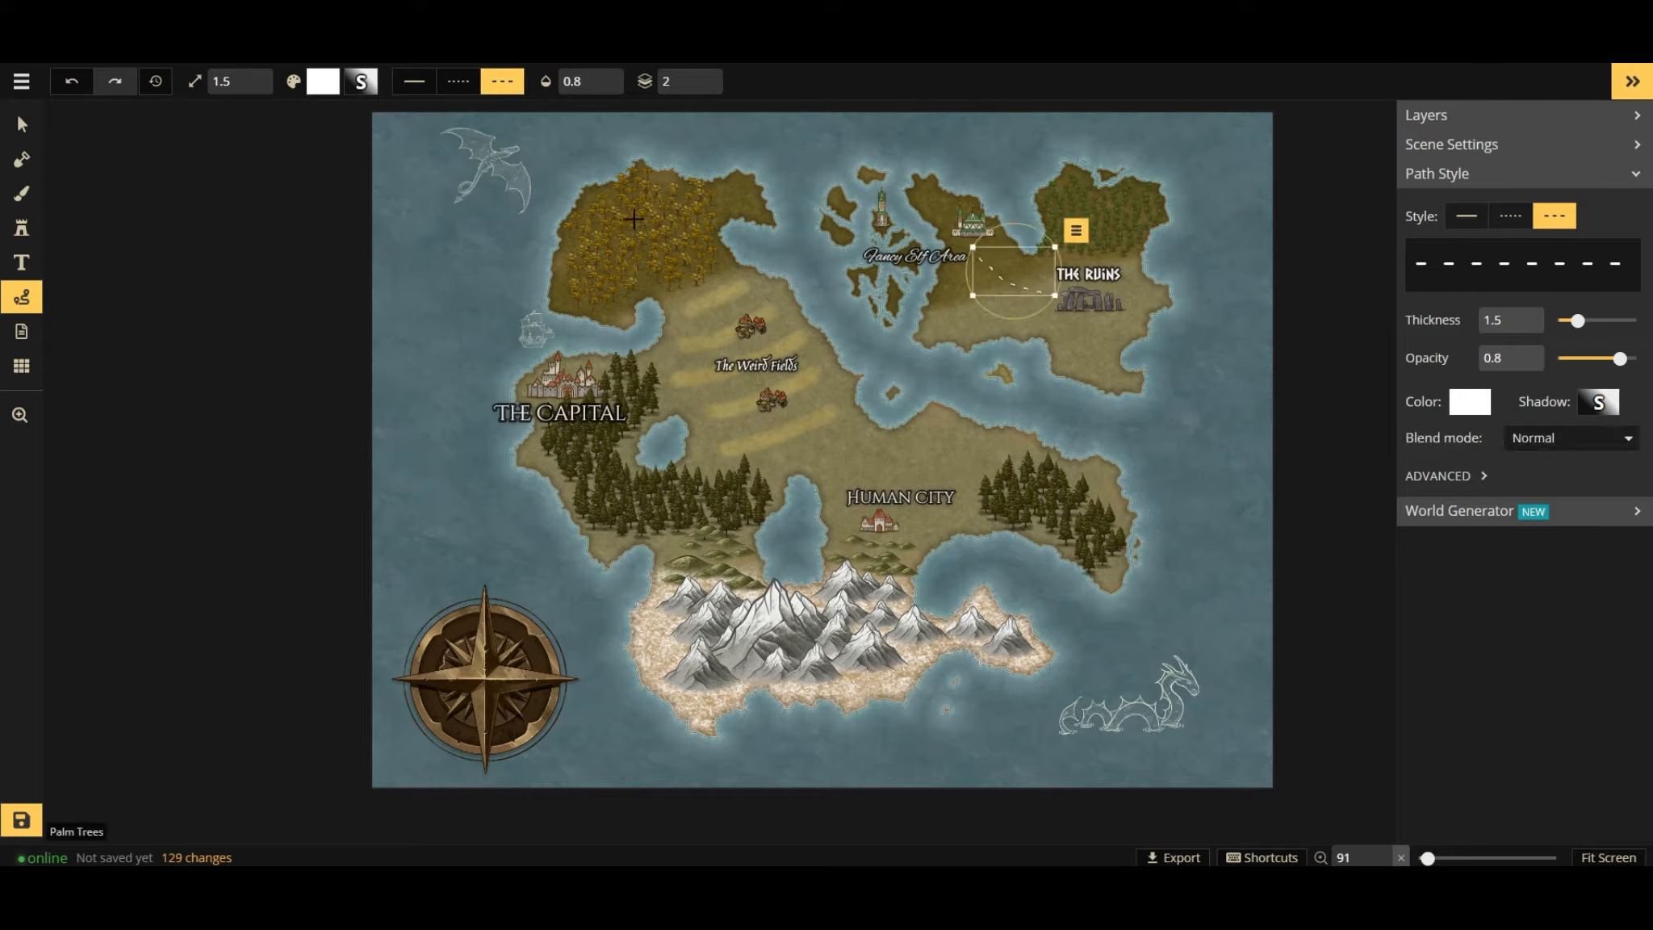
left_click(416, 82)
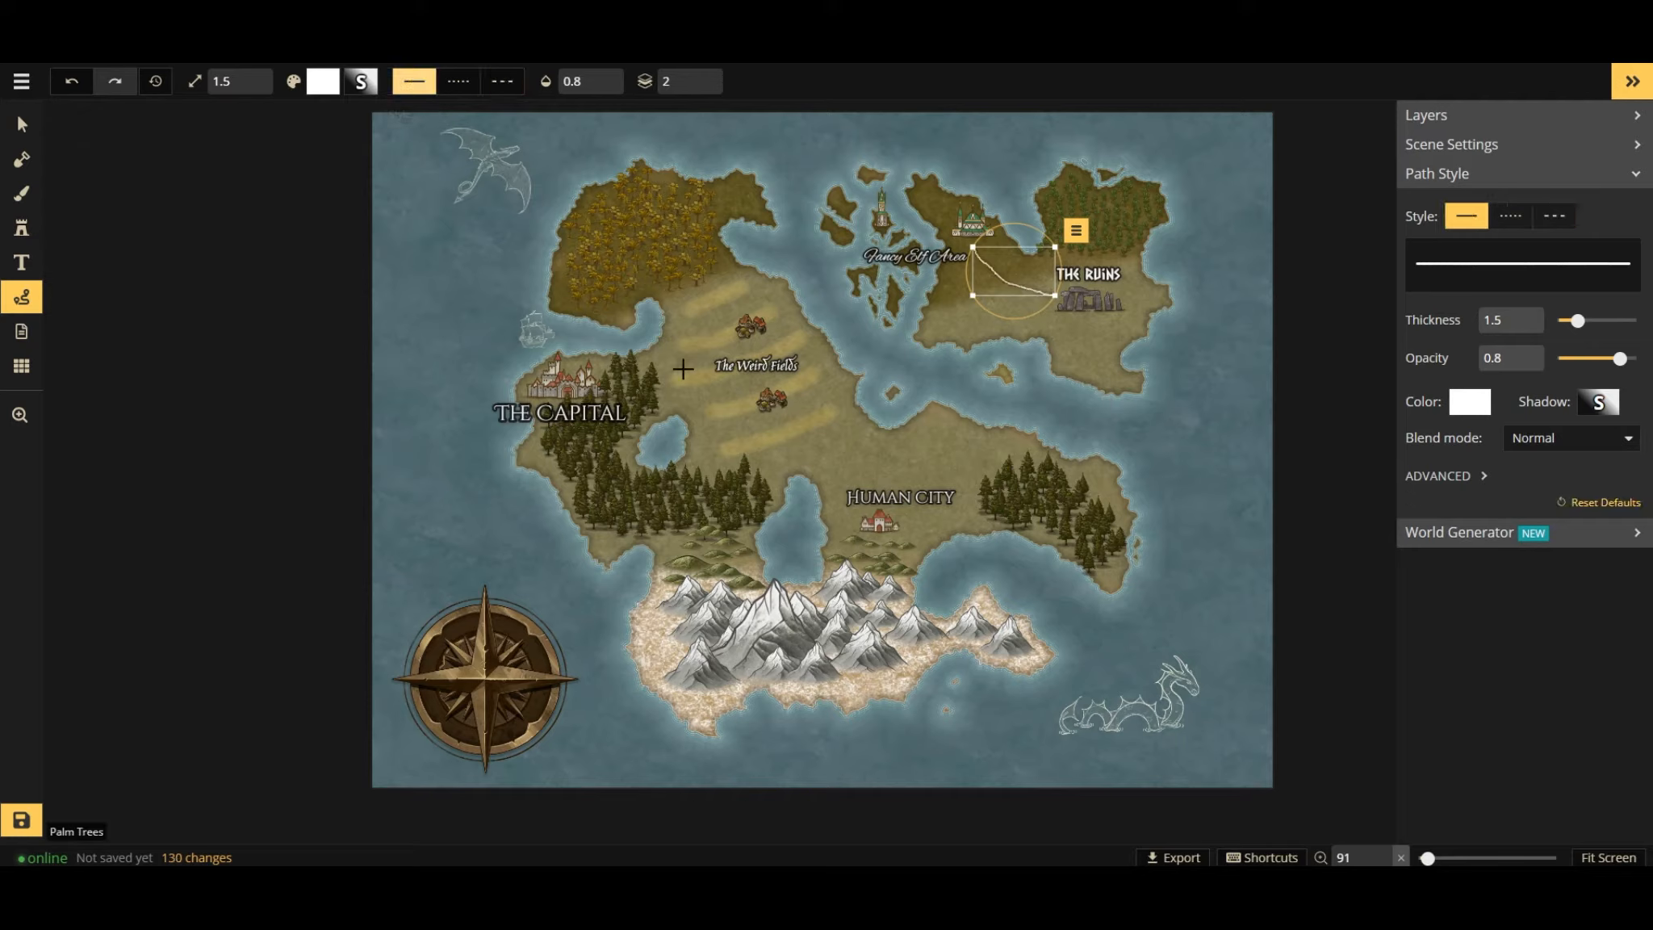
key("Escape")
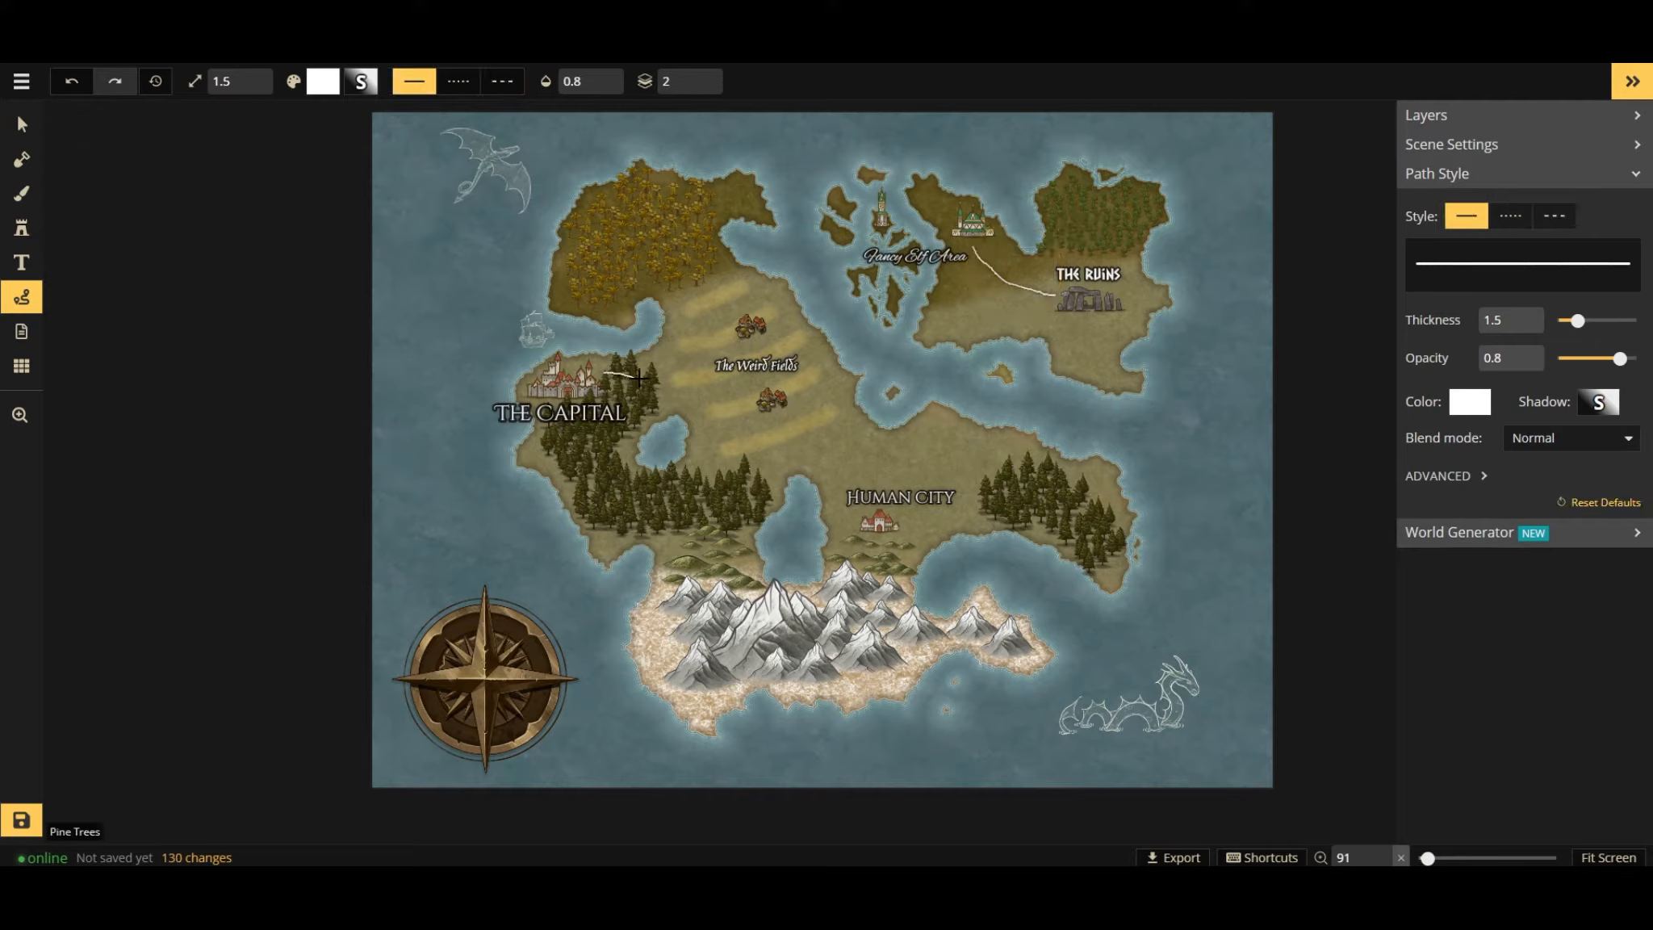
Draw a solid path from The Capital to the northern farm stamp and a branch off it to the southern farm stamp.
left_click(705, 372)
double_click(740, 342)
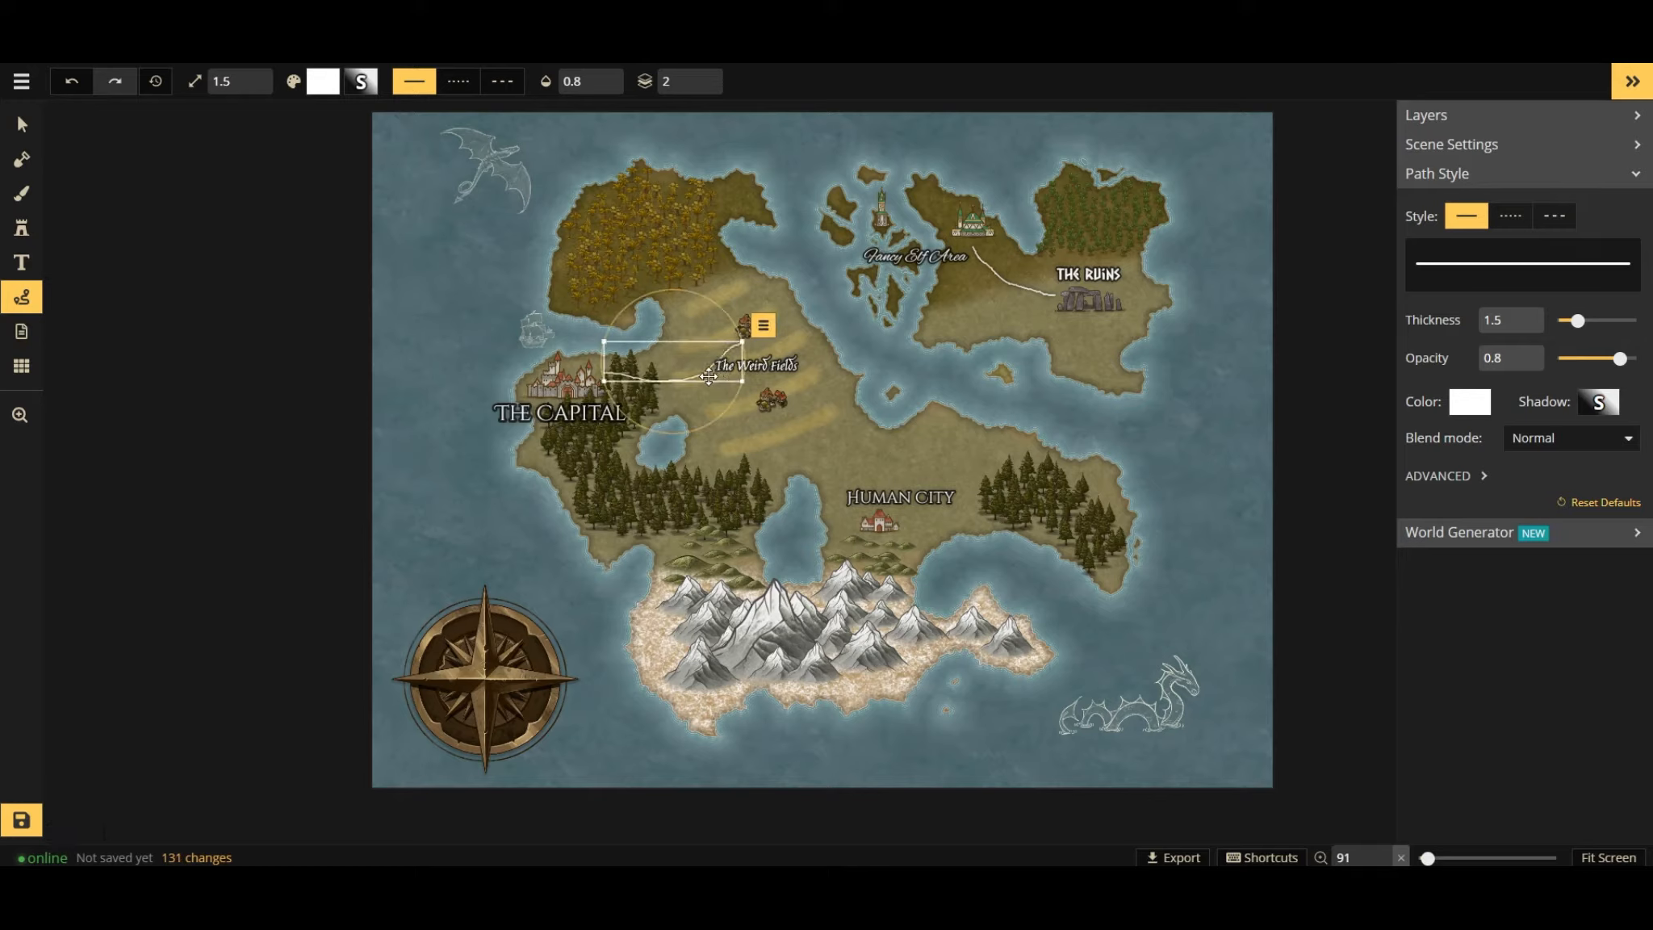
left_click(413, 87)
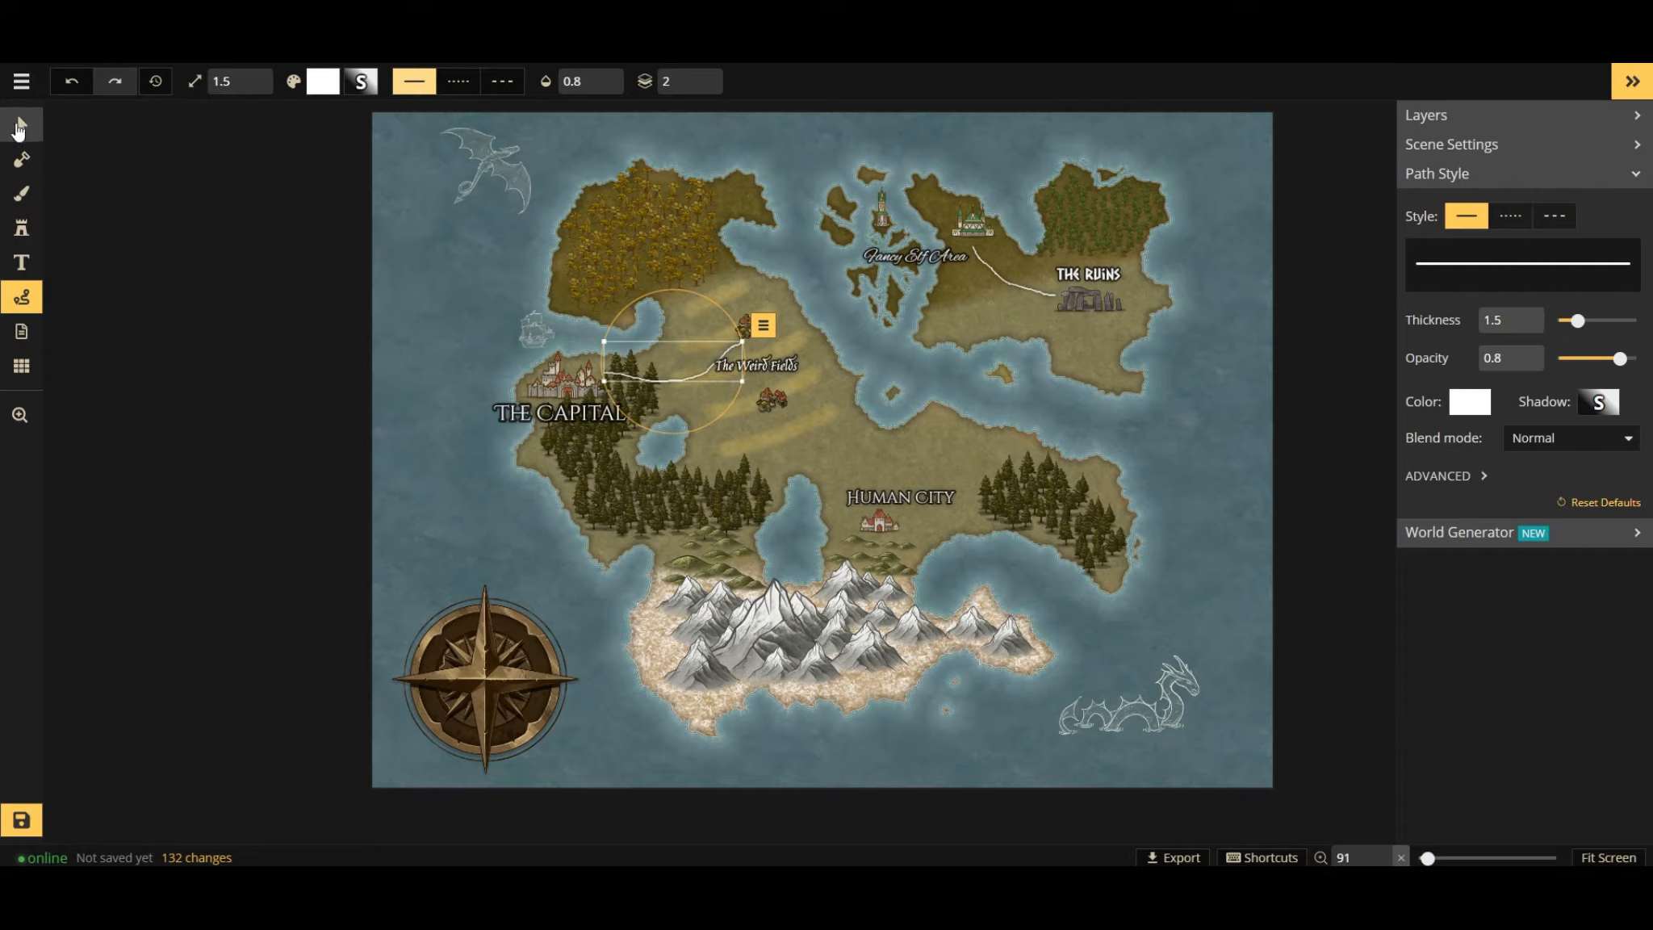
left_click(22, 124)
left_click(726, 436)
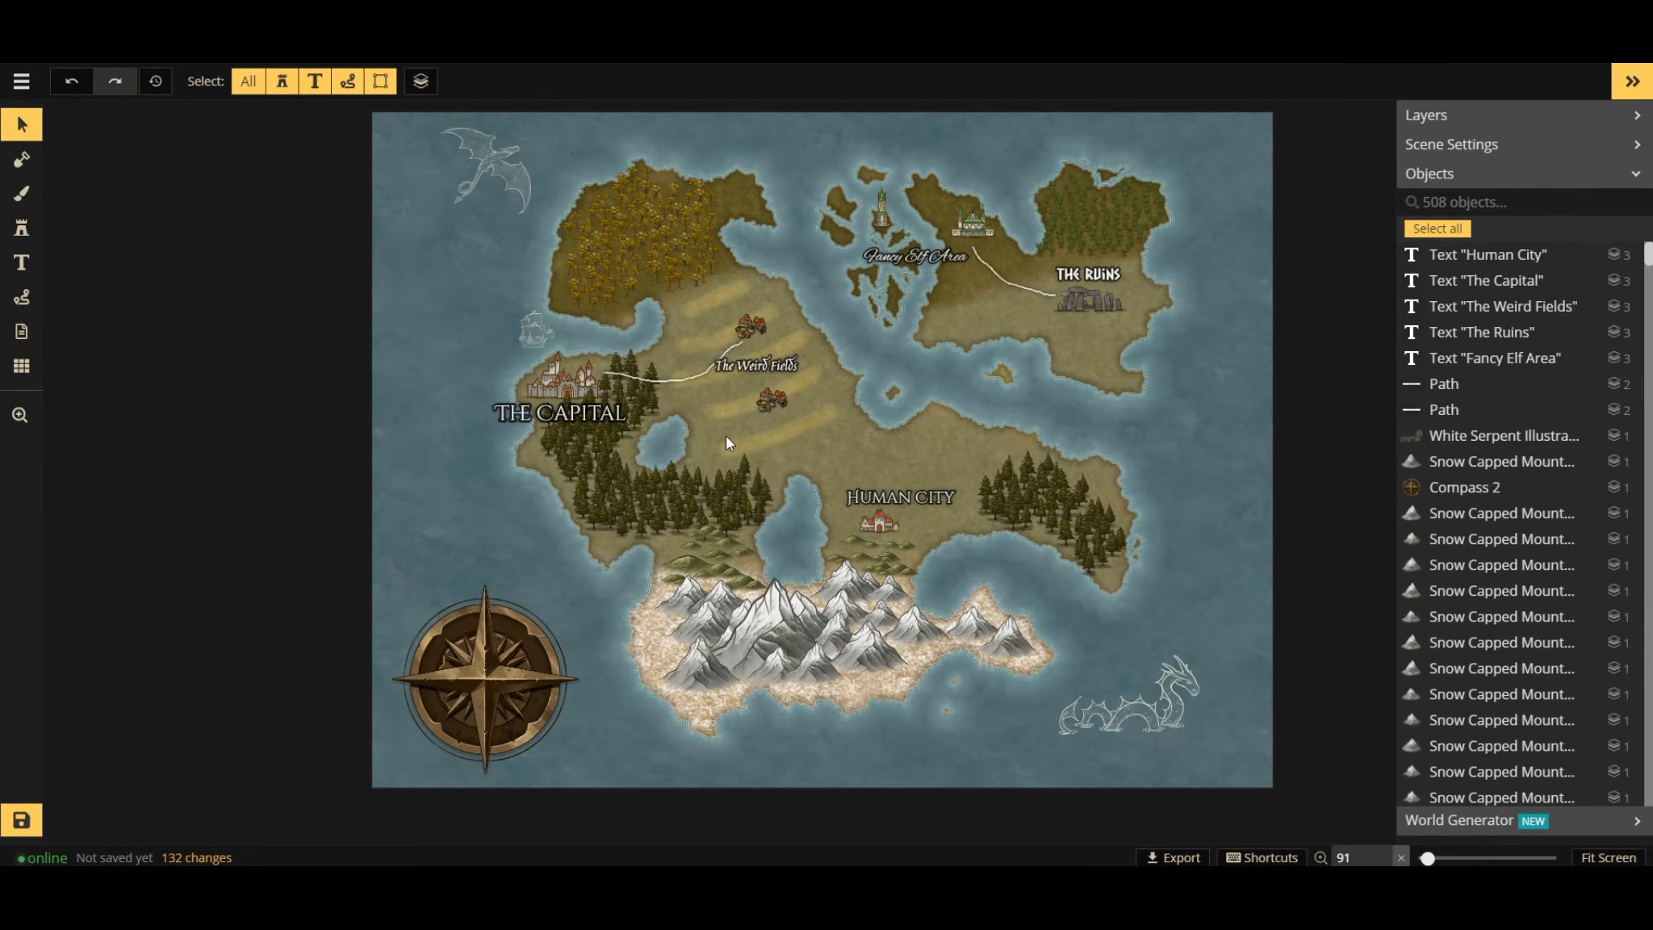
left_click(22, 297)
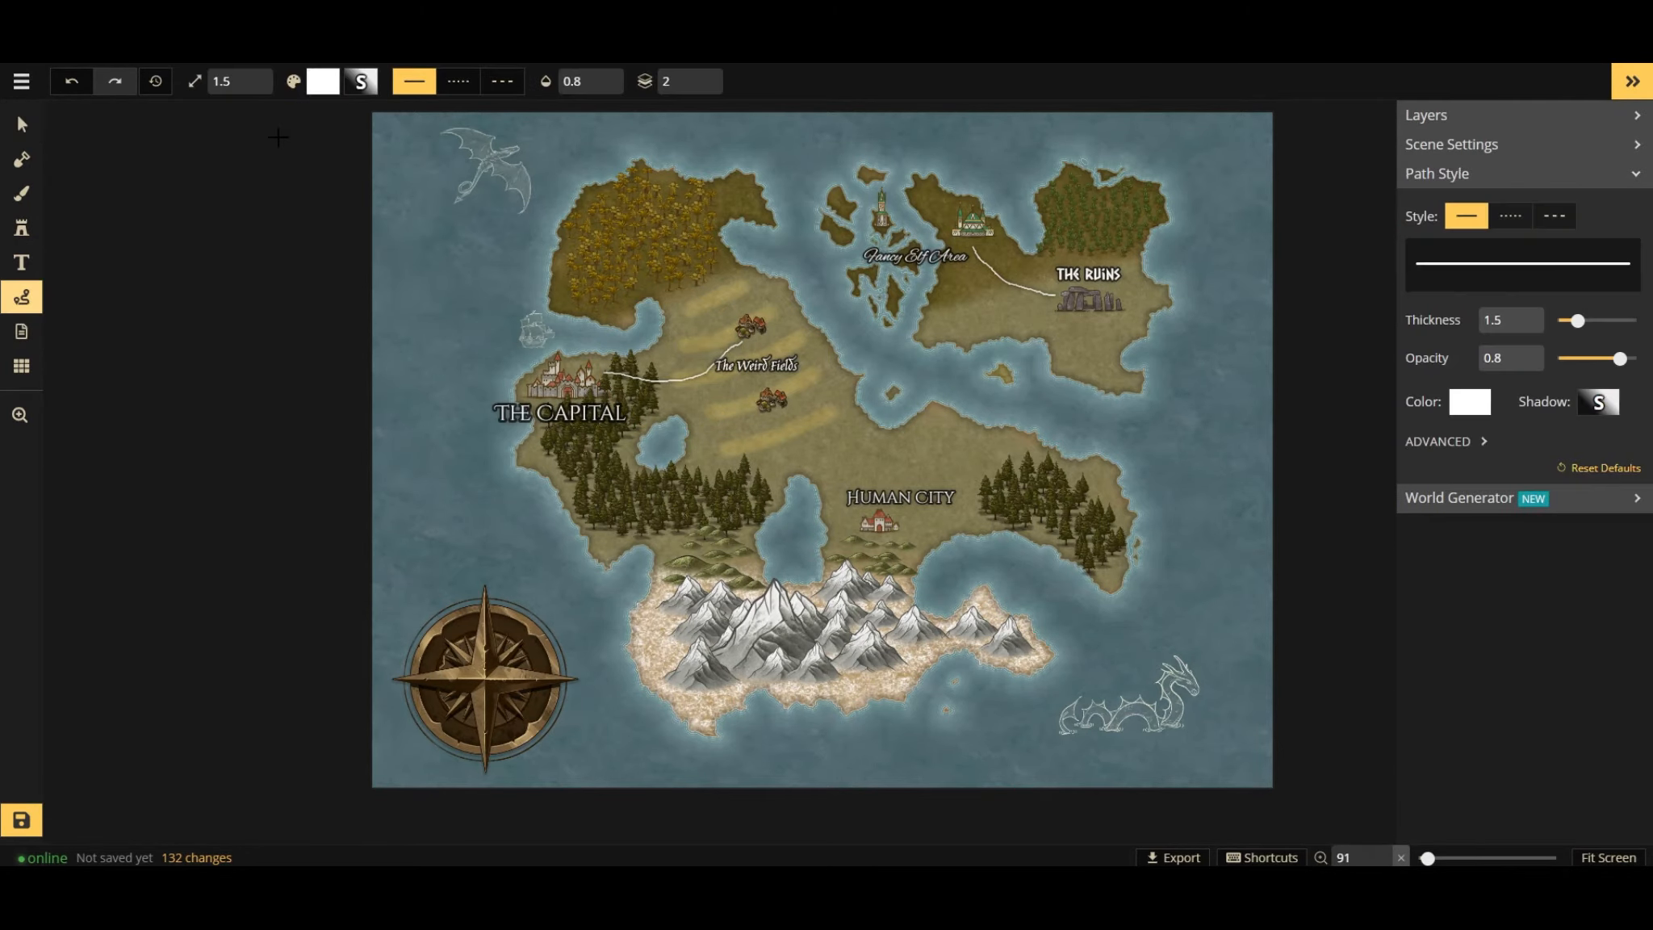
double_click(749, 396)
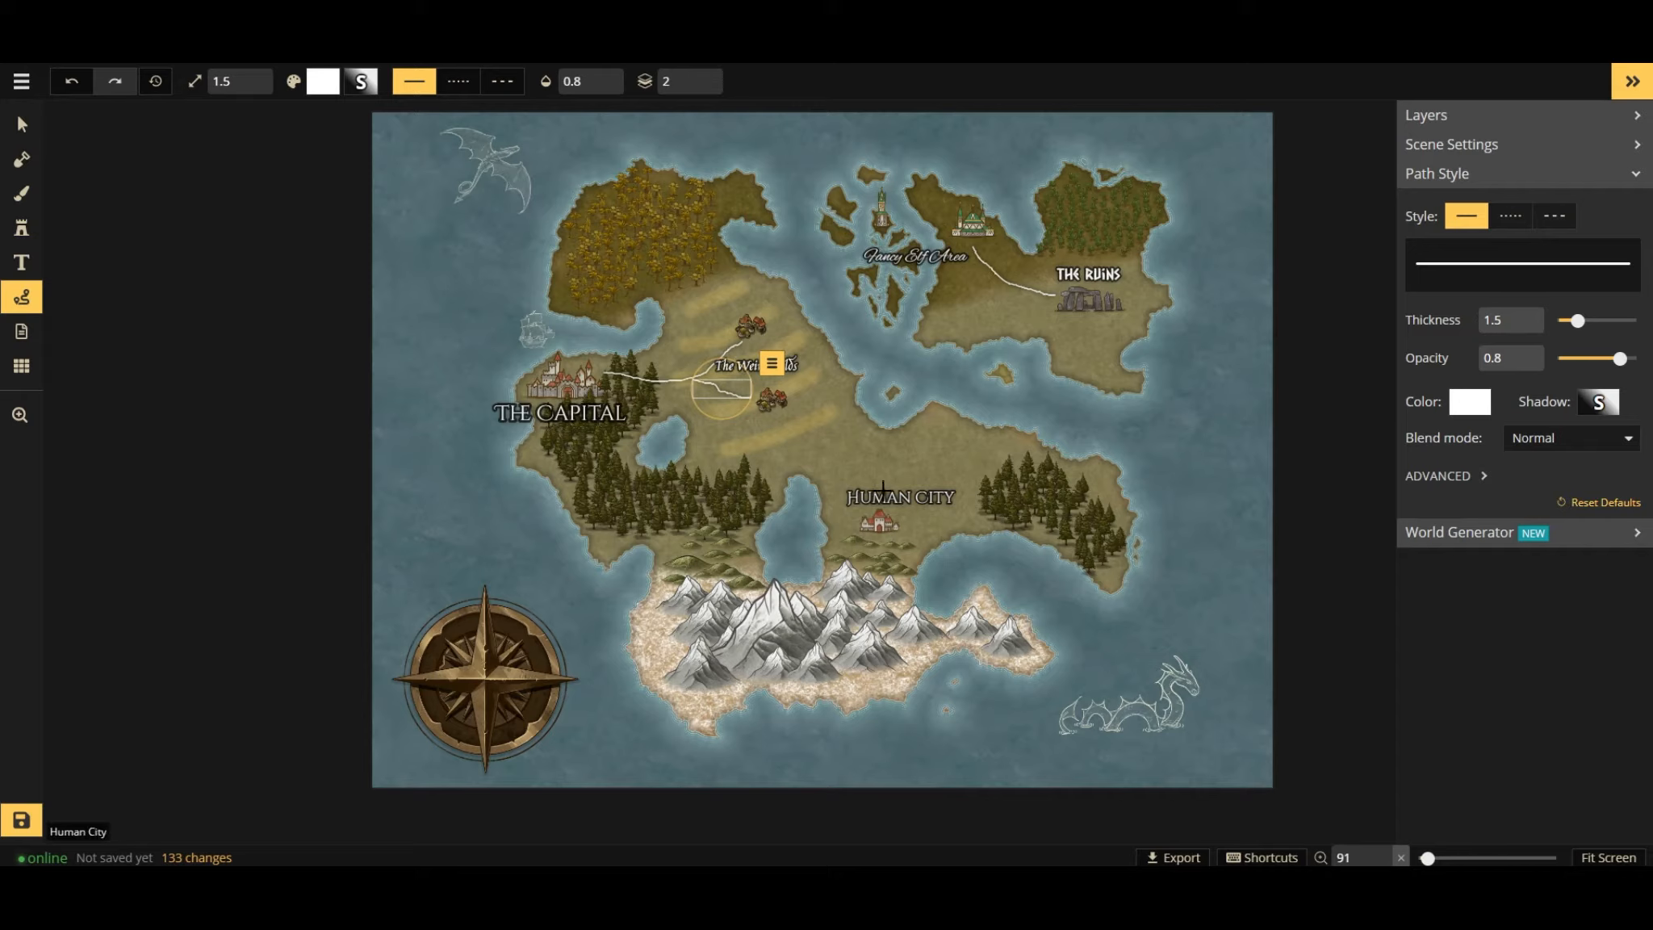
Draw a curved path from Human City northwest to the southern farm stamp and give it the dotted line style.
left_click(868, 510)
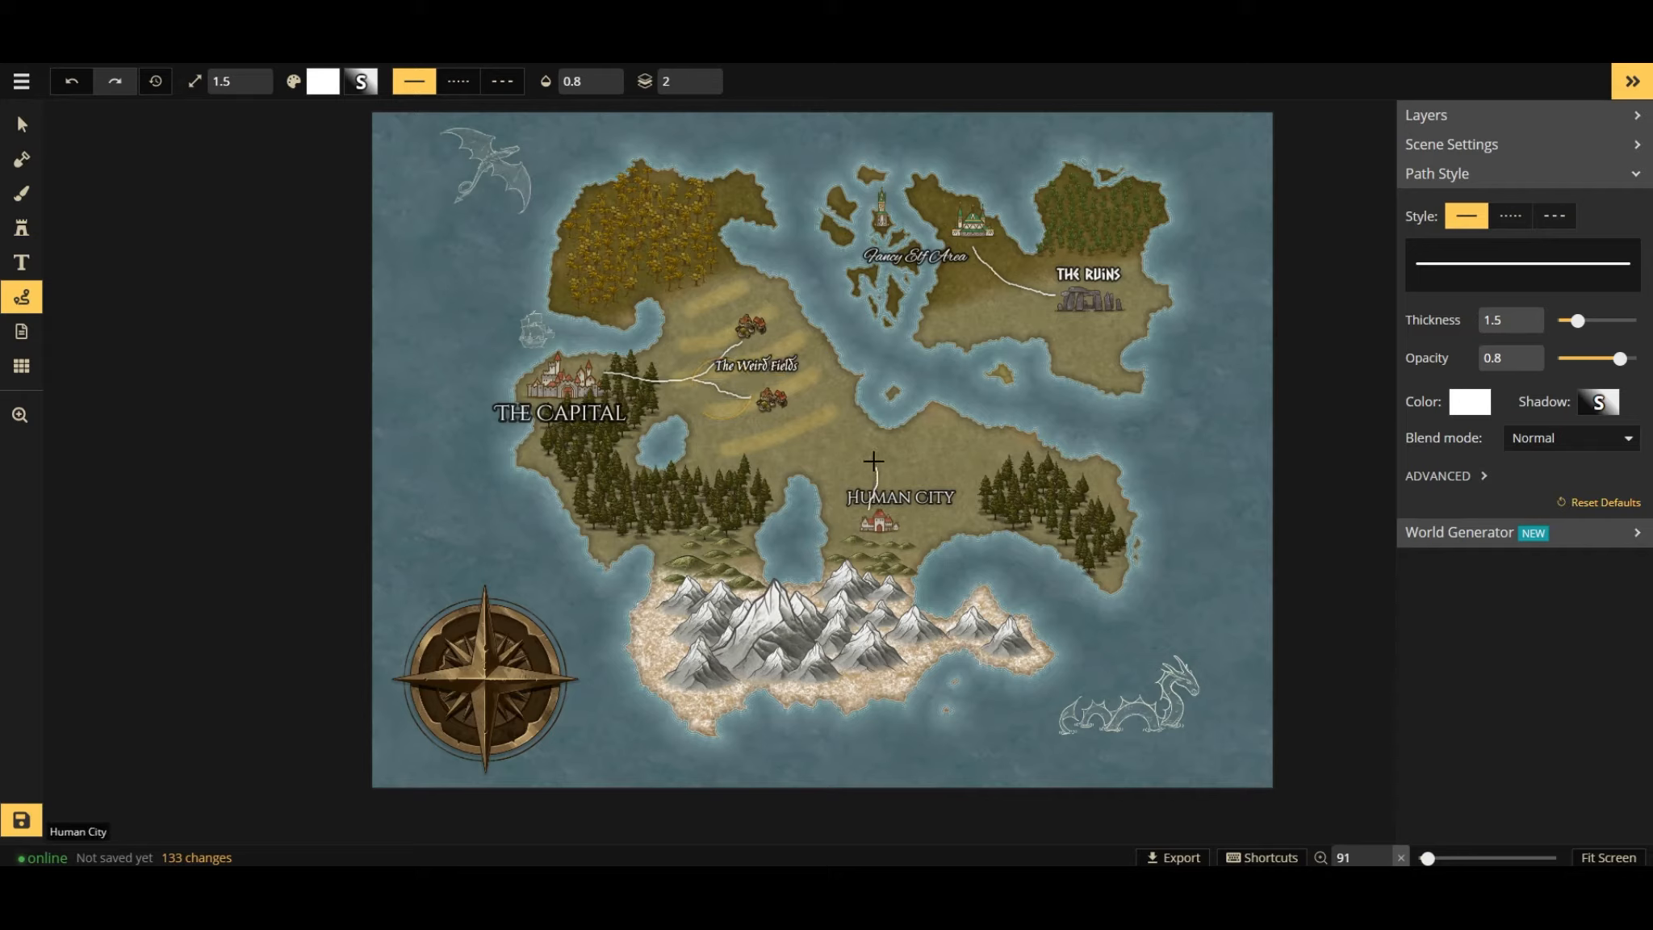
double_click(784, 407)
left_click(471, 87)
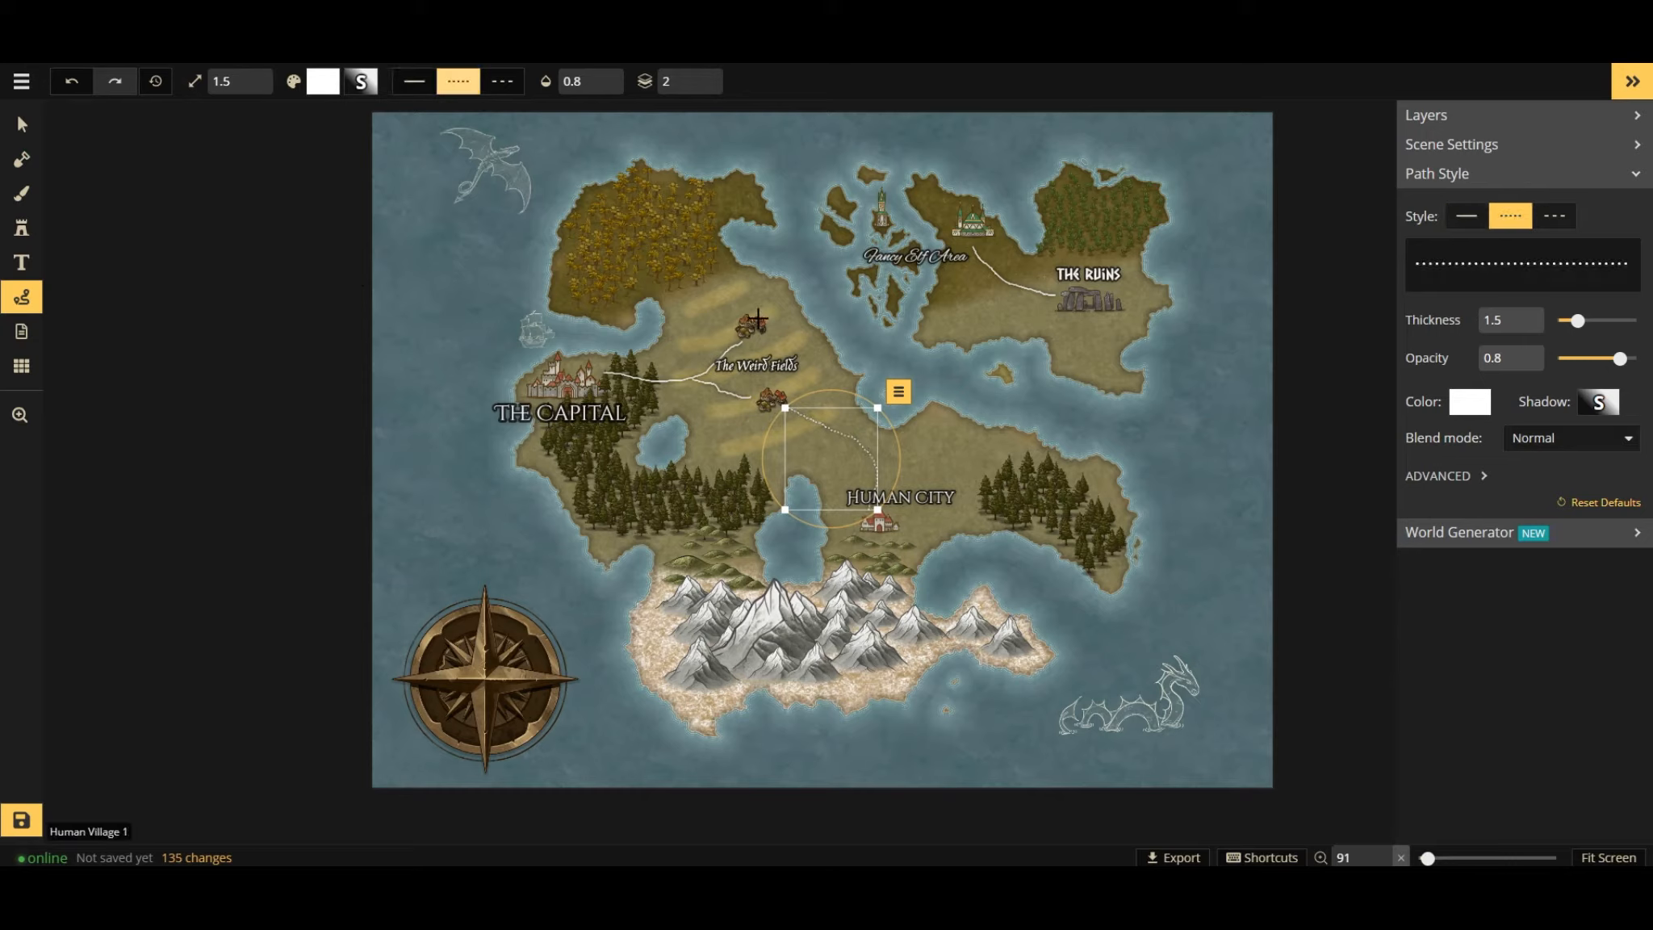
Deselect the path to Human City and draw a short dotted path from the northern farm stamp northeast to the coast.
key("Escape")
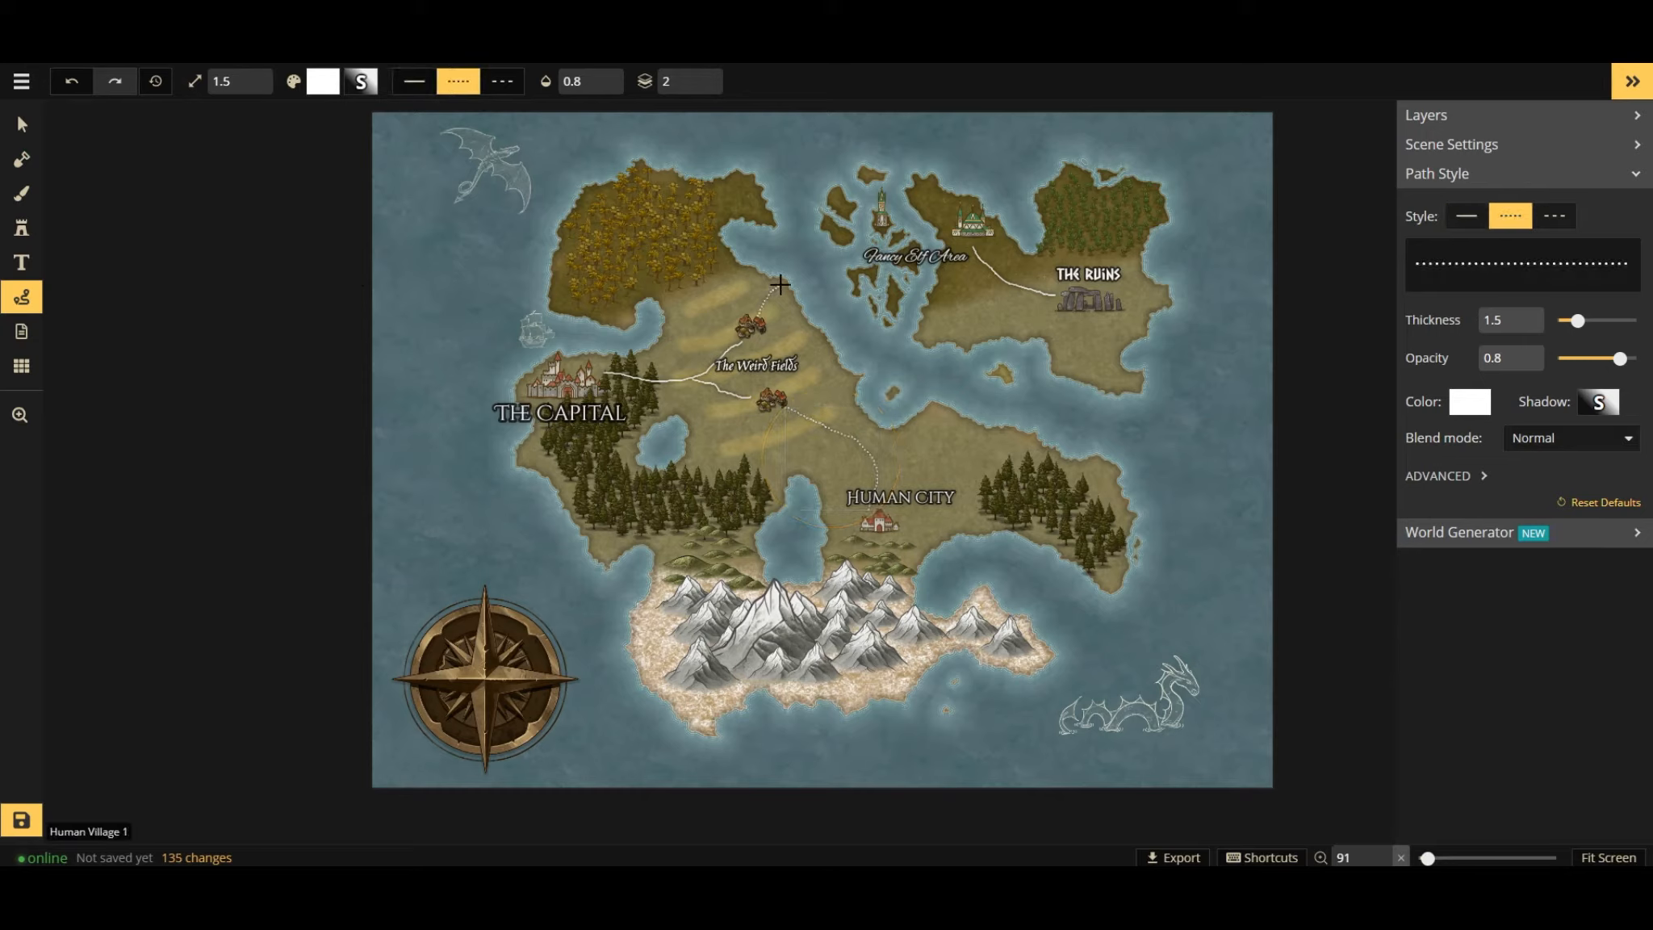
left_click(780, 284)
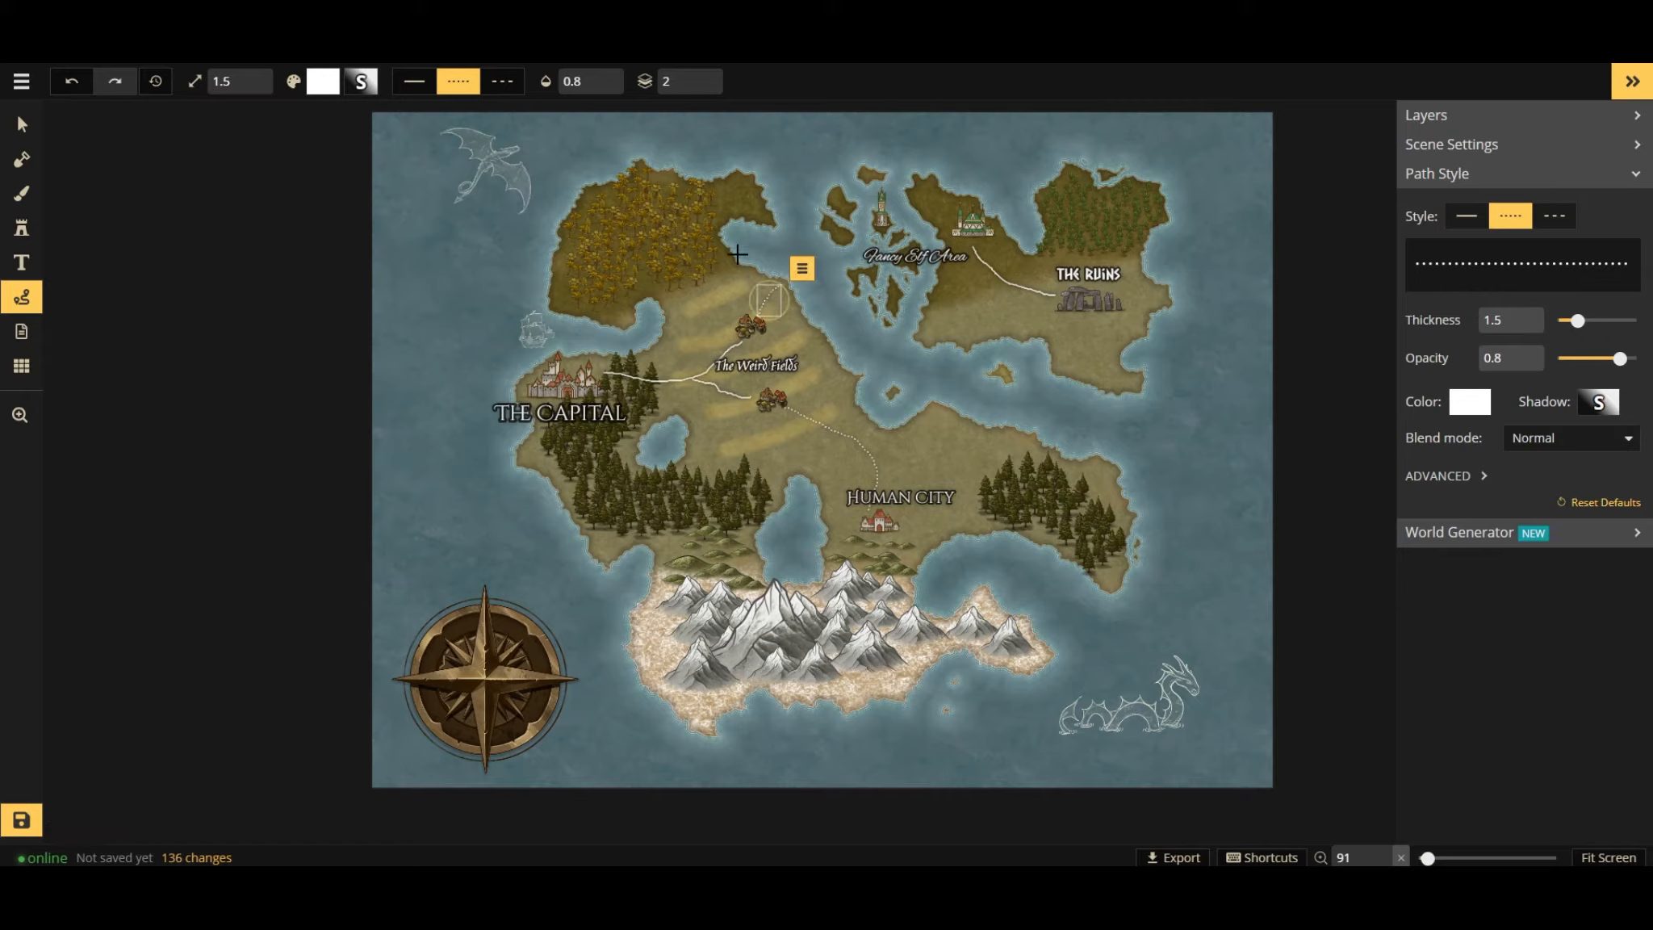
Pick the Ship 2 stamp from the Fantasy World stamps in the catalog.
left_click(21, 263)
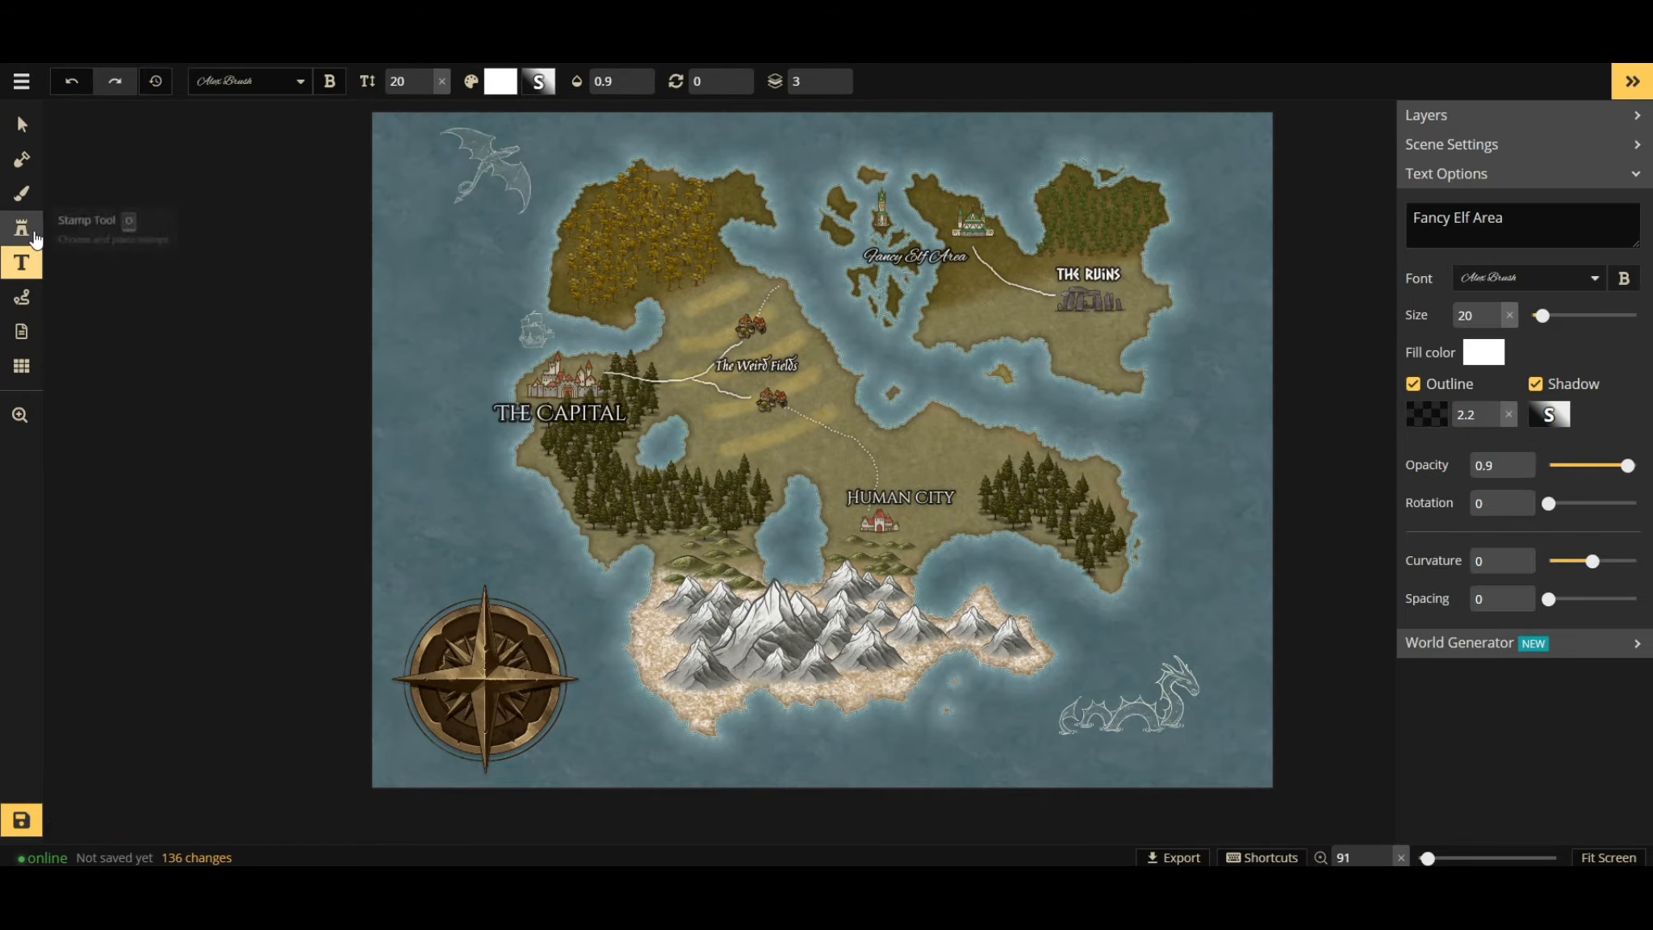
left_click(21, 227)
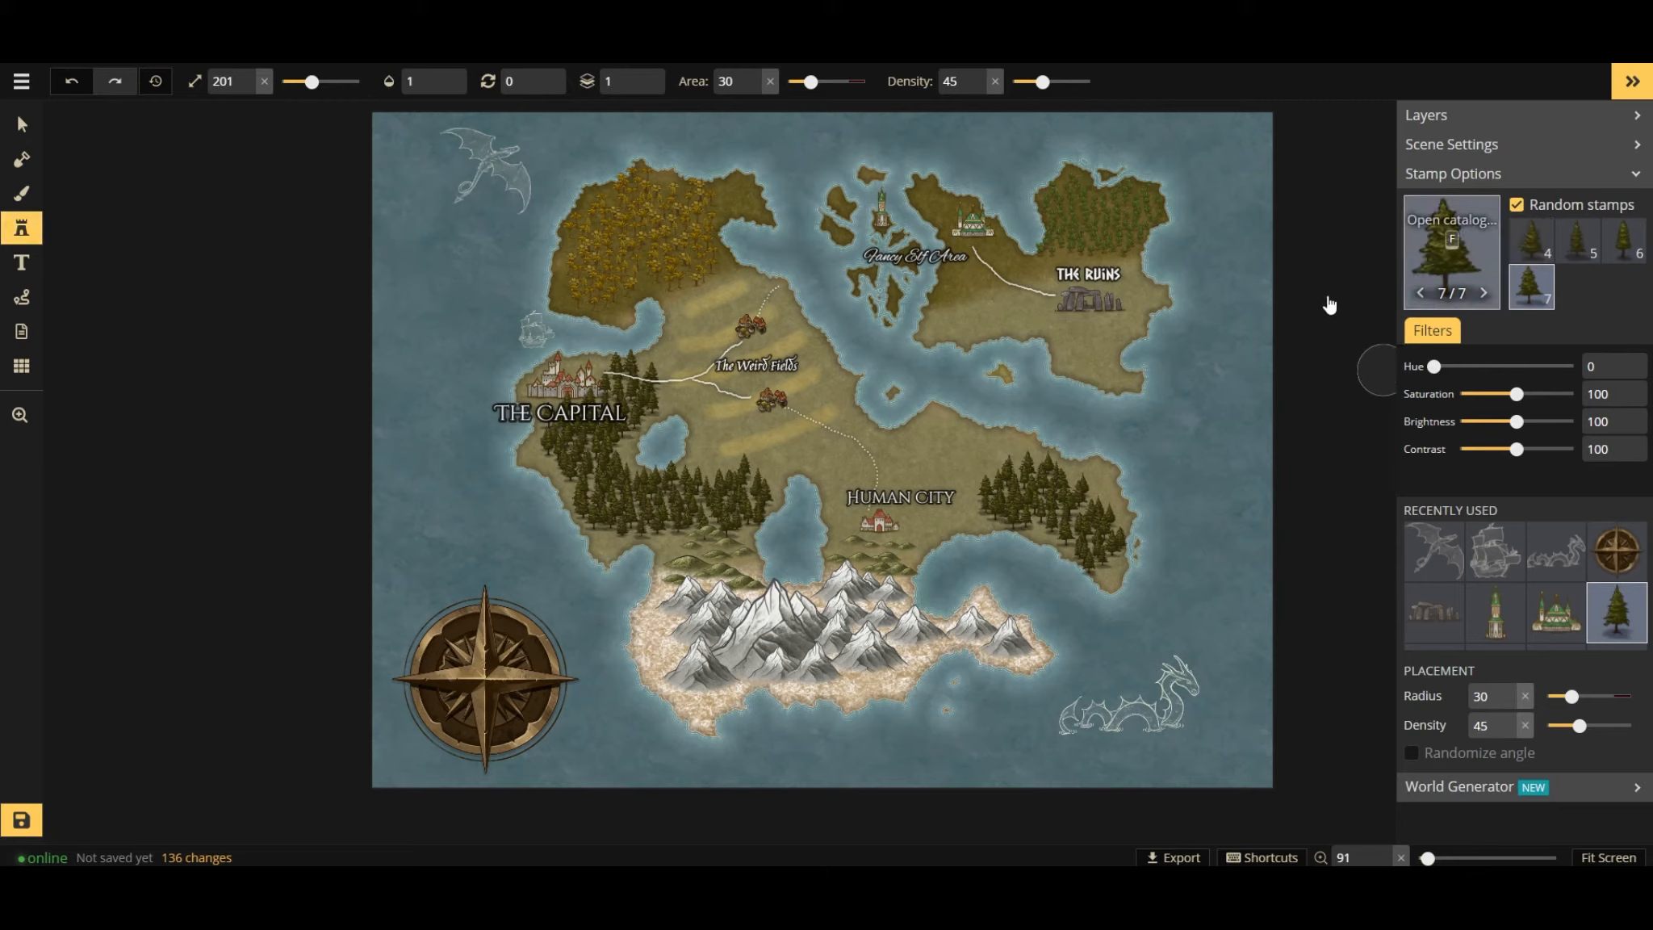
left_click(1451, 242)
scroll(1000, 468, "down", 2)
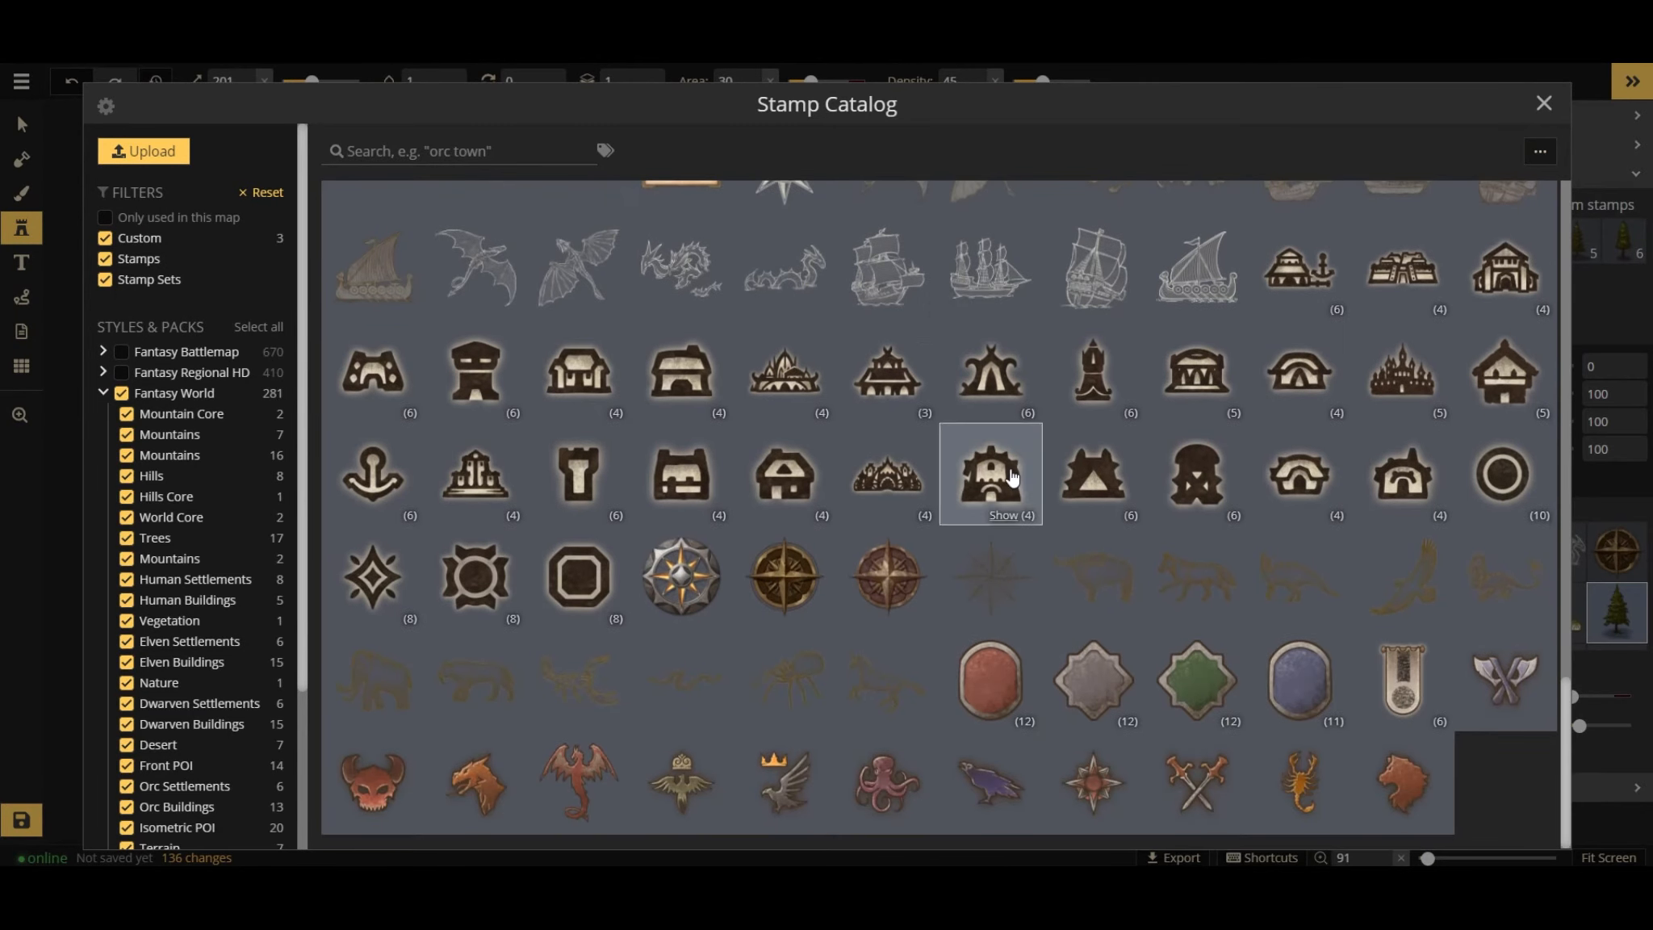
scroll(961, 557, "up", 9)
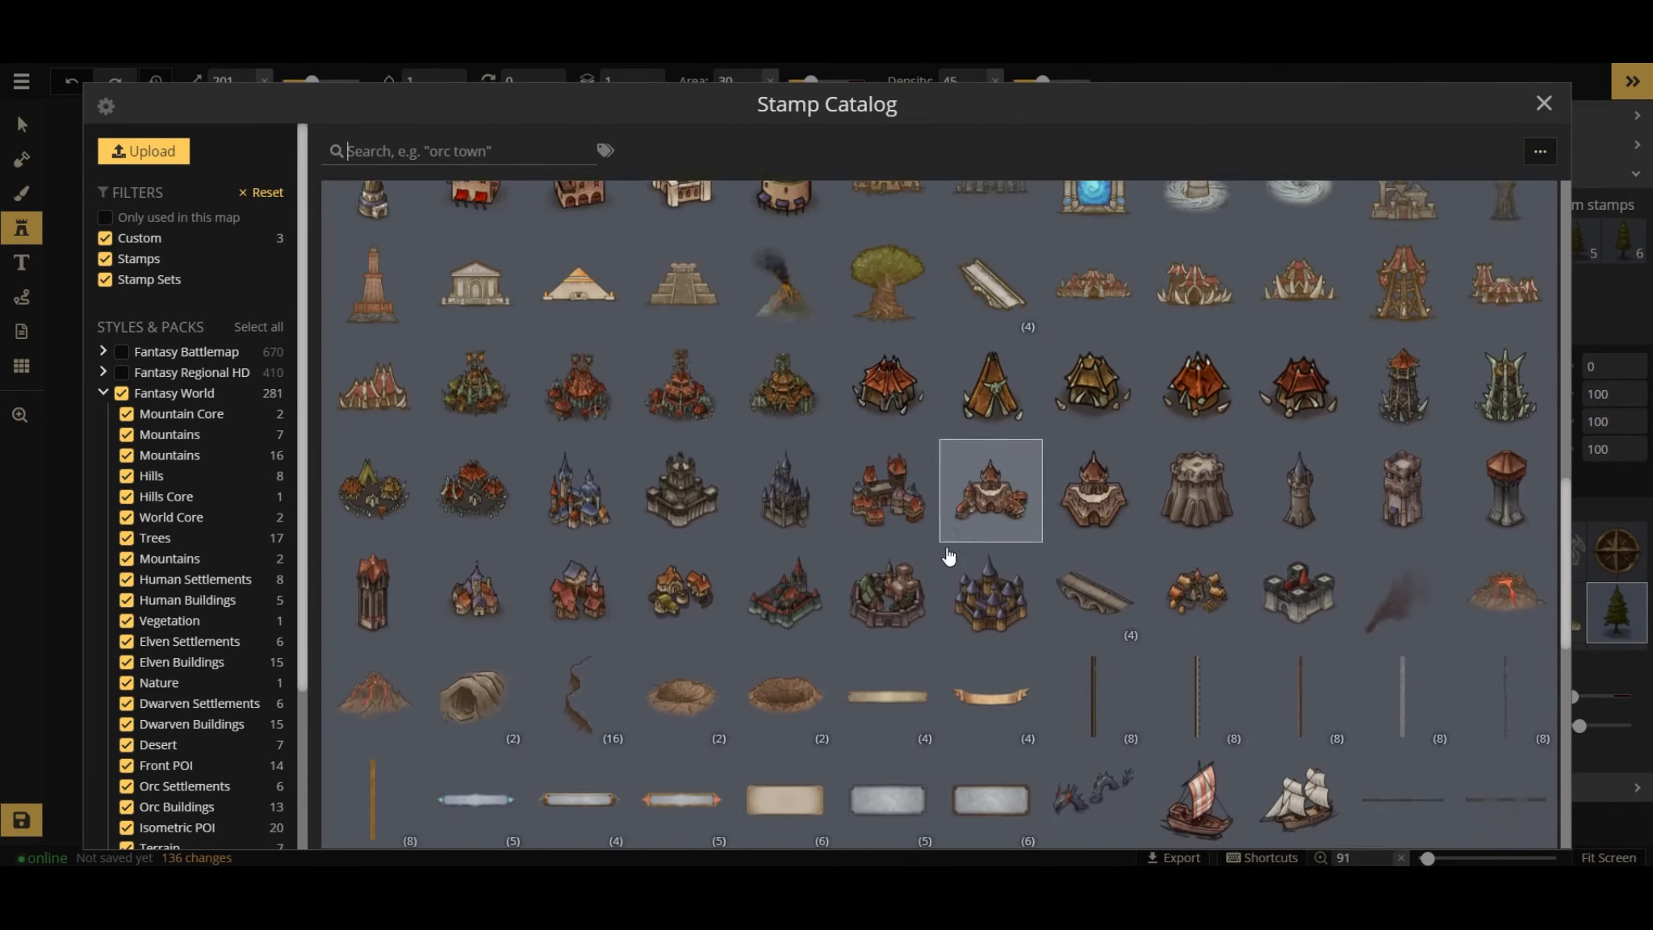
scroll(952, 553, "down", 2)
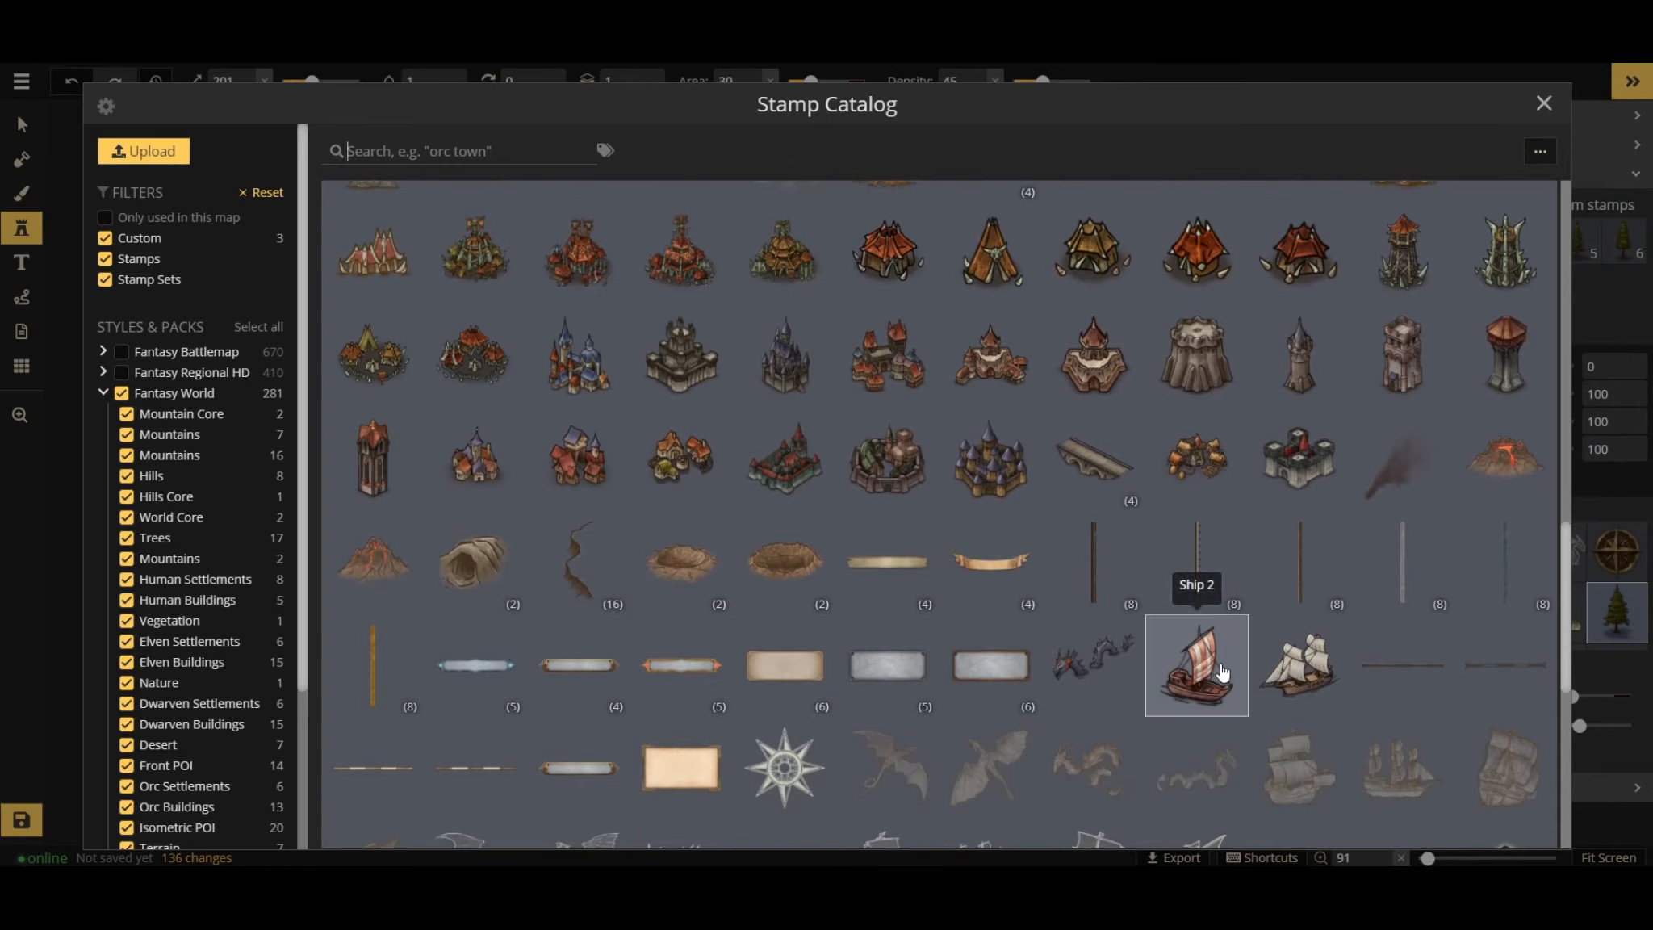
left_click(1195, 661)
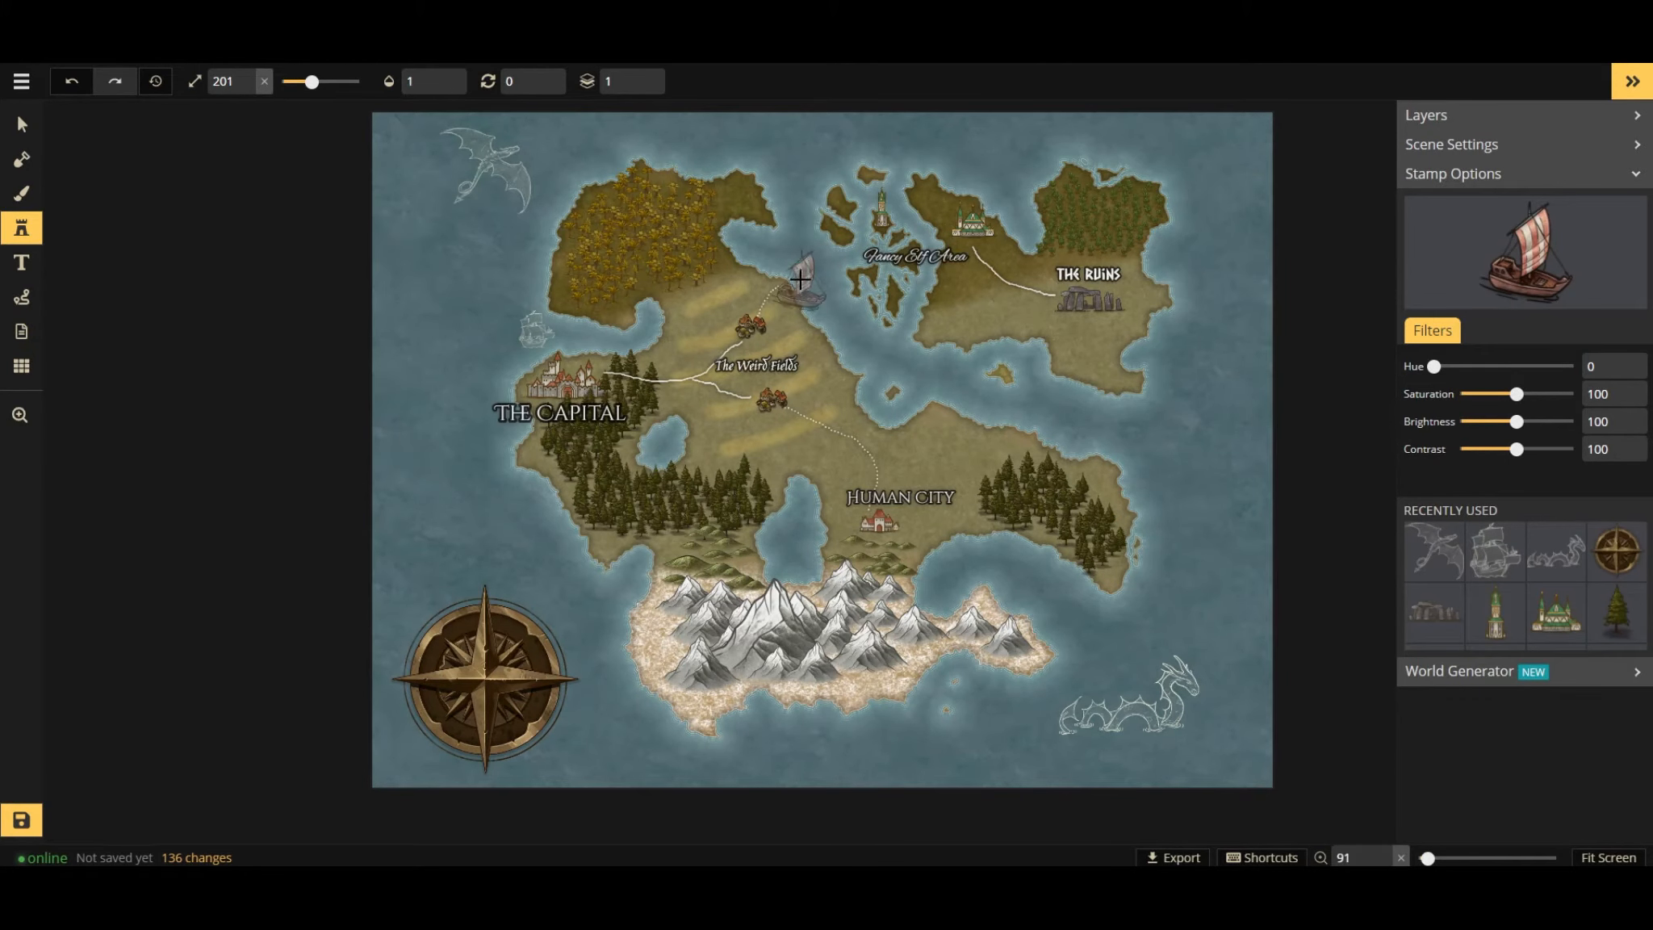
Set the ship stamp's size to 108, place it in the water at the end of the dotted coastal path, and deselect it.
left_click(304, 81)
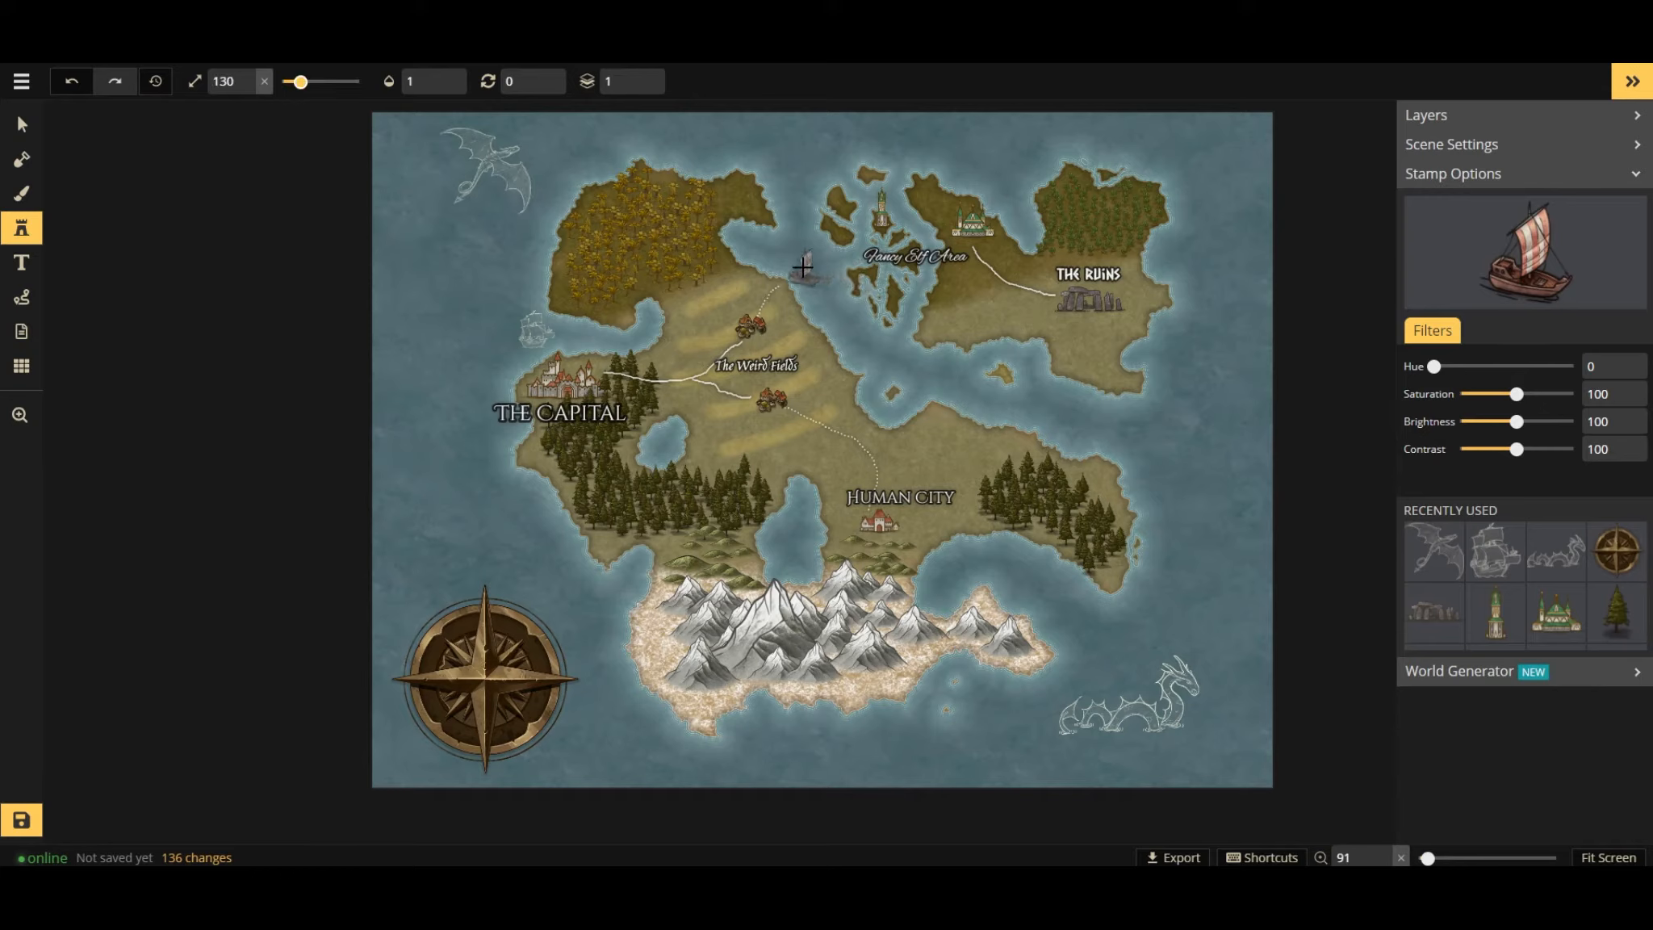
left_click(297, 81)
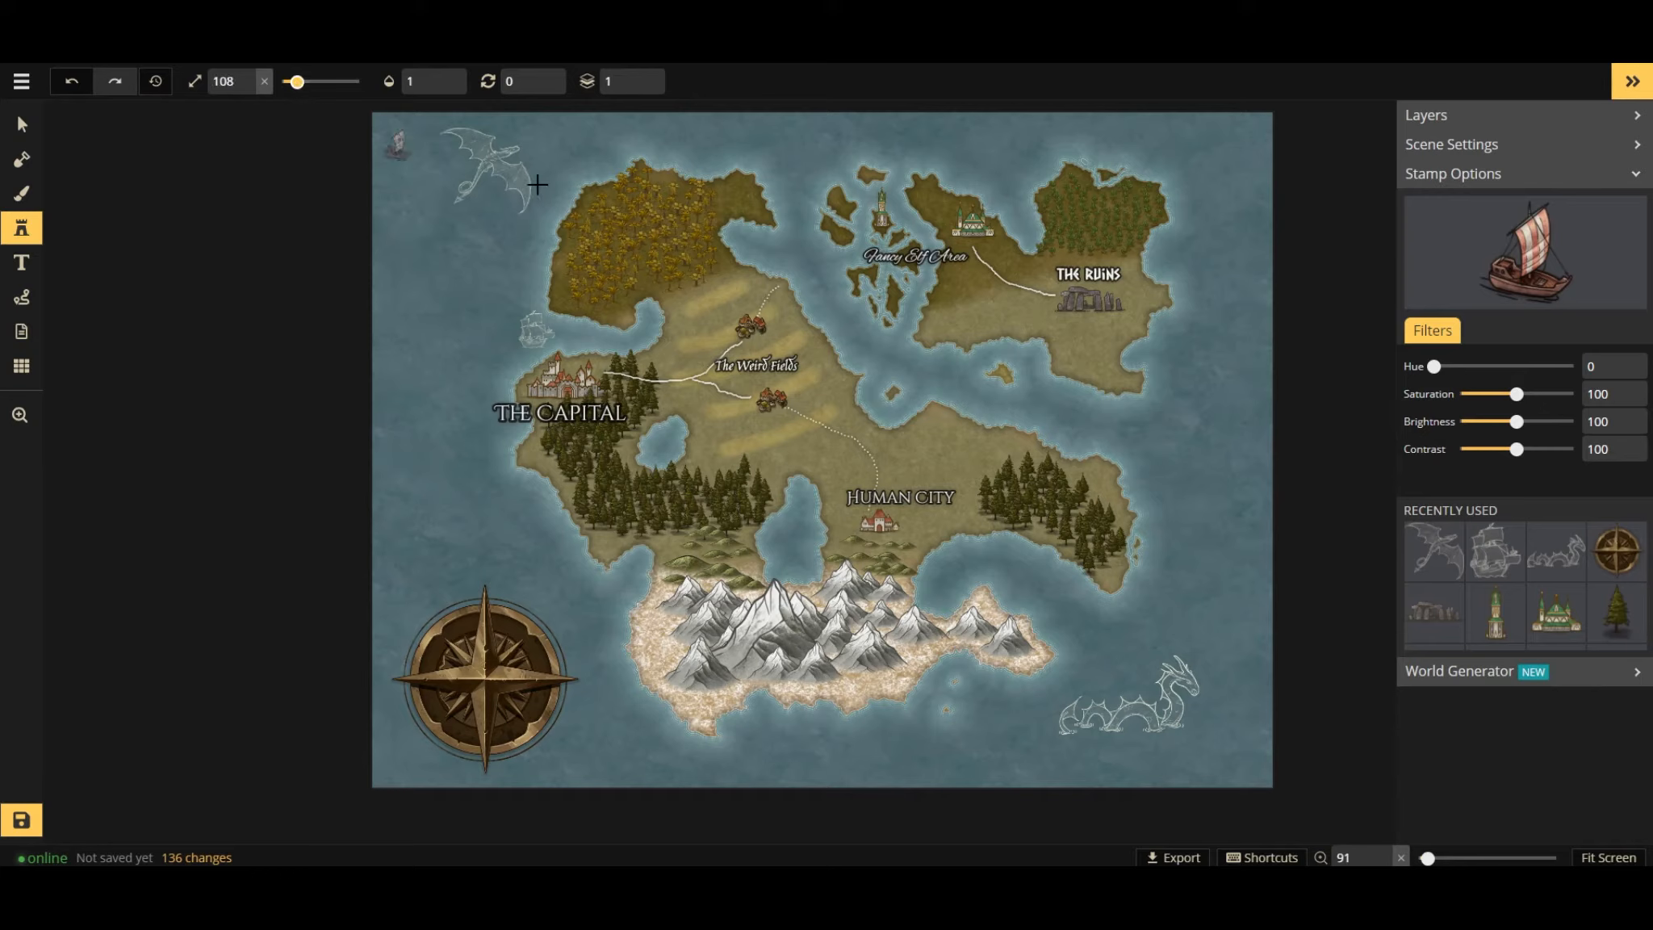
left_click(803, 268)
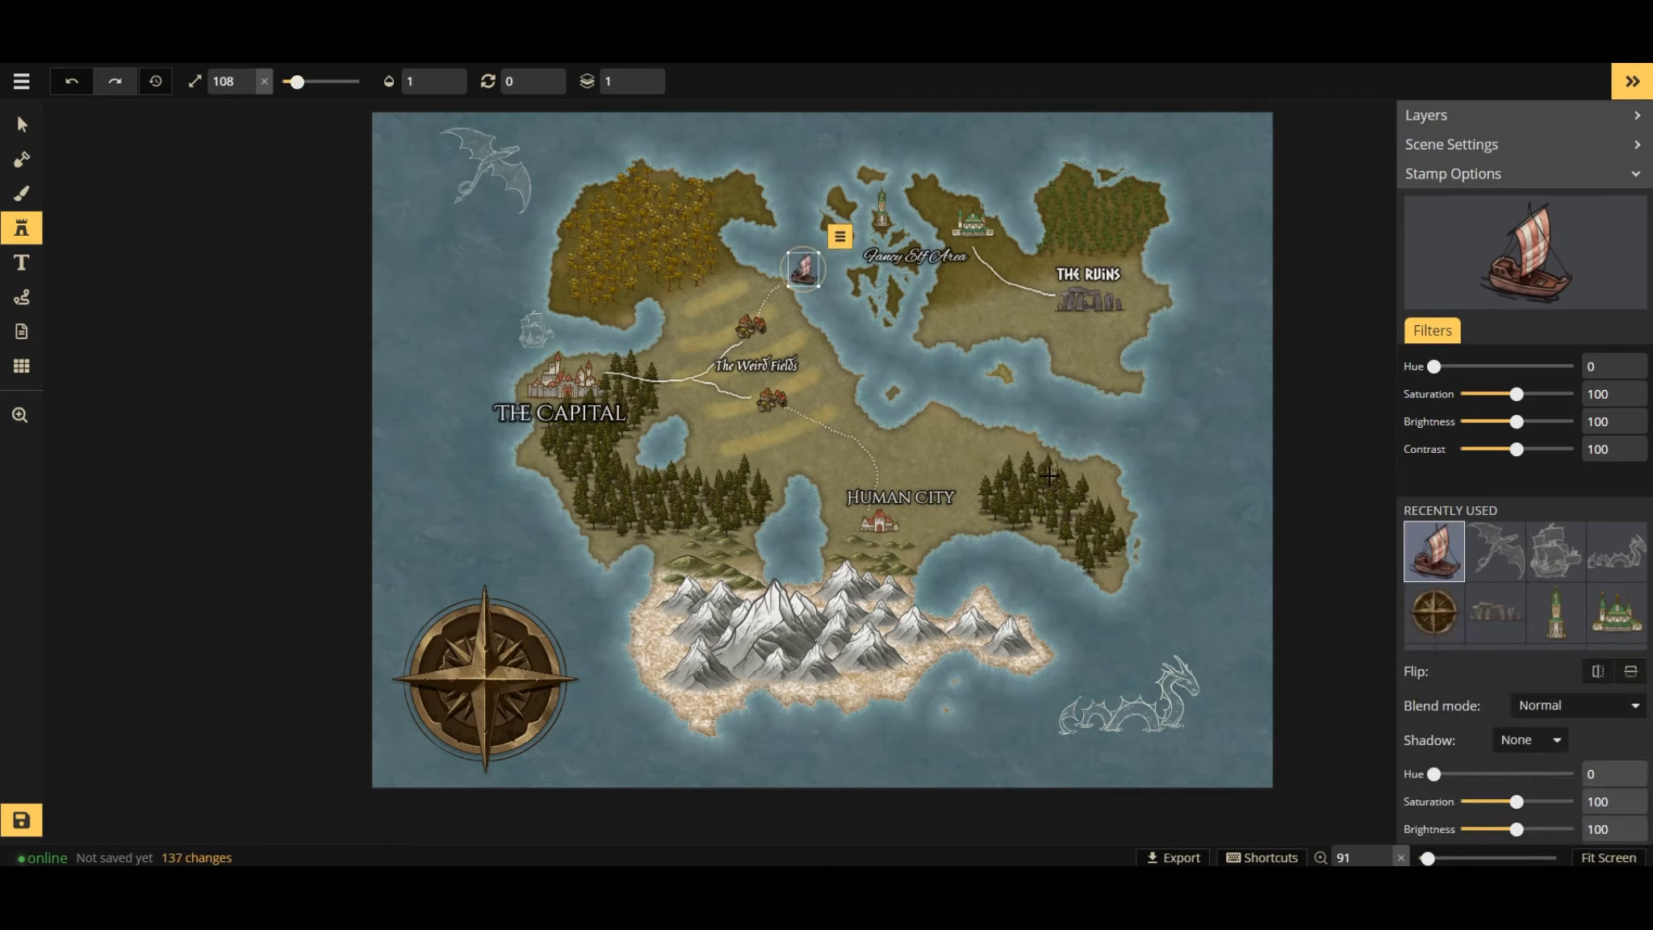
key("v")
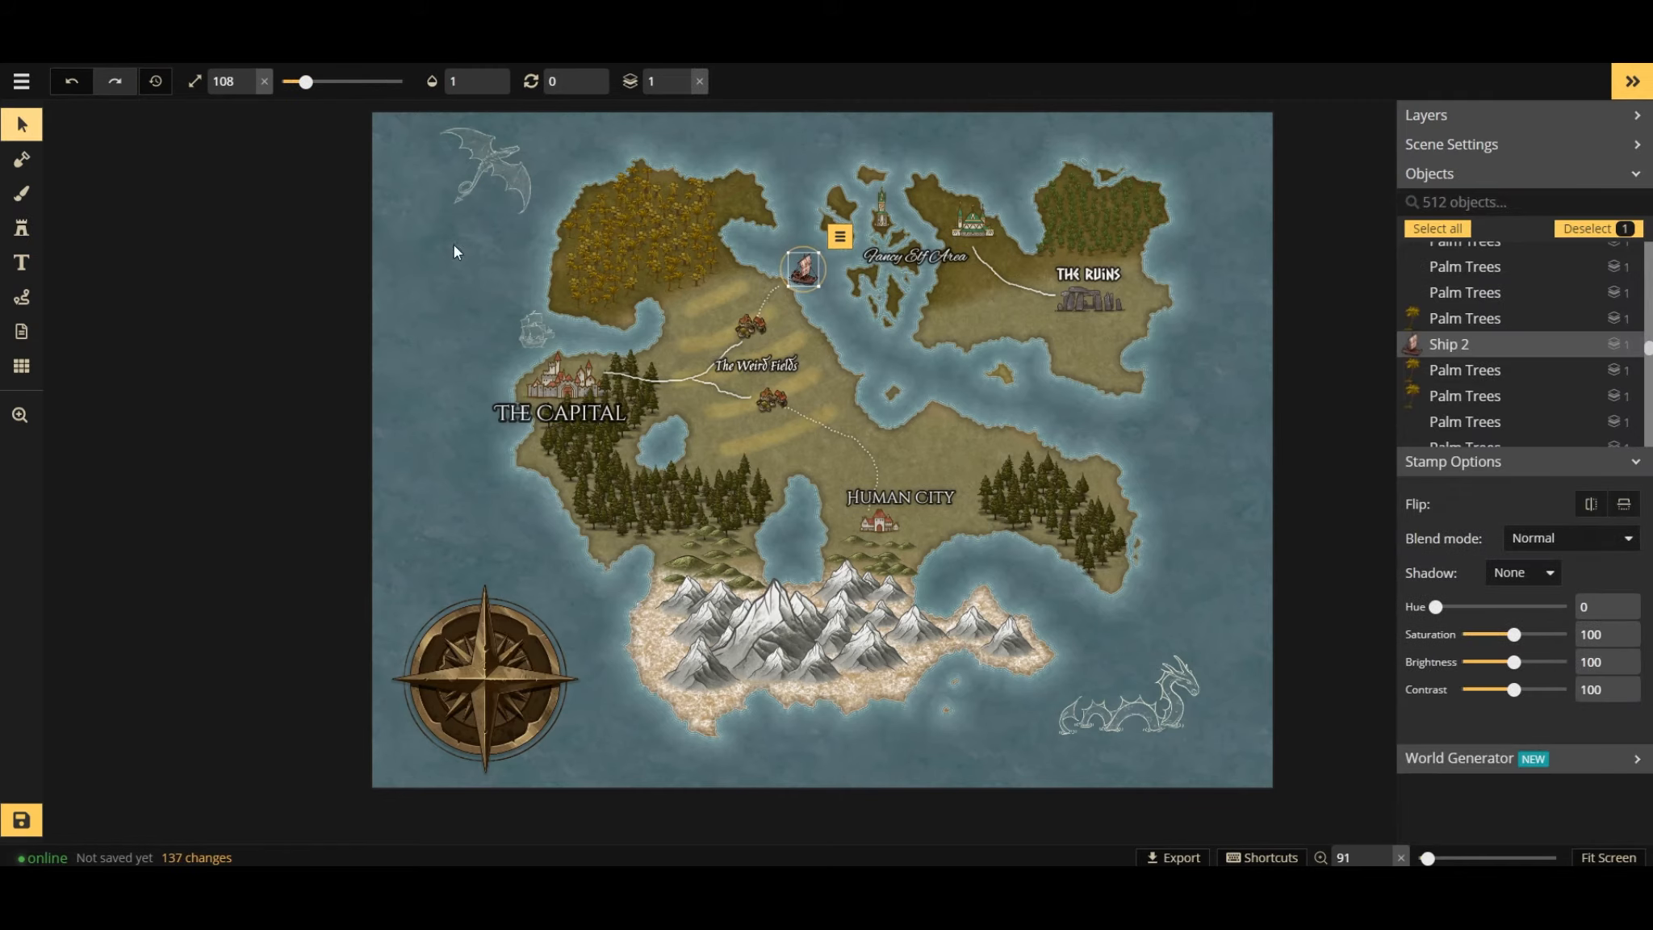
left_click(835, 308)
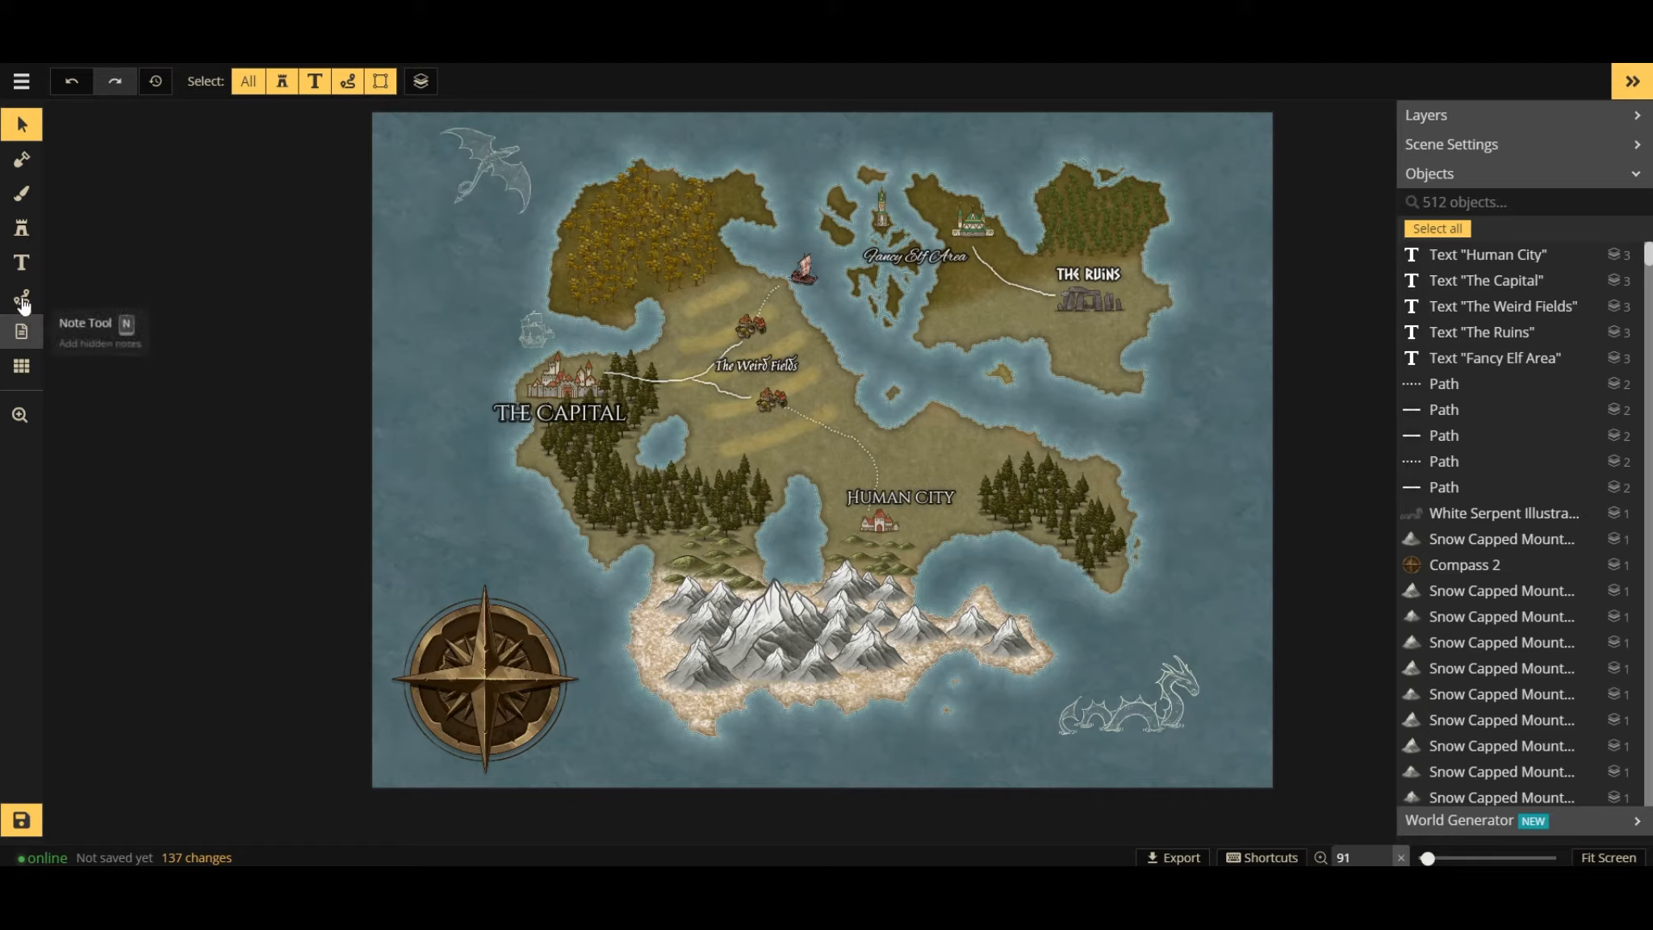
Add a note beside the Human City stamp with the title "Human City" and the text "Has humans", and save it.
left_click(22, 331)
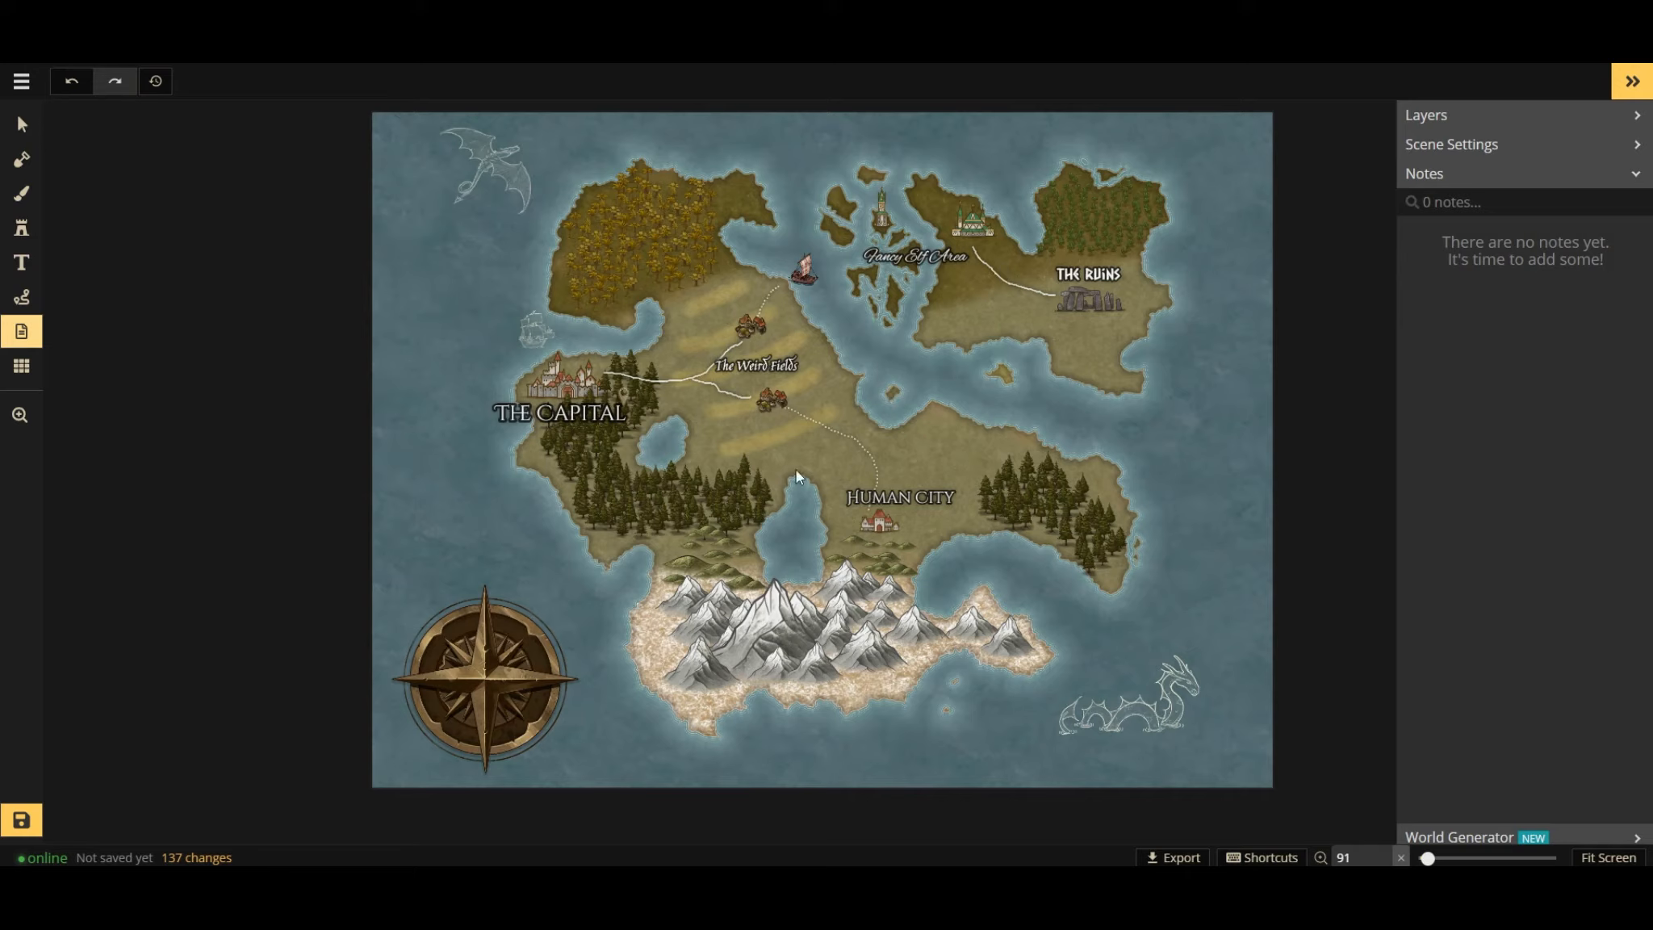
left_click(899, 522)
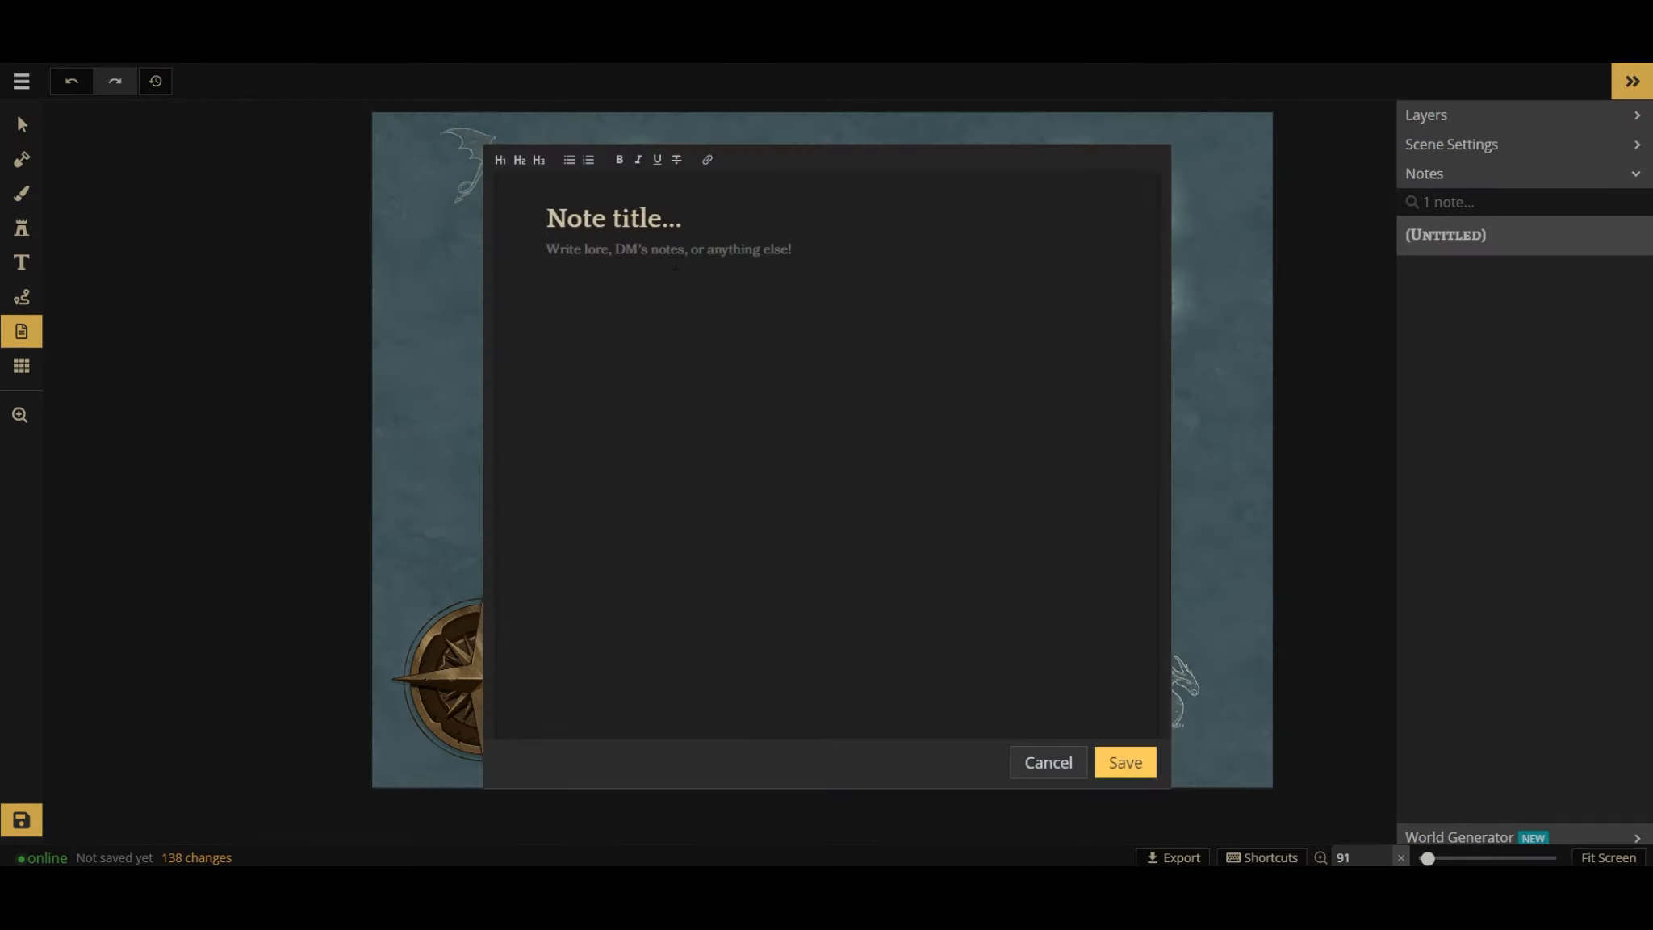
type("Human City ")
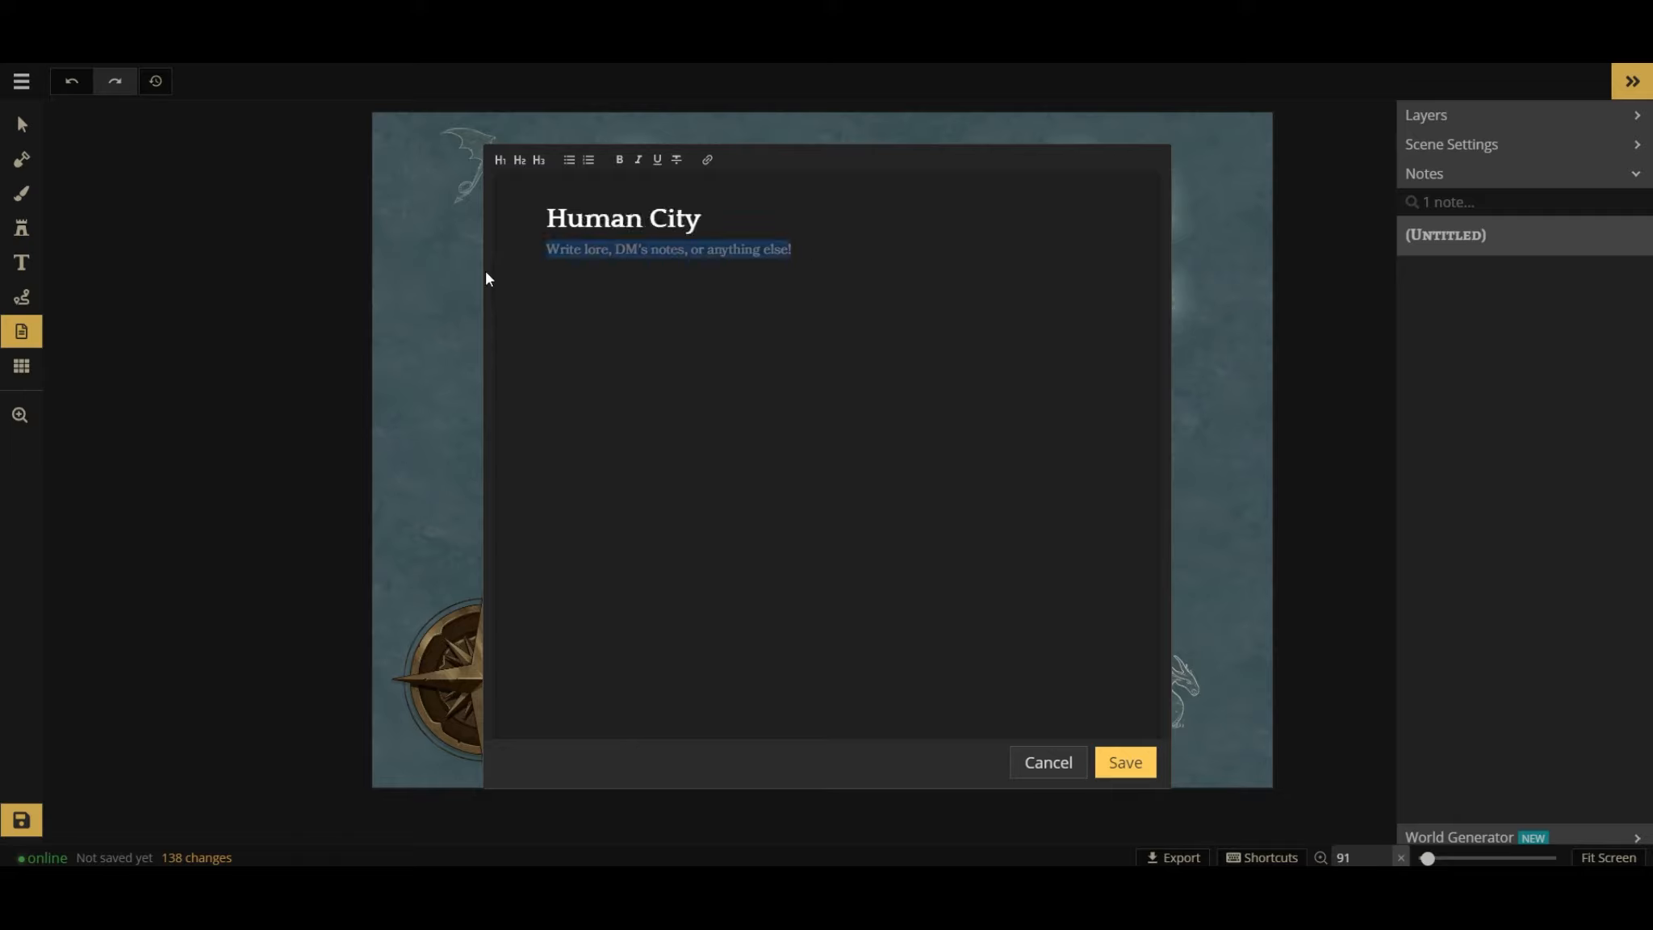
type("Has humans")
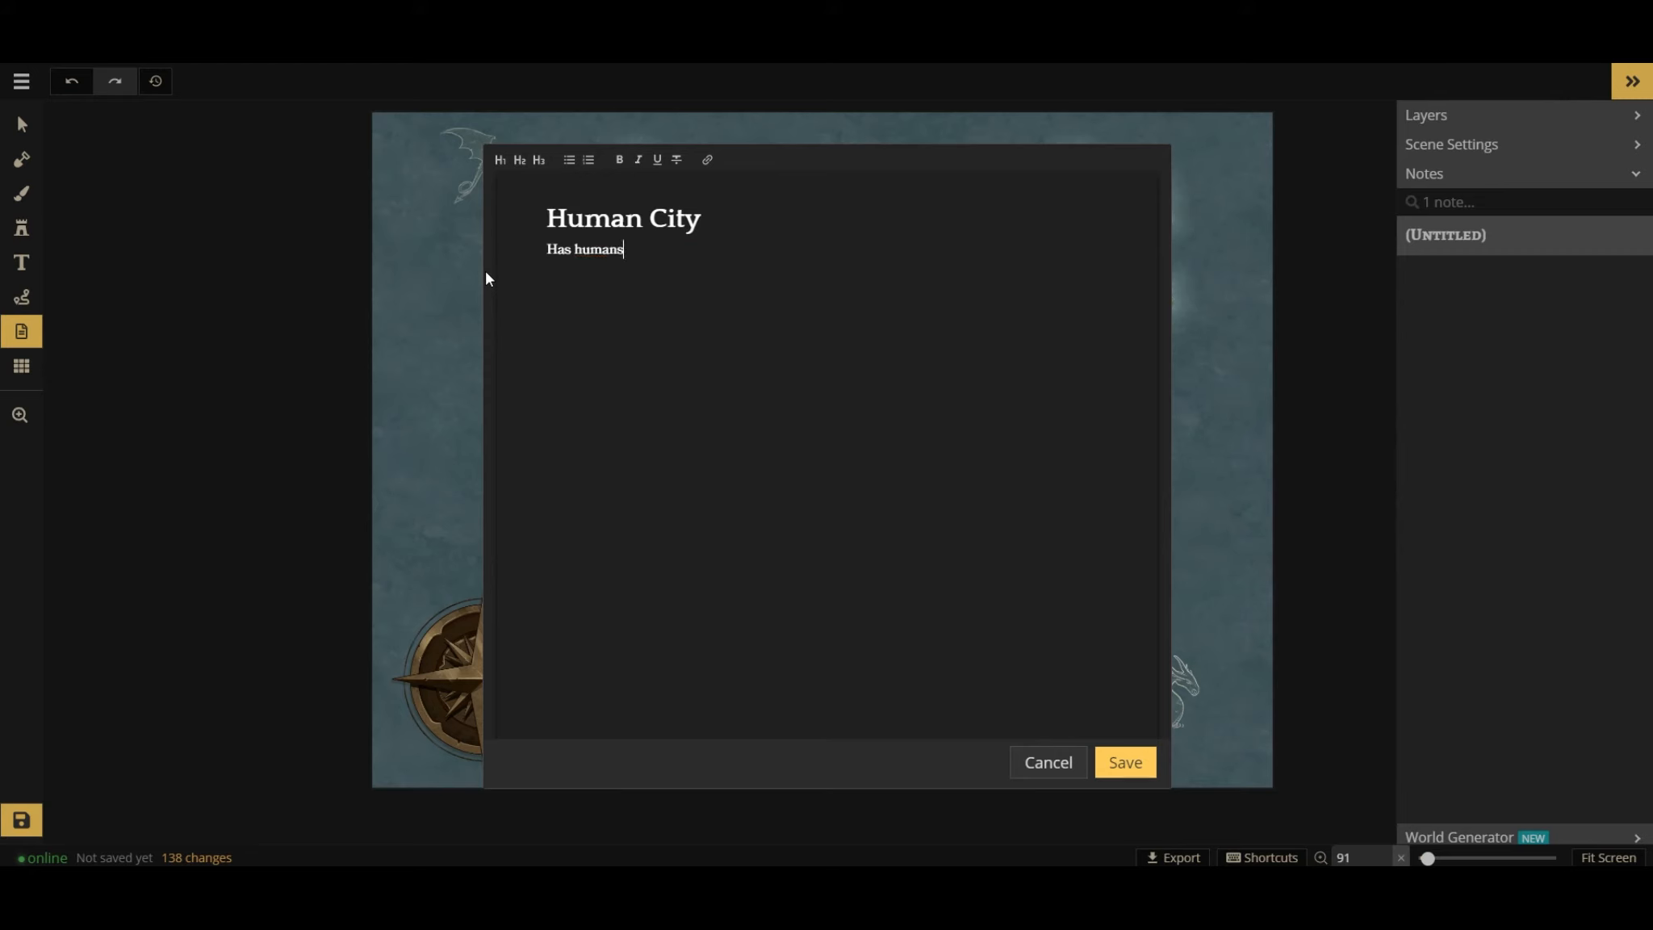
left_click(1126, 763)
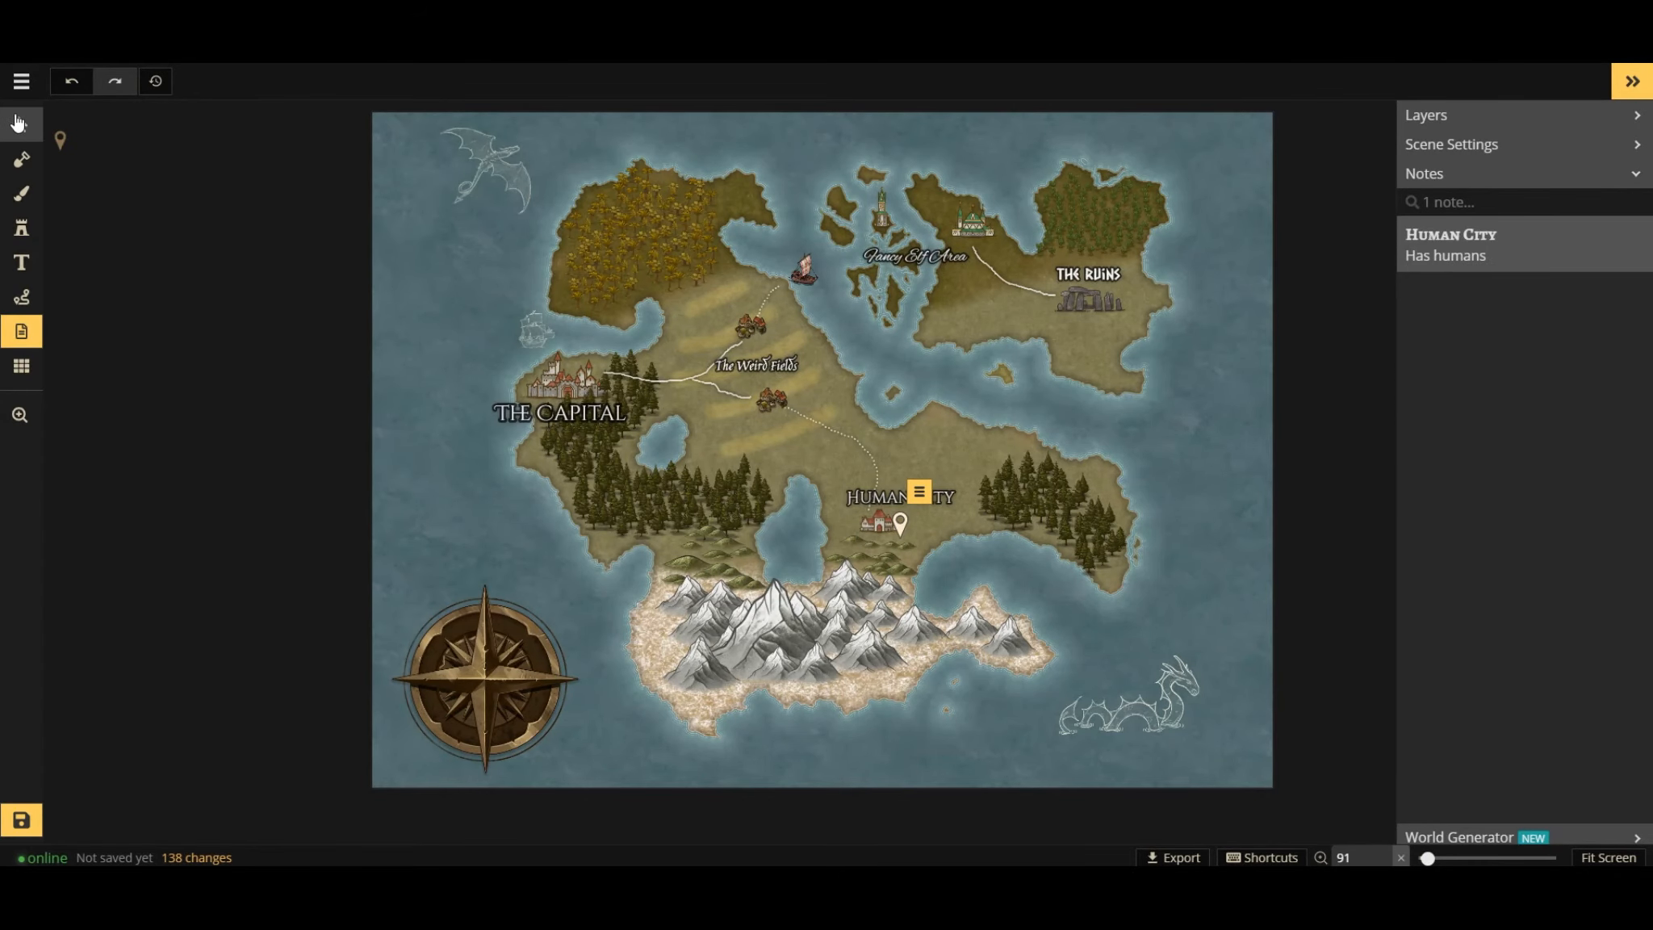
left_click(22, 125)
left_click(21, 331)
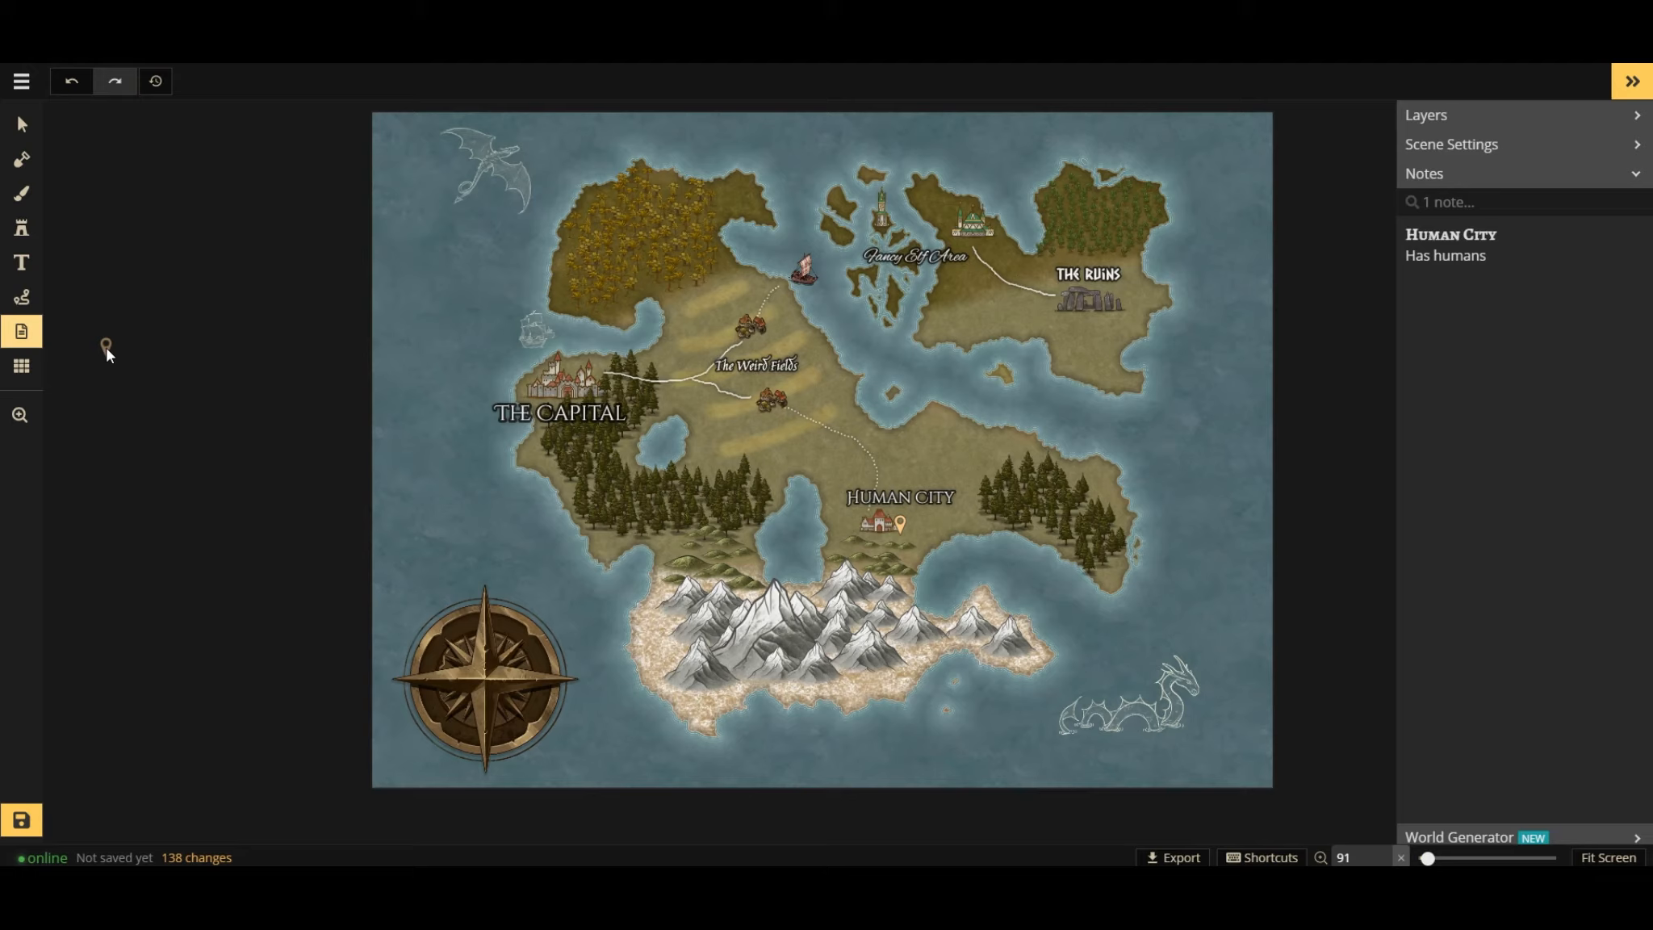
Show the map grid, try the hexagonal shape and give the grid square cells.
left_click(32, 365)
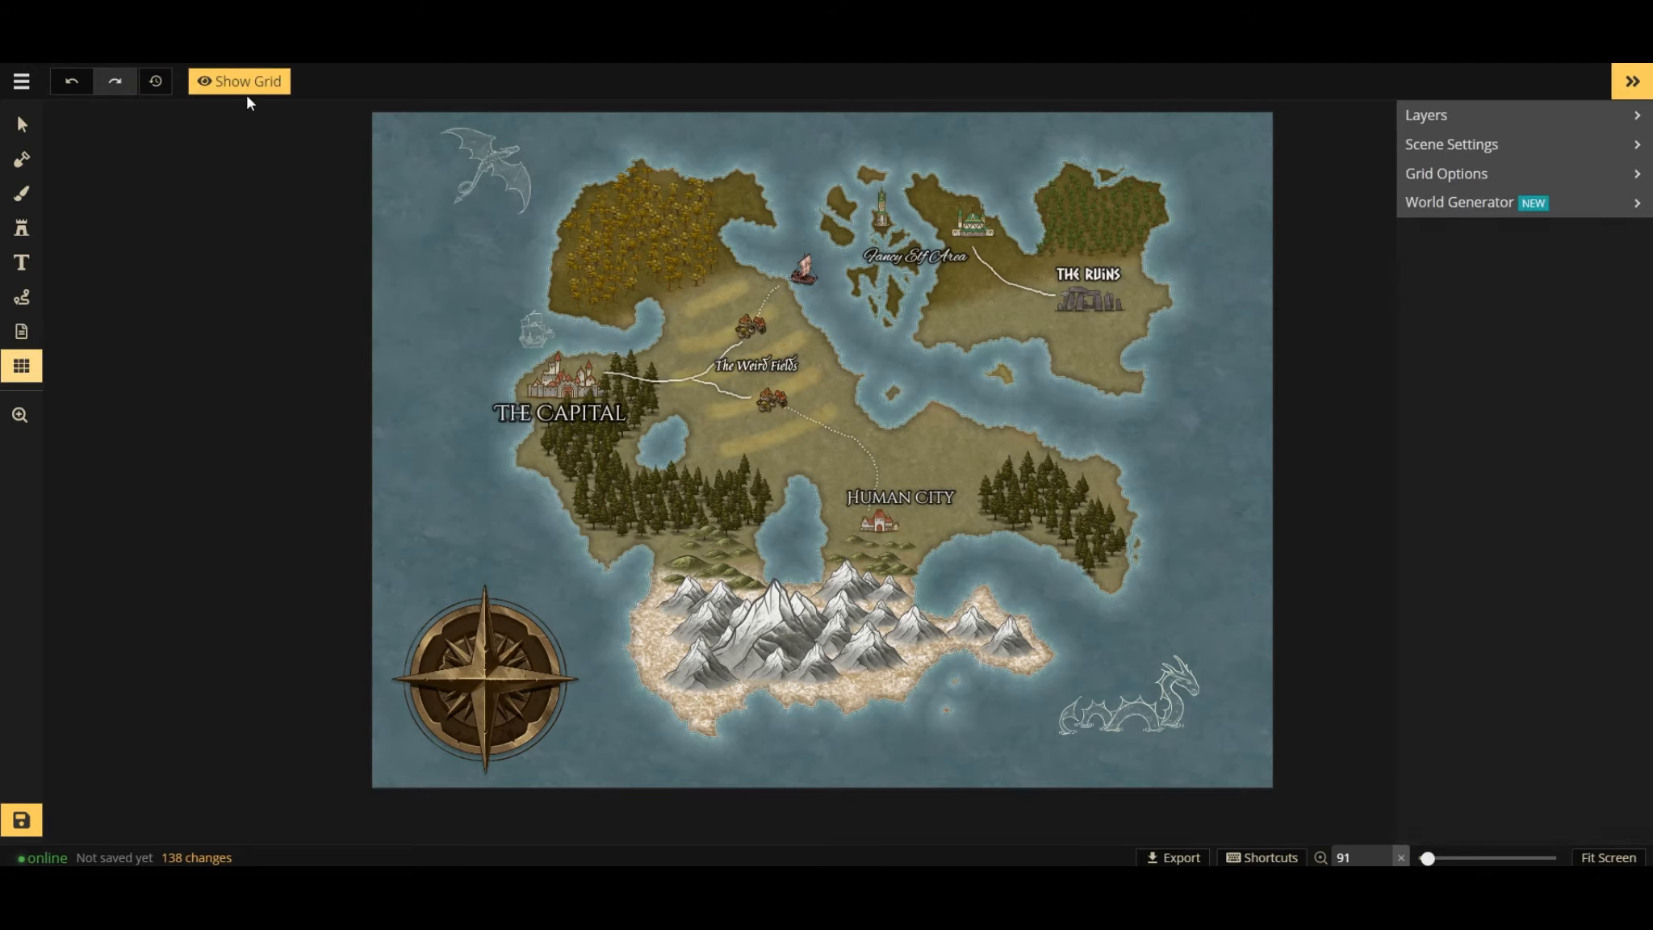
left_click(247, 87)
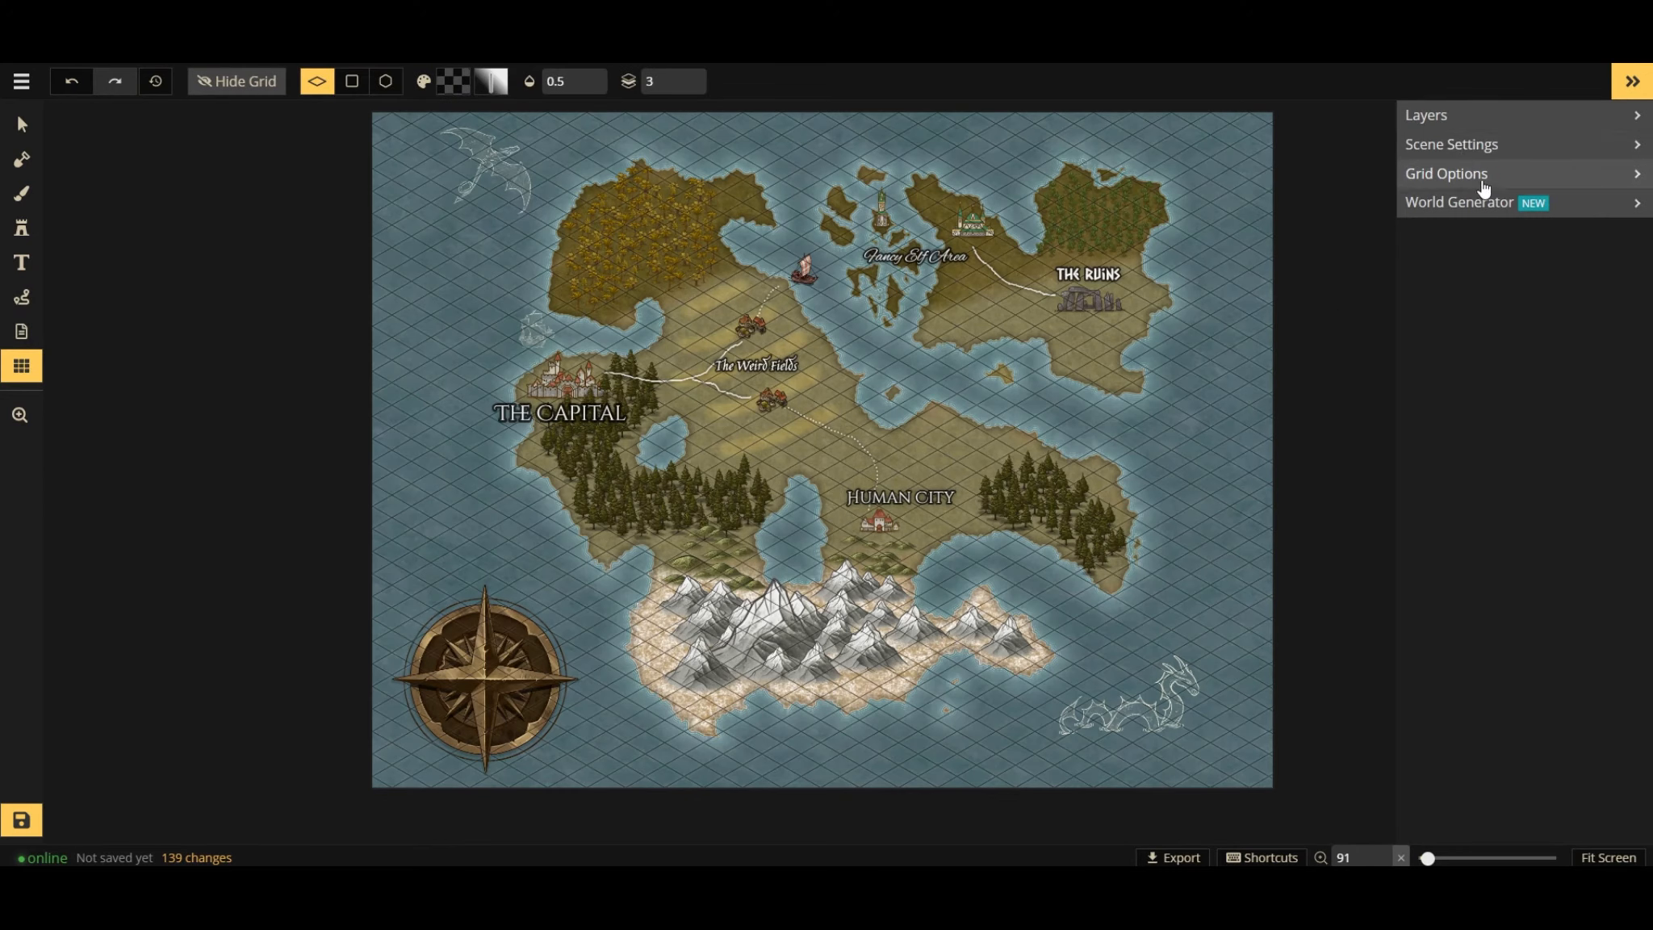
left_click(1482, 174)
left_click(1590, 243)
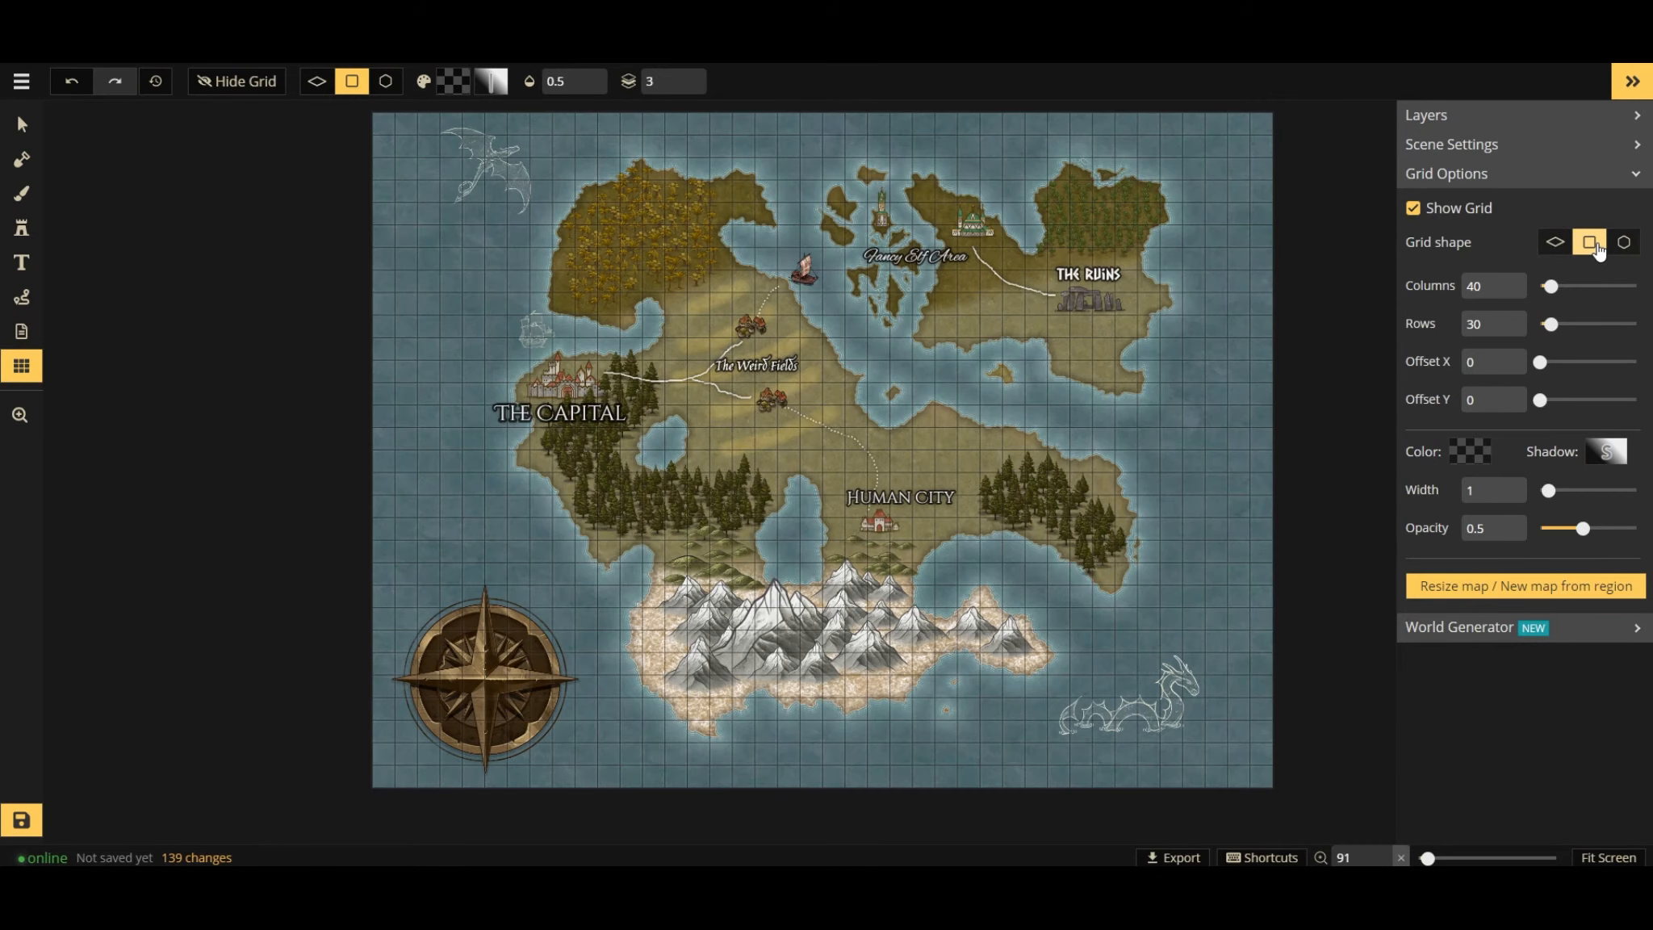
left_click(1614, 245)
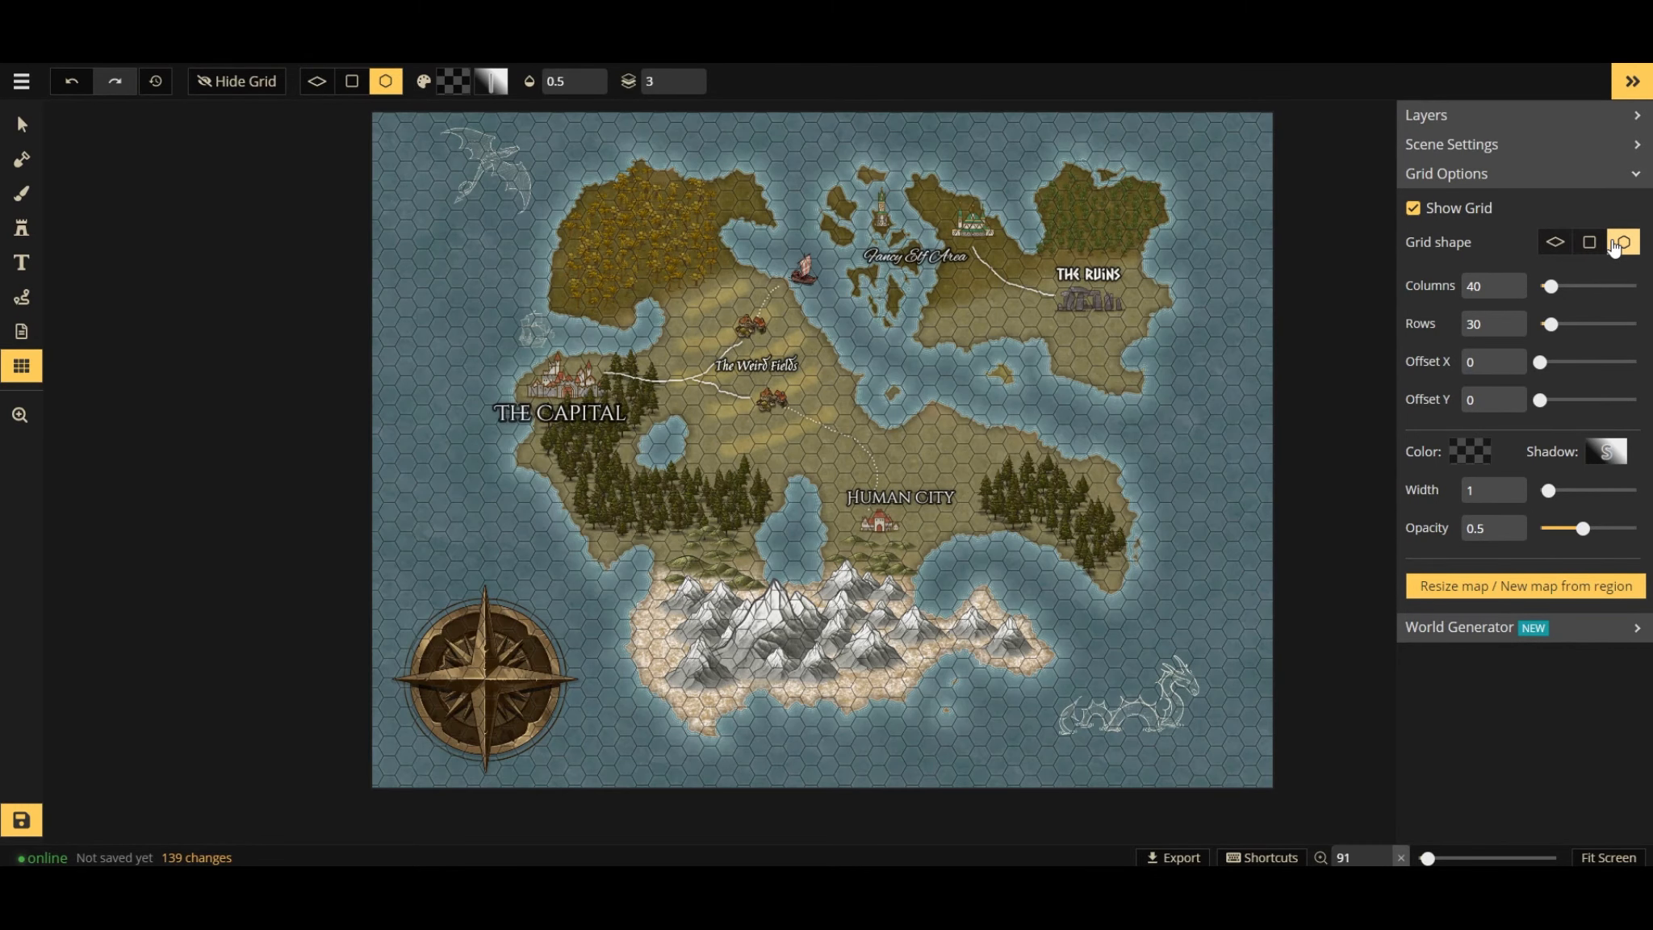
left_click(1589, 243)
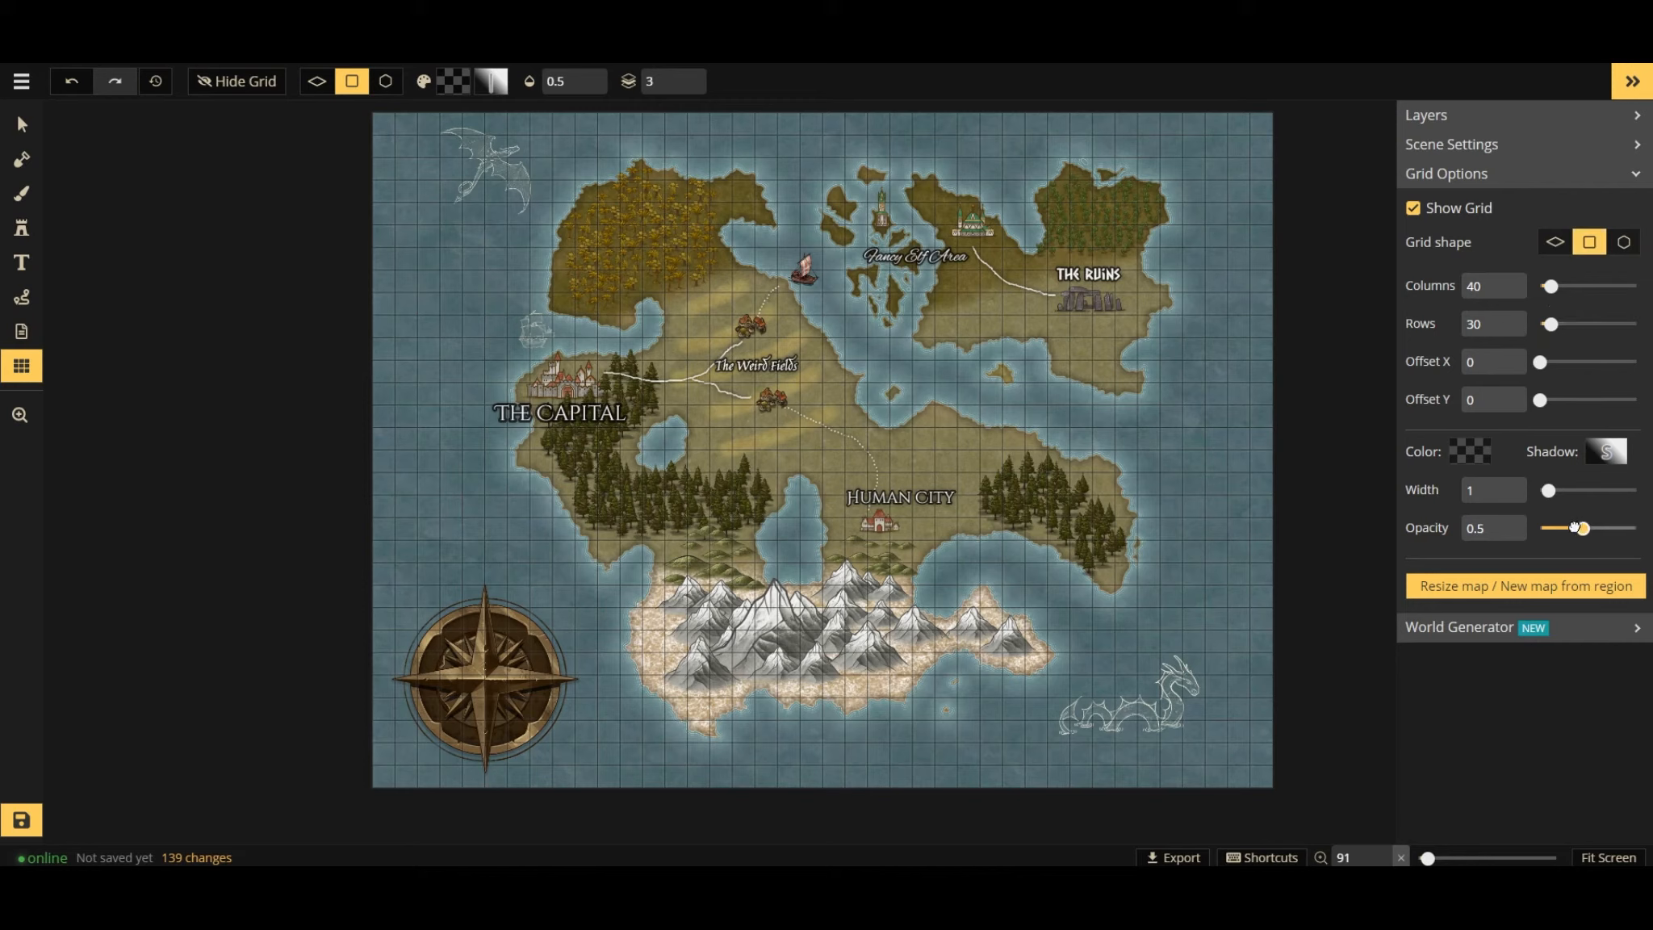
Set the grid's opacity to 0.18 and its line width to 1.2.
left_click_drag(1583, 529, 1545, 546)
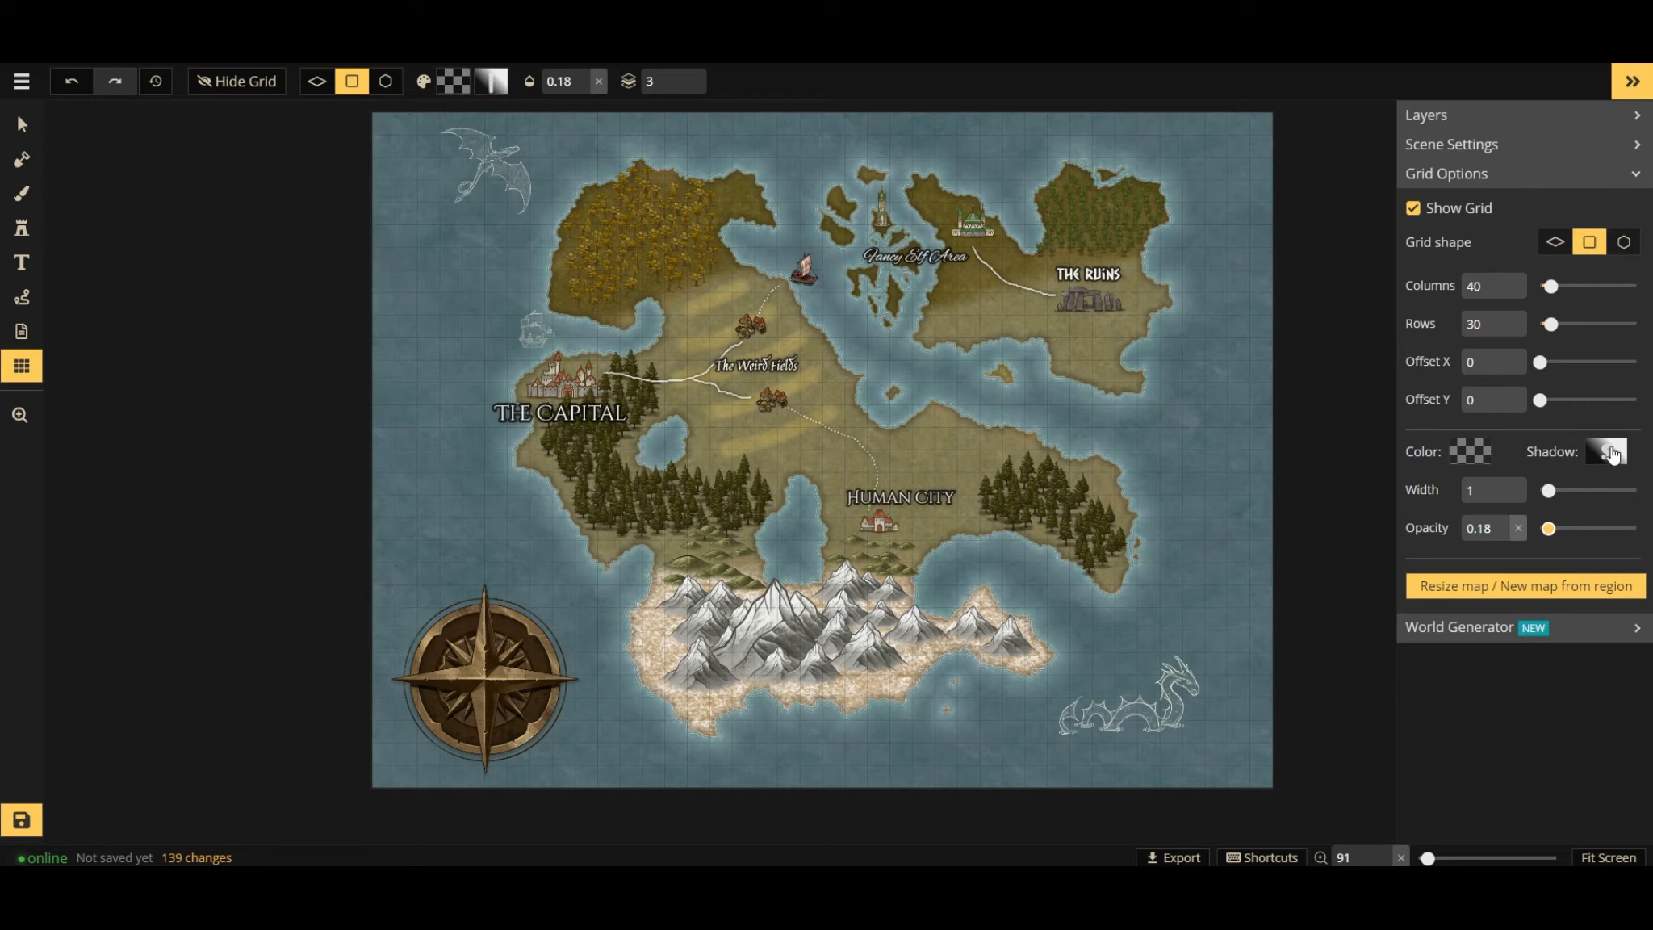
left_click(1610, 454)
left_click(1629, 462)
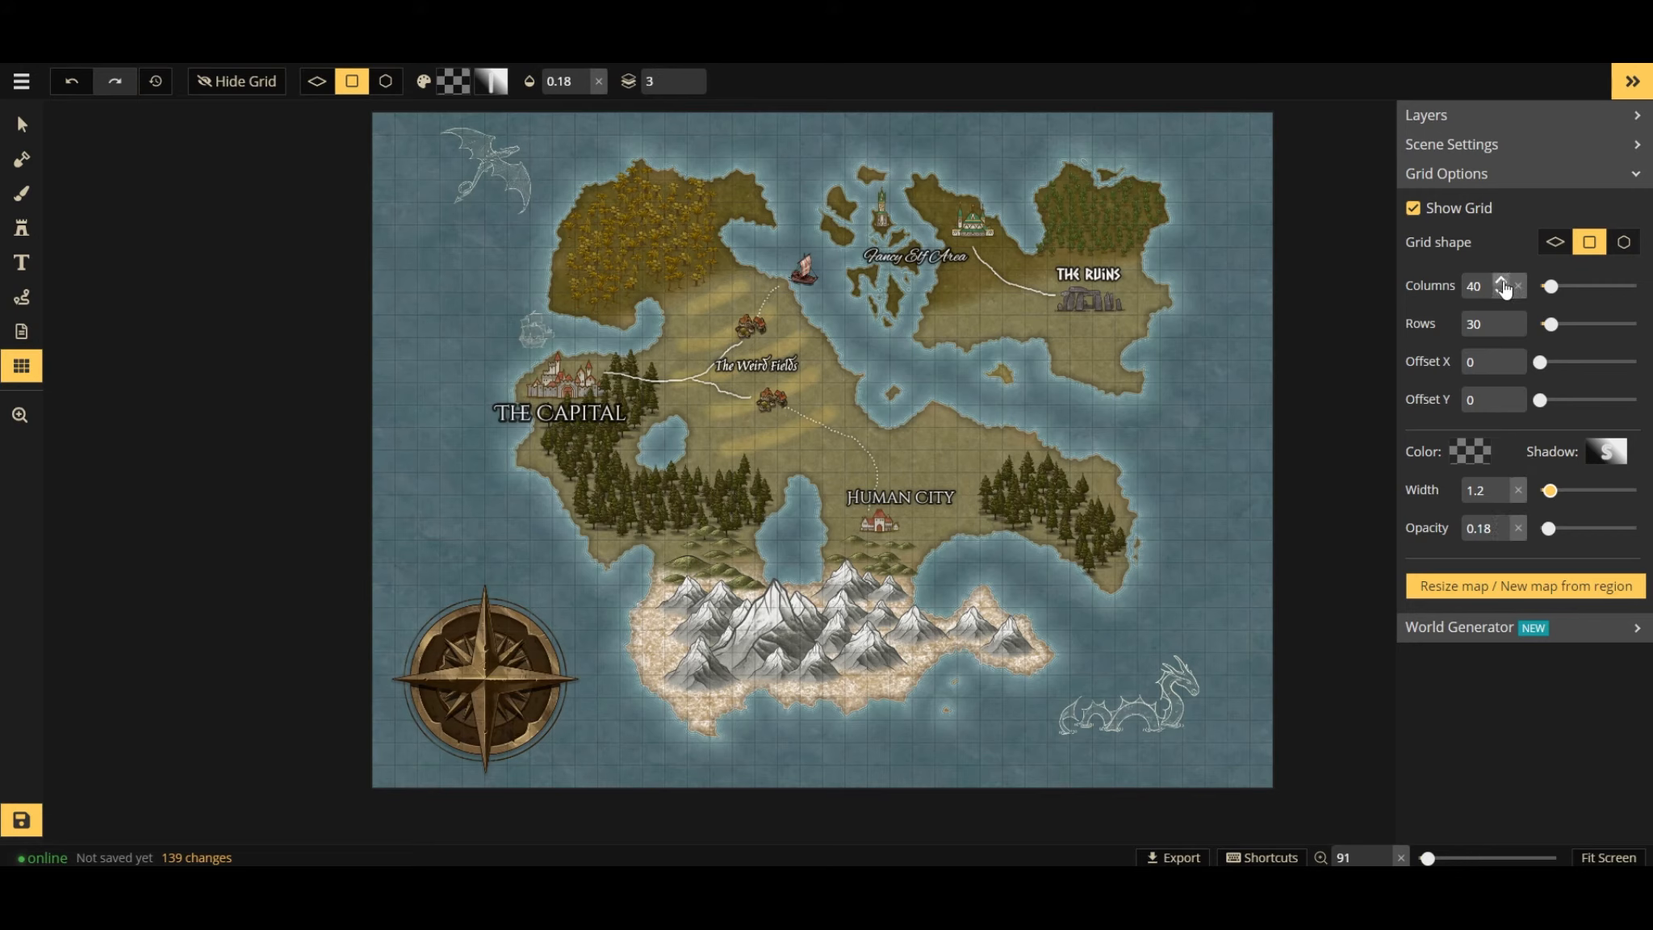
Reduce the grid to 32 columns.
left_click(1500, 293)
left_click(1500, 294)
left_click(1500, 294)
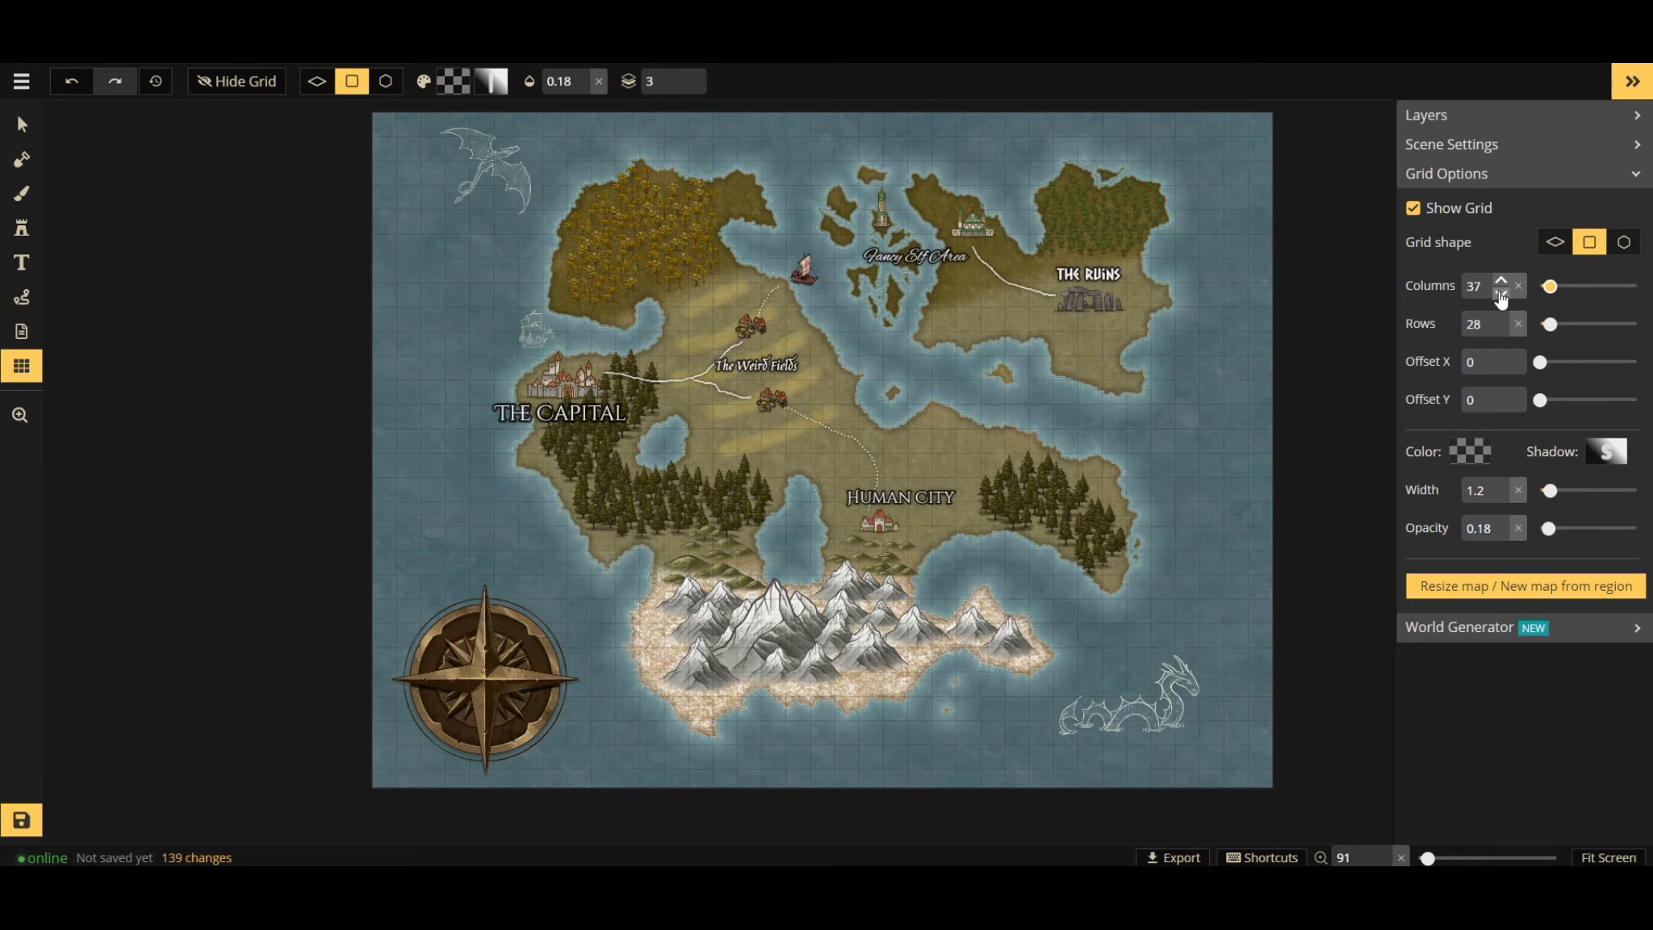
left_click(1500, 294)
left_click(1500, 293)
left_click(1500, 293)
left_click(1500, 294)
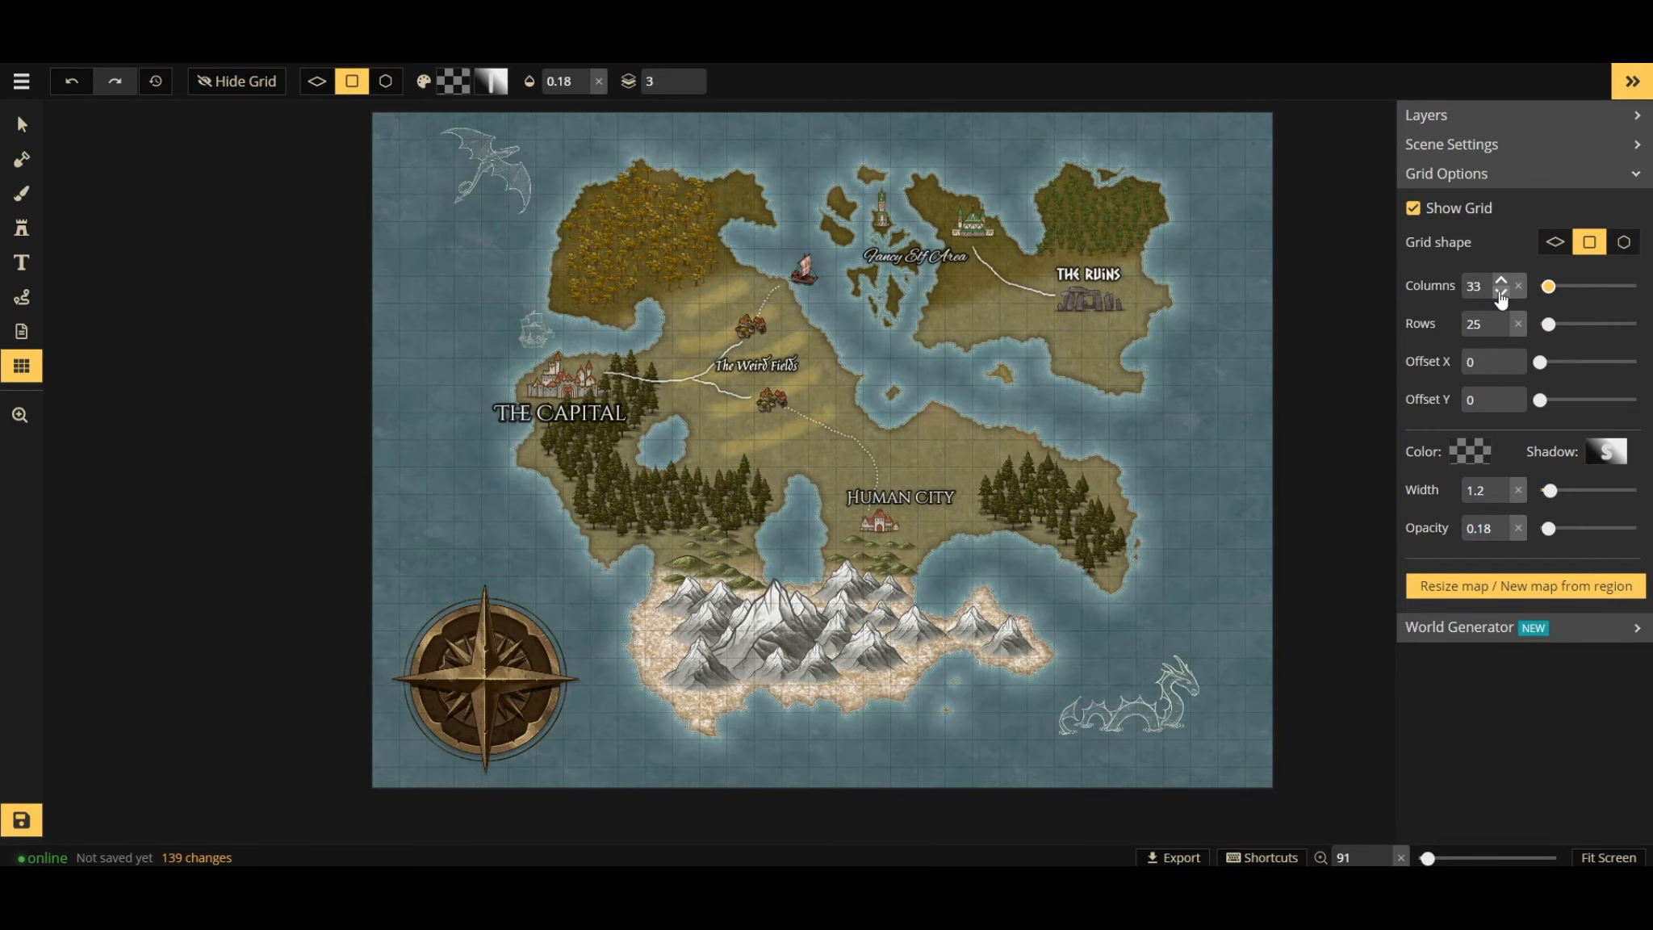
left_click(1500, 294)
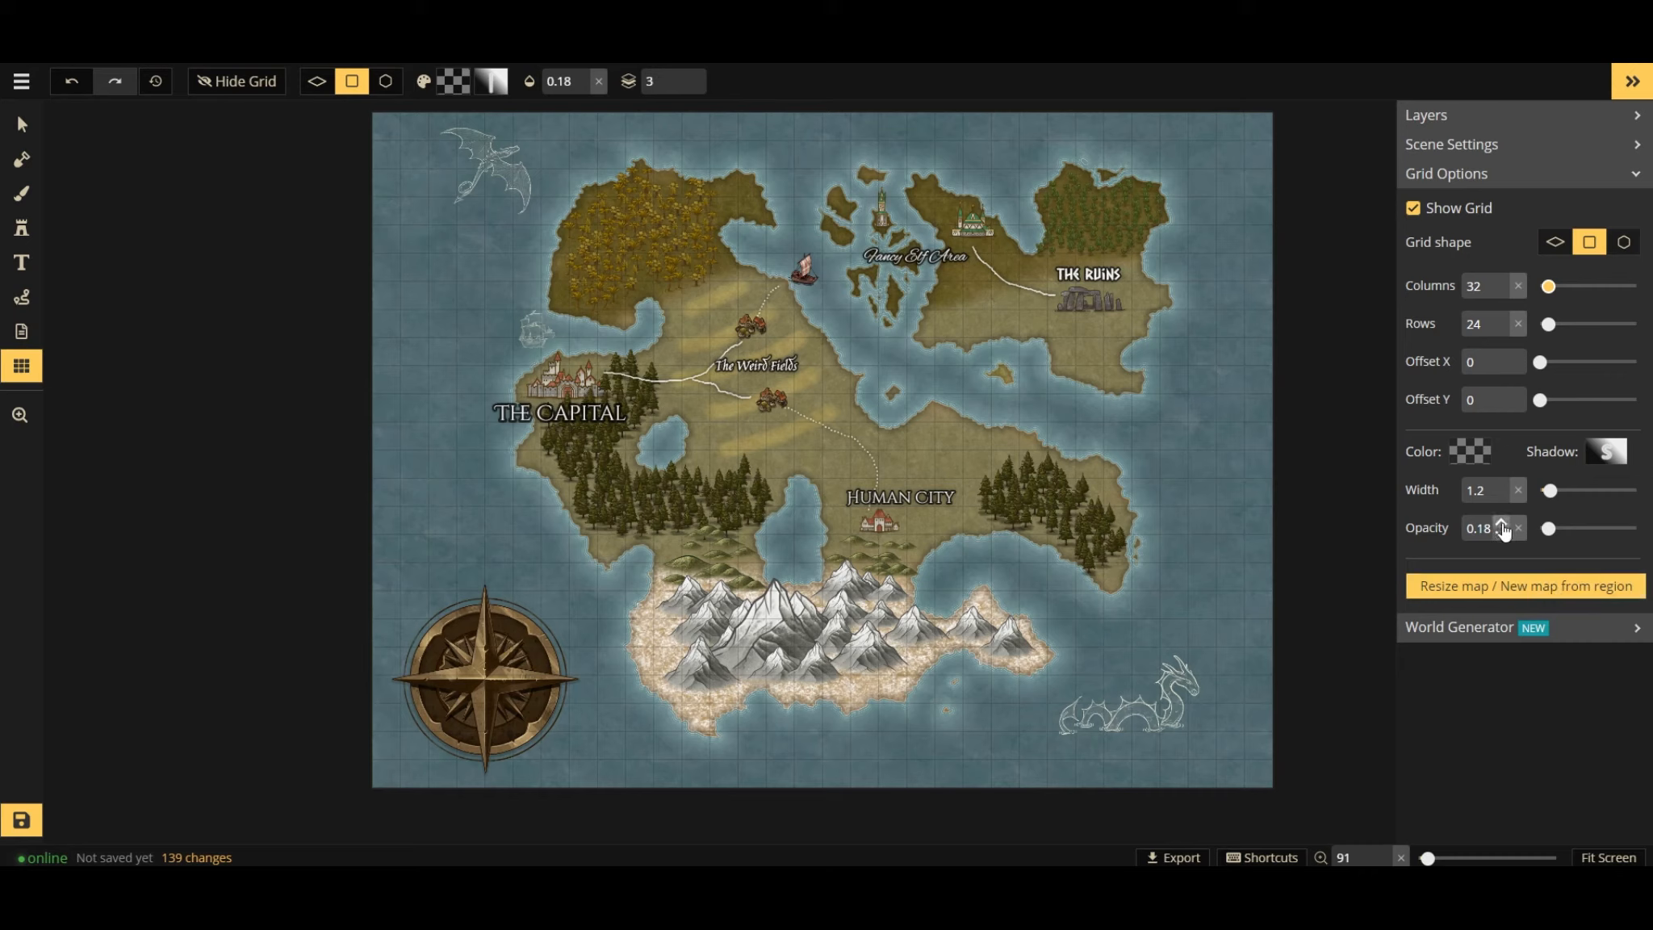
left_click(1501, 522)
Place the fourth variant of the curved ribbon banner stamp at size 163 in the sea at the map's southeast corner.
left_click(24, 241)
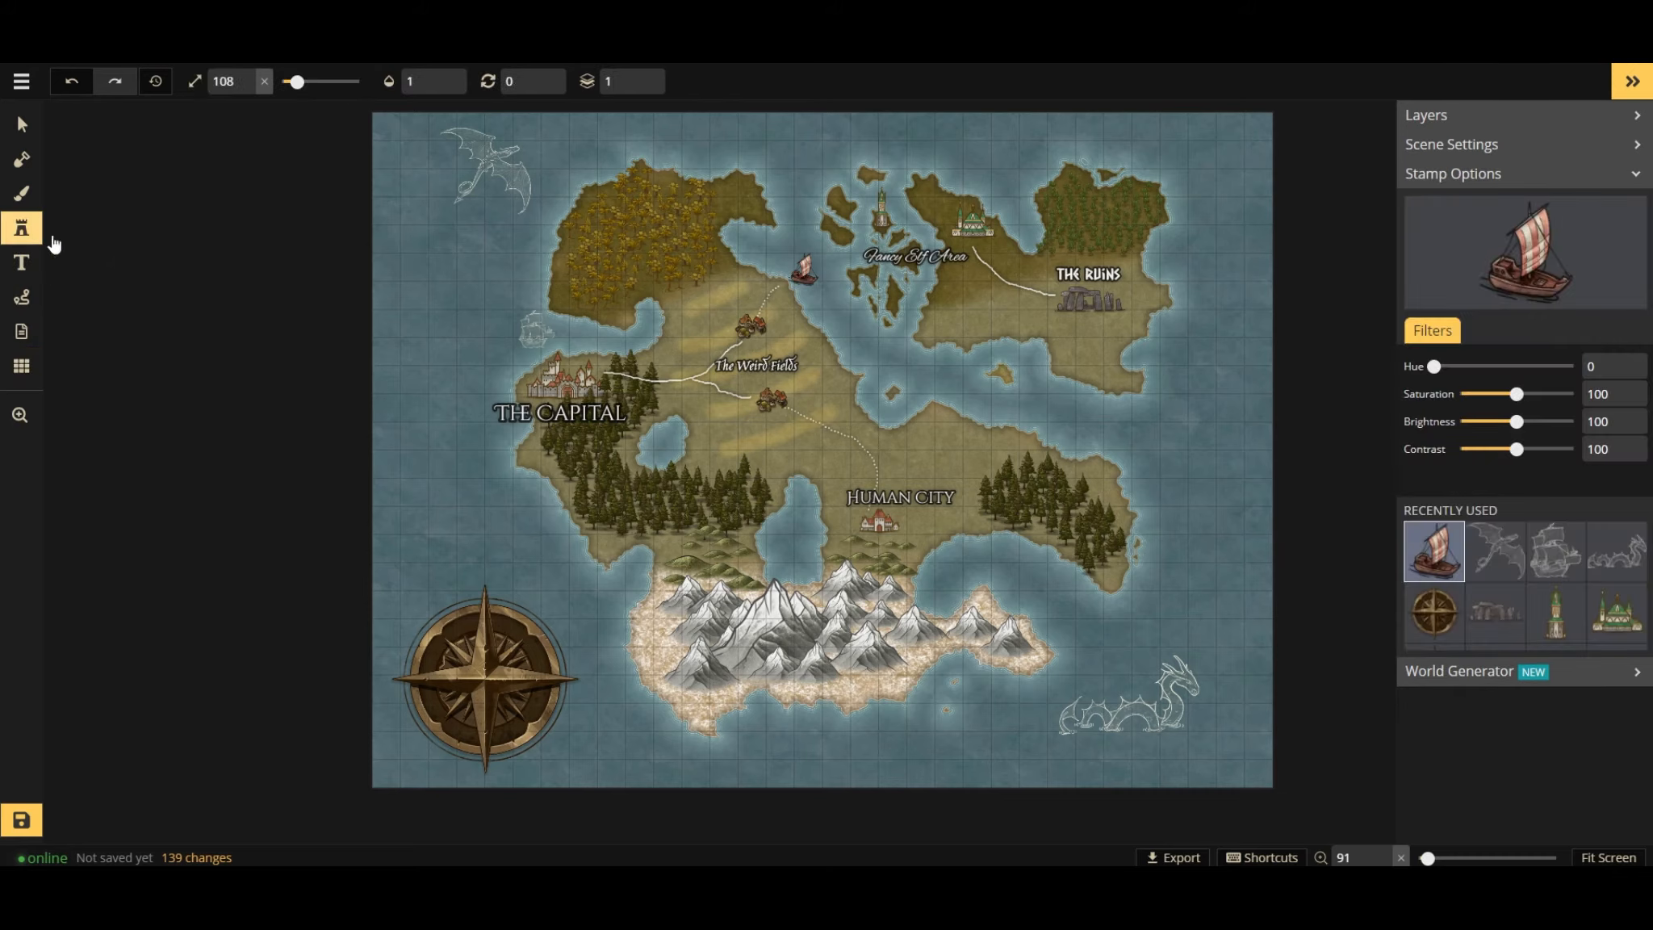
left_click(1520, 258)
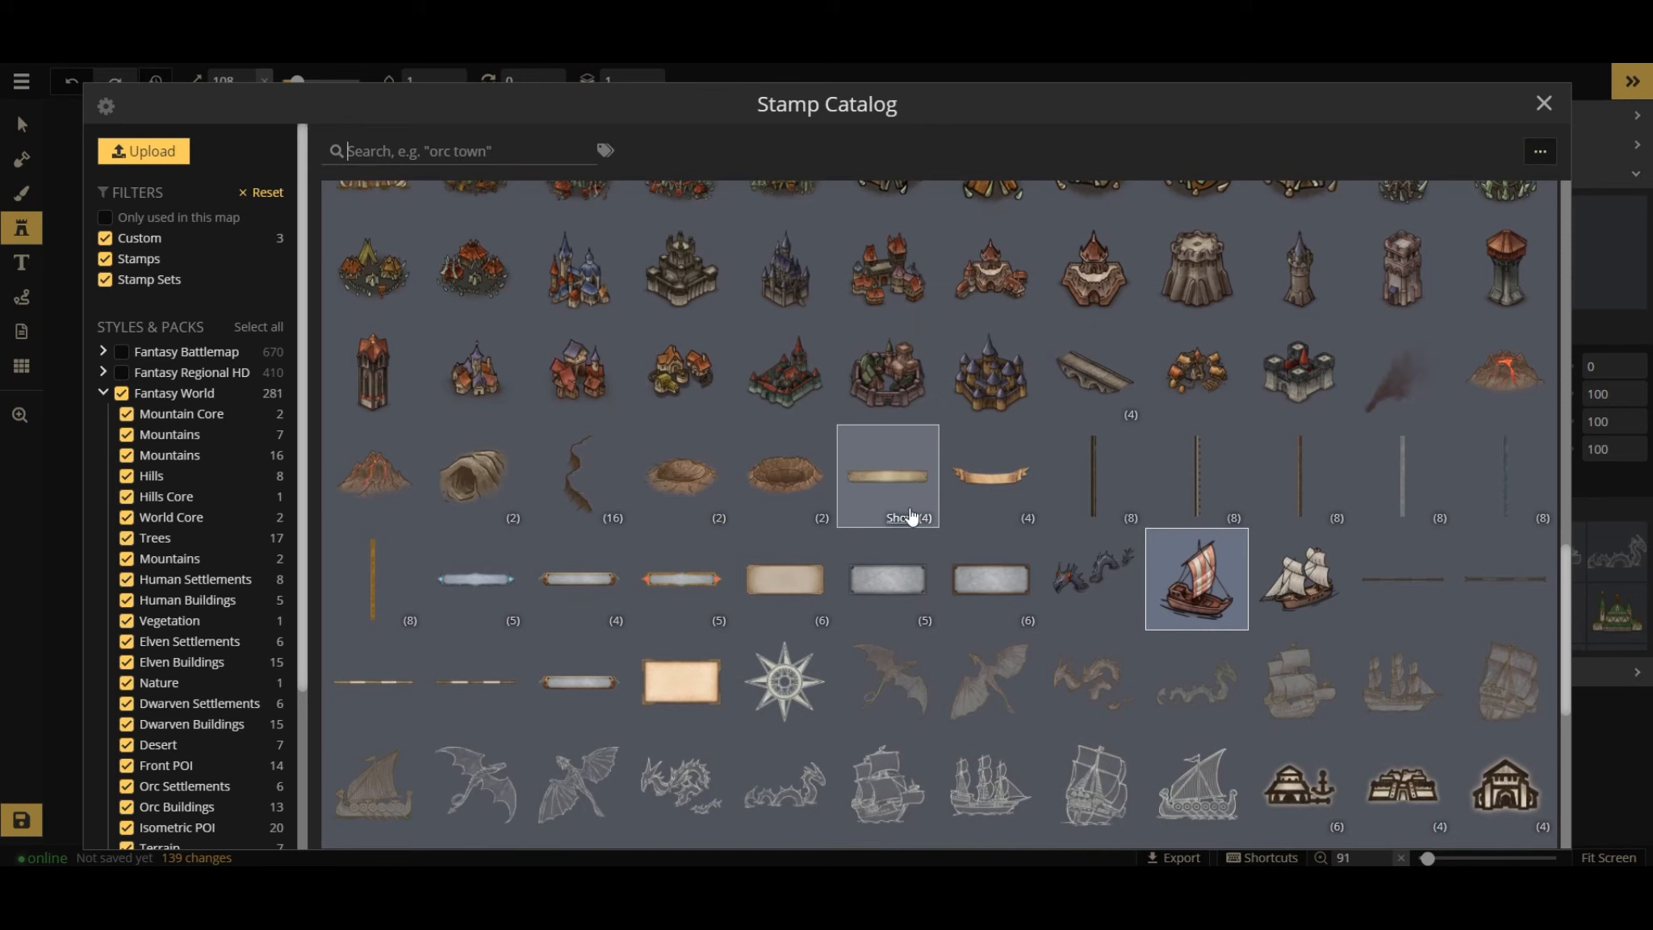
left_click(993, 485)
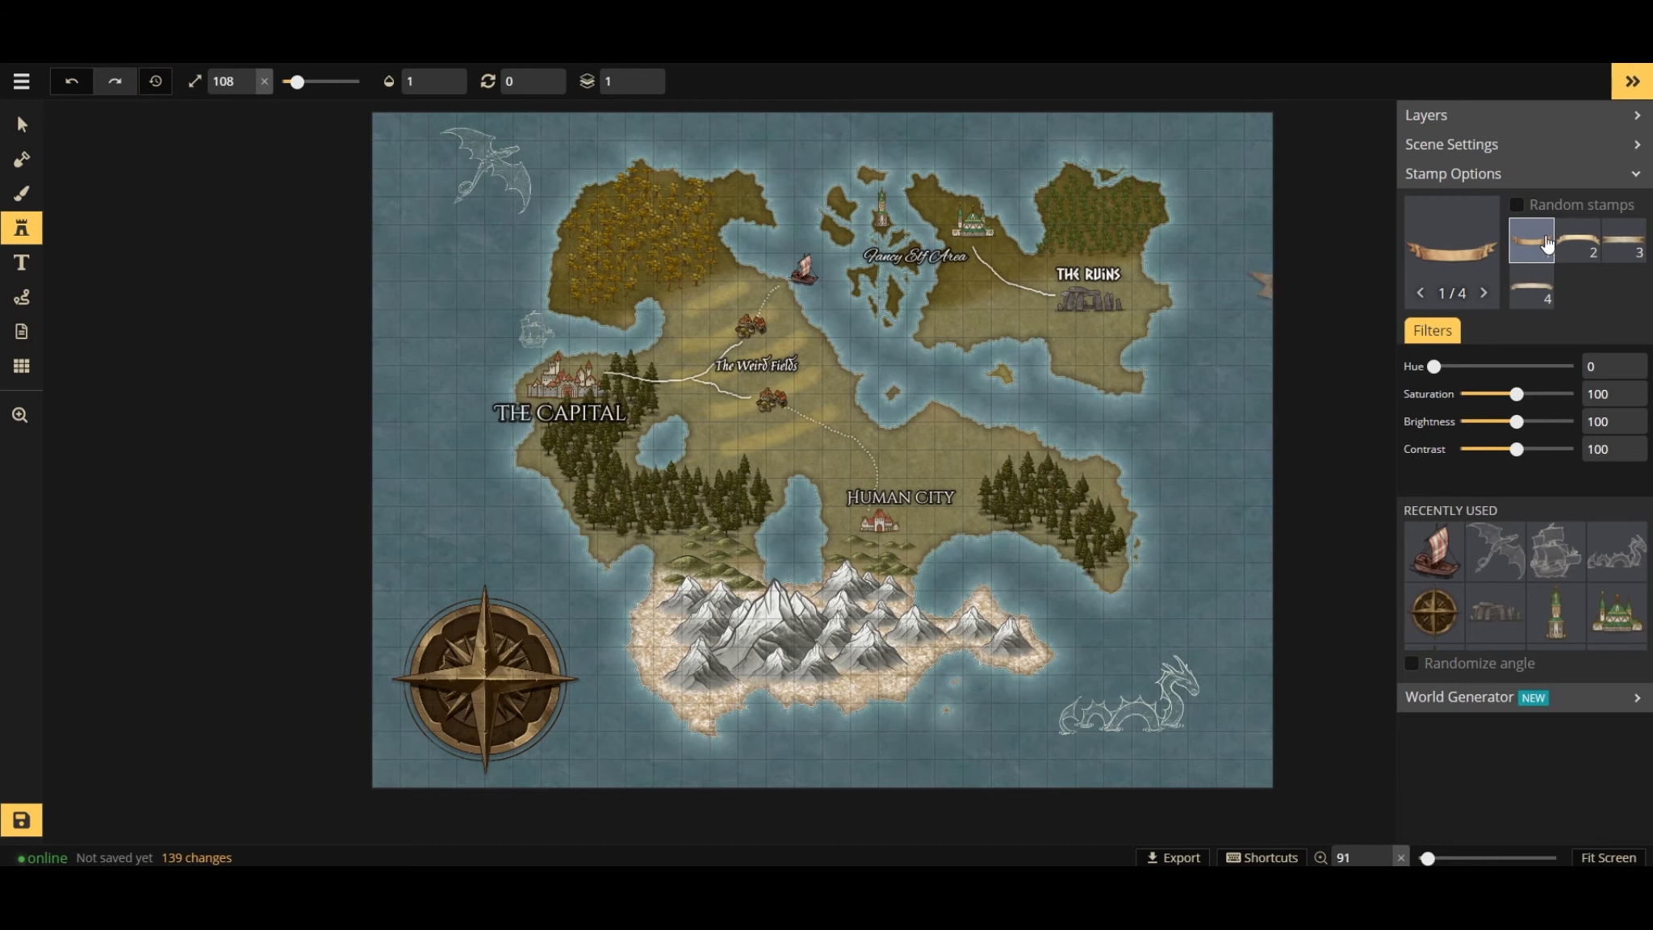
left_click(1531, 286)
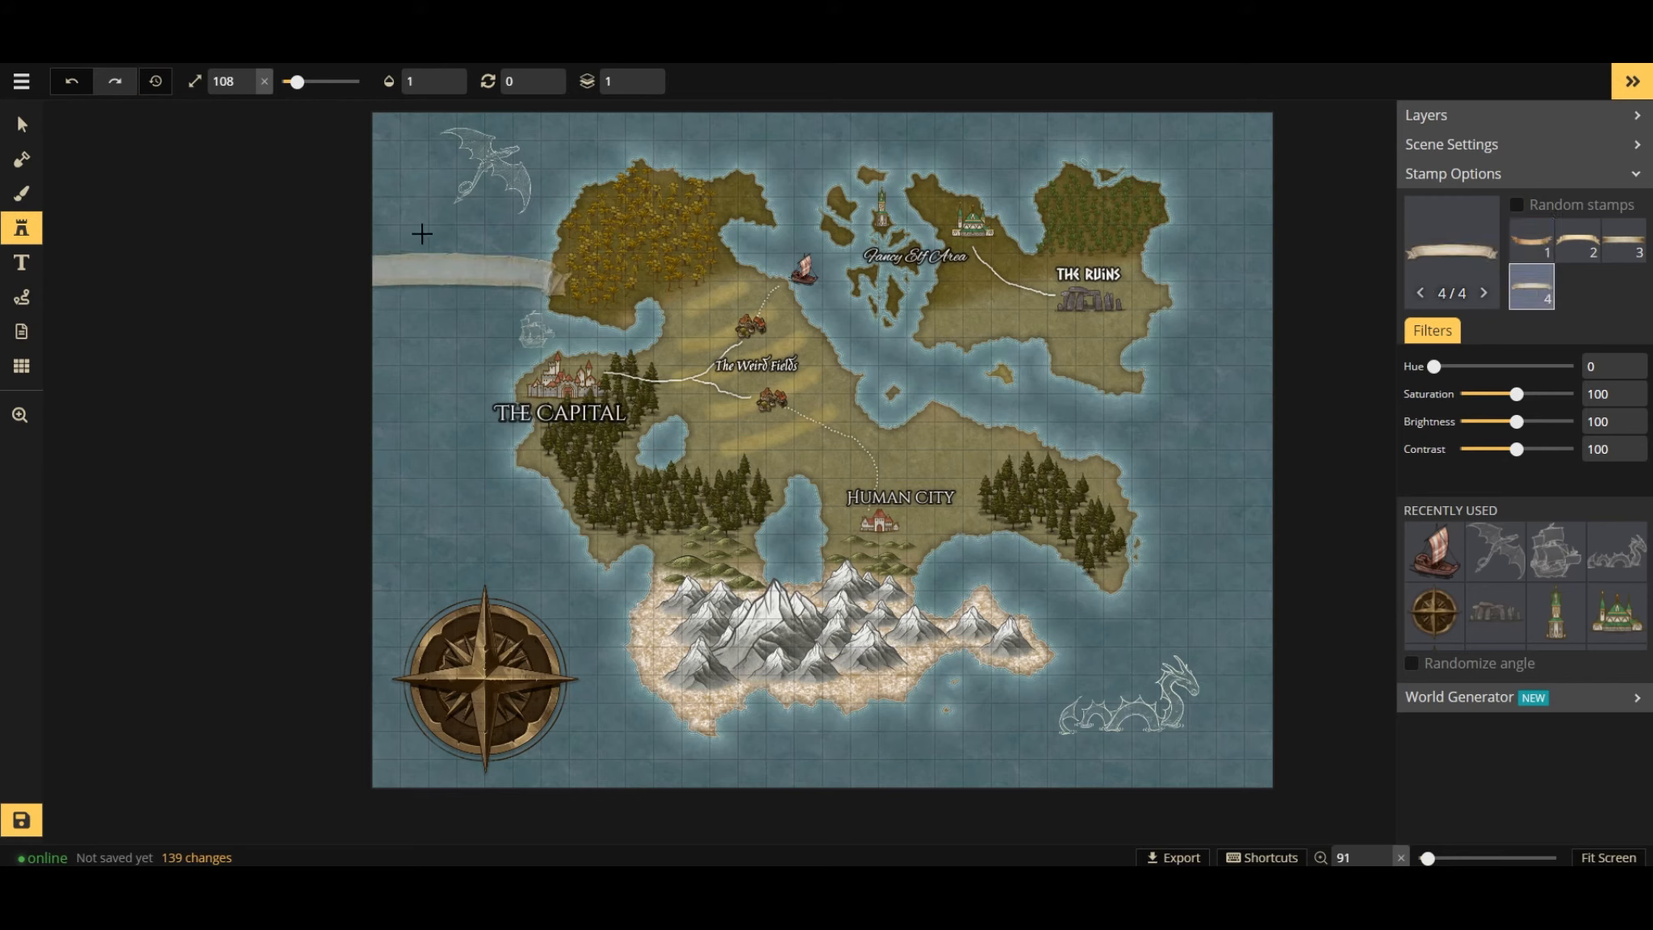
left_click_drag(296, 81, 305, 82)
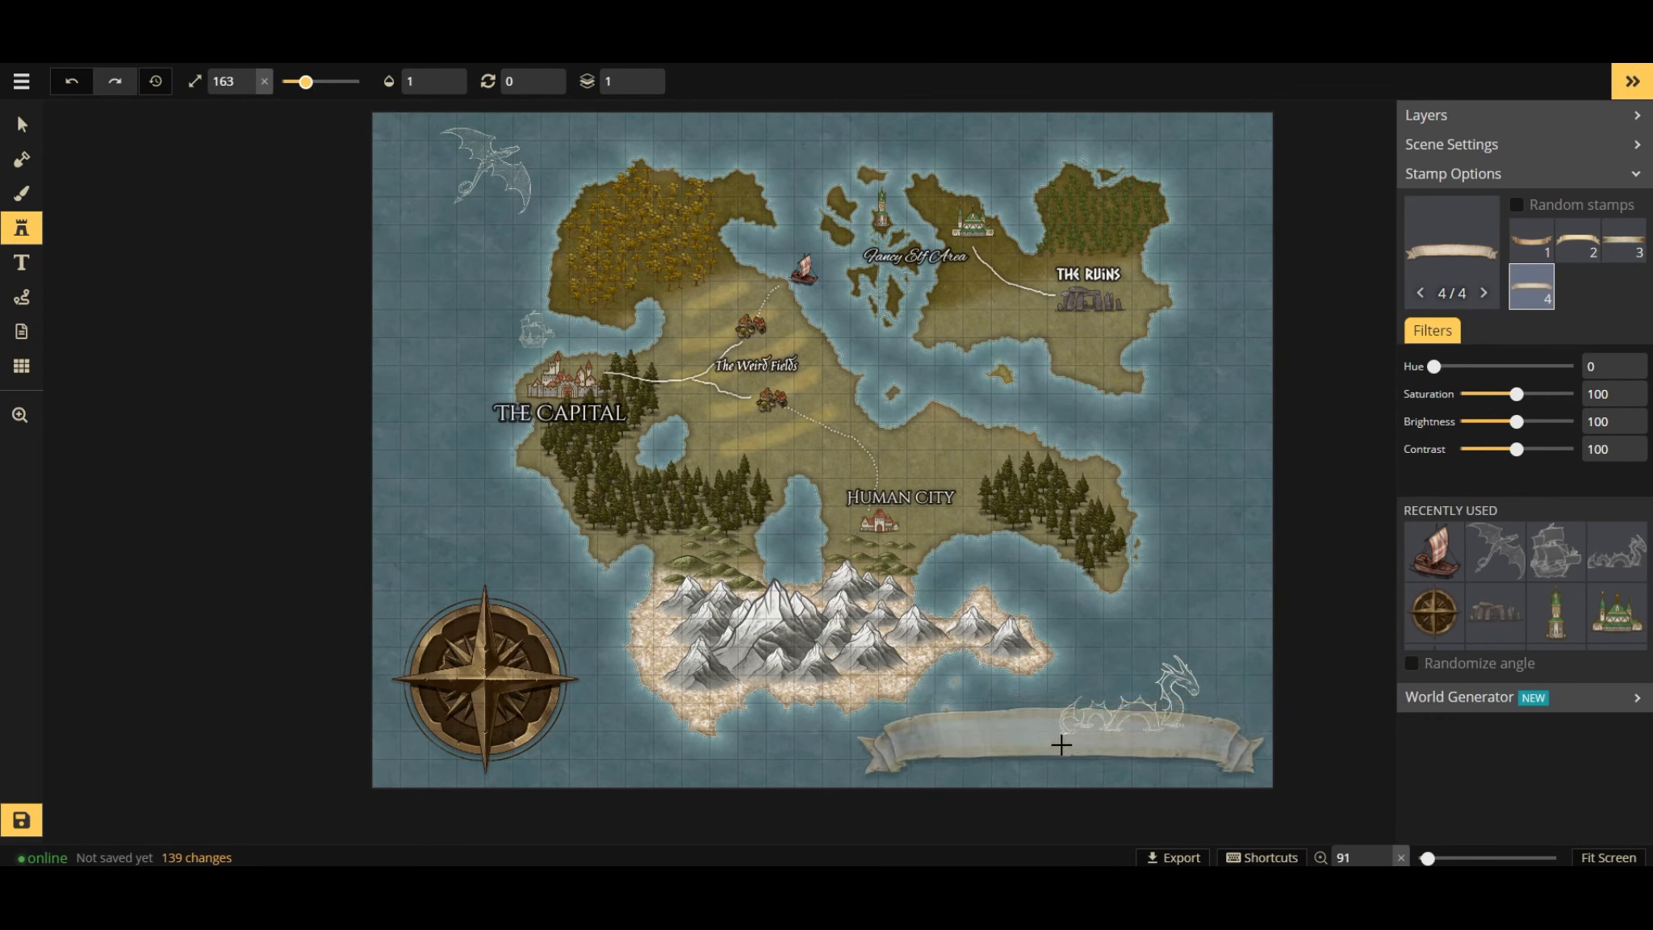
left_click(1059, 736)
left_click(21, 124)
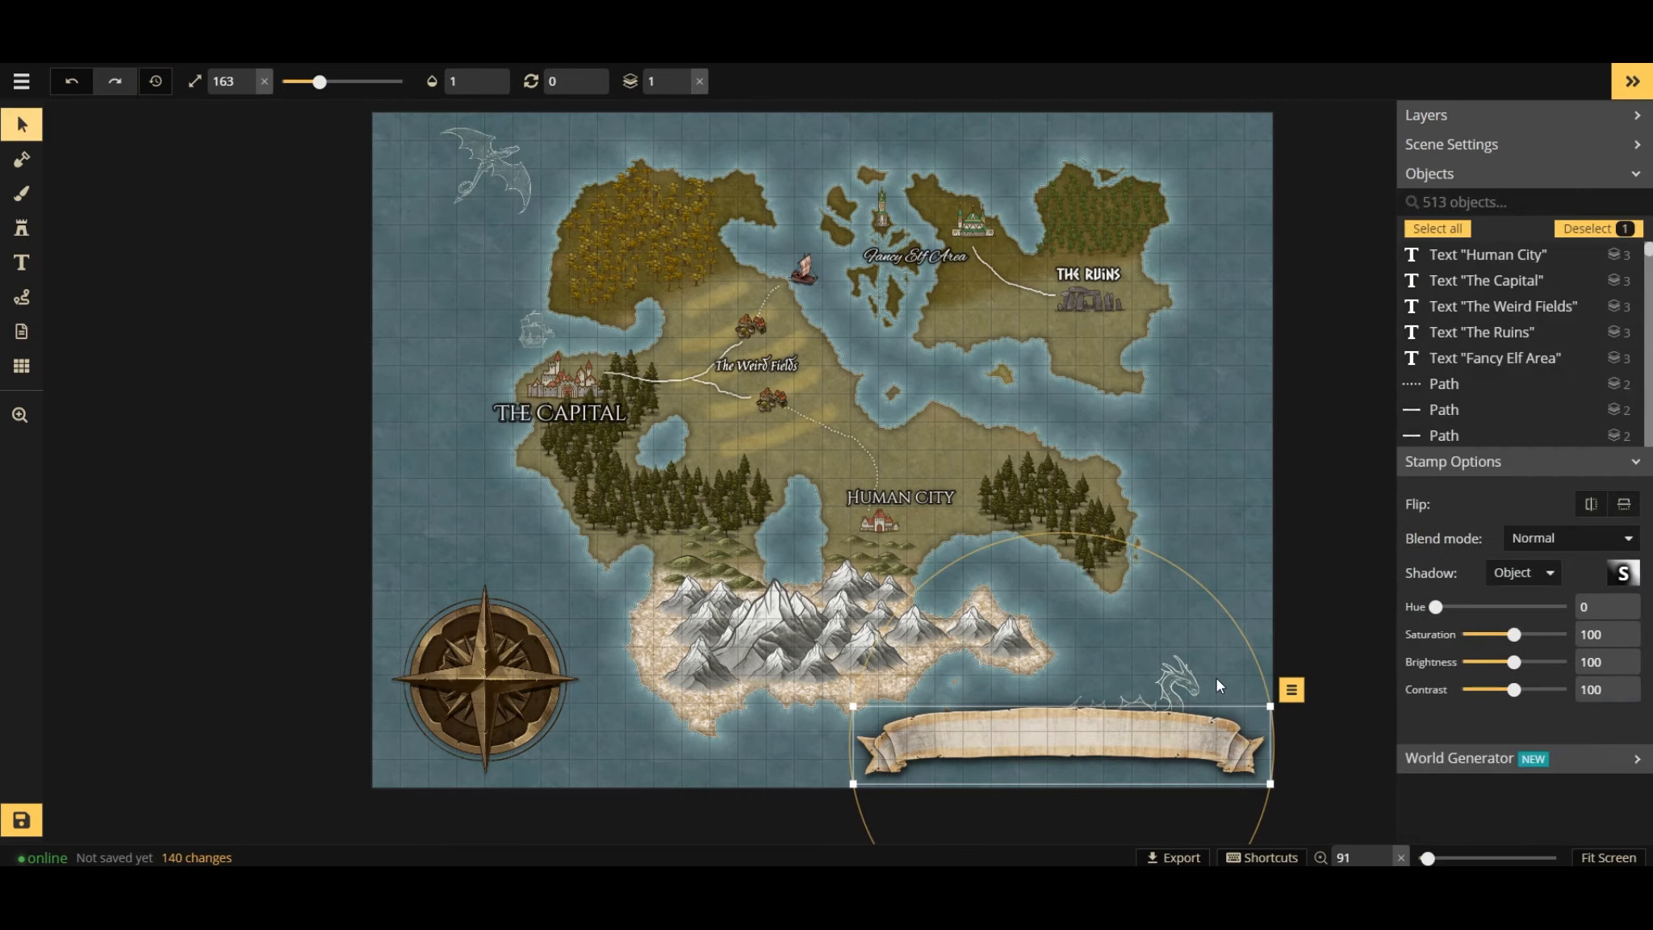
Move the white sea serpent illustration up and toward the east edge, into the open sea clear of the ribbon banner.
left_click(1180, 665)
left_click_drag(1178, 644, 1180, 600)
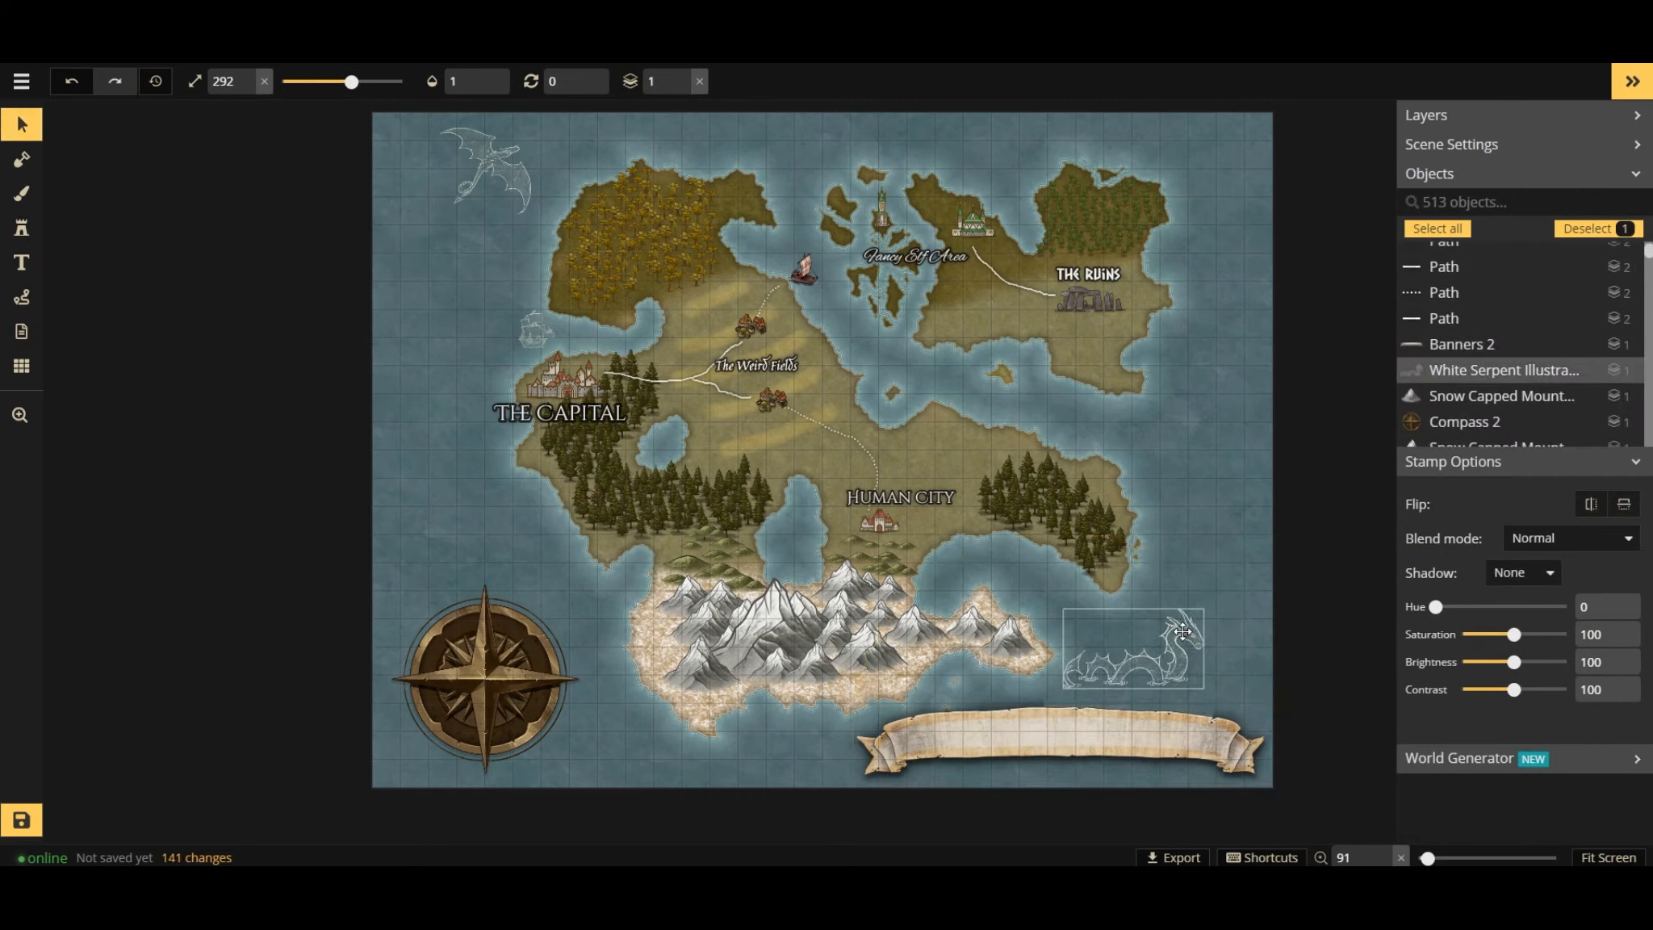
left_click(1208, 546)
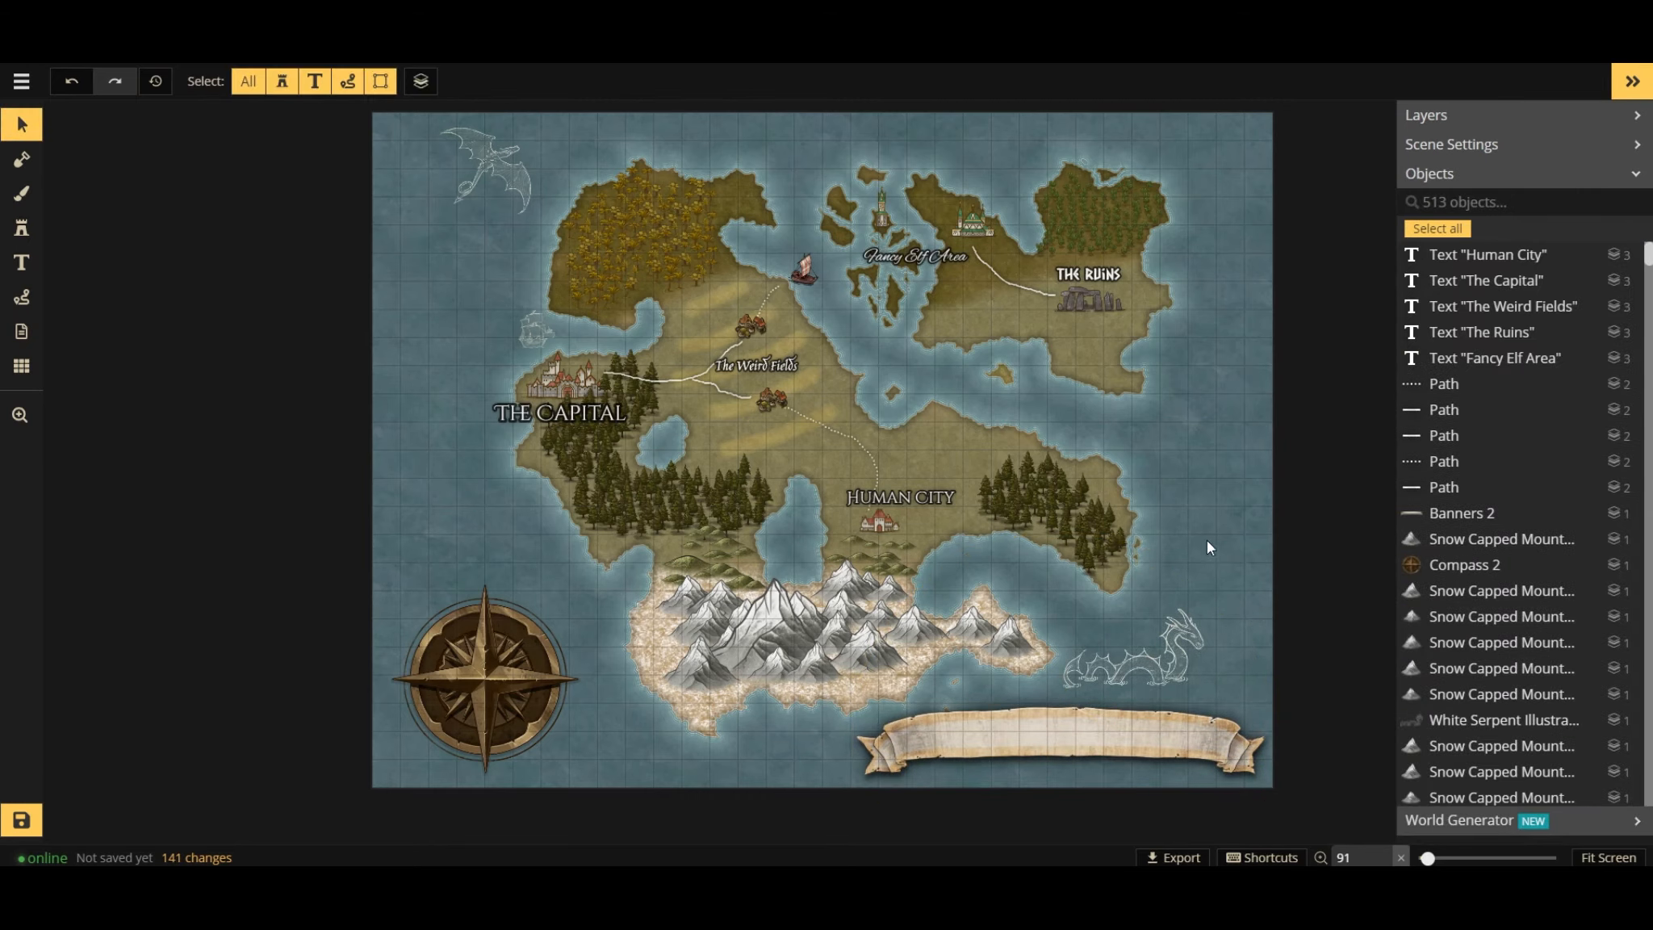
left_click(1189, 635)
left_click_drag(1190, 635, 1220, 615)
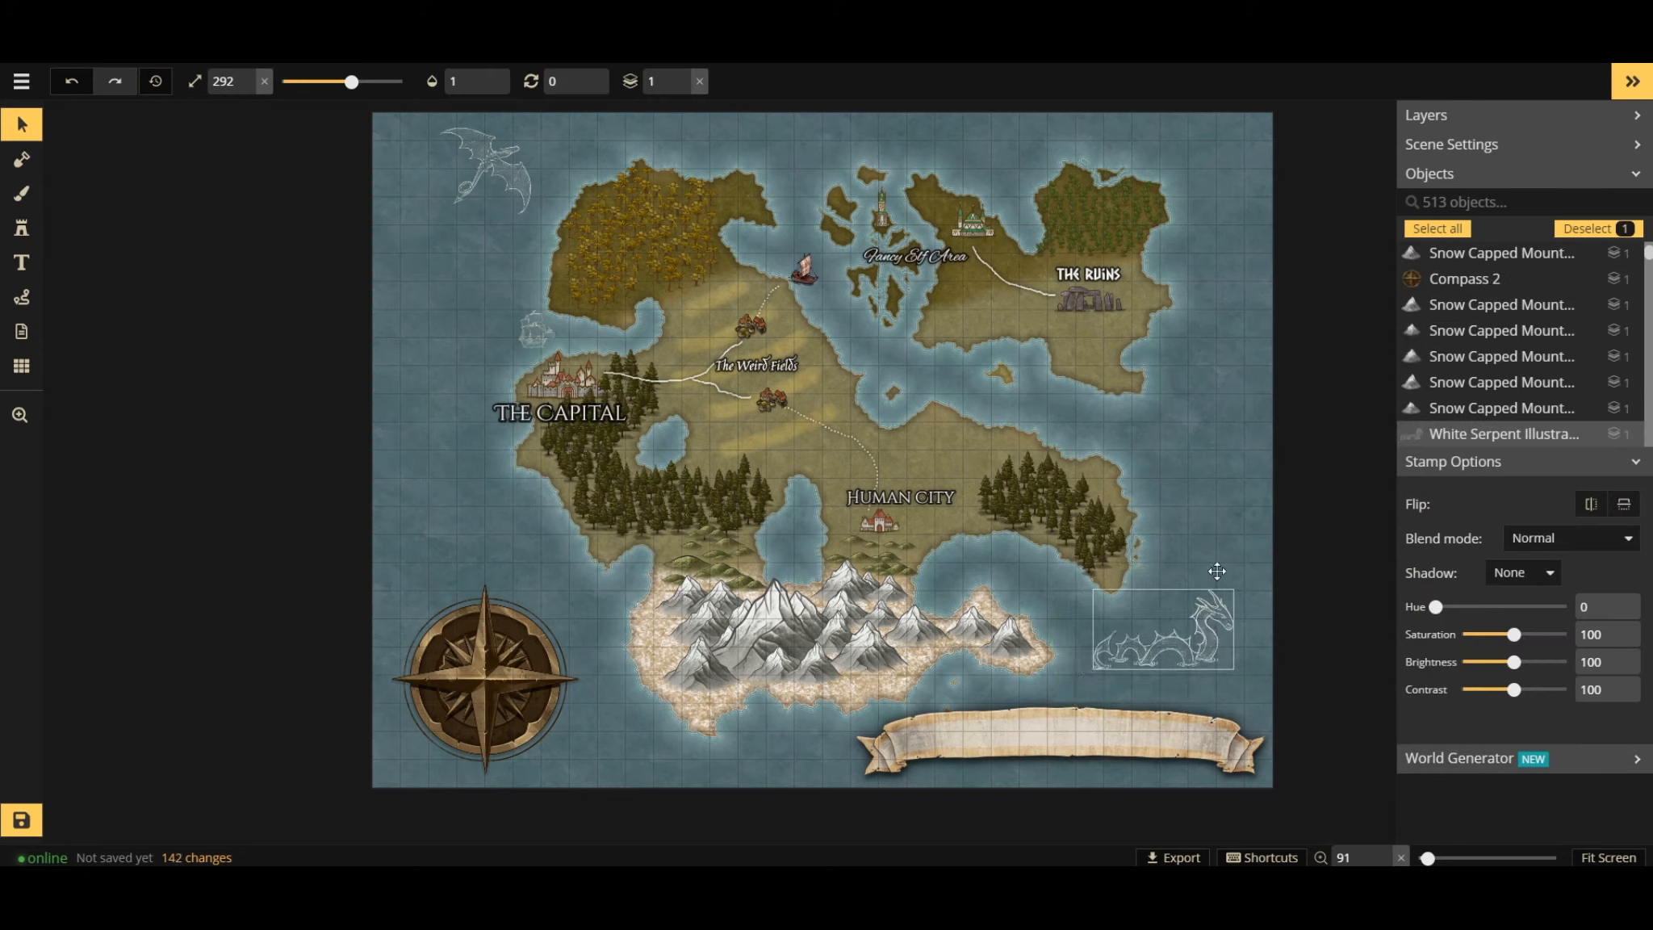
left_click(1164, 508)
Add a size 24 text label reading "Best Map Ever" in the sea off the east coast.
left_click(21, 262)
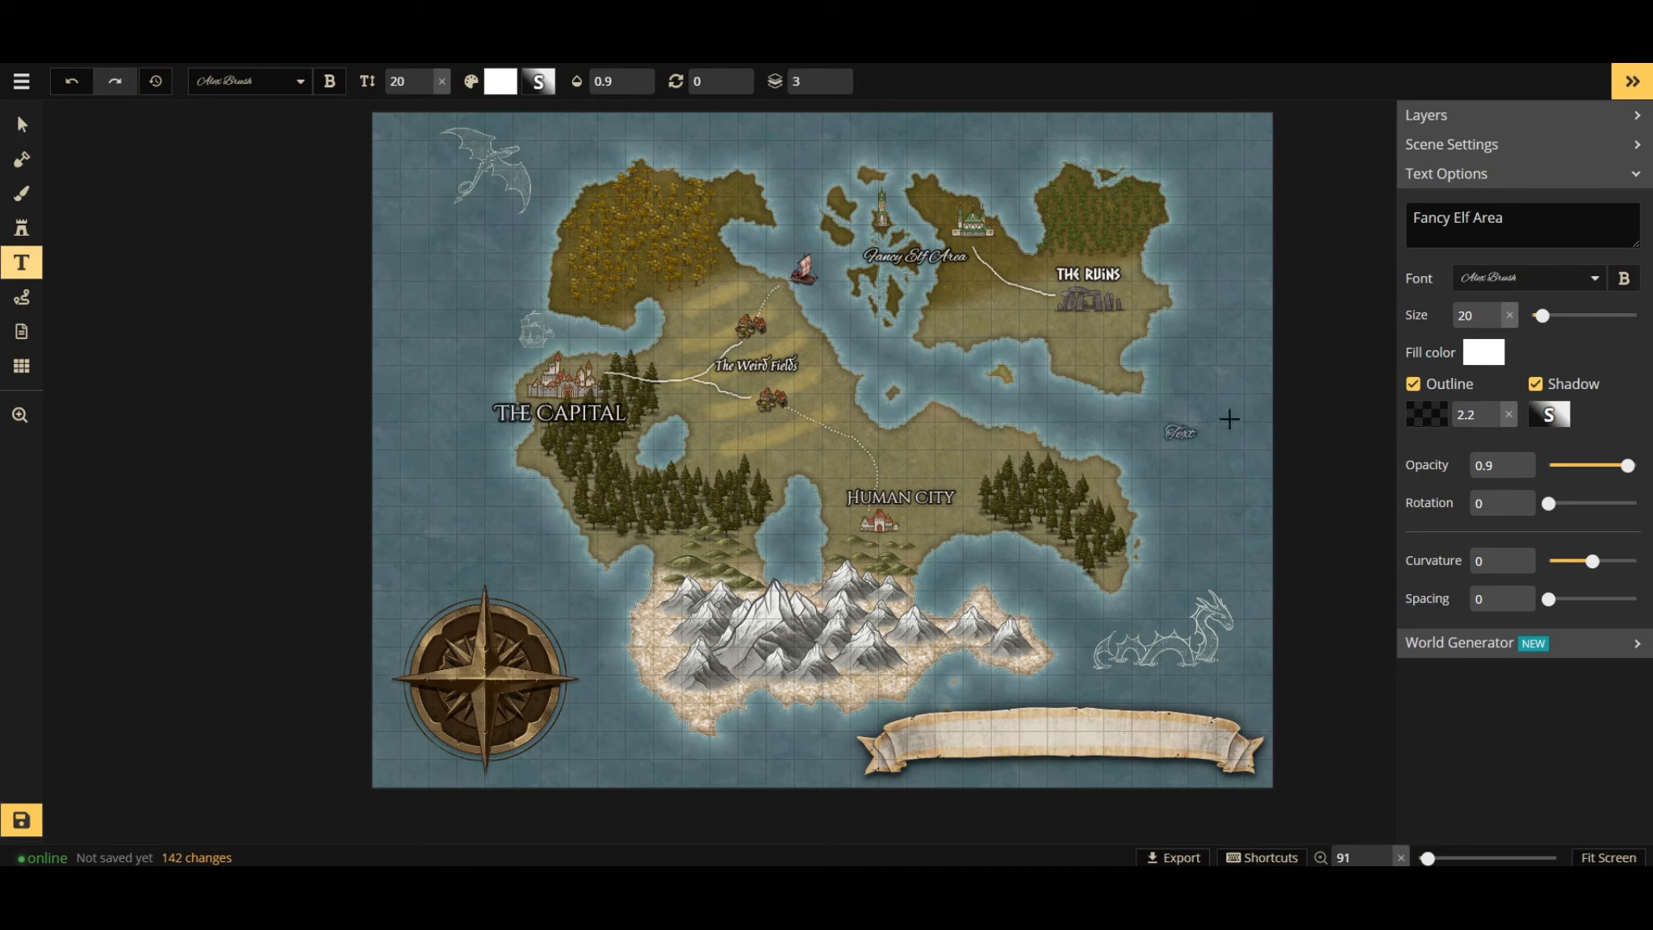
left_click(1493, 310)
left_click(1493, 310)
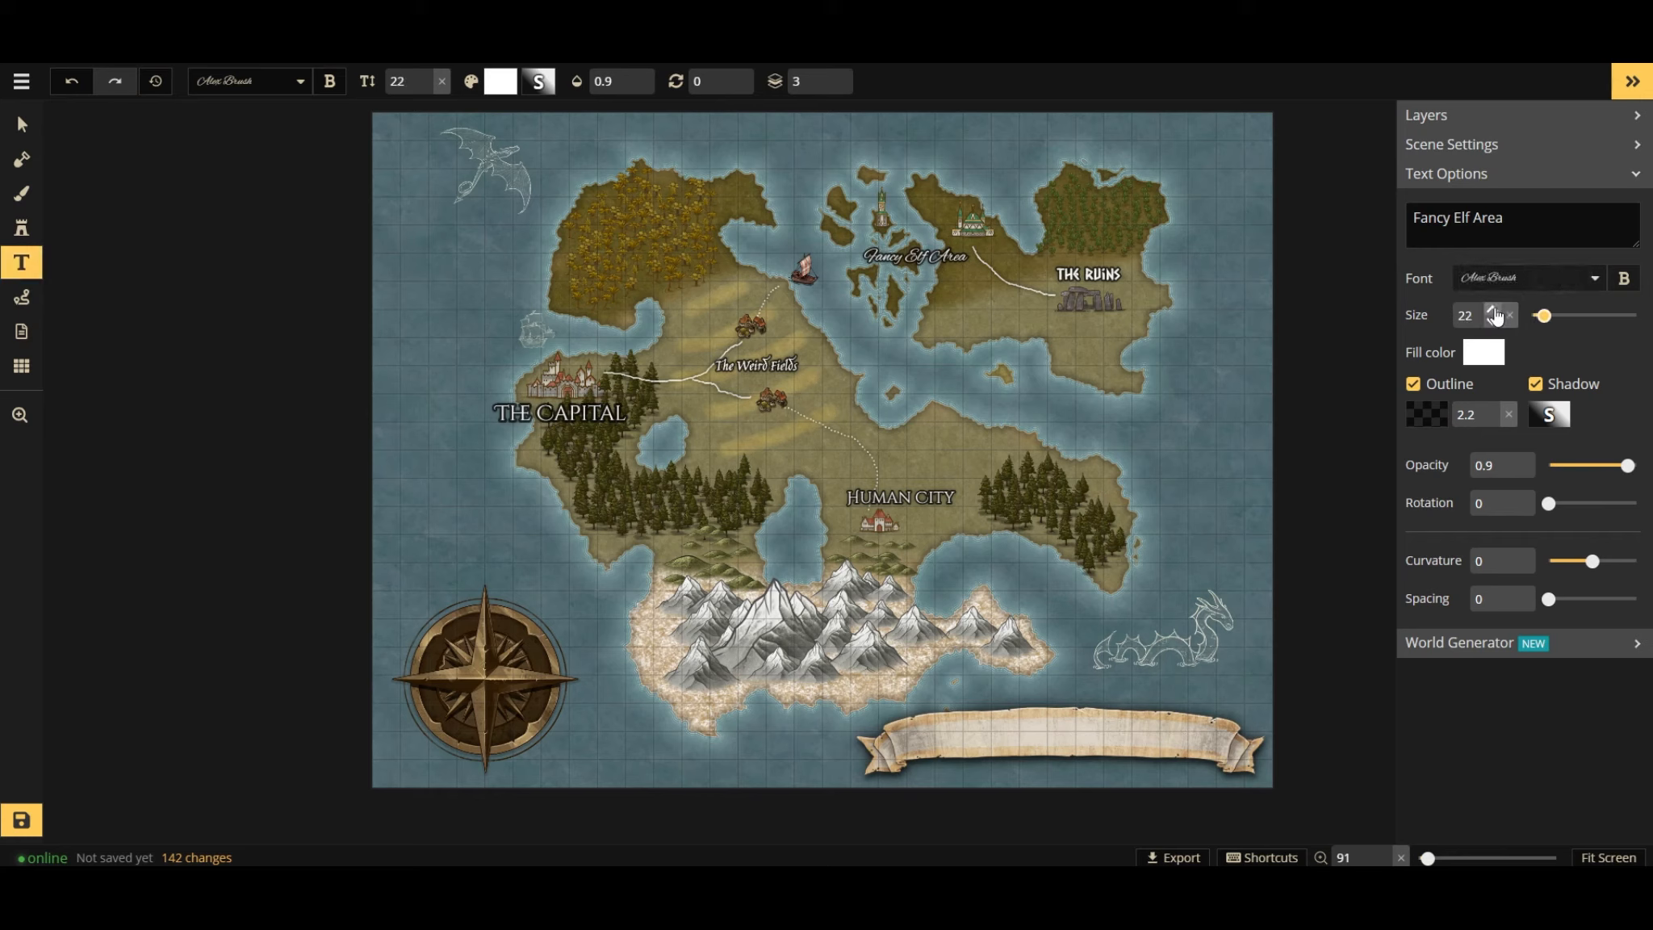
left_click(1492, 309)
left_click(1491, 309)
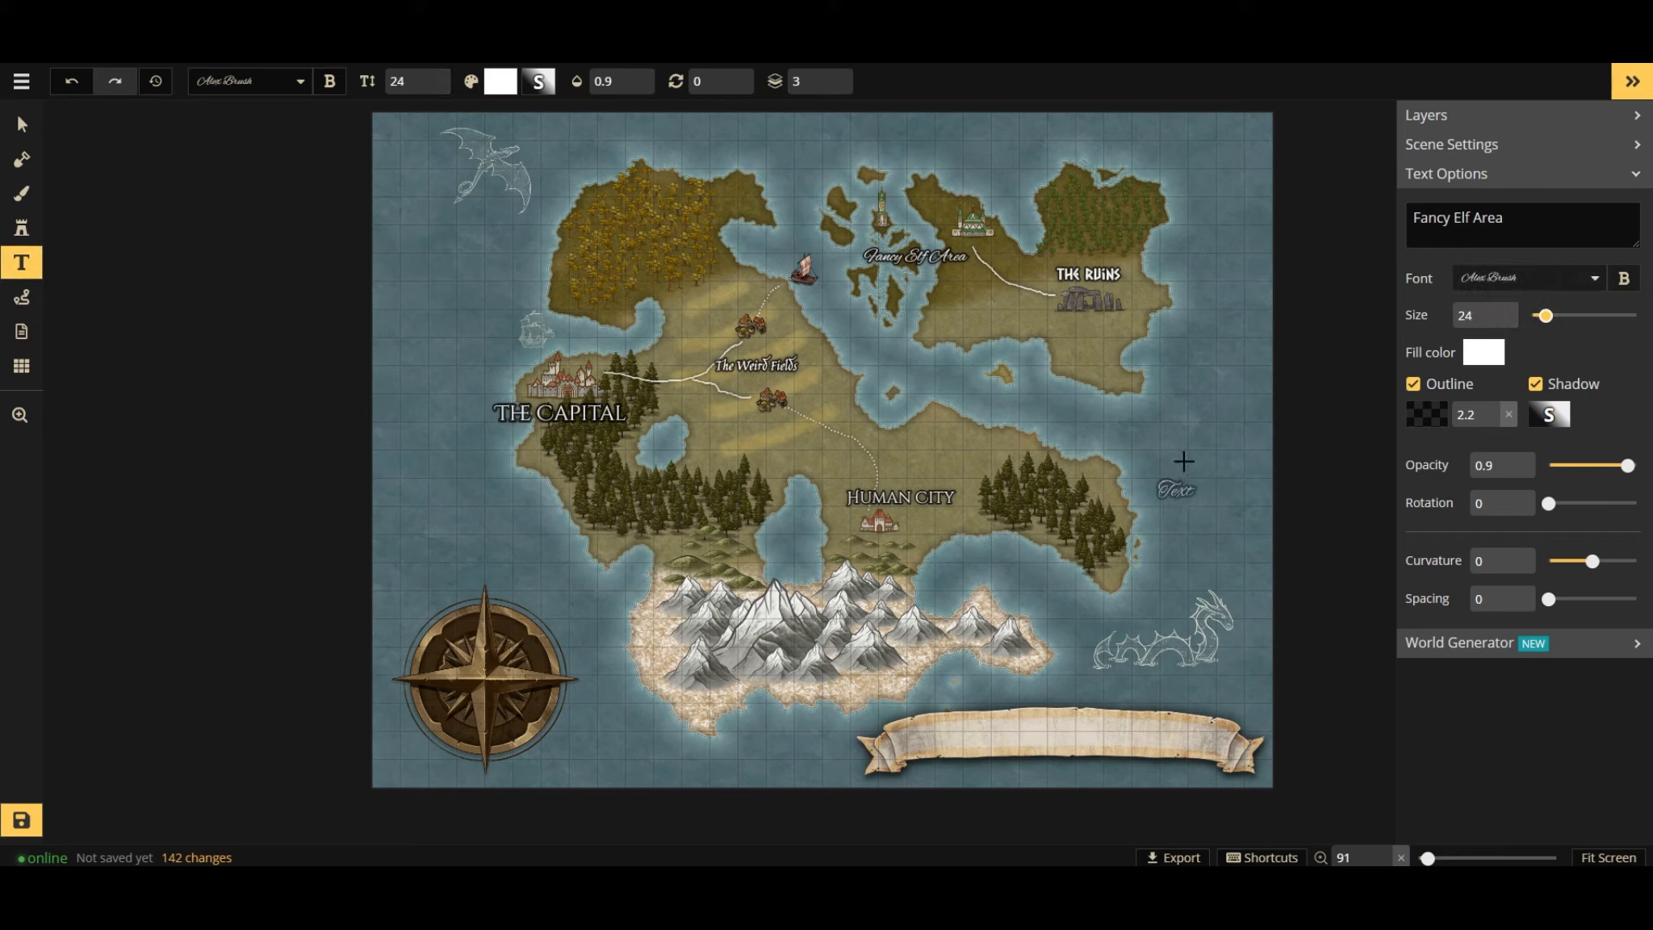
left_click(1118, 426)
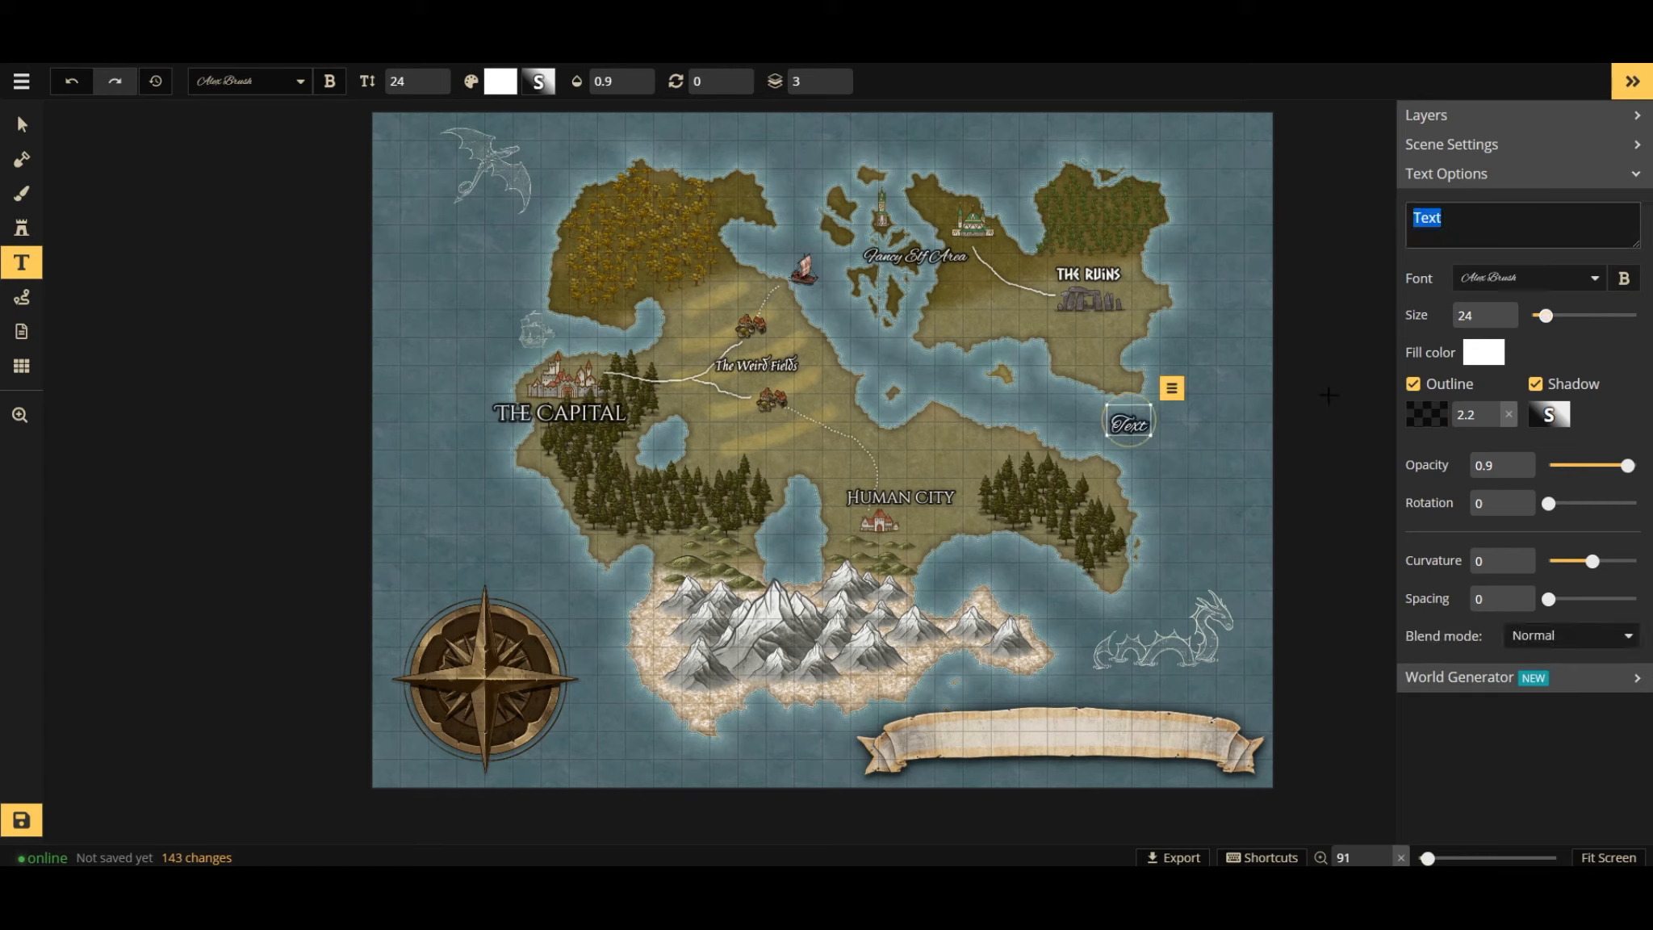
type("F")
key("BackSpace")
type("Best M")
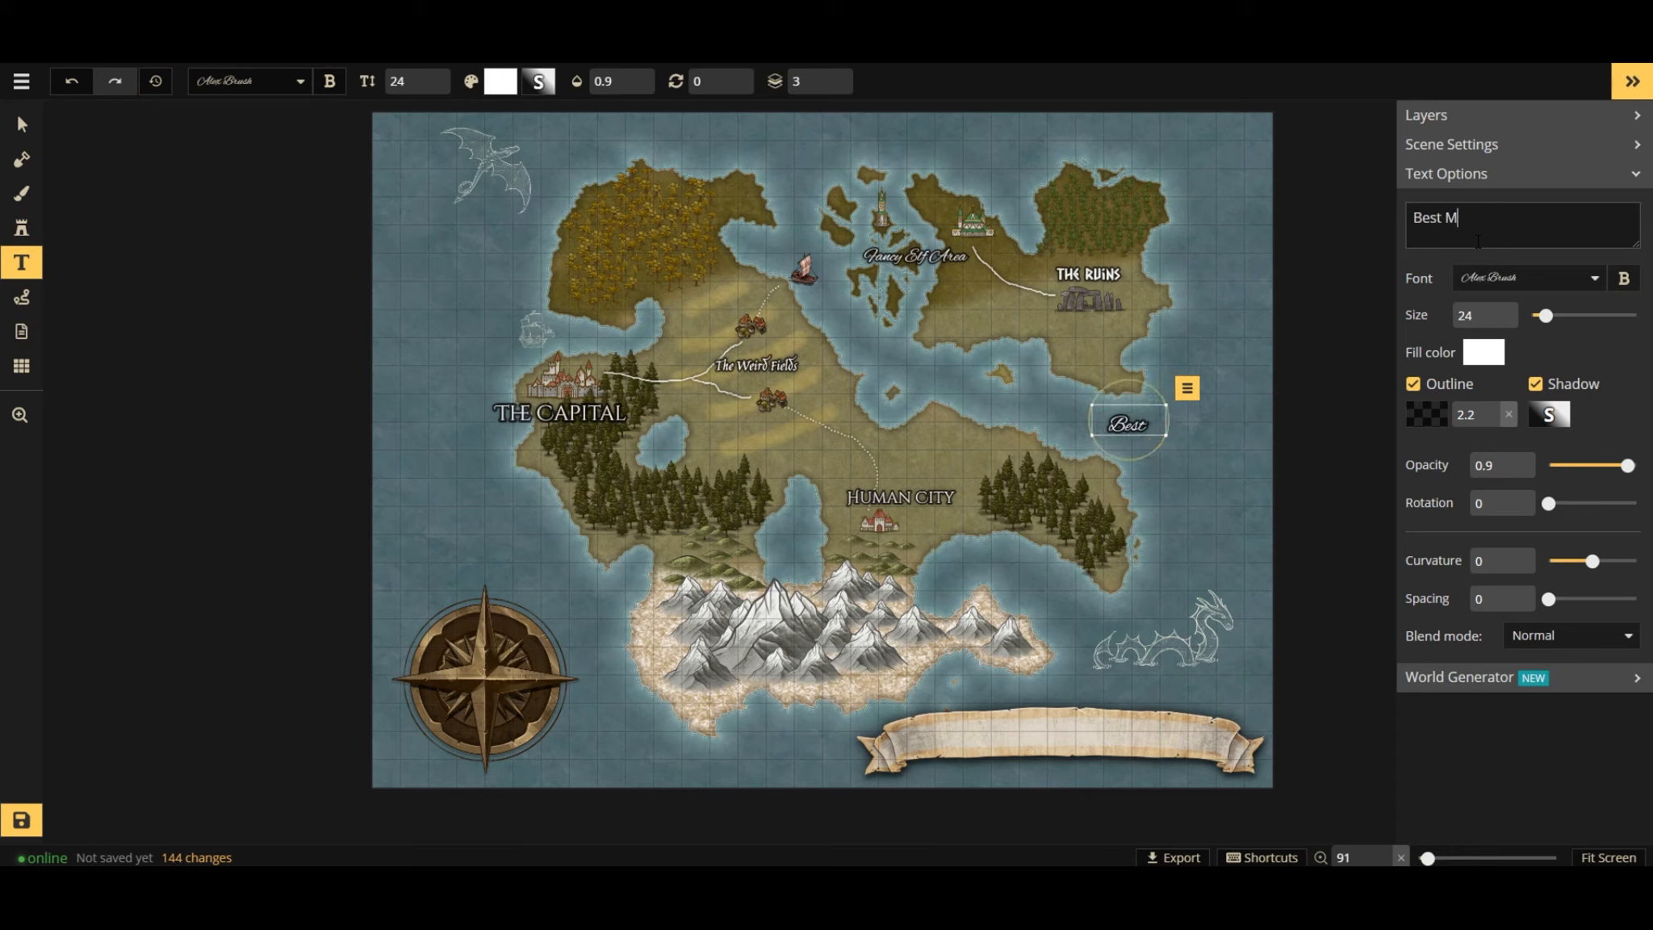
type("ap Ever")
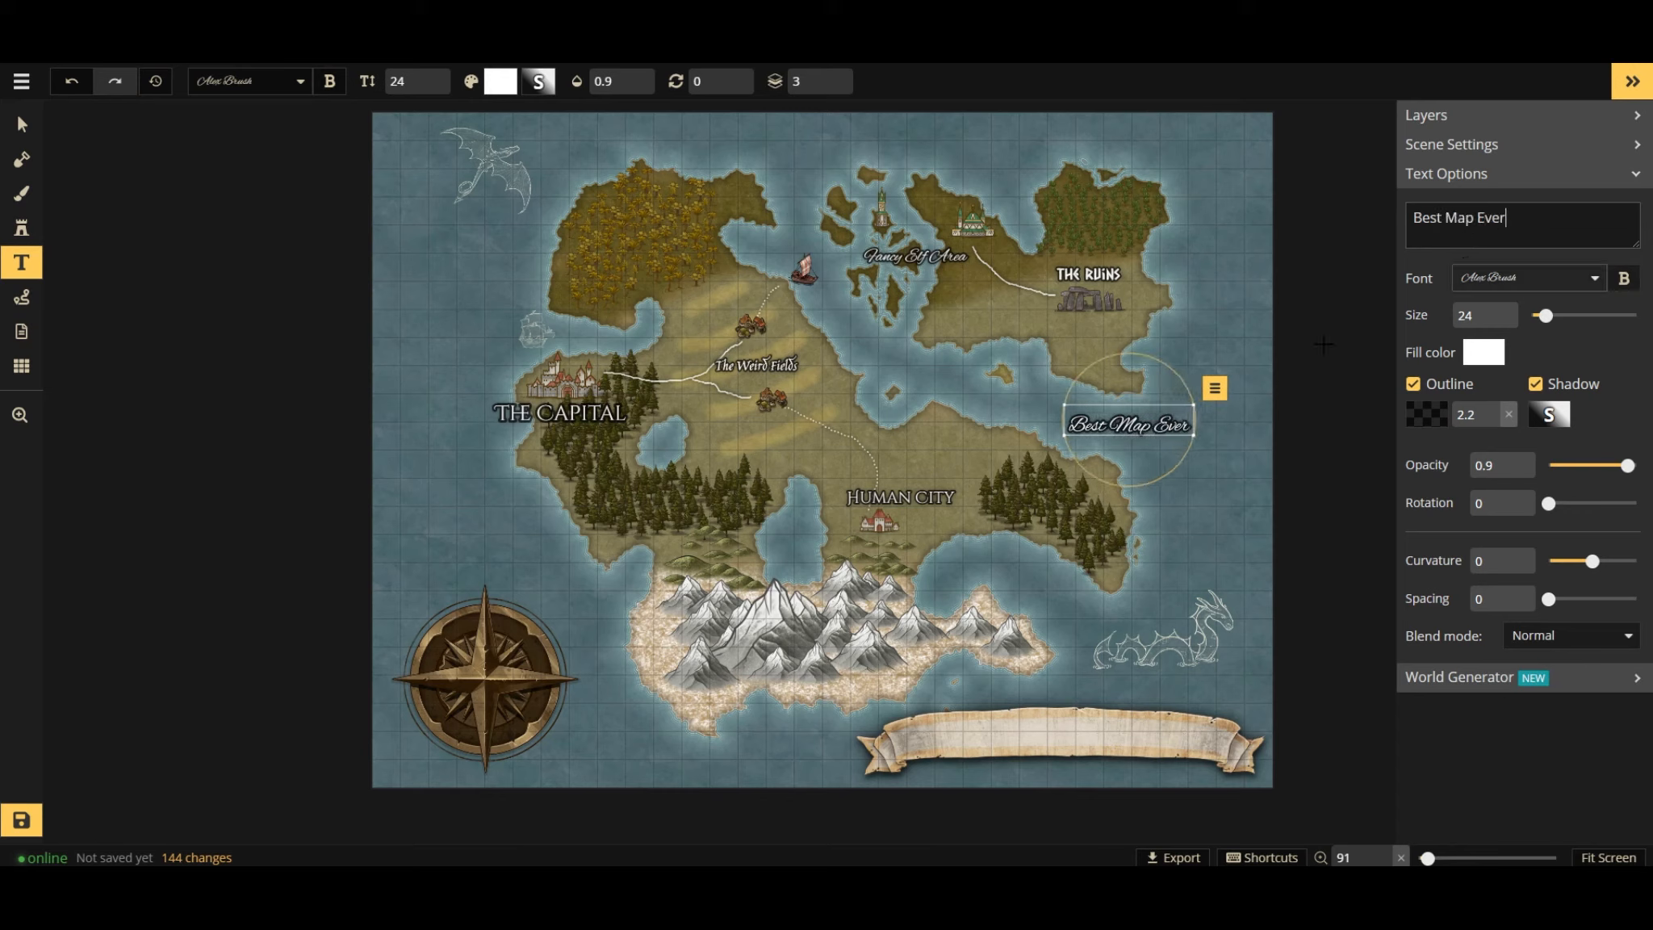
Enlarge the "Best Map Ever" text to size 31, centre it on the ribbon banner and deselect it.
left_click(1492, 311)
left_click(1492, 312)
left_click(1492, 312)
left_click(1492, 312)
left_click(1492, 311)
left_click(1492, 311)
left_click(1492, 312)
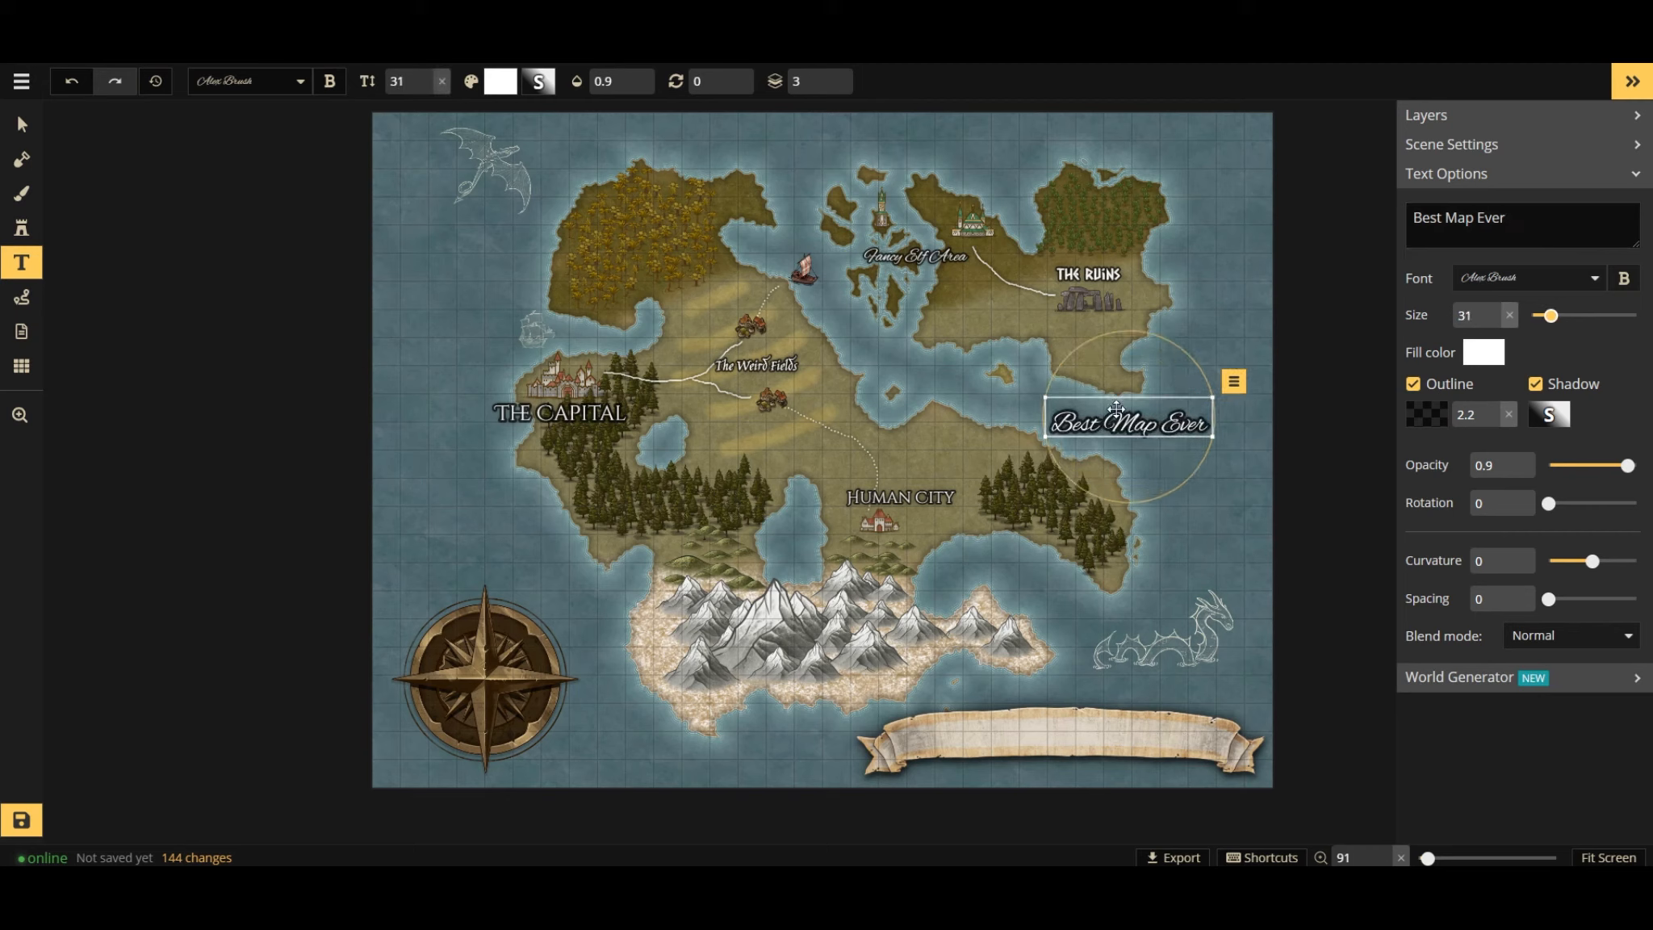
left_click_drag(1107, 432, 1054, 718)
left_click(23, 127)
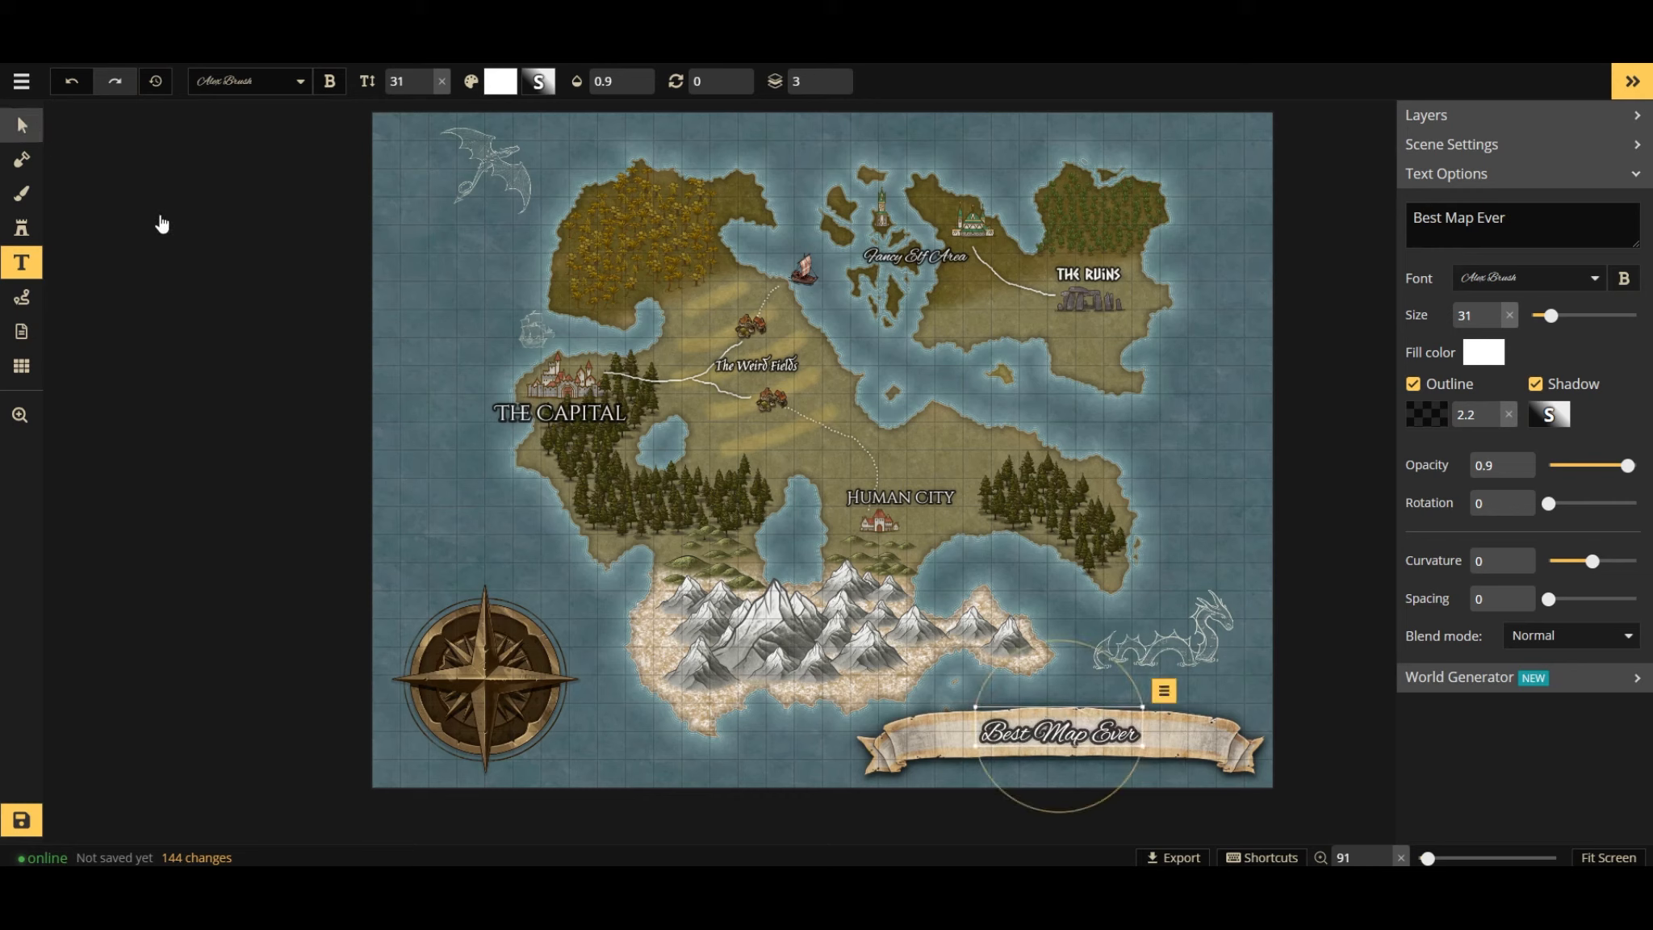
left_click(424, 299)
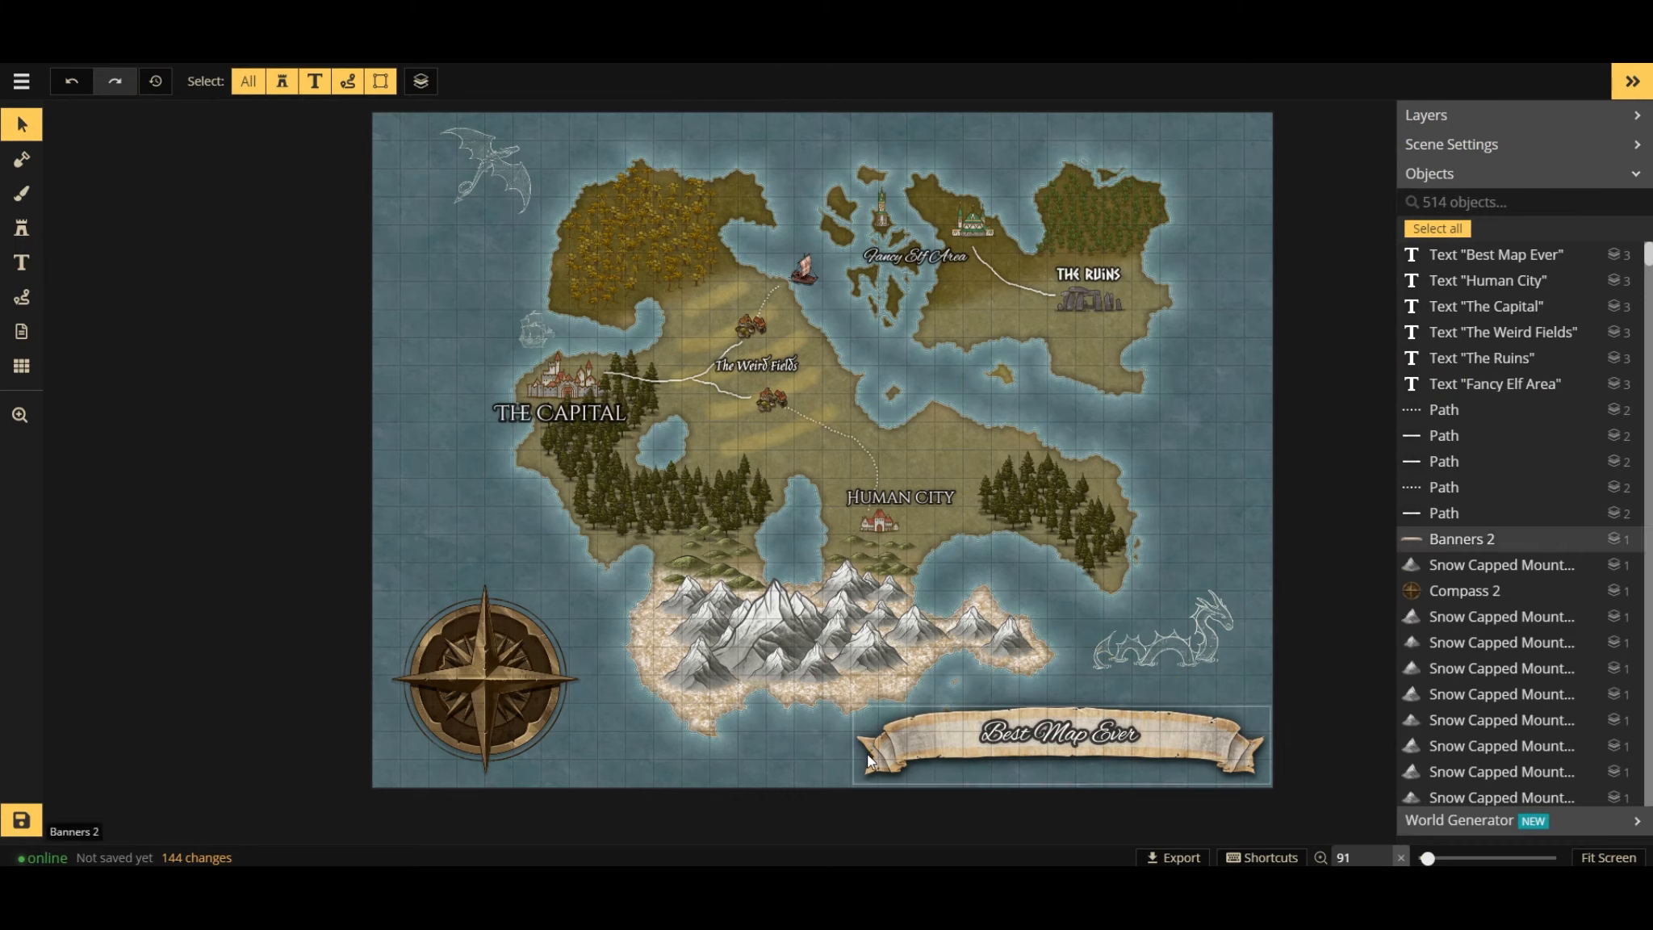